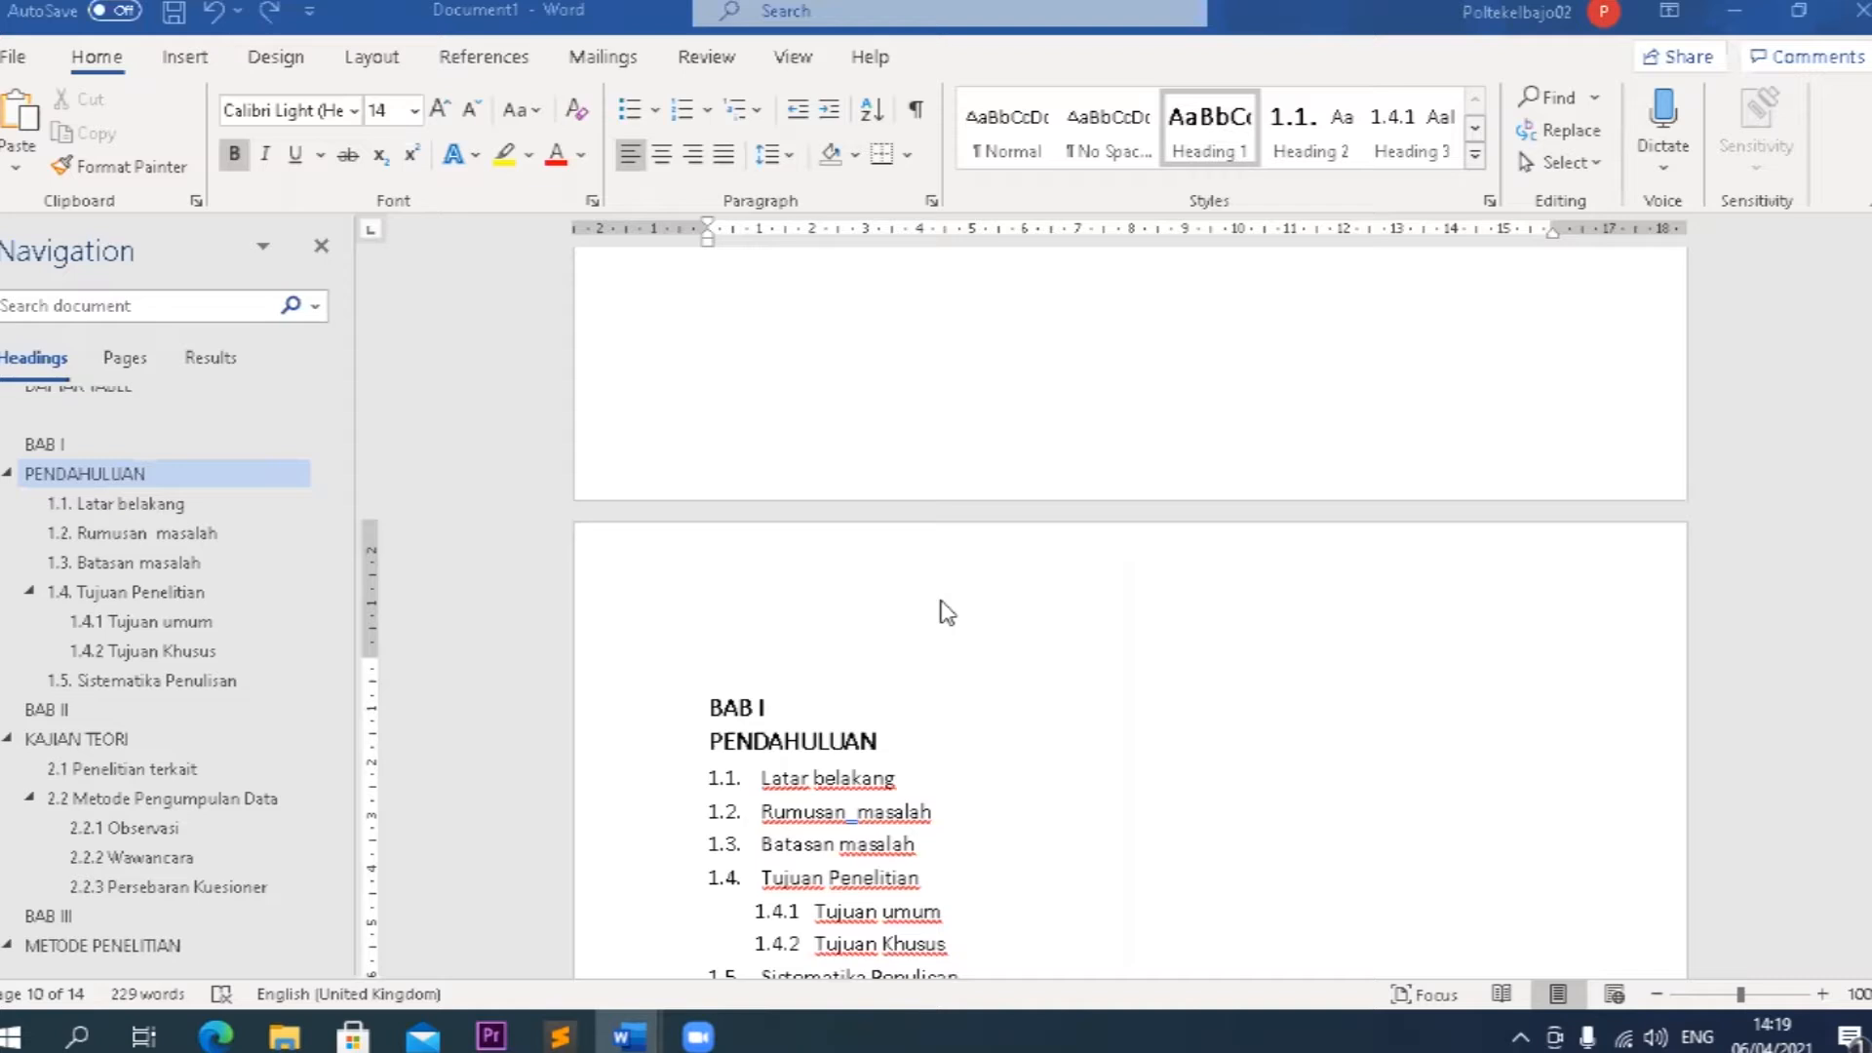
Look over the numbered BAB I headings in Document1 and switch to the unformatted outline in Document2.
scroll(946, 612, "down", 3)
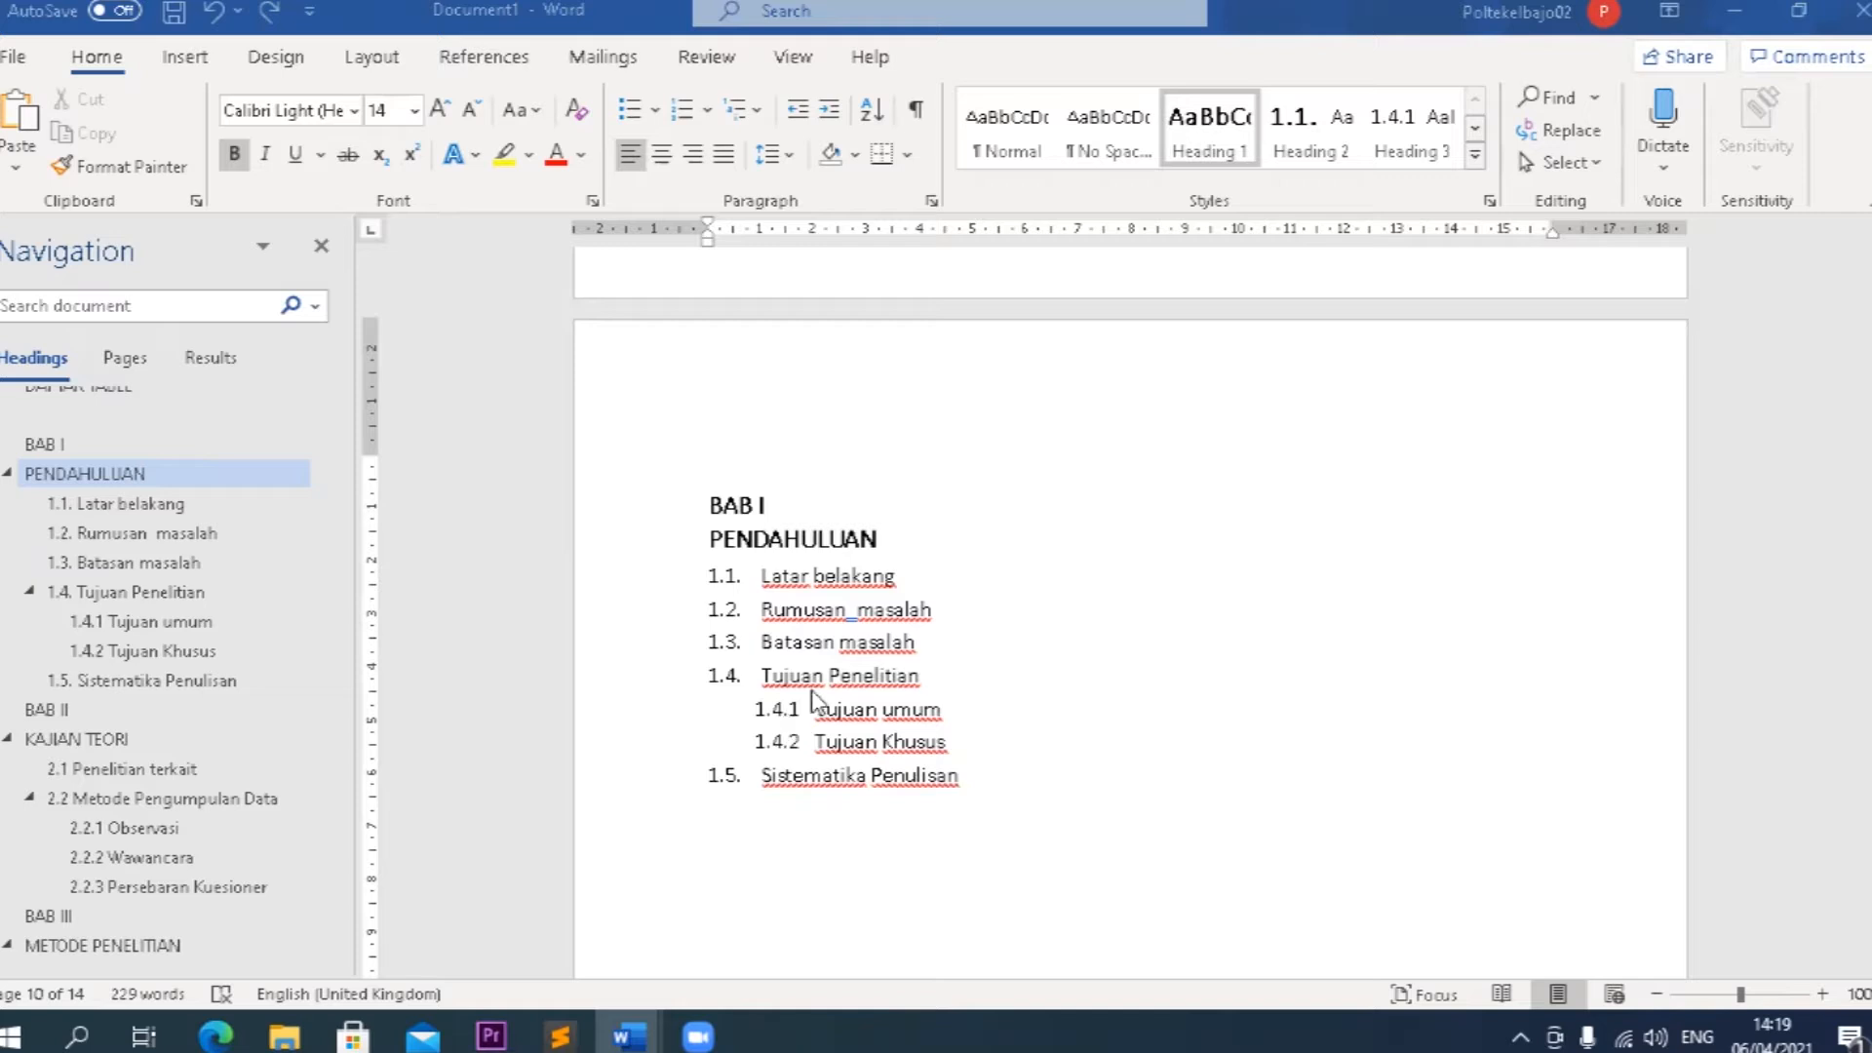
scroll(965, 694, "down", 4)
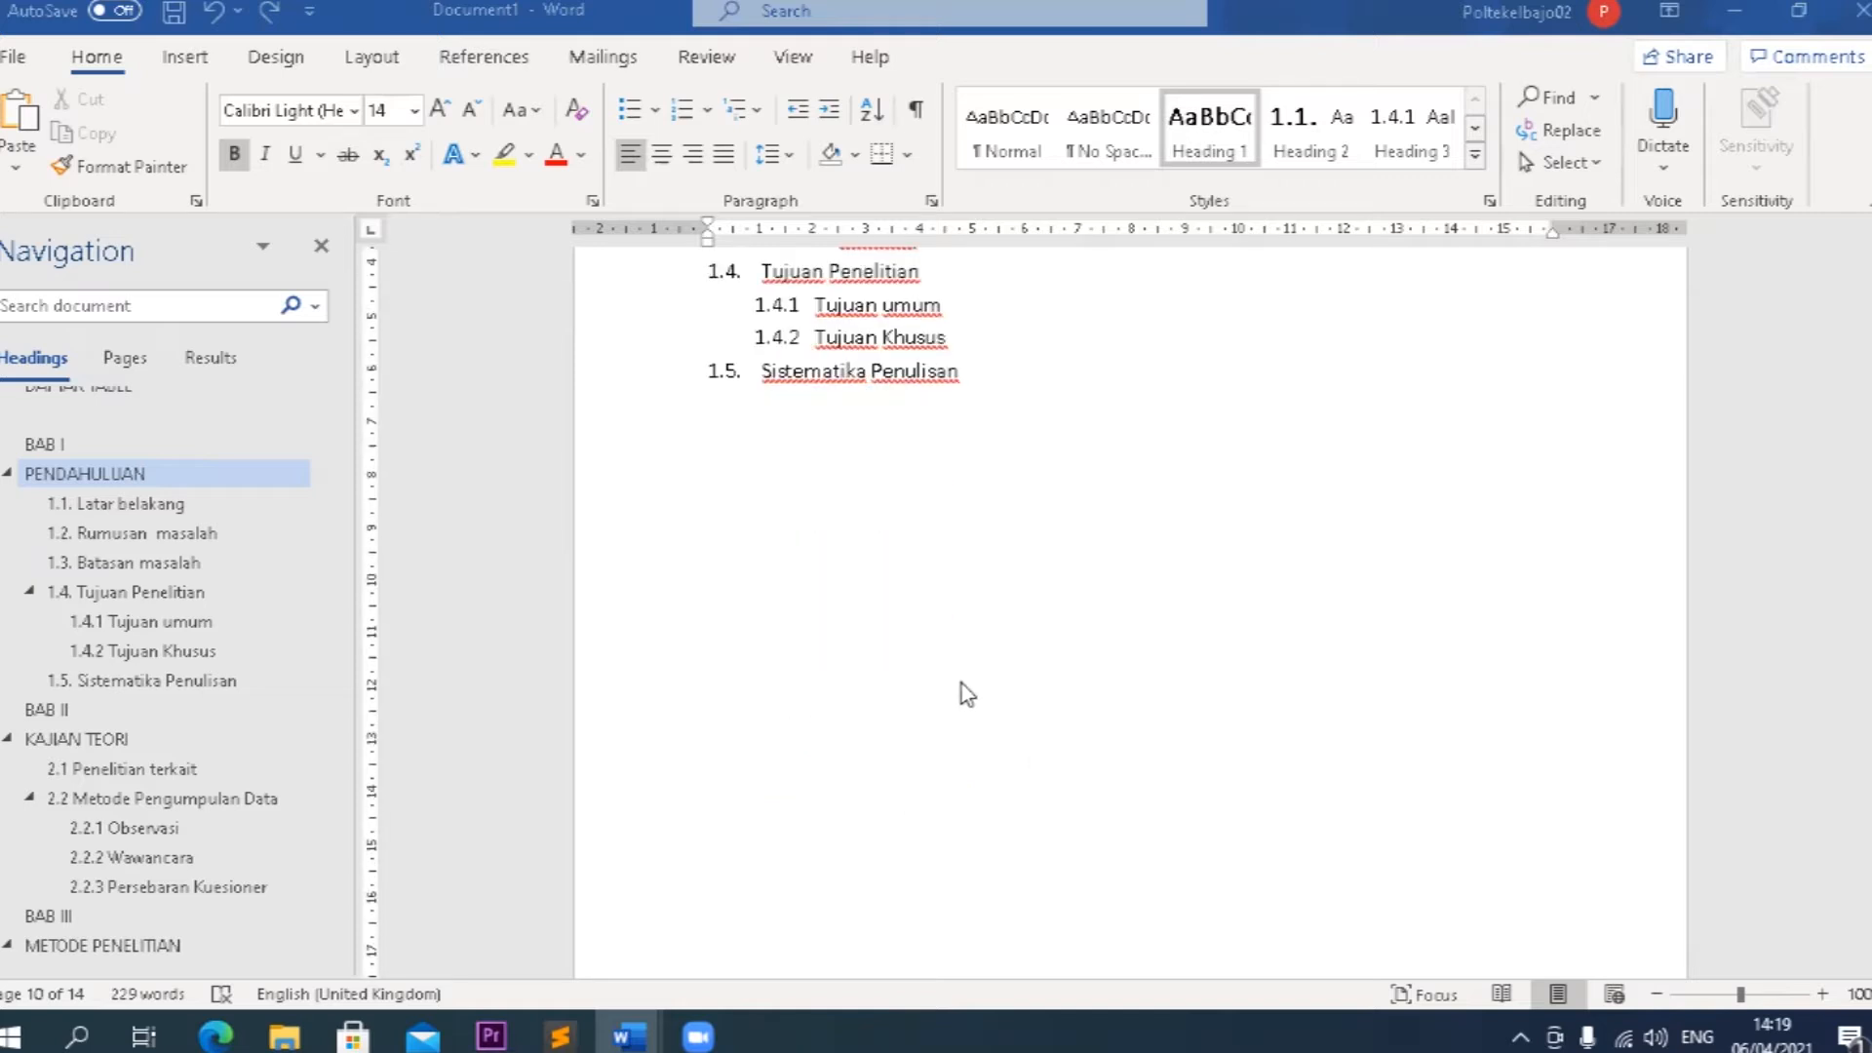
scroll(965, 694, "up", 5)
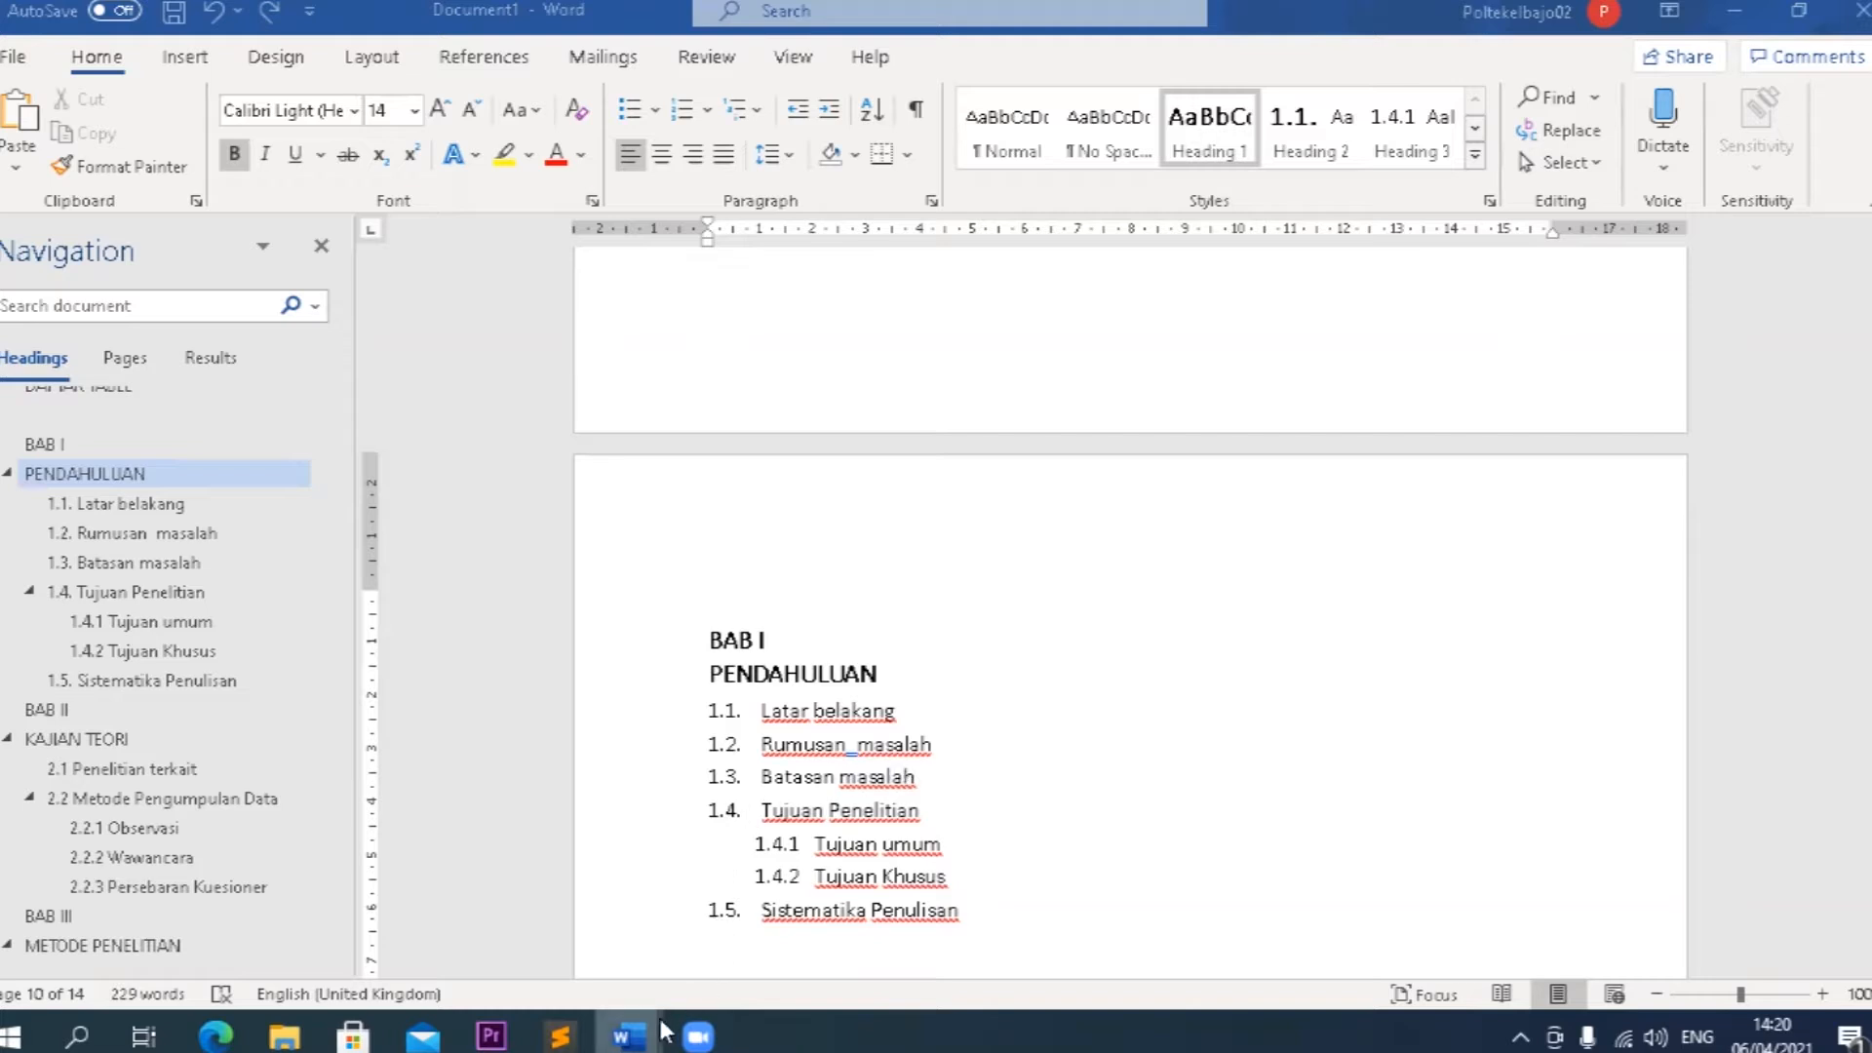
mouse_move(632, 1034)
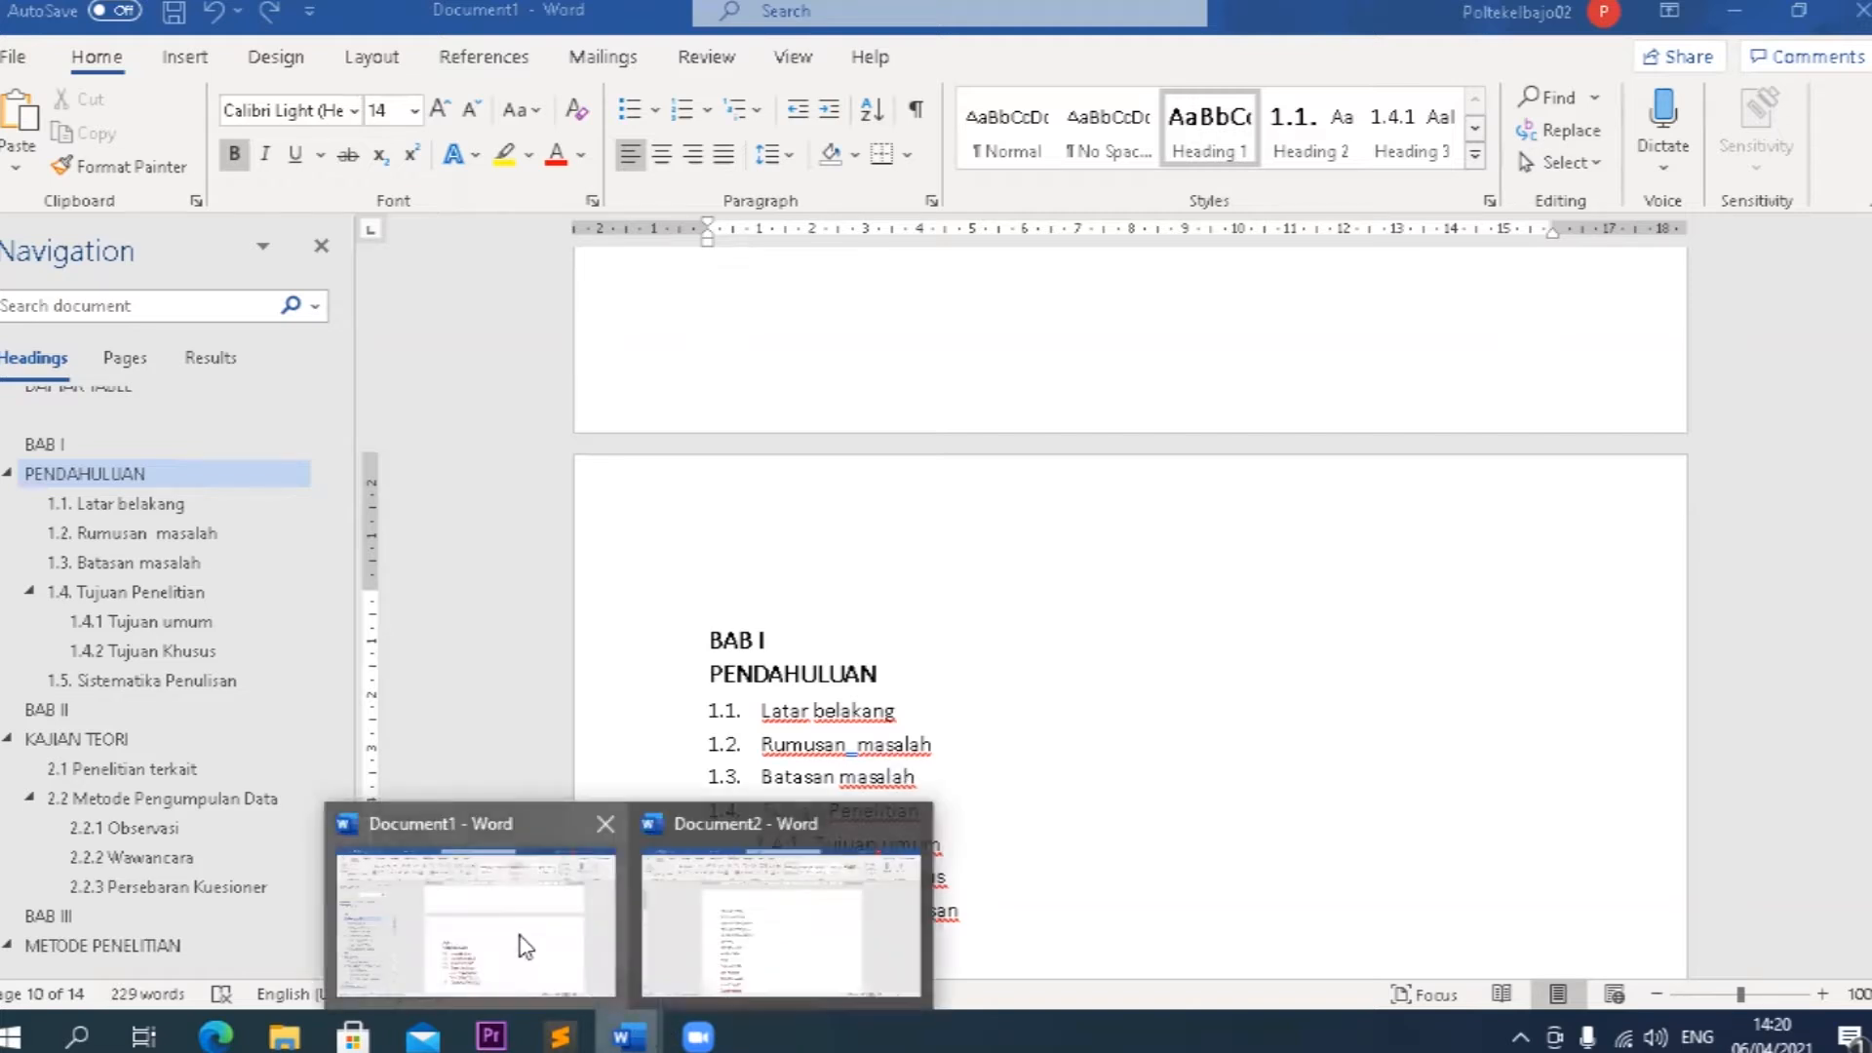
left_click(666, 926)
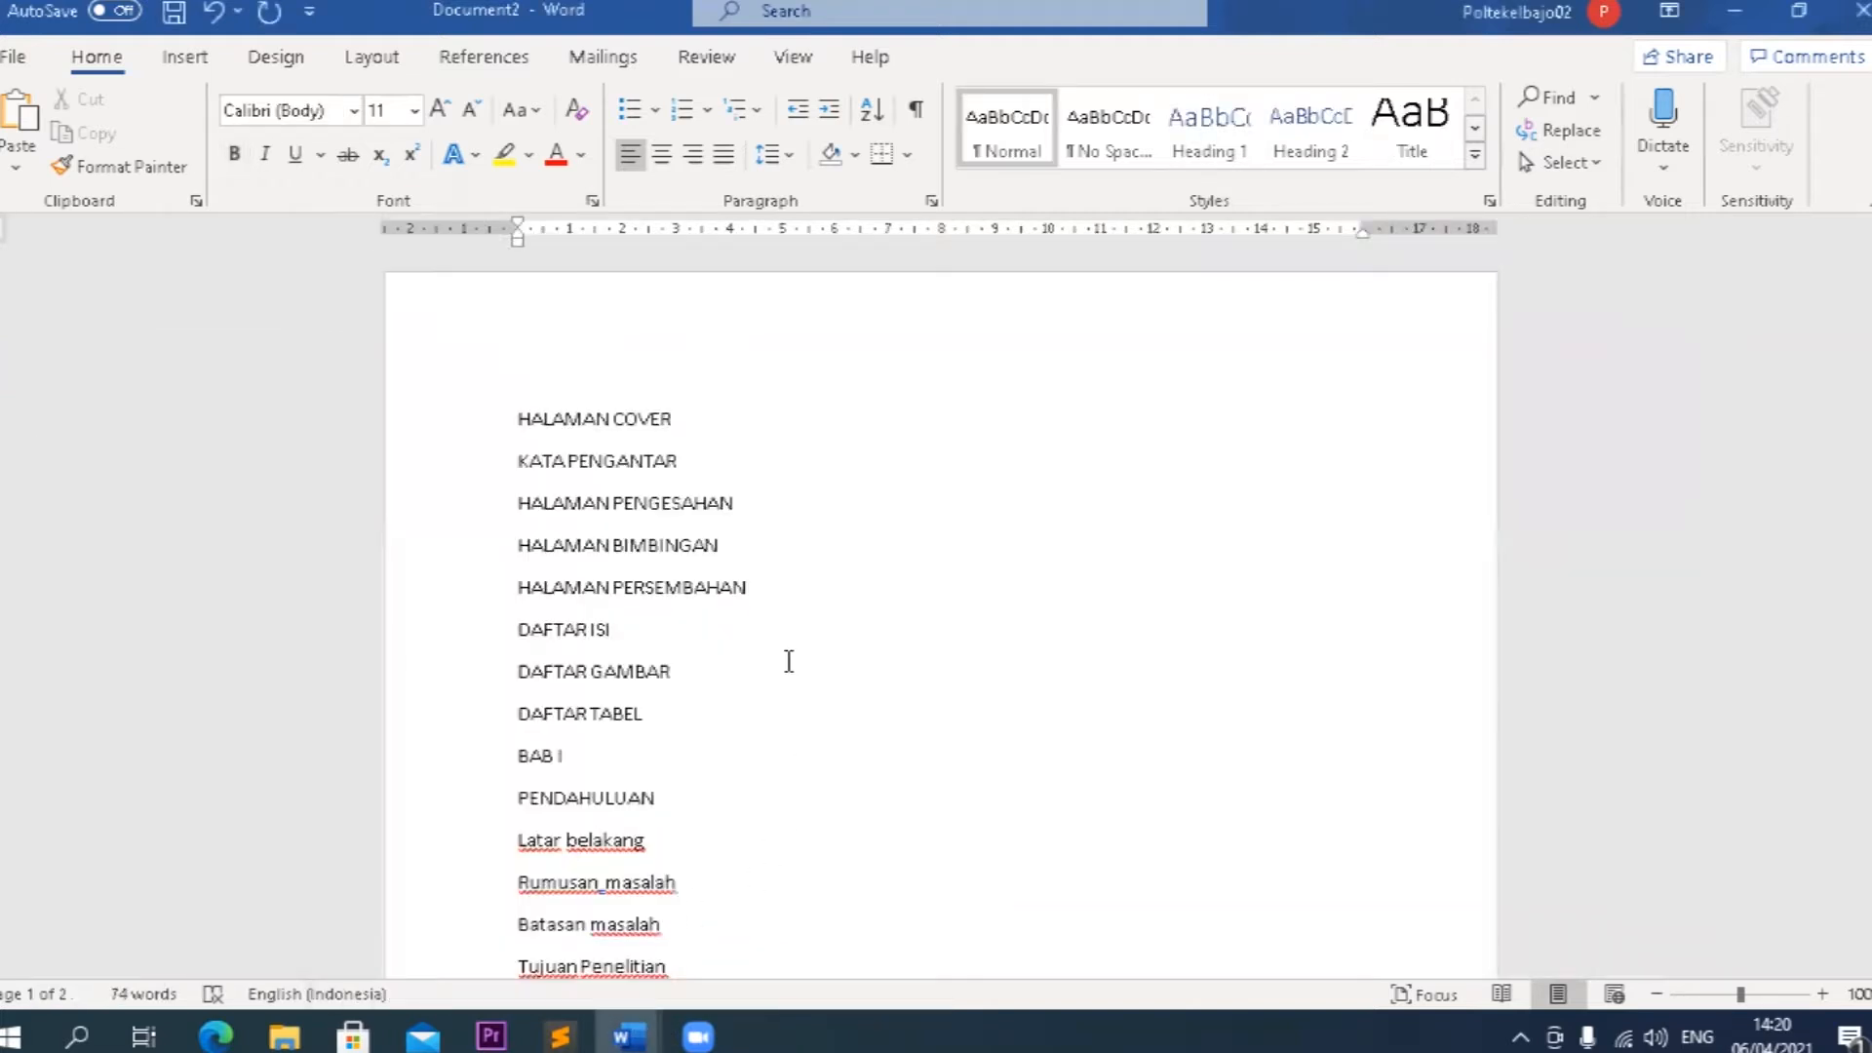
Read through the unformatted thesis outline from HALAMAN COVER through the five chapters to Saran.
left_click_drag(511, 417, 678, 434)
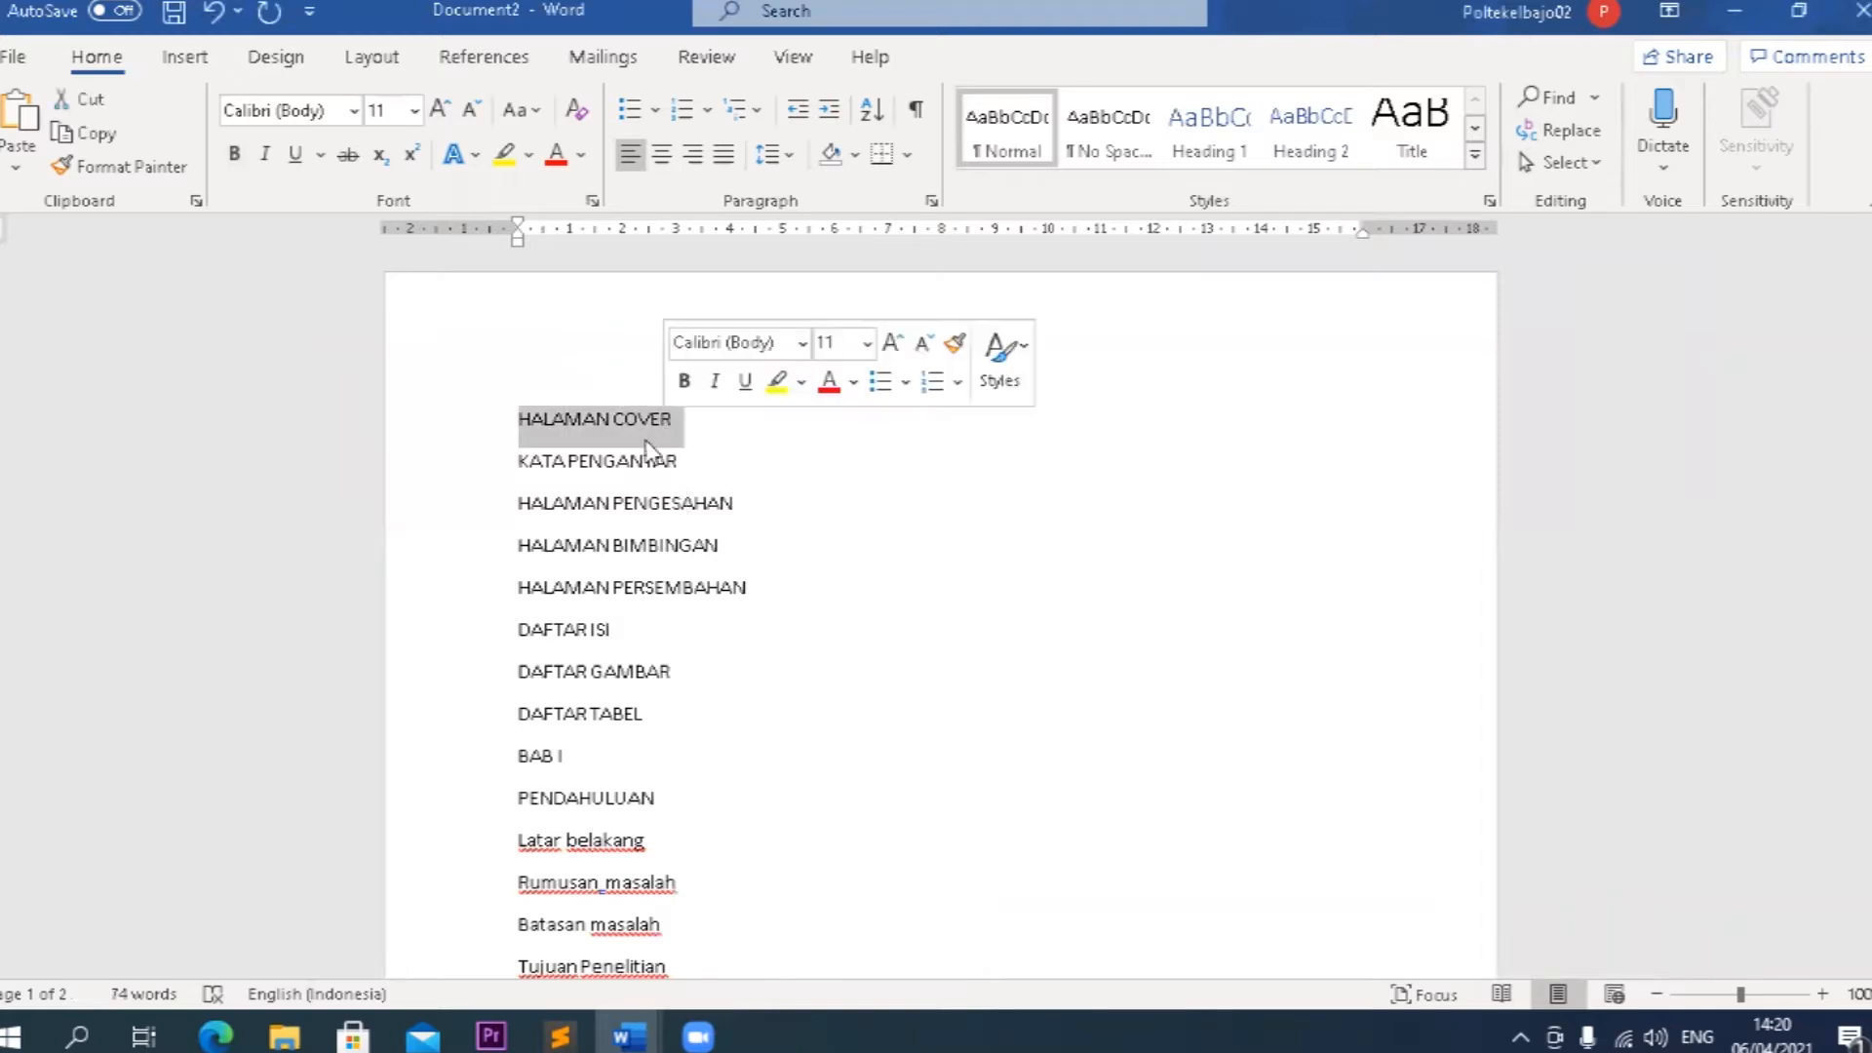
left_click_drag(518, 459, 688, 470)
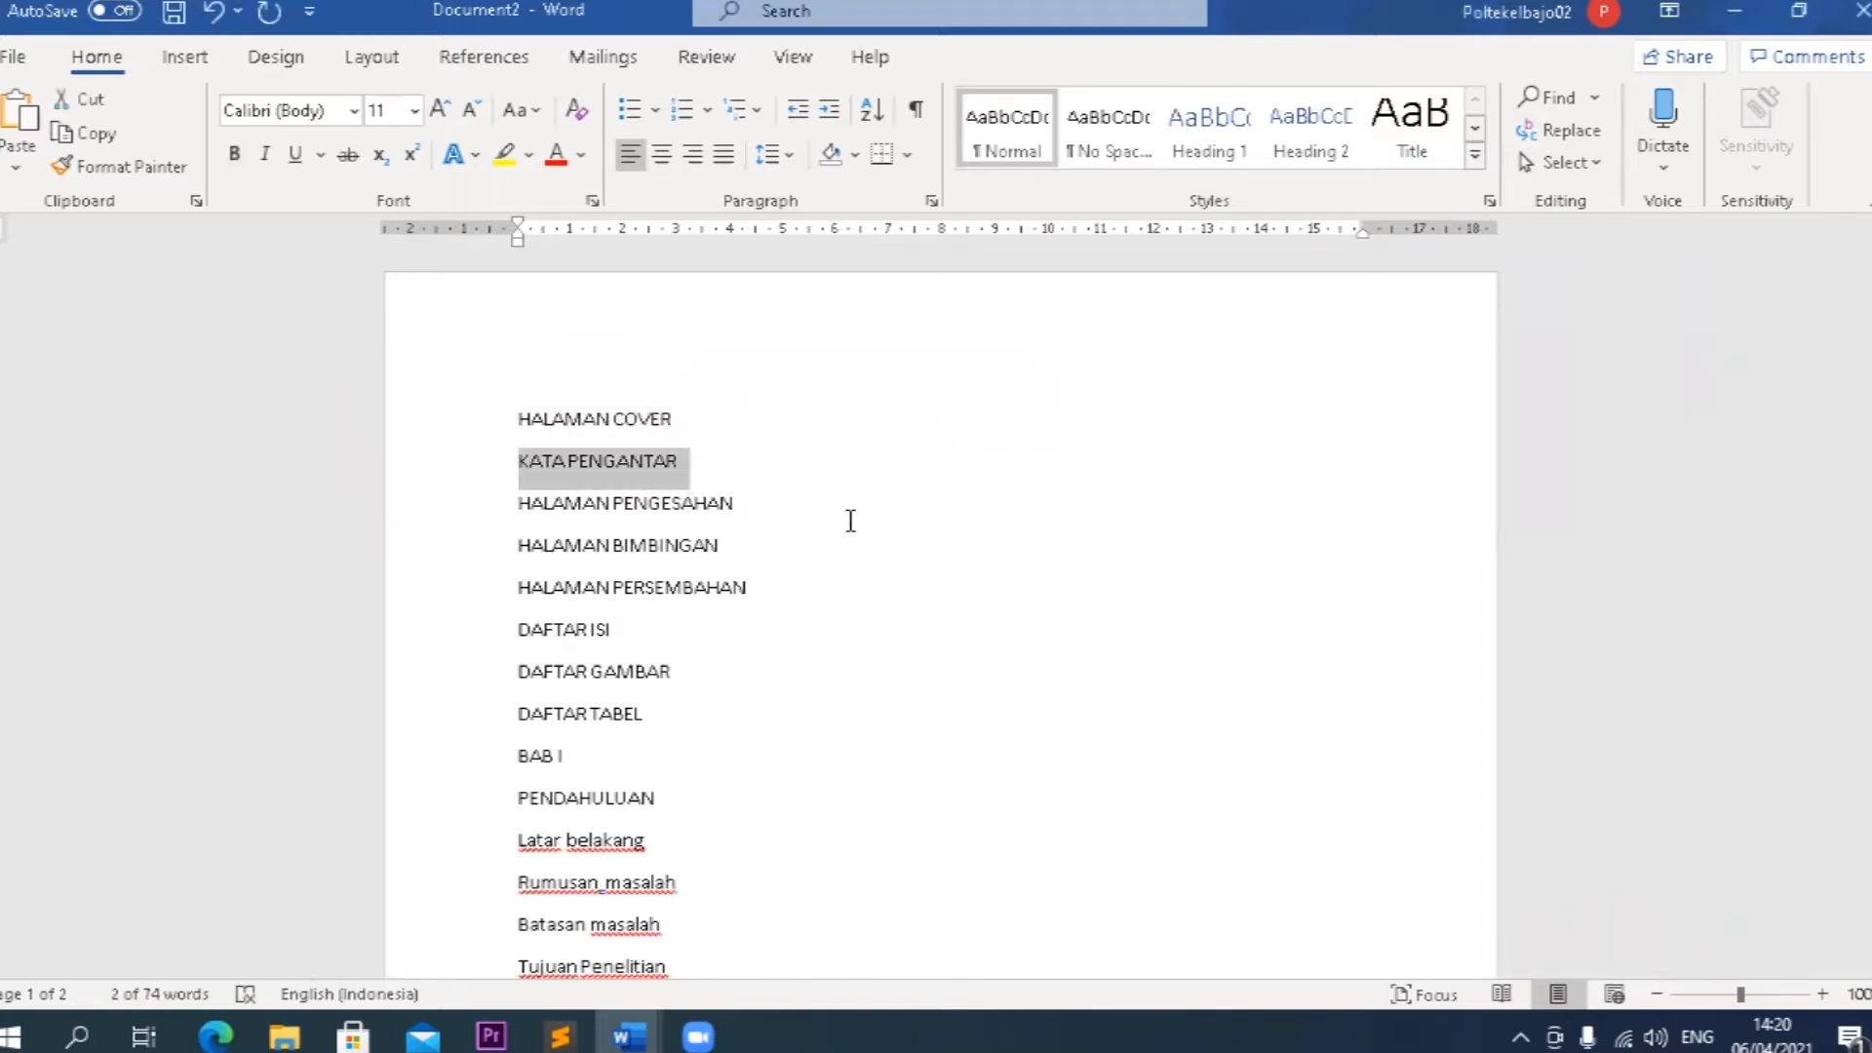
scroll(850, 521, "up", 6)
scroll(848, 526, "down", 2)
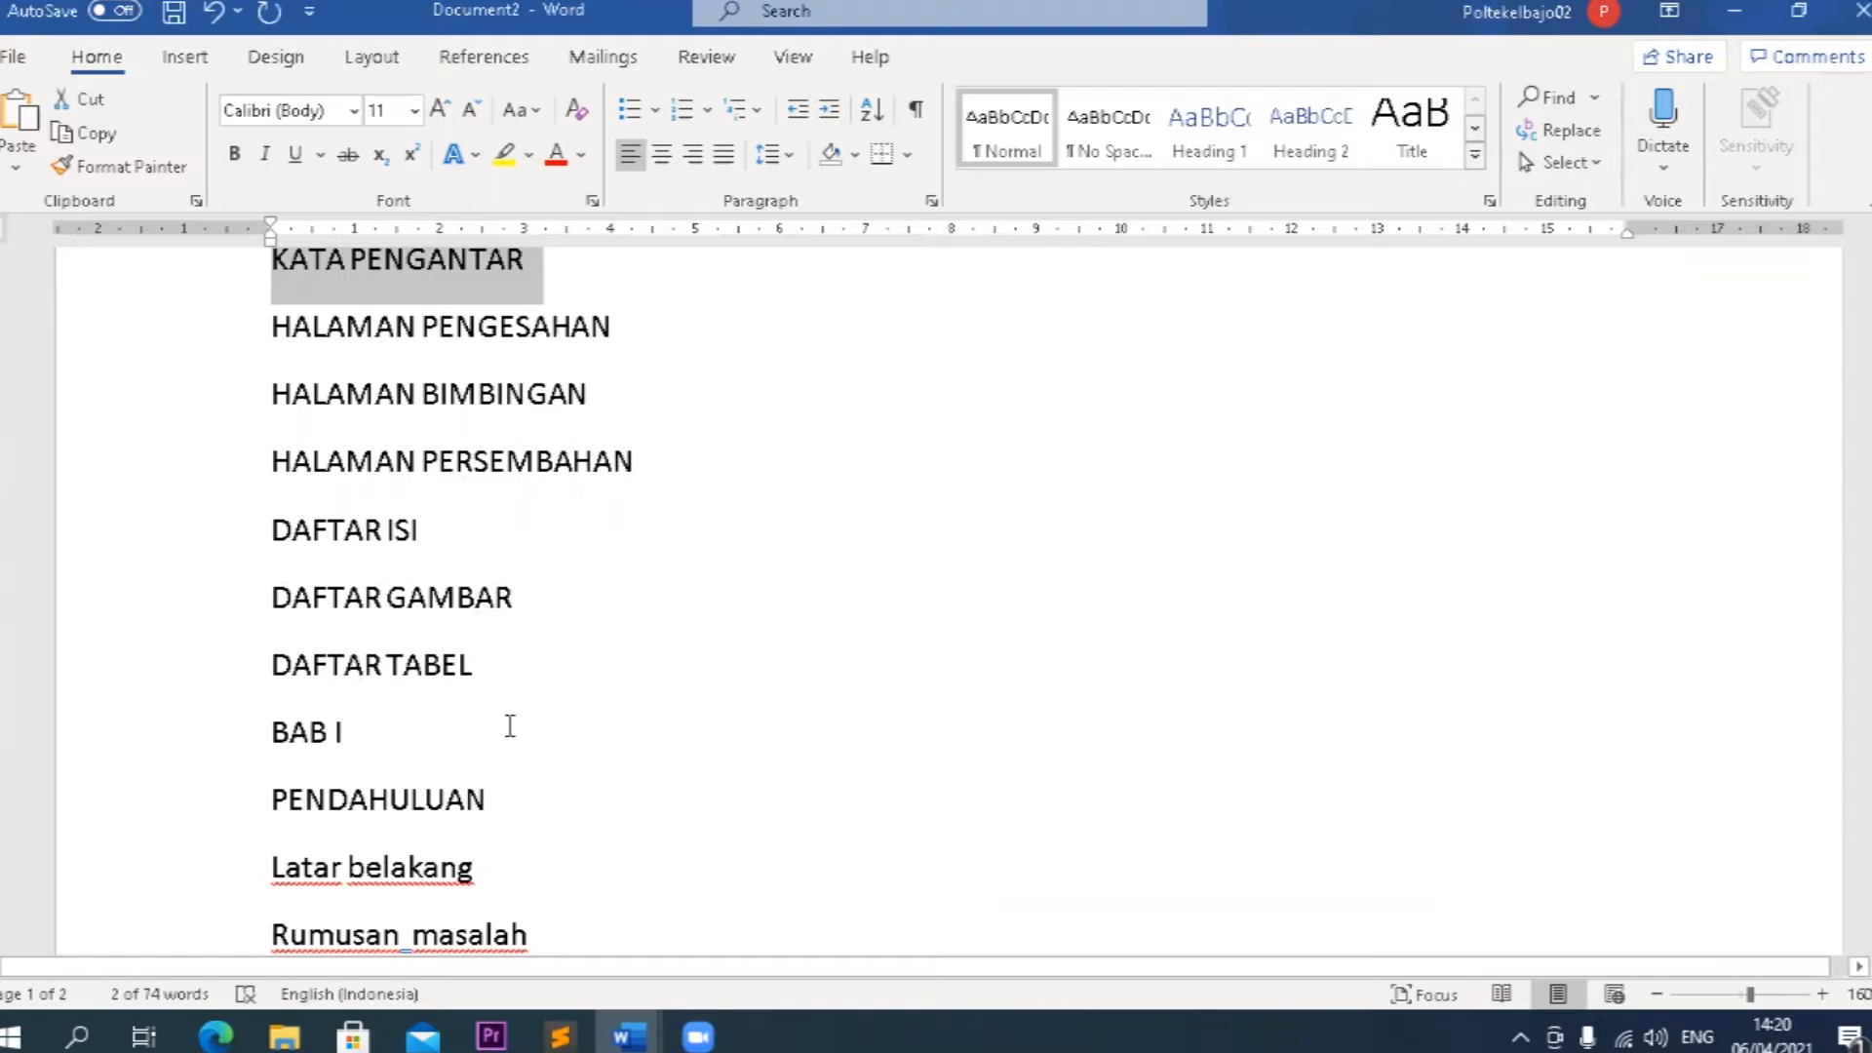
scroll(617, 726, "down", 1)
scroll(620, 717, "down", 2)
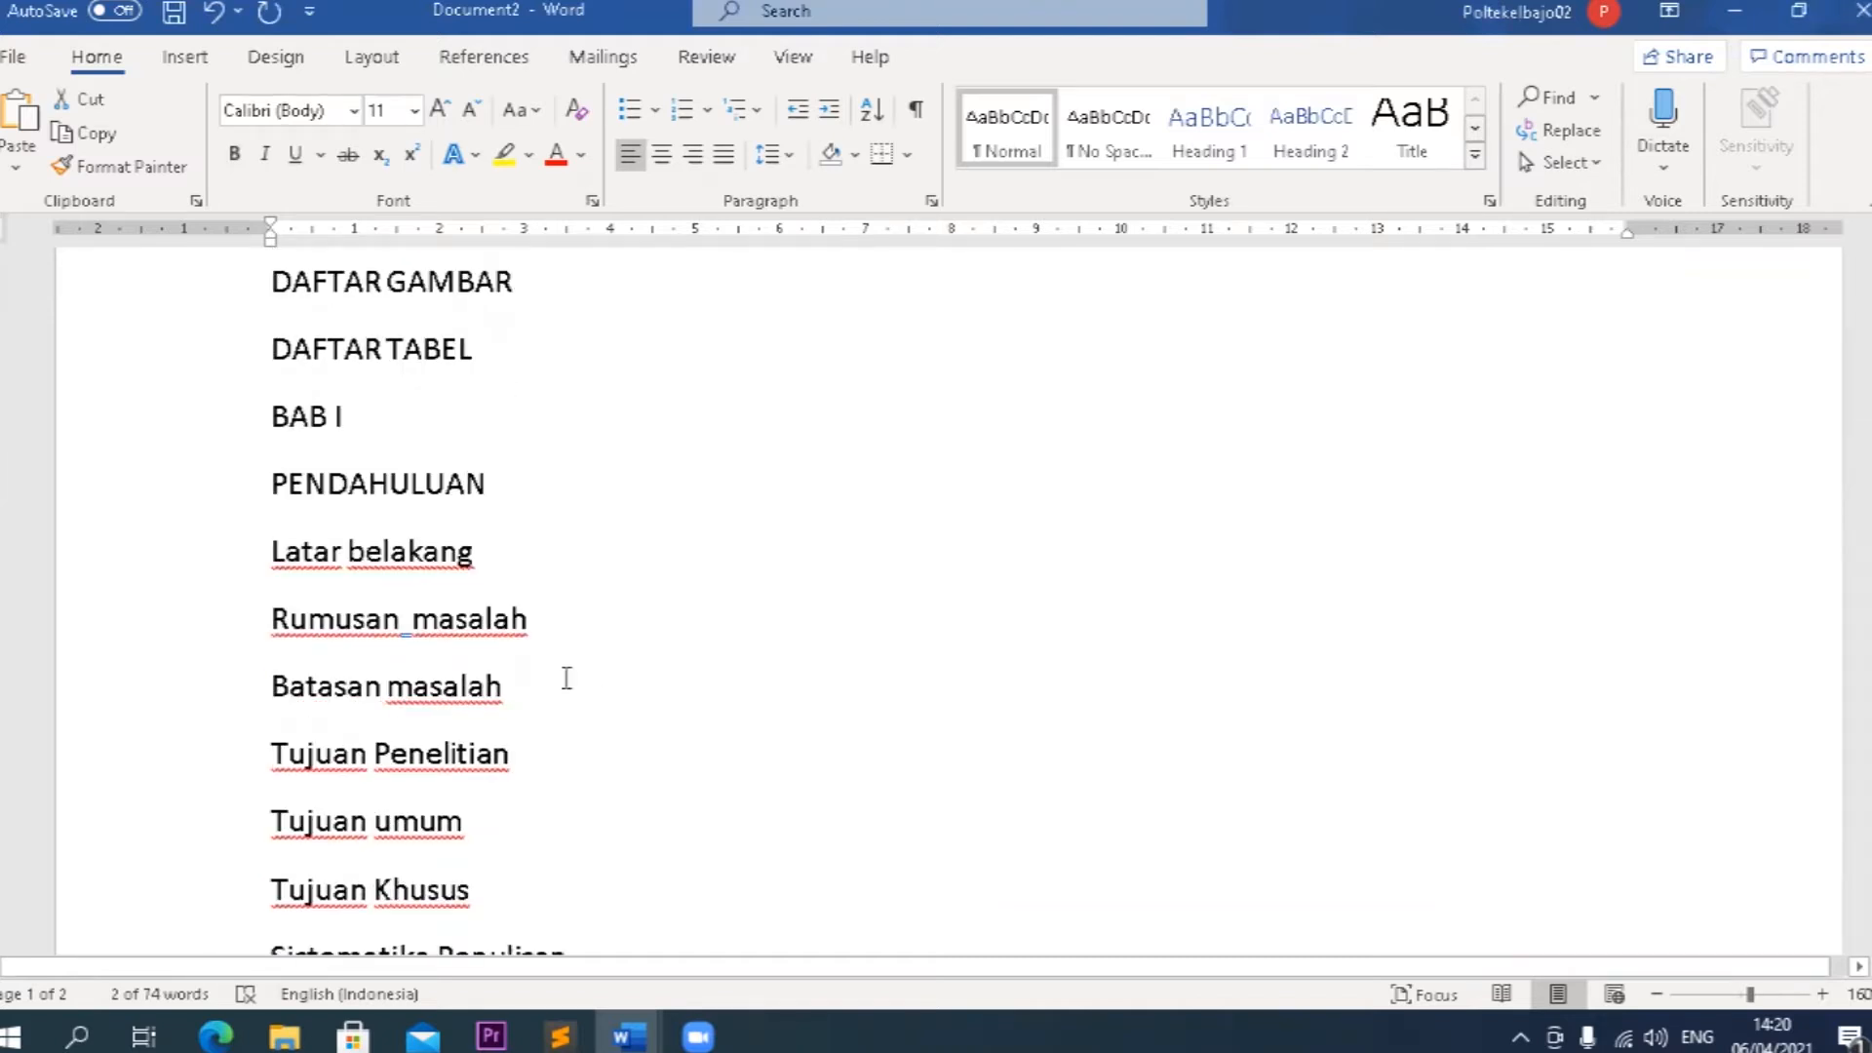
scroll(553, 614, "down", 3)
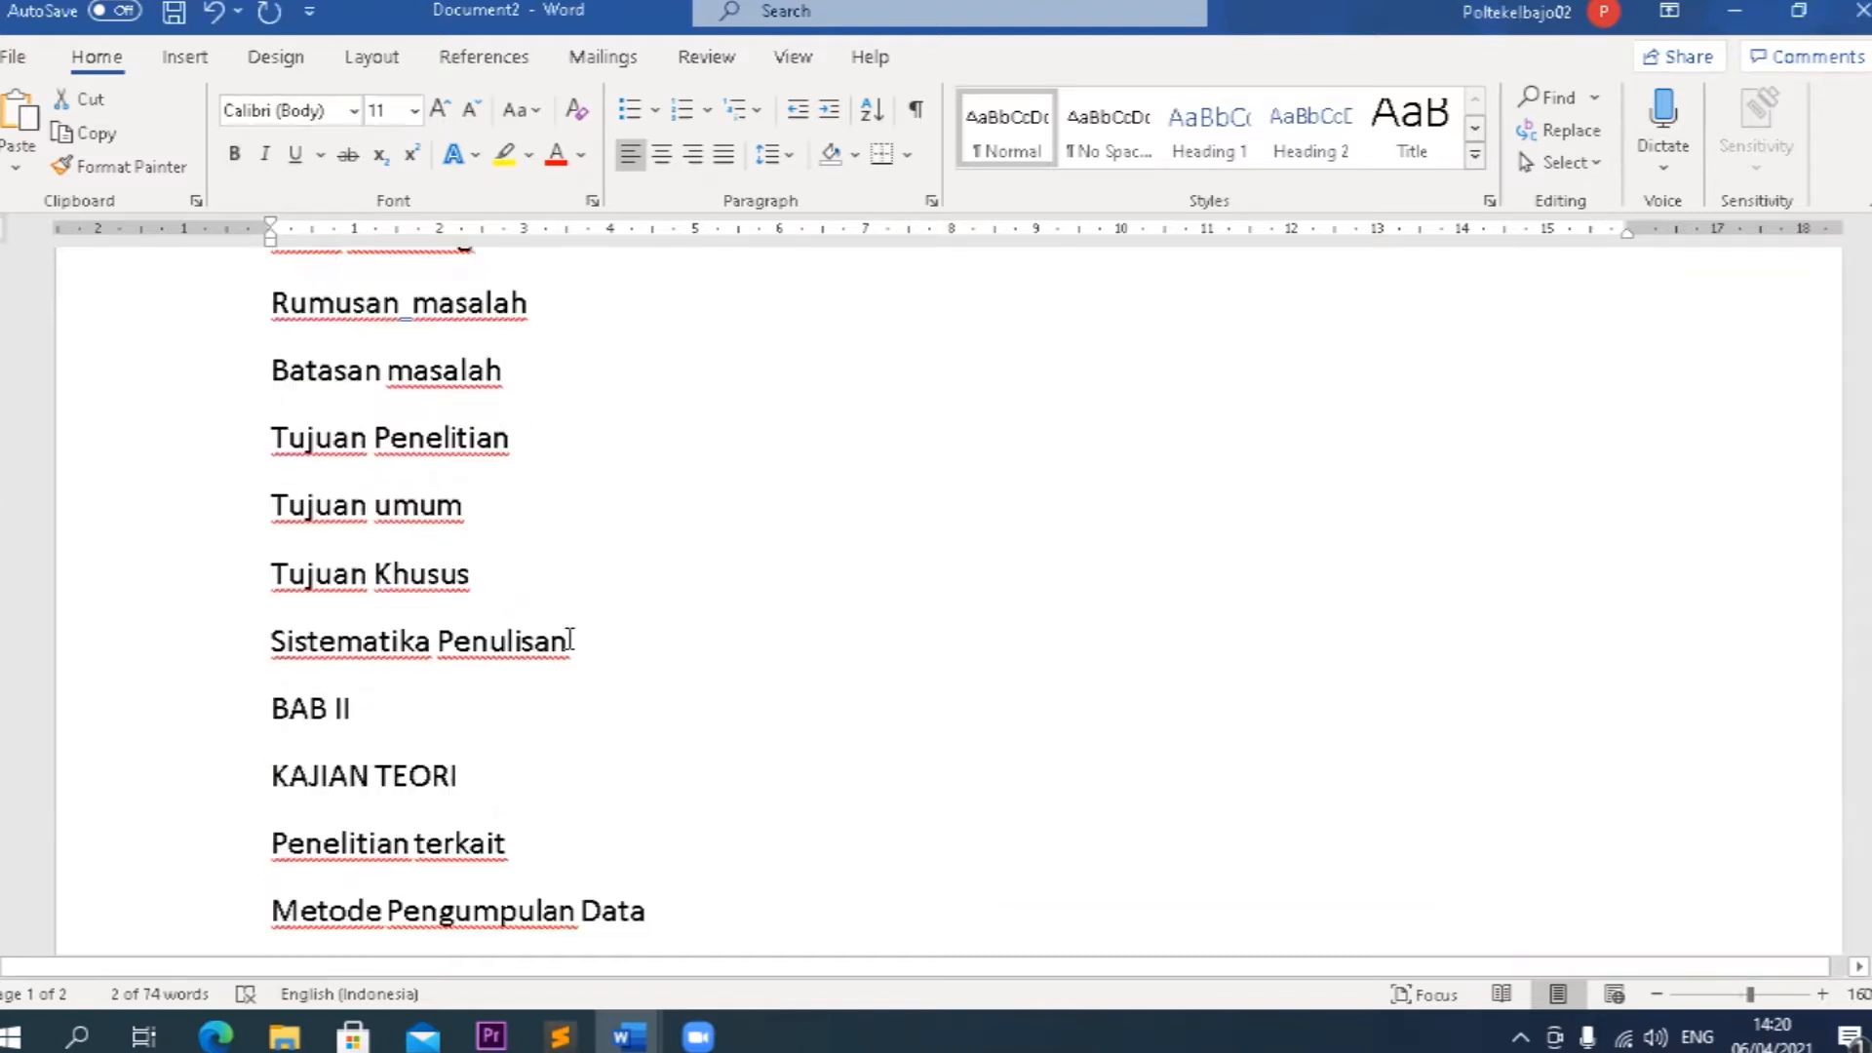
scroll(480, 719, "down", 3)
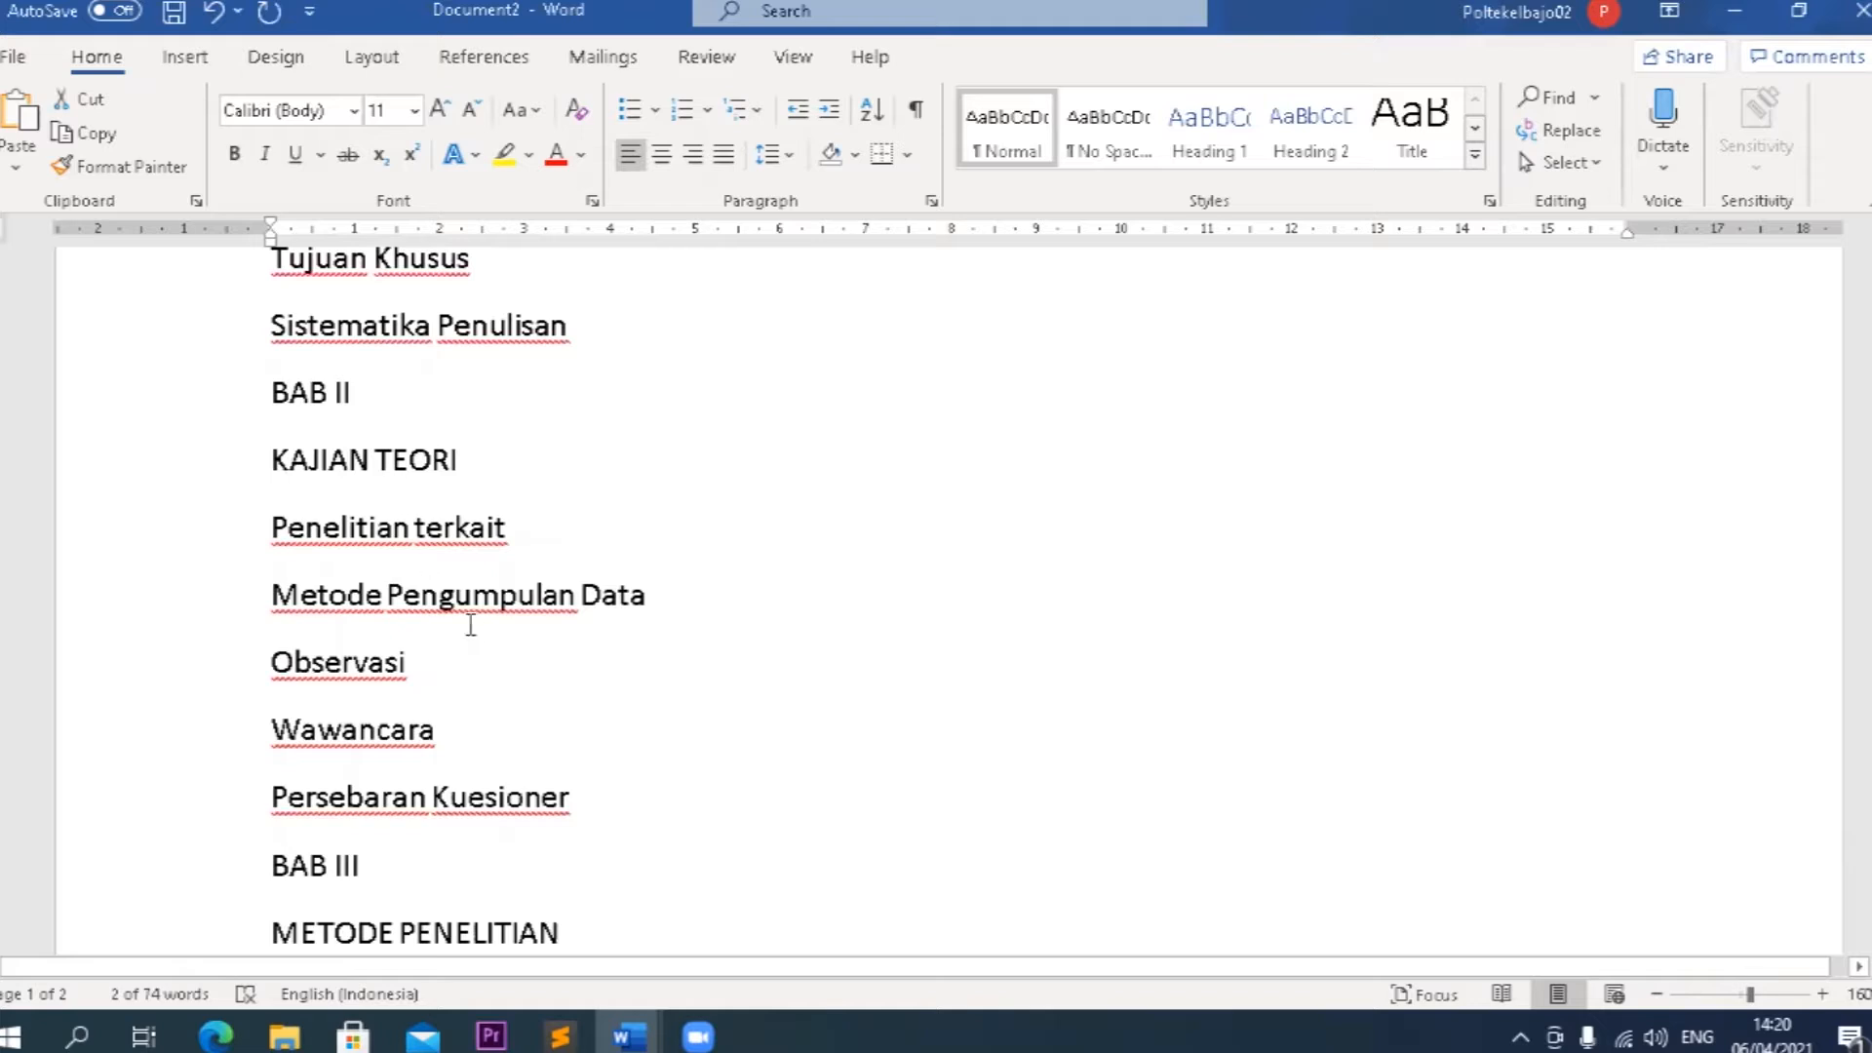
scroll(475, 630, "down", 2)
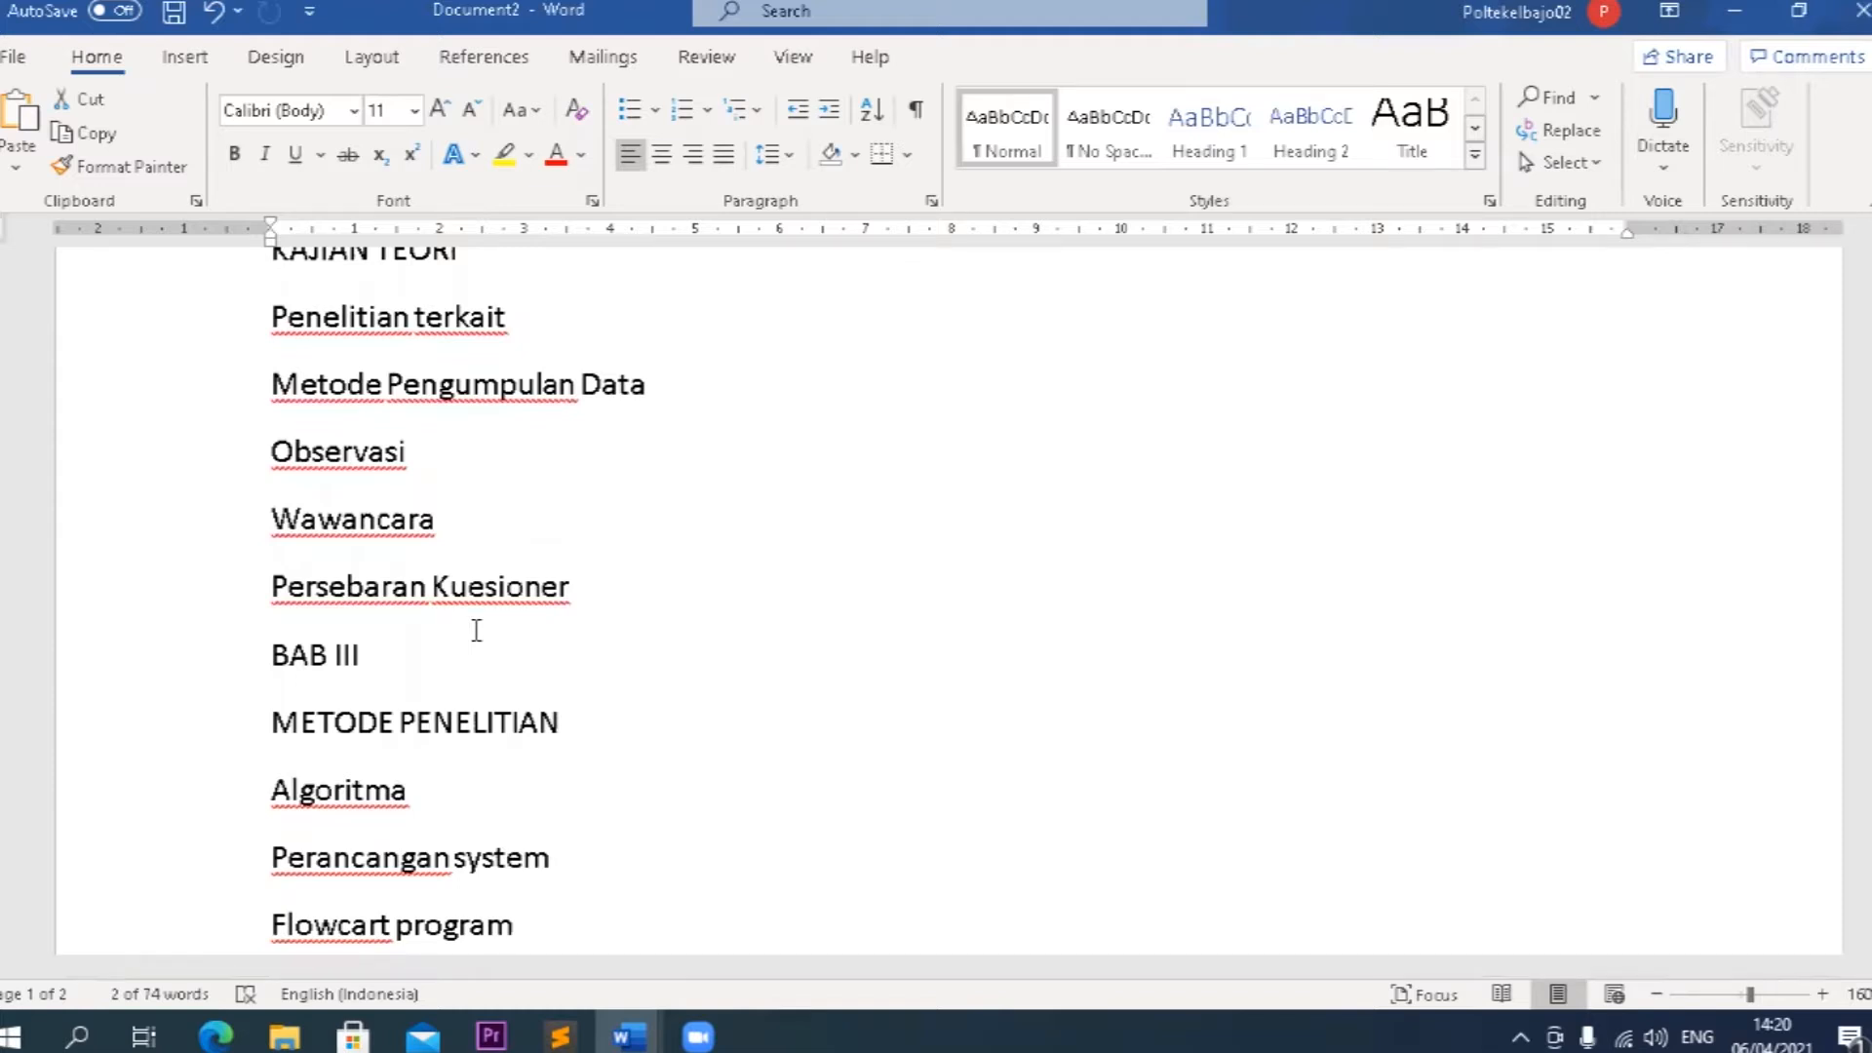
scroll(415, 751, "down", 2)
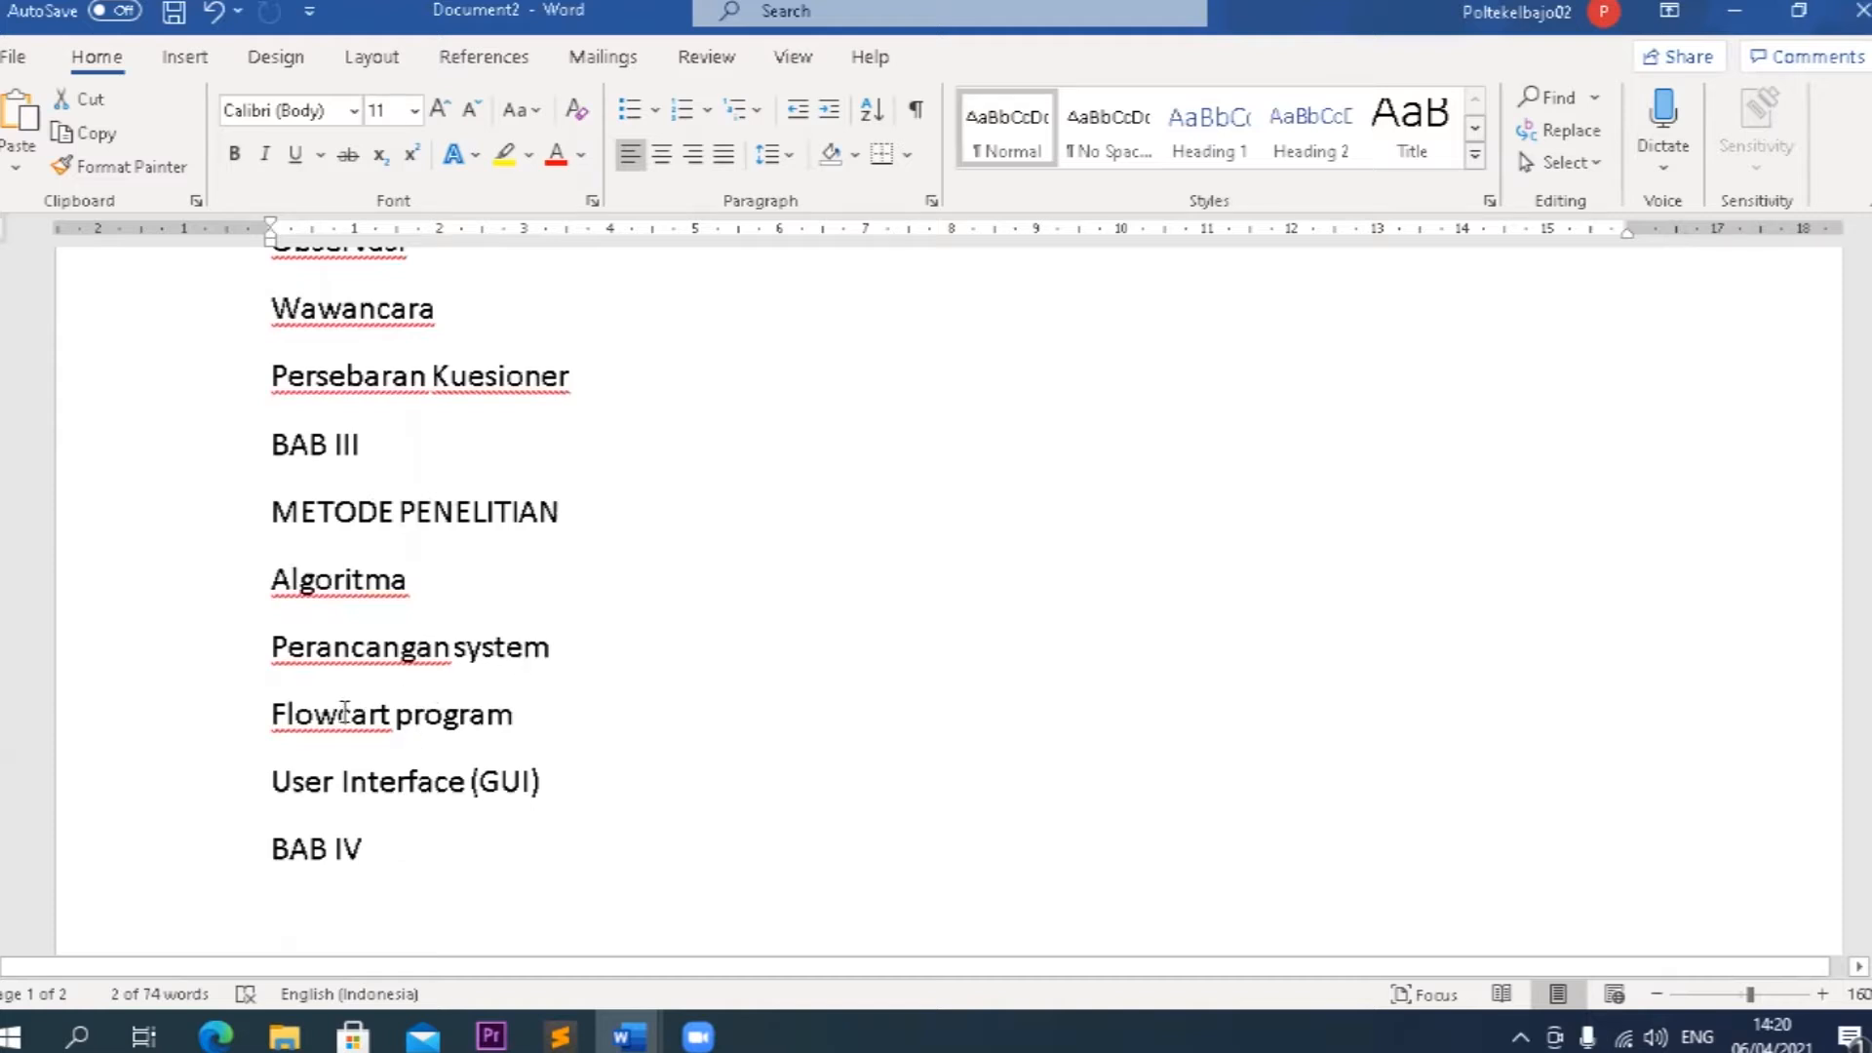
scroll(486, 780, "down", 10)
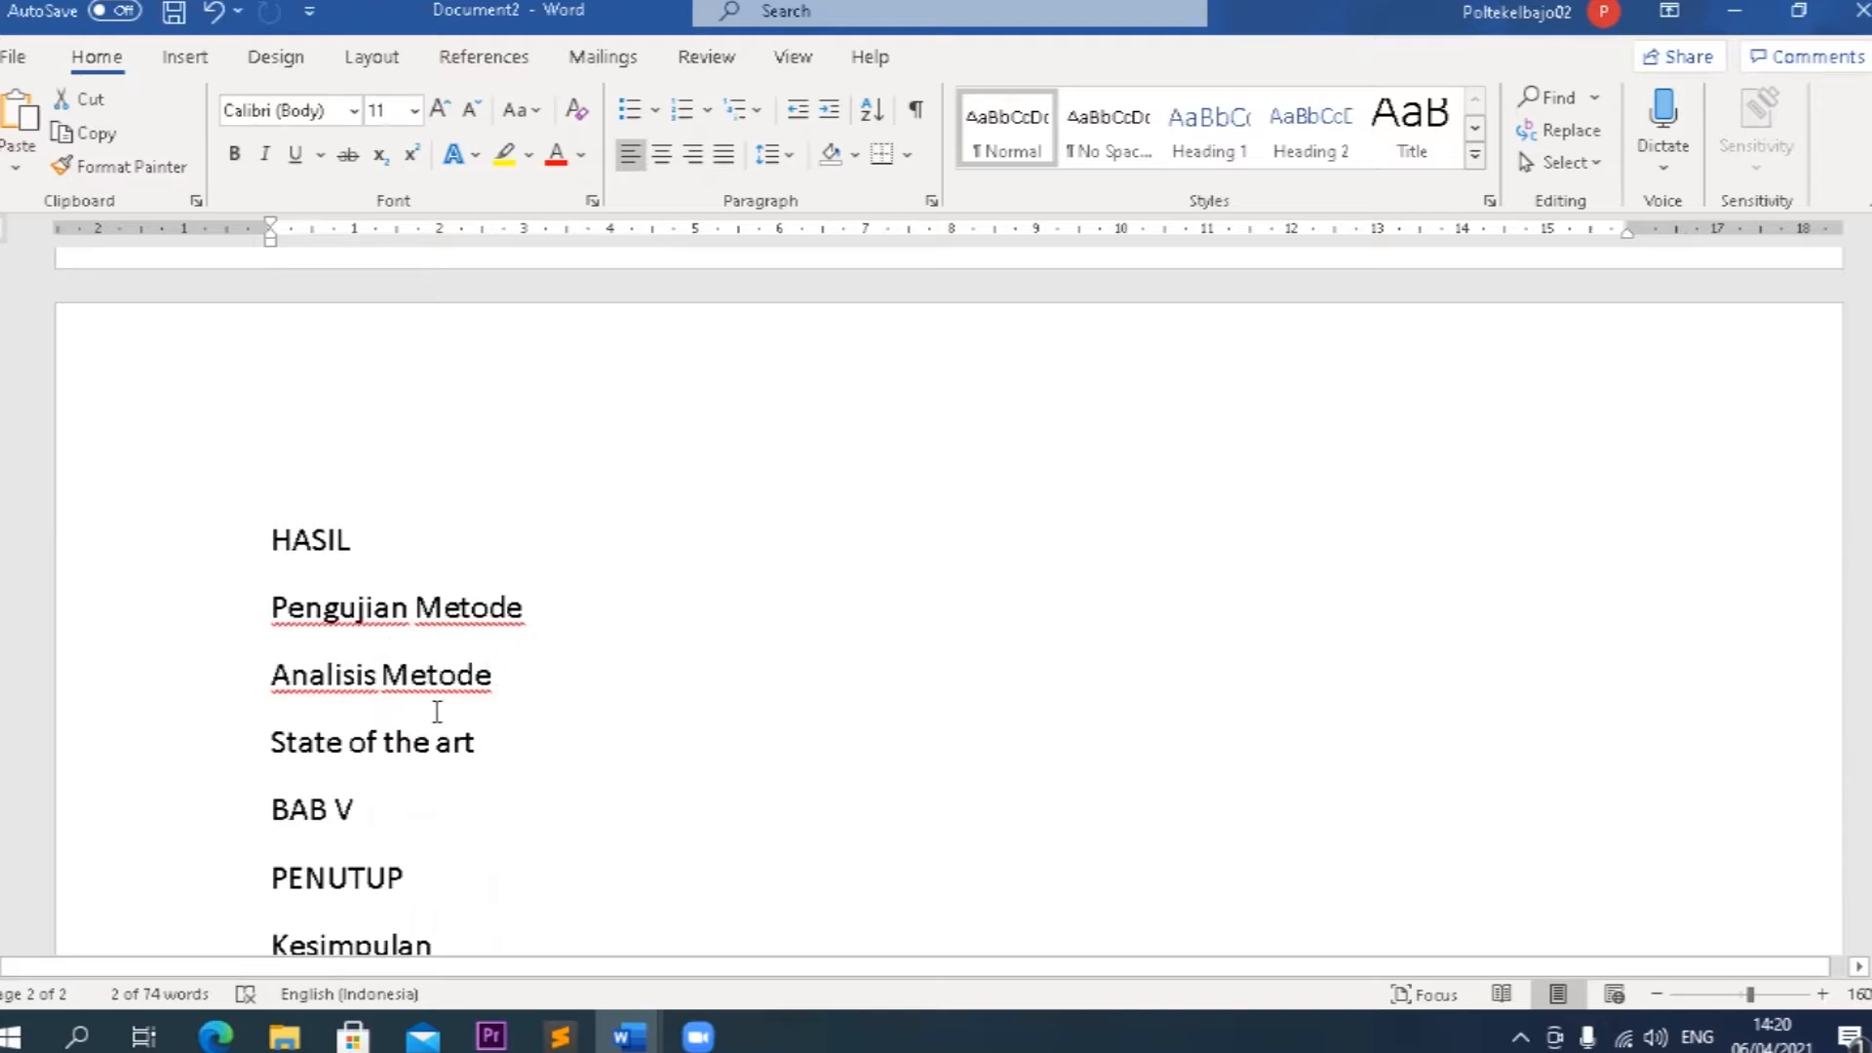
scroll(519, 743, "down", 3)
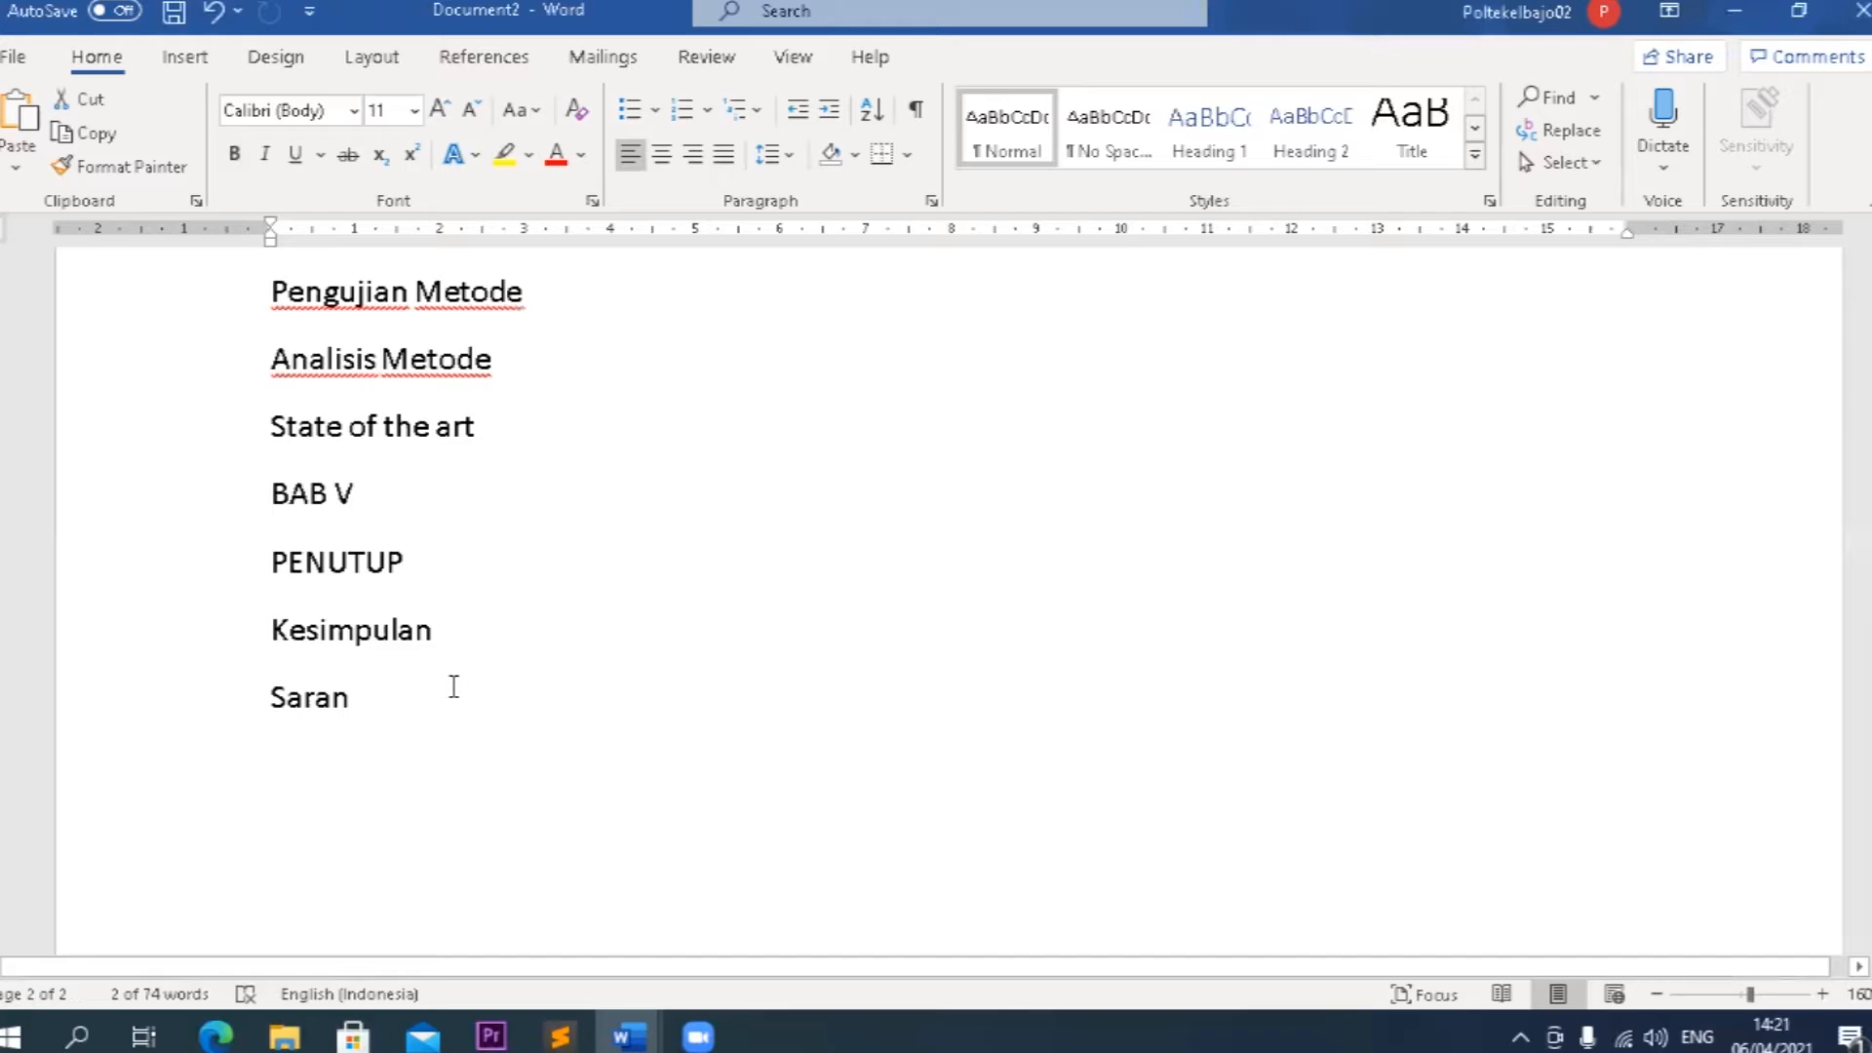
scroll(454, 687, "up", 16)
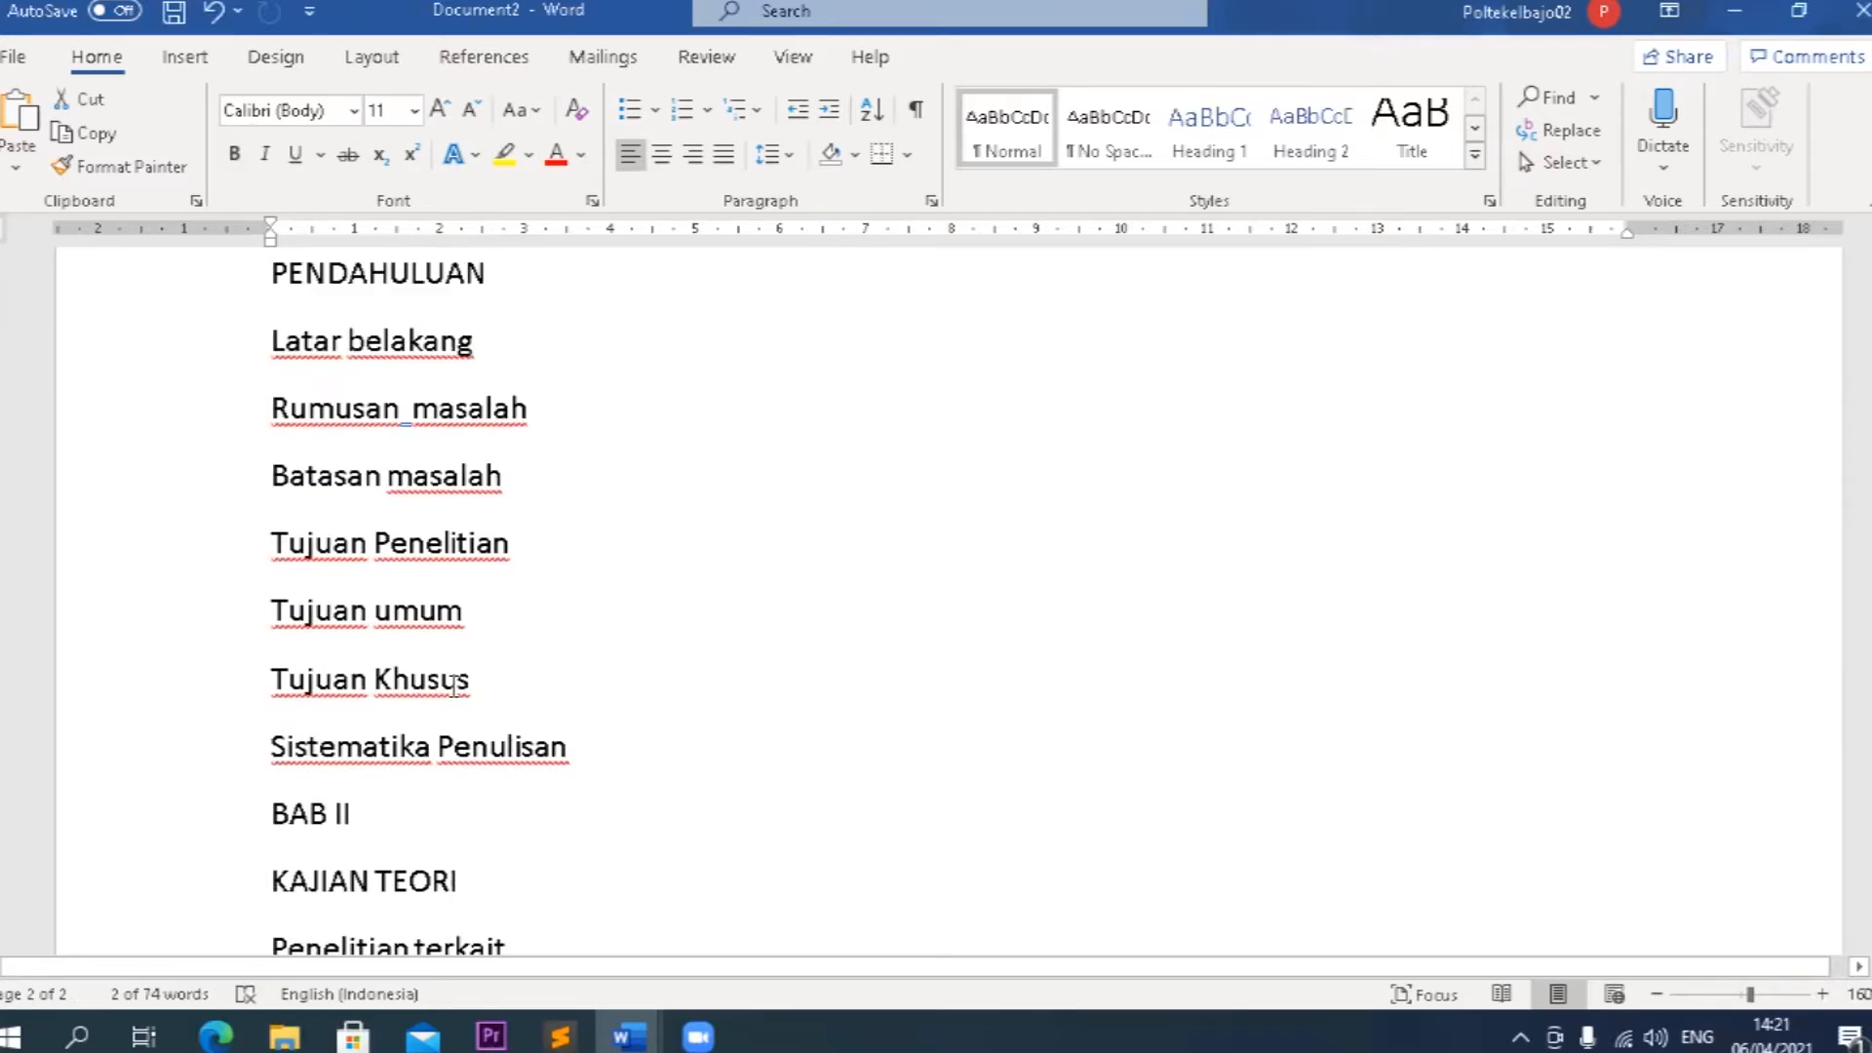
scroll(453, 683, "up", 8)
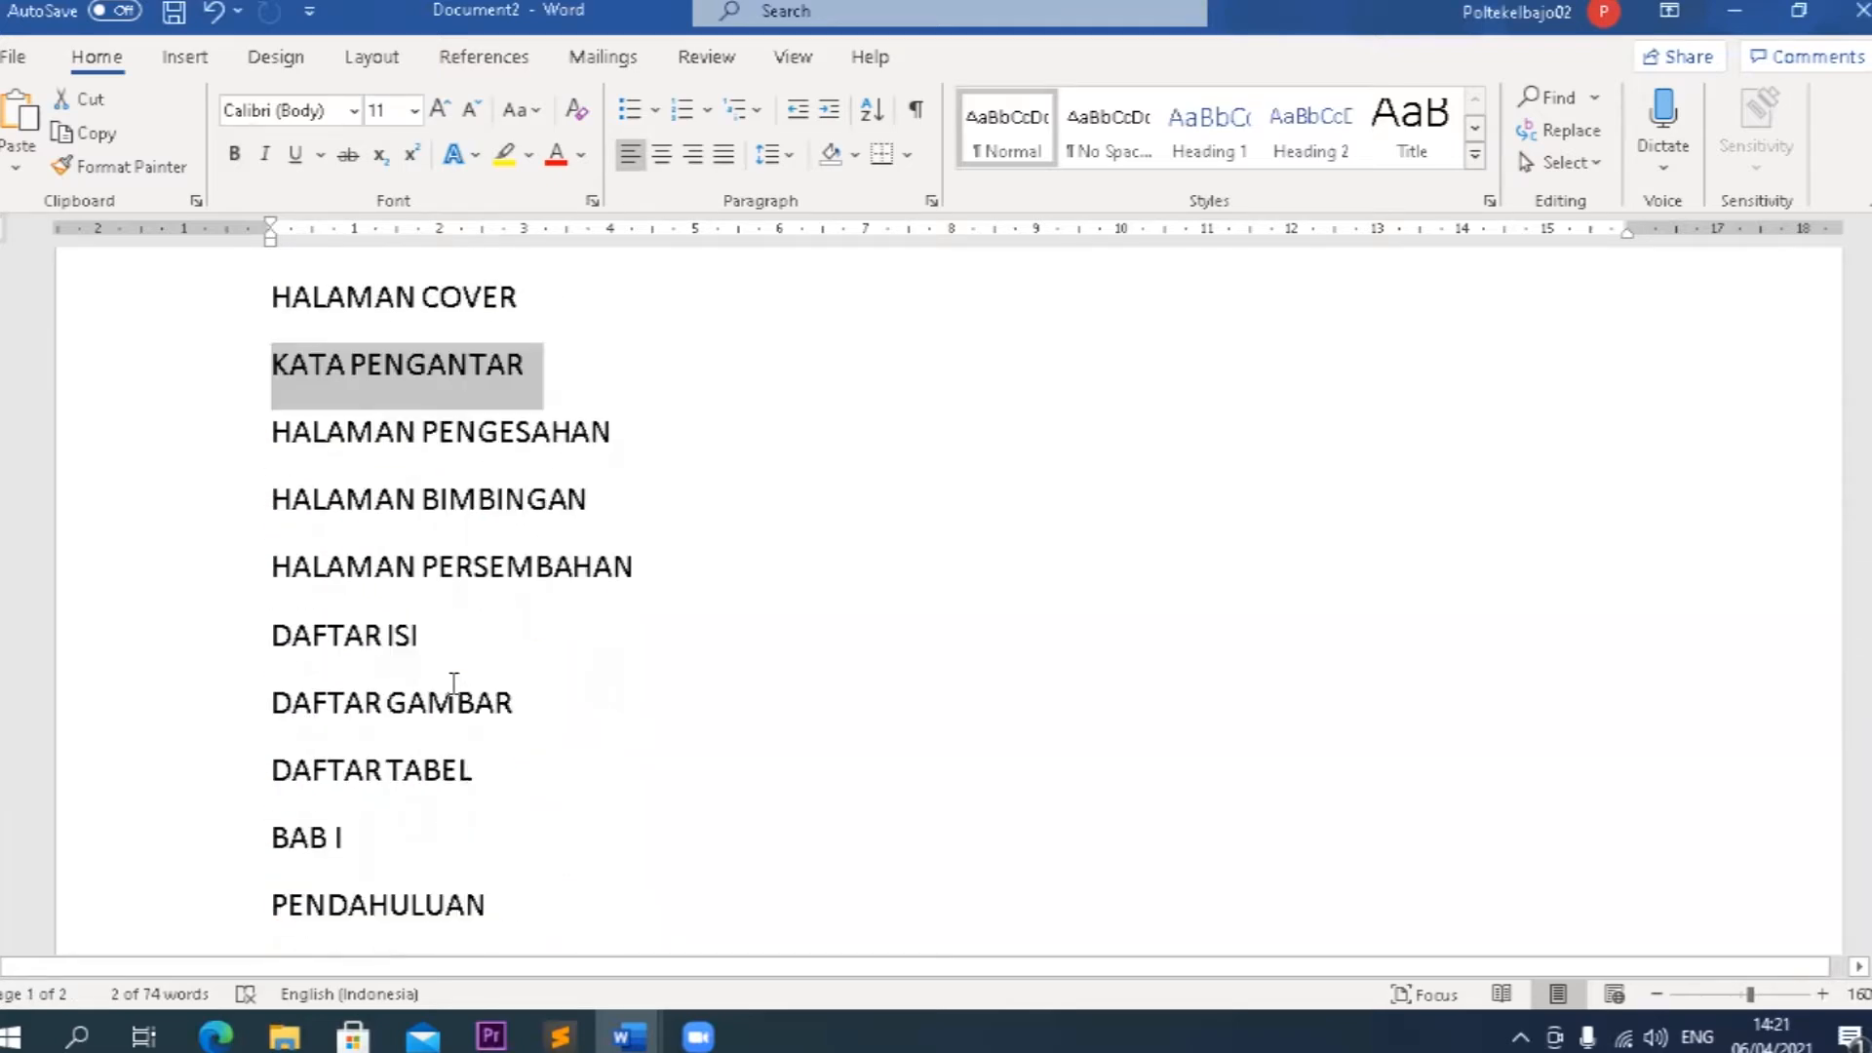
scroll(543, 676, "down", 5)
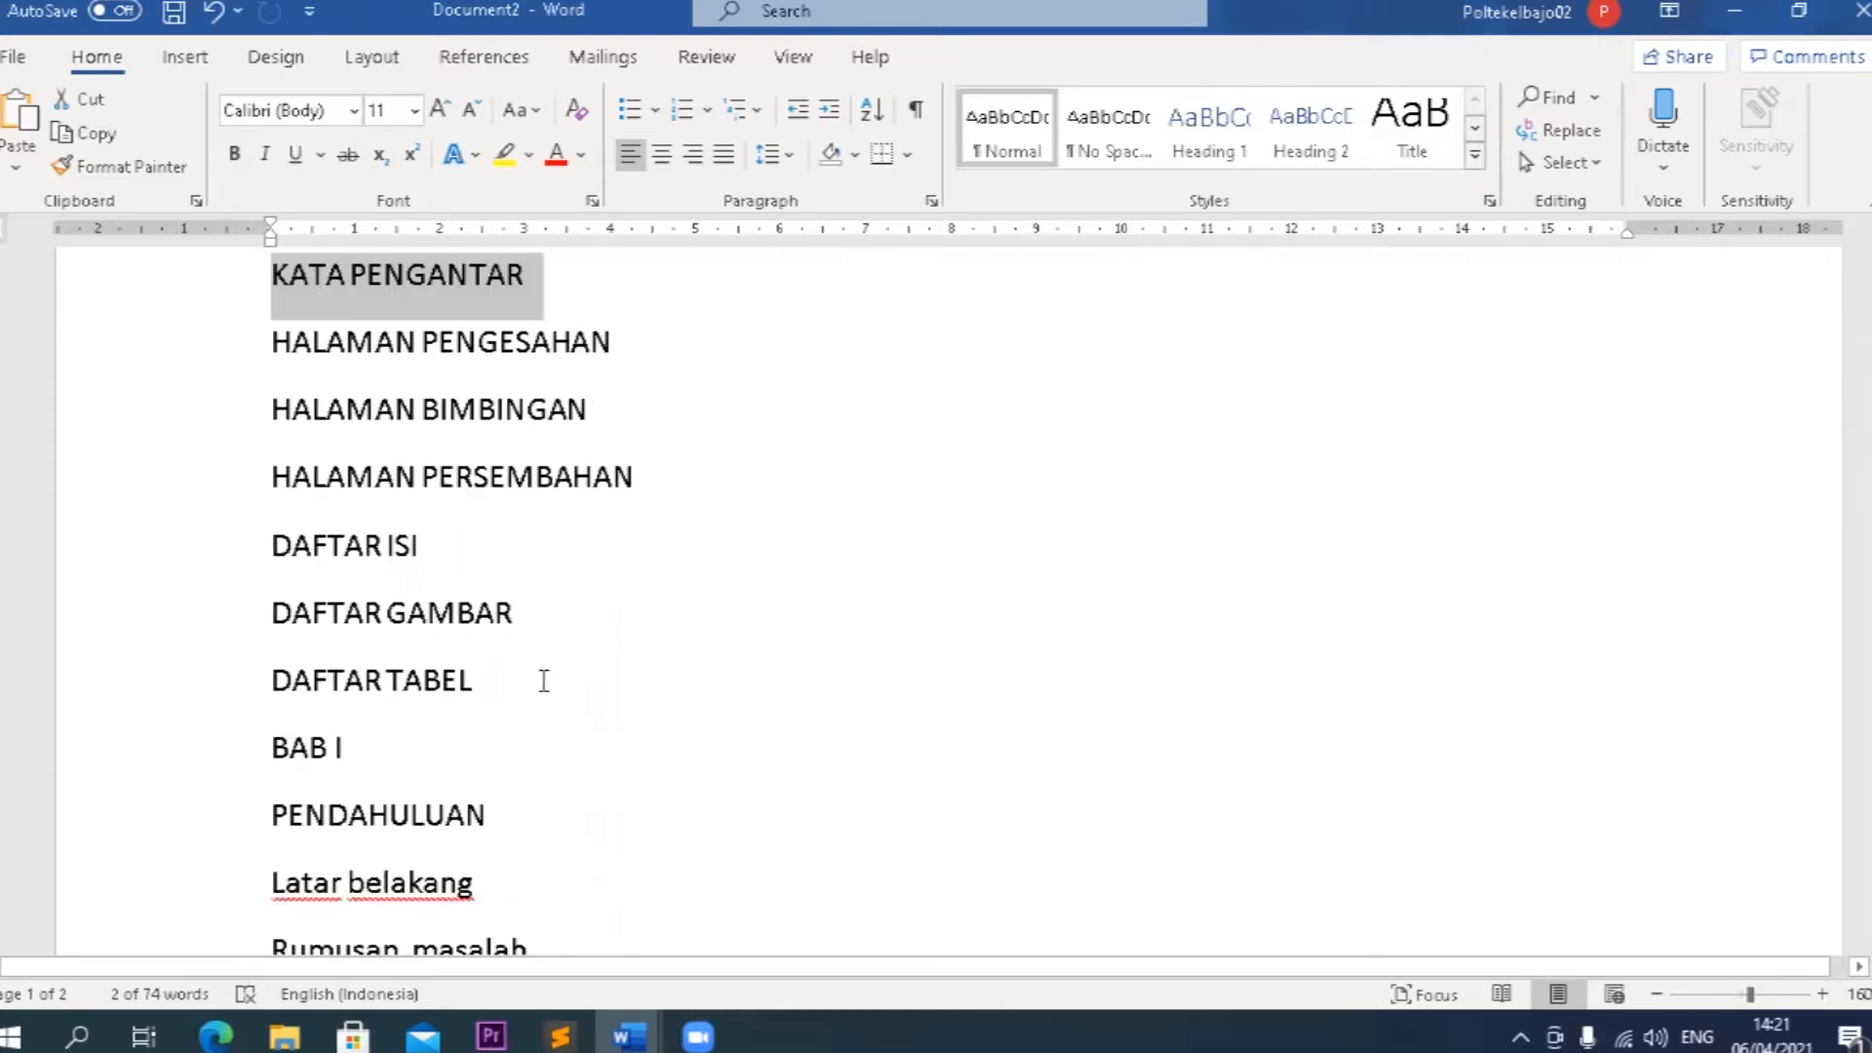
Examine the BAB I PENDAHULUAN heading and its entries, including Latar belakang, Tujuan Penelitian, Tujuan umum and Tujuan Khusus.
left_click(537, 678)
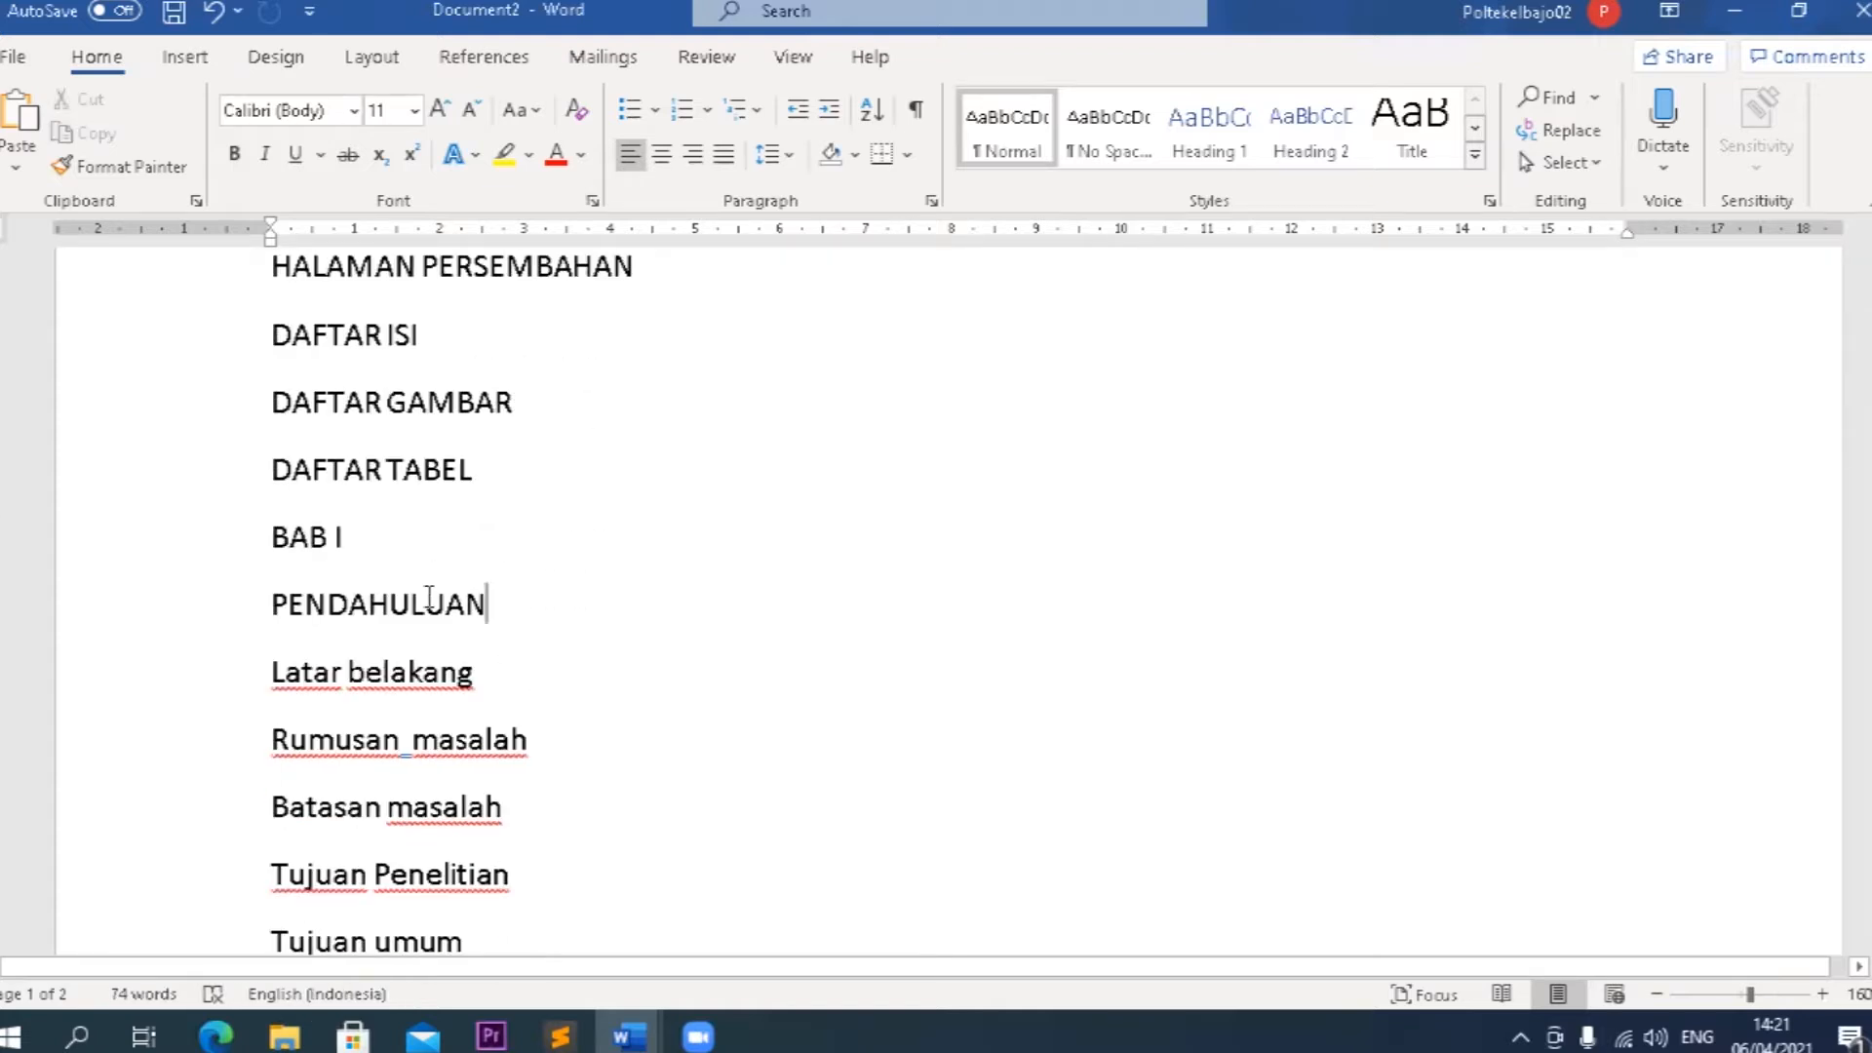
left_click_drag(493, 605, 287, 549)
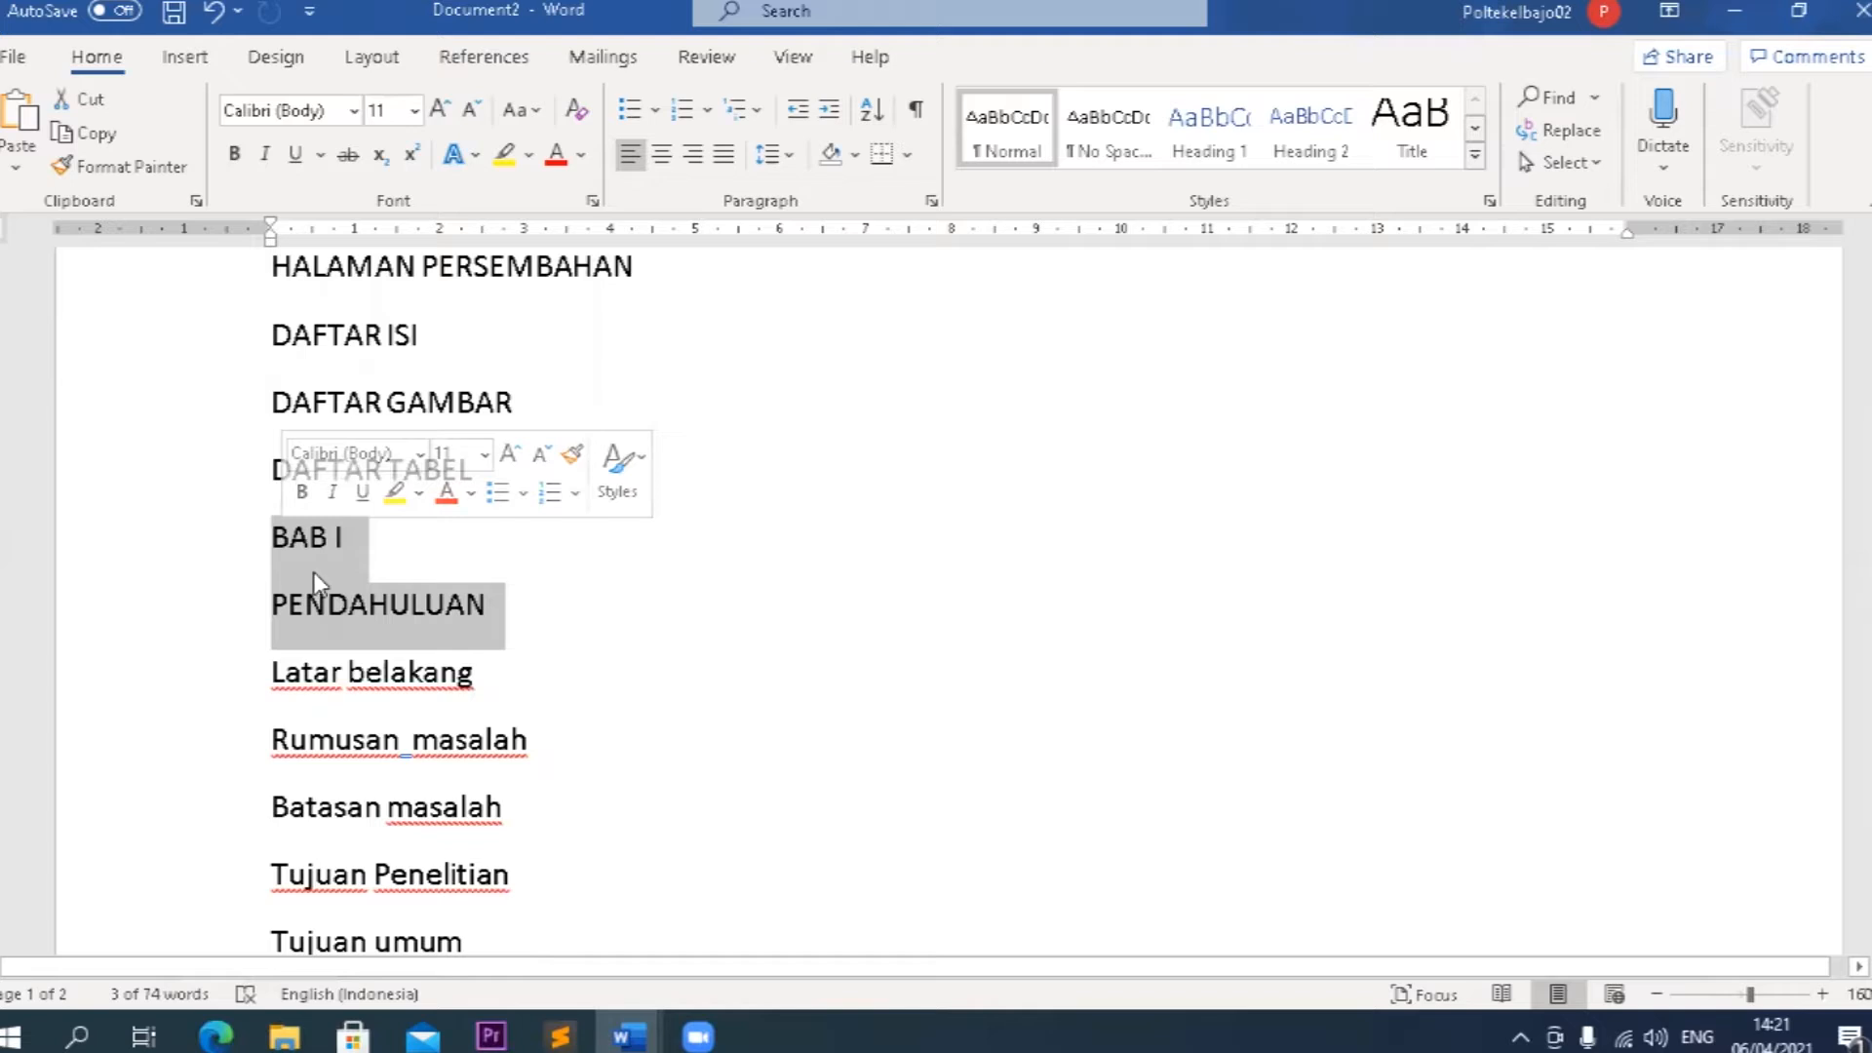
triple_click(277, 672)
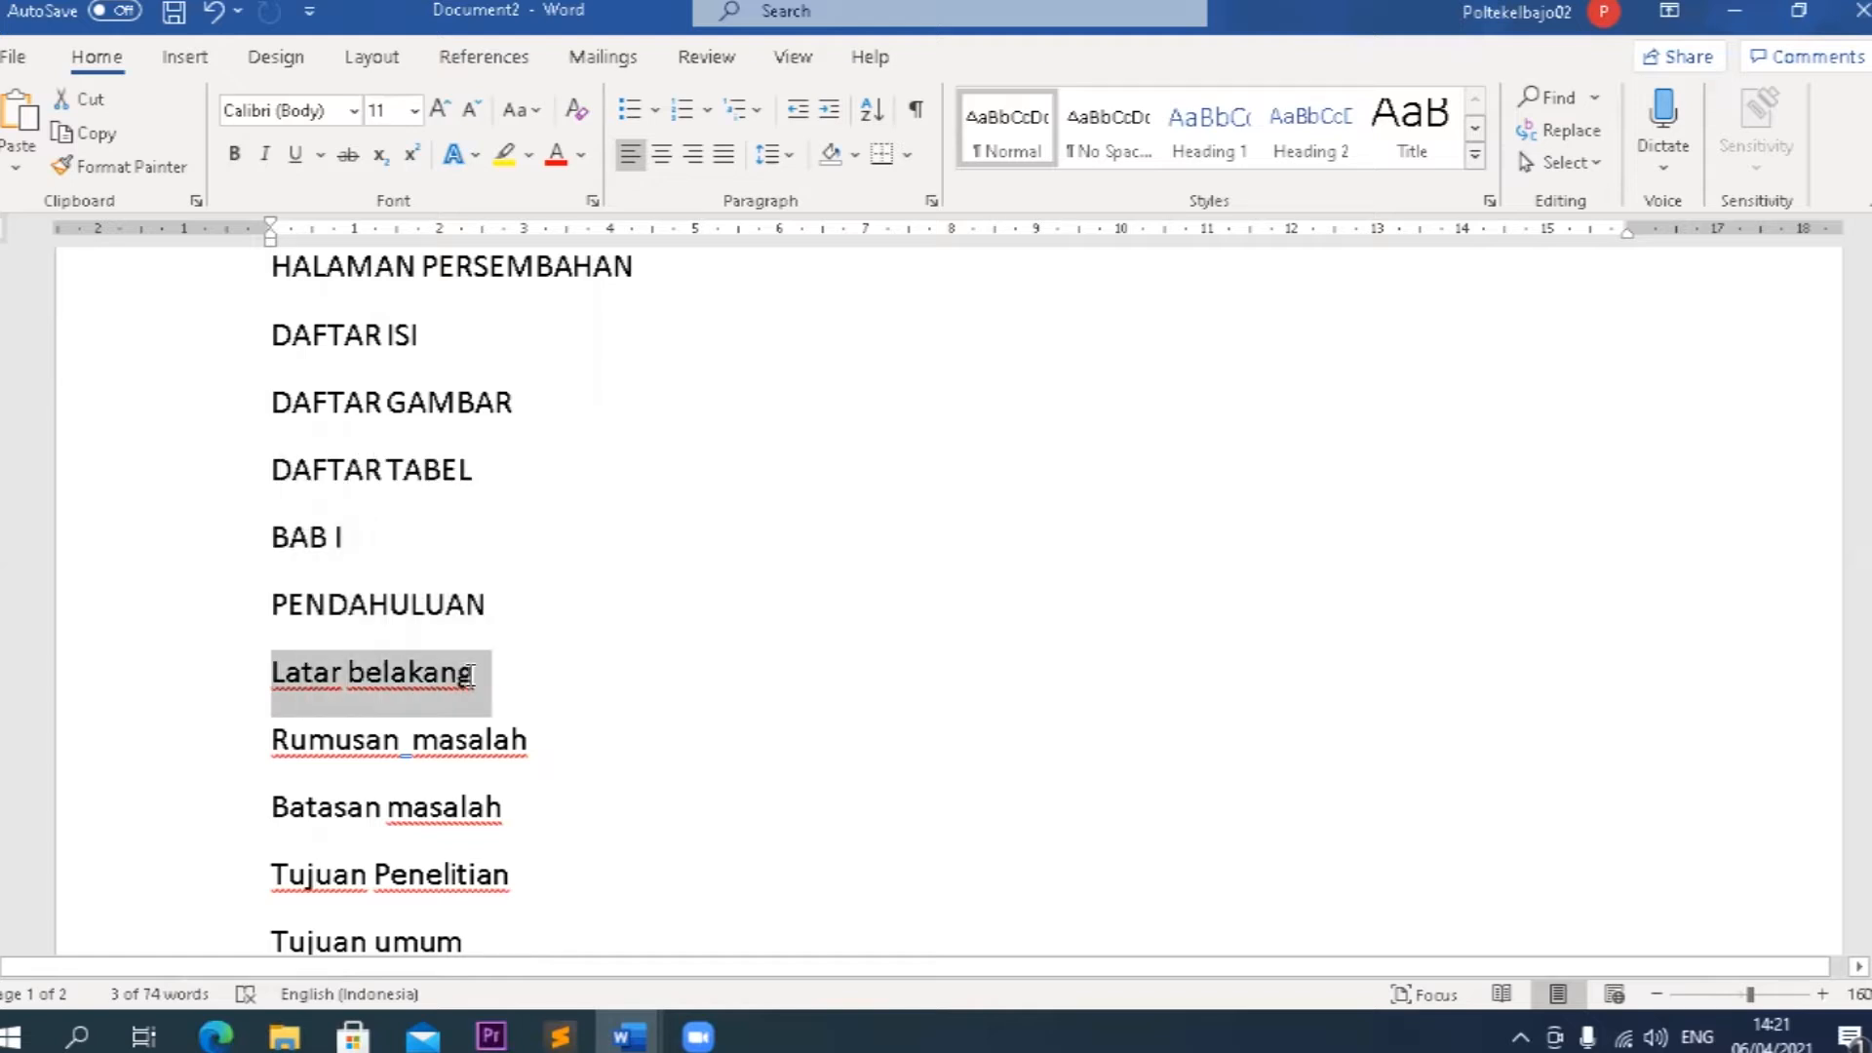
left_click(263, 679)
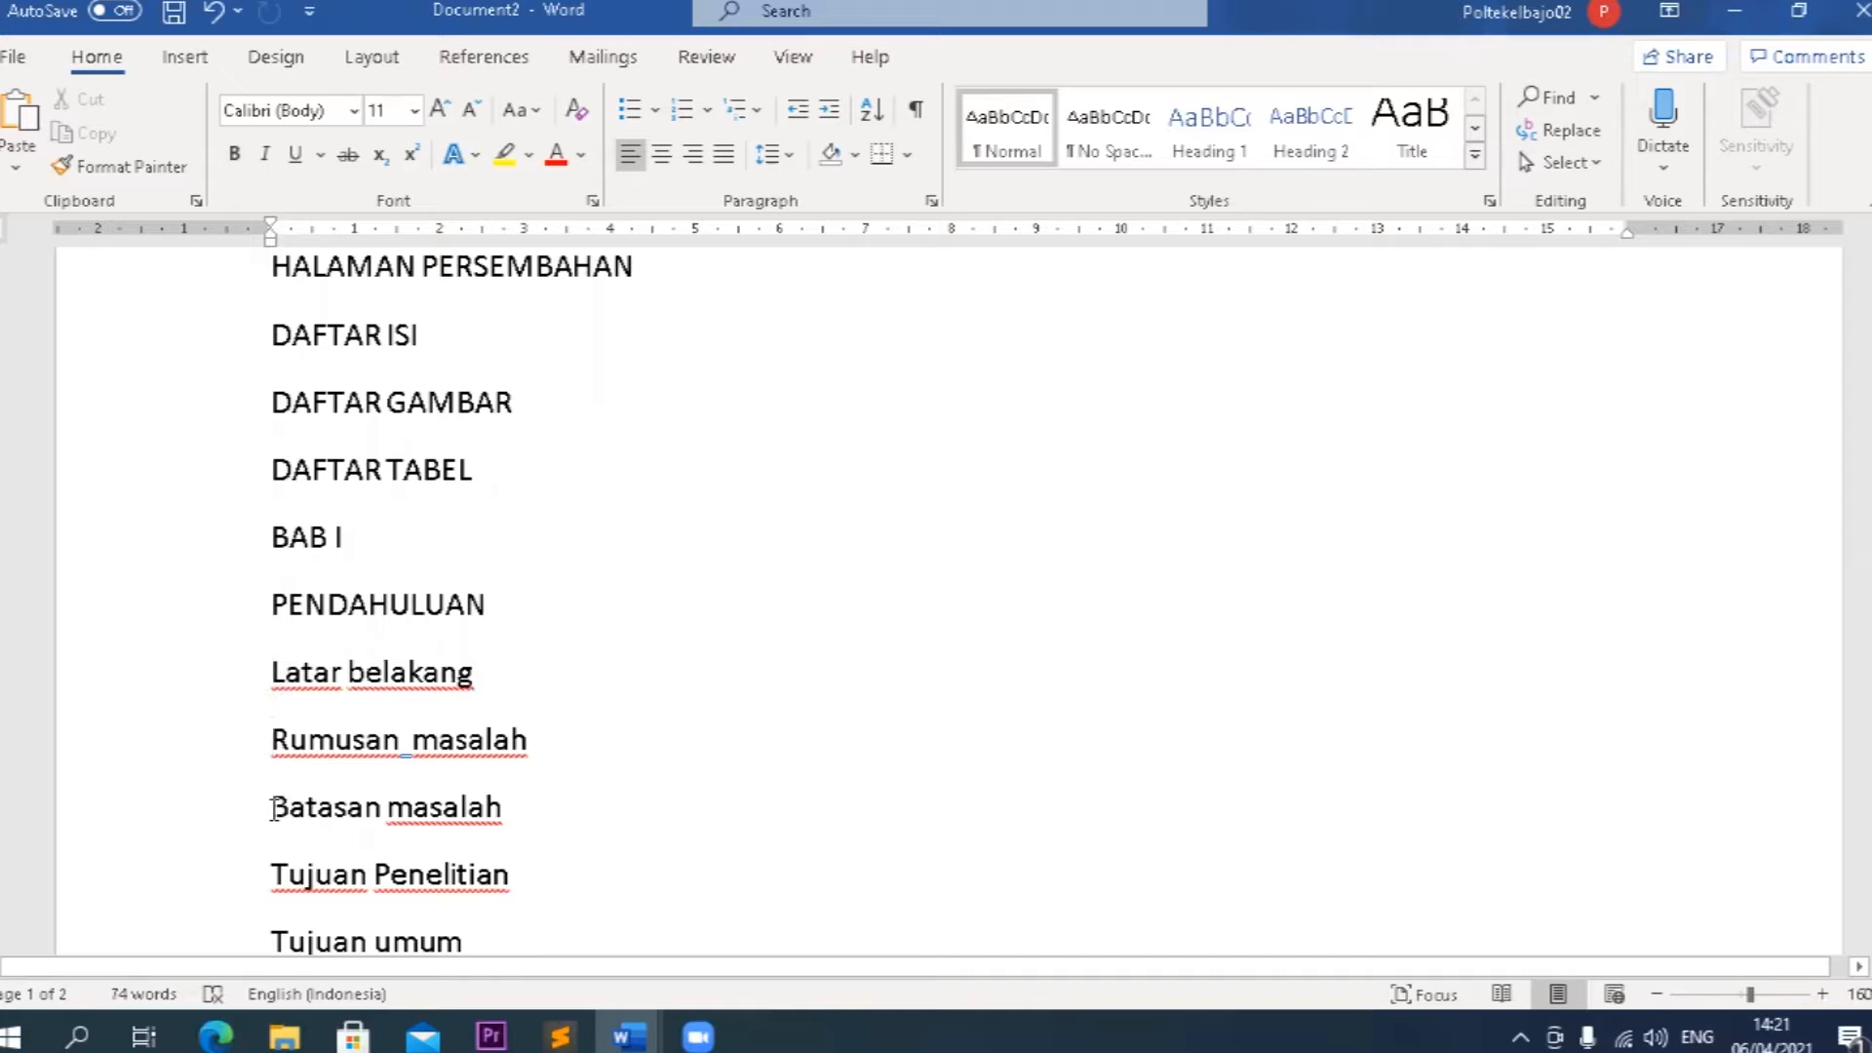
scroll(272, 848, "down", 3)
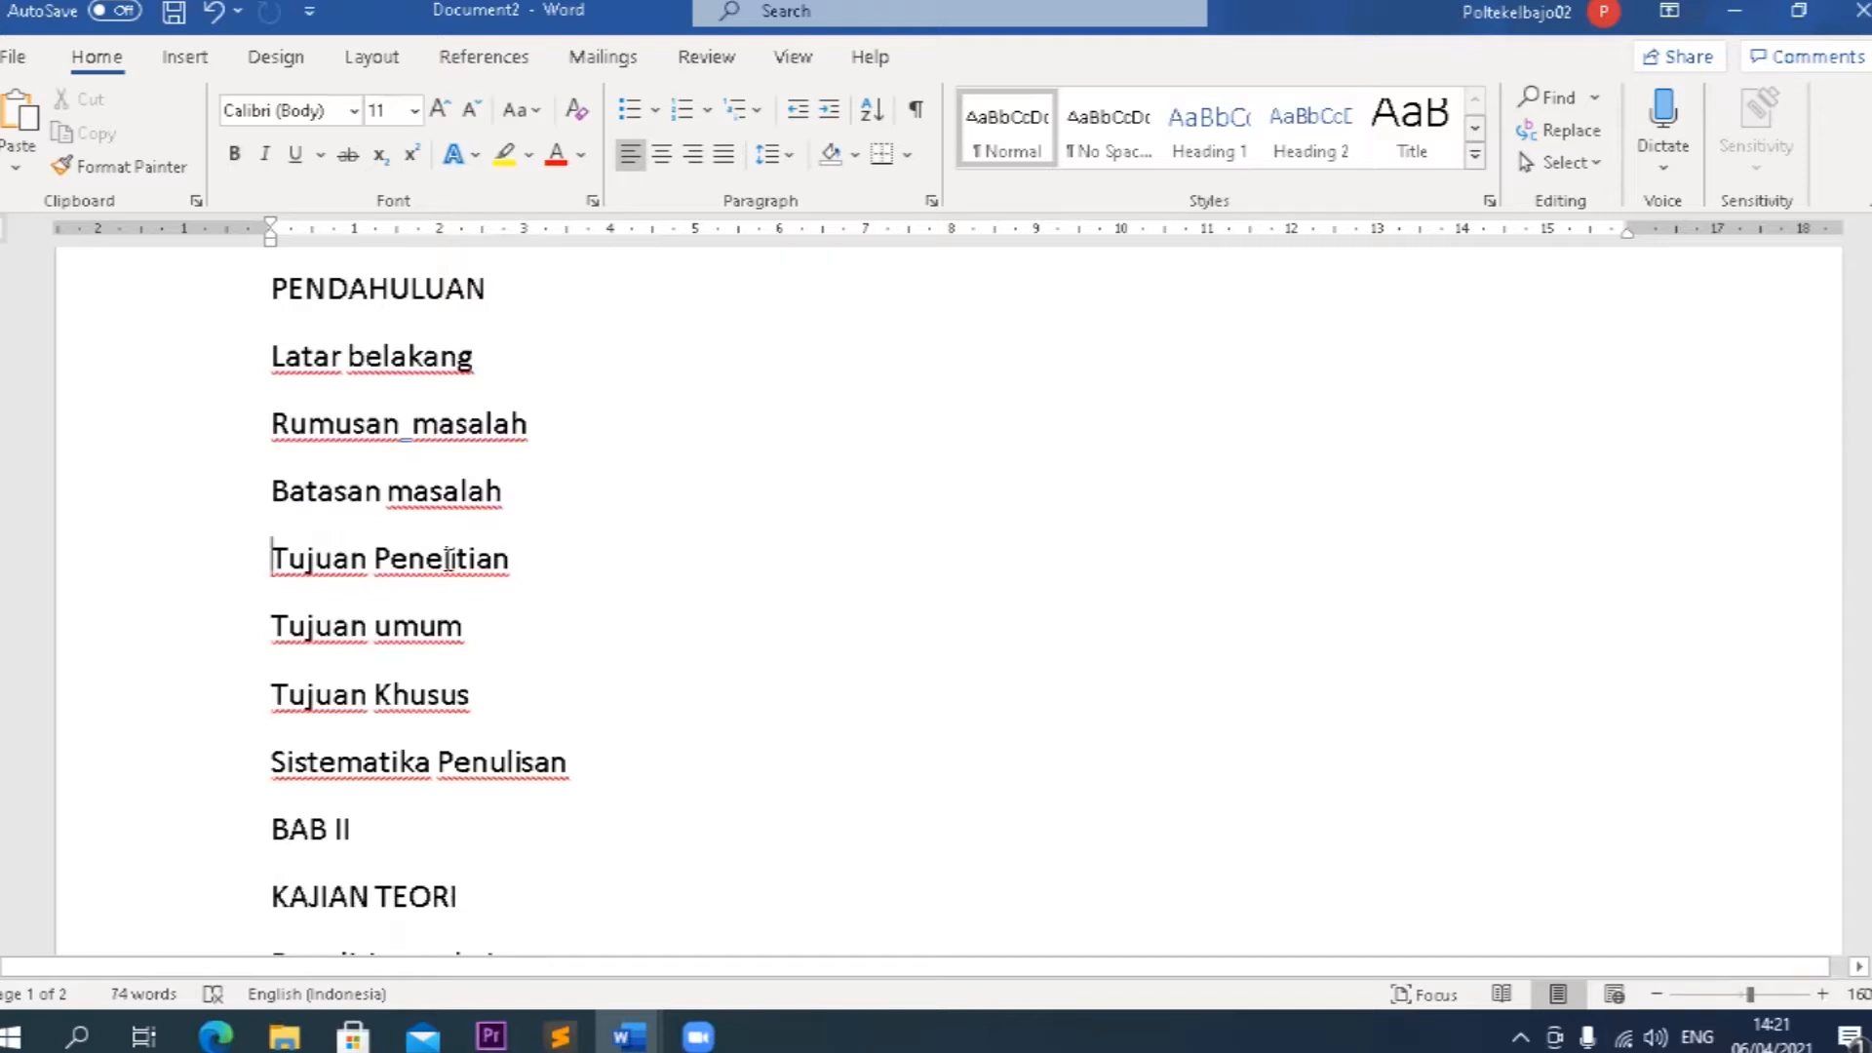
left_click_drag(498, 560, 275, 545)
left_click_drag(273, 629, 448, 639)
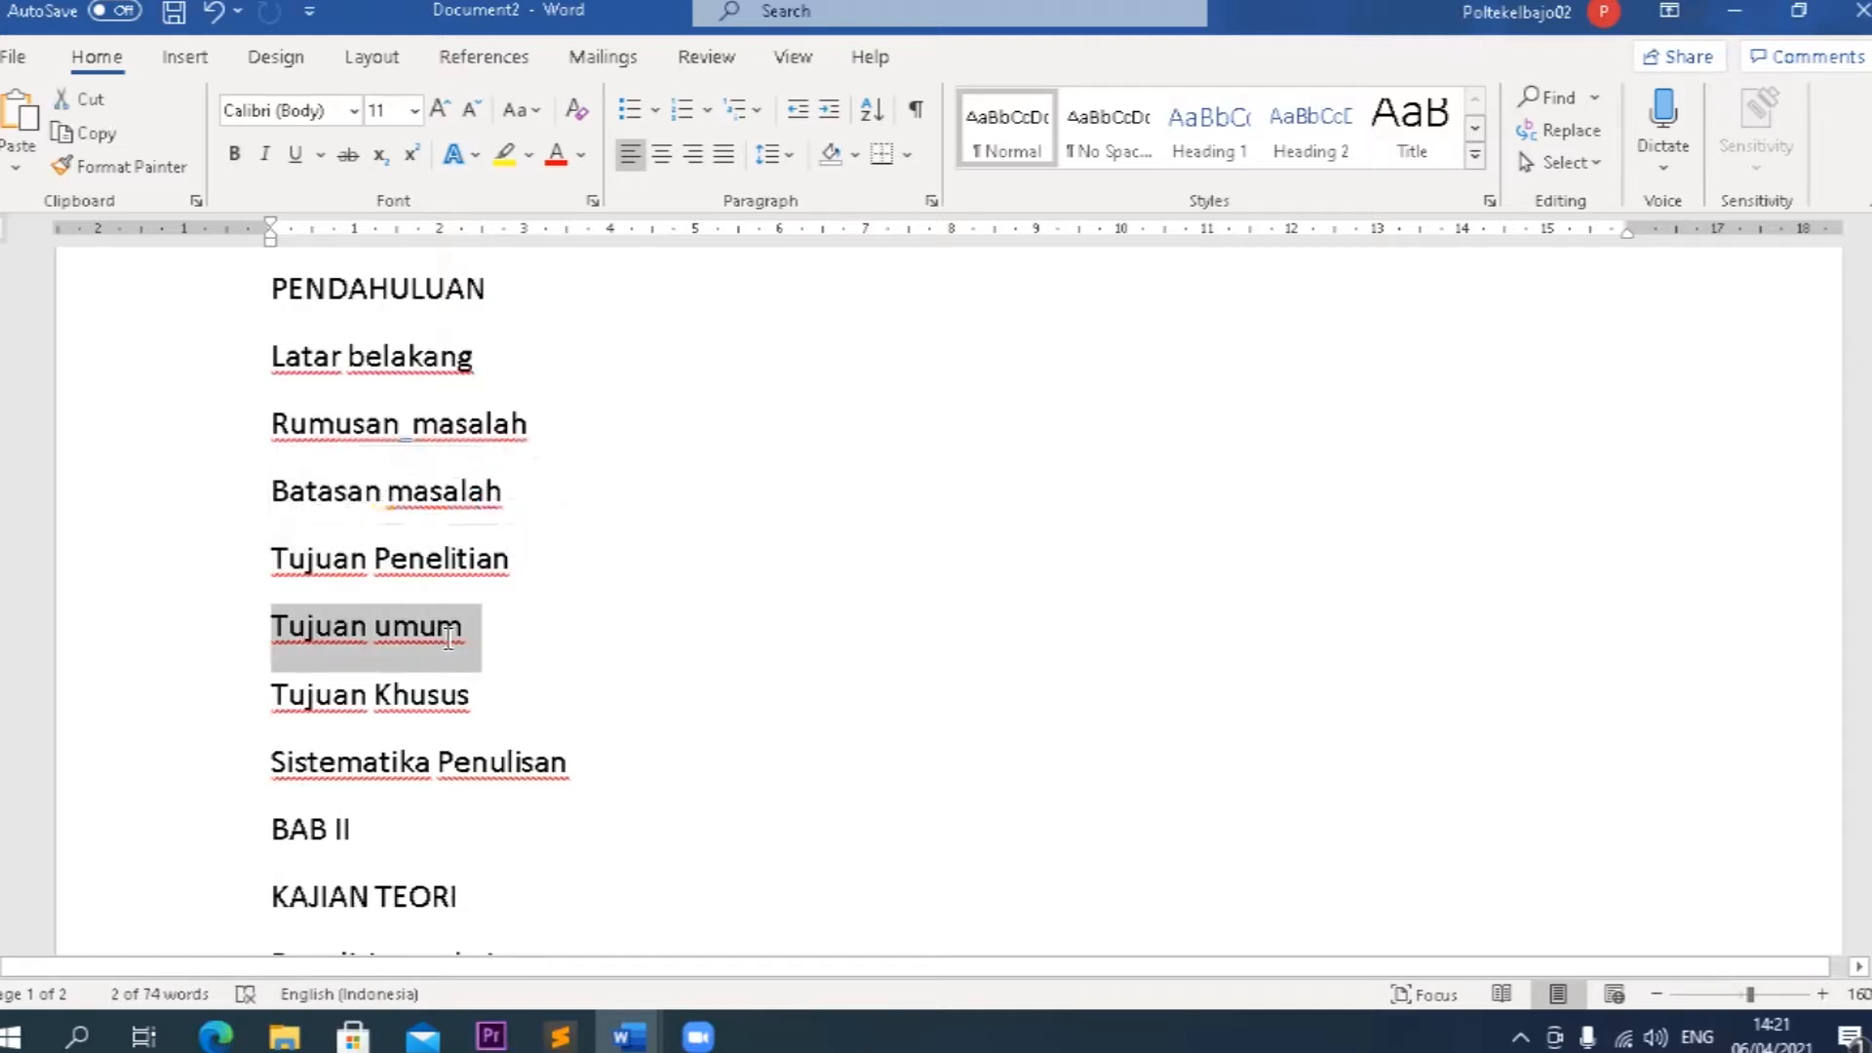
left_click(267, 630)
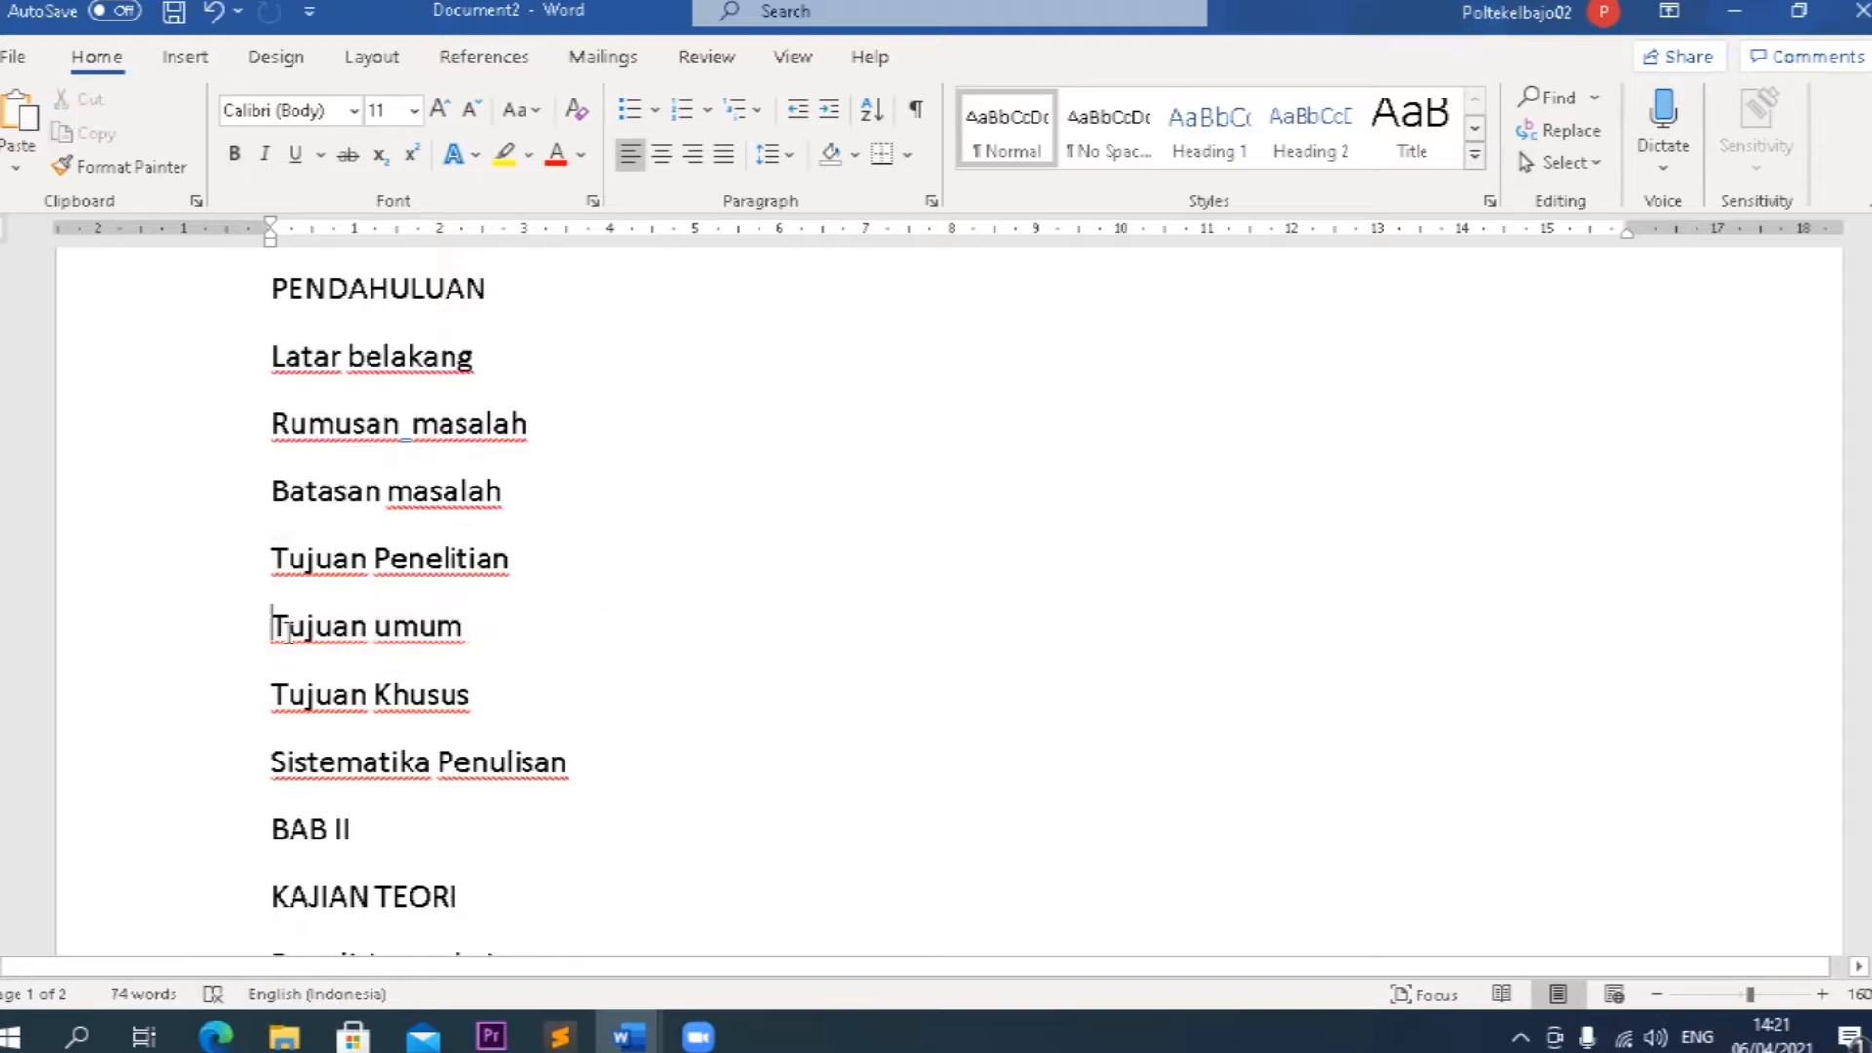
left_click(277, 698)
Try to number the Latar belakang heading with the prefix 1.1 and with the prefix 1.
scroll(435, 756, "up", 3)
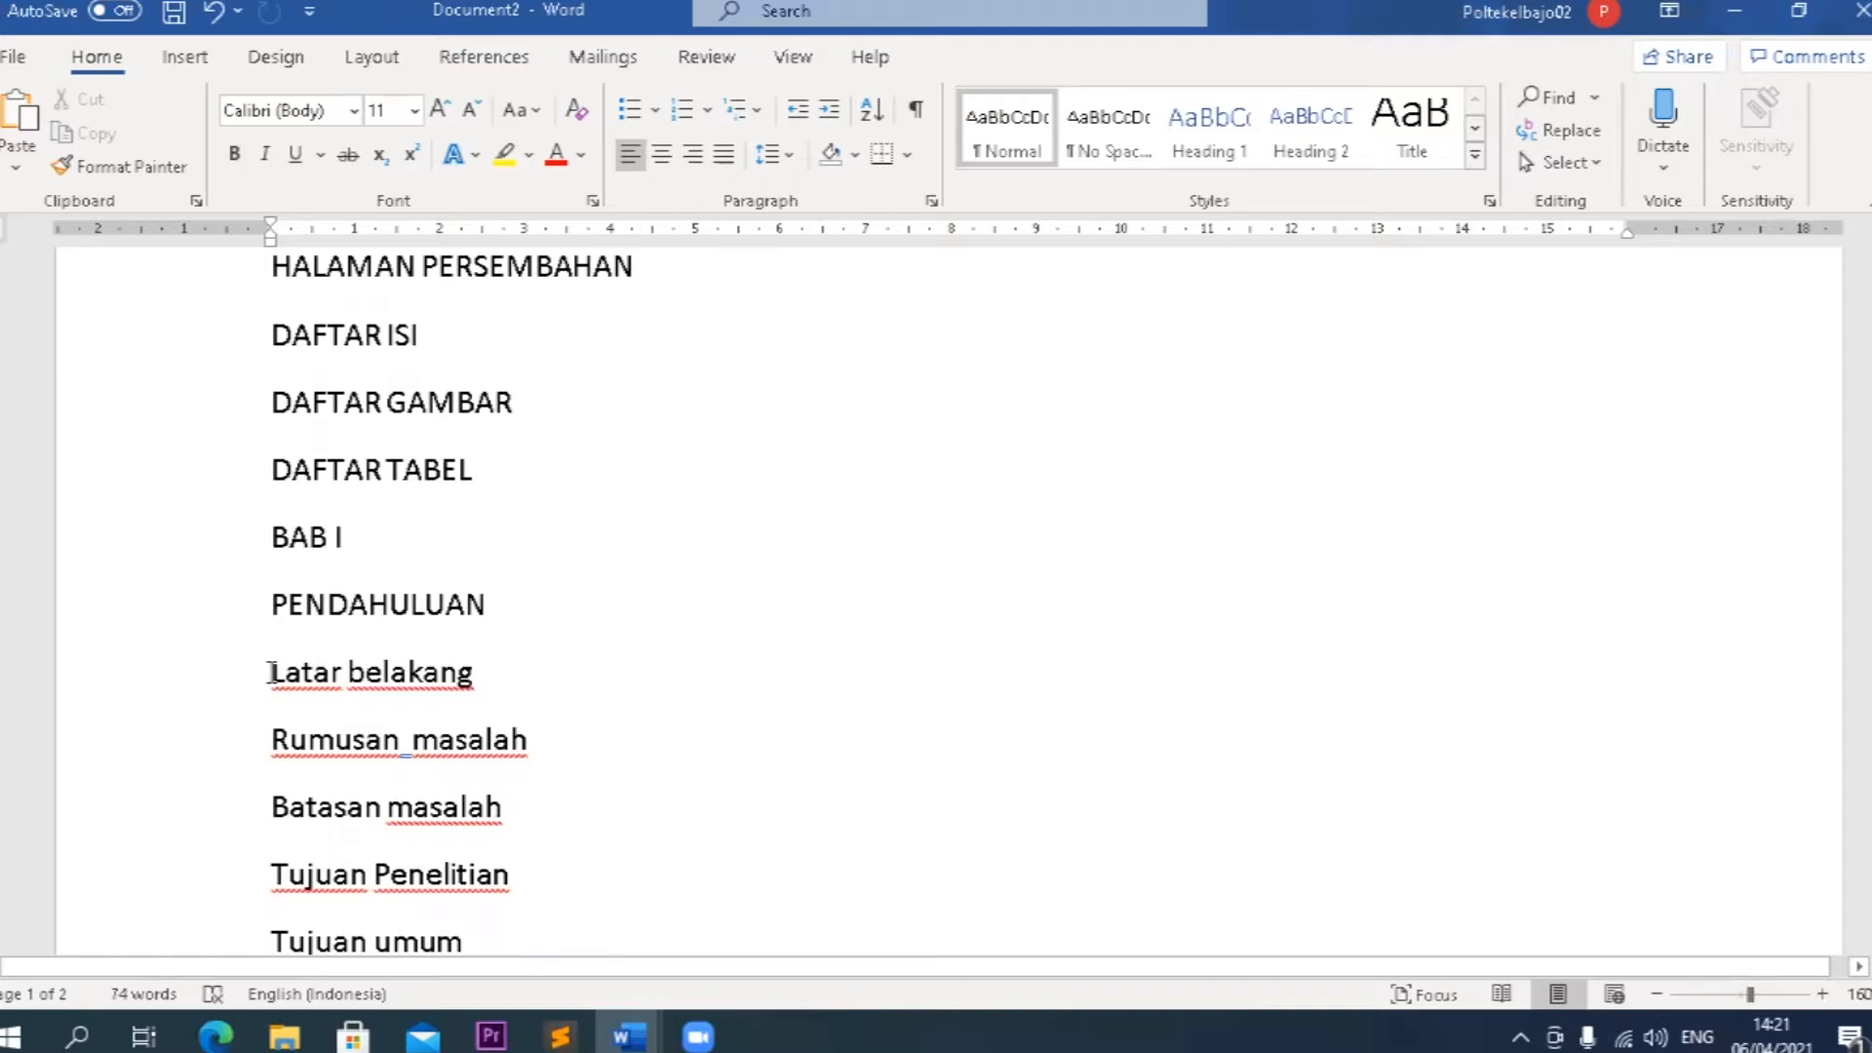
scroll(271, 673, "down", 6, "ctrl")
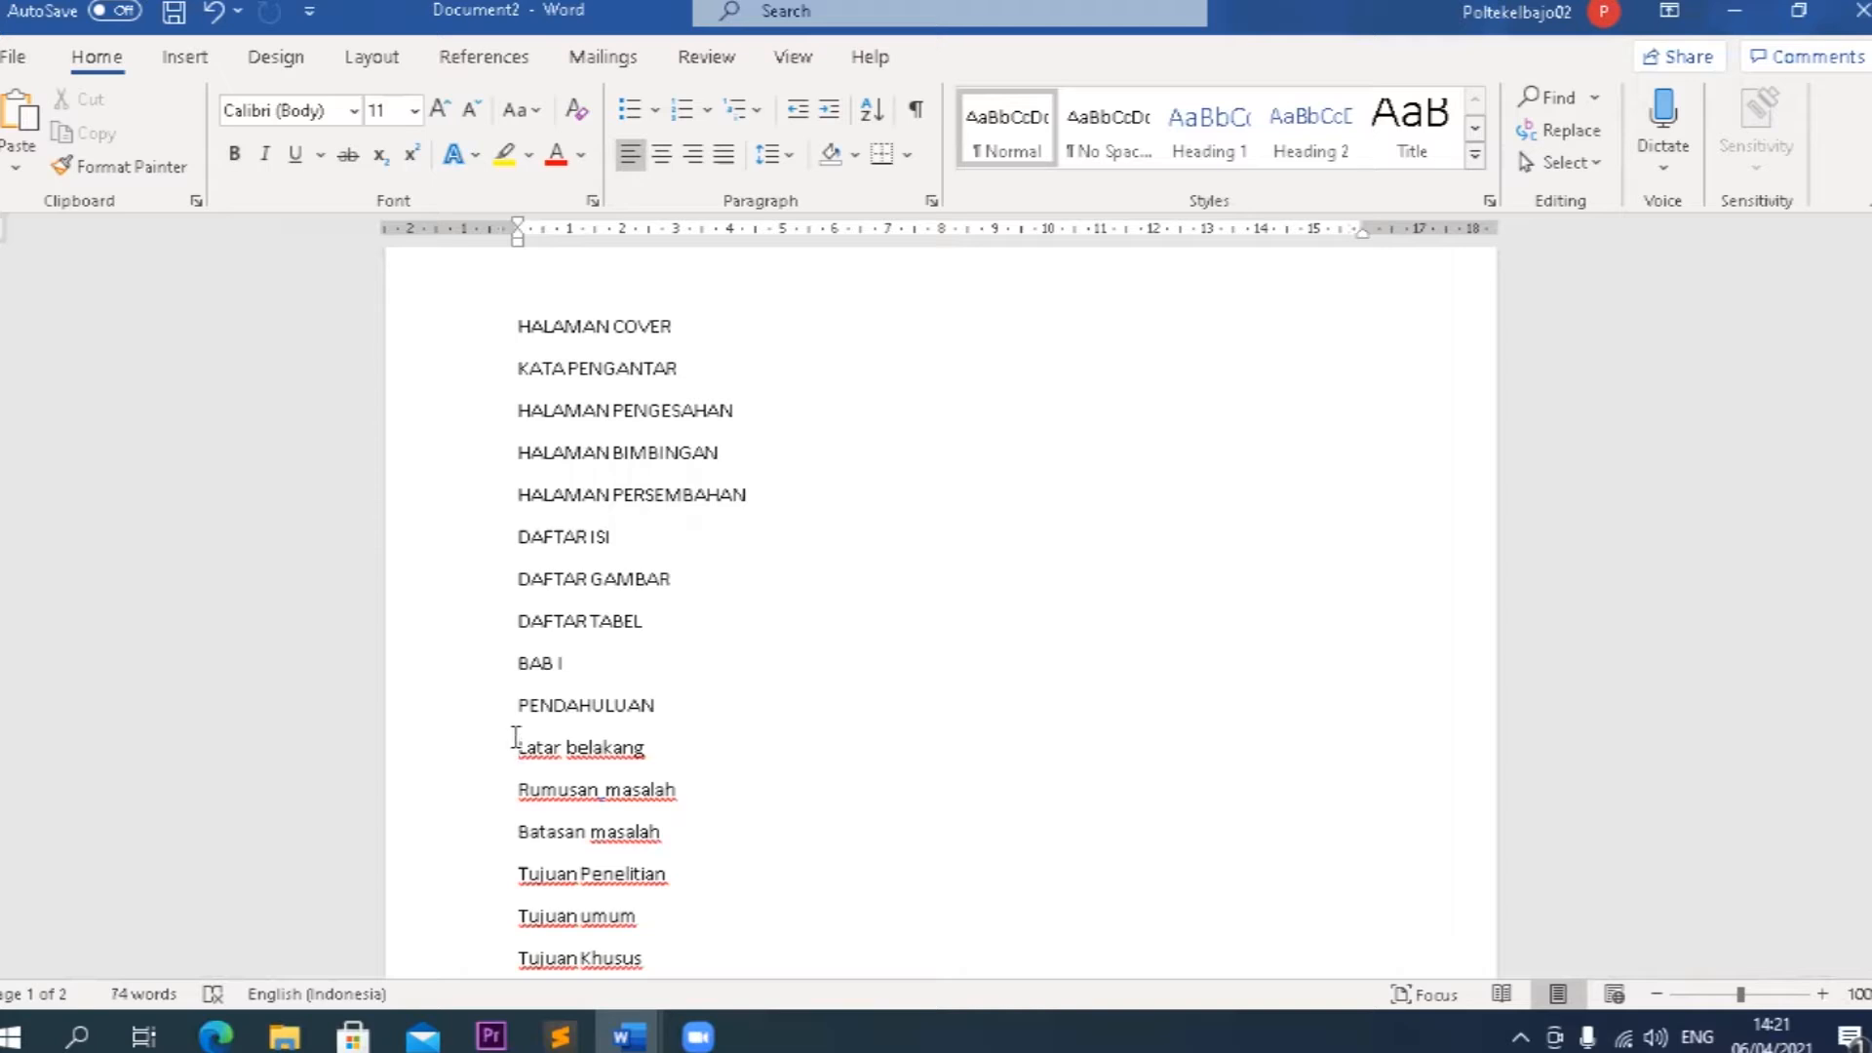
type("1.1")
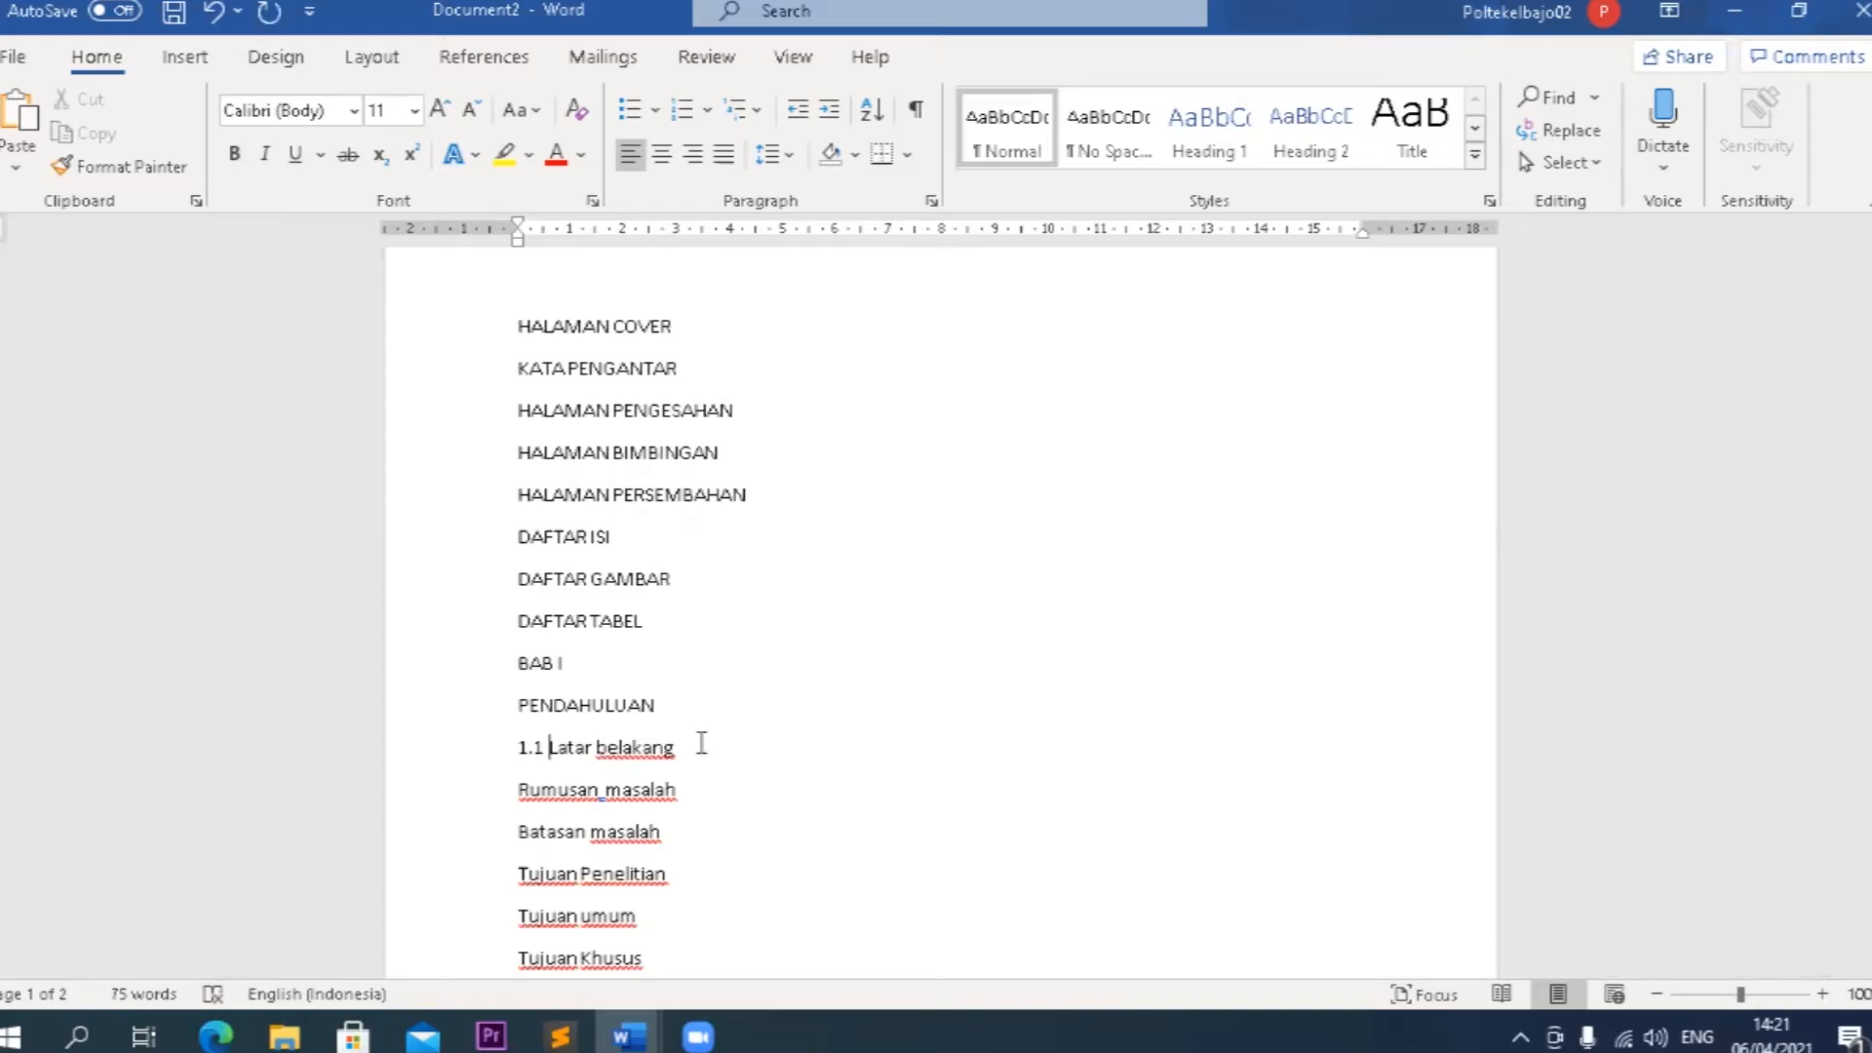
left_click_drag(690, 746, 548, 748)
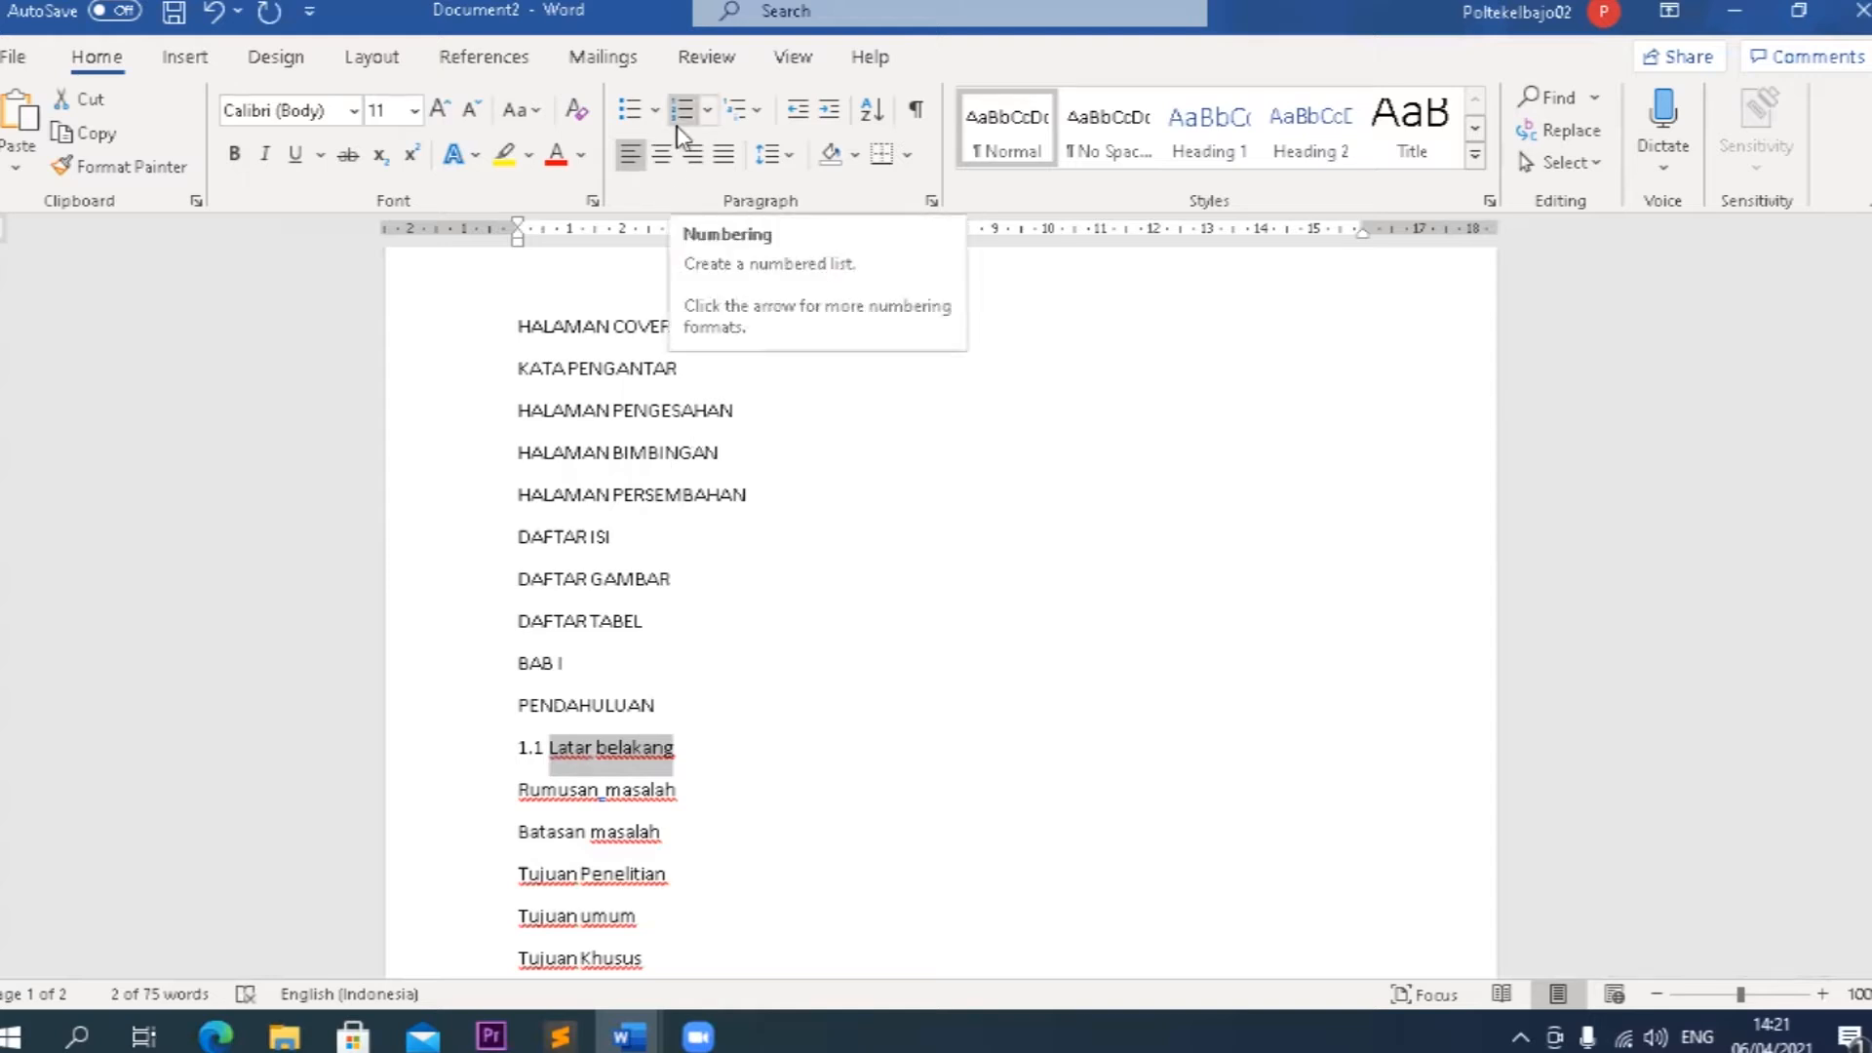
left_click(549, 751)
key("BackSpace")
key("BackSpace")
key("BackSpace")
key("BackSpace")
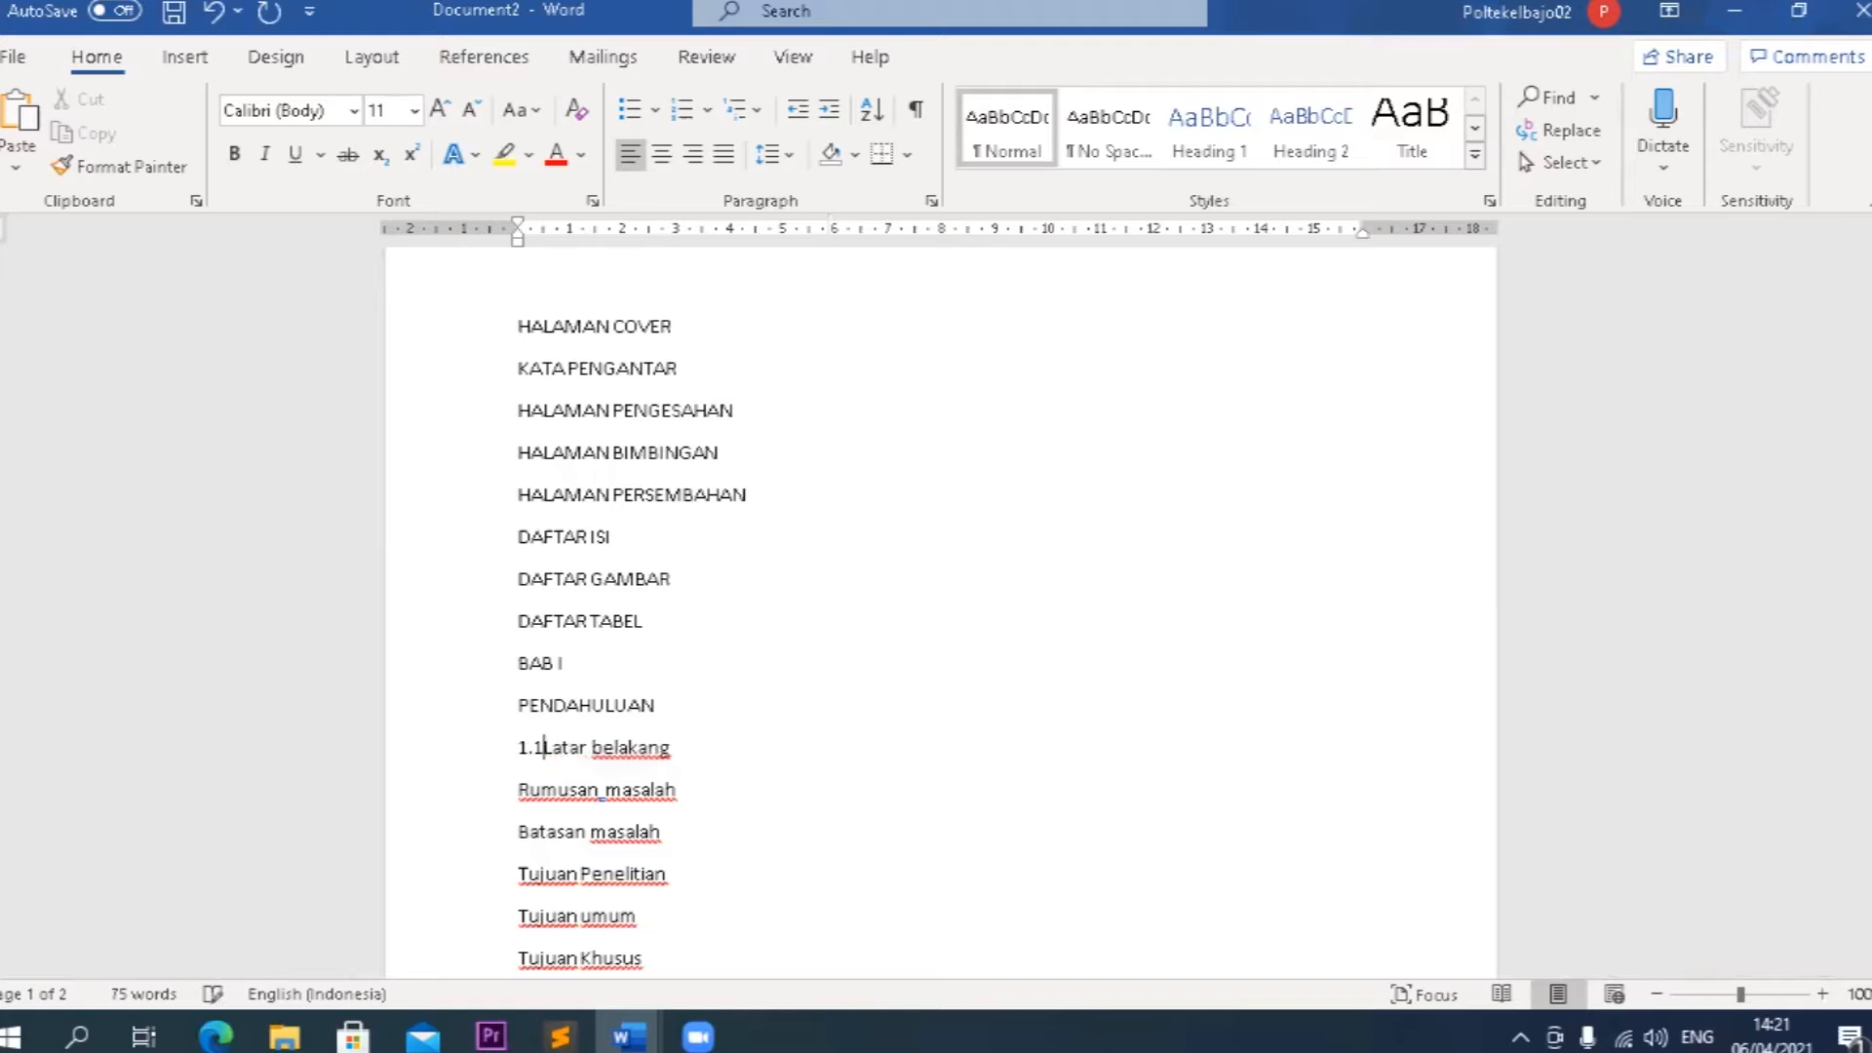
type("1.")
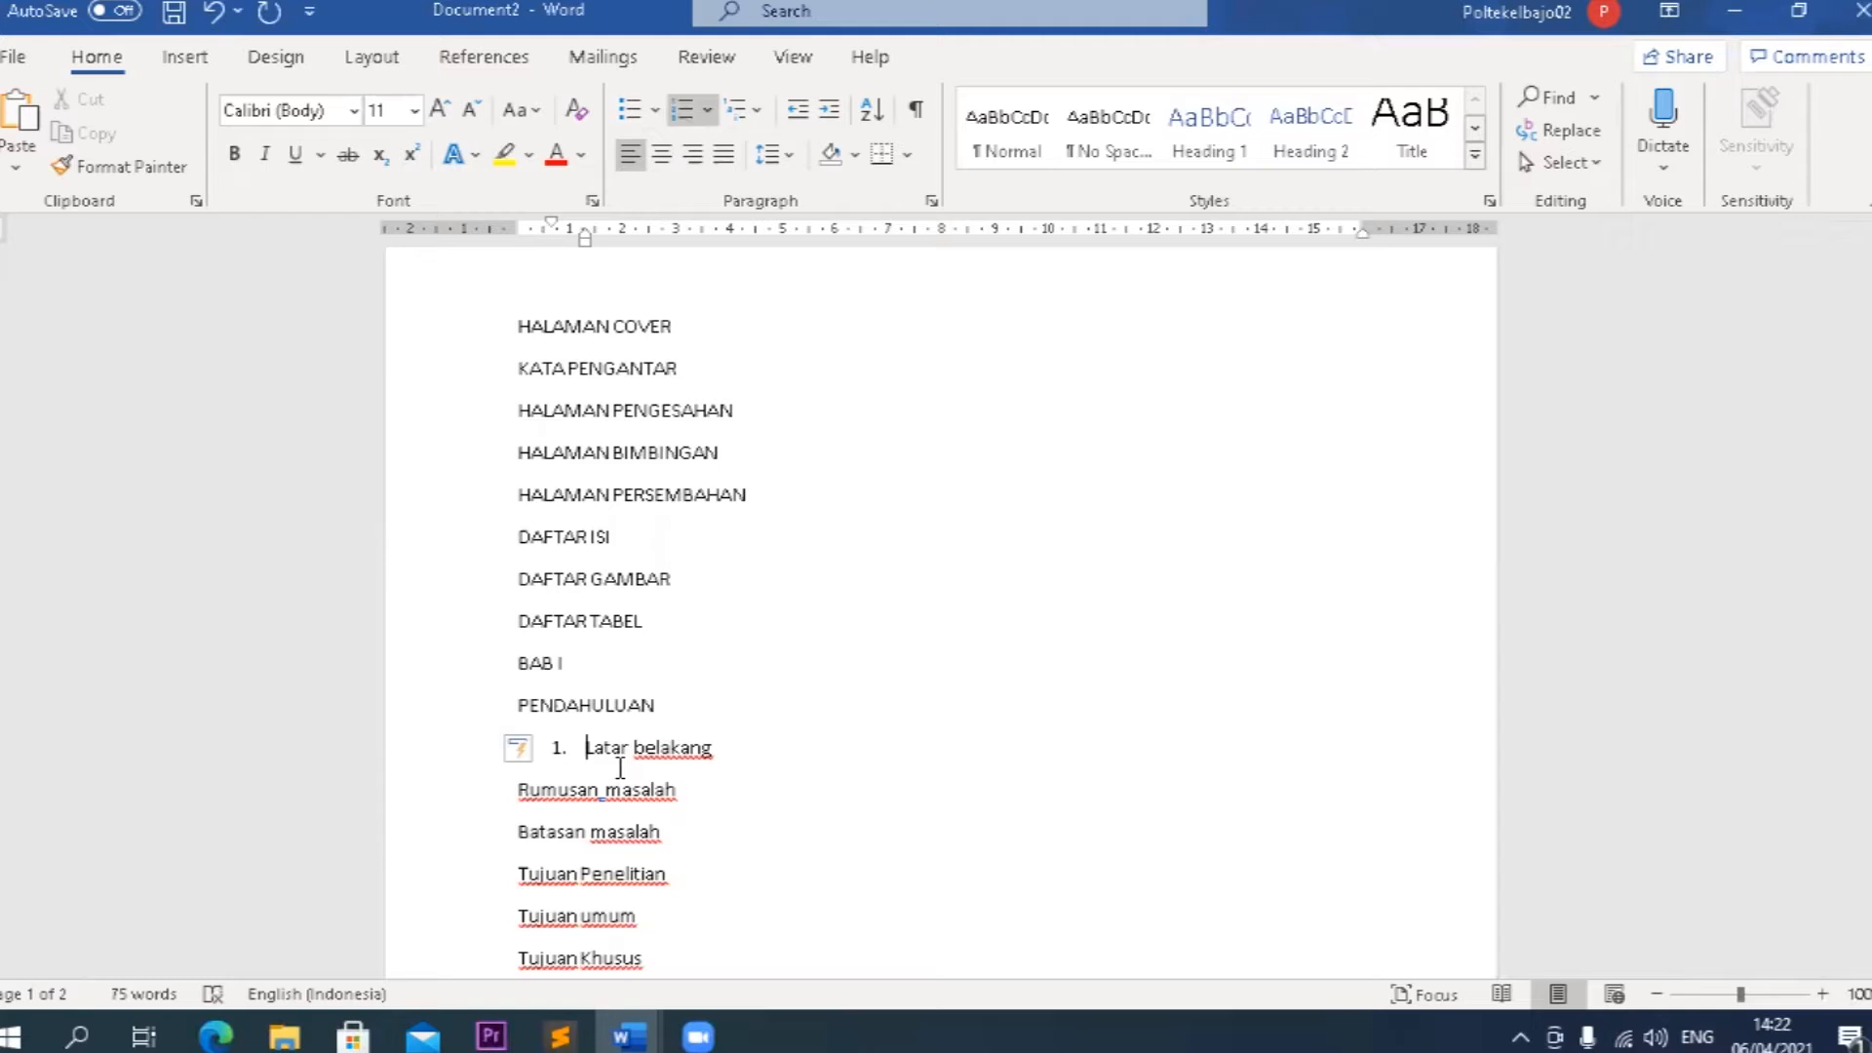
key("BackSpace")
key("BackSpace")
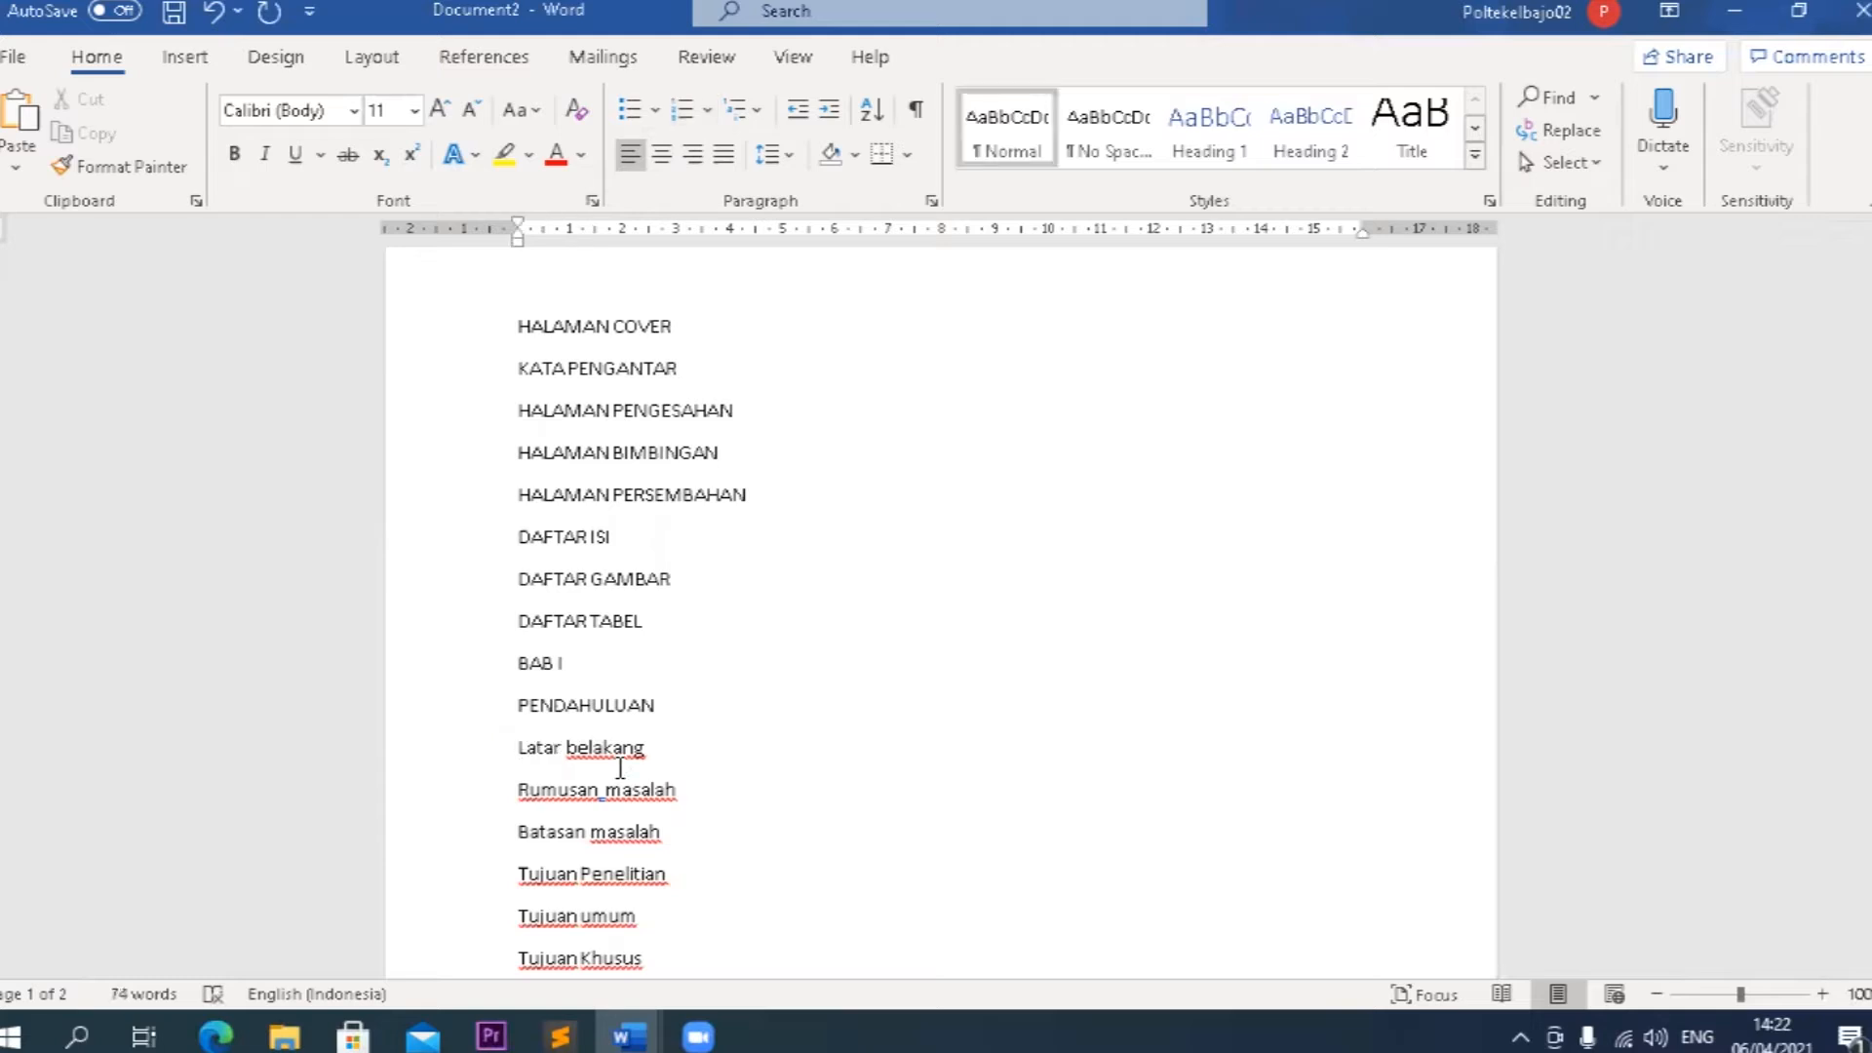
Number the Latar belakang heading below PENDAHULUAN as an automatic list item starting with 1.1.
type("1.1")
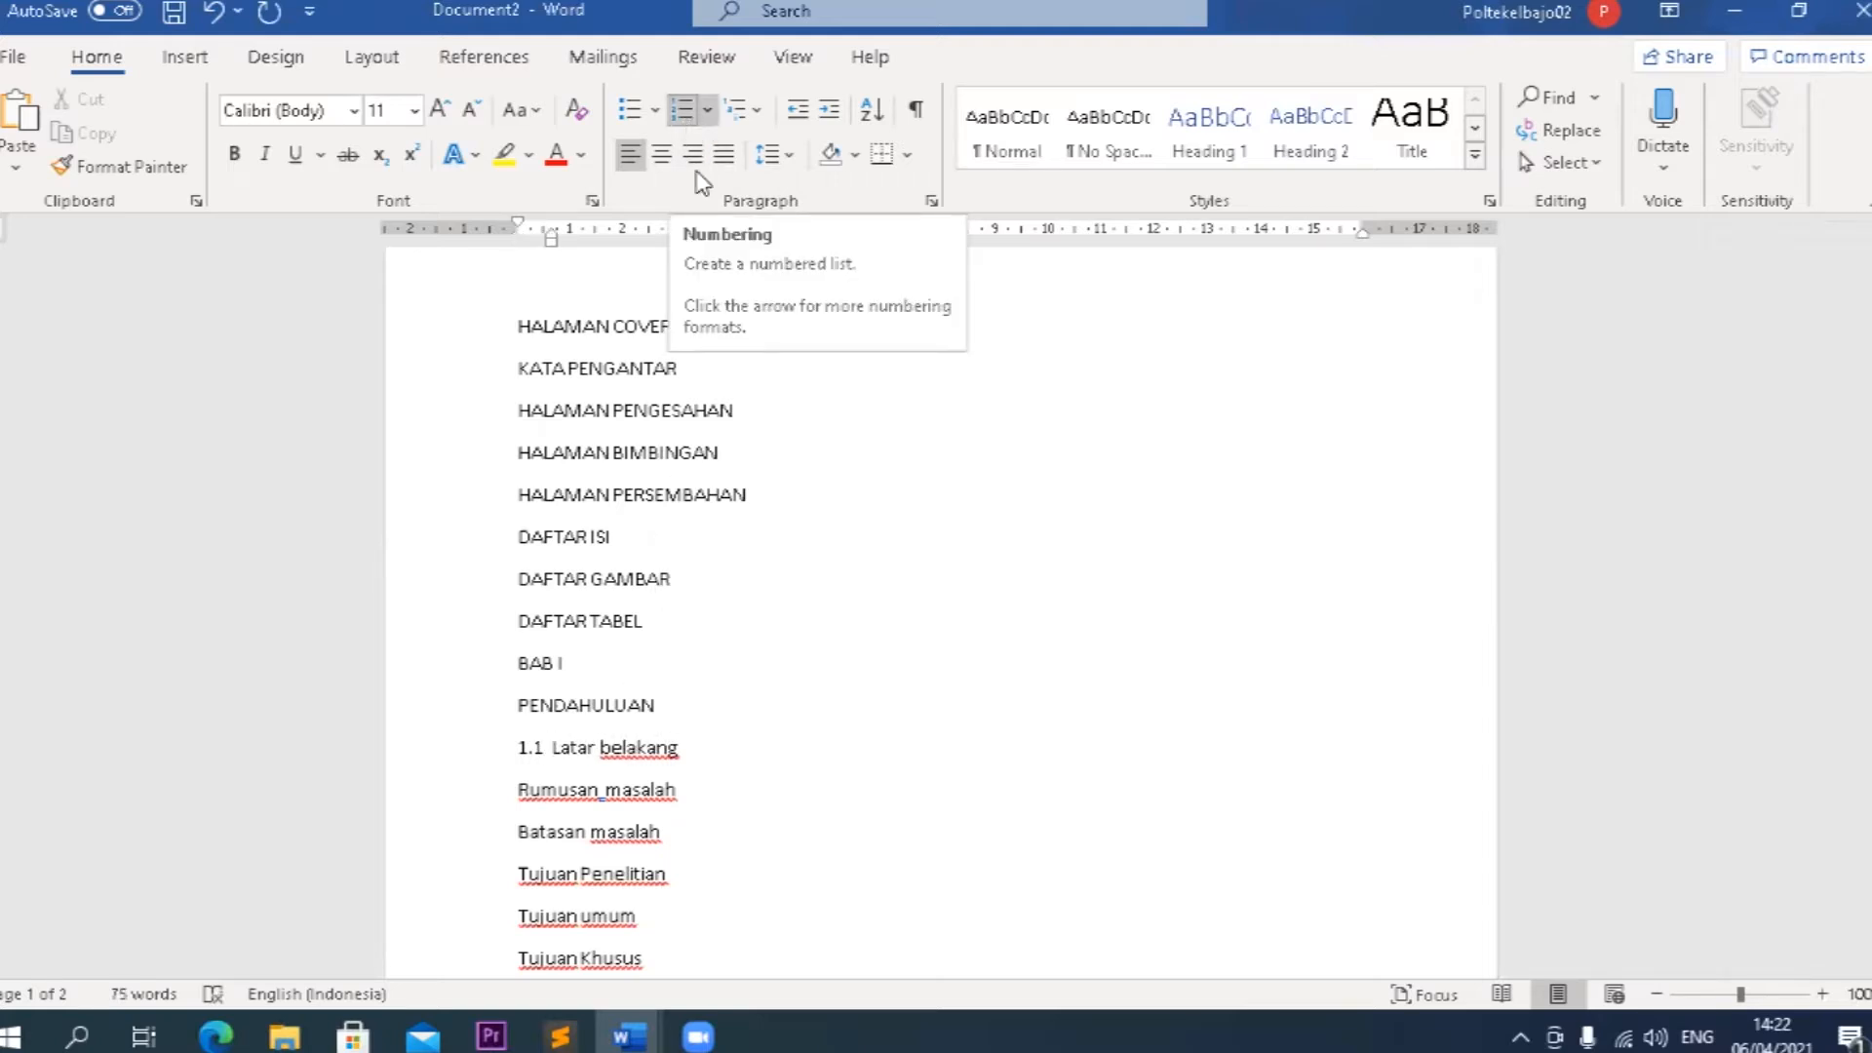
left_click_drag(688, 747, 568, 754)
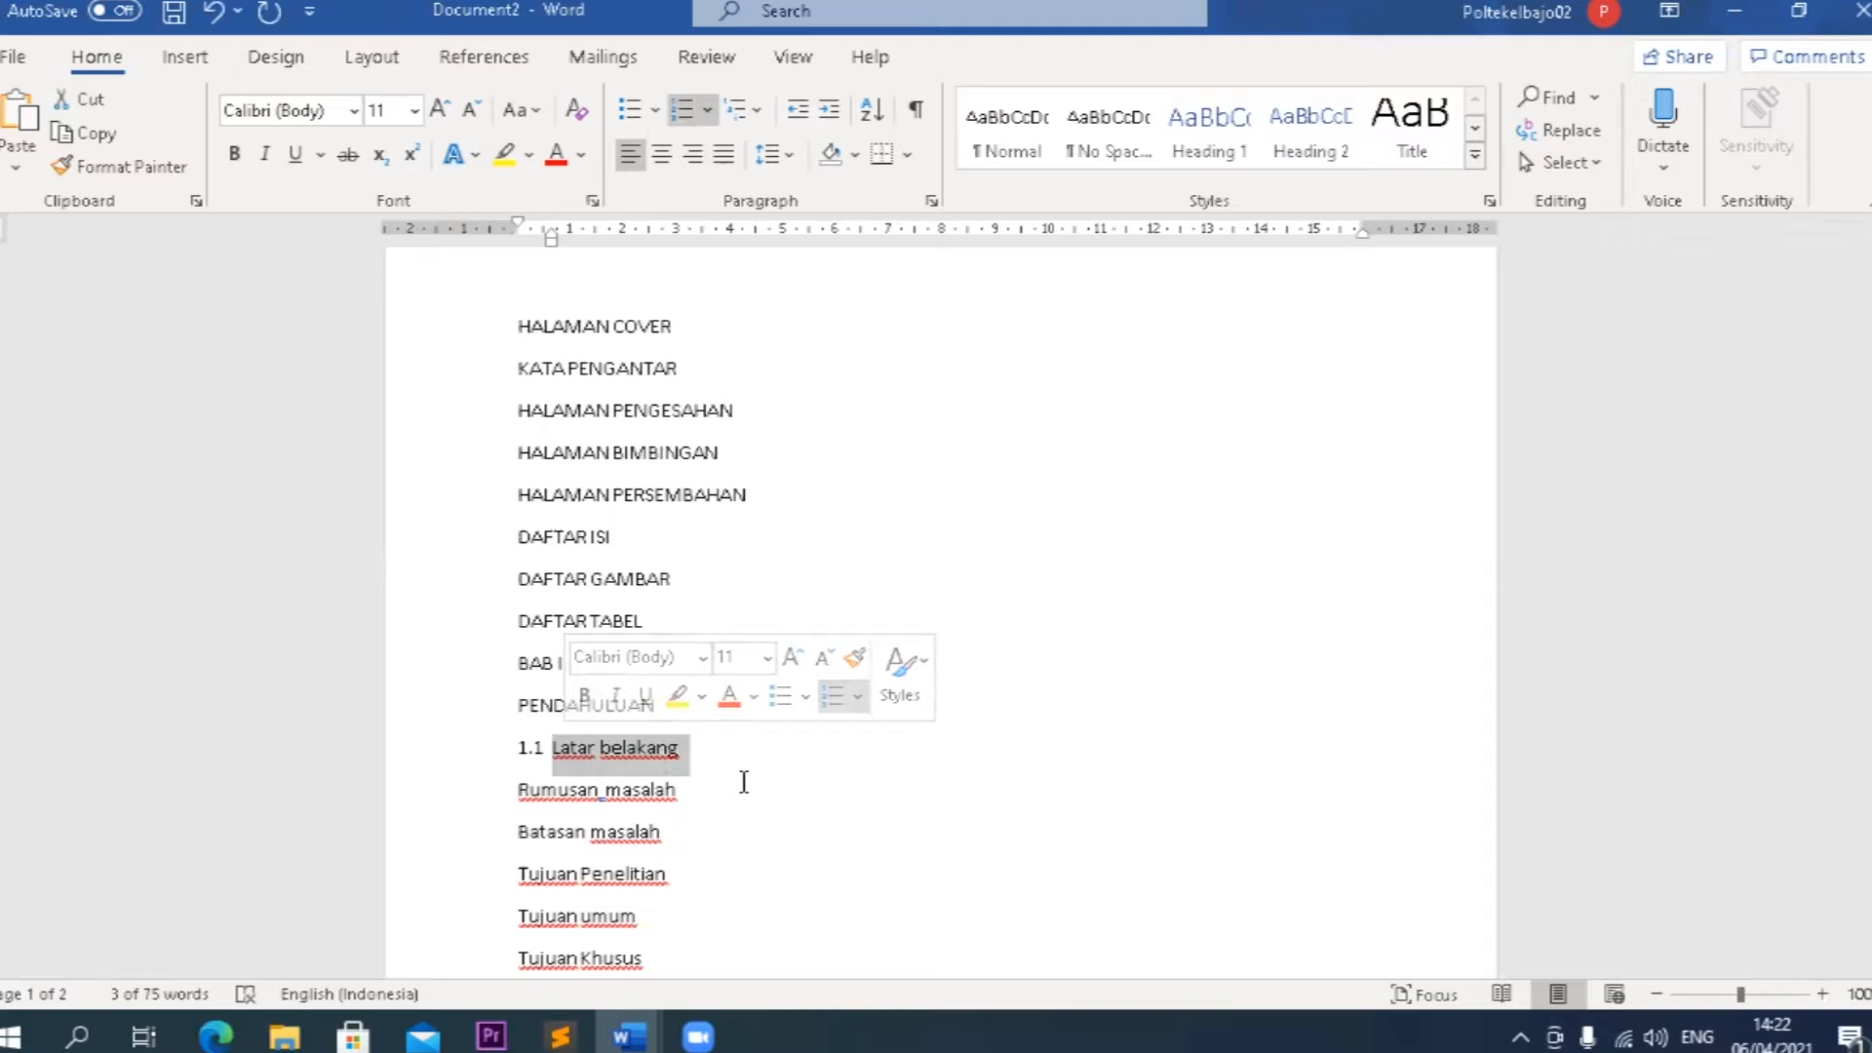
left_click(636, 753)
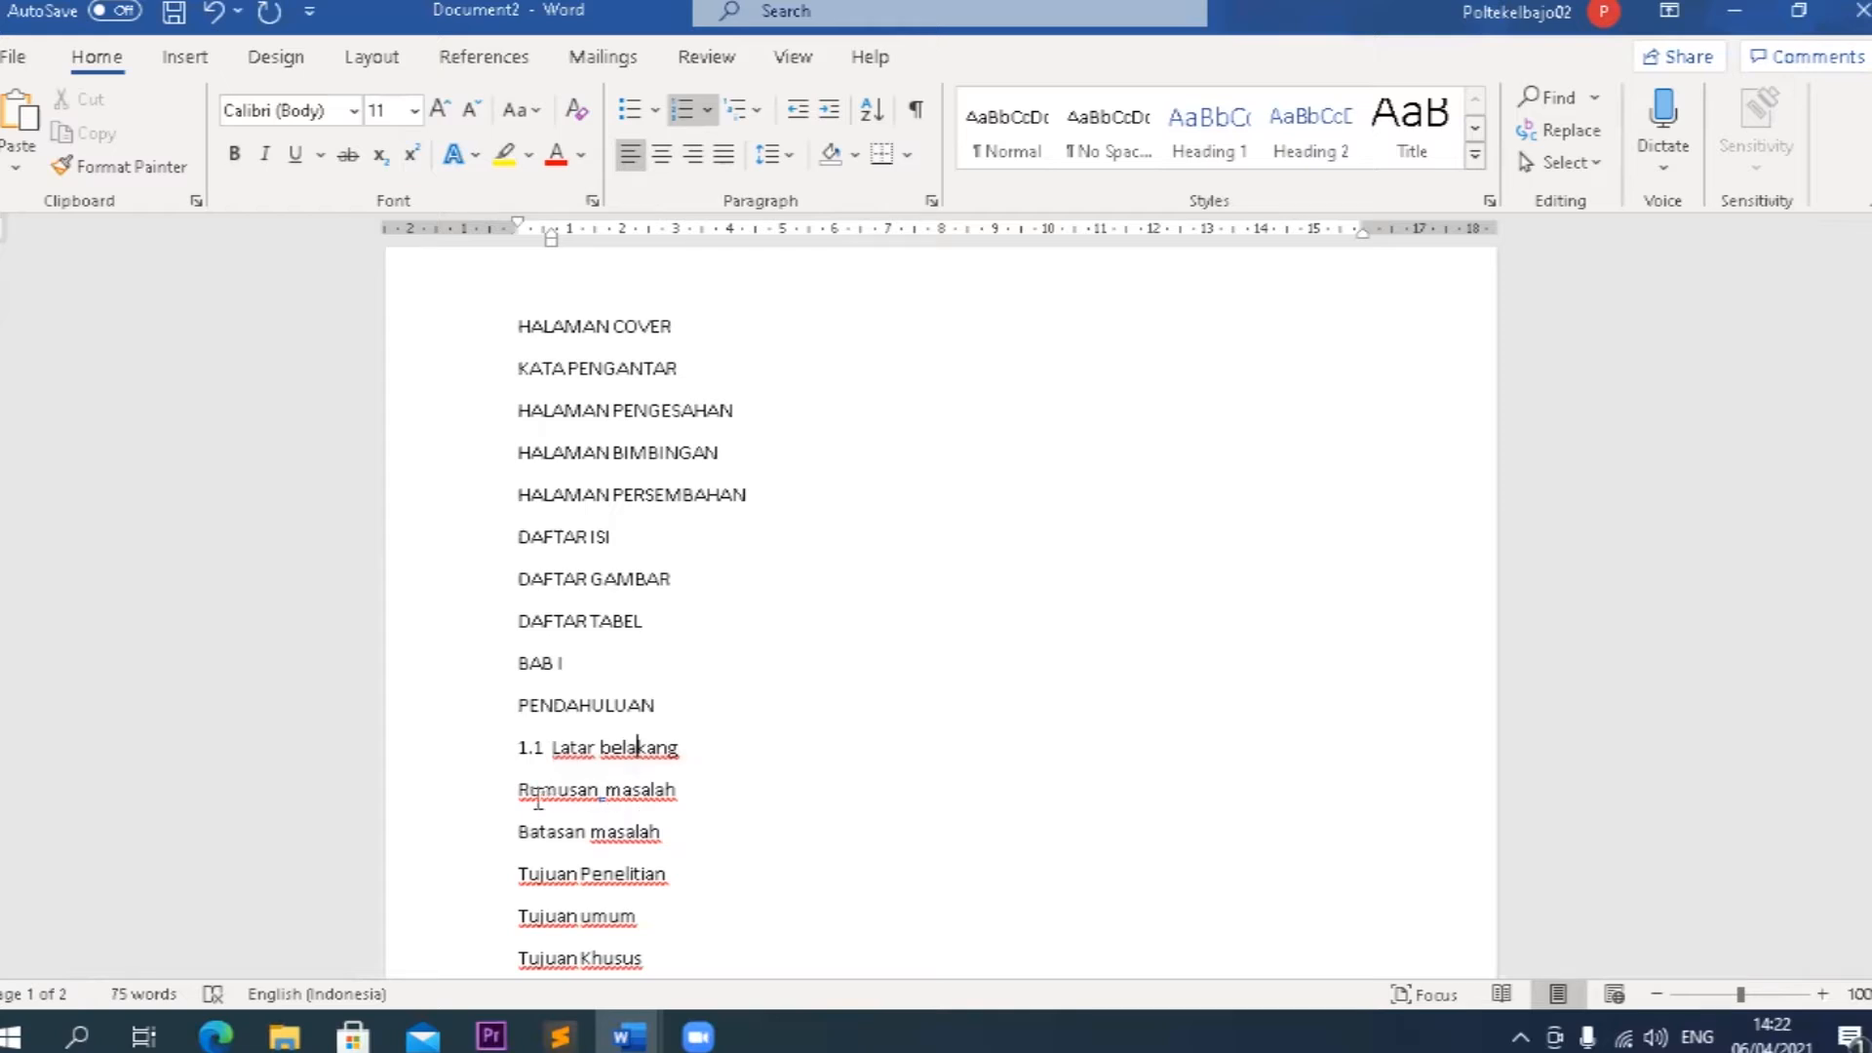
Copy the list numbering of Latar belakang onto the Rumusan masalah heading so it is numbered 1.2.
left_click(597, 791)
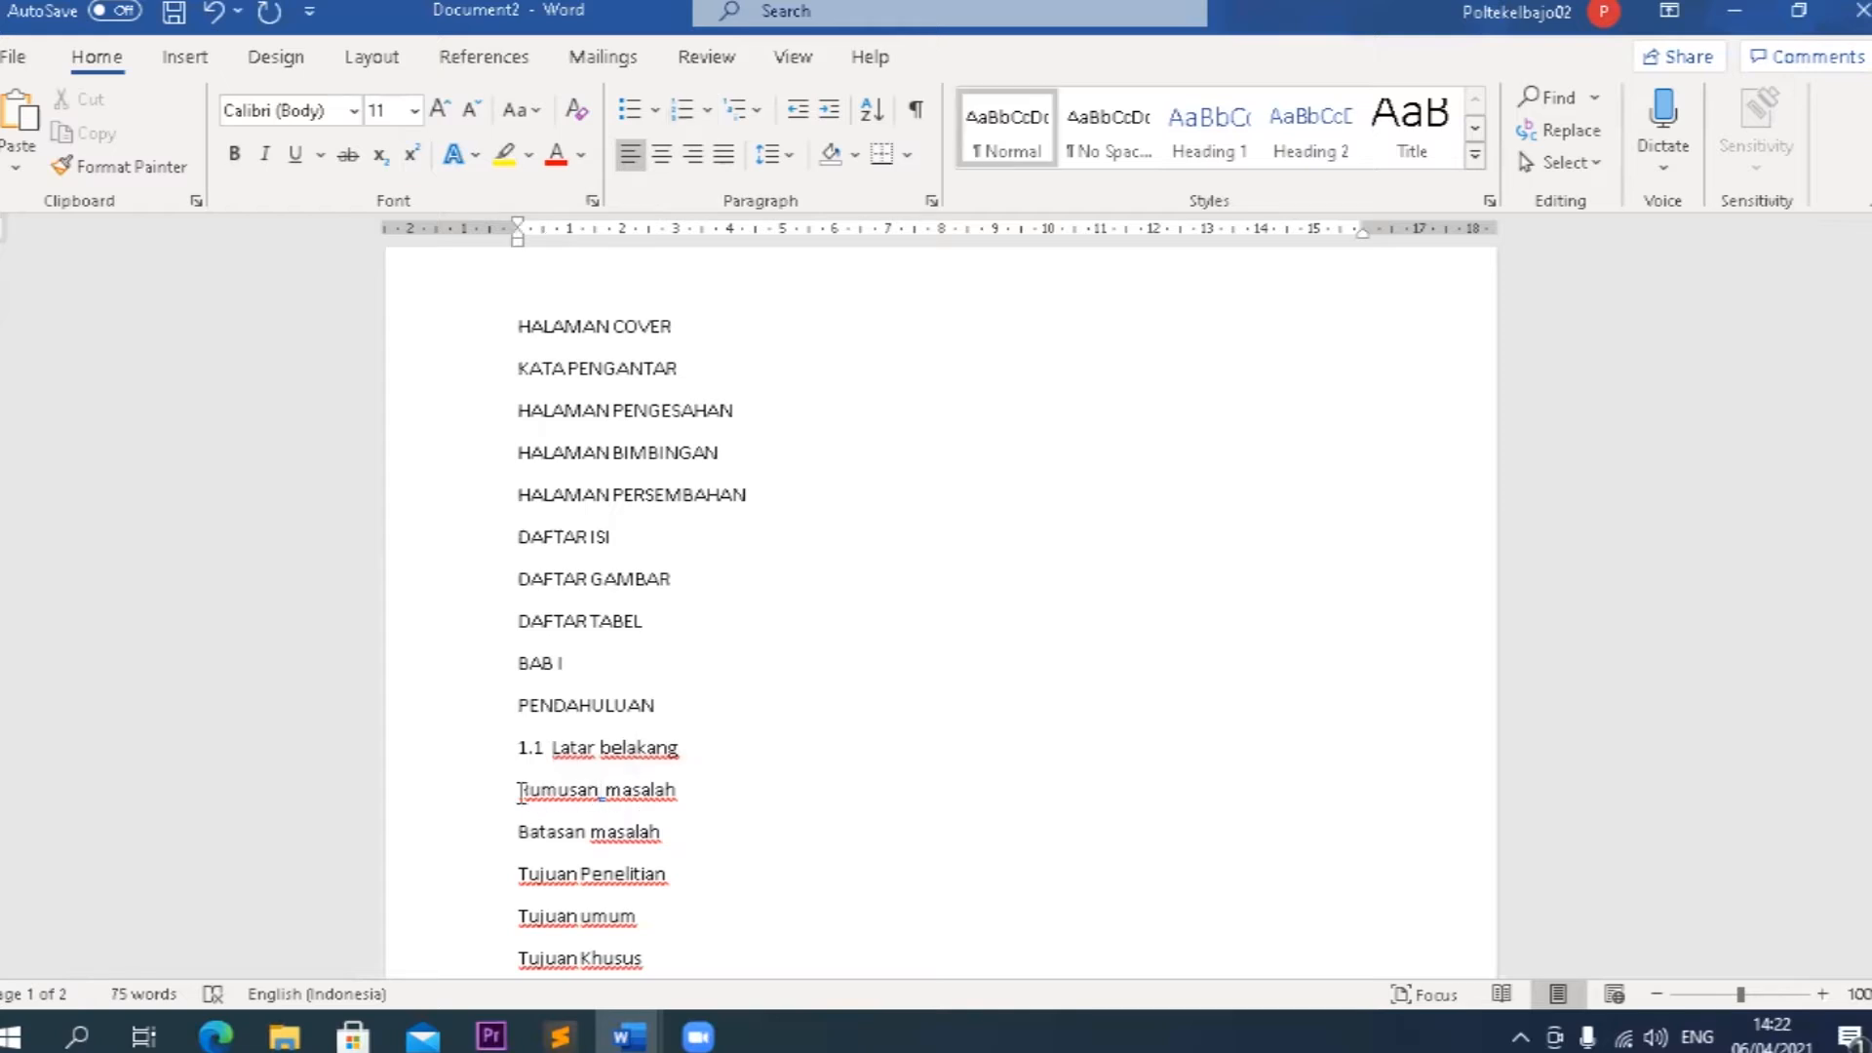
left_click_drag(518, 792, 682, 791)
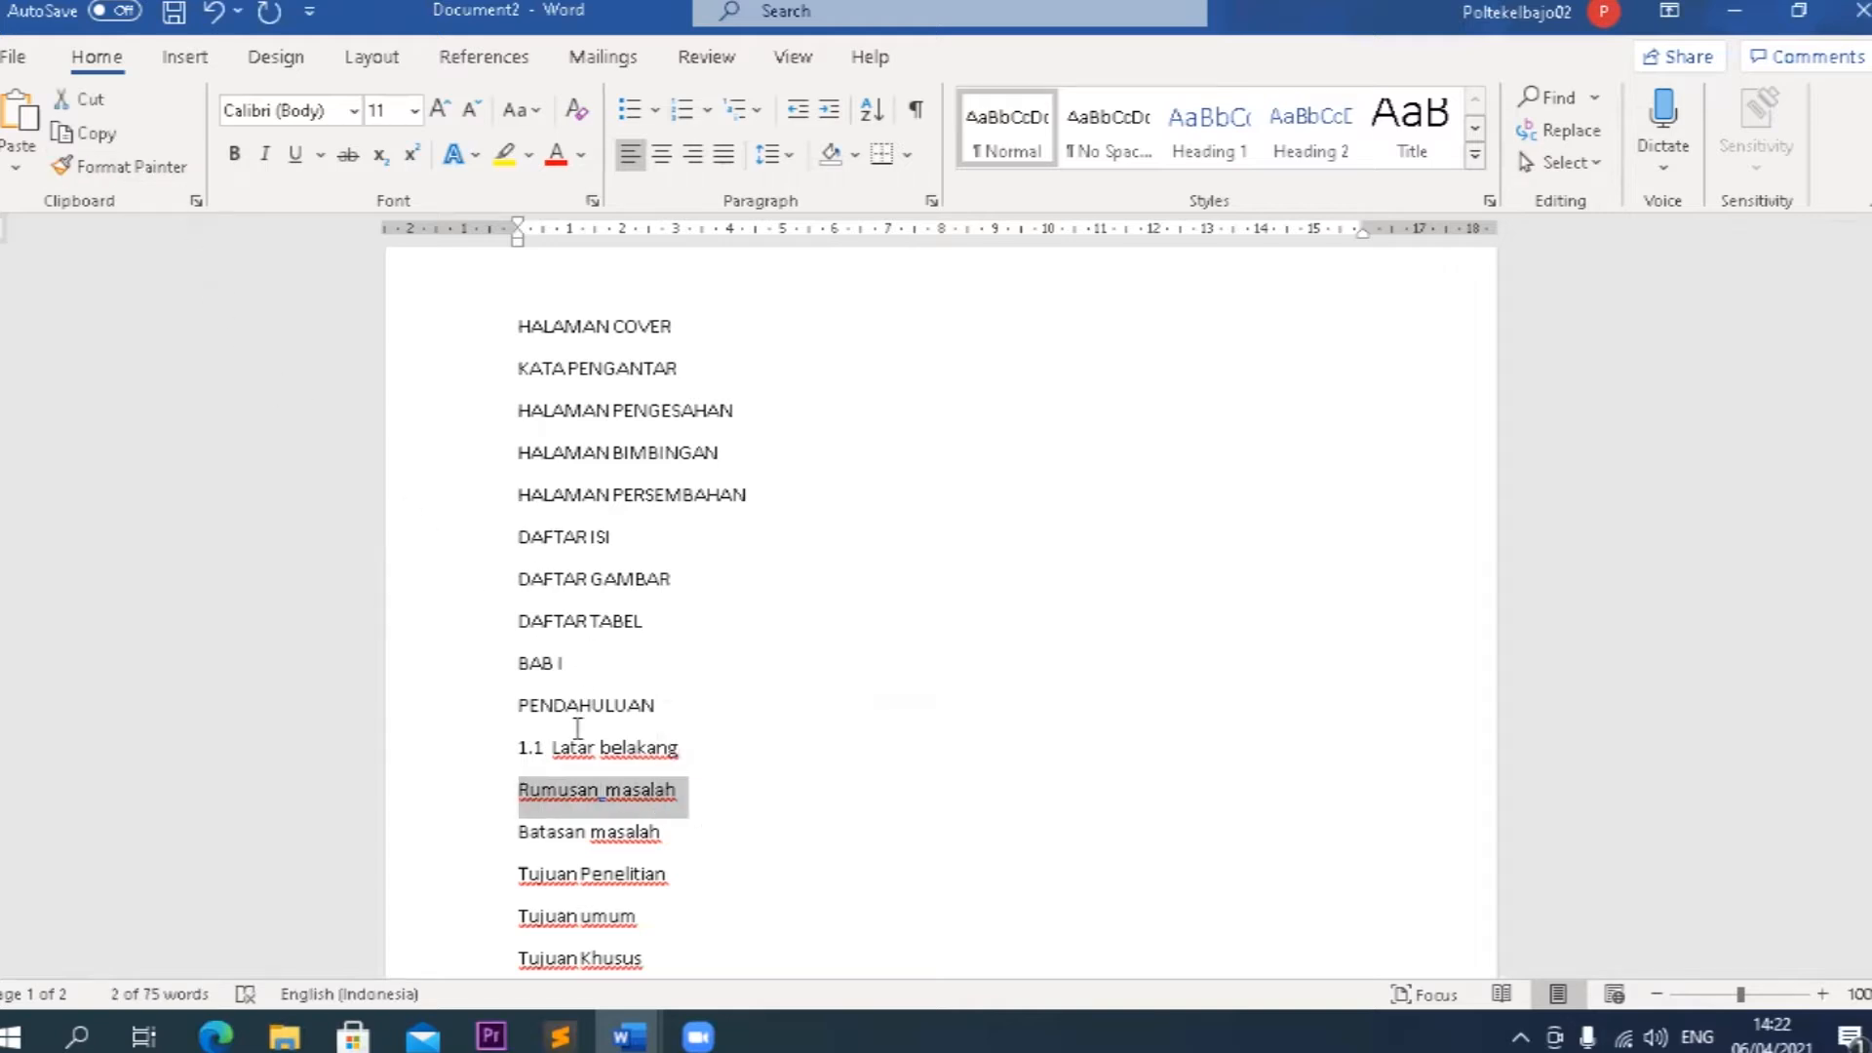
left_click(553, 747)
left_click(131, 167)
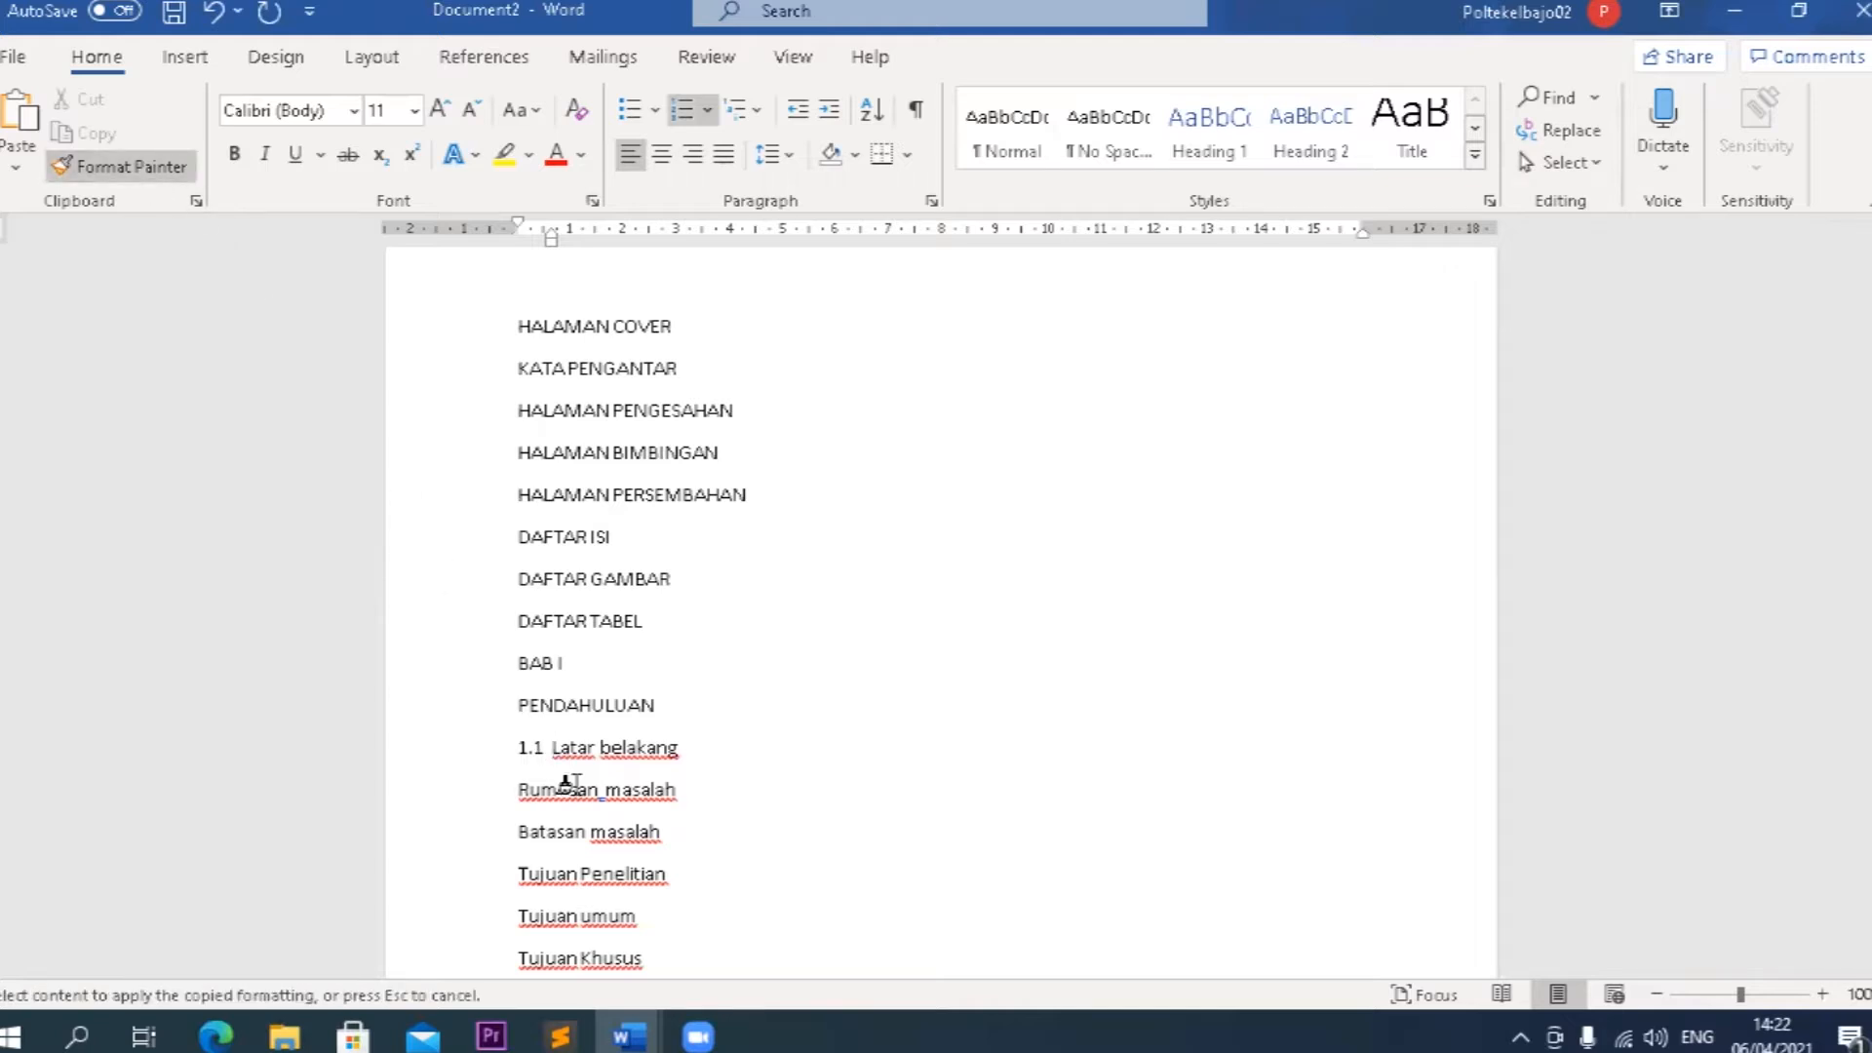
left_click(568, 783)
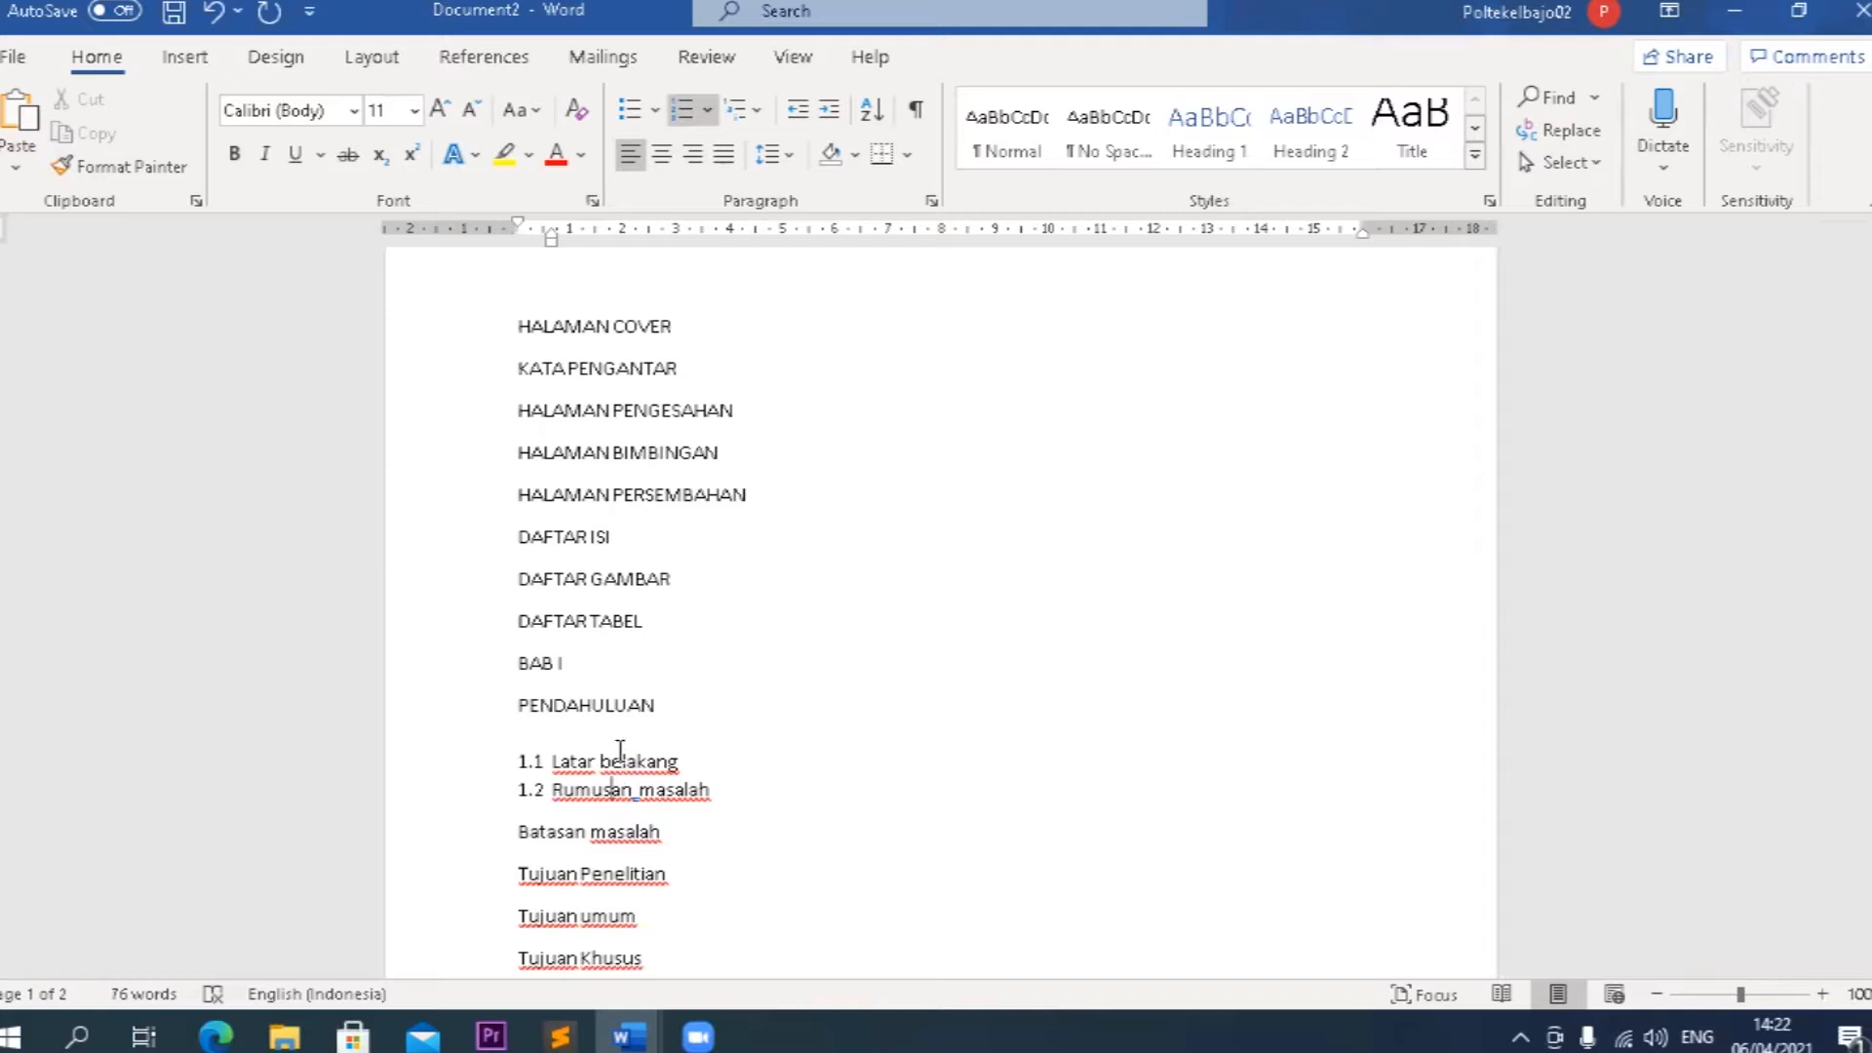
Continue the automatic numbering with Batasan masalah as 1.3 and Tujuan Penelitian as 1.4.
left_click(518, 836)
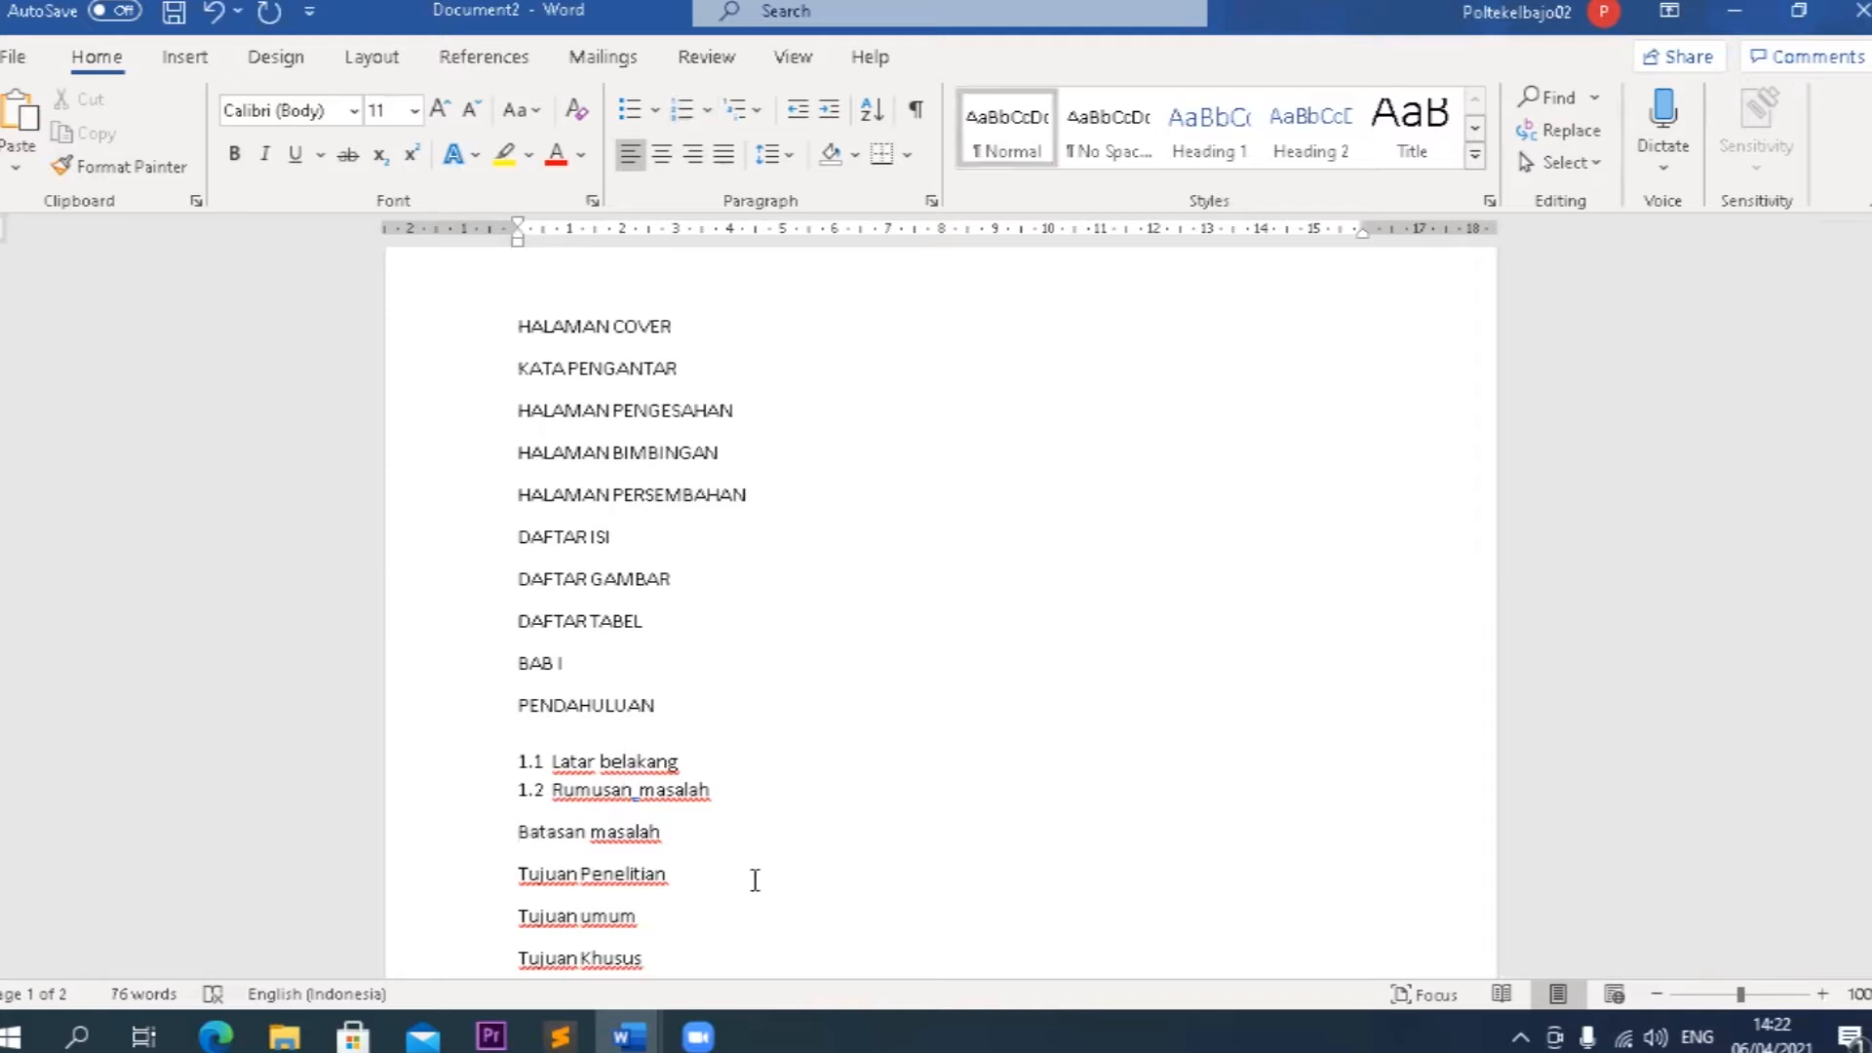
type("1.3")
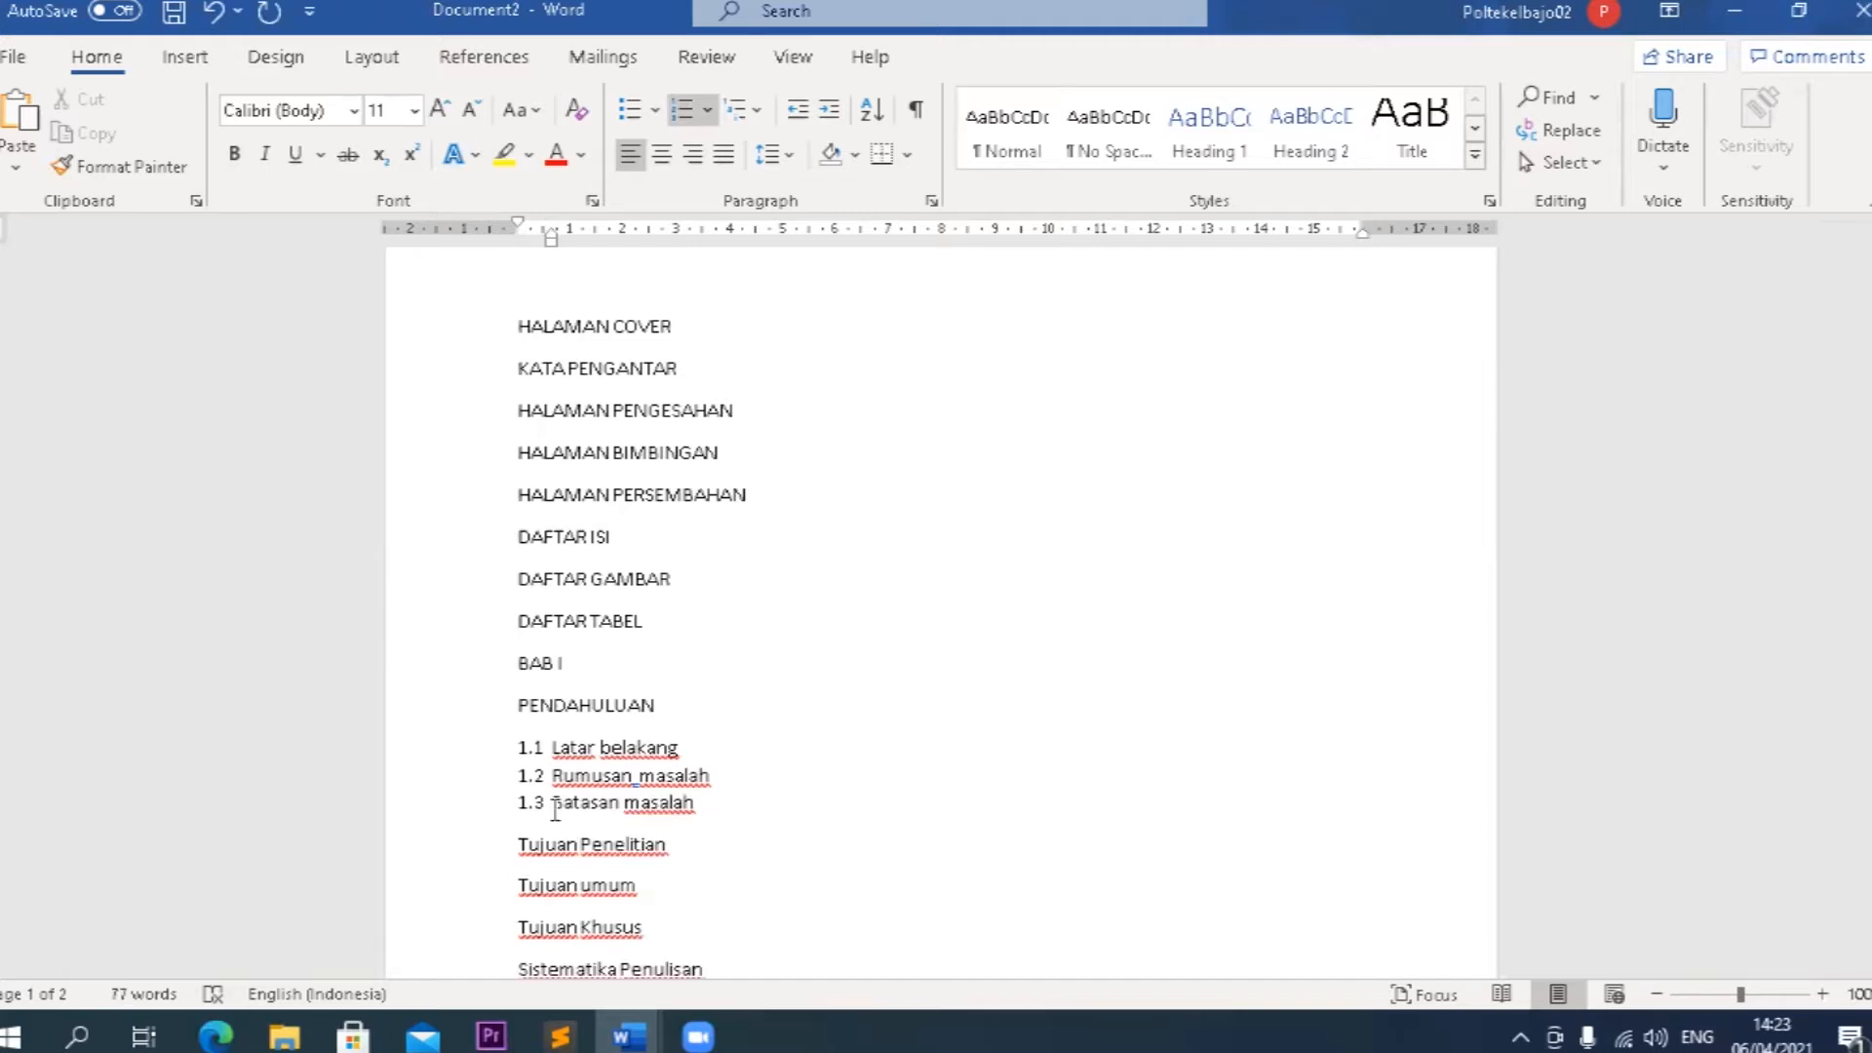
left_click(518, 846)
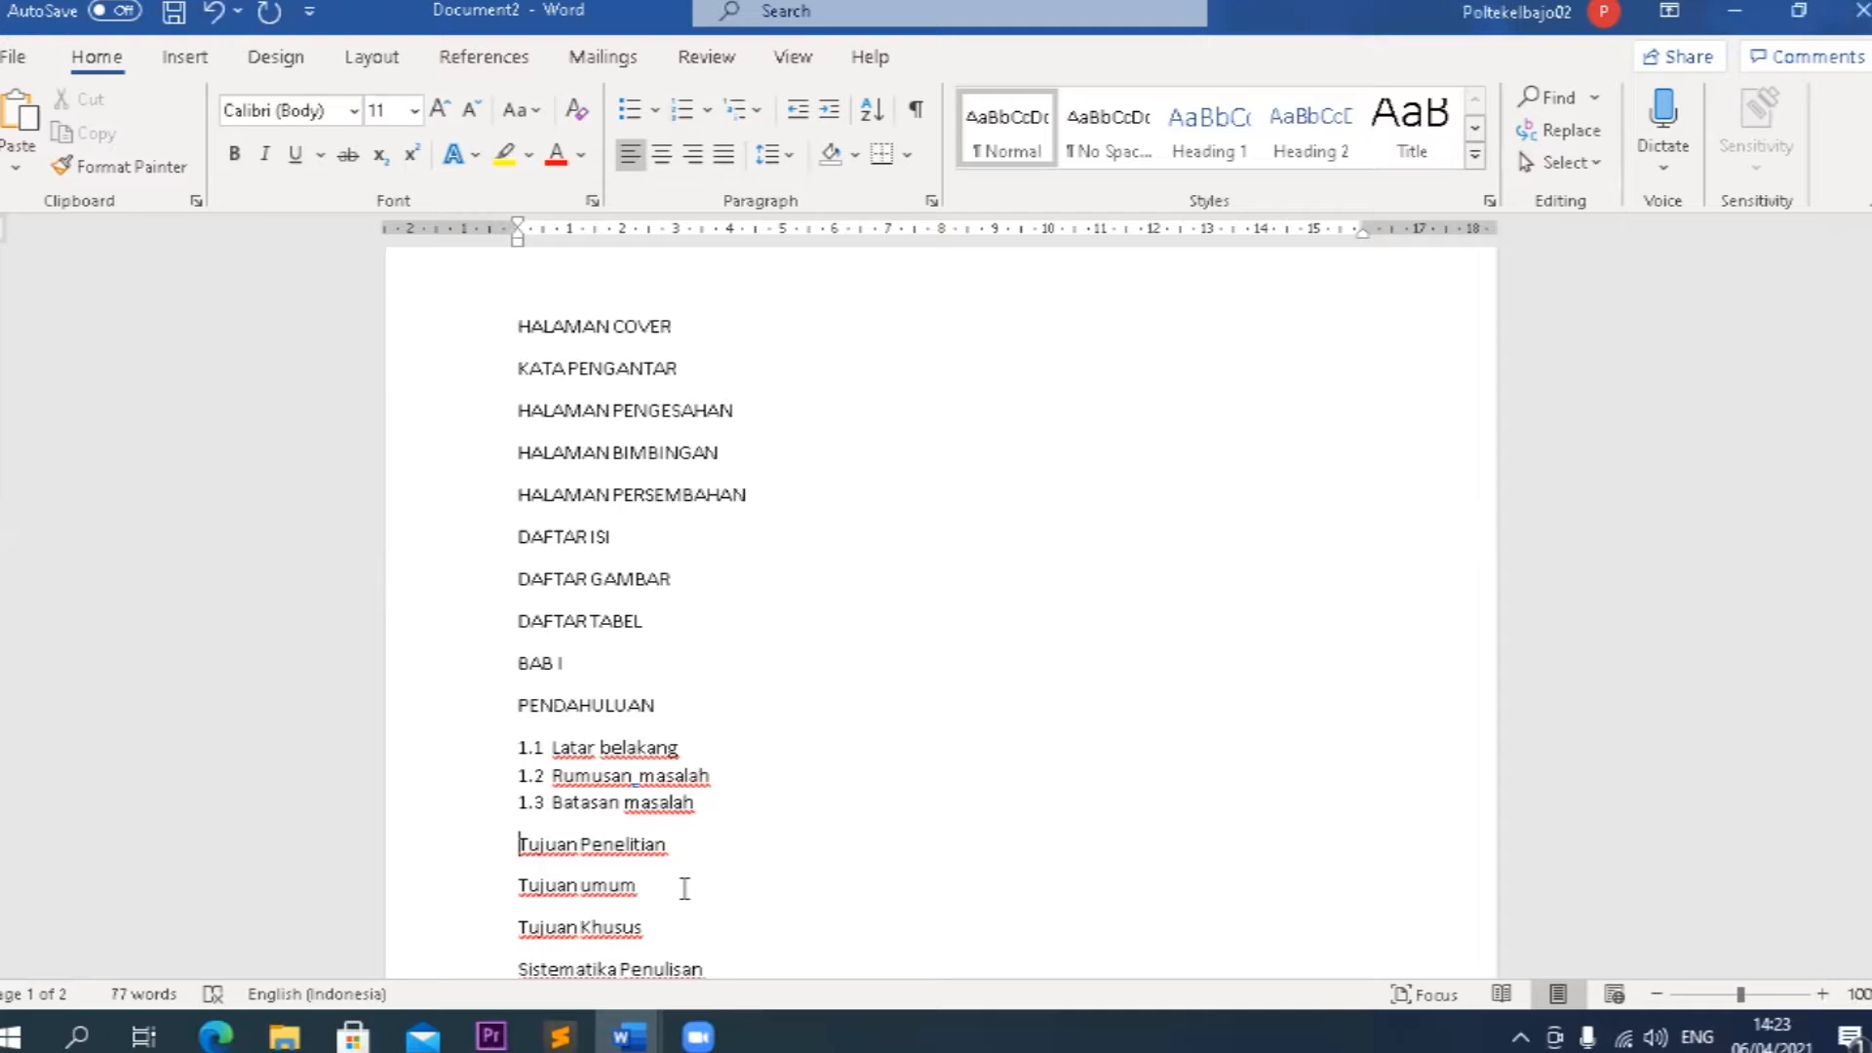
key("BackSpace")
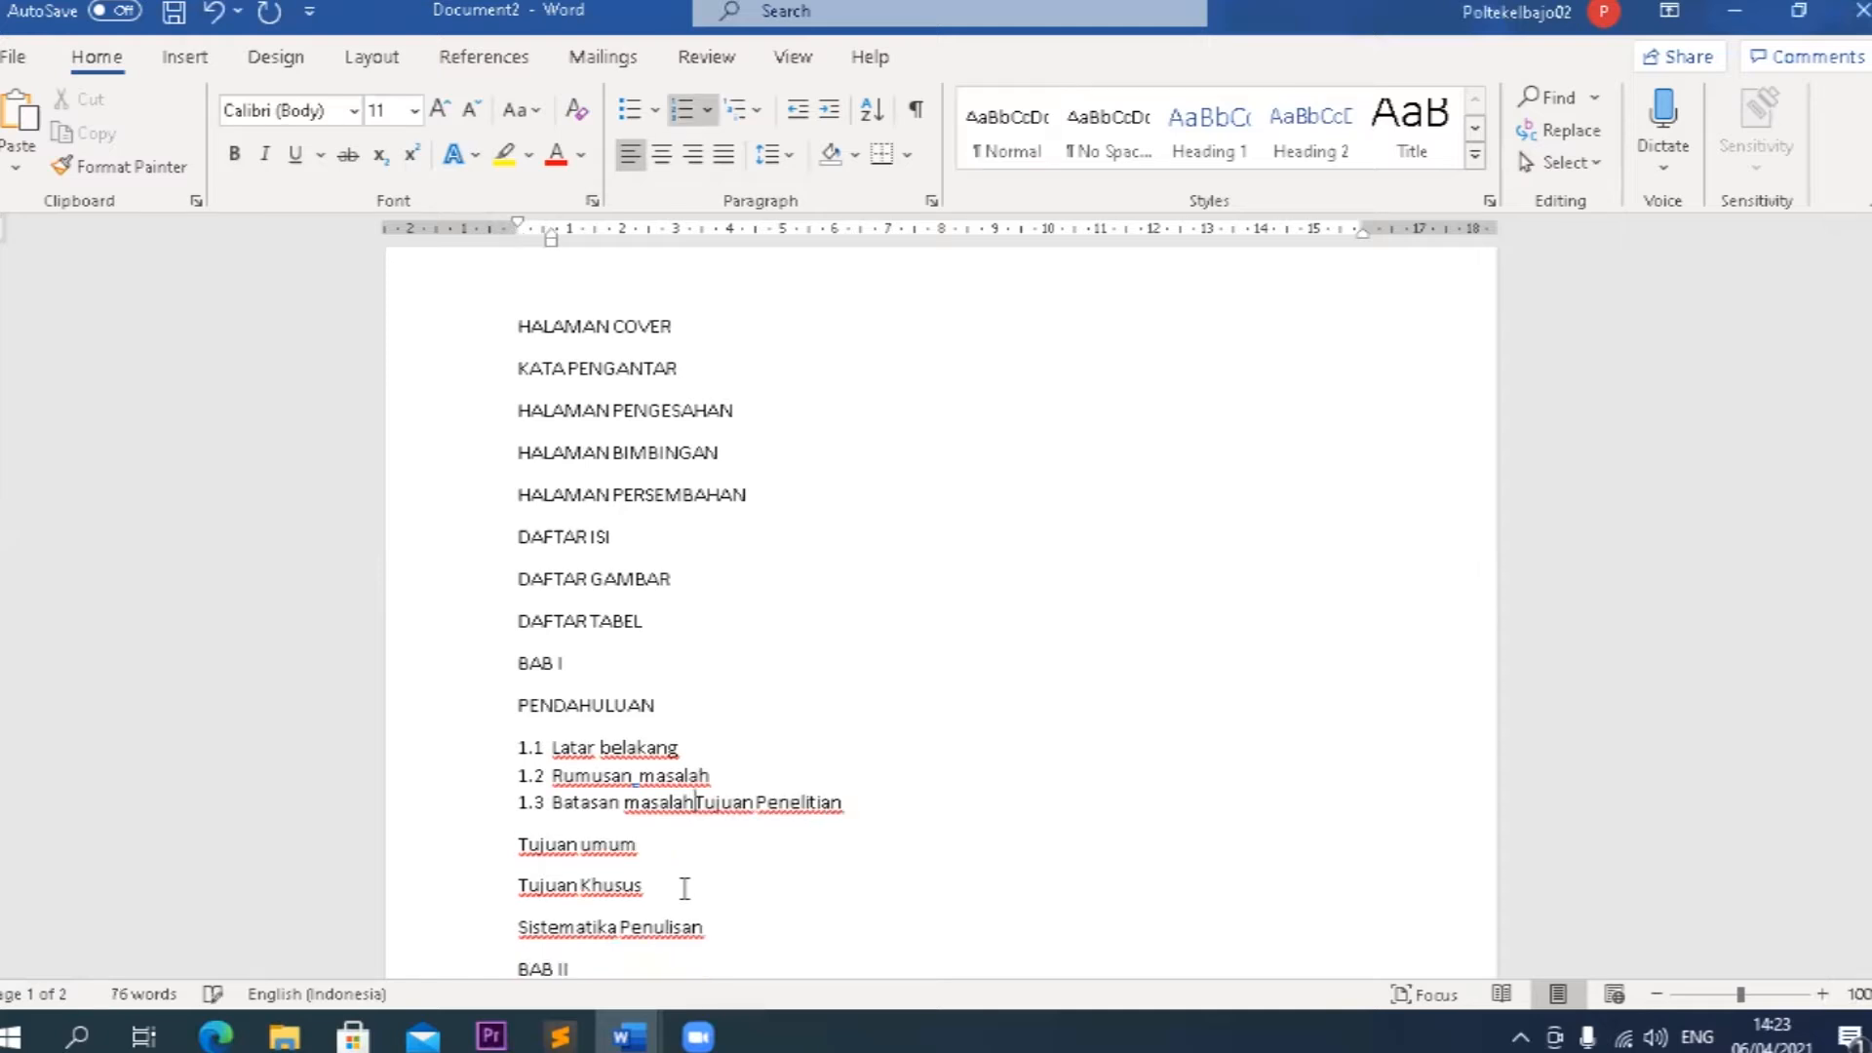
key("Return")
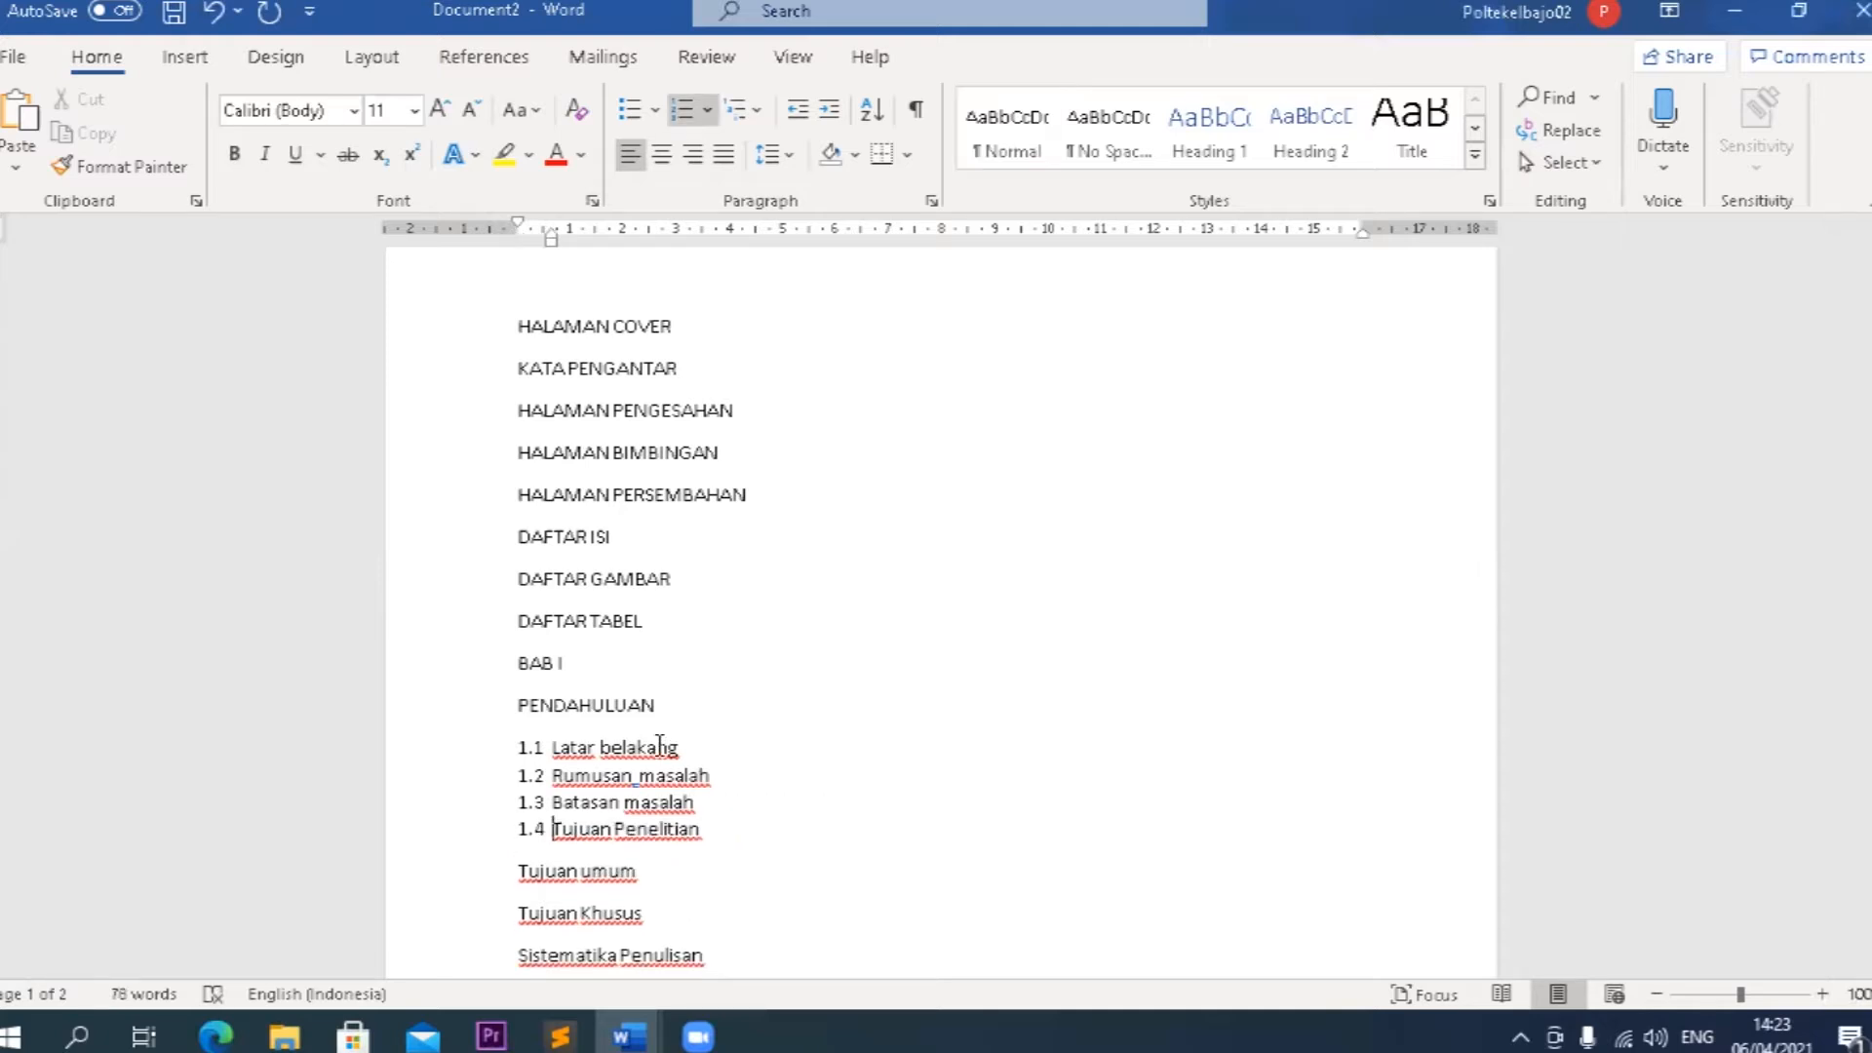
Try to copy the numbering format of Tujuan Penelitian onto Tujuan umum.
left_click(175, 165)
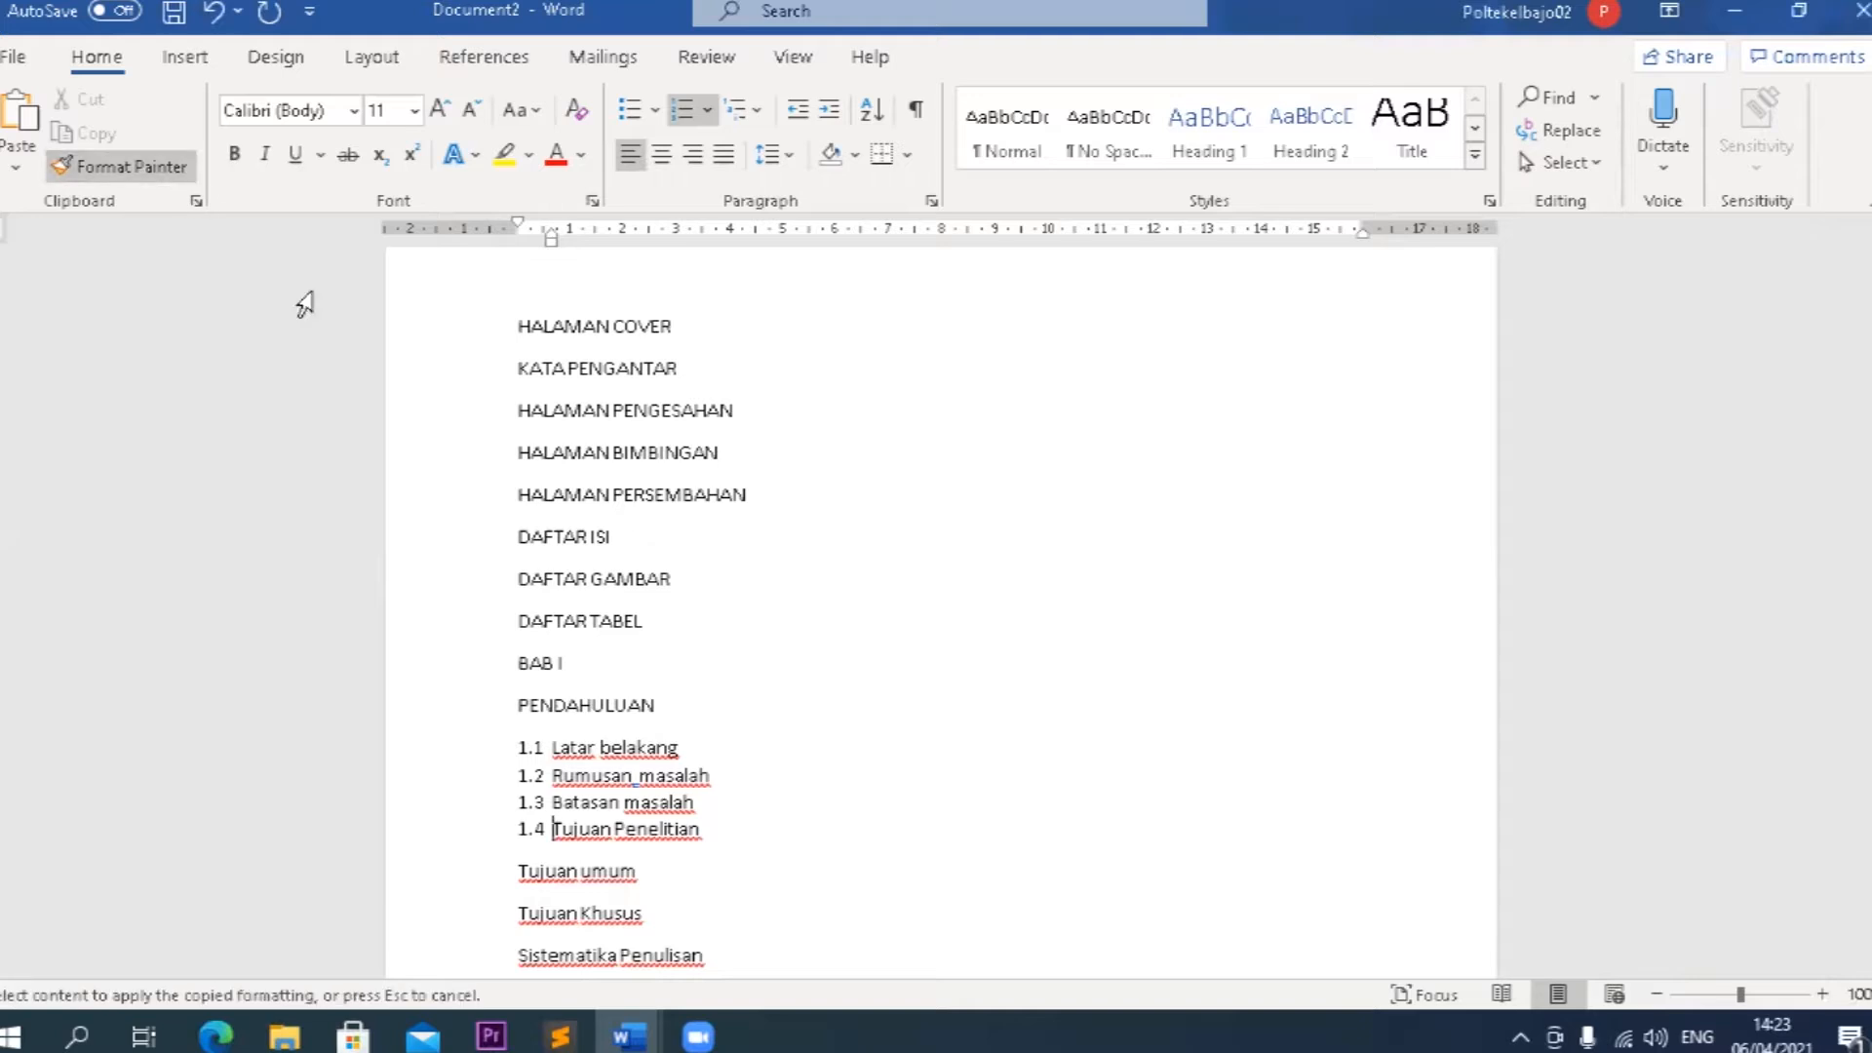
left_click(597, 868)
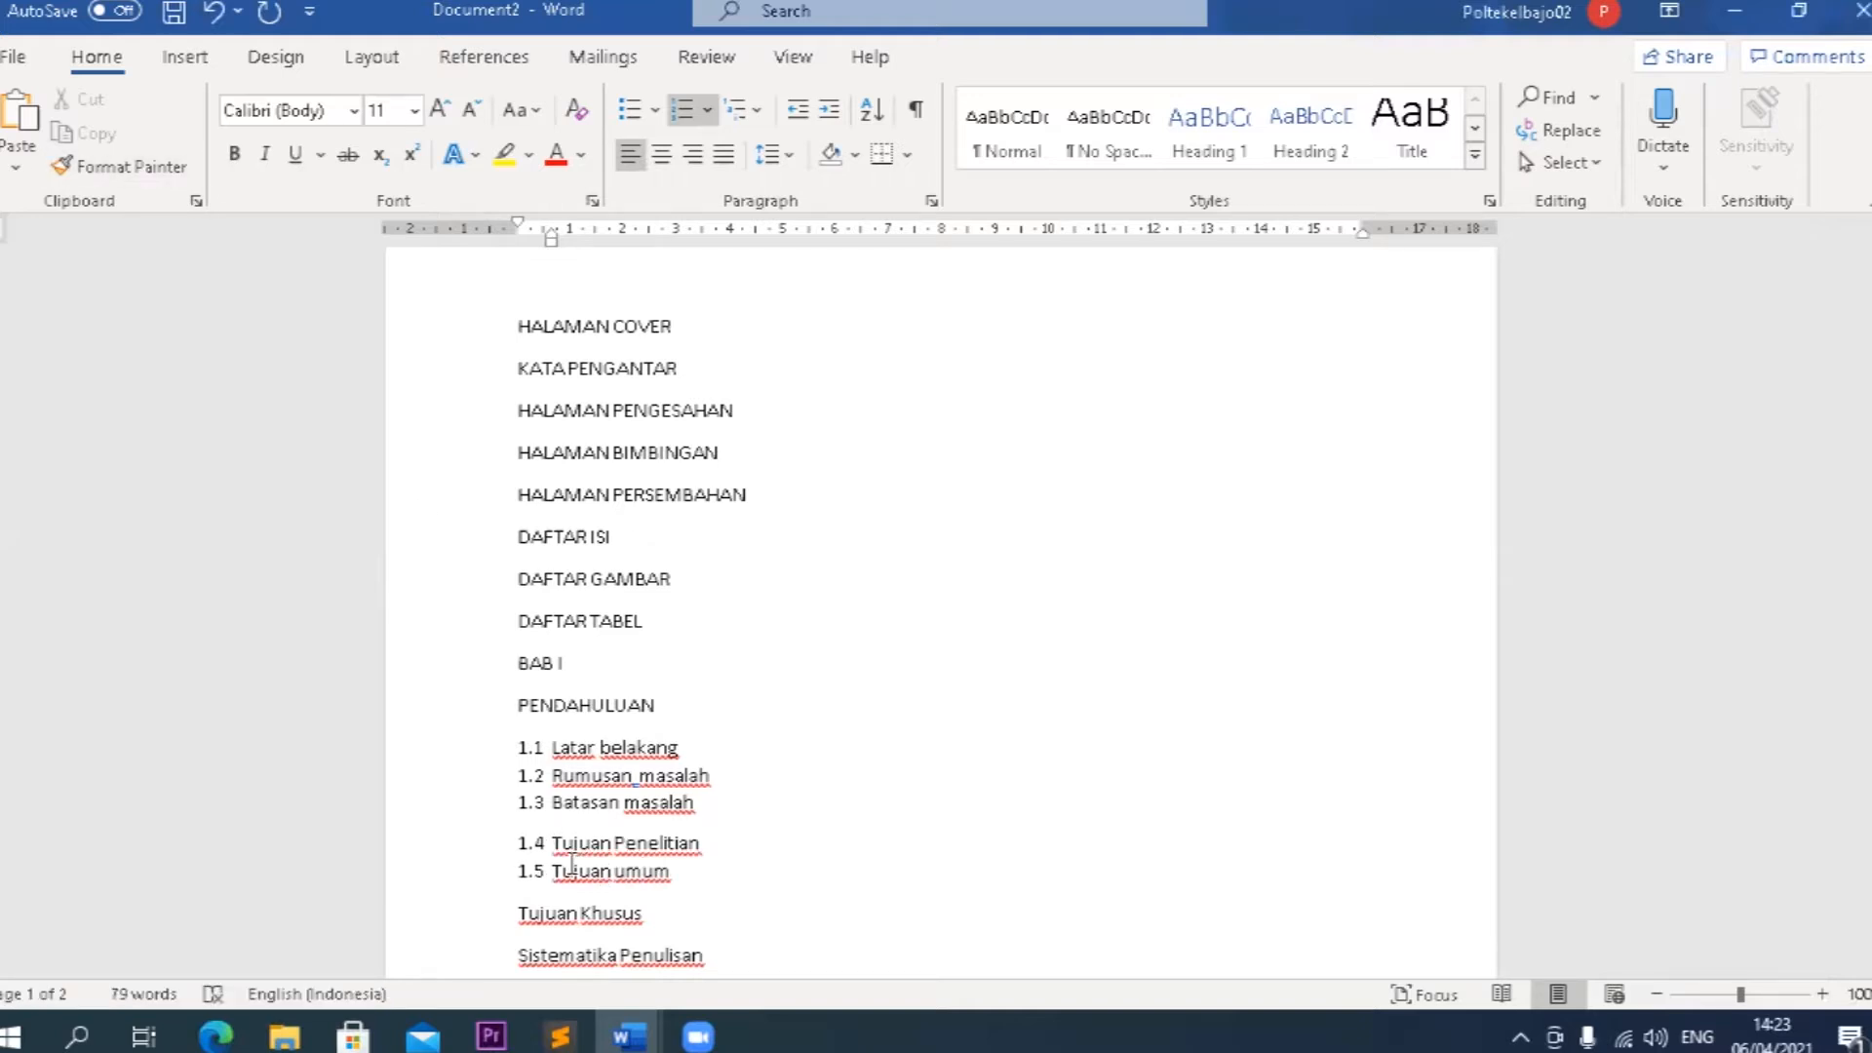
key("ctrl+z")
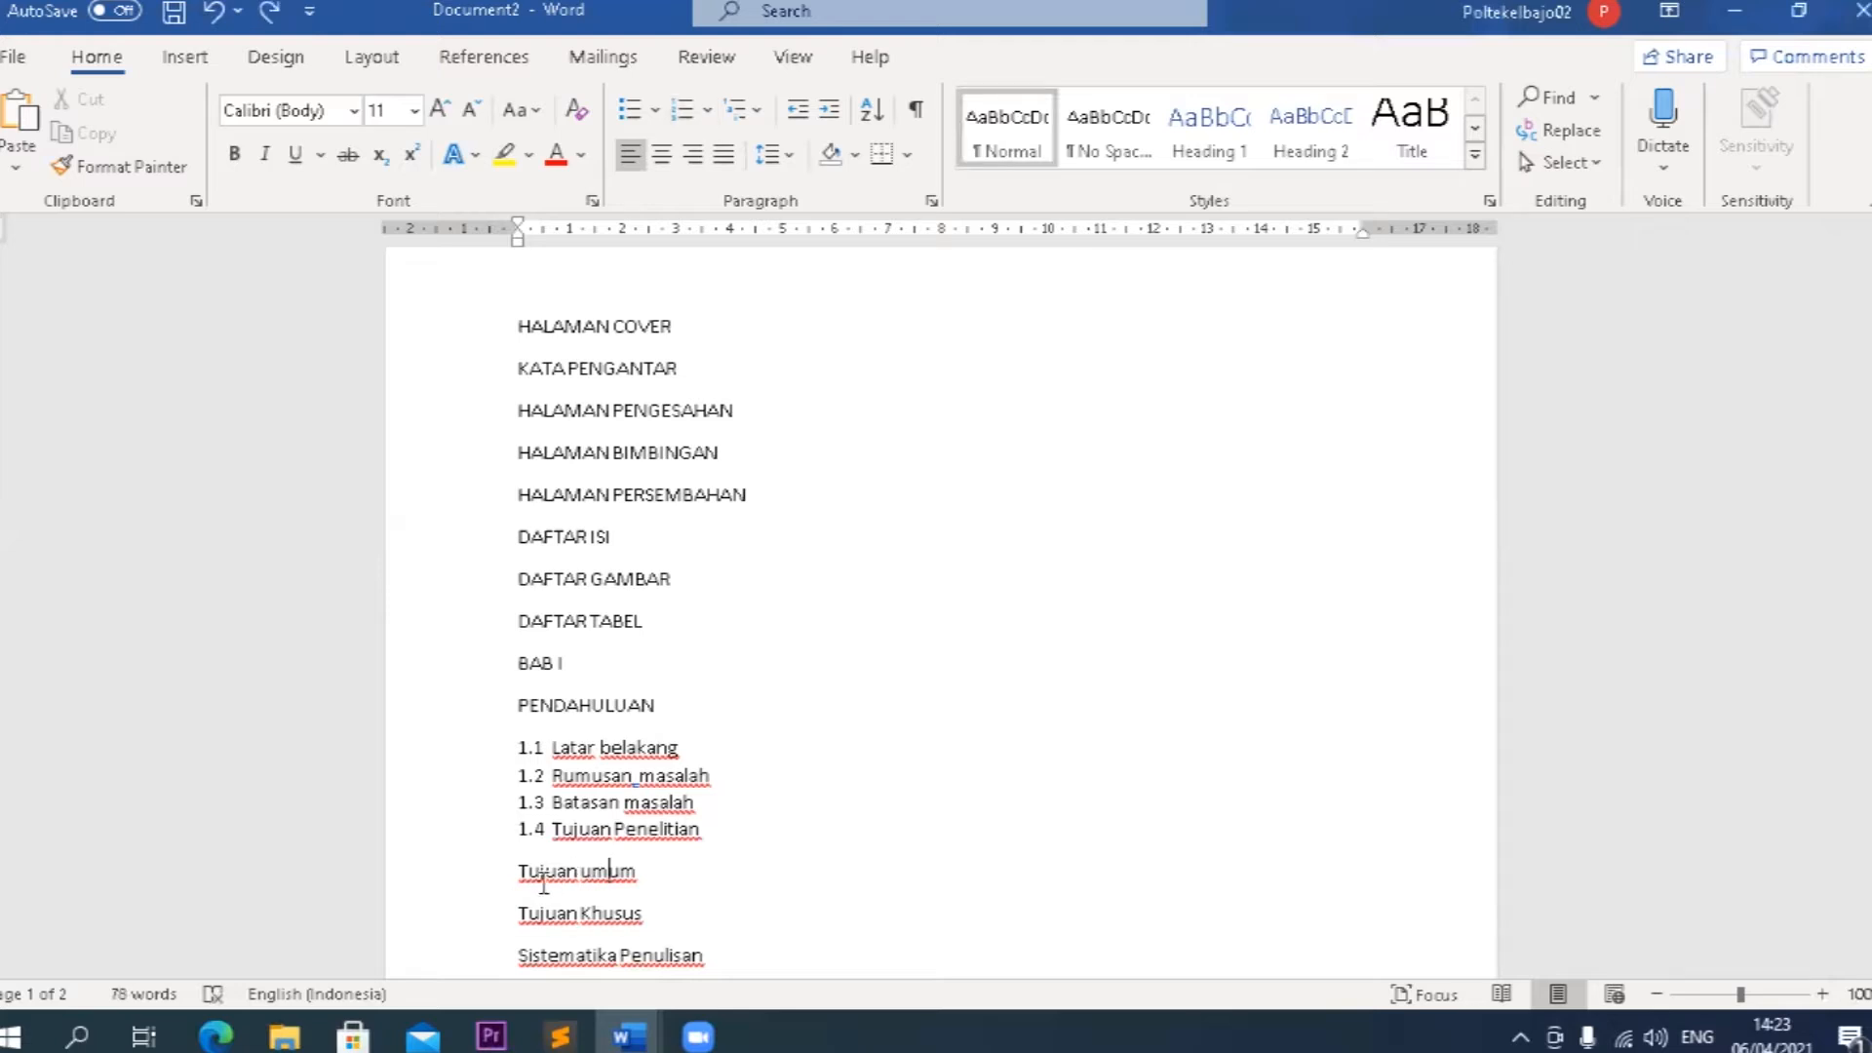
Number Tujuan umum as 1.4.1 and copy its format onto Tujuan Khusus to make it 1.4.2.
left_click_drag(517, 873, 622, 920)
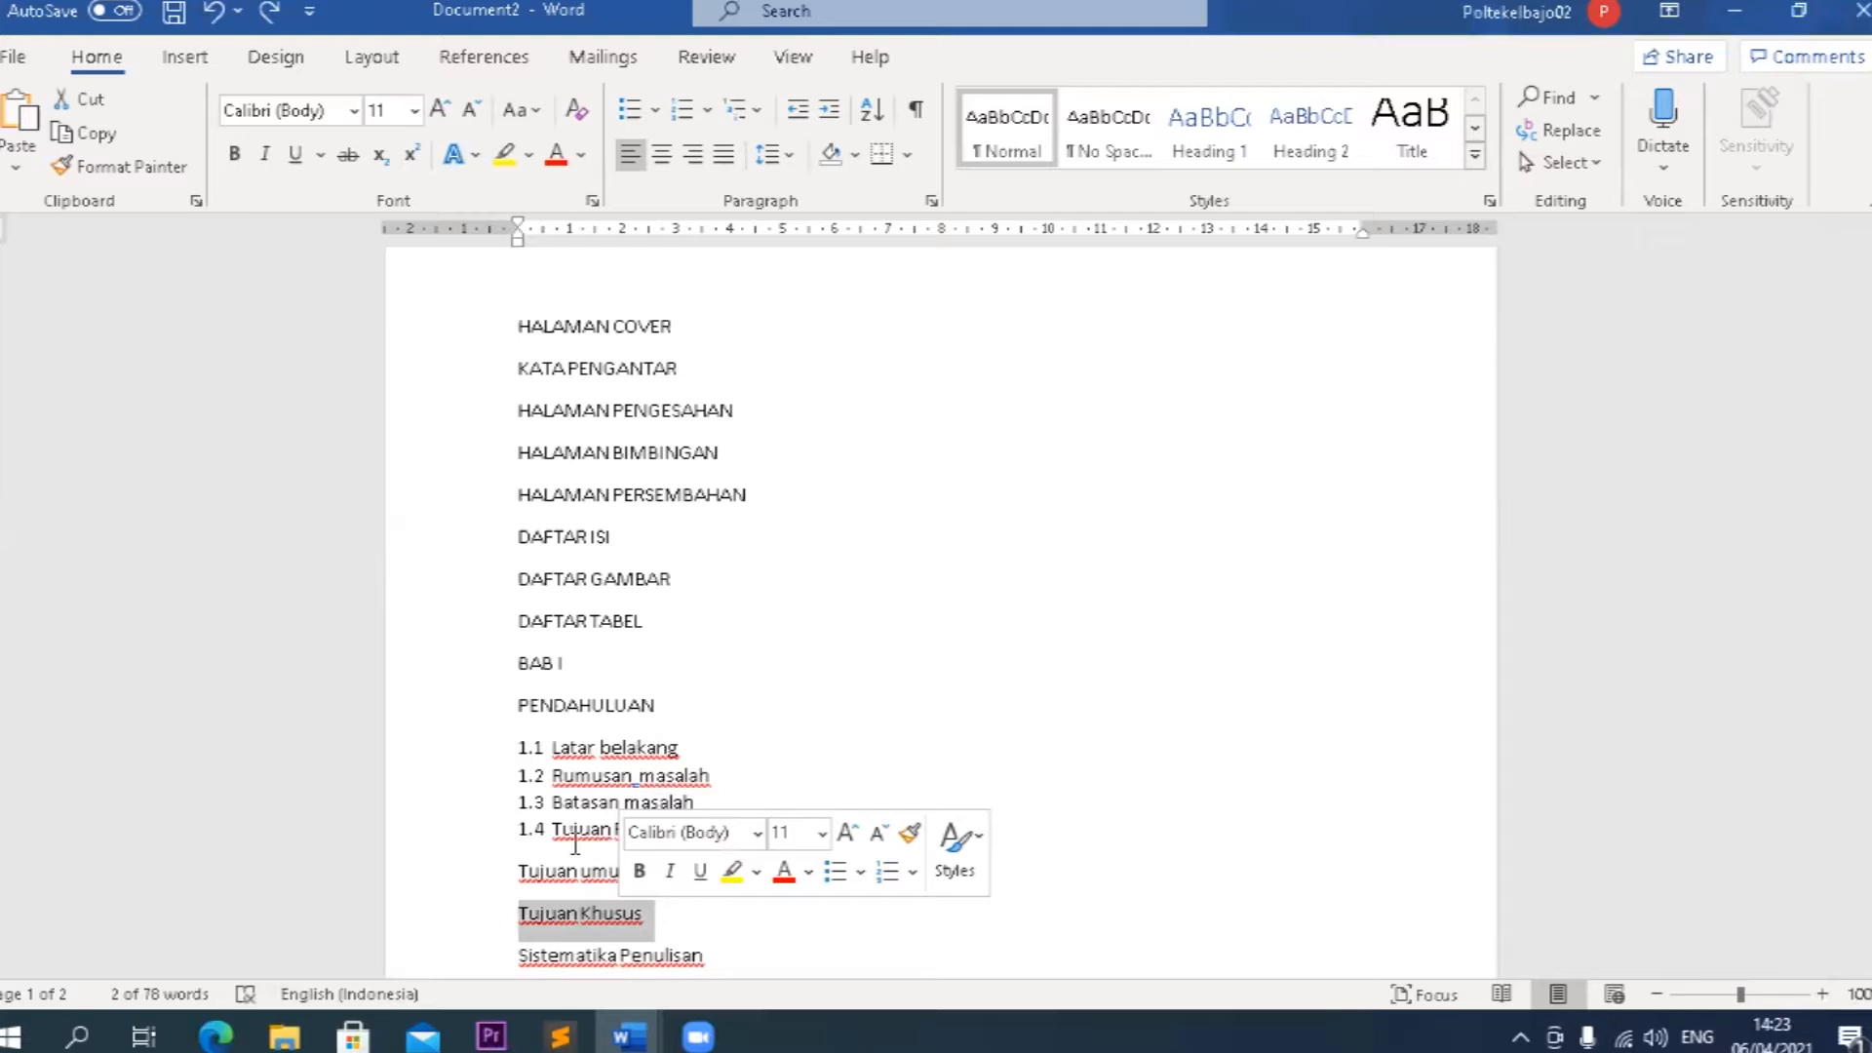
left_click_drag(518, 868, 634, 909)
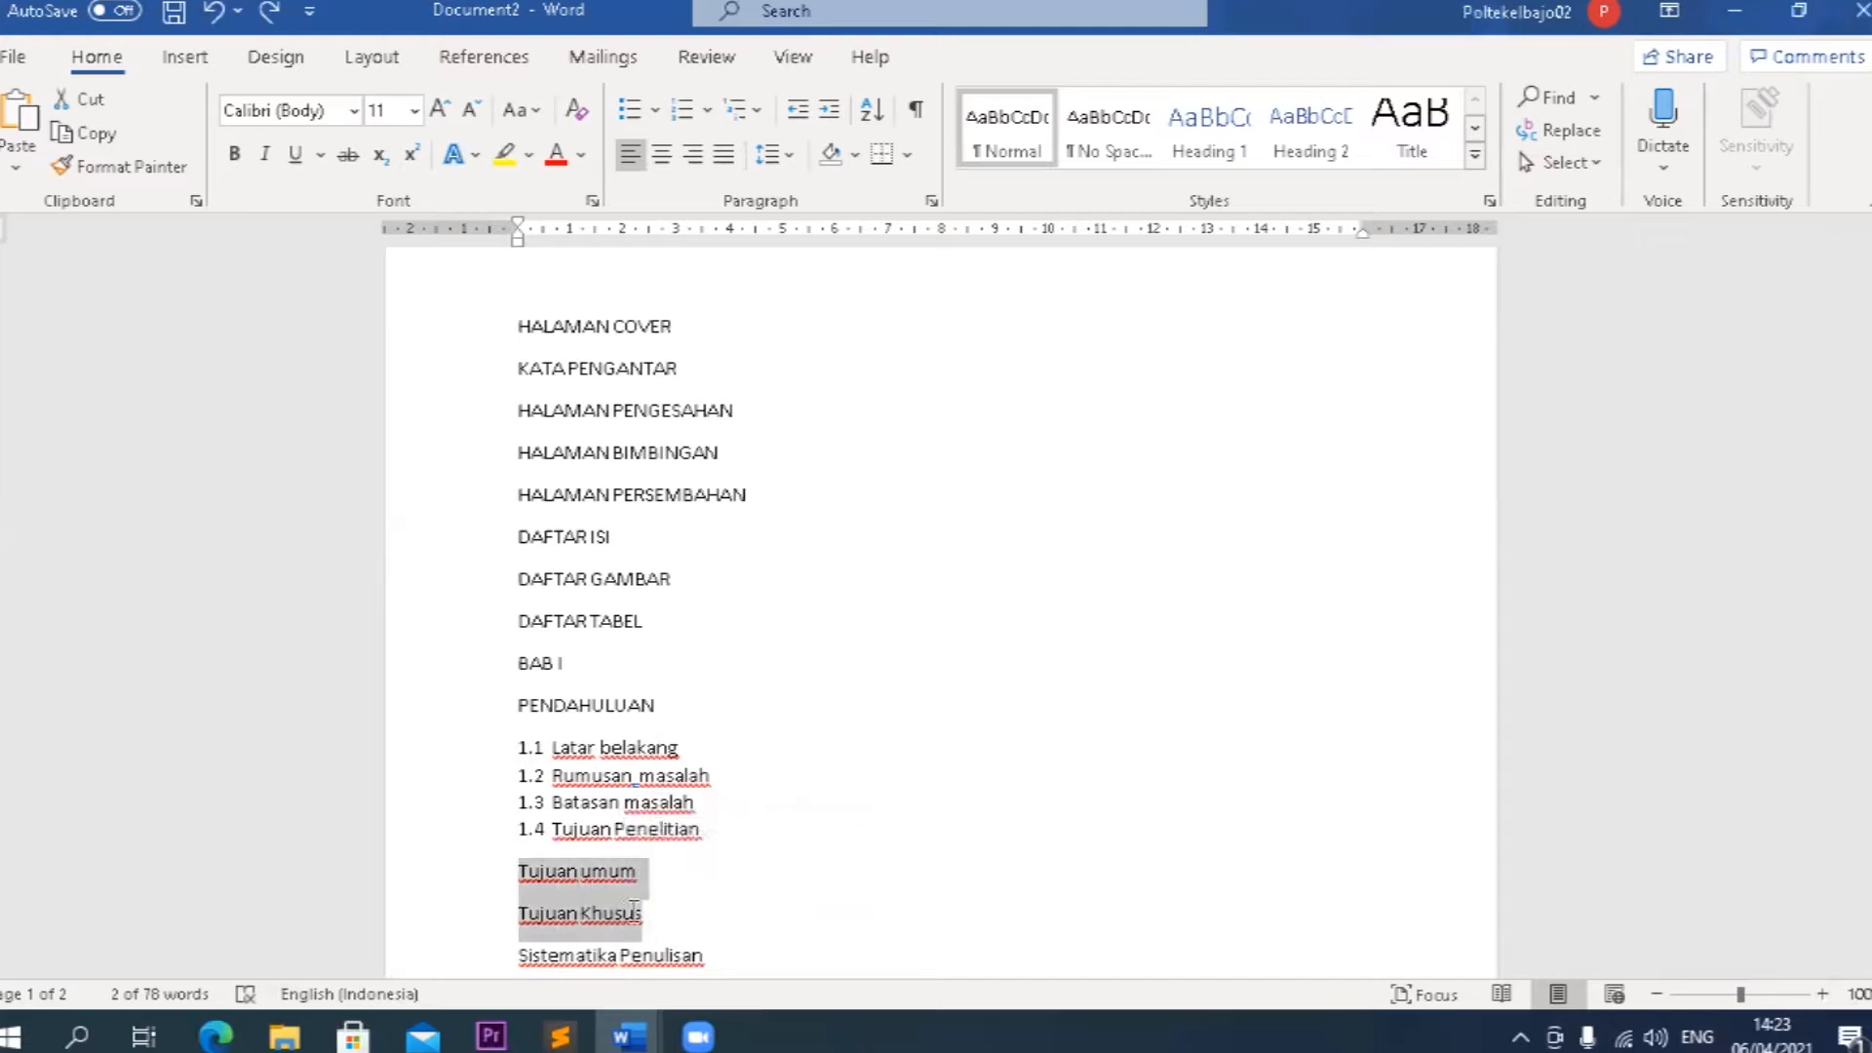
left_click(554, 828)
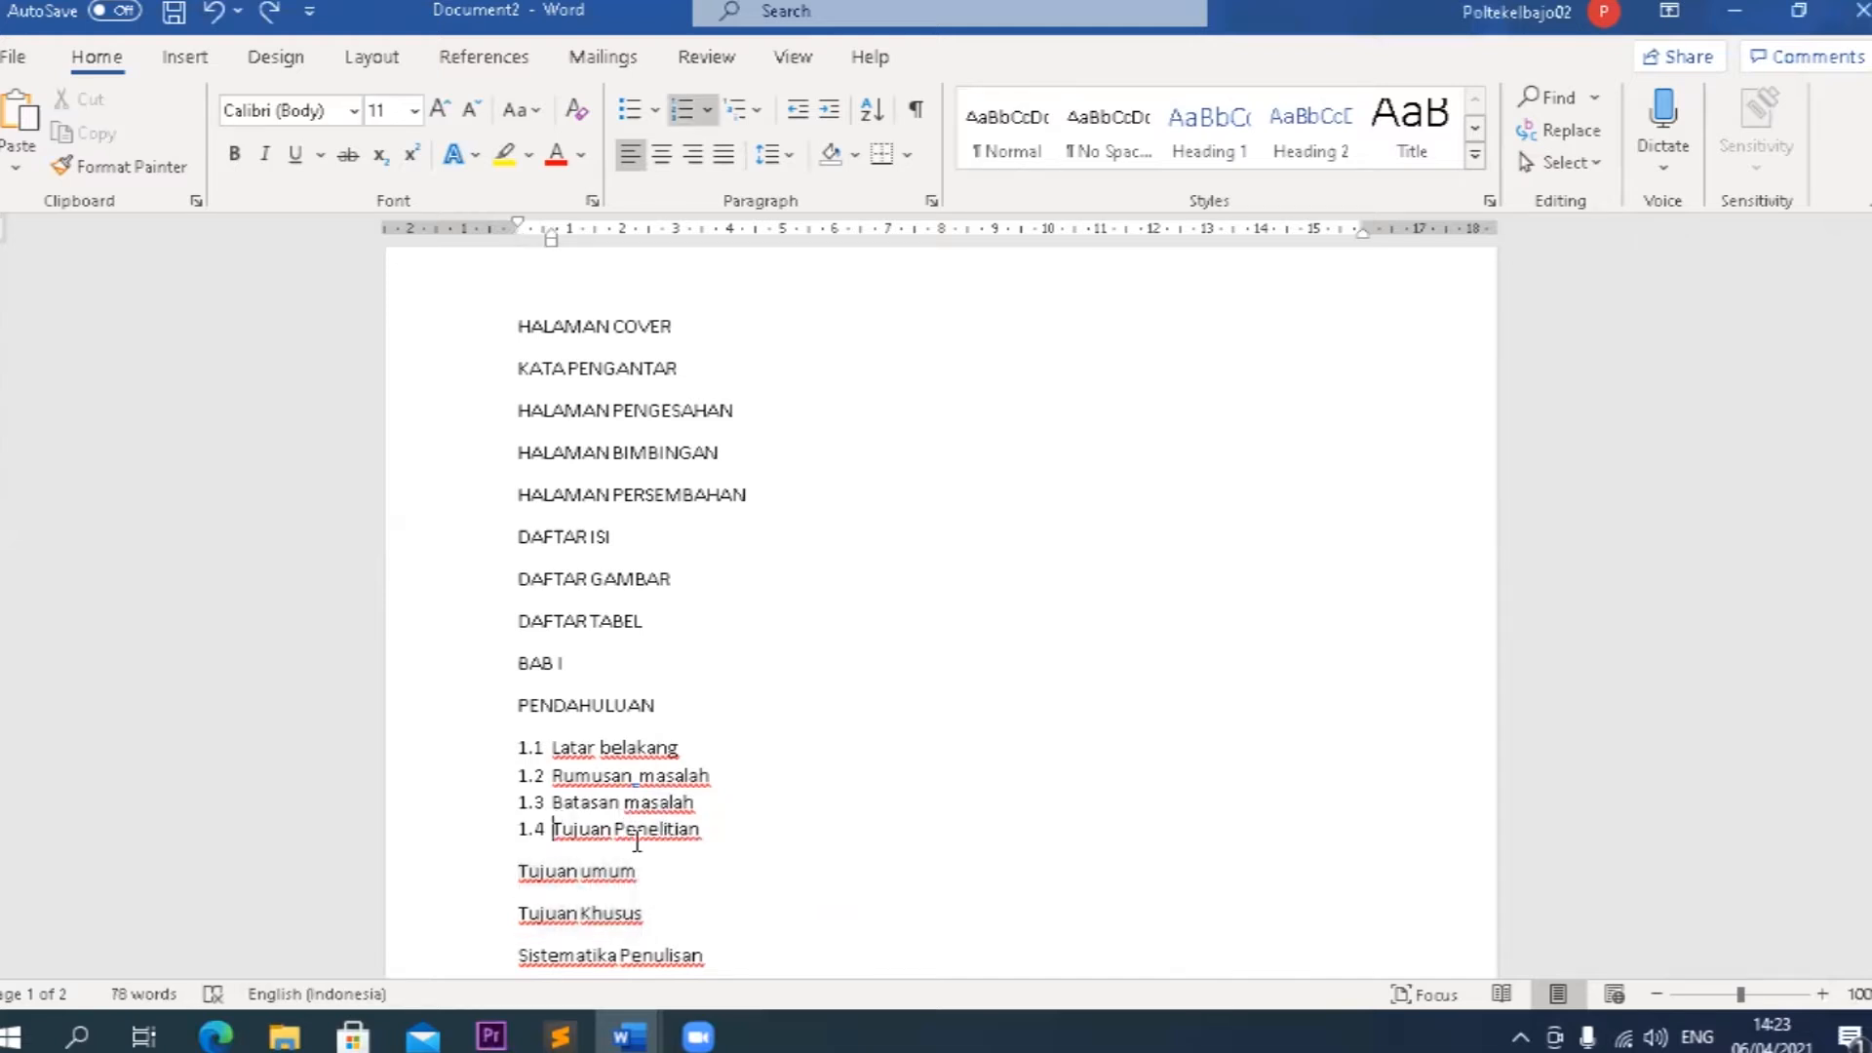
left_click(523, 874)
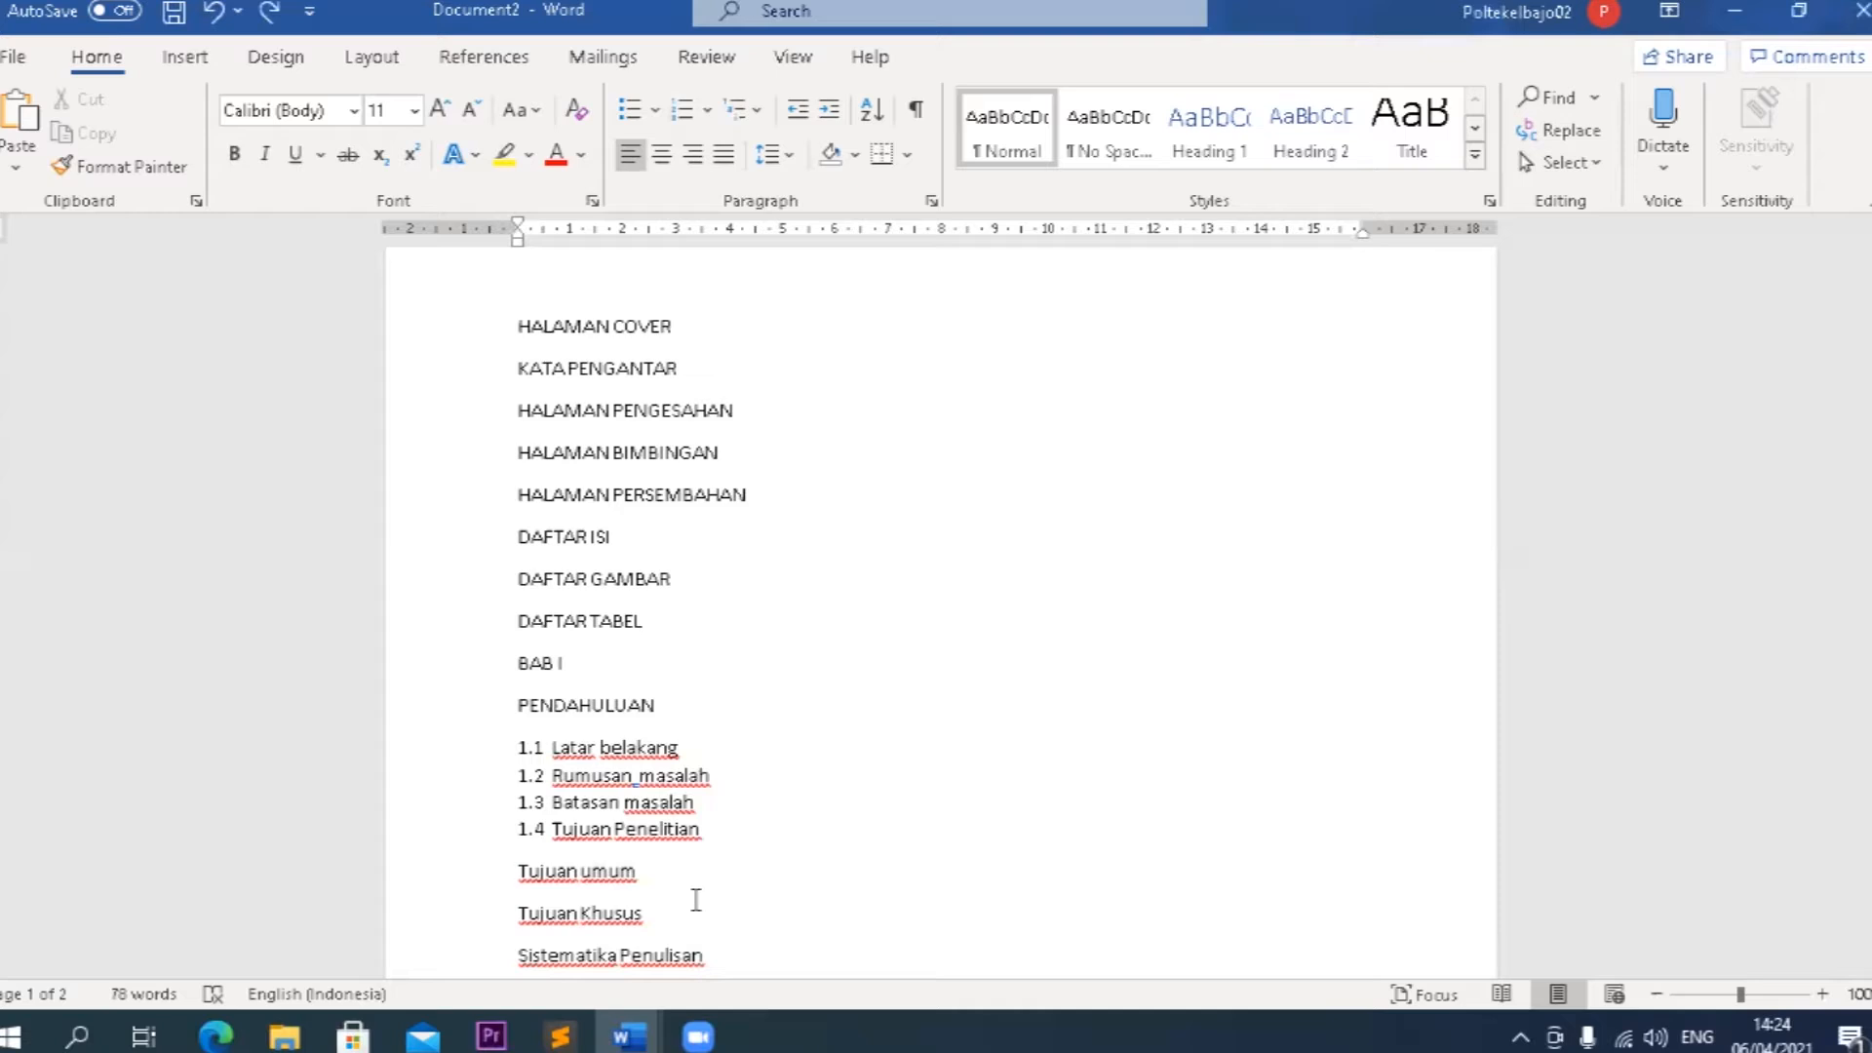
type("1.")
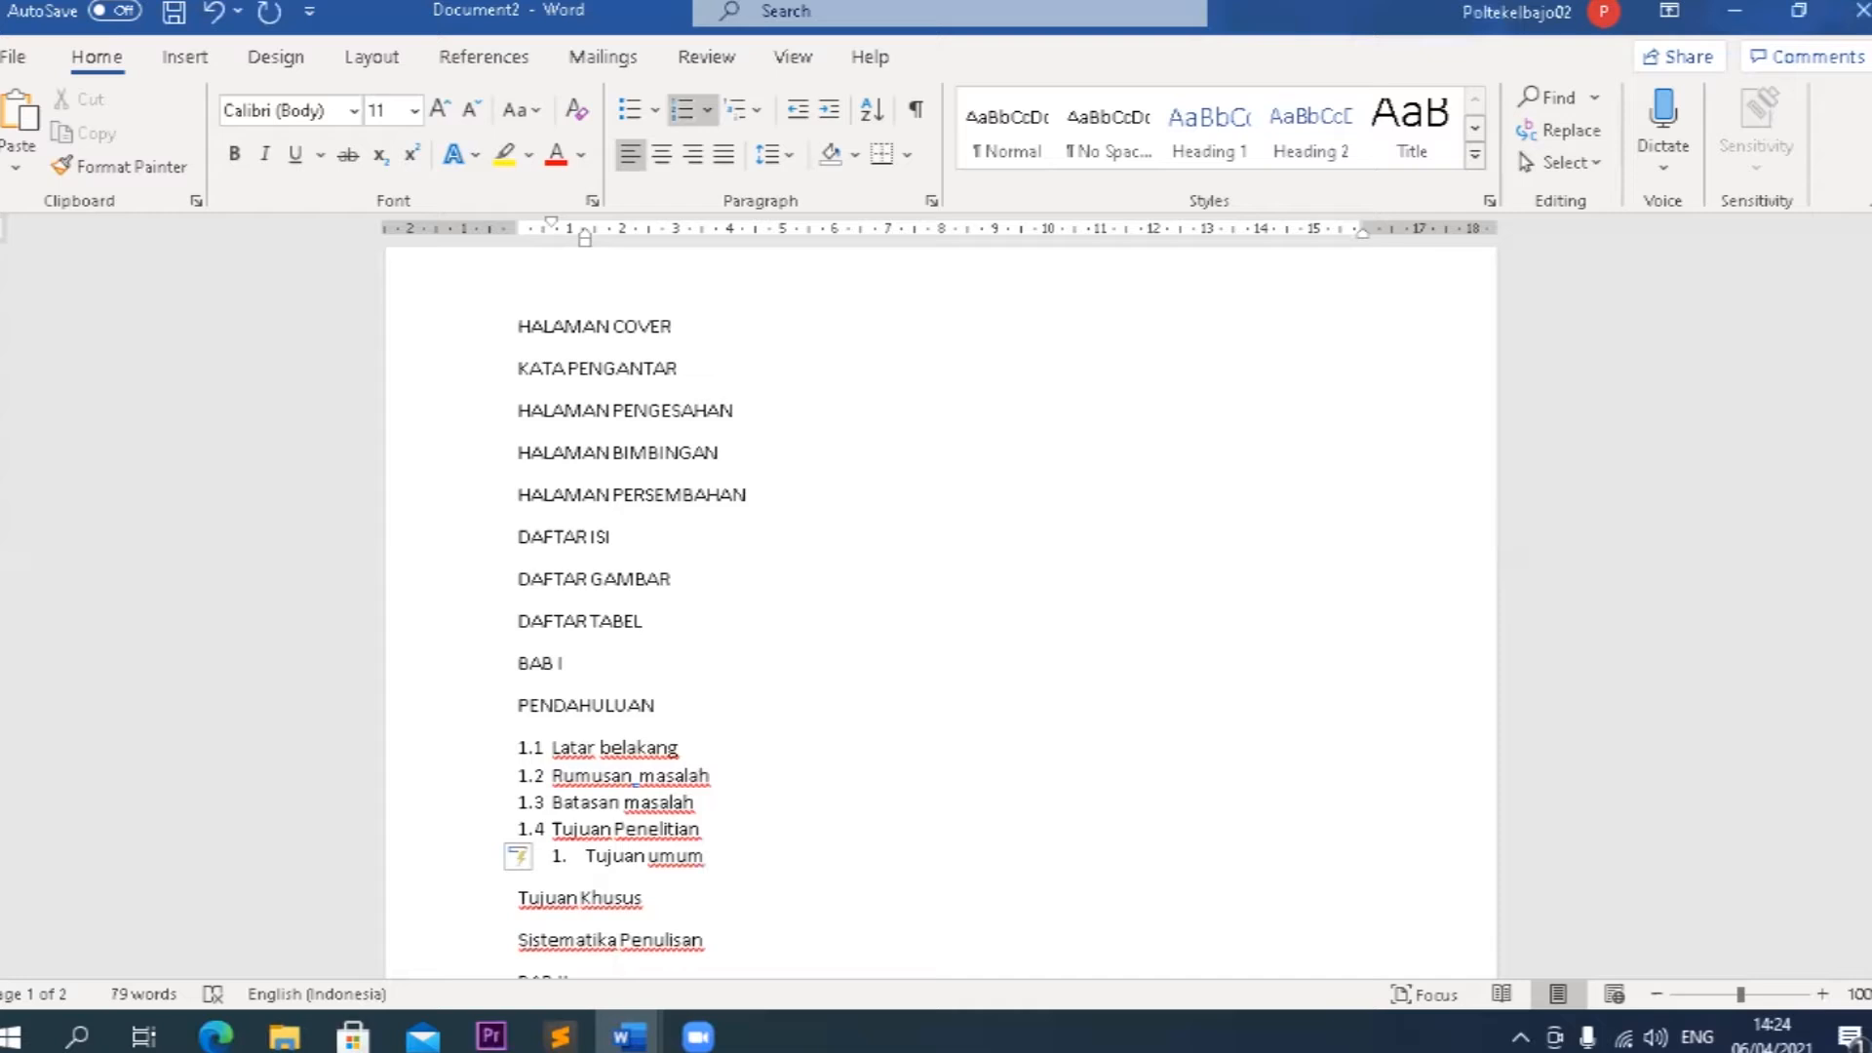
key("BackSpace")
type("1.4.")
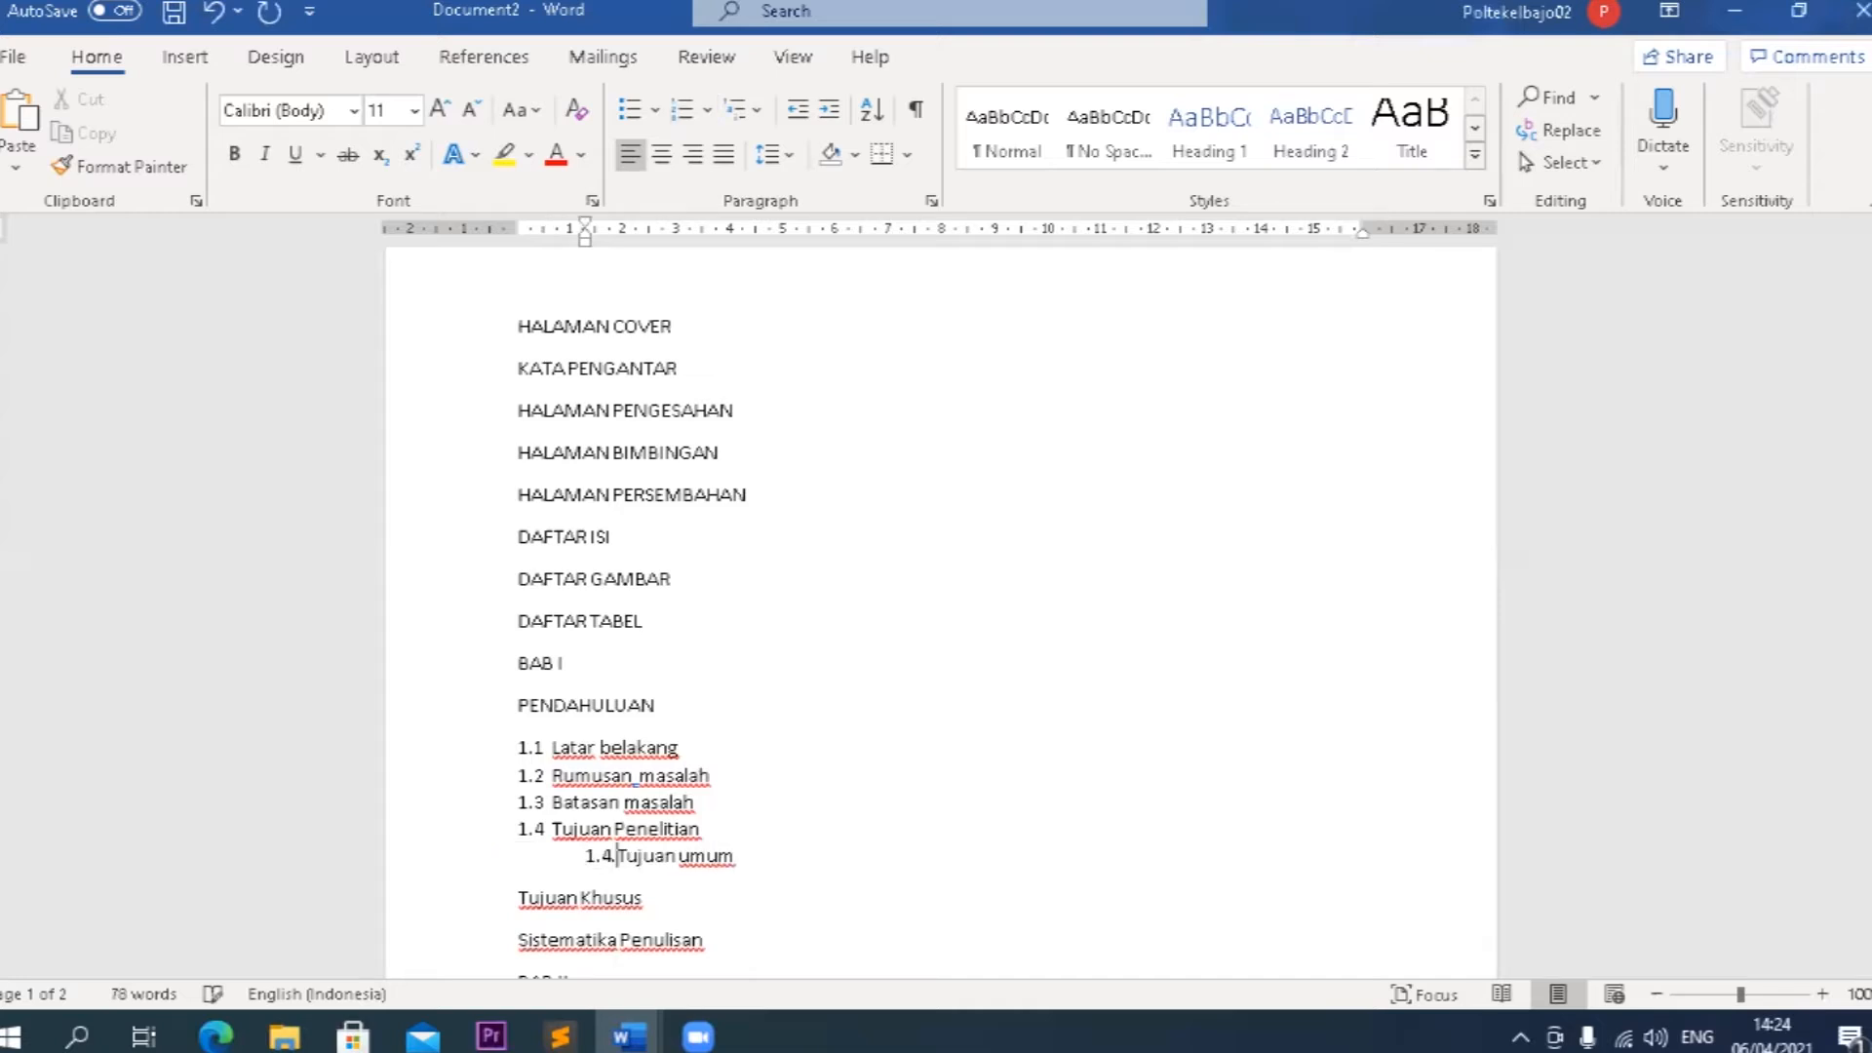
type("1")
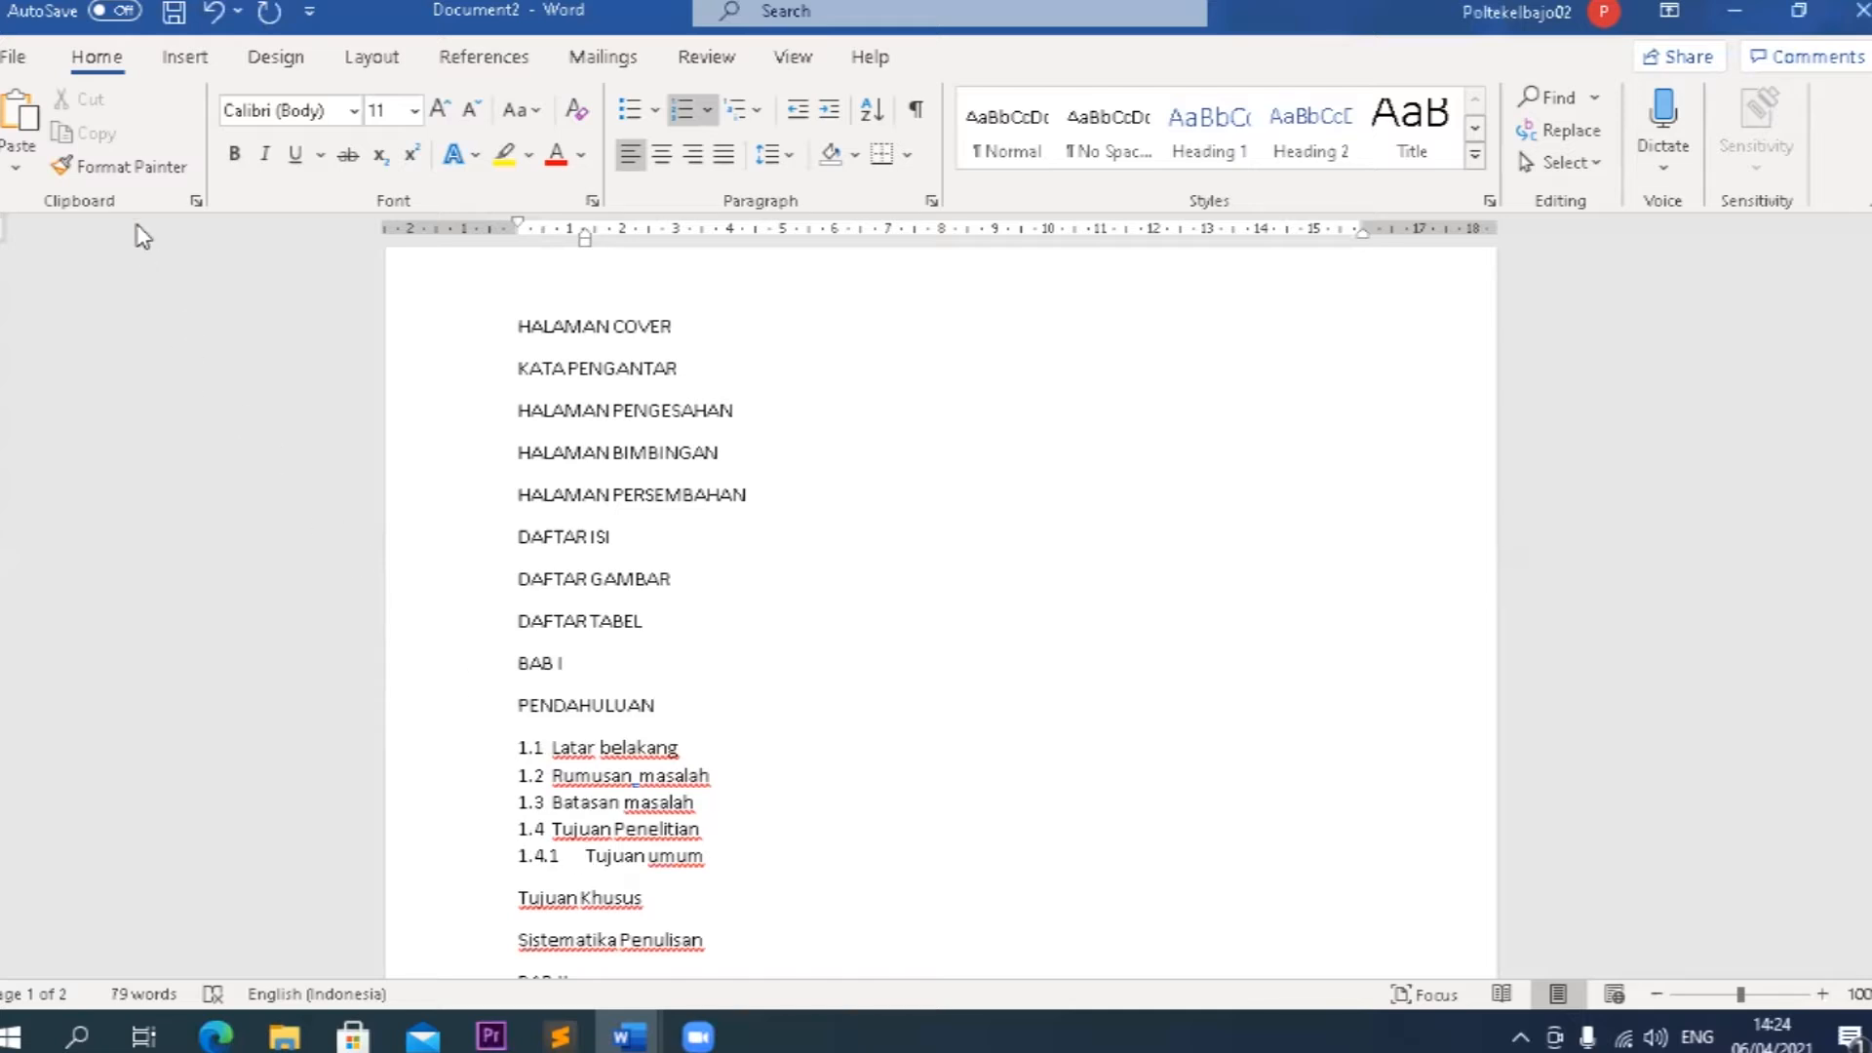
left_click(133, 167)
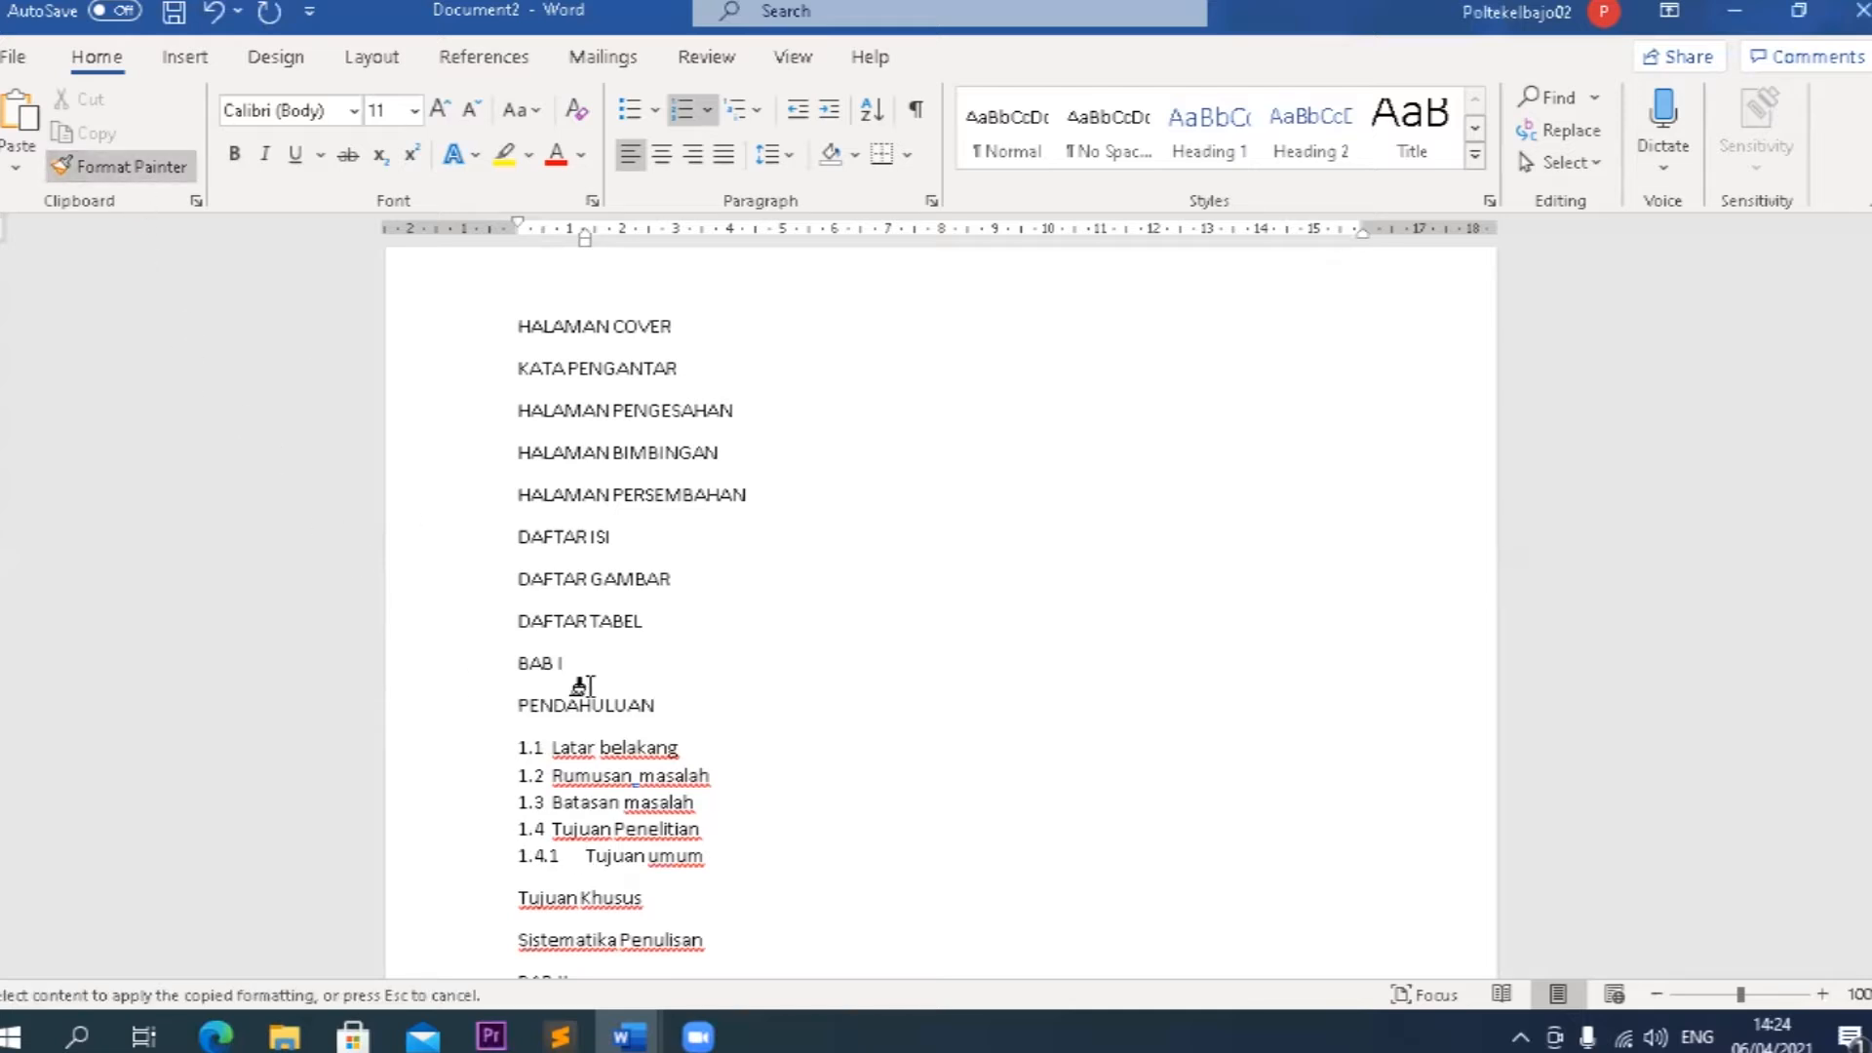
left_click(614, 895)
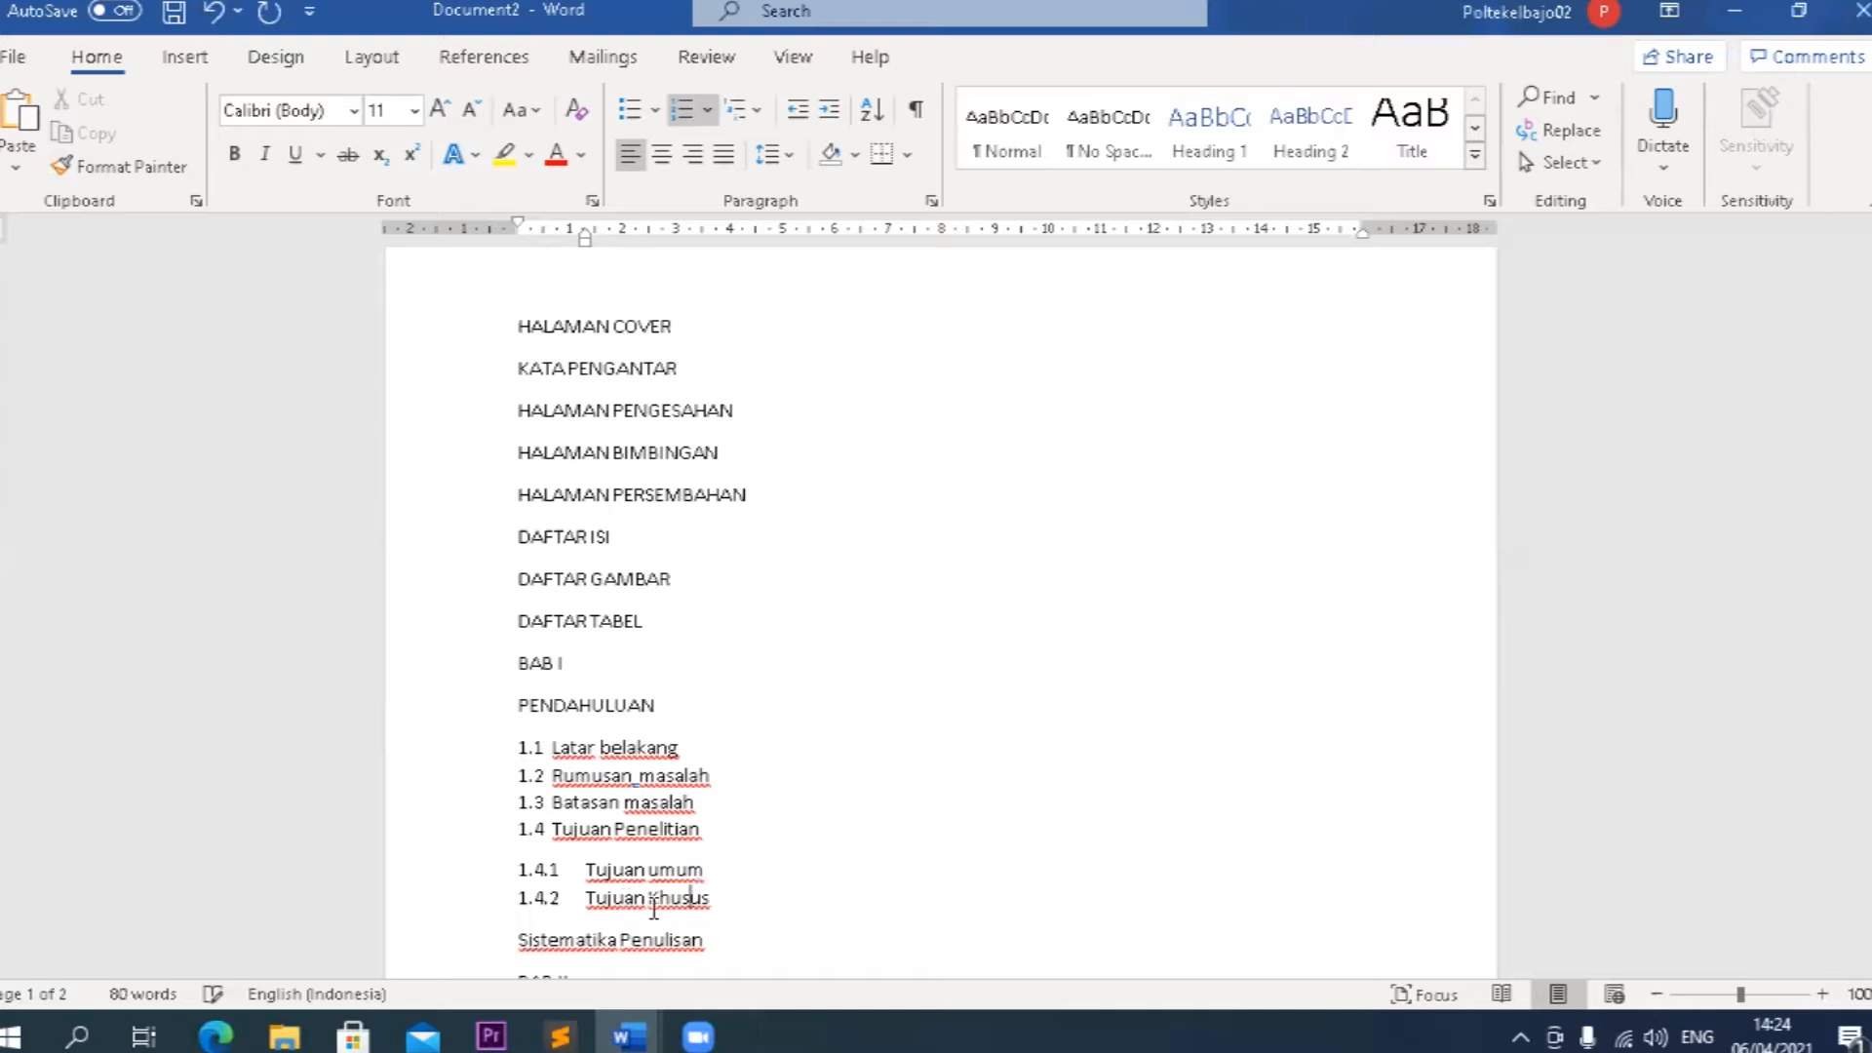
Indent Tujuan umum and Tujuan Khusus beneath Tujuan Penelitian, with a left indent of about 2 cm.
left_click_drag(716, 910, 610, 853)
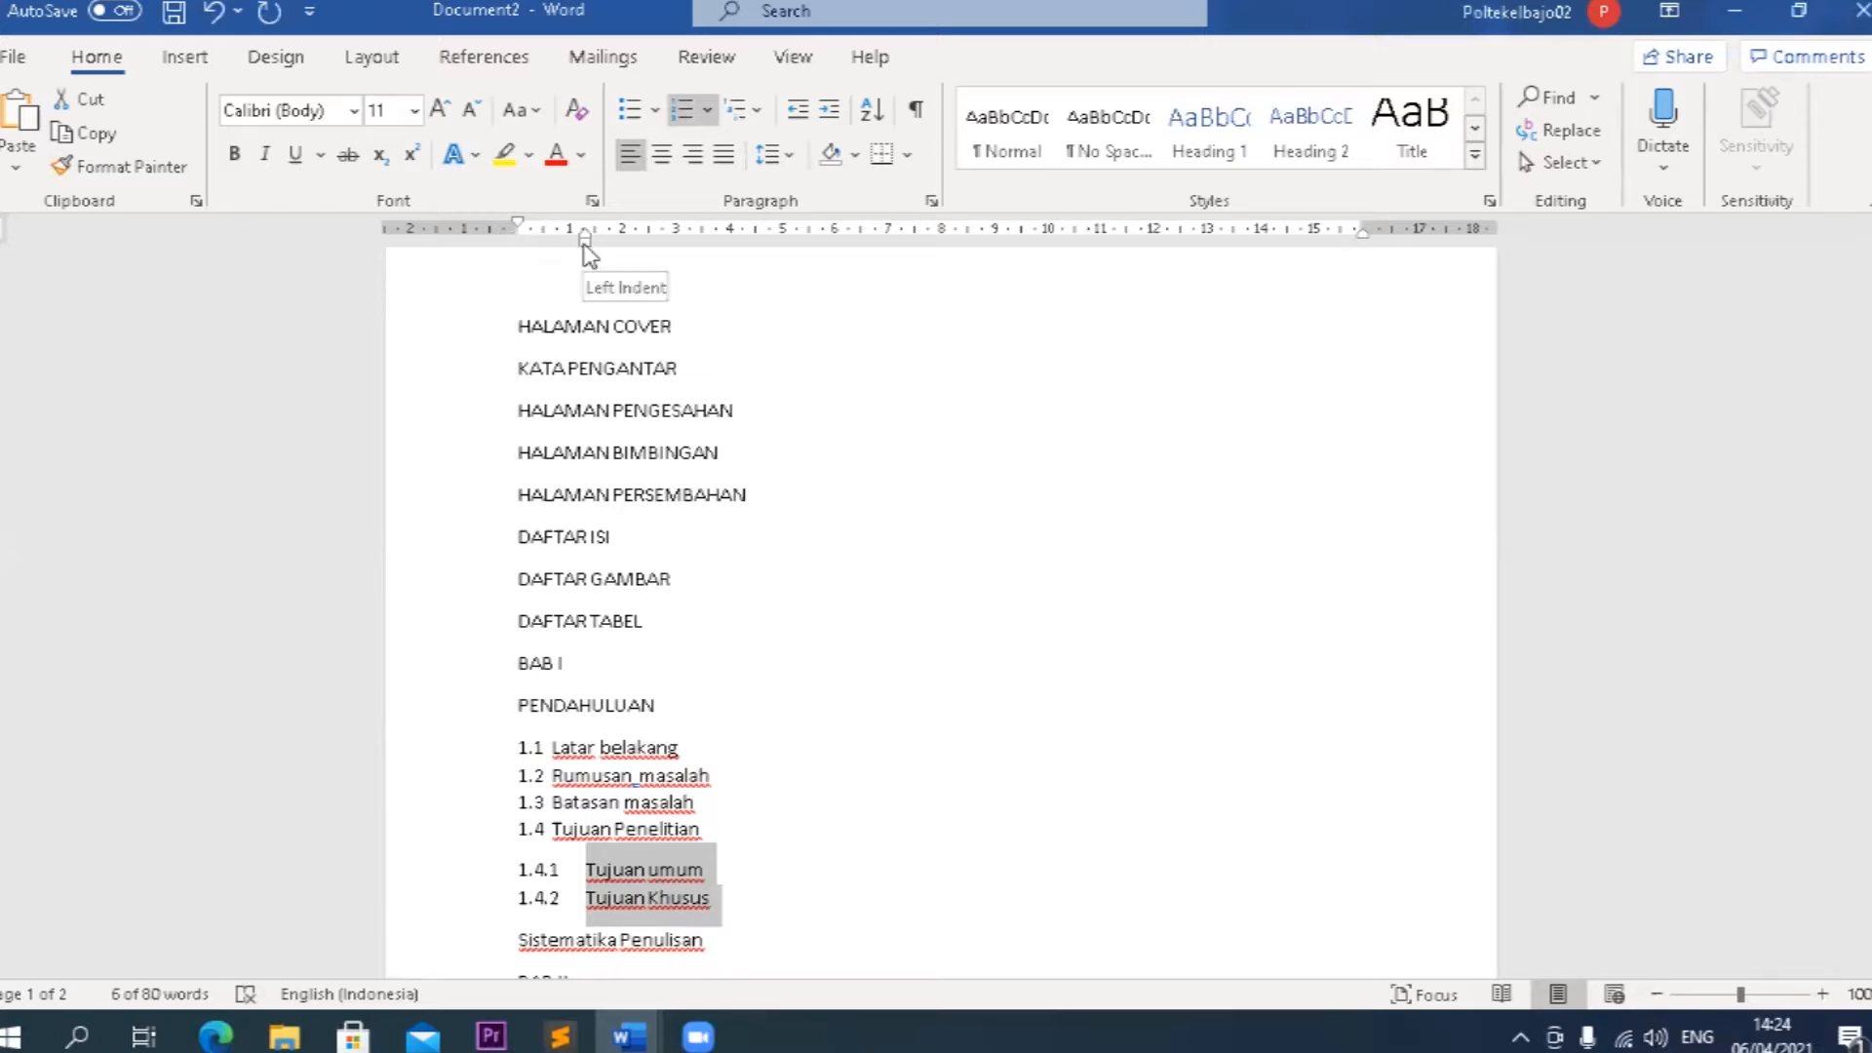
left_click_drag(584, 244, 620, 254)
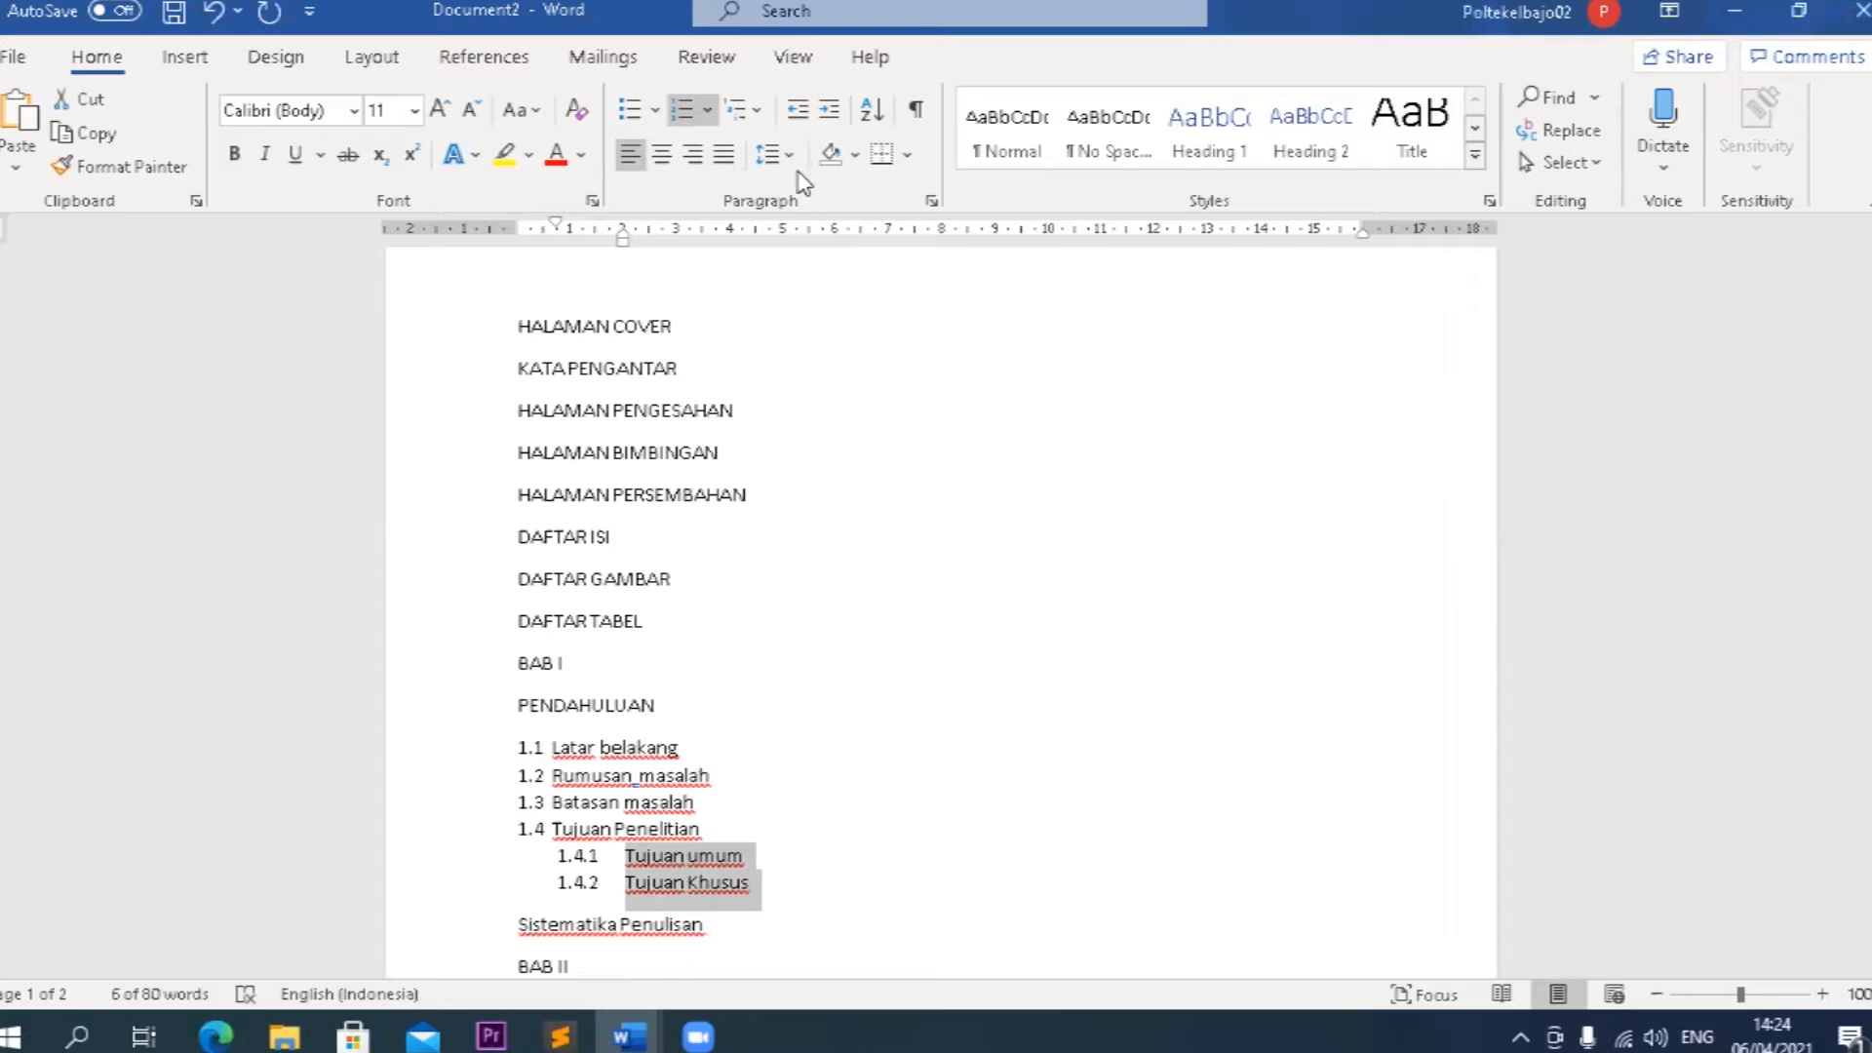
Hide the ruler and show it again.
left_click(794, 59)
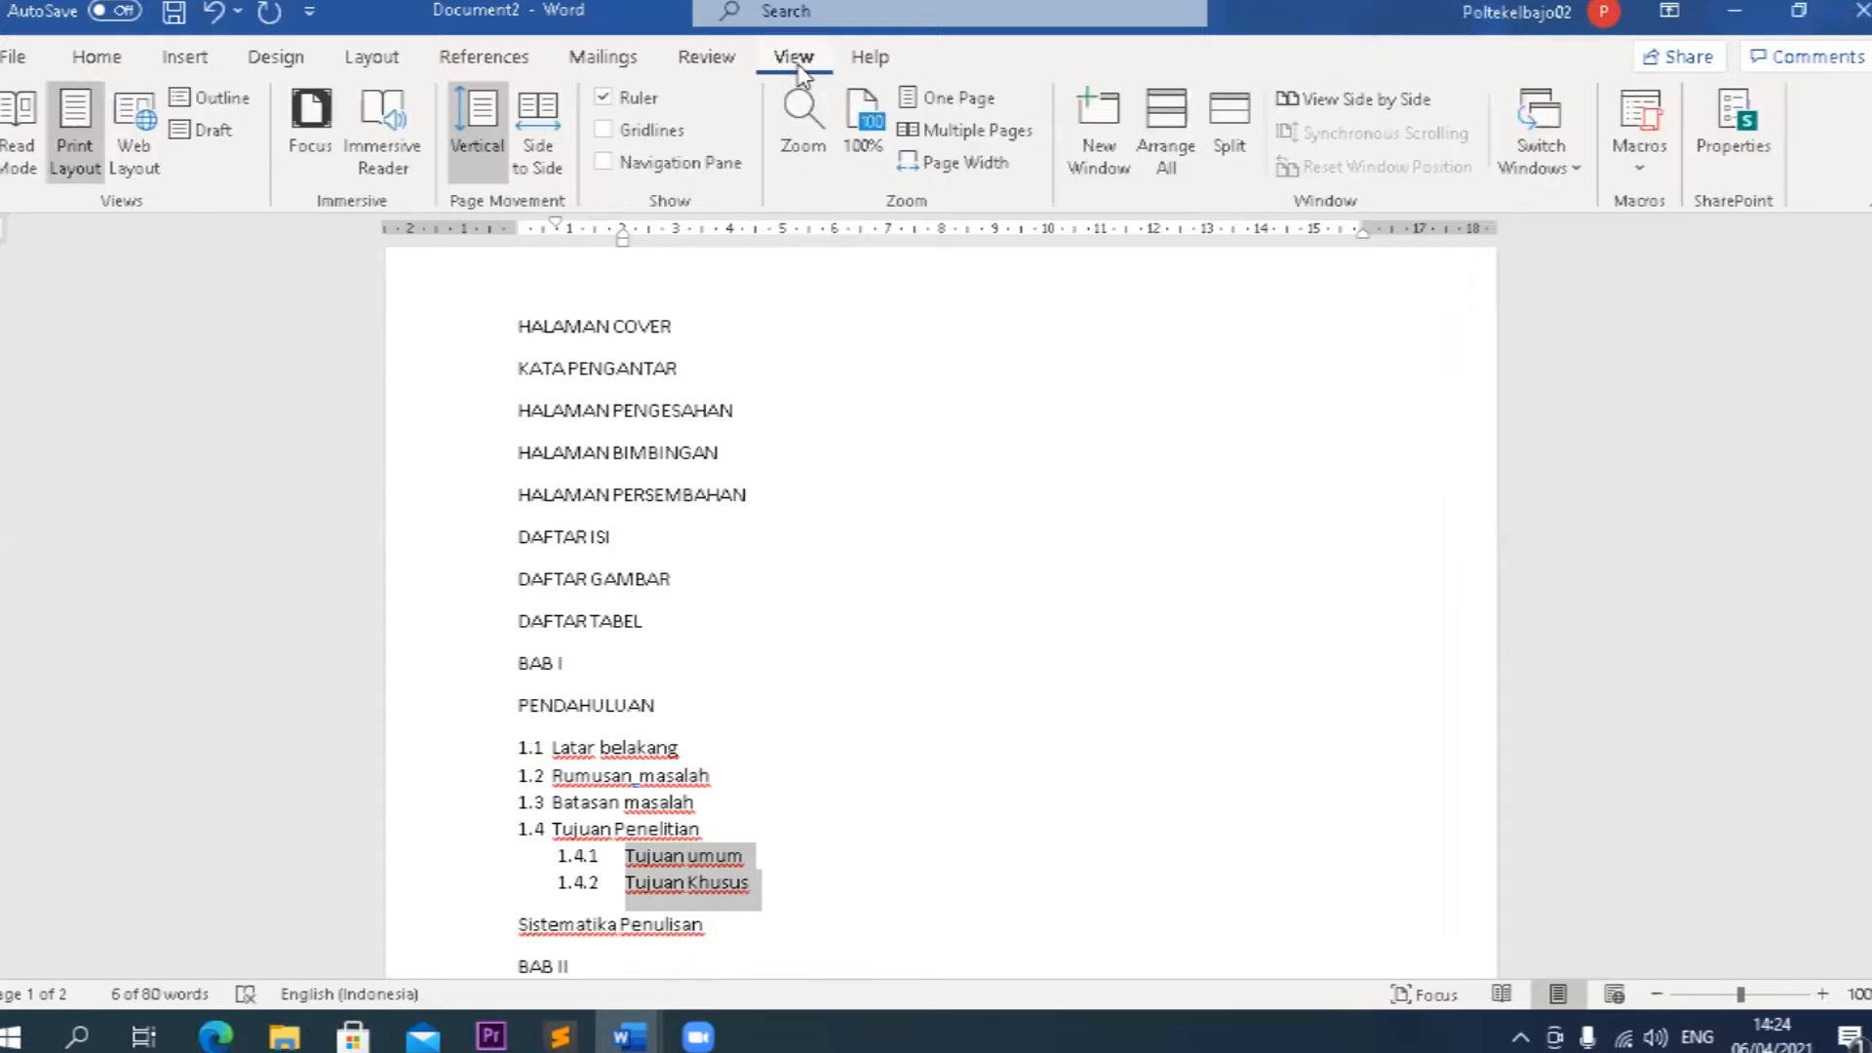
left_click(636, 99)
left_click(636, 98)
Try a smaller indent on the Tujuan umum entry alone.
left_click(624, 858)
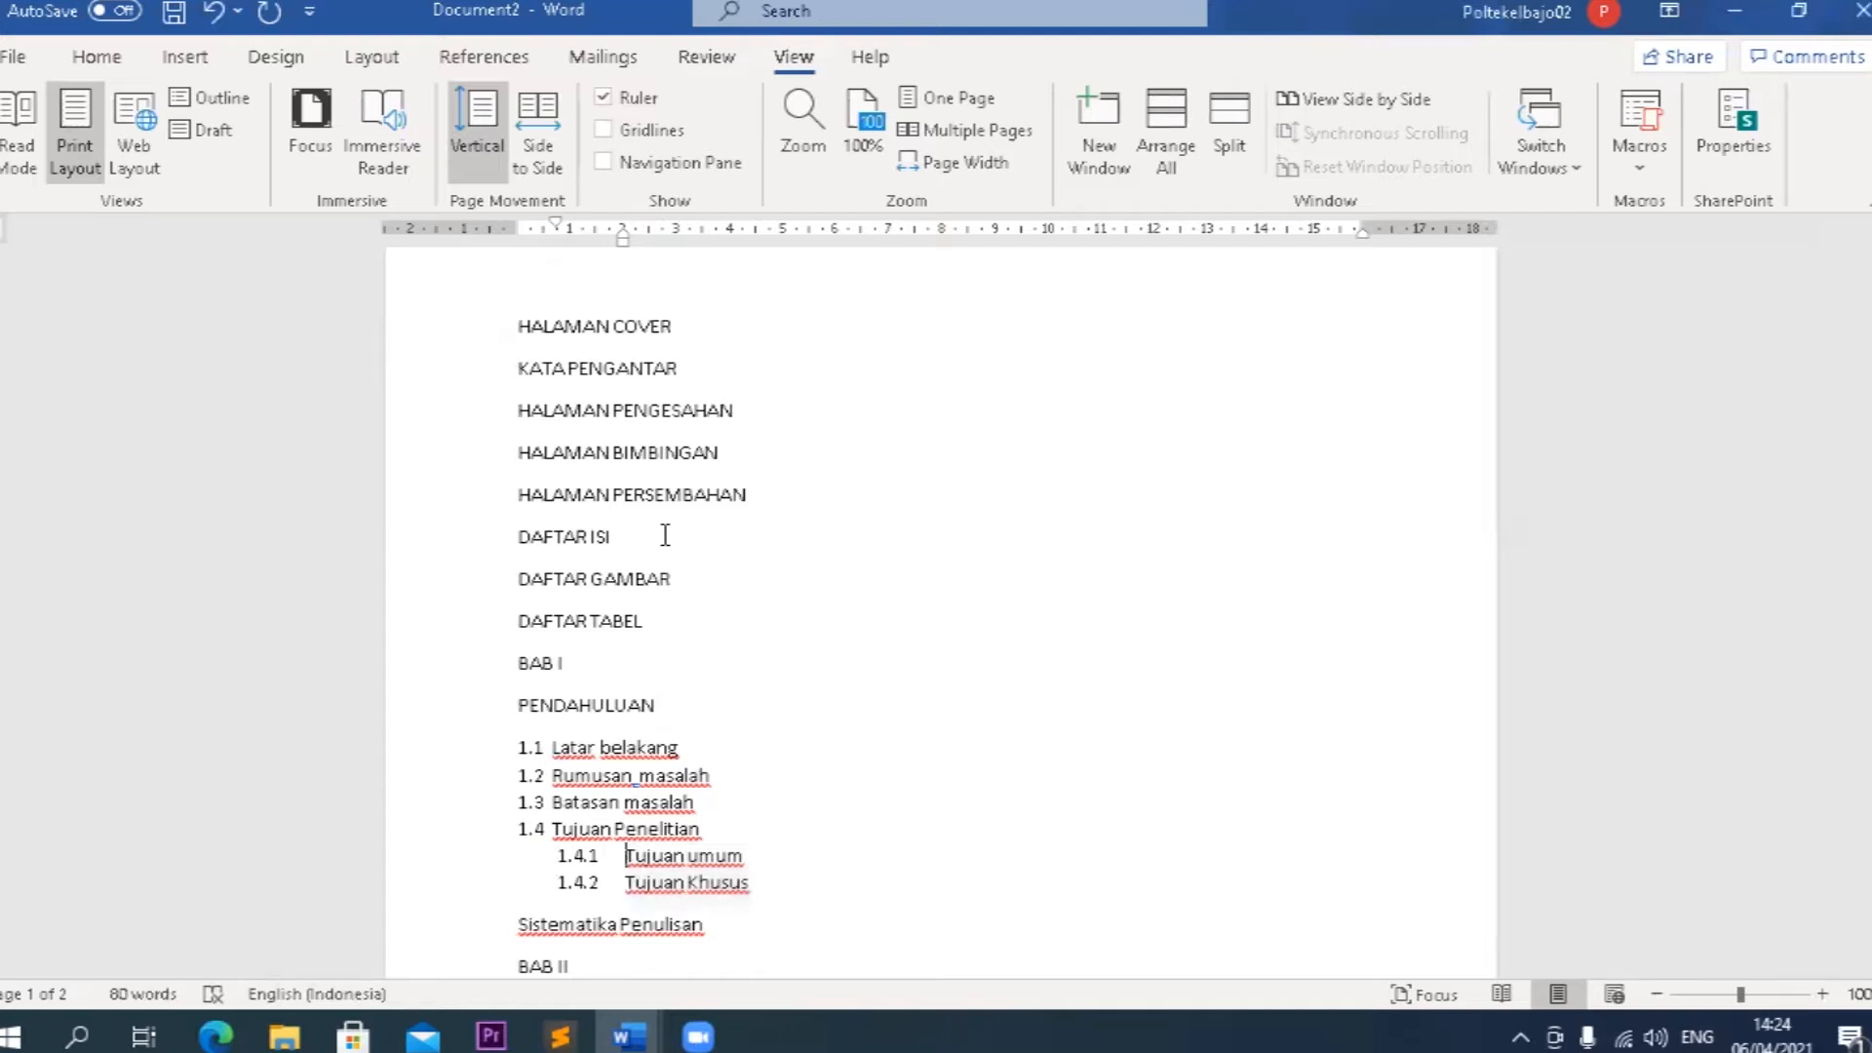
mouse_move(627, 233)
left_mouse_down()
mouse_move(632, 260)
mouse_move(572, 220)
left_mouse_up()
key("ctrl+z")
Narrow the gap after the numbers 1.4.1 and 1.4.2 so both entries' text starts at about 1.75 cm.
left_click_drag(758, 883, 670, 865)
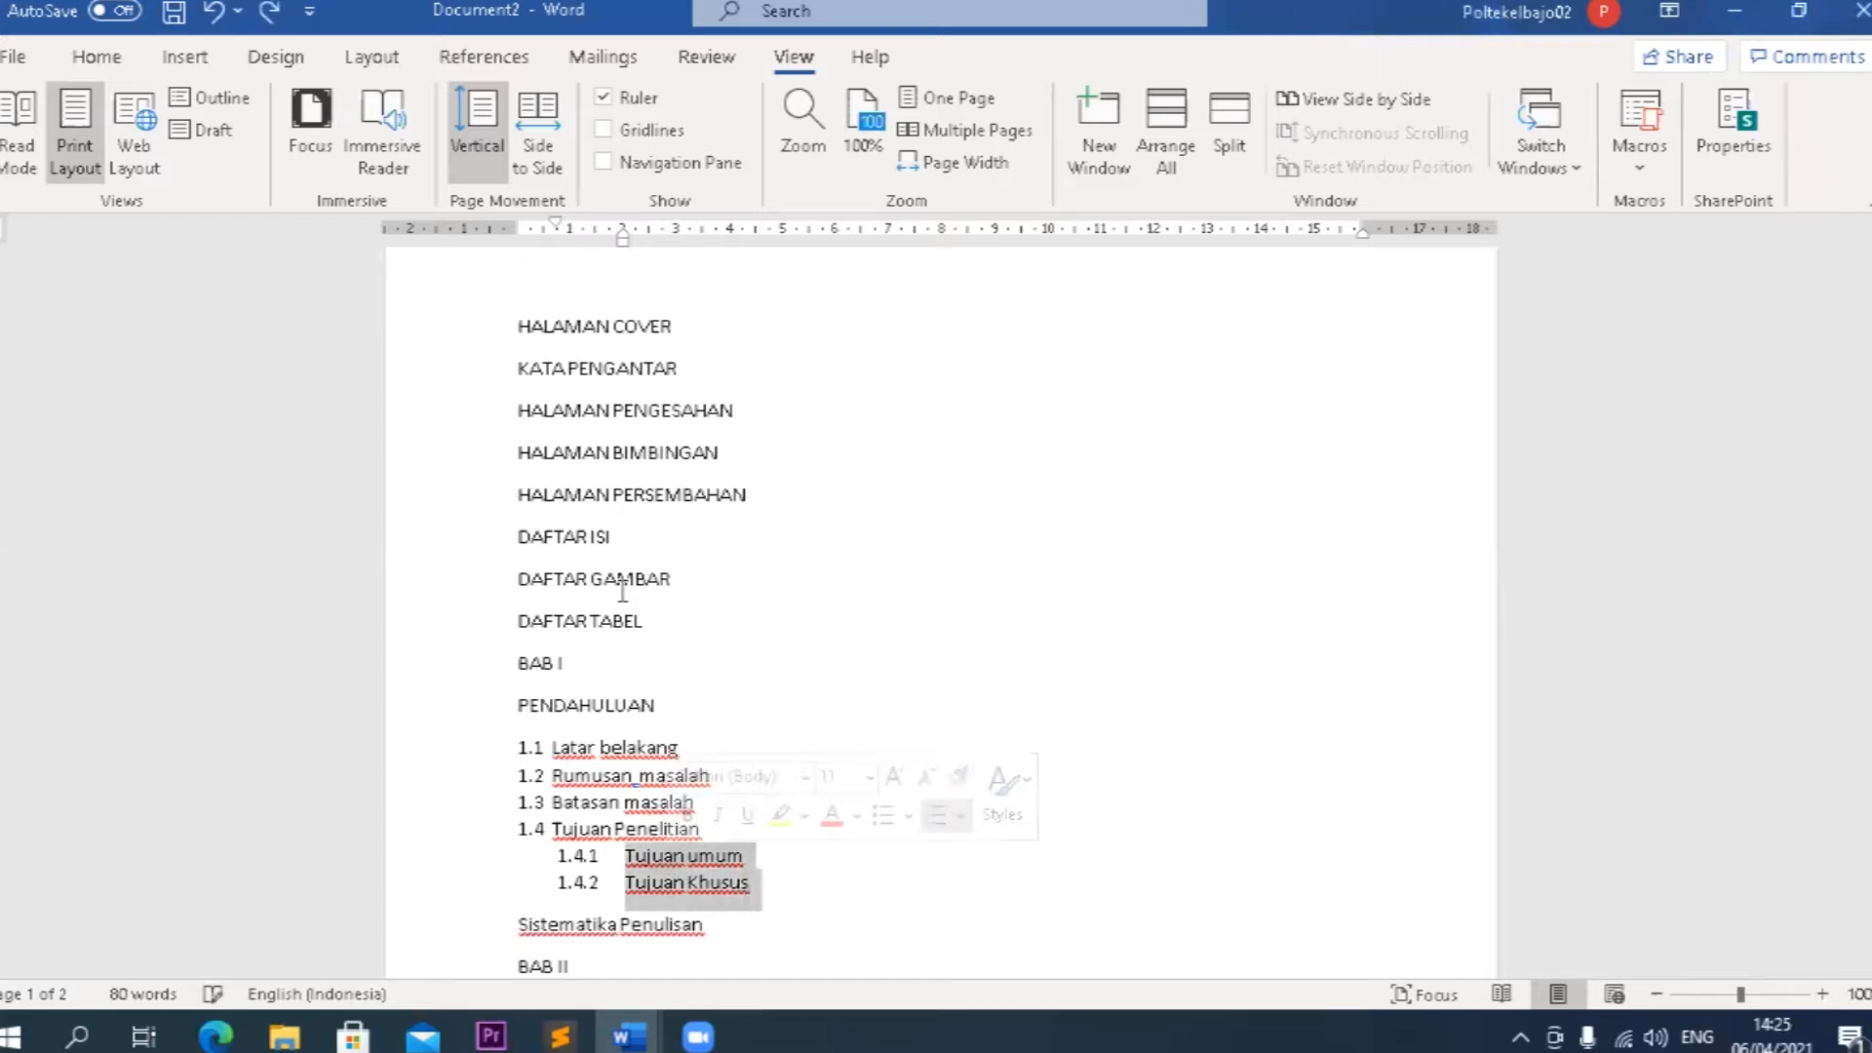
mouse_move(558, 223)
left_mouse_down()
mouse_move(618, 241)
mouse_move(557, 226)
left_mouse_up()
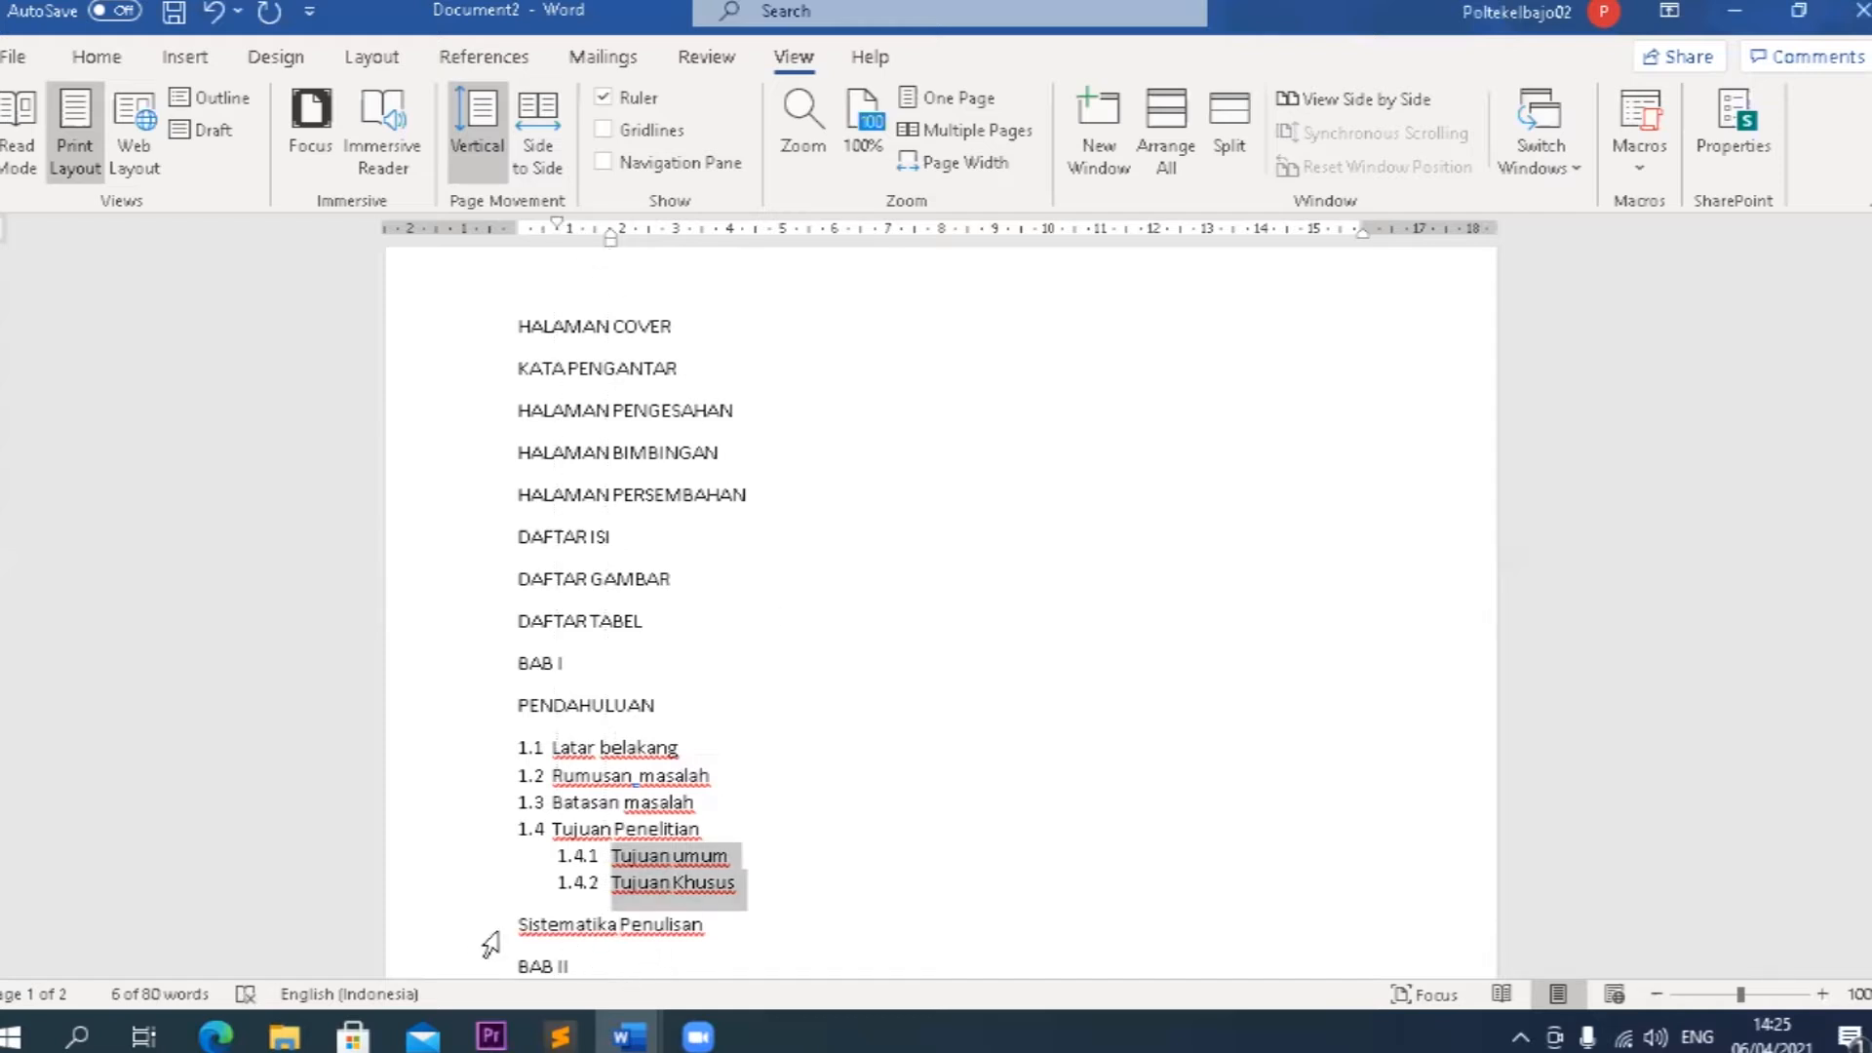
Copy the numbering format of Tujuan Penelitian onto Sistematika Penulisan so it is numbered 1.5.
left_click(549, 921)
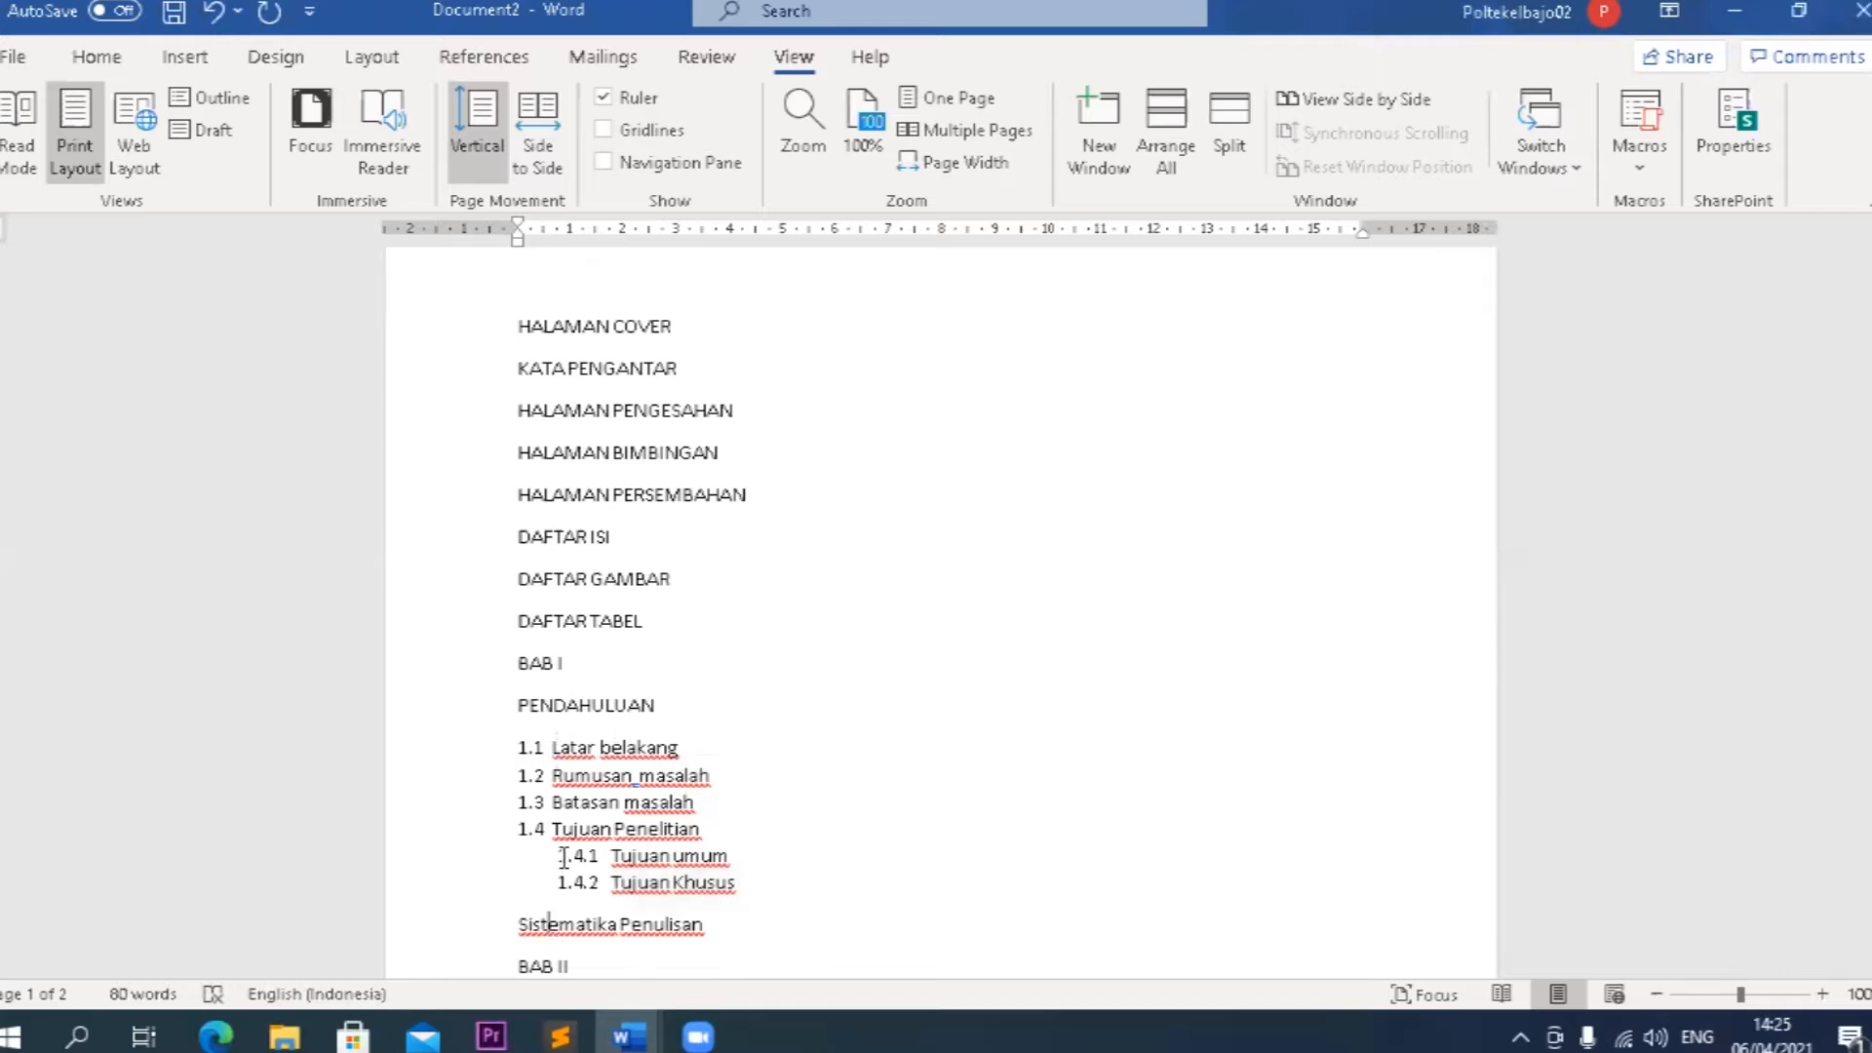
left_click(553, 826)
left_click(84, 59)
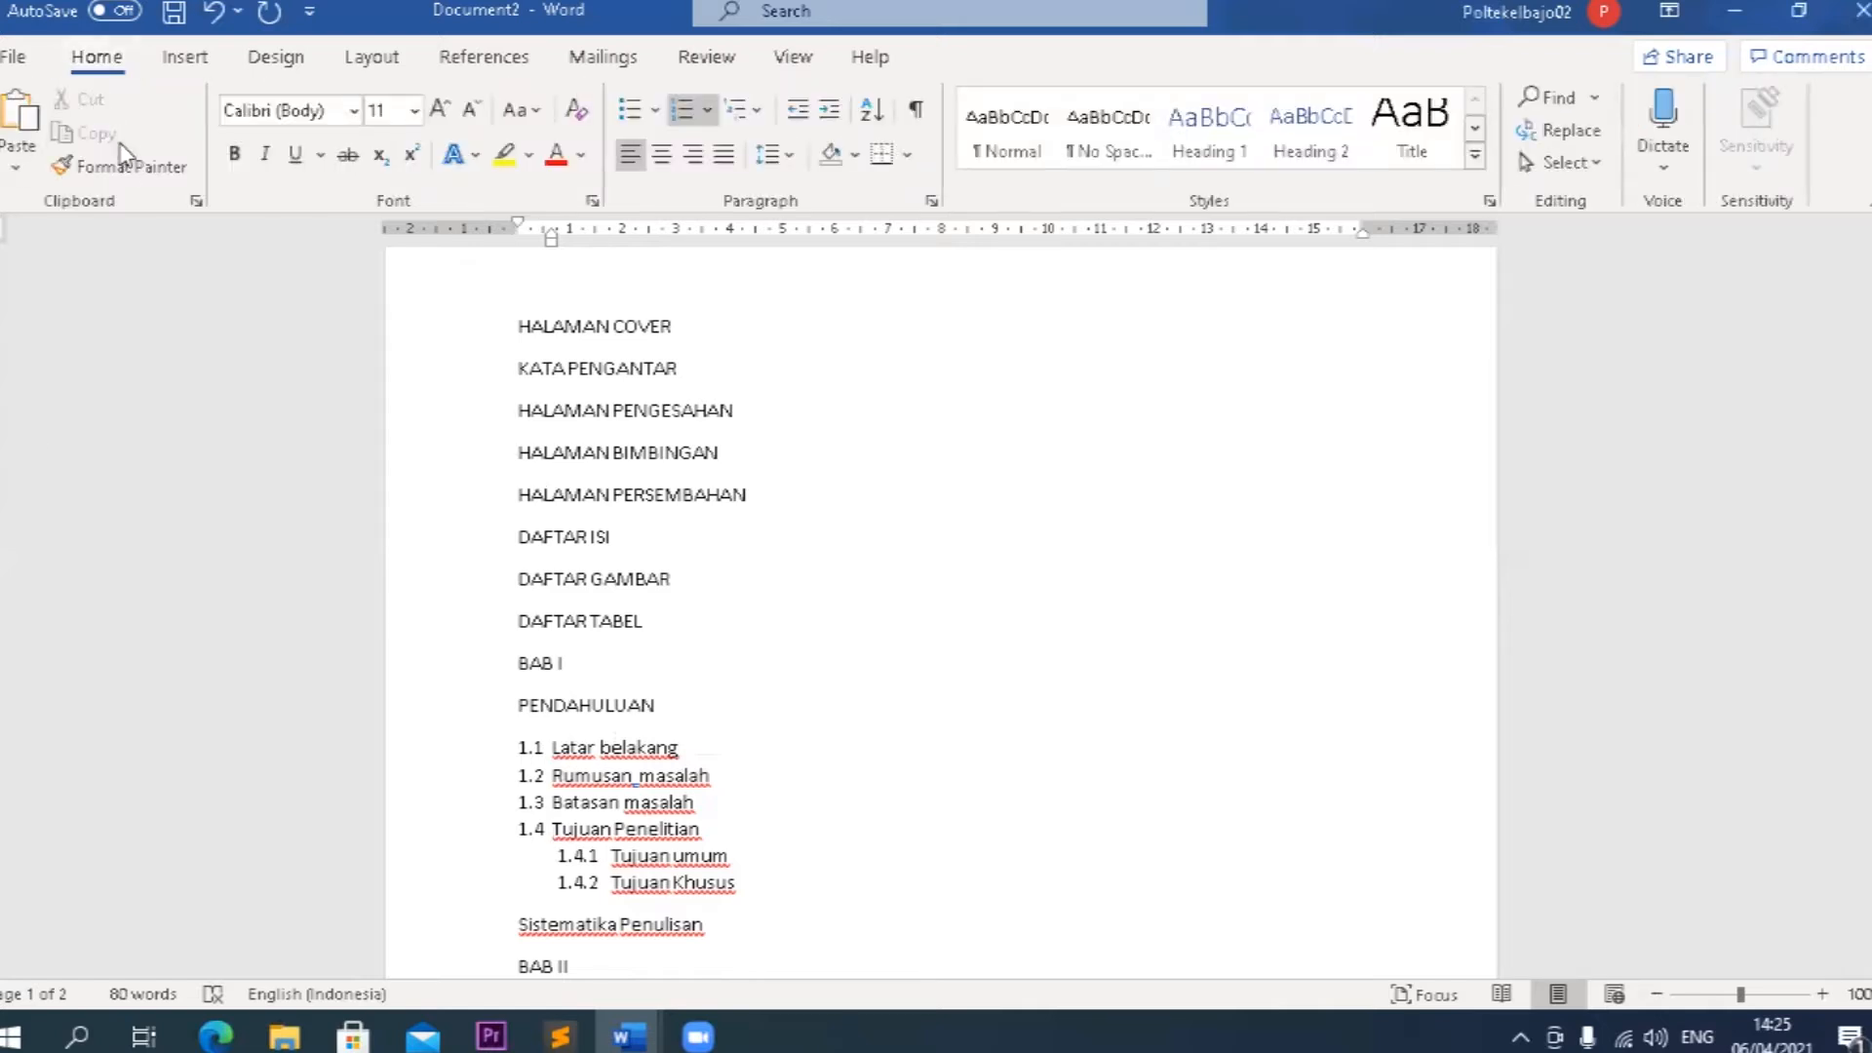
left_click(122, 168)
left_click(585, 928)
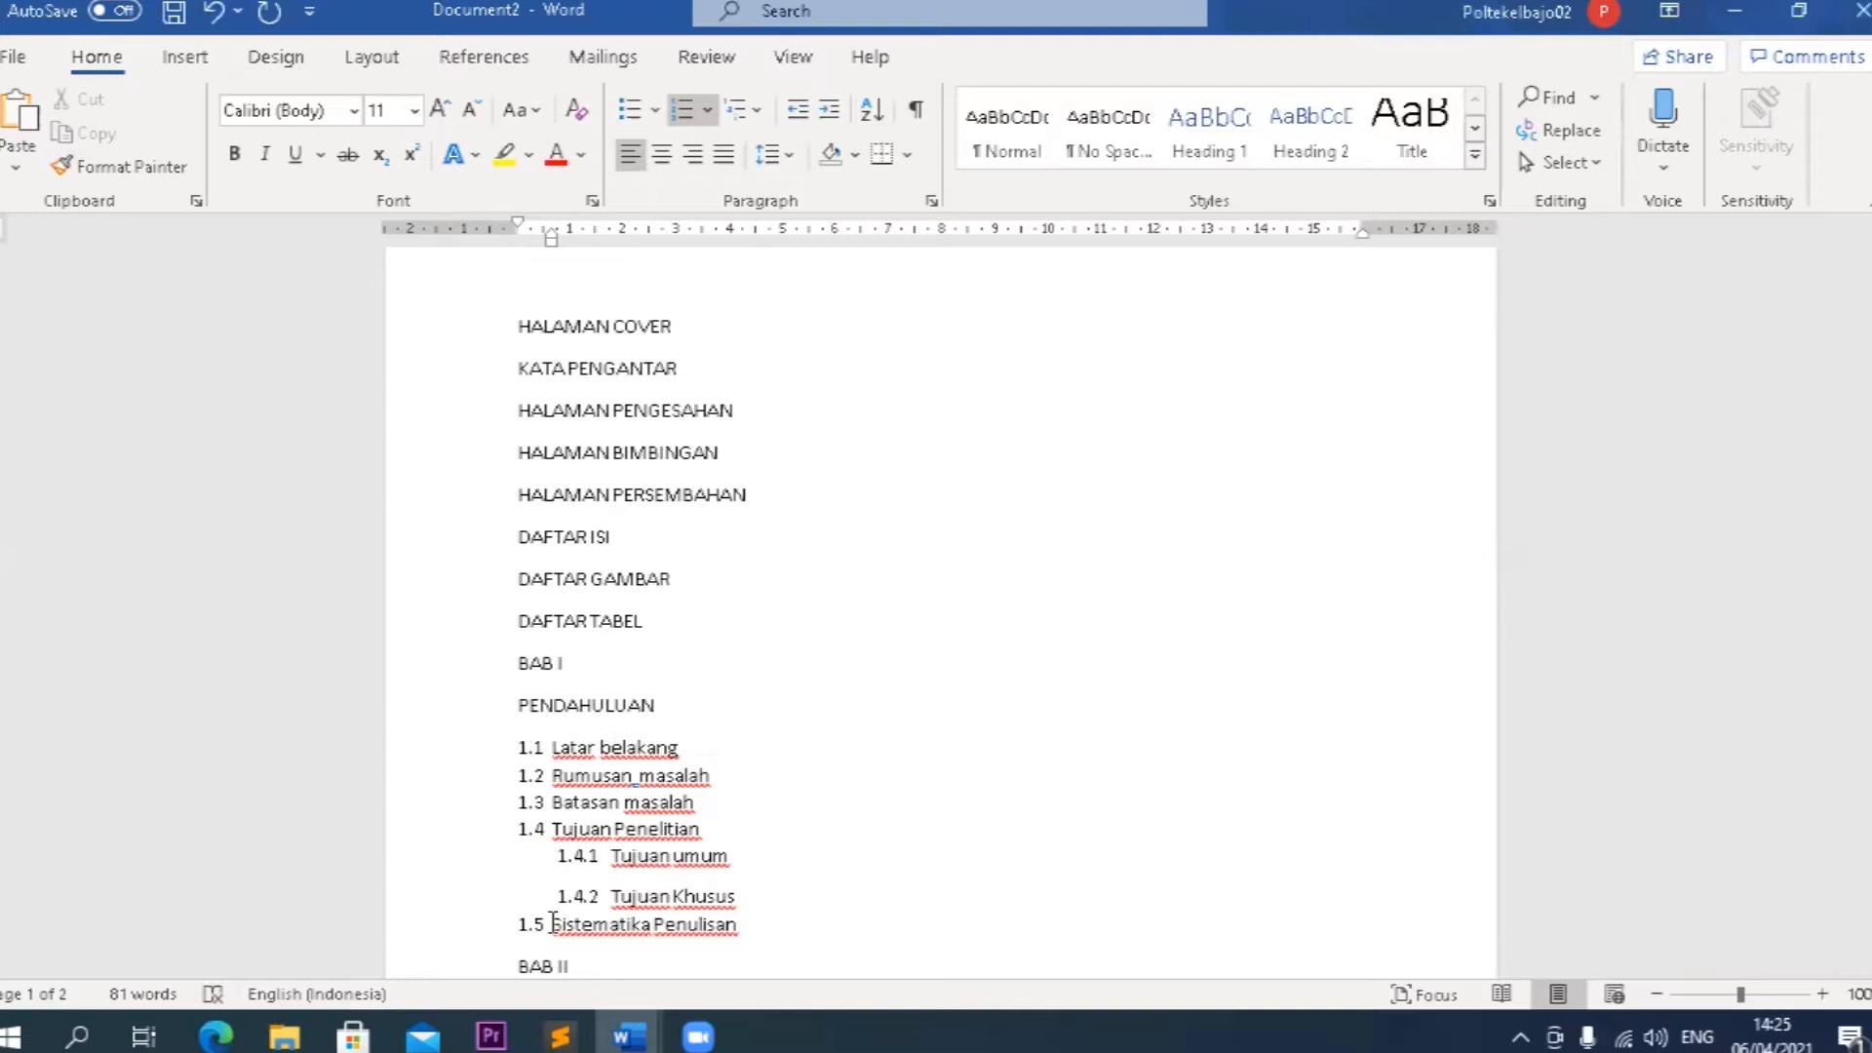
Add an unnumbered body line directly below the Latar belakang heading.
scroll(693, 879, "down", 5)
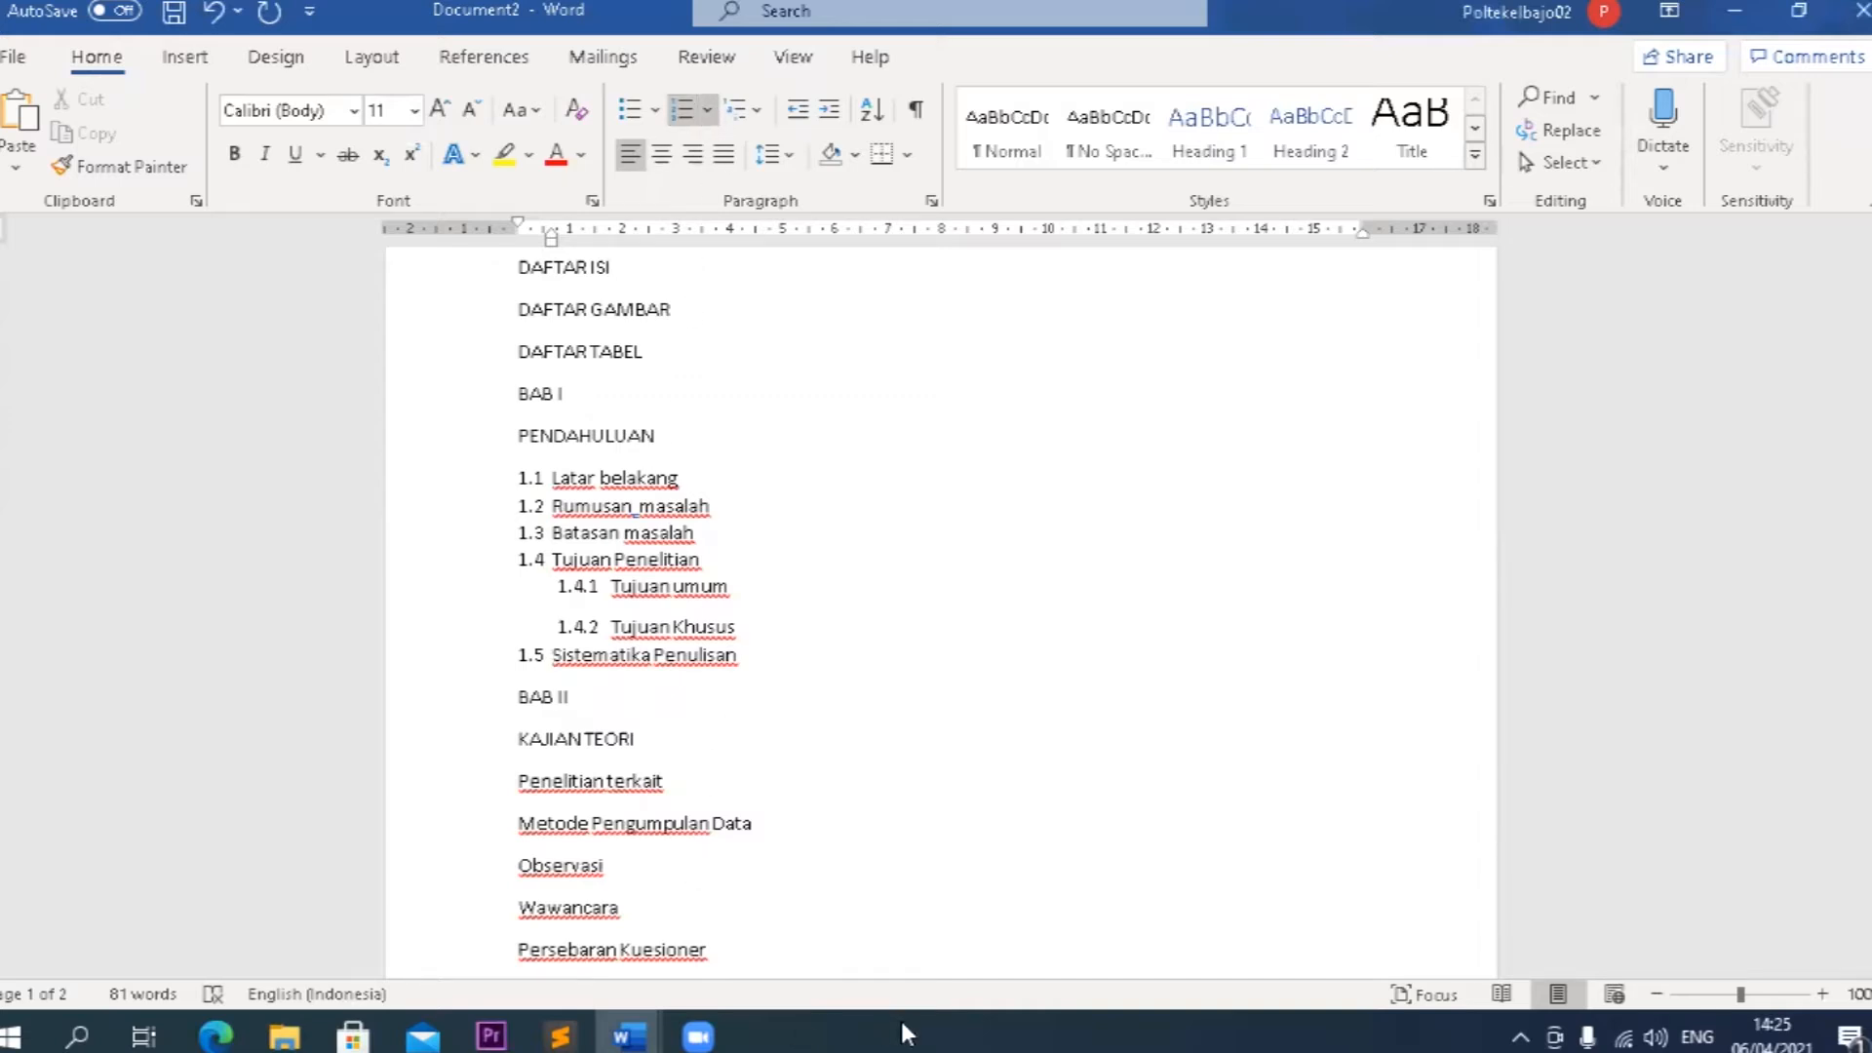
left_click(707, 481)
key("Return")
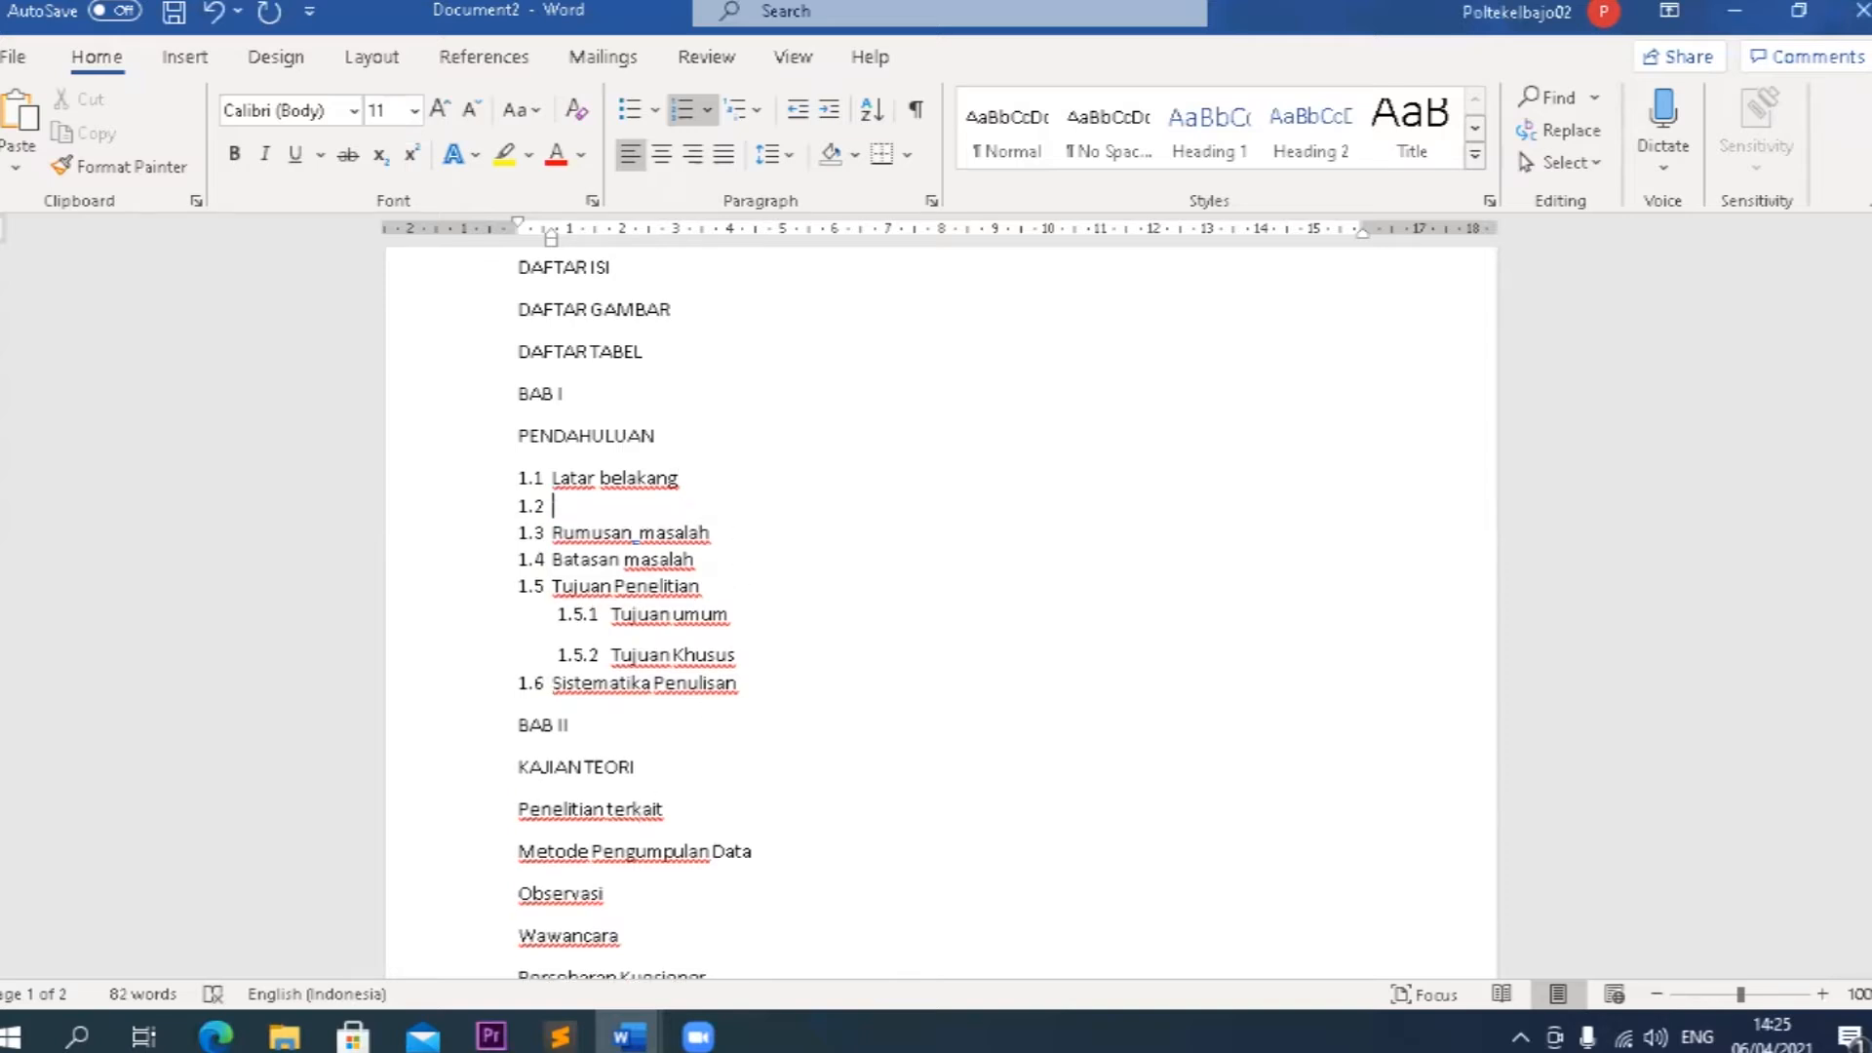
key("BackSpace")
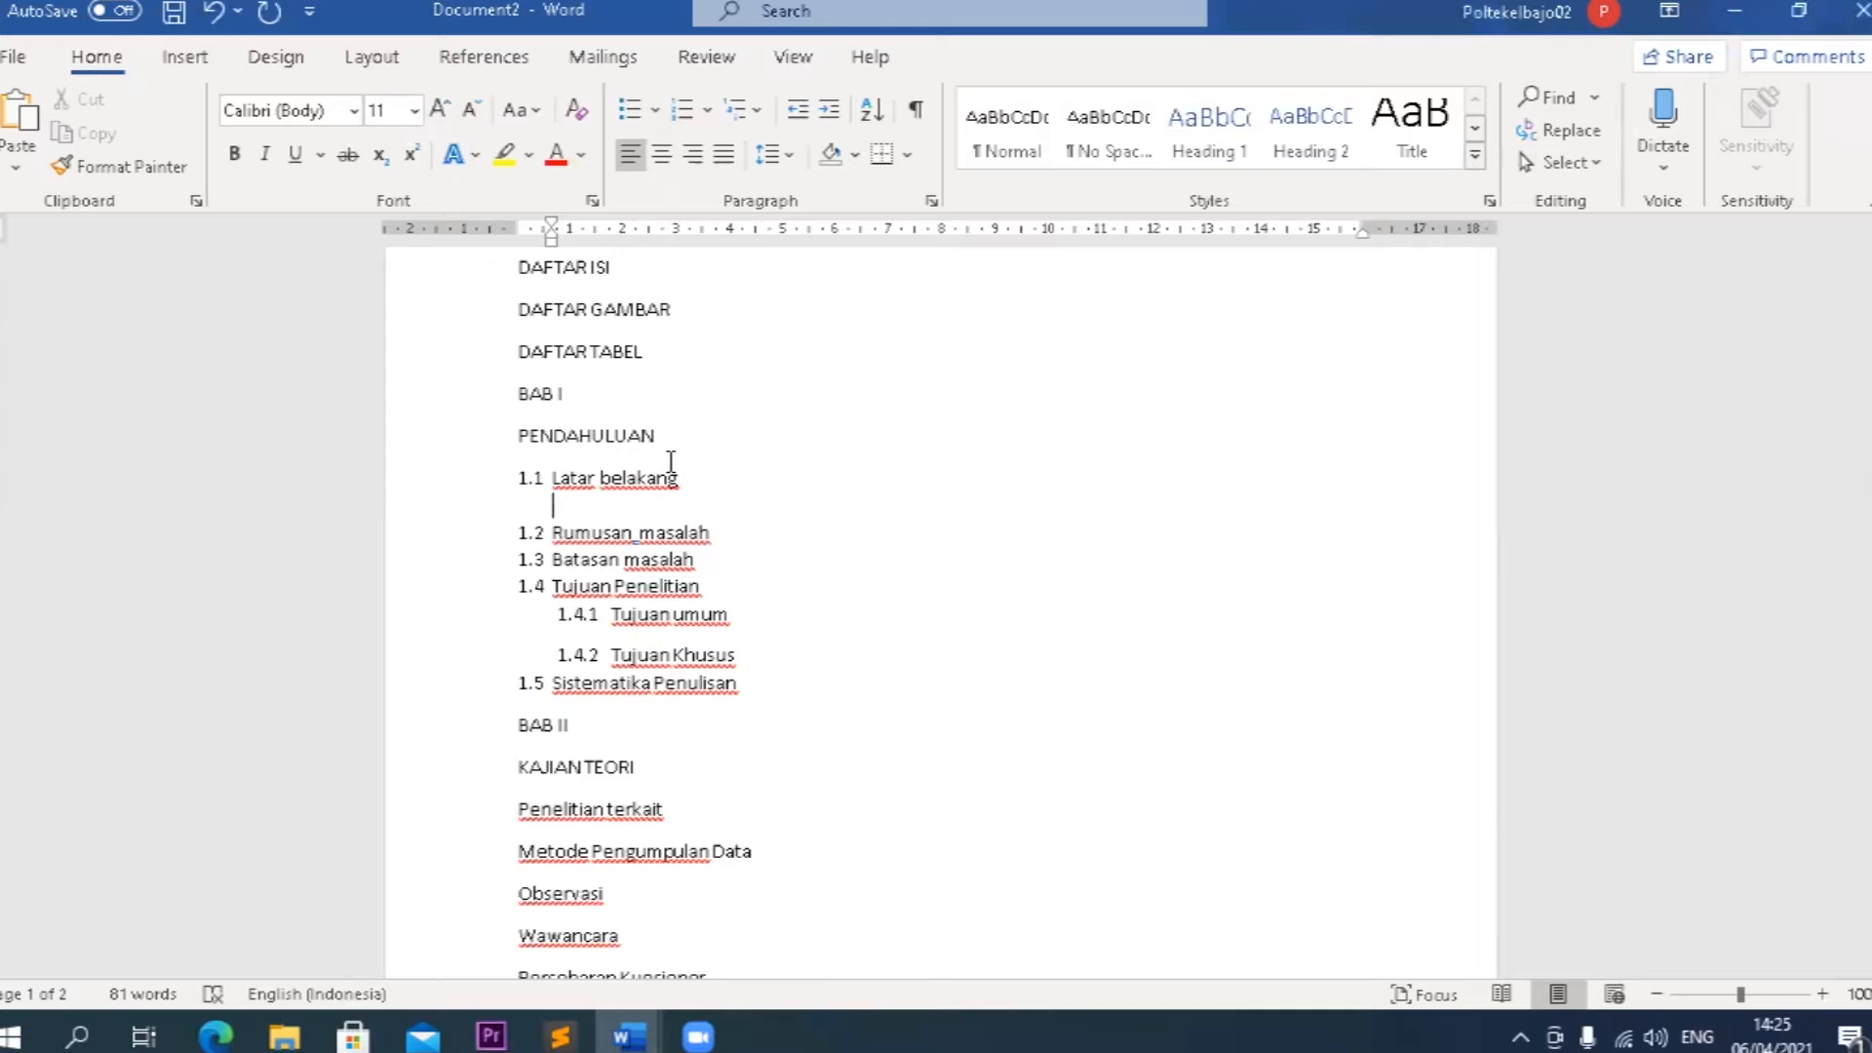
Enter the body text "Teknik Informatika adalah suatu jurusan yang sulit mislanya" on the line below the Latar belakang heading.
type("Teknik Informatika adal")
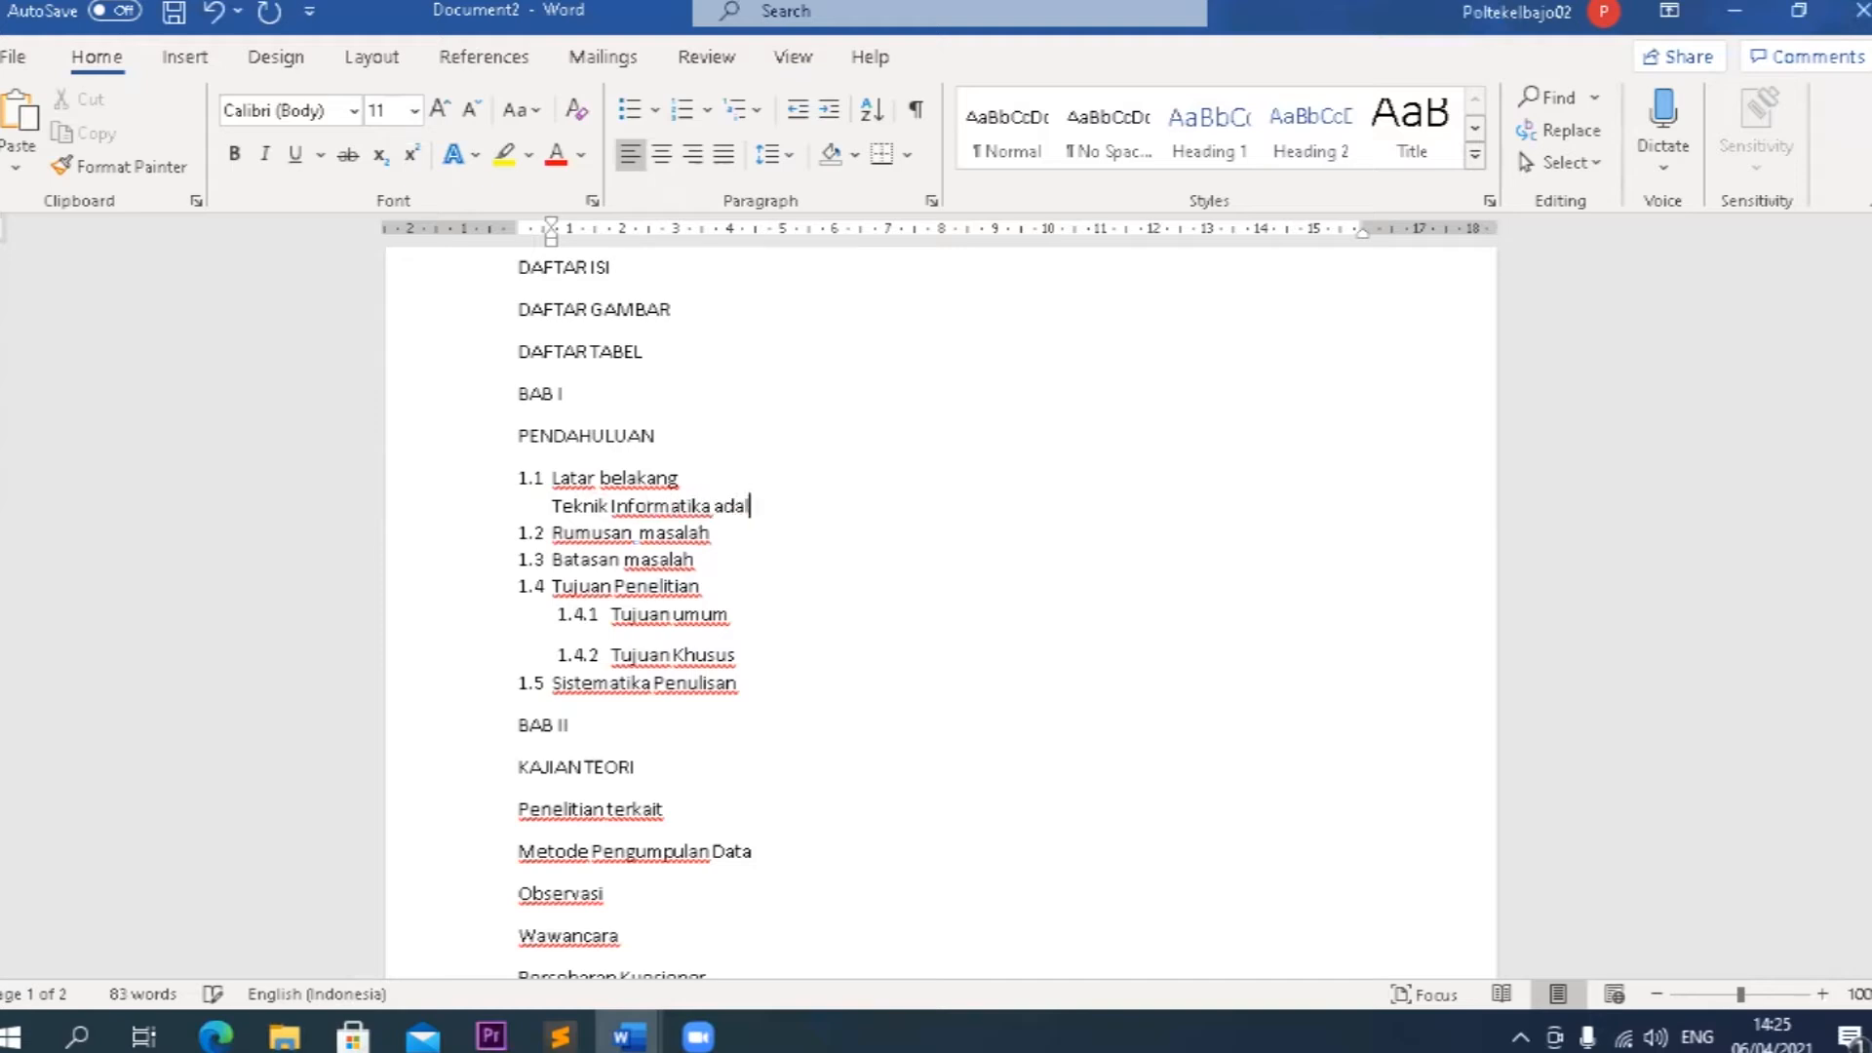
type("ah suatu jurusan yang")
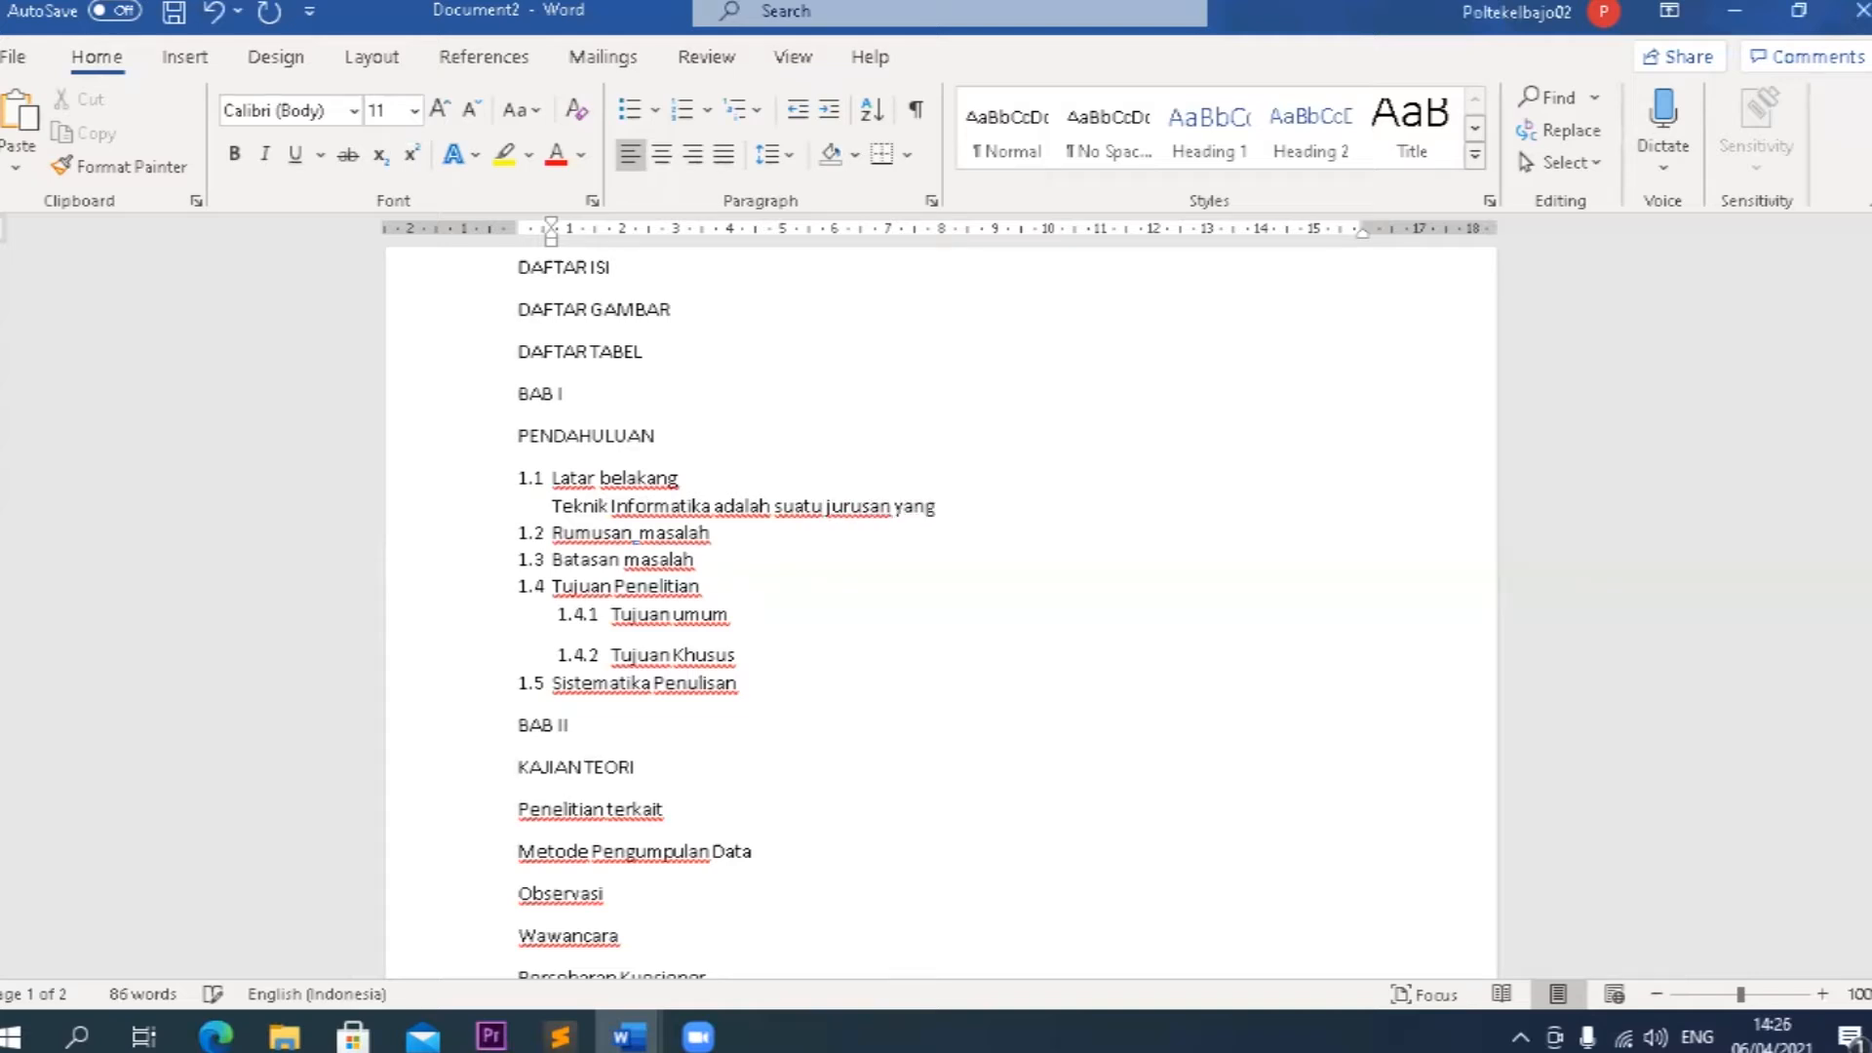
type(" sulit mislanya")
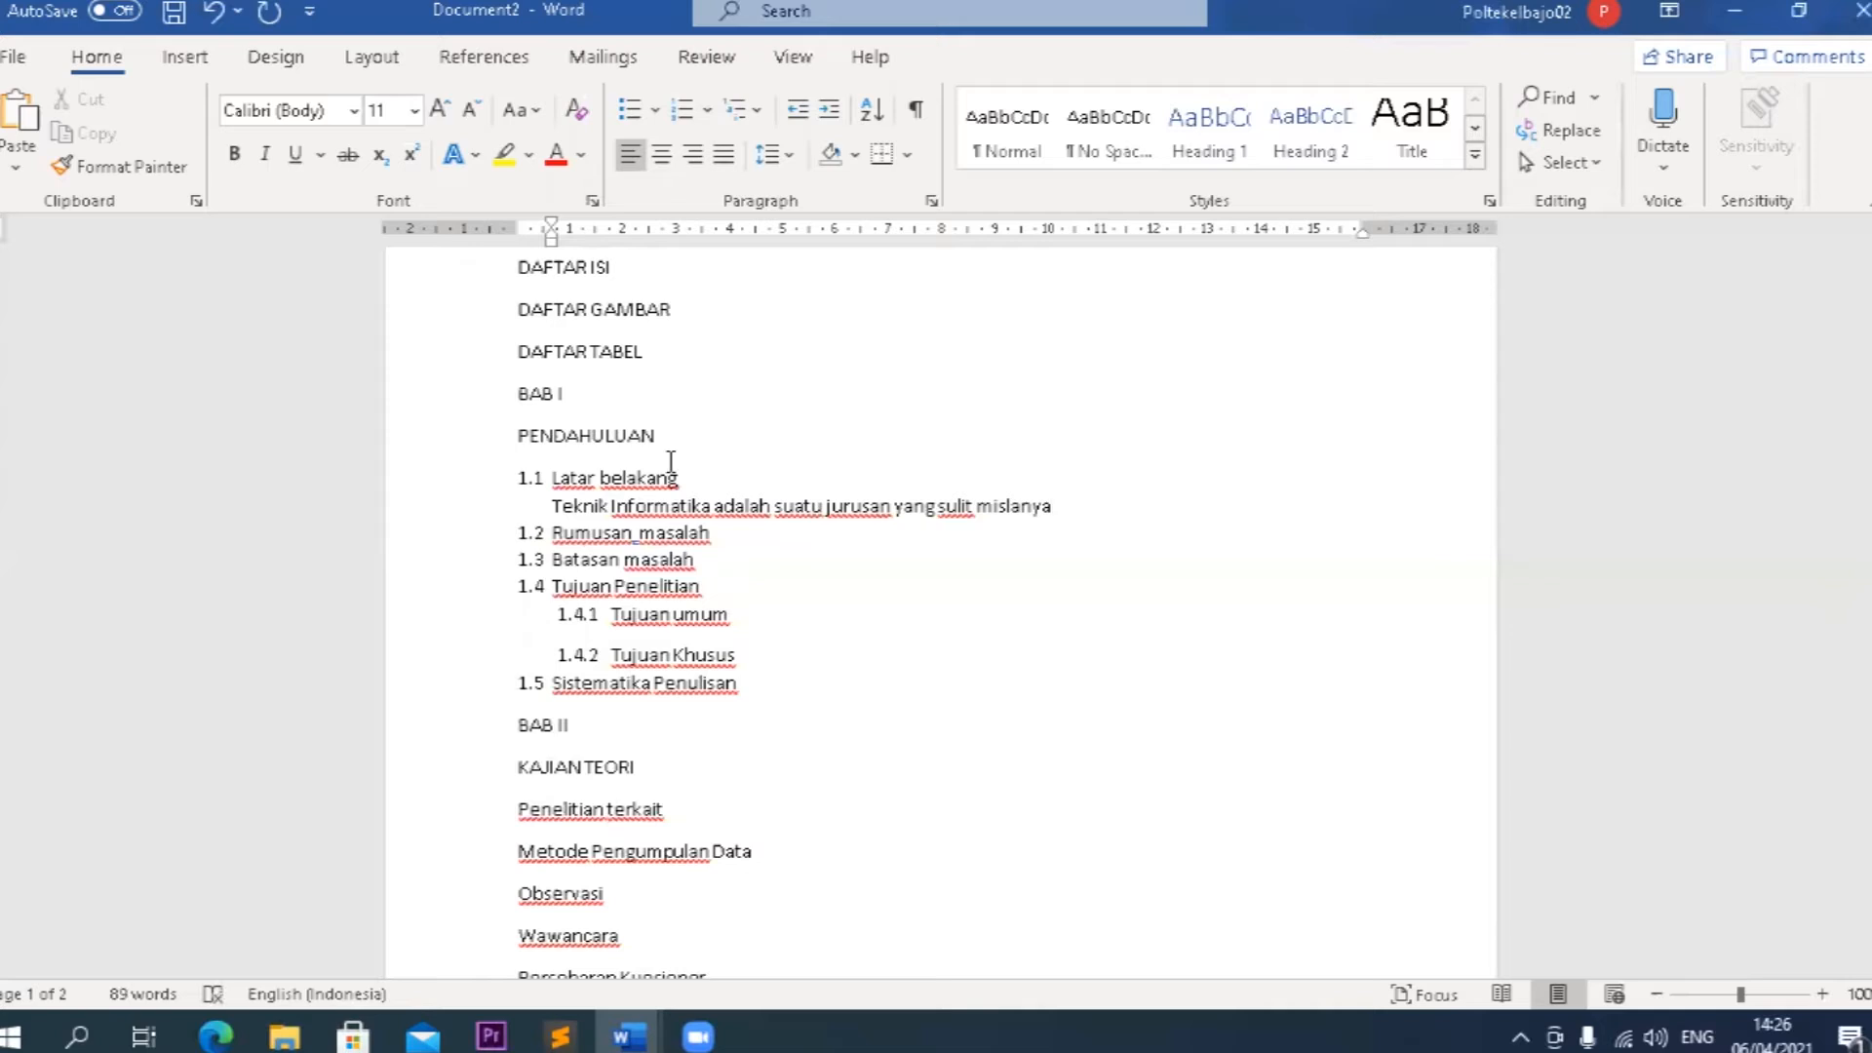
Delete the whole body text line below the Latar belakang heading, including the line itself.
key("shift+Home")
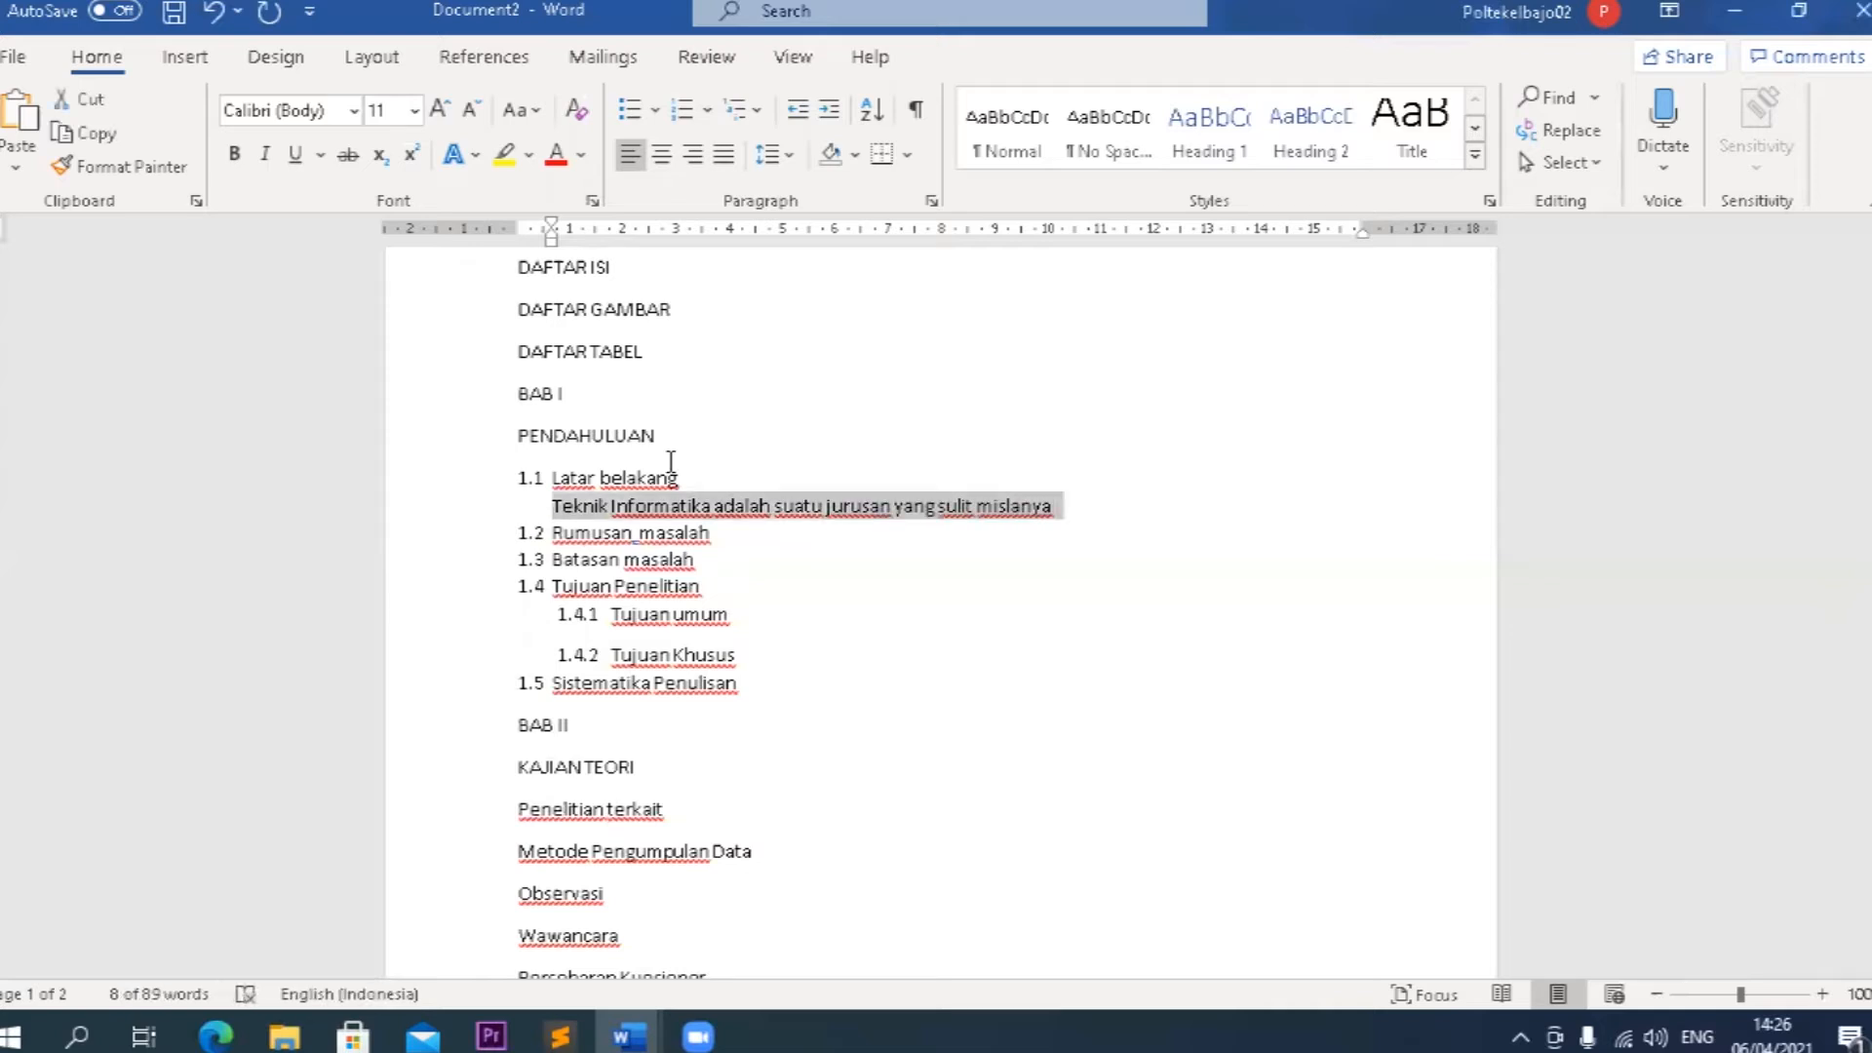
key("Delete")
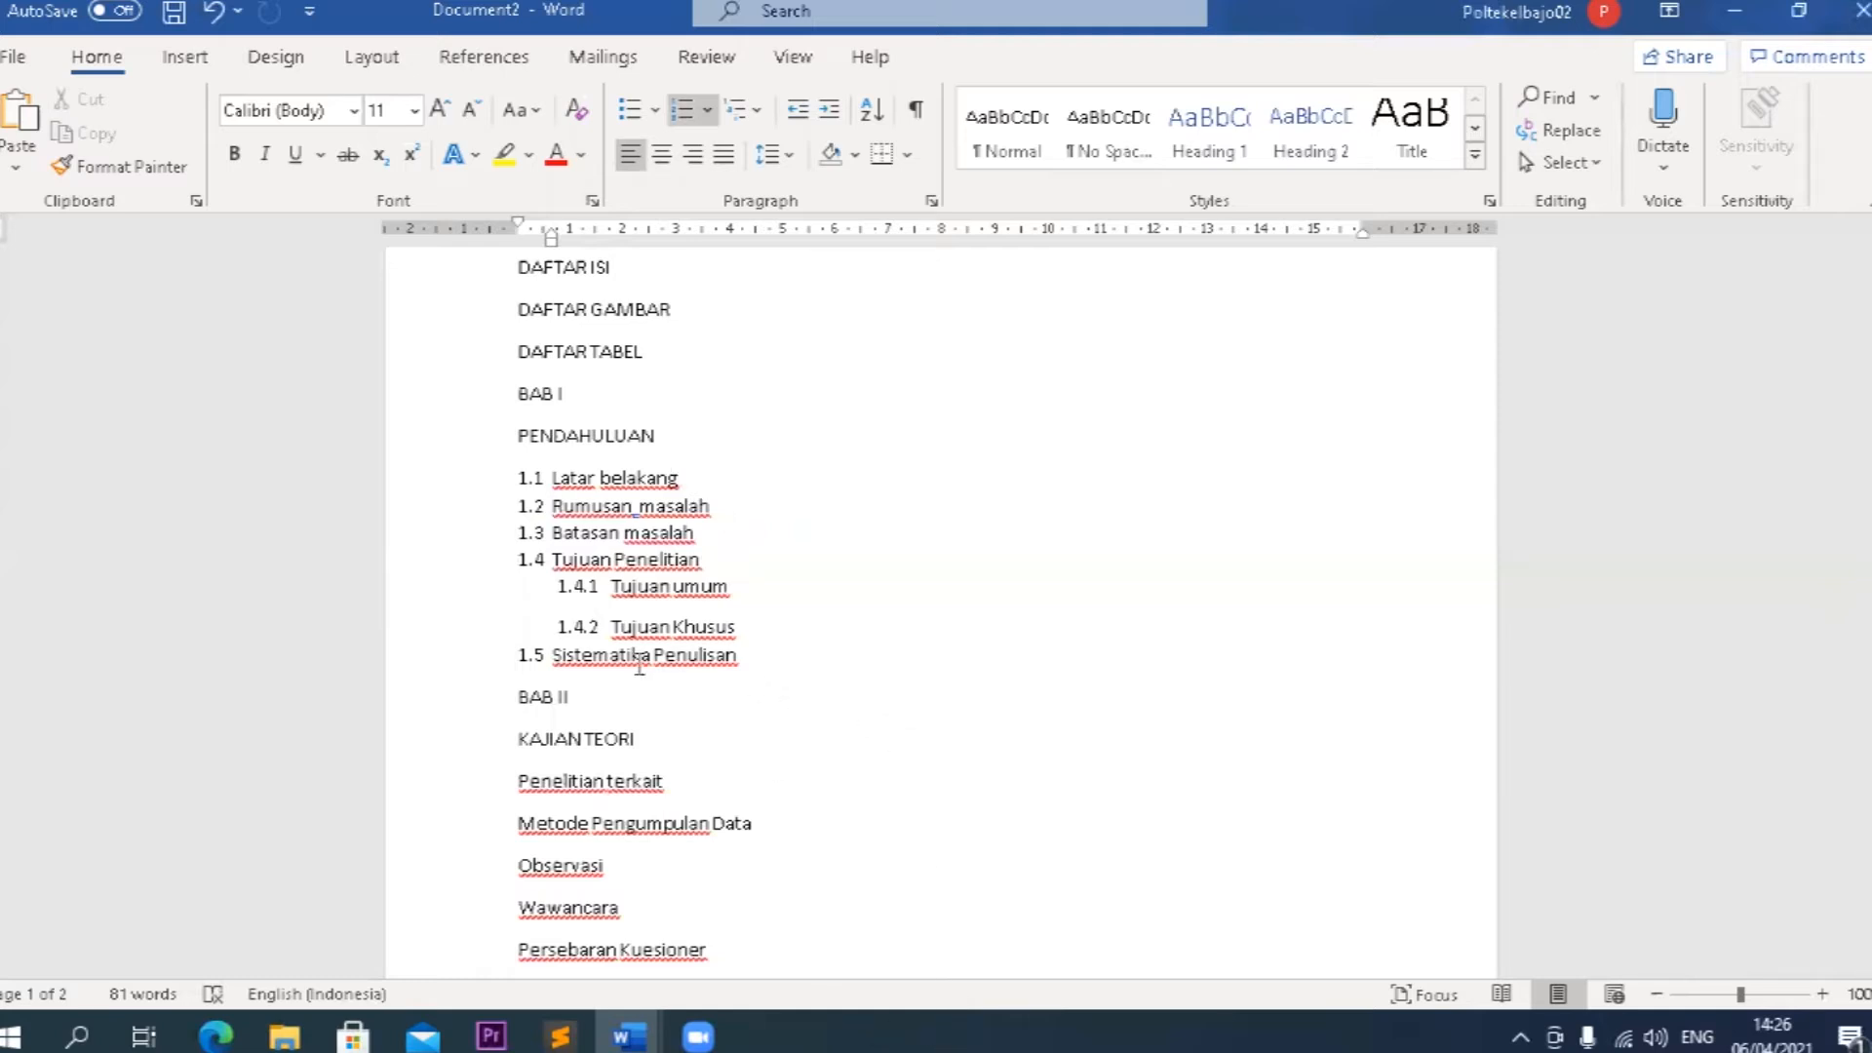
scroll(639, 663, "down", 1)
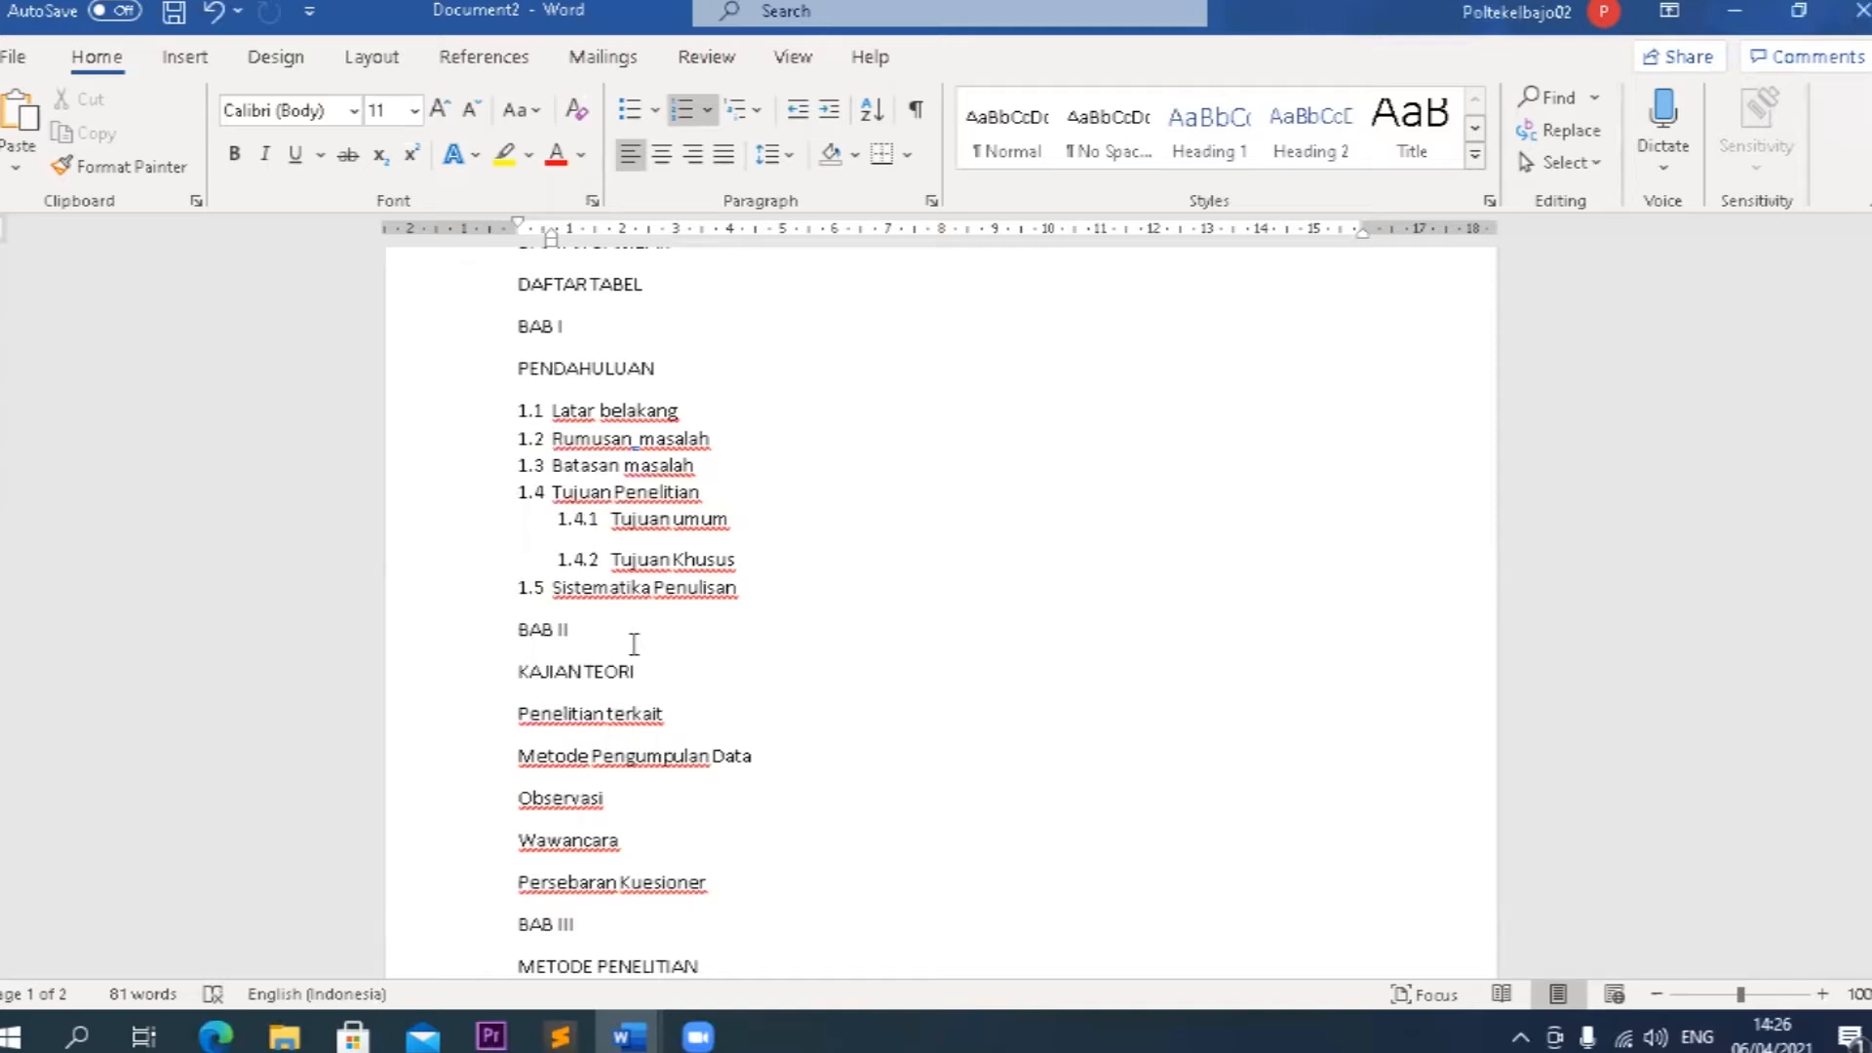
scroll(634, 643, "up", 1)
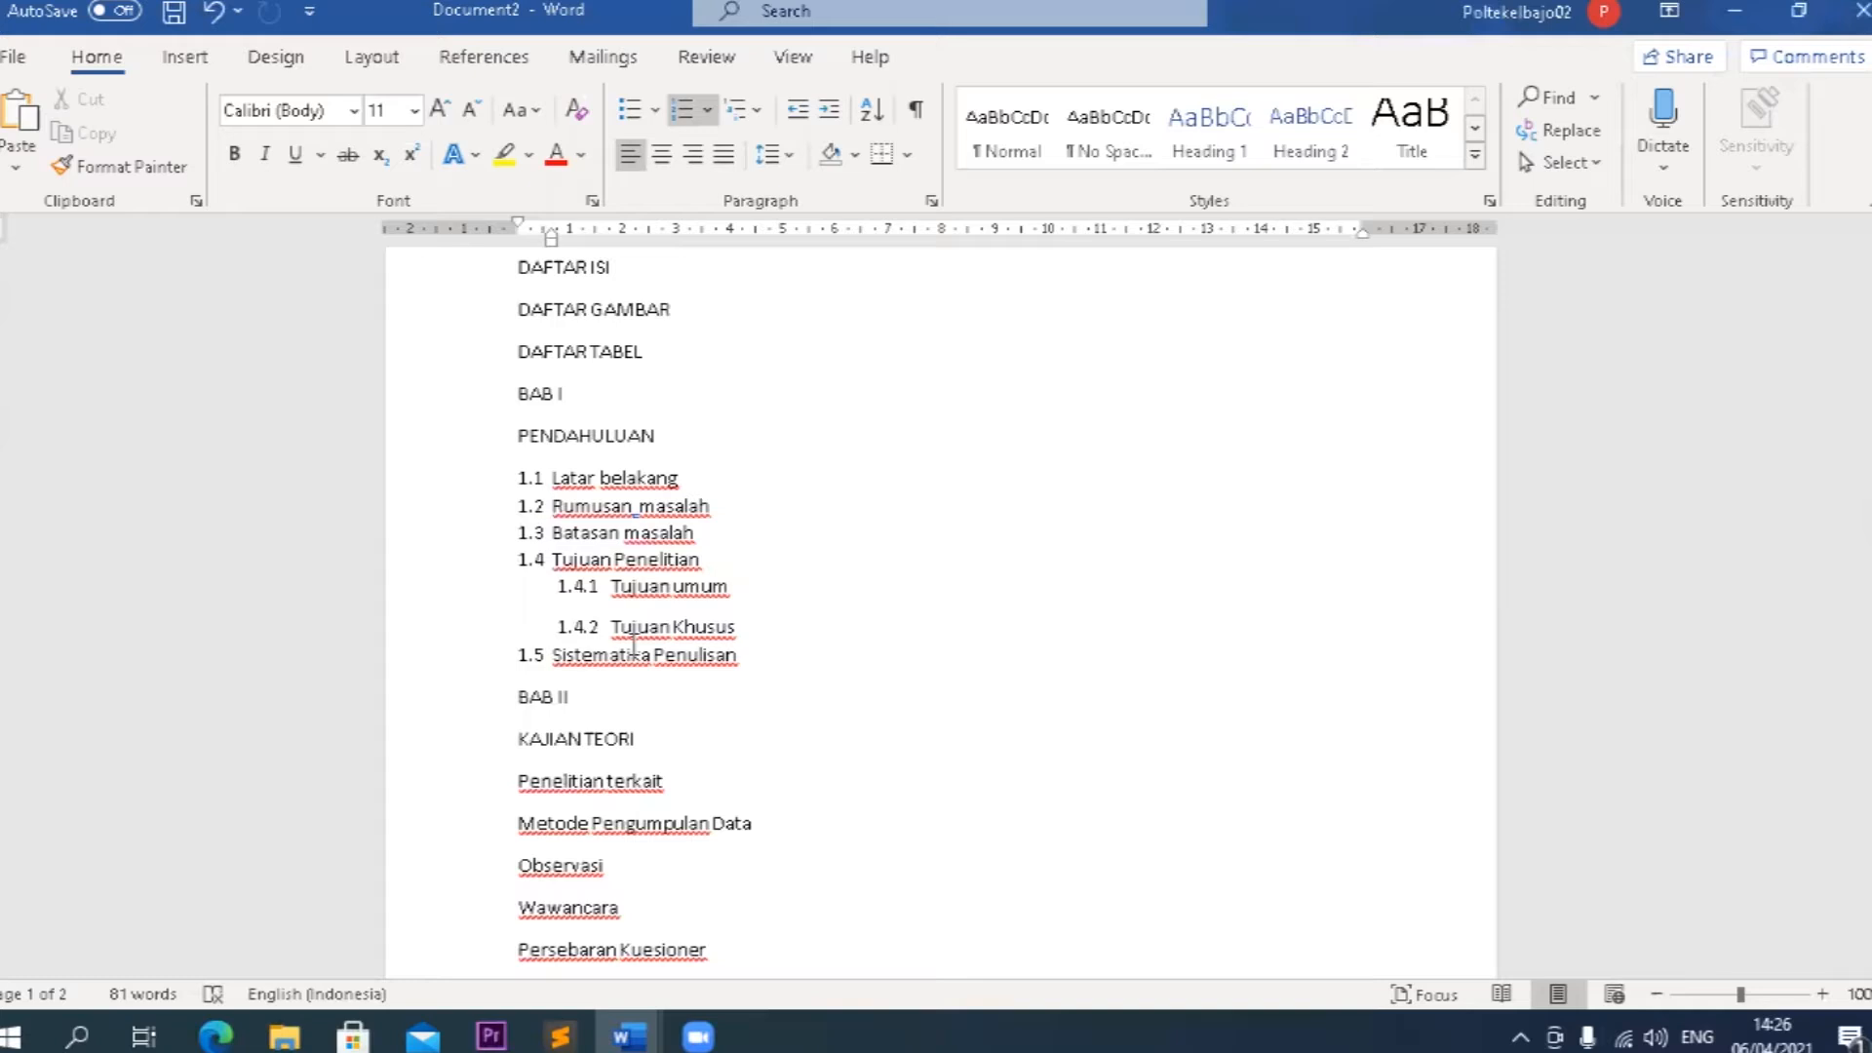
scroll(634, 646, "down", 2)
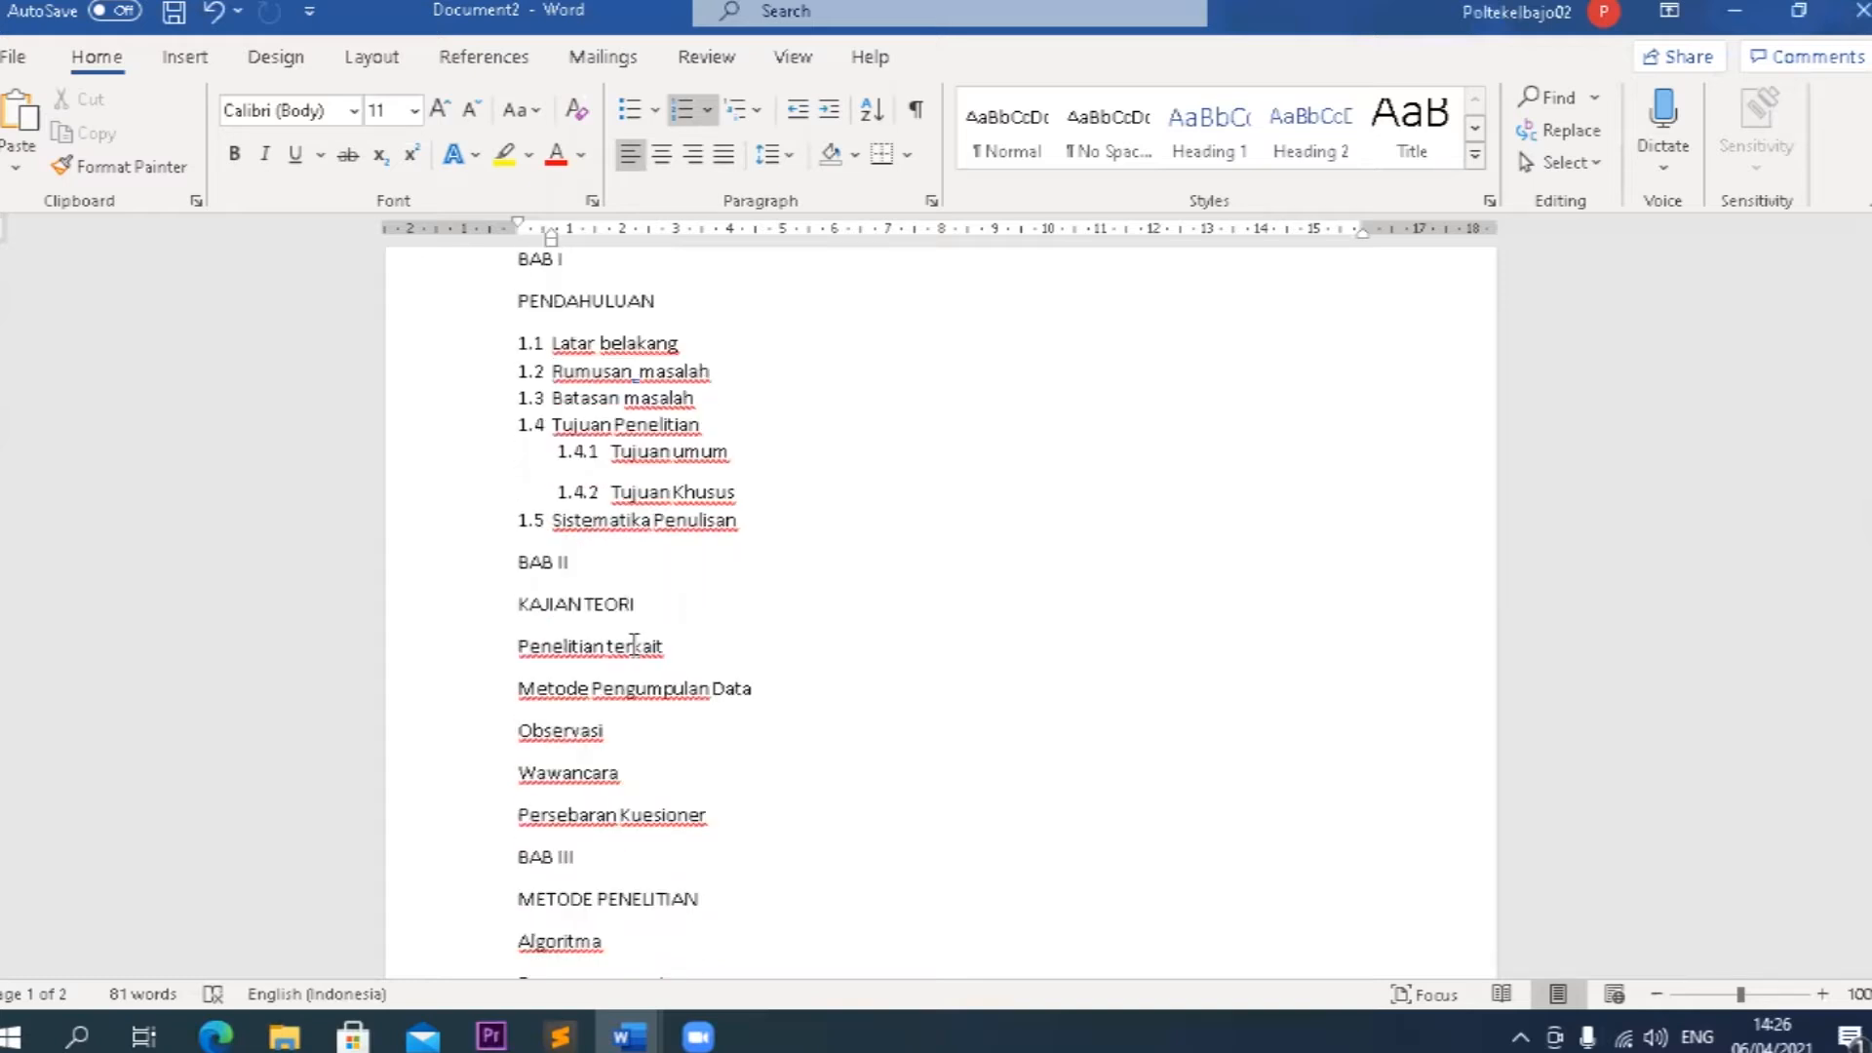
scroll(634, 644, "up", 1)
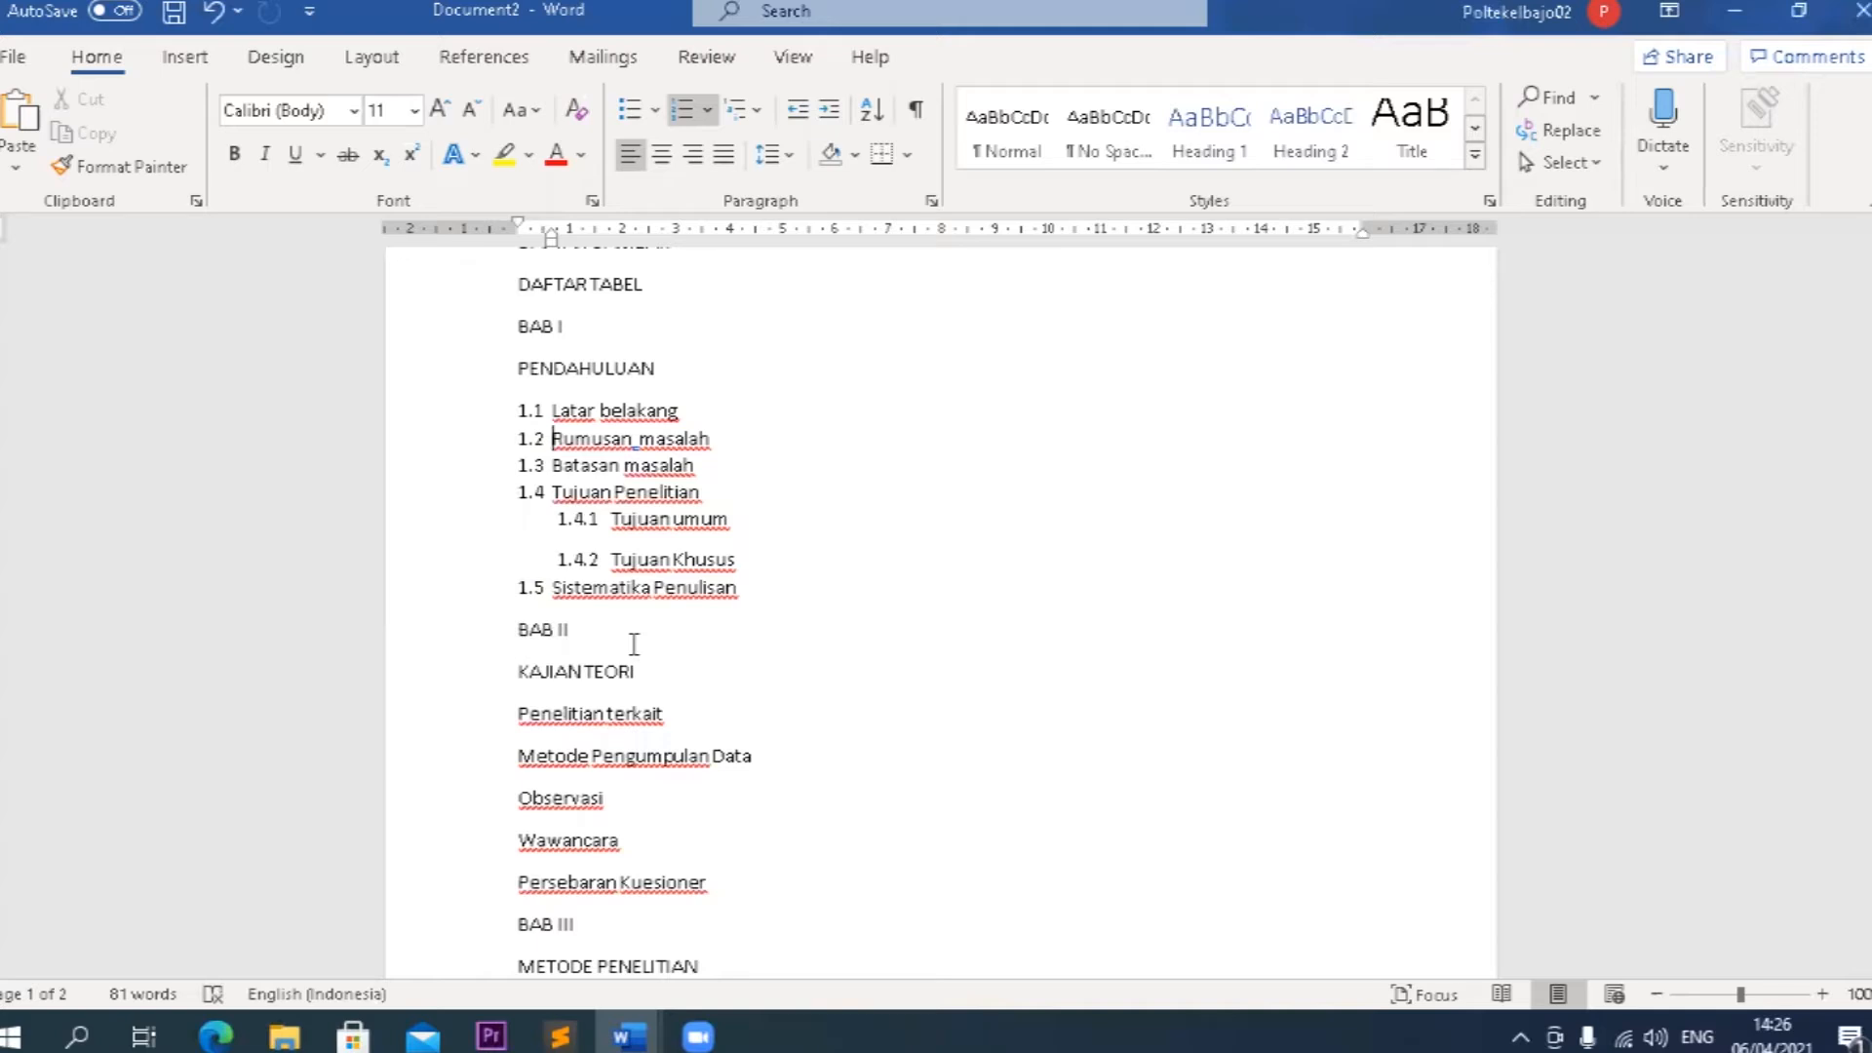
scroll(634, 643, "up", 1)
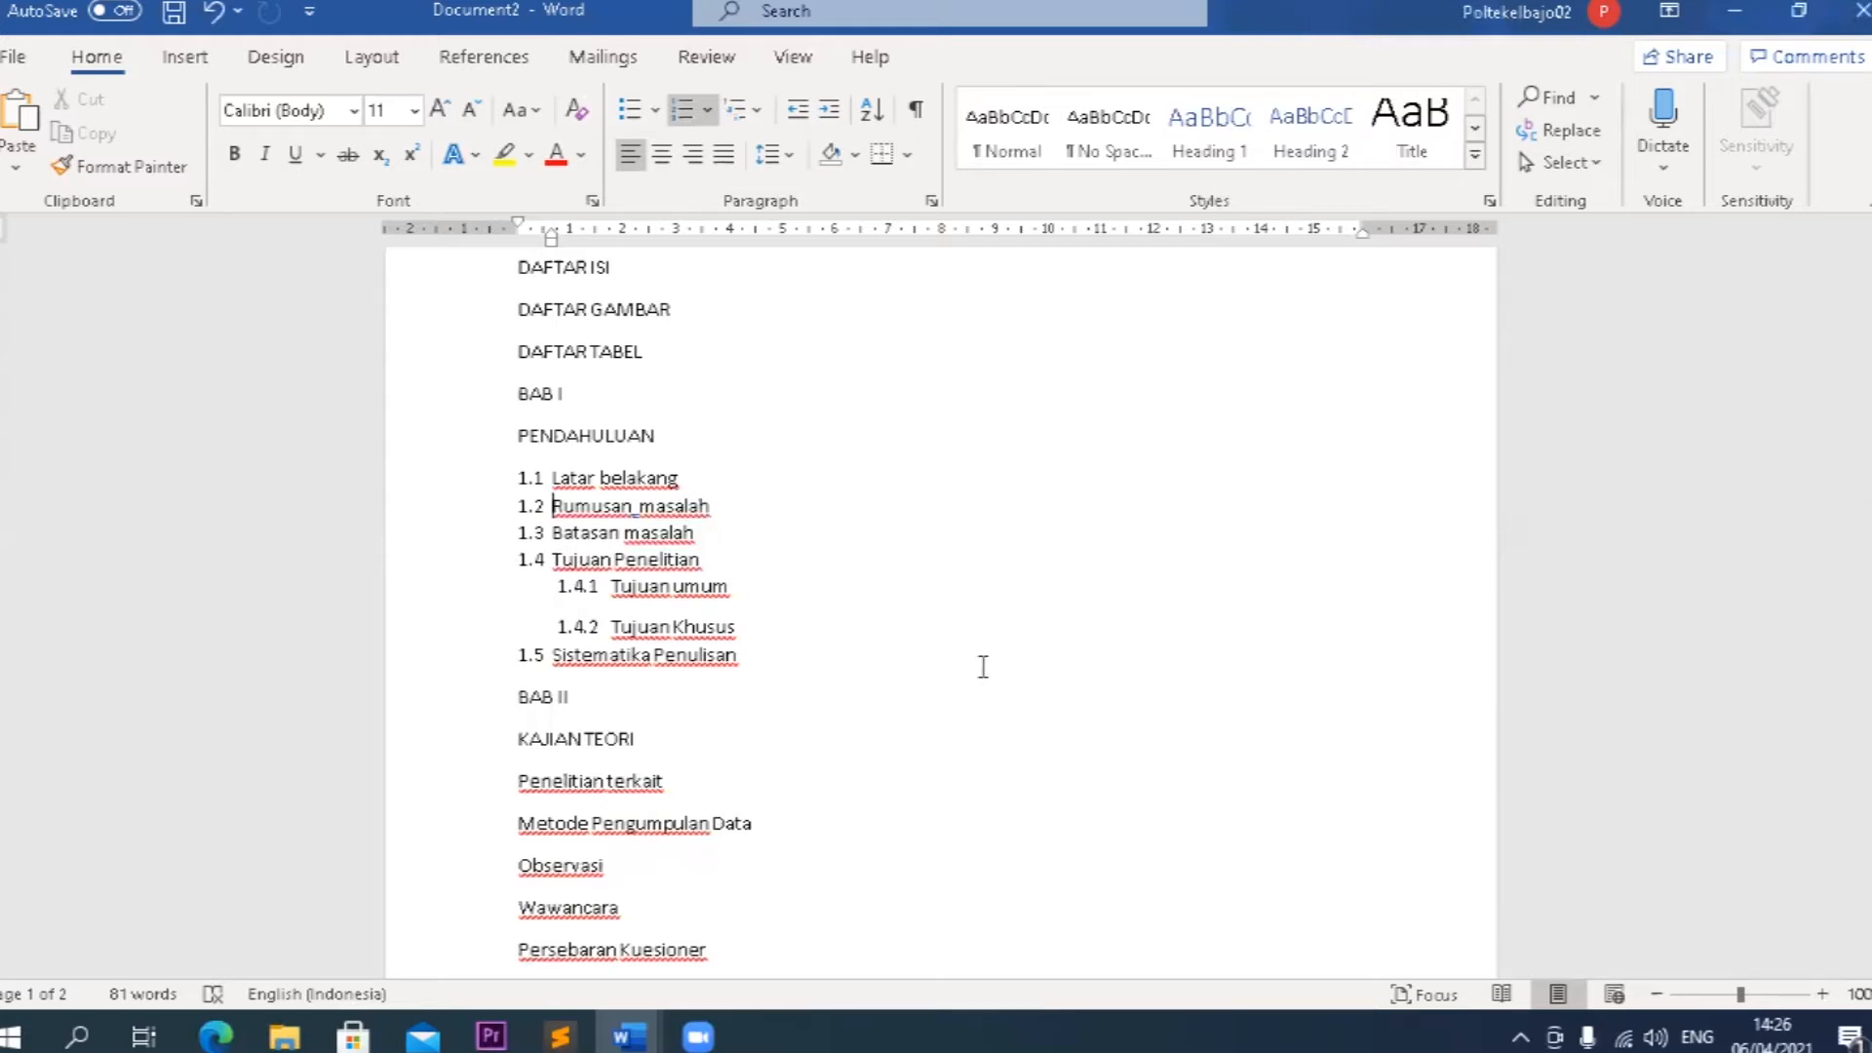
Apply the Heading 1 style to all lines from HALAMAN COVER through PENDAHULUAN.
scroll(805, 588, "up", 3)
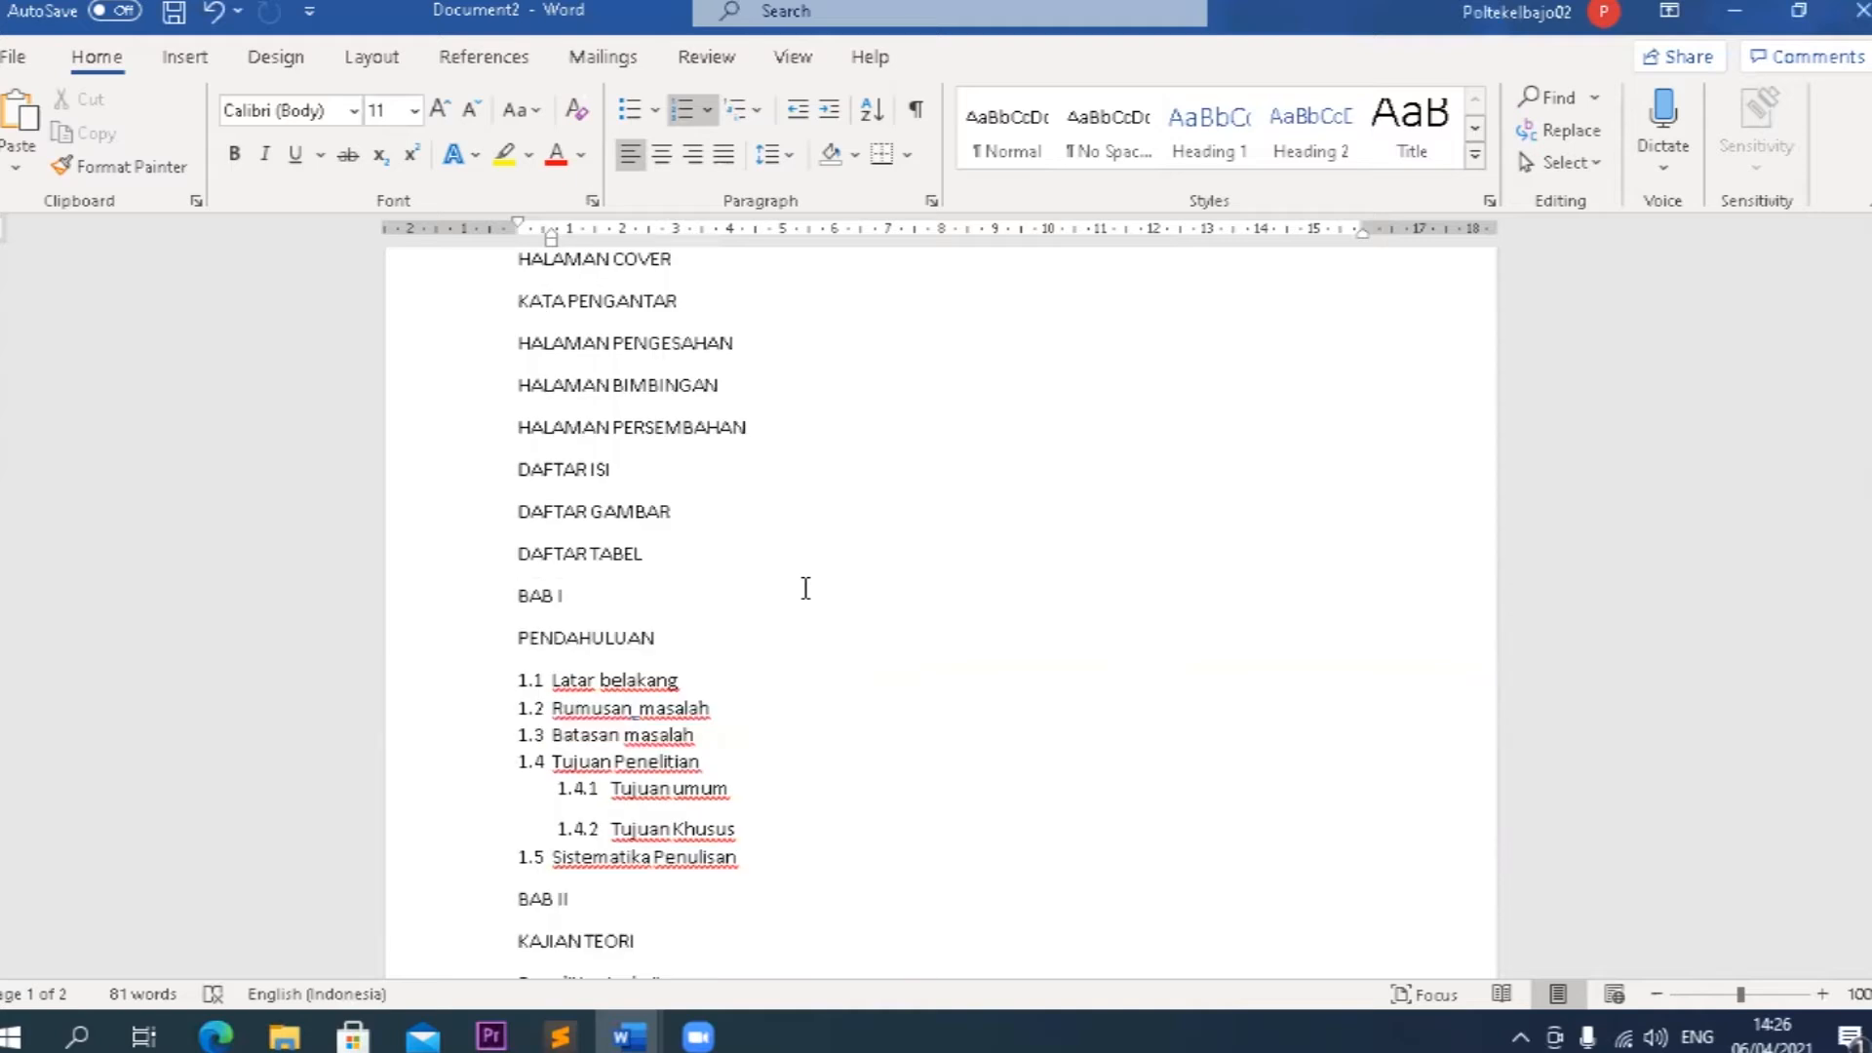
scroll(805, 588, "up", 1)
left_click_drag(516, 326, 642, 343)
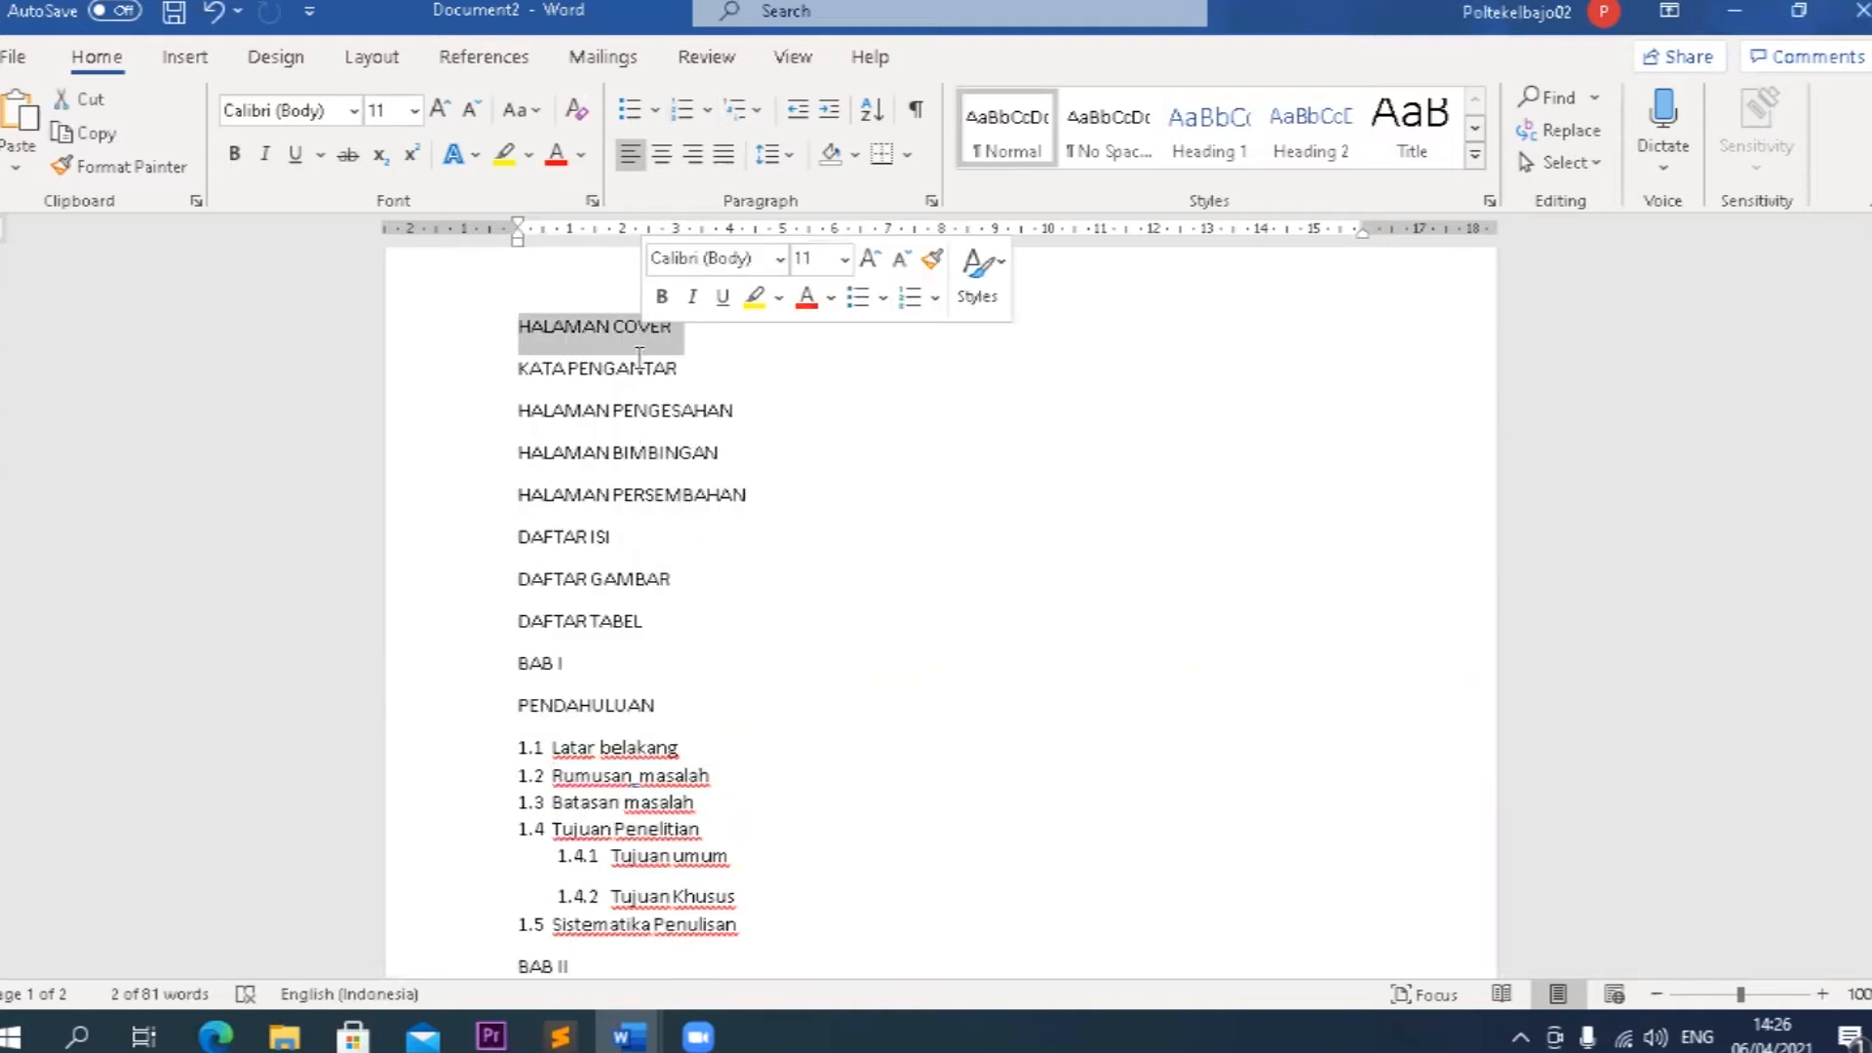
left_click_drag(507, 374, 673, 401)
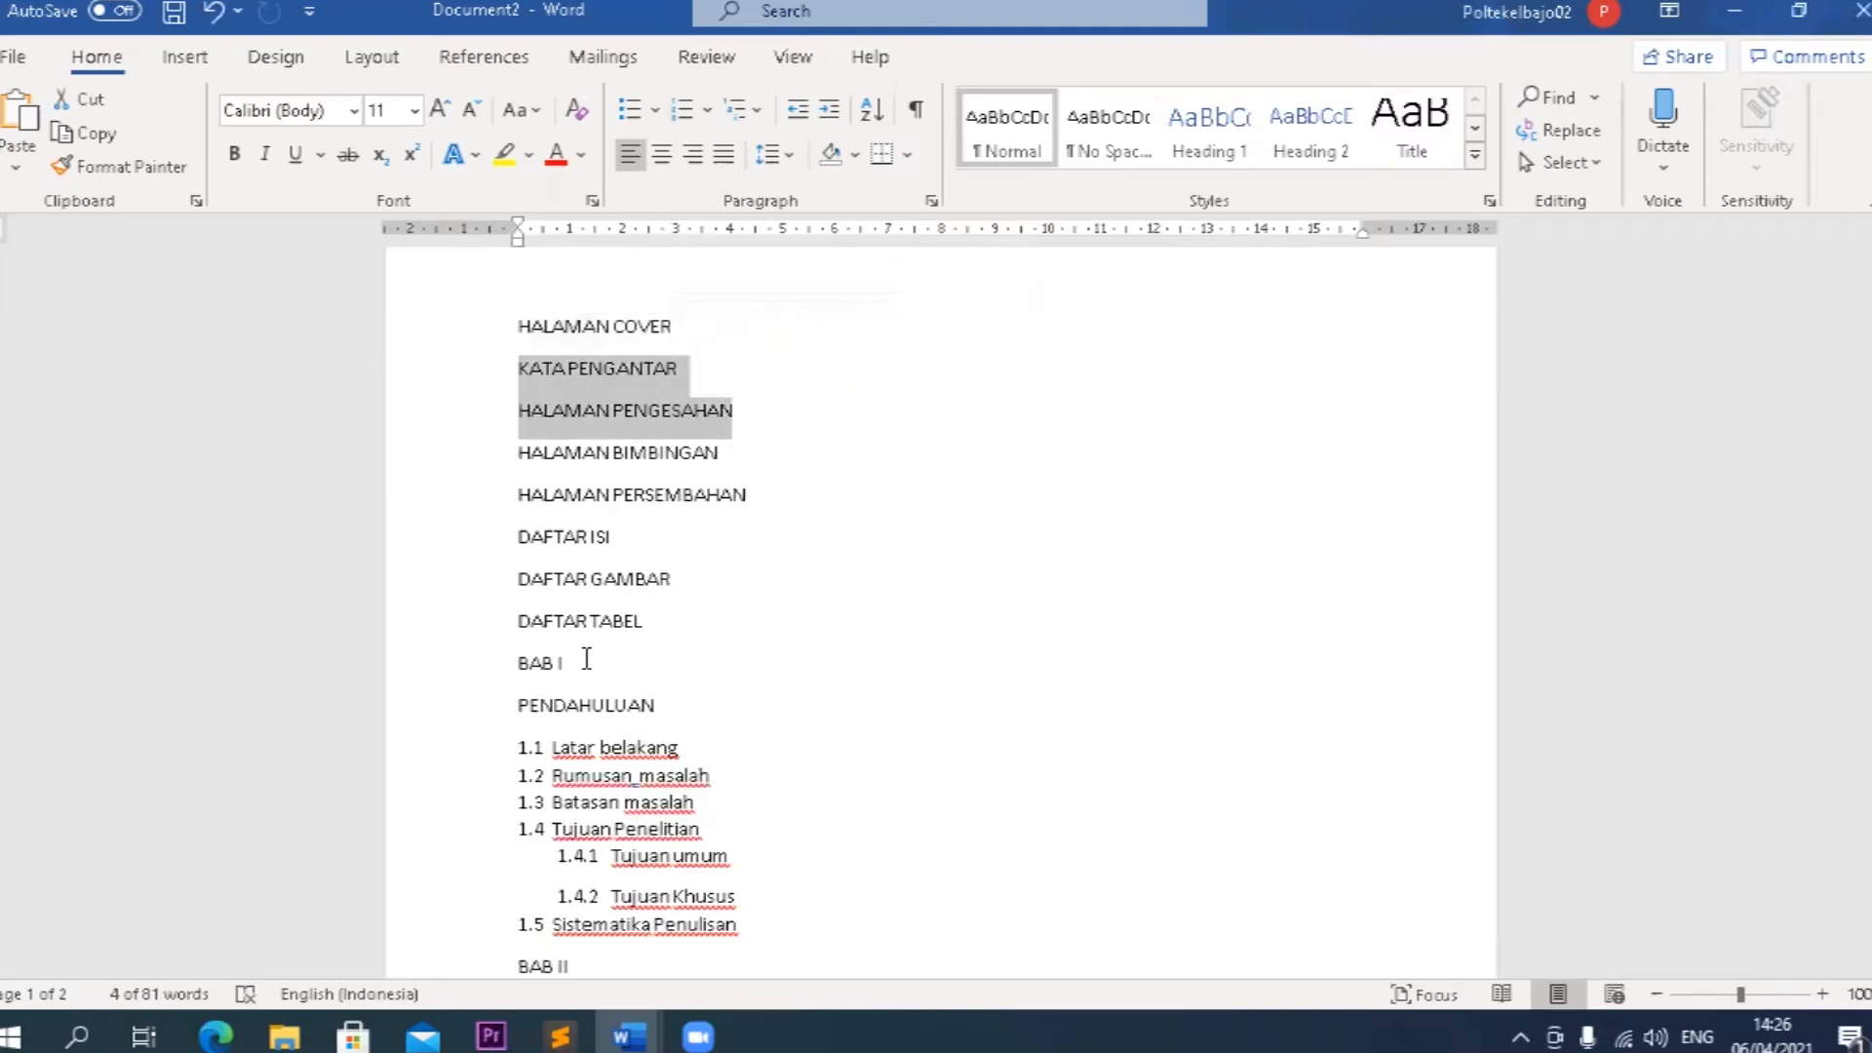
left_click_drag(588, 505, 531, 334)
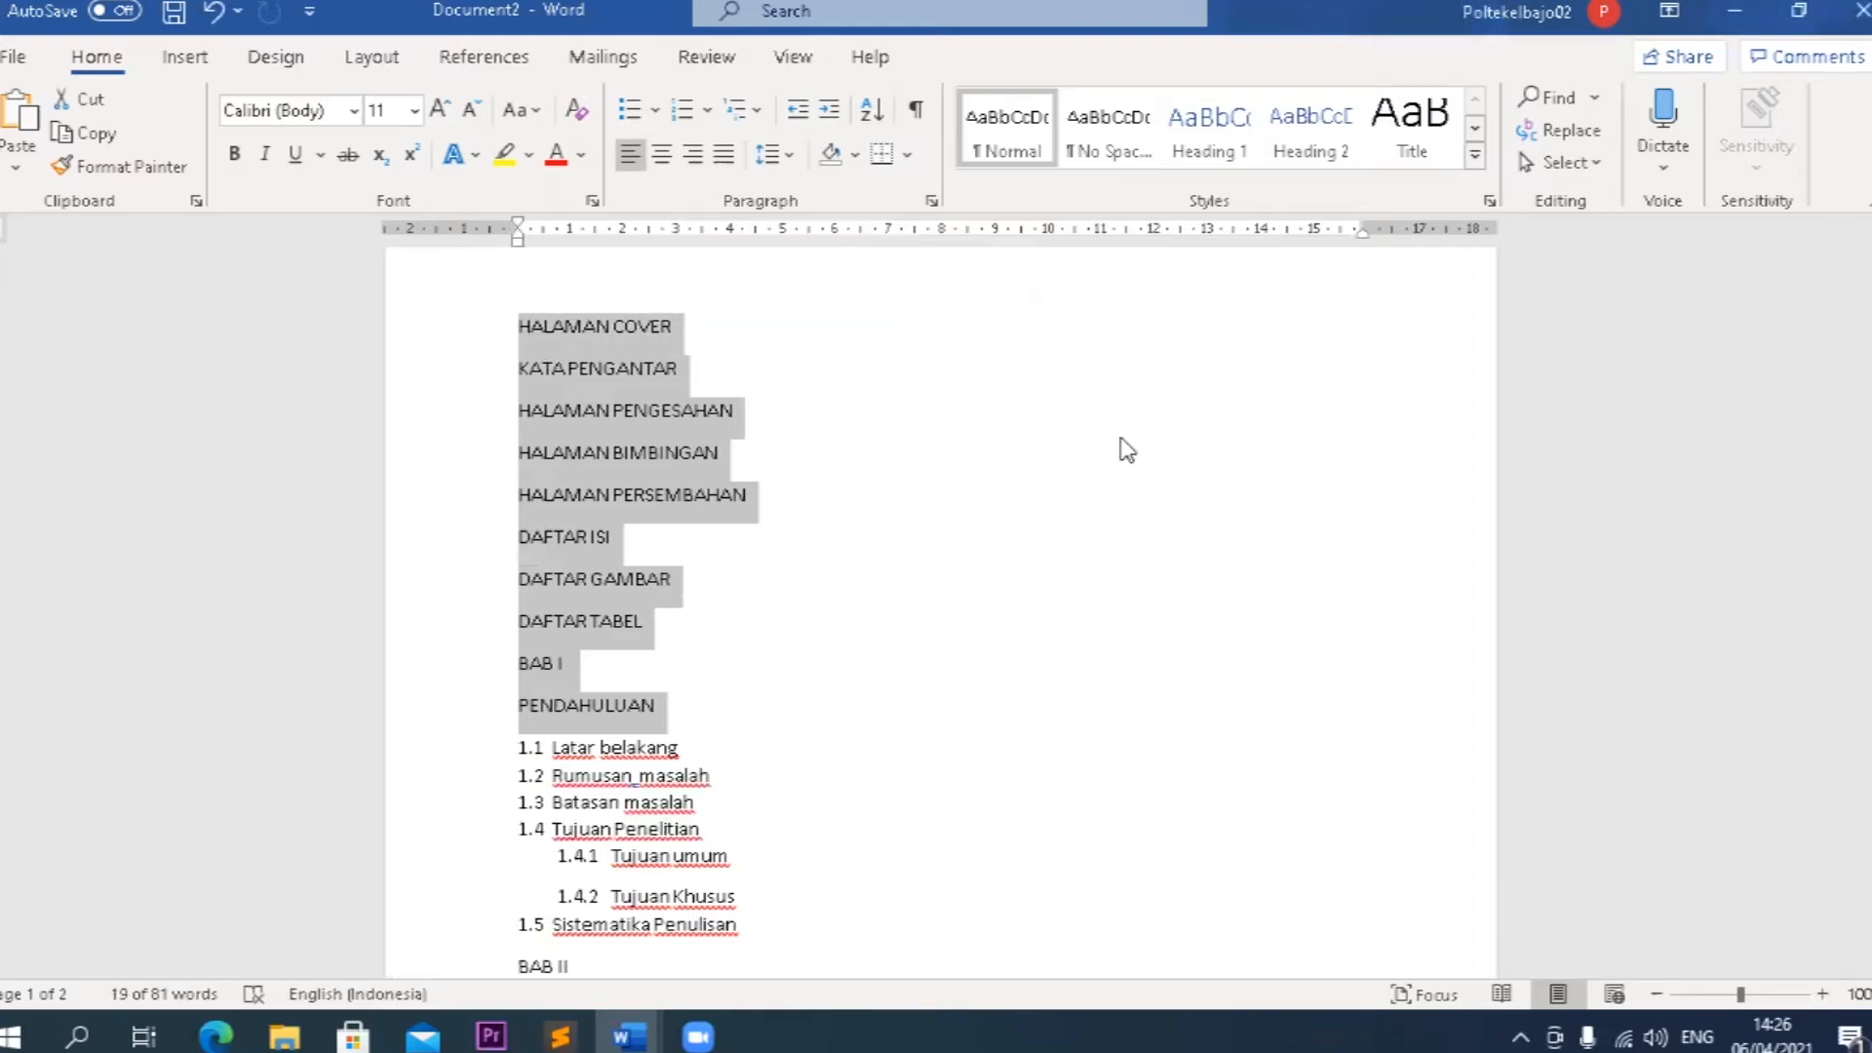
left_click(1209, 136)
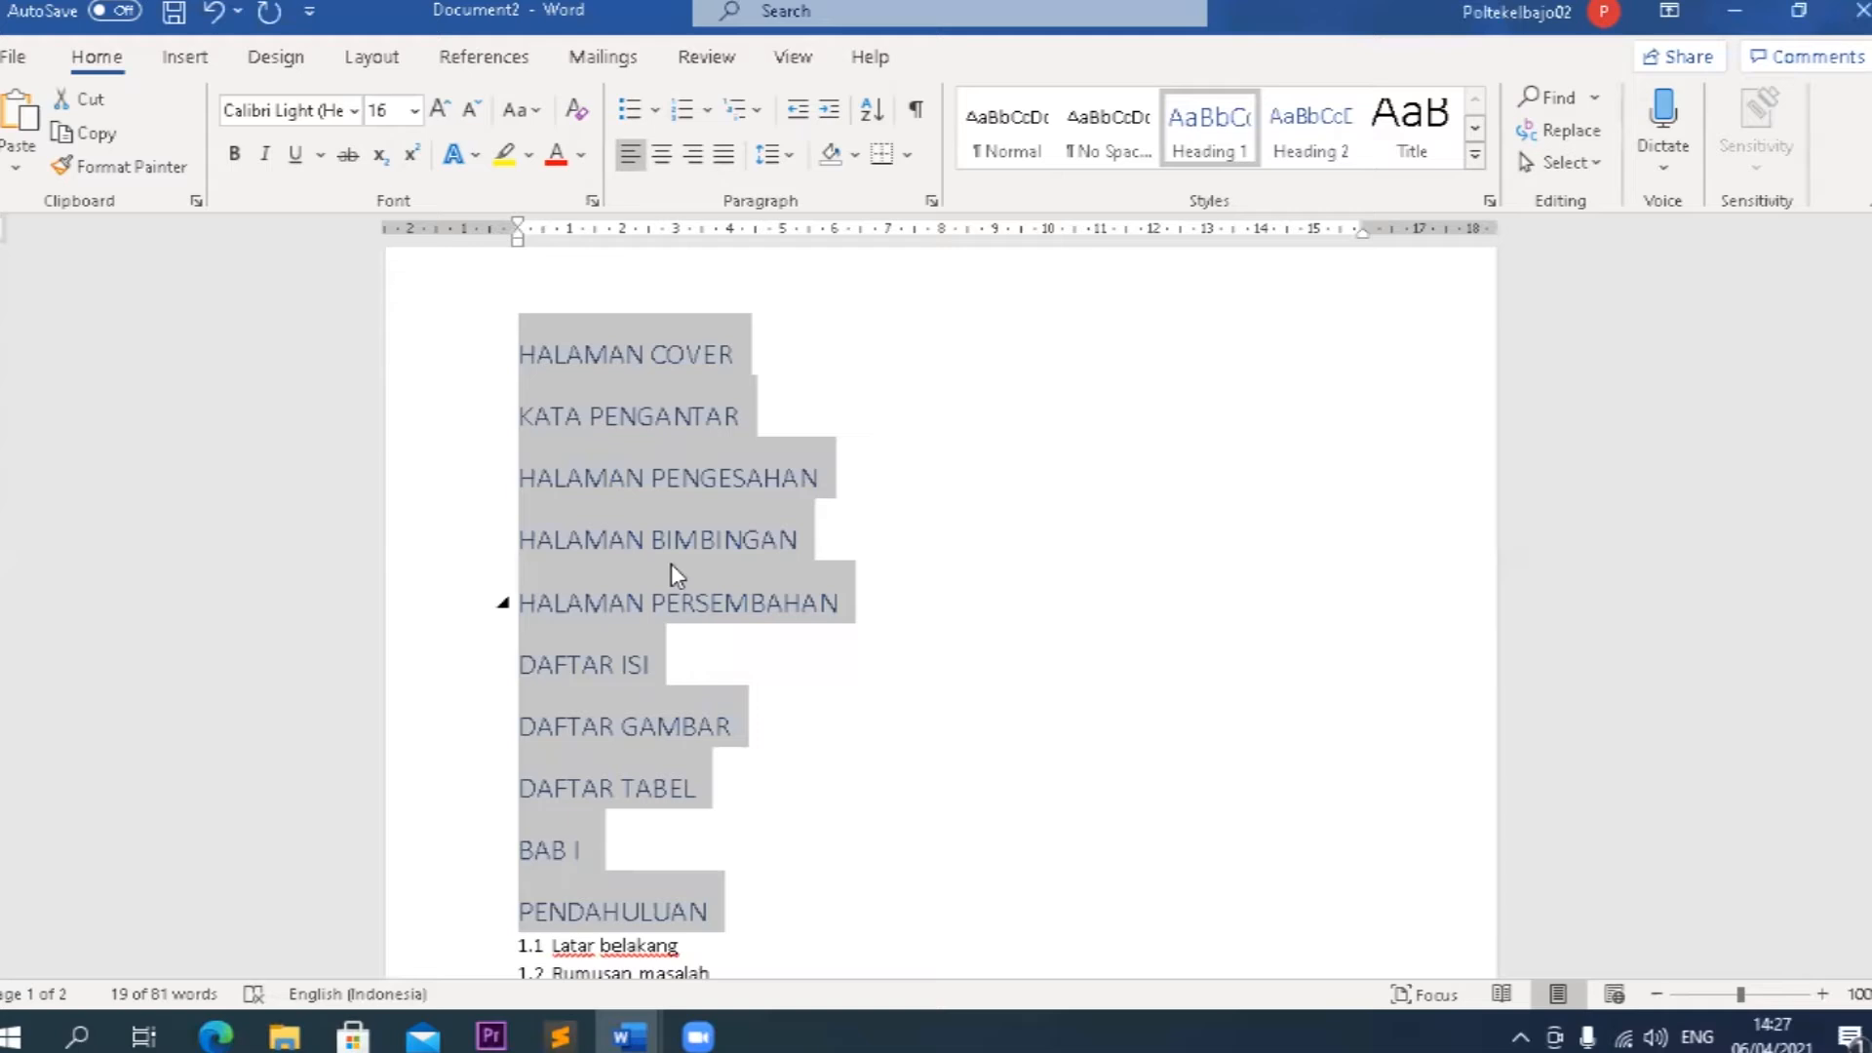
Set the font colour of the selected headings to Automatic.
left_click(591, 165)
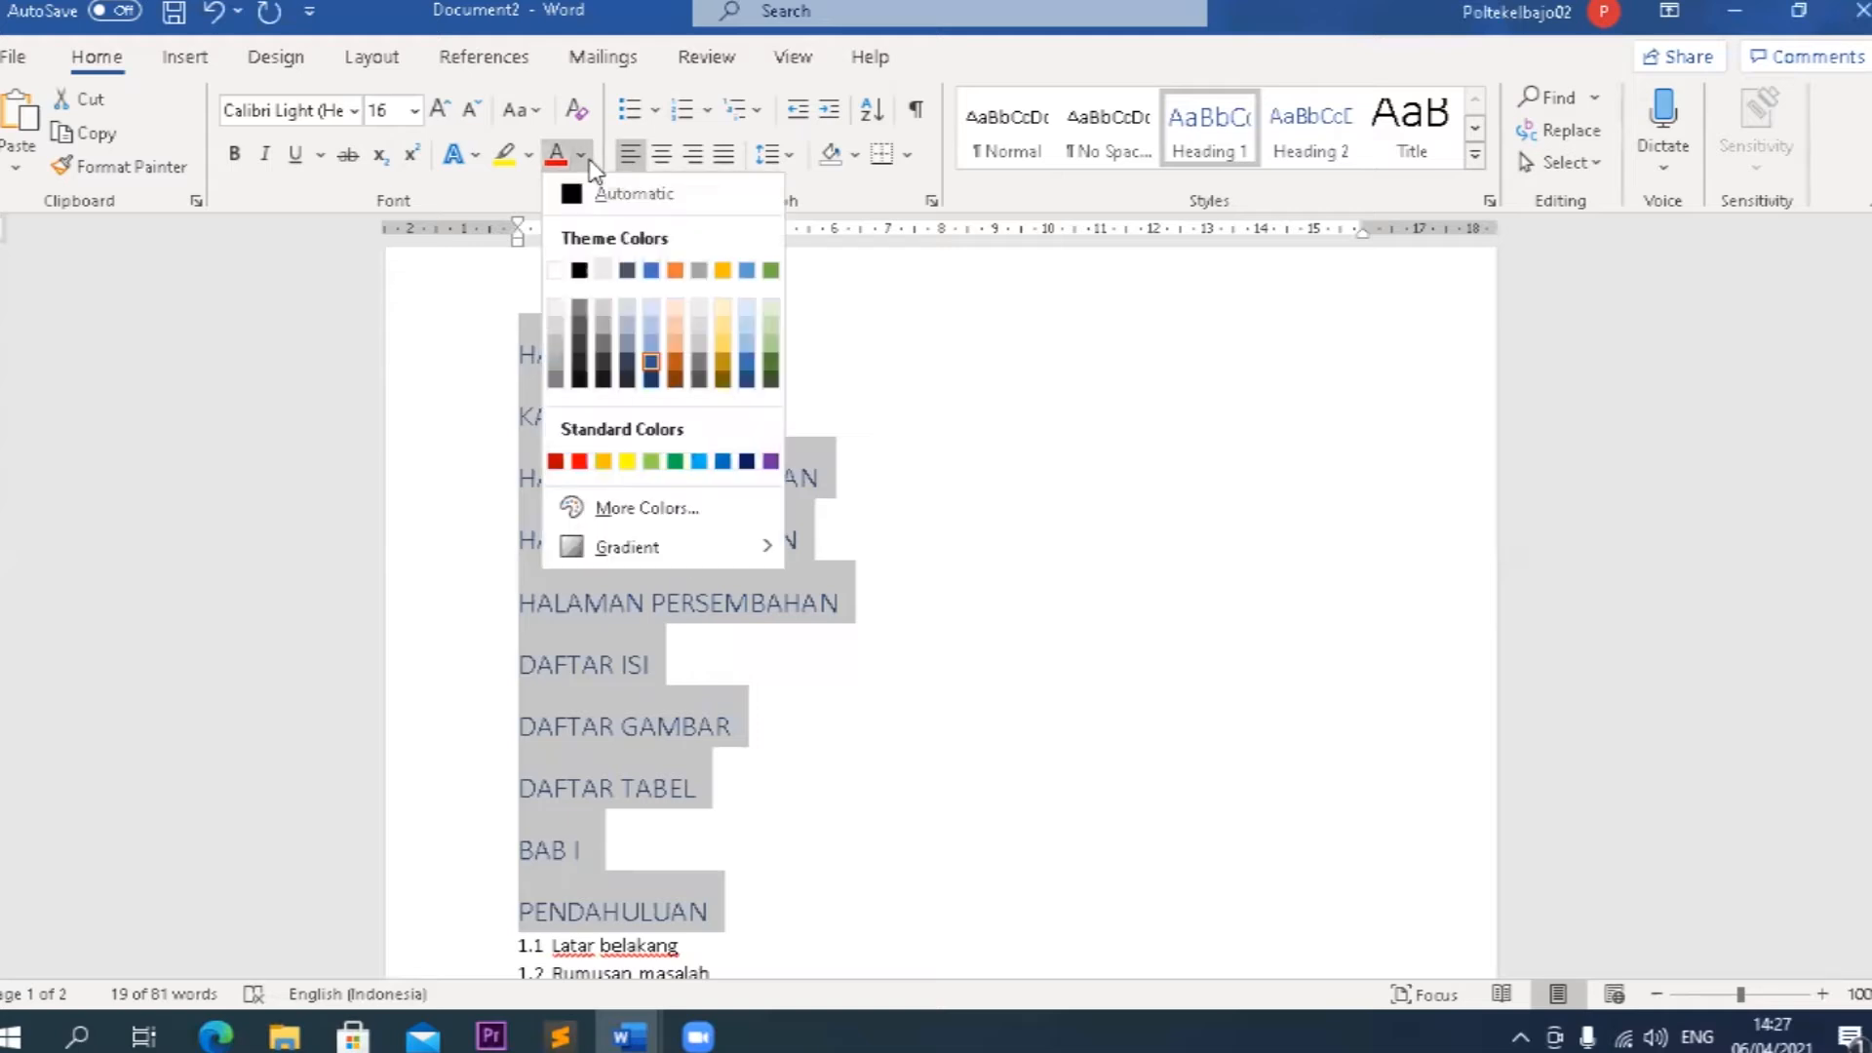
left_click(614, 188)
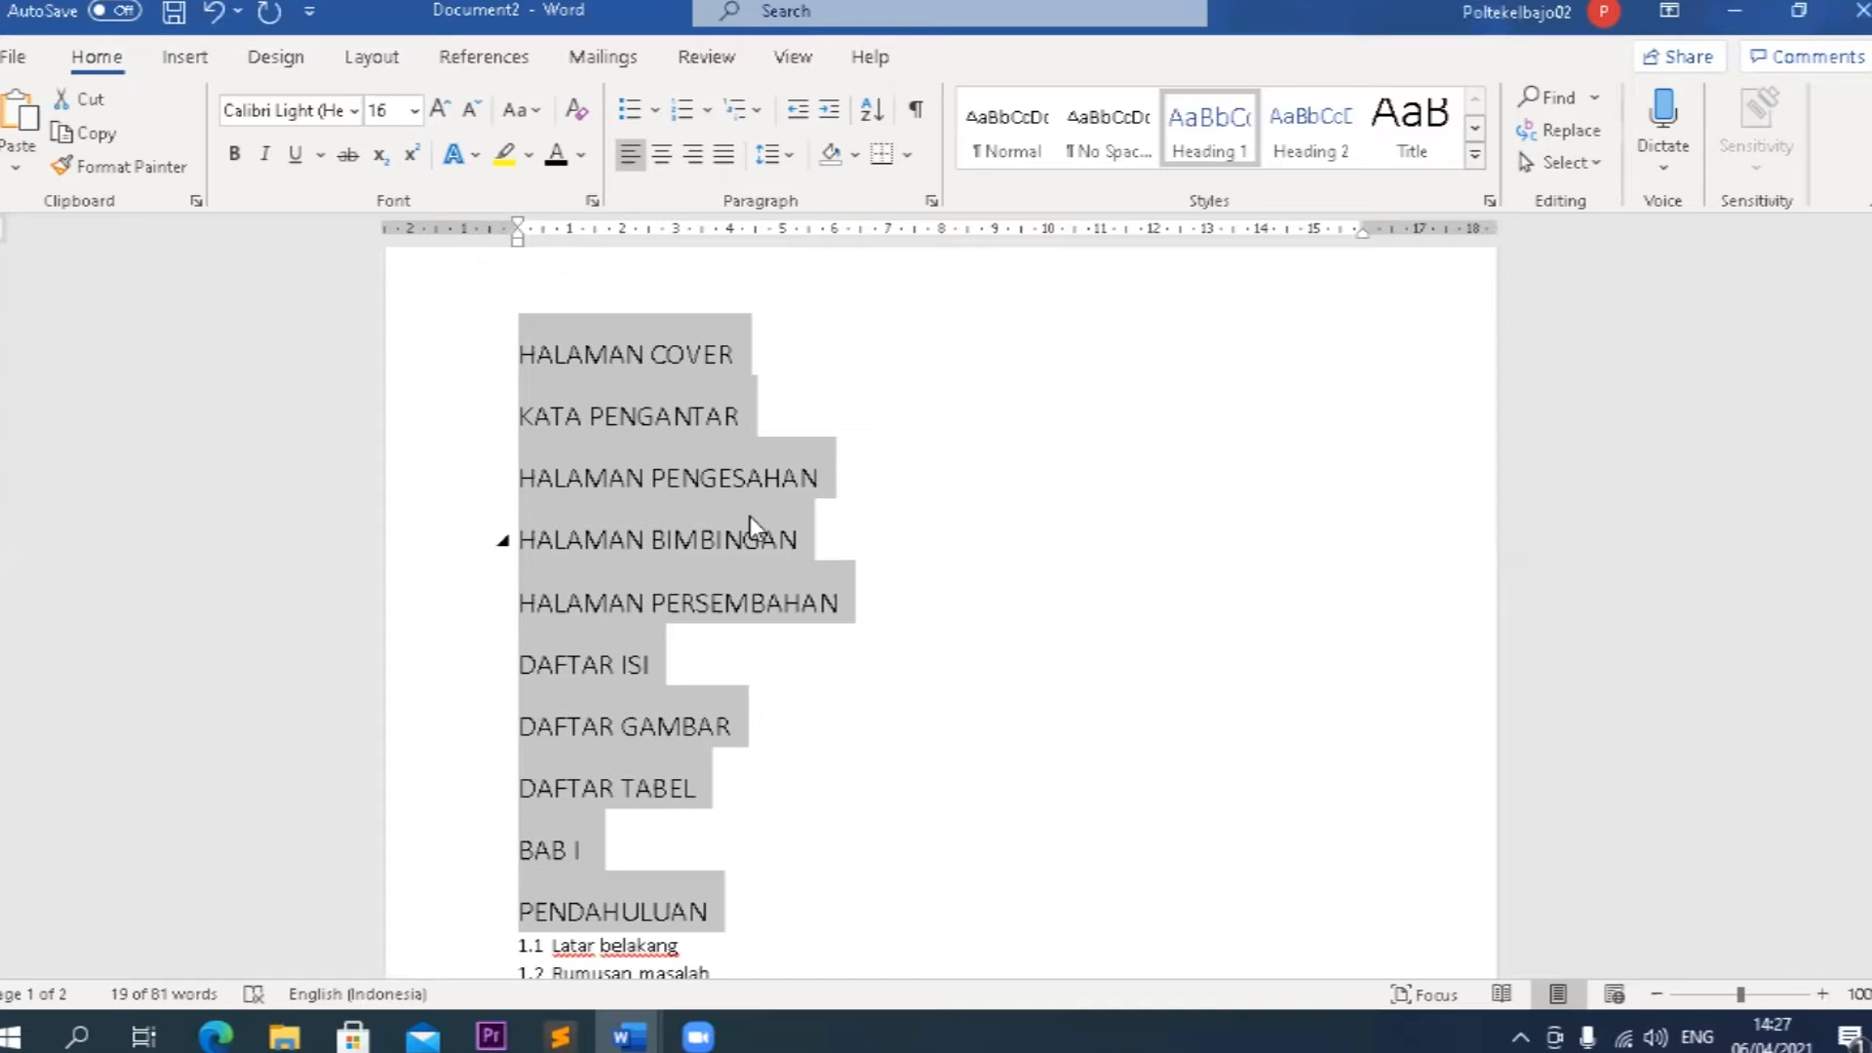
Try the Heading 1 style on BAB II and KAJIAN TEORI, and undo it together with the Automatic colour on the earlier headings.
scroll(751, 516, "down", 3)
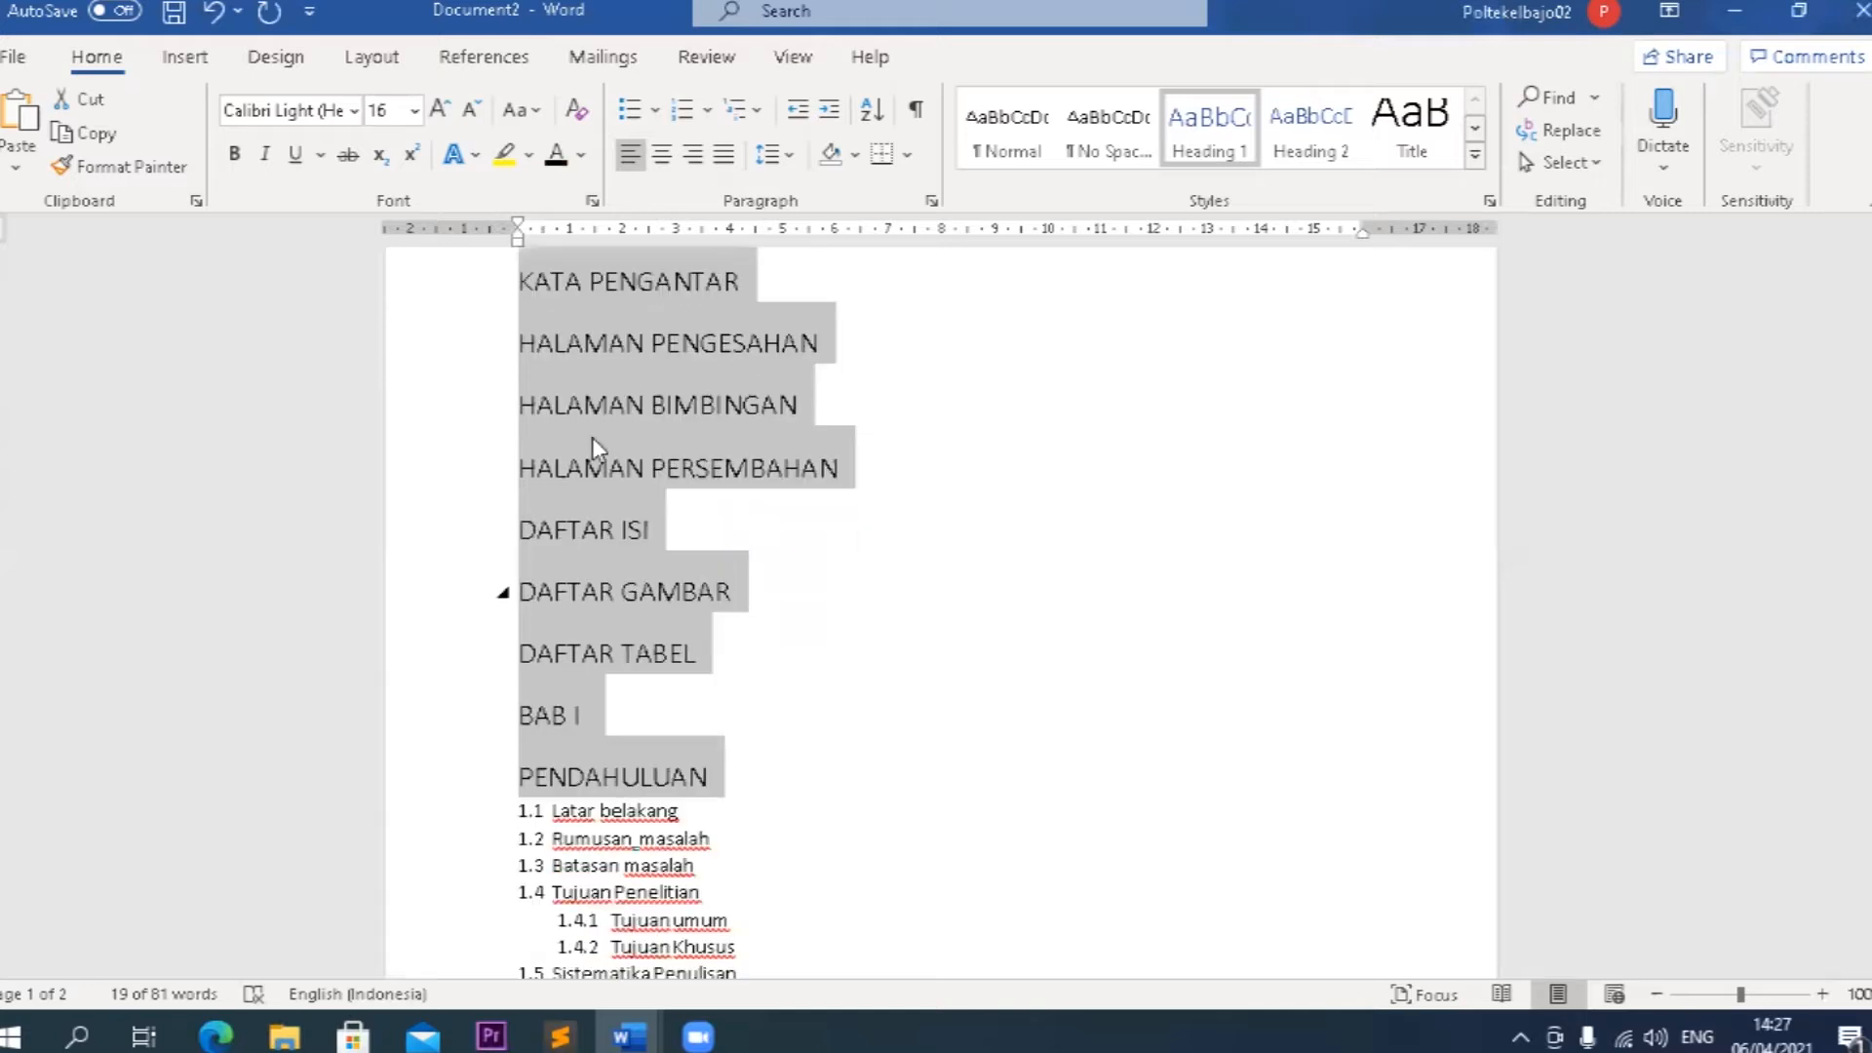
scroll(732, 773, "down", 6)
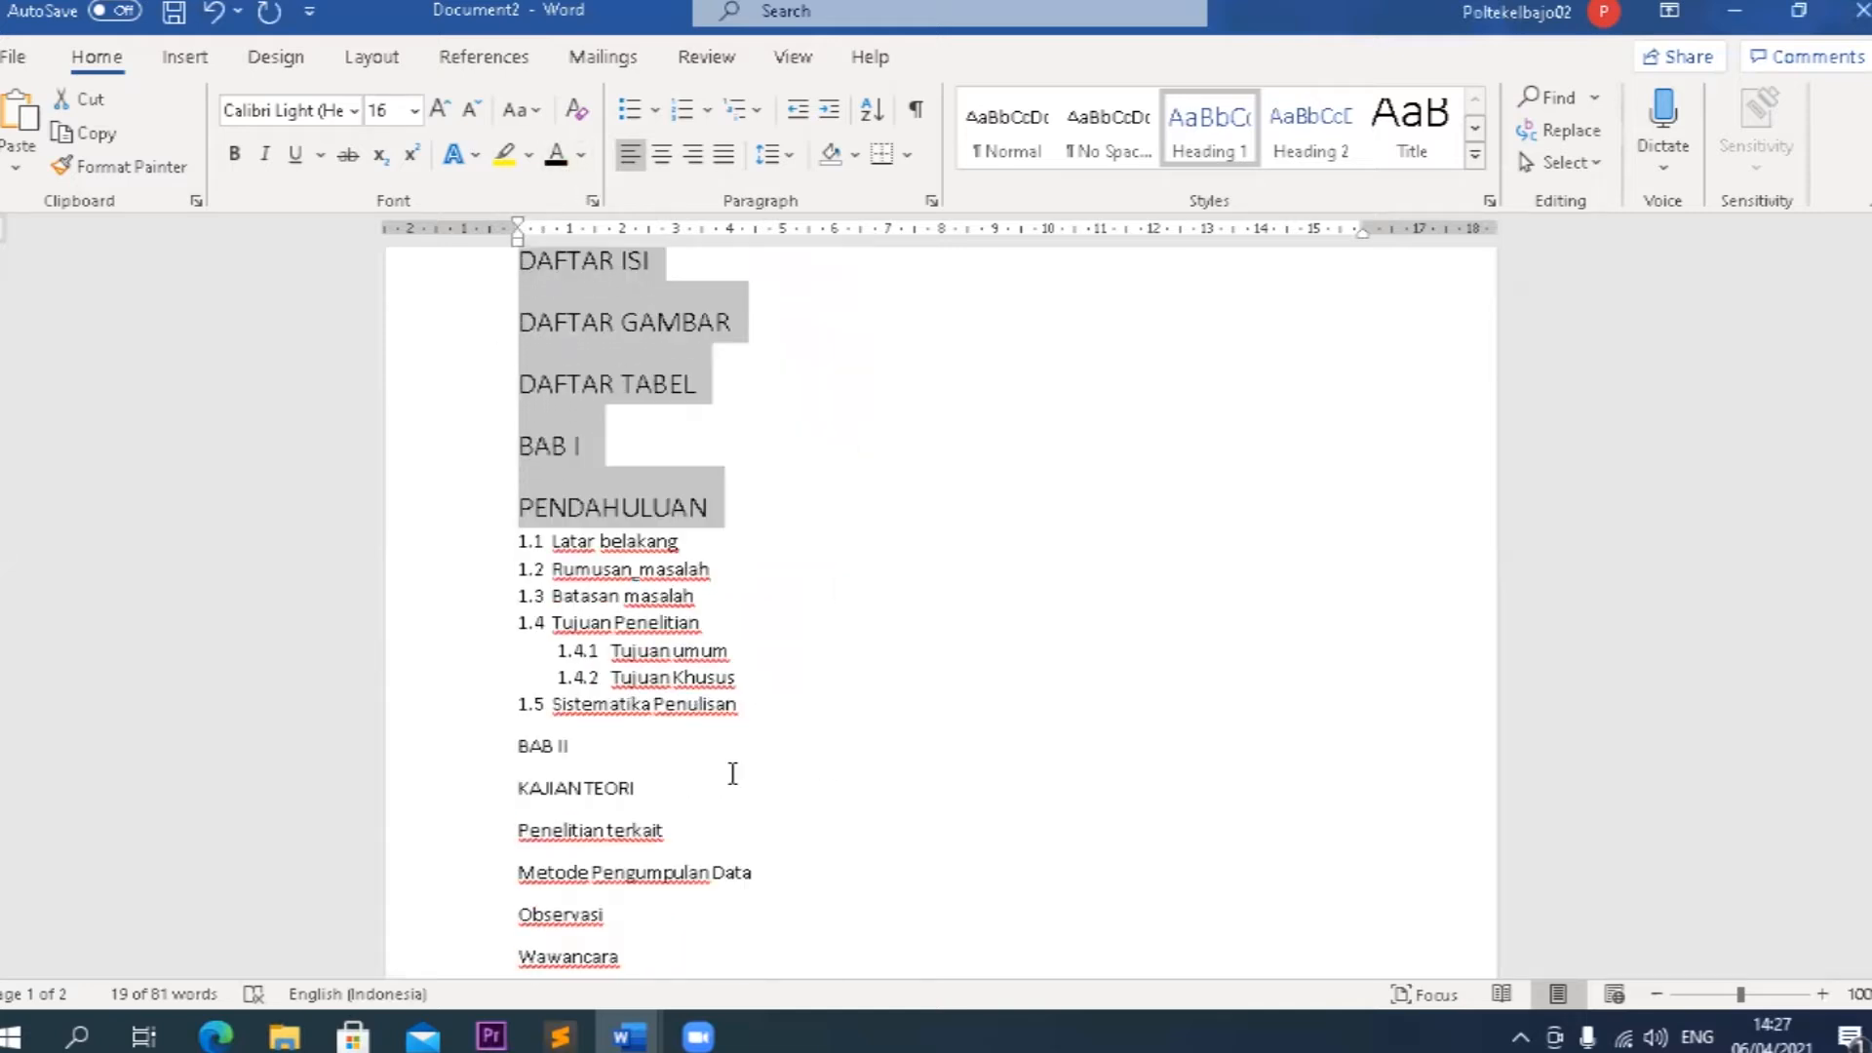
left_click(592, 741)
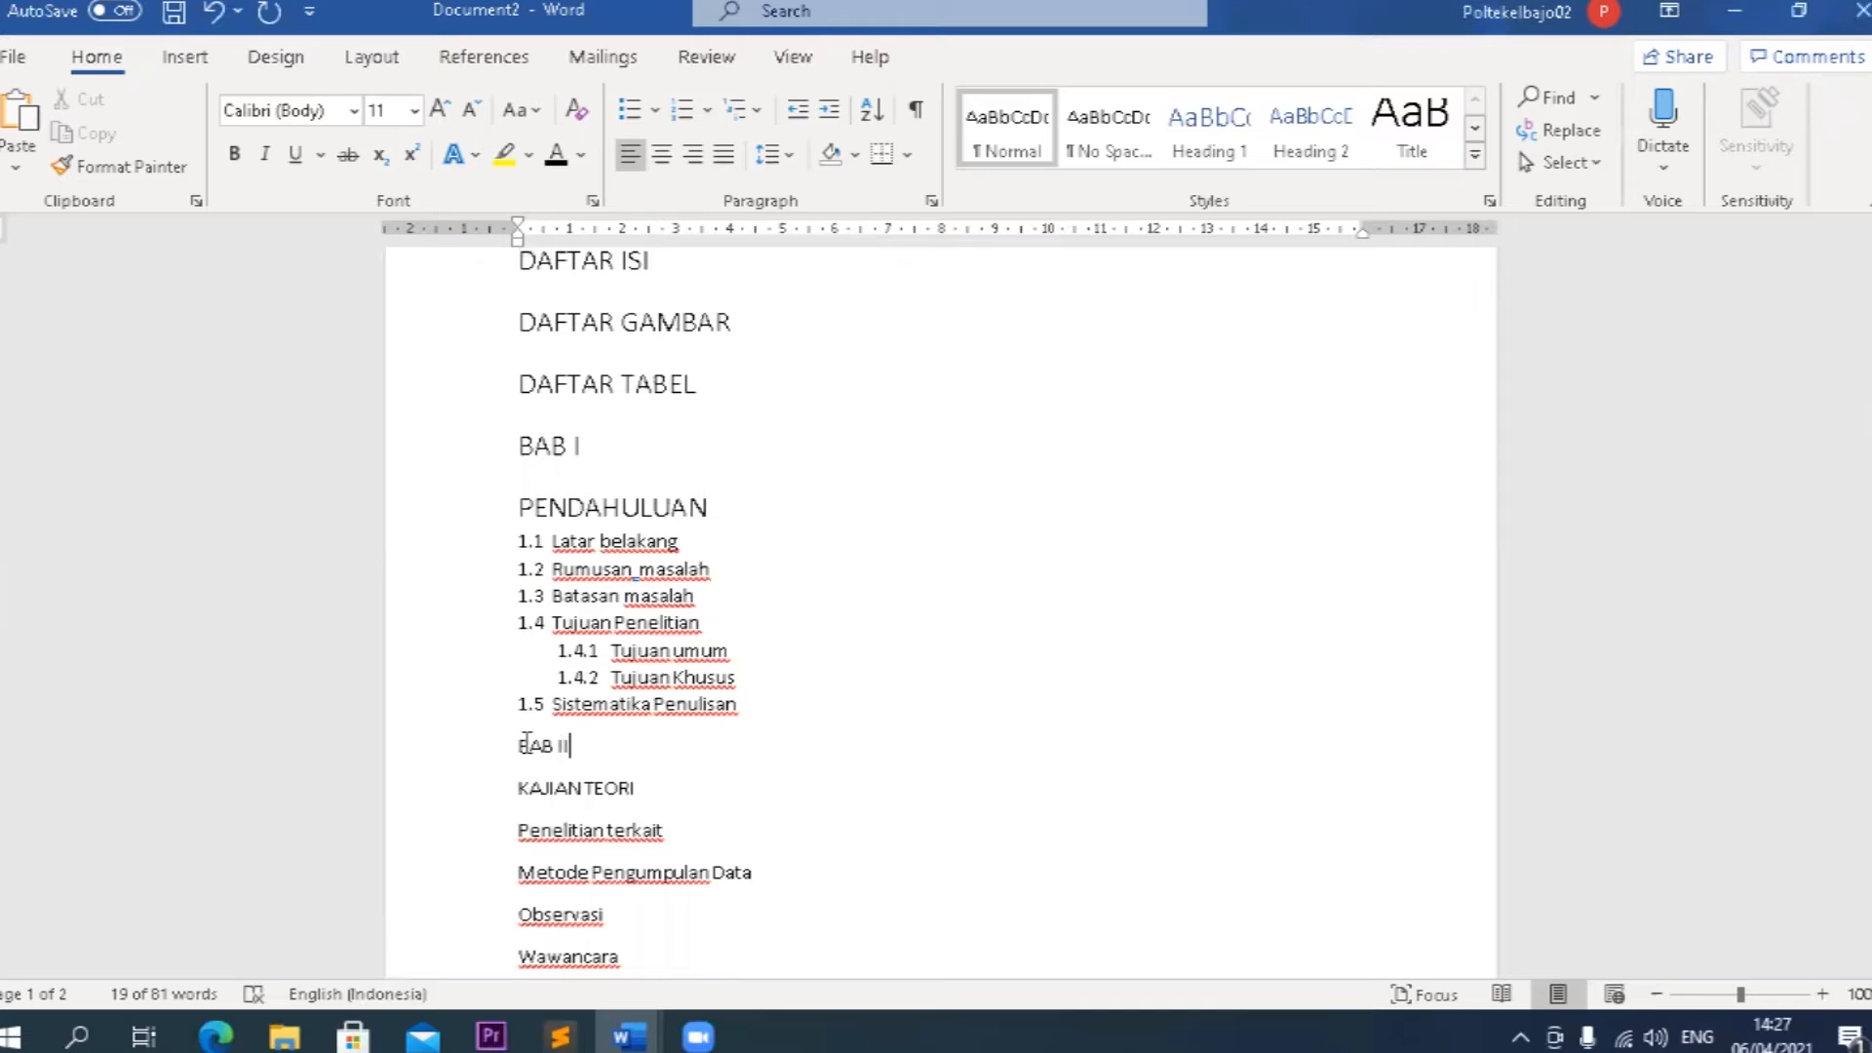
left_click_drag(517, 744, 651, 794)
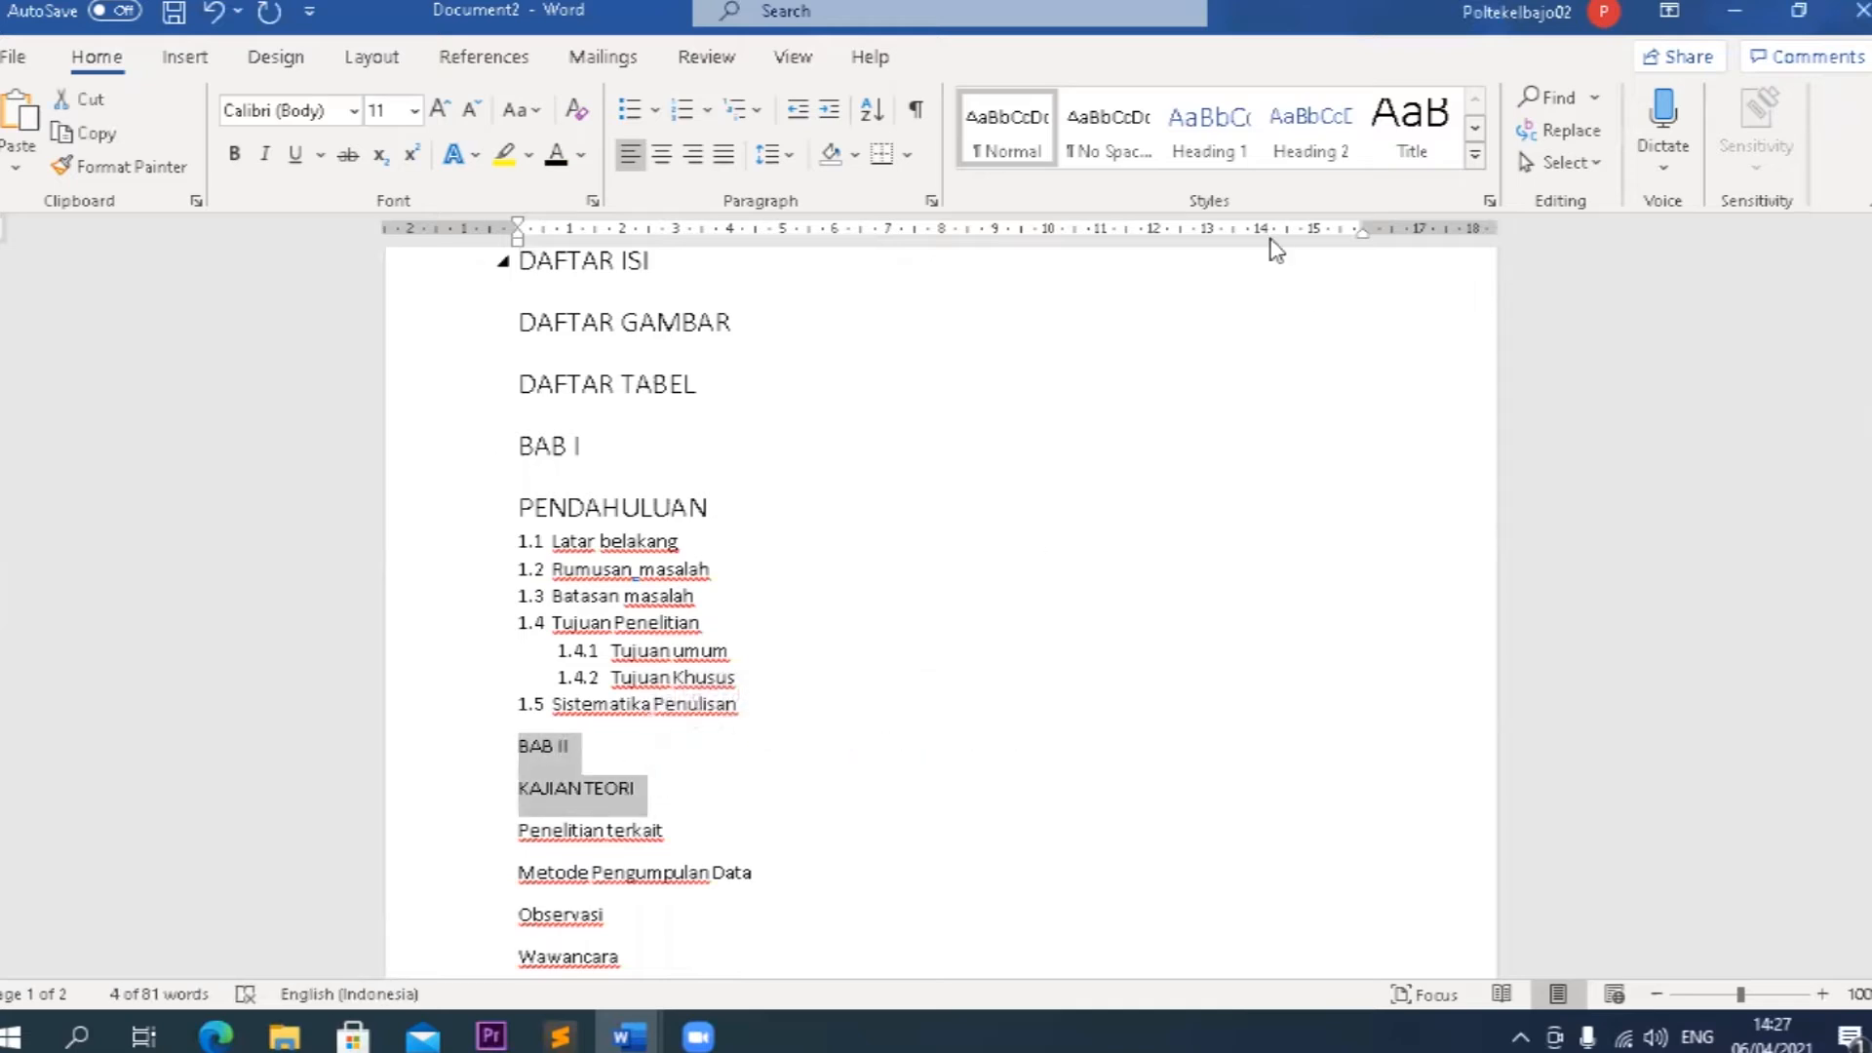
left_click(1212, 147)
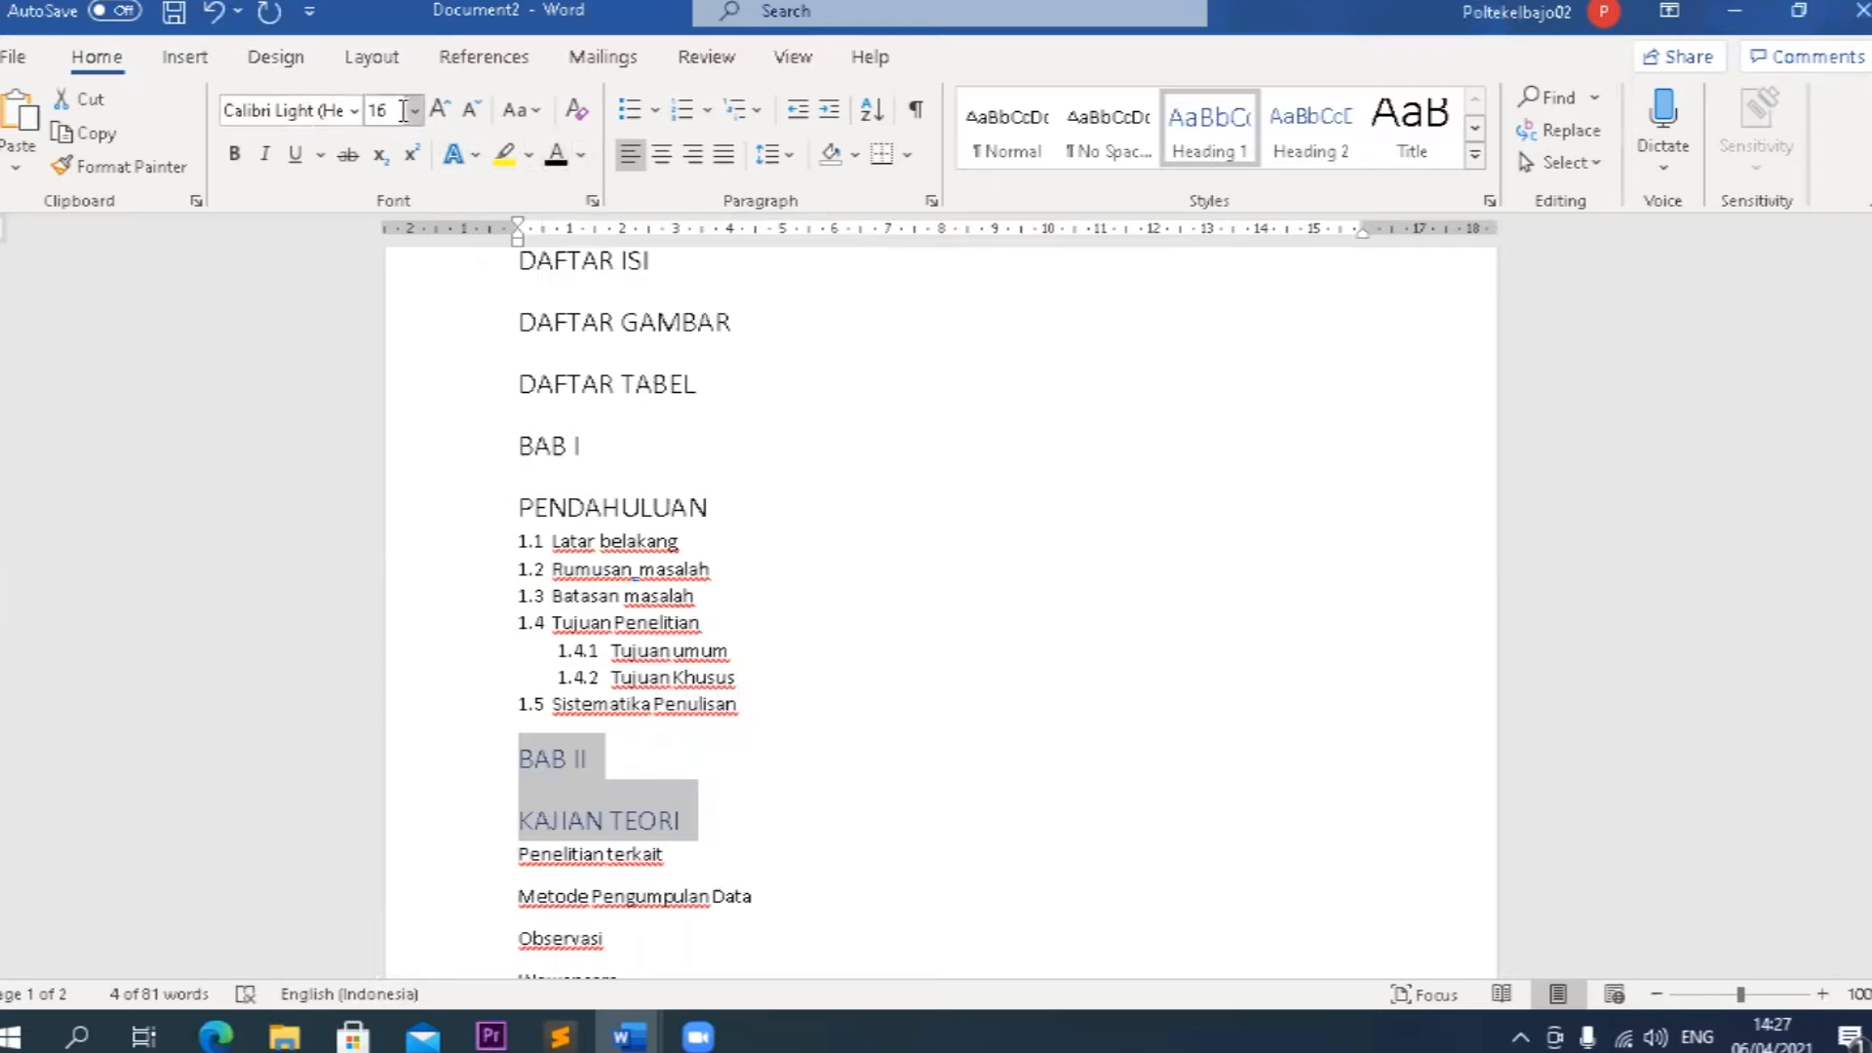
key("ctrl+z")
key("ctrl+z")
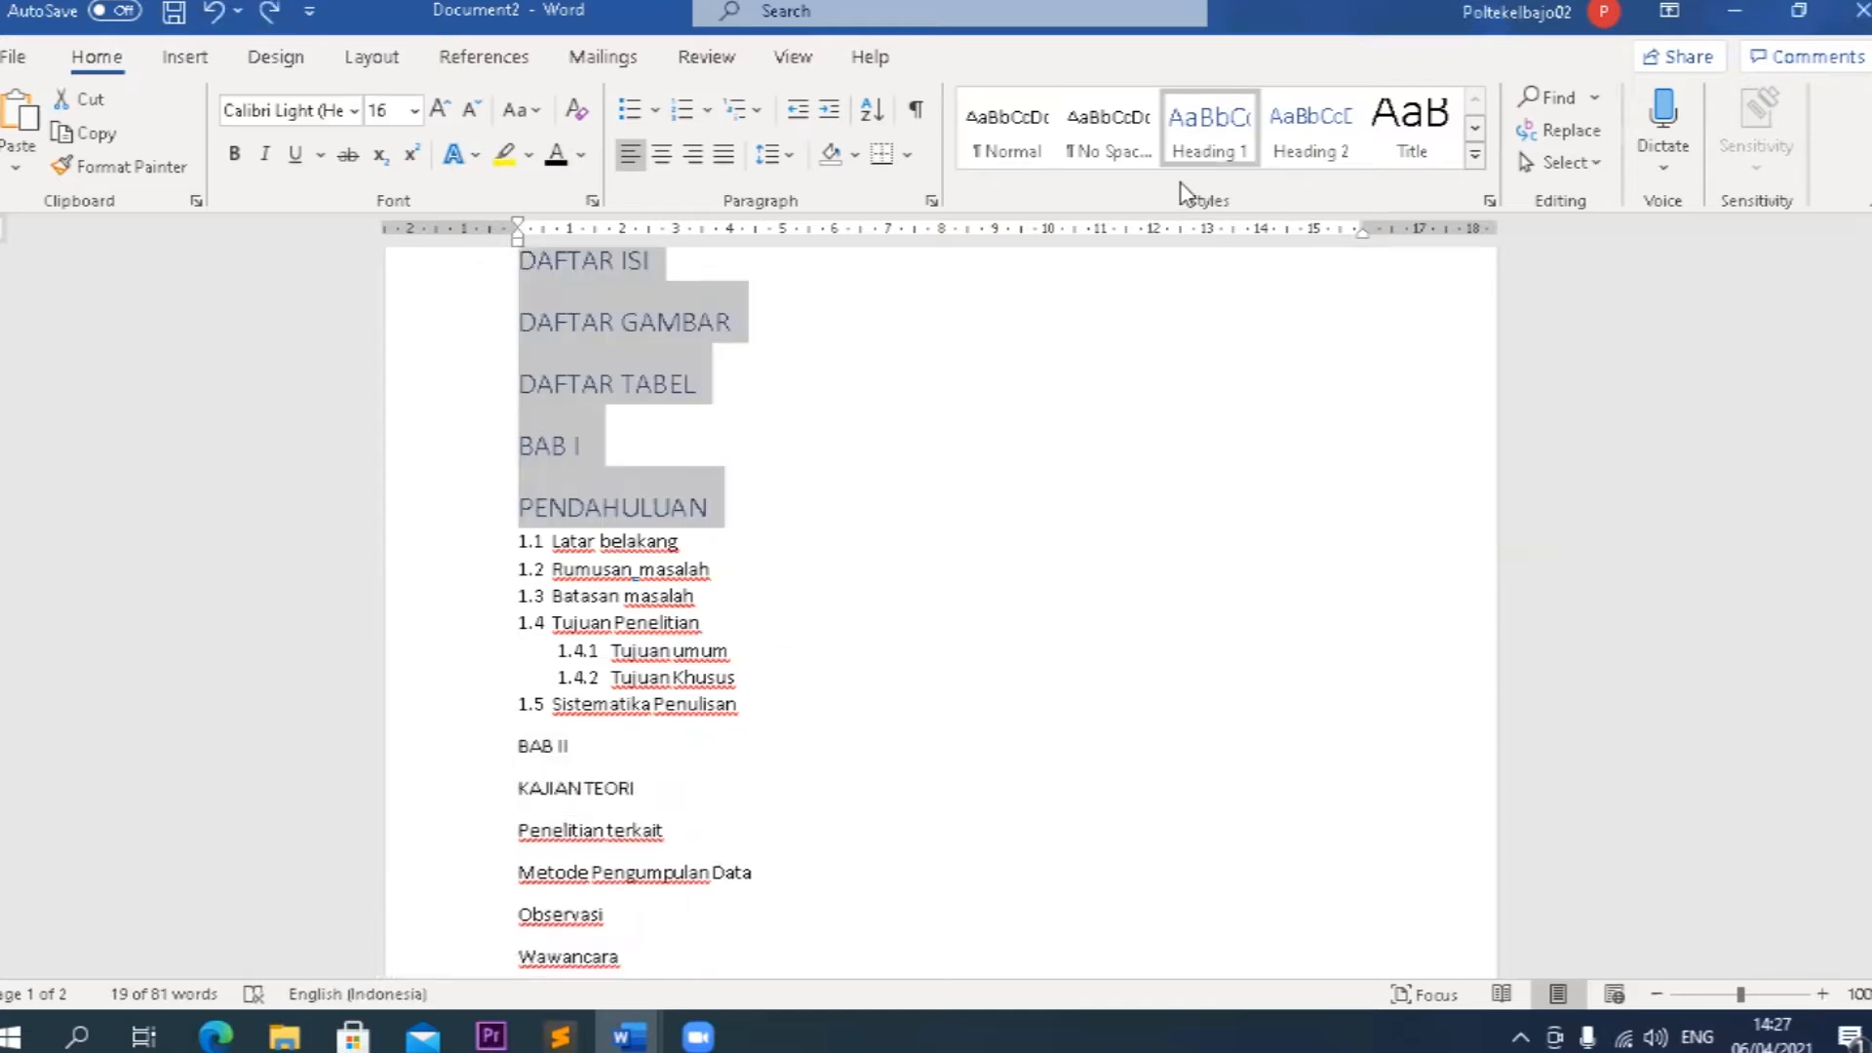
Modify the Heading 1 style to use Times New Roman, 14 pt, bold, with the Automatic font colour.
right_click(1218, 147)
left_click(1277, 196)
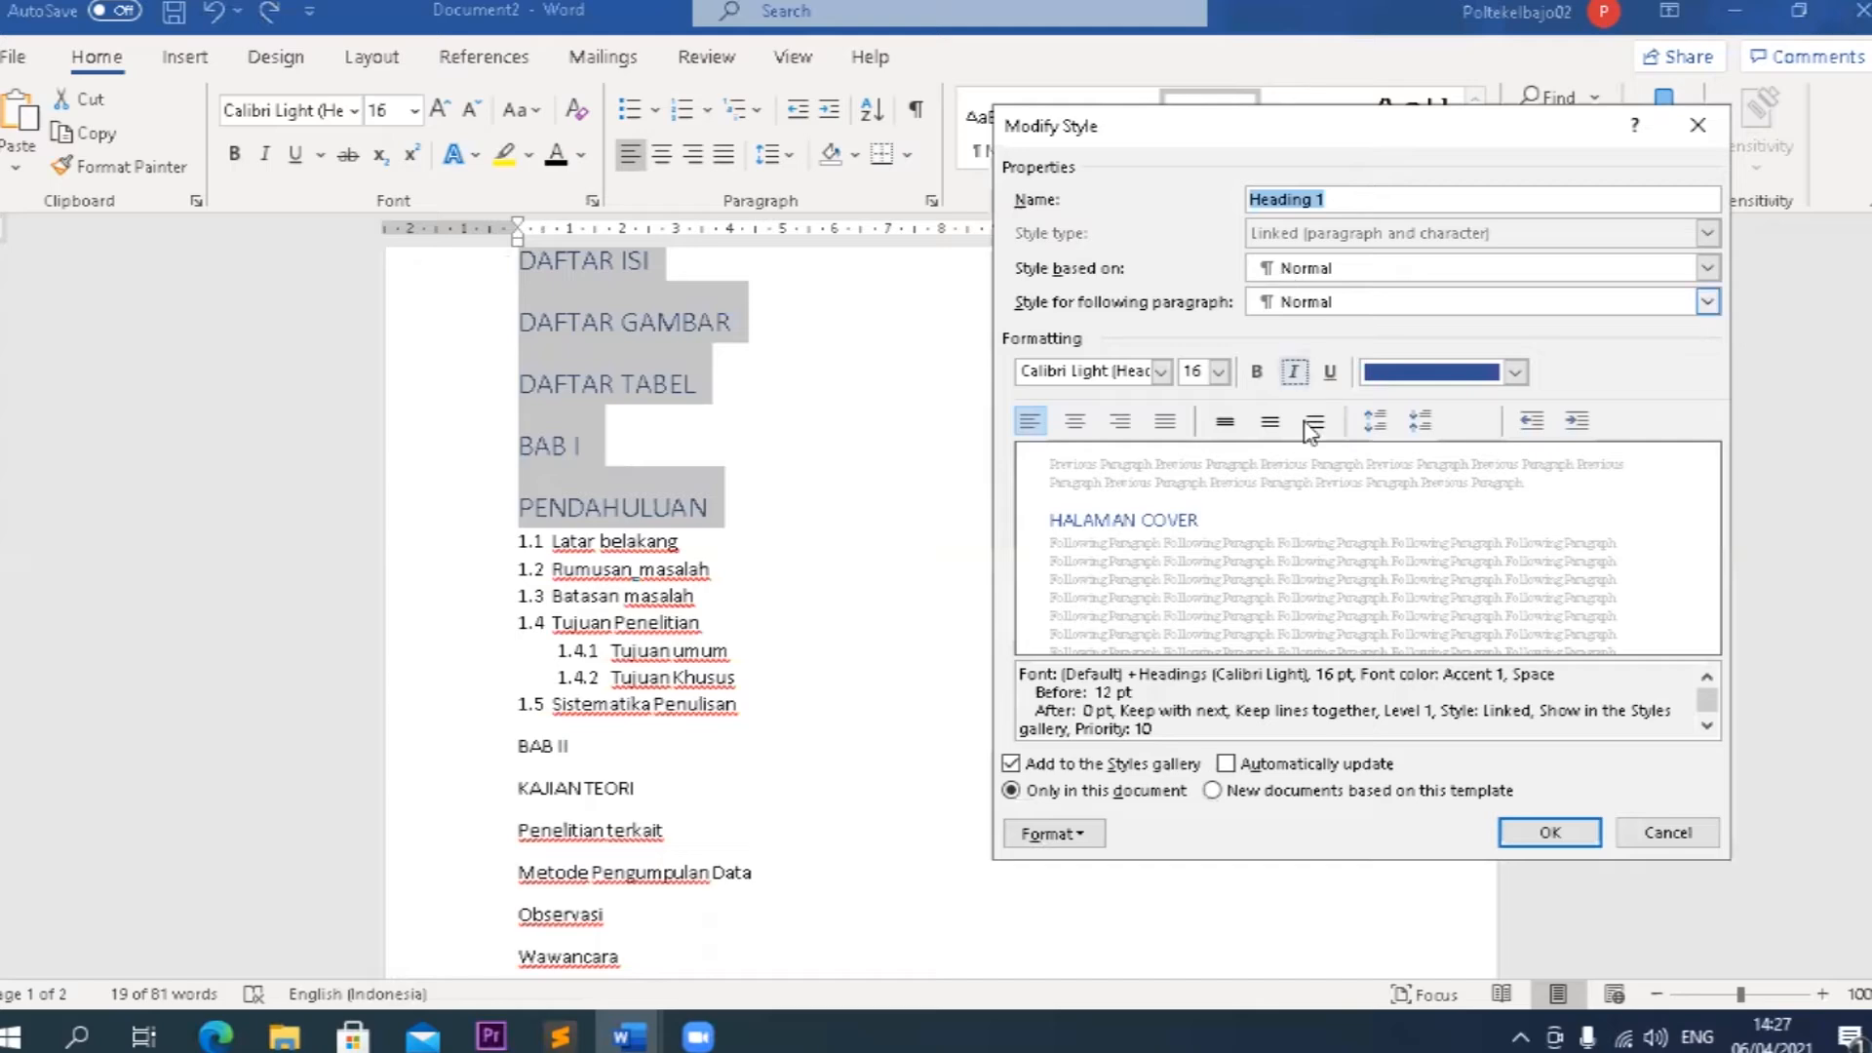
left_click_drag(1316, 132, 1111, 134)
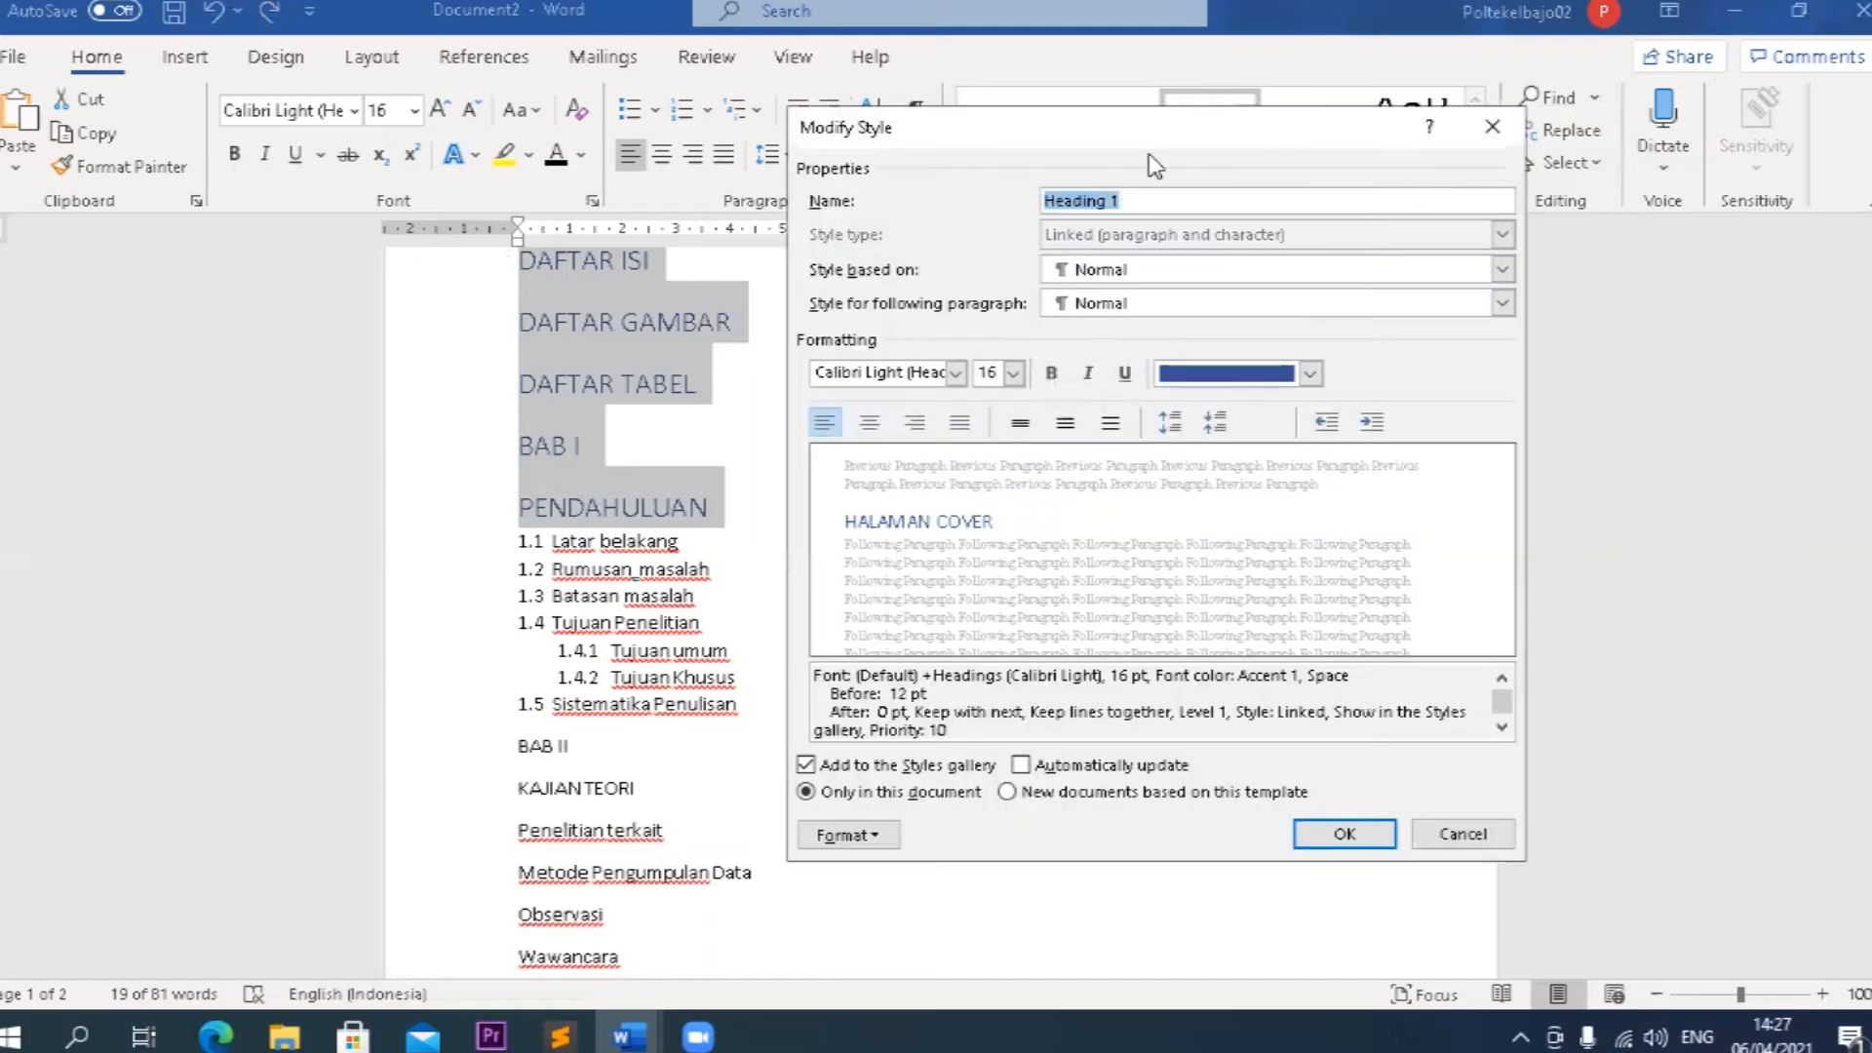
left_click(1310, 373)
left_click(1214, 414)
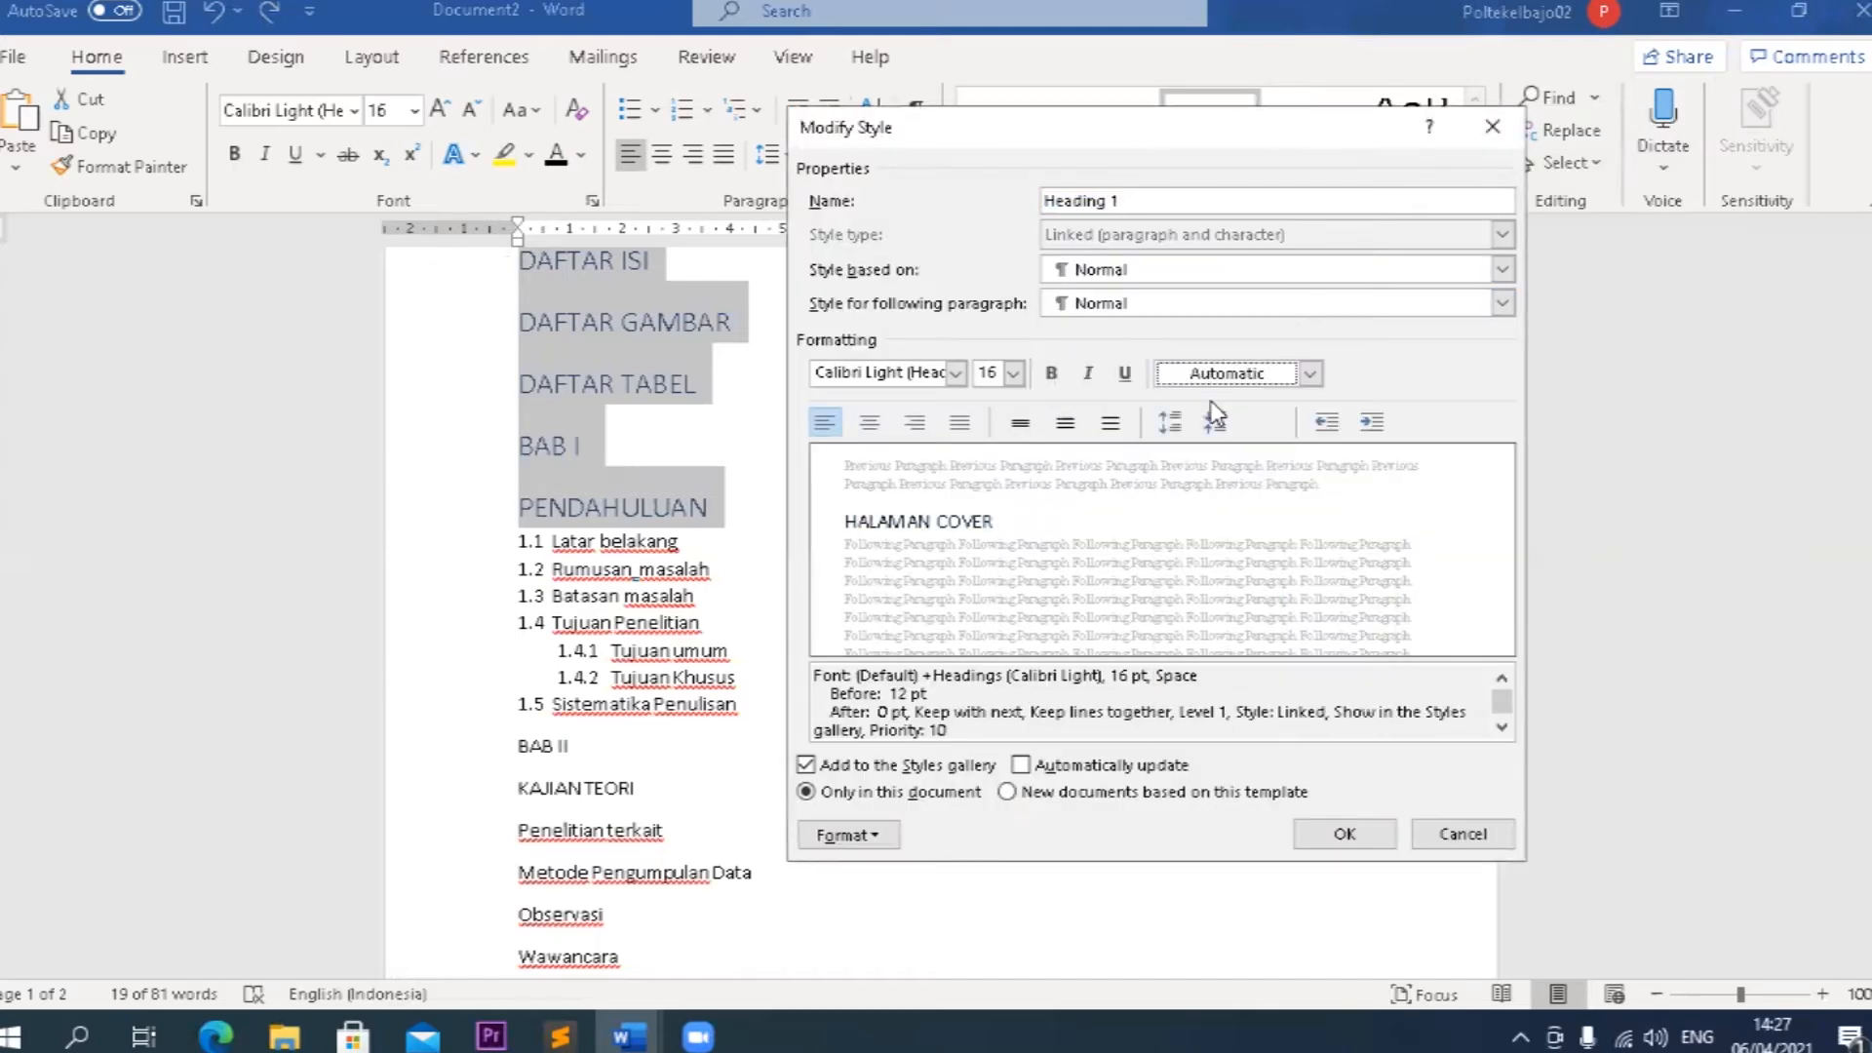
left_click(955, 373)
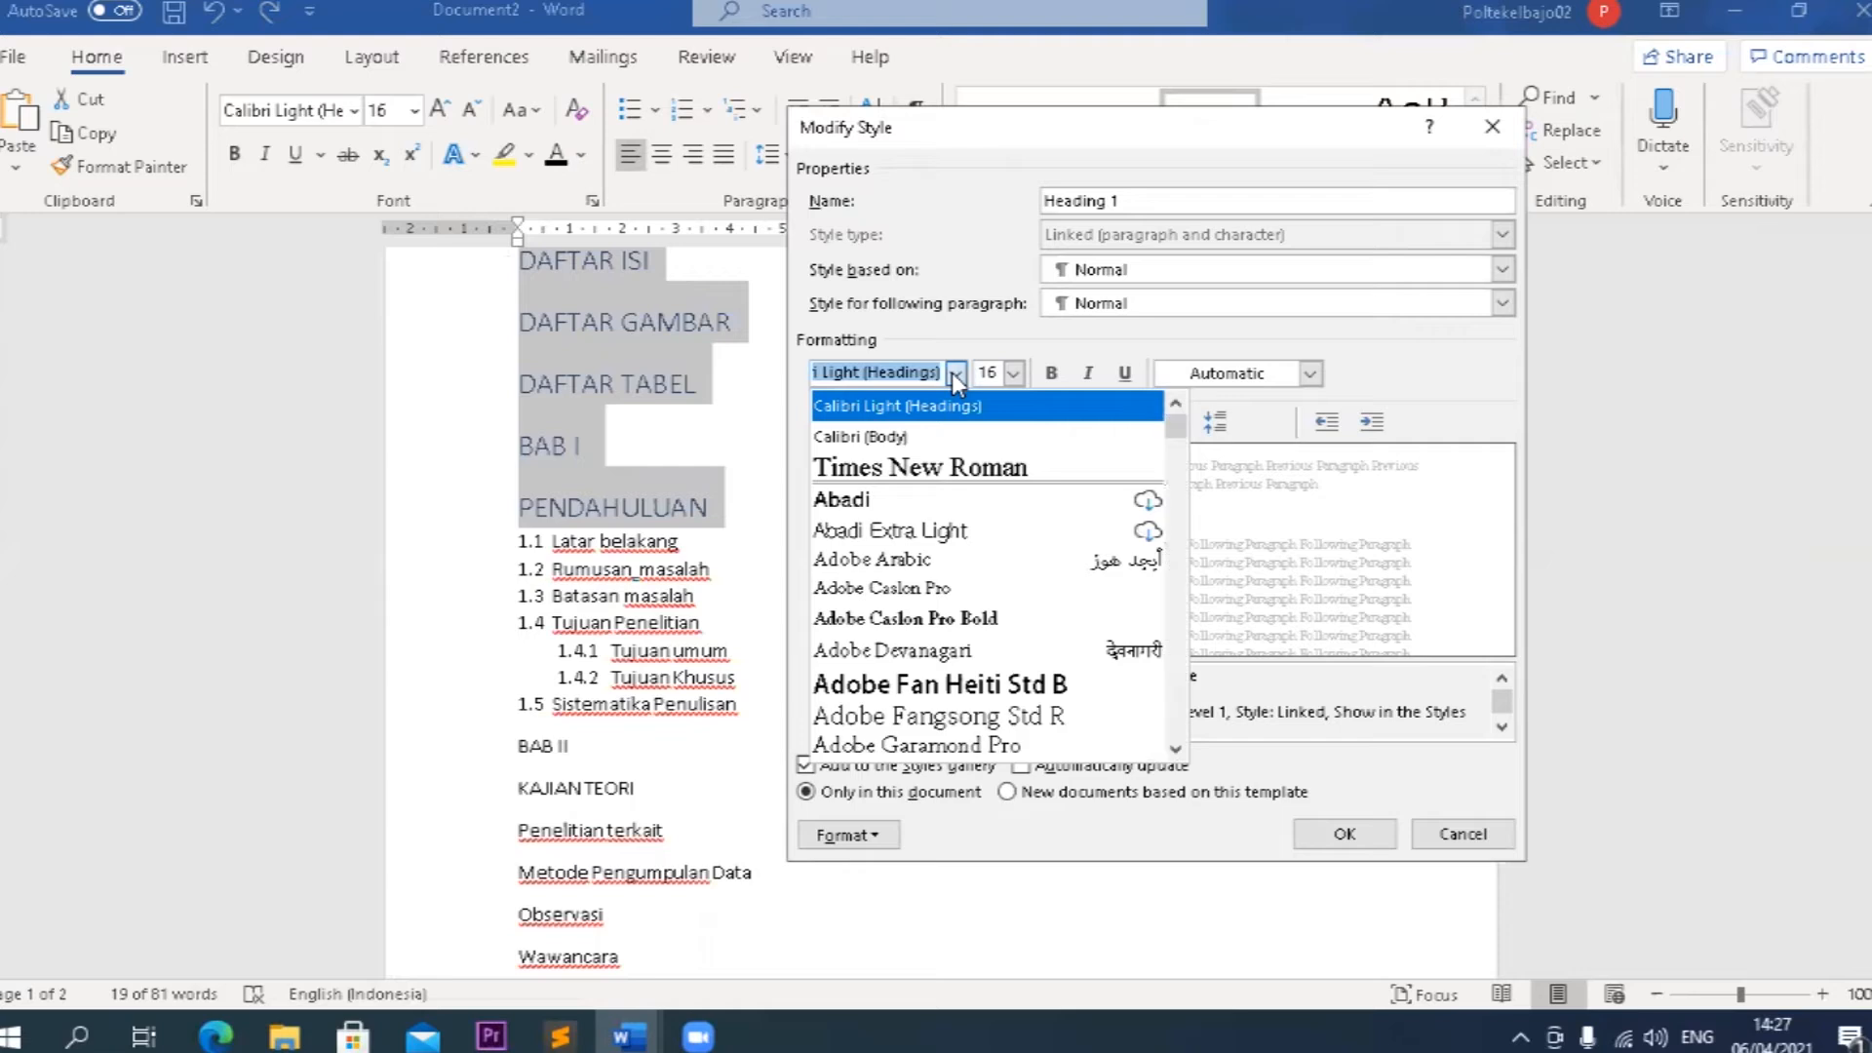
left_click(951, 456)
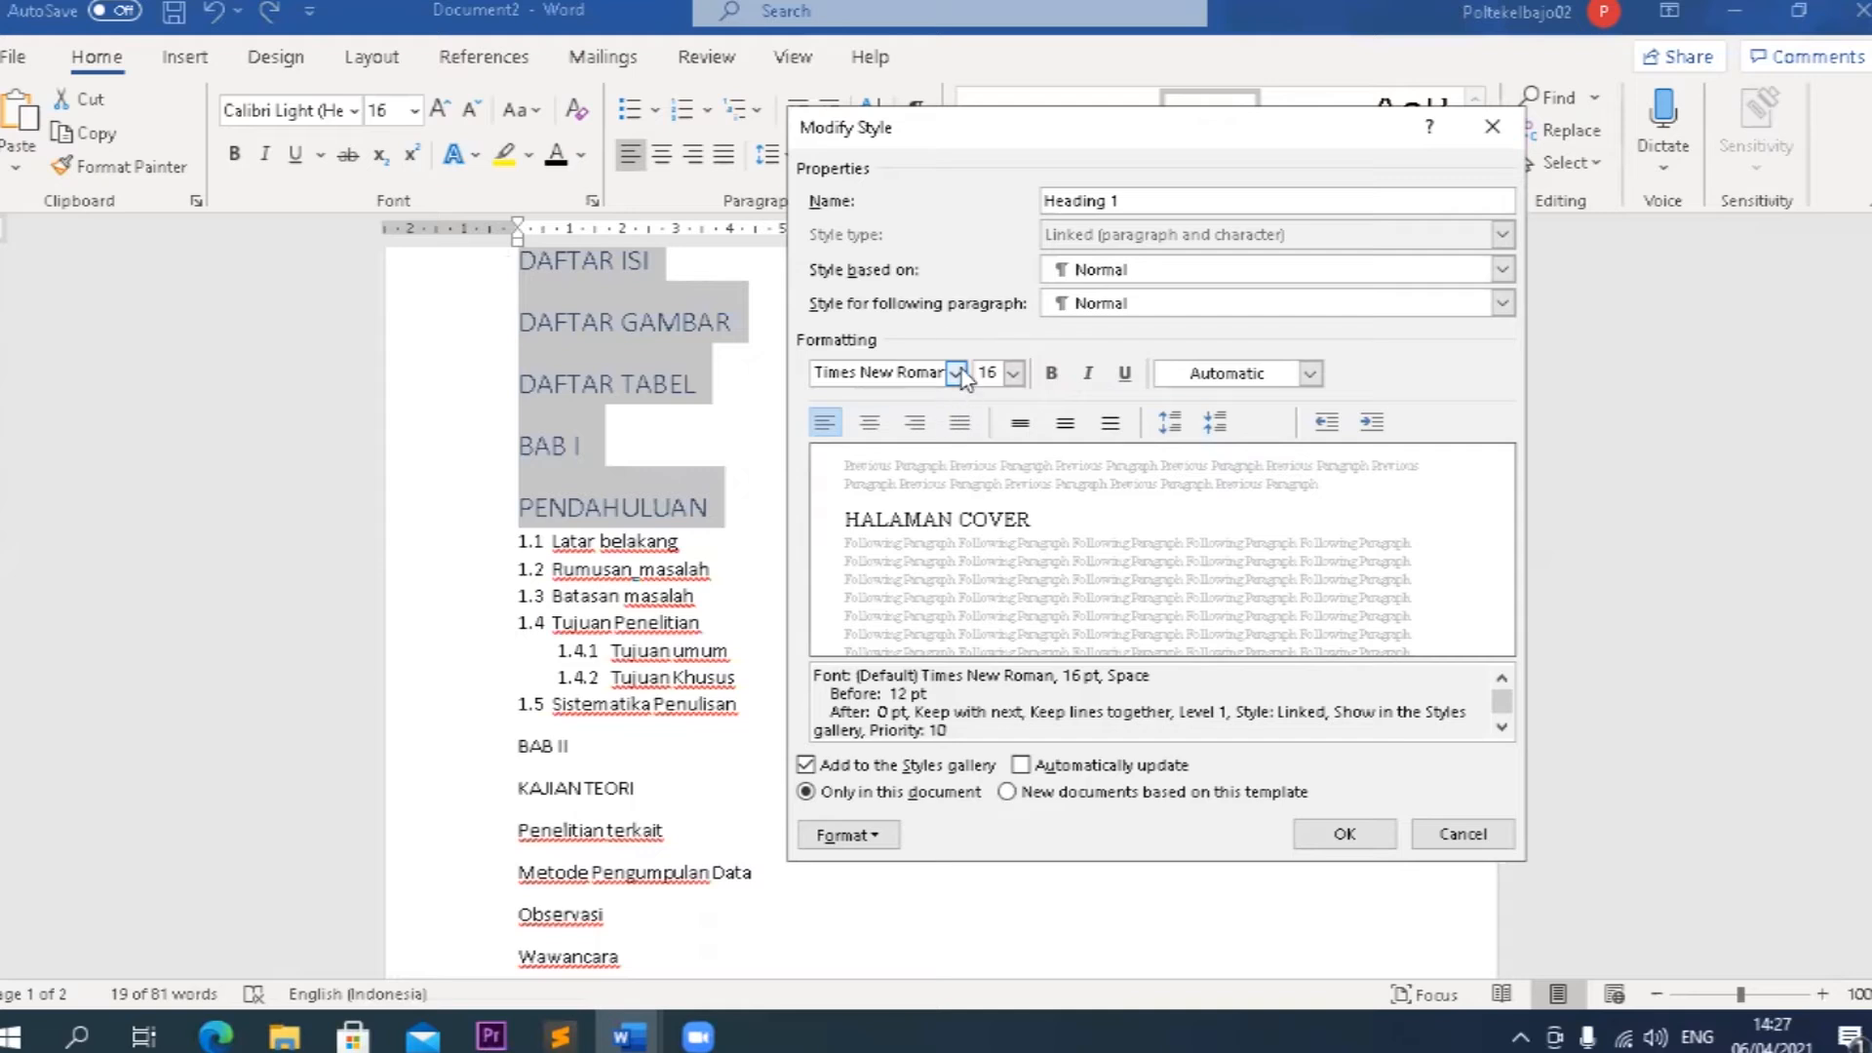
left_click(1051, 375)
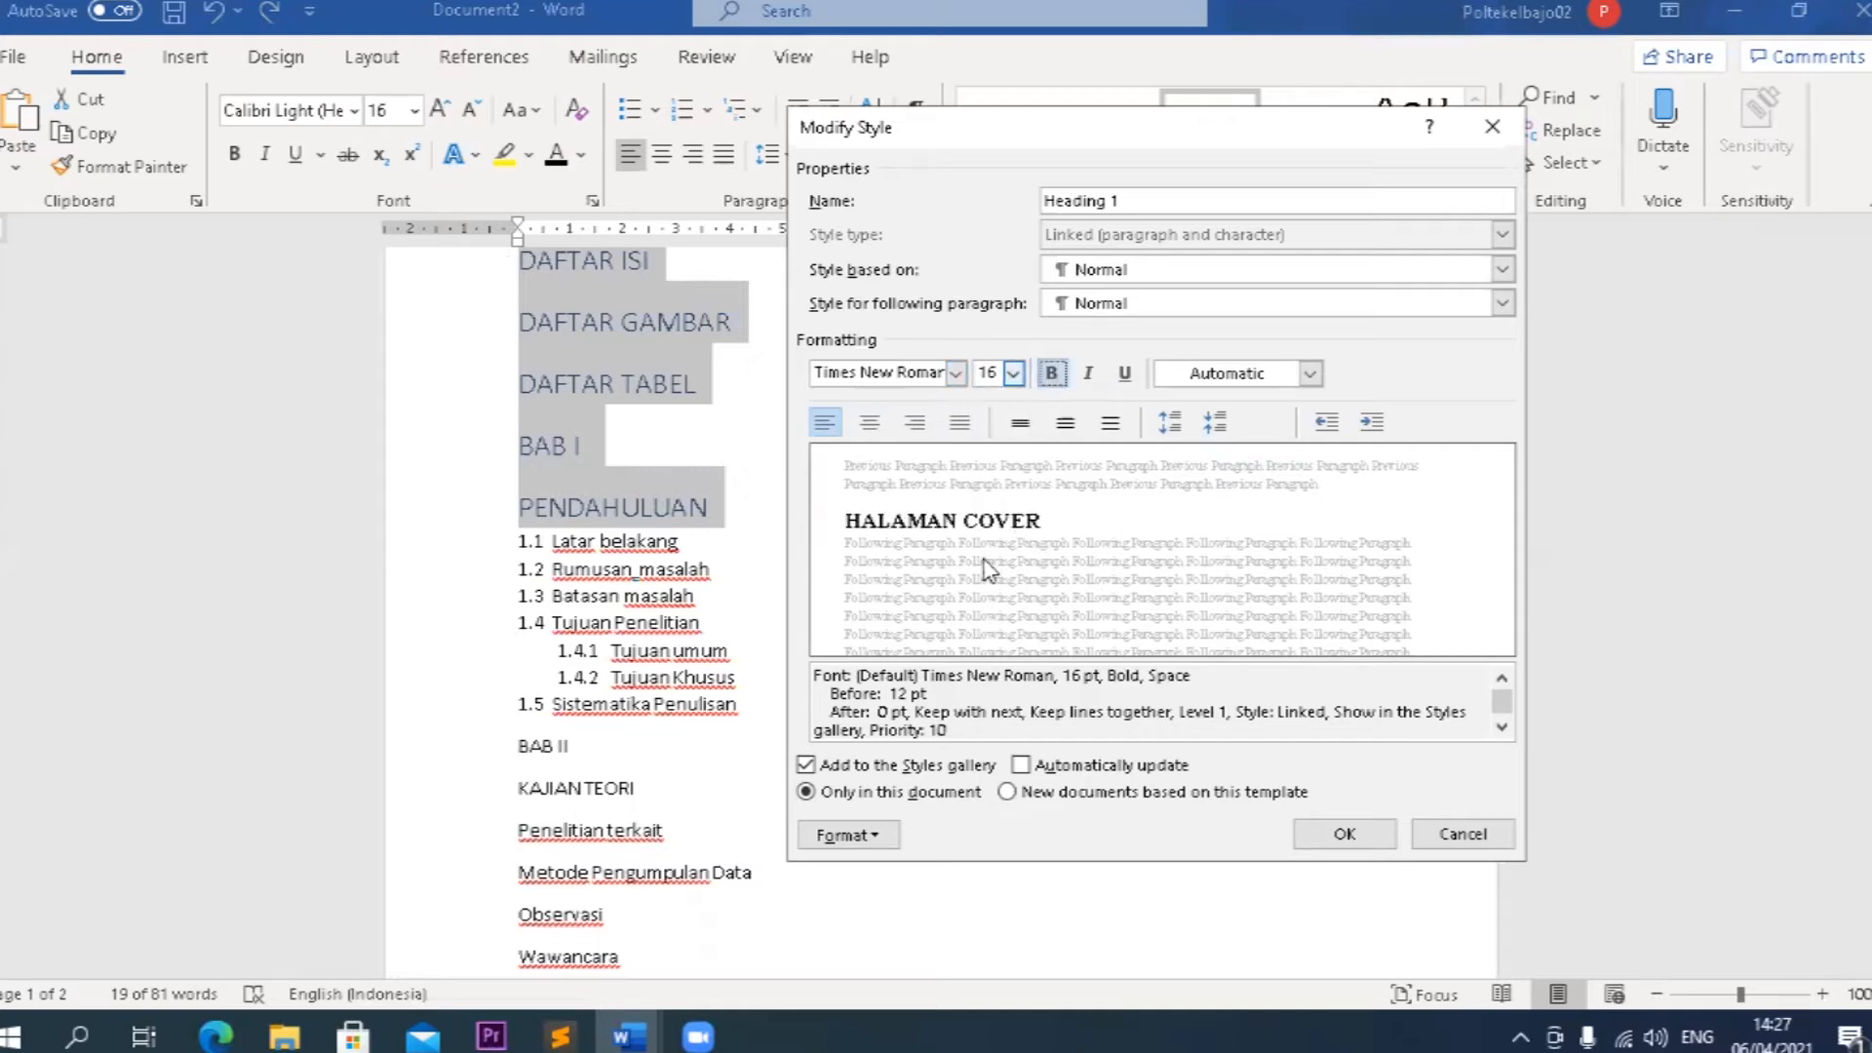
left_click(1014, 374)
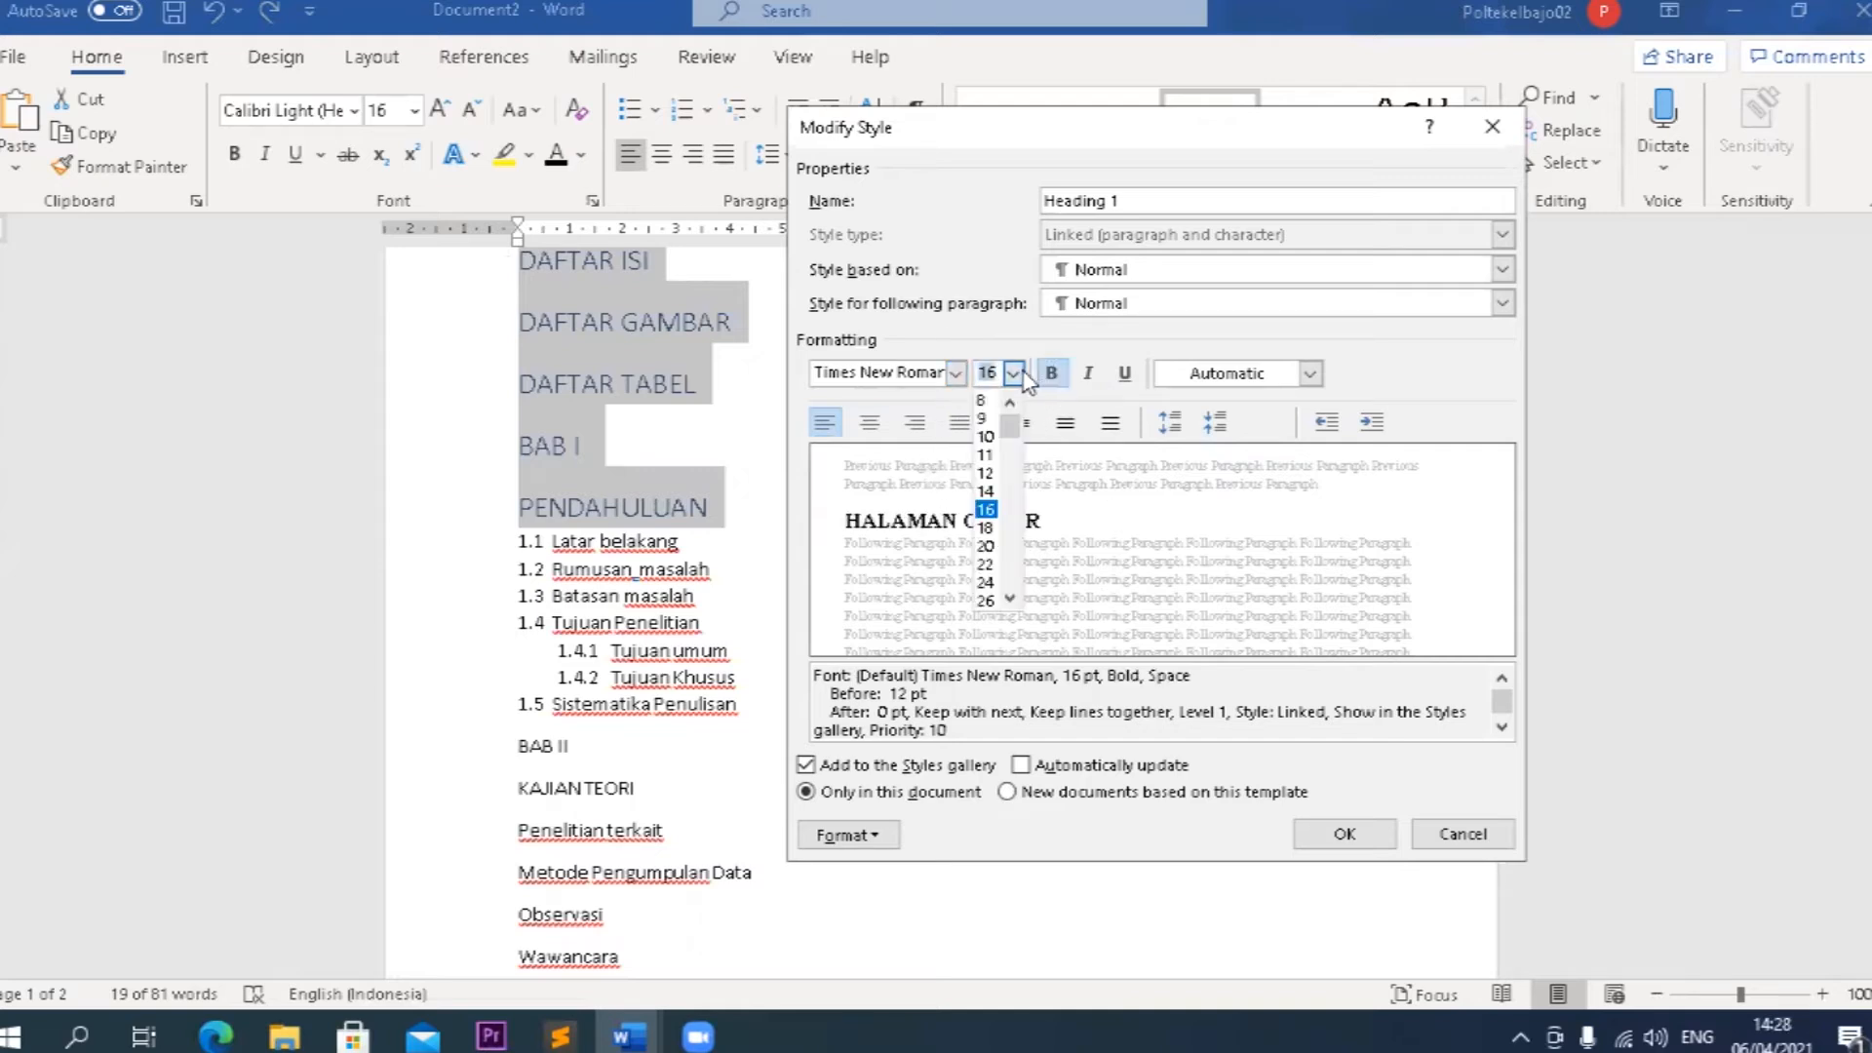
left_click(988, 492)
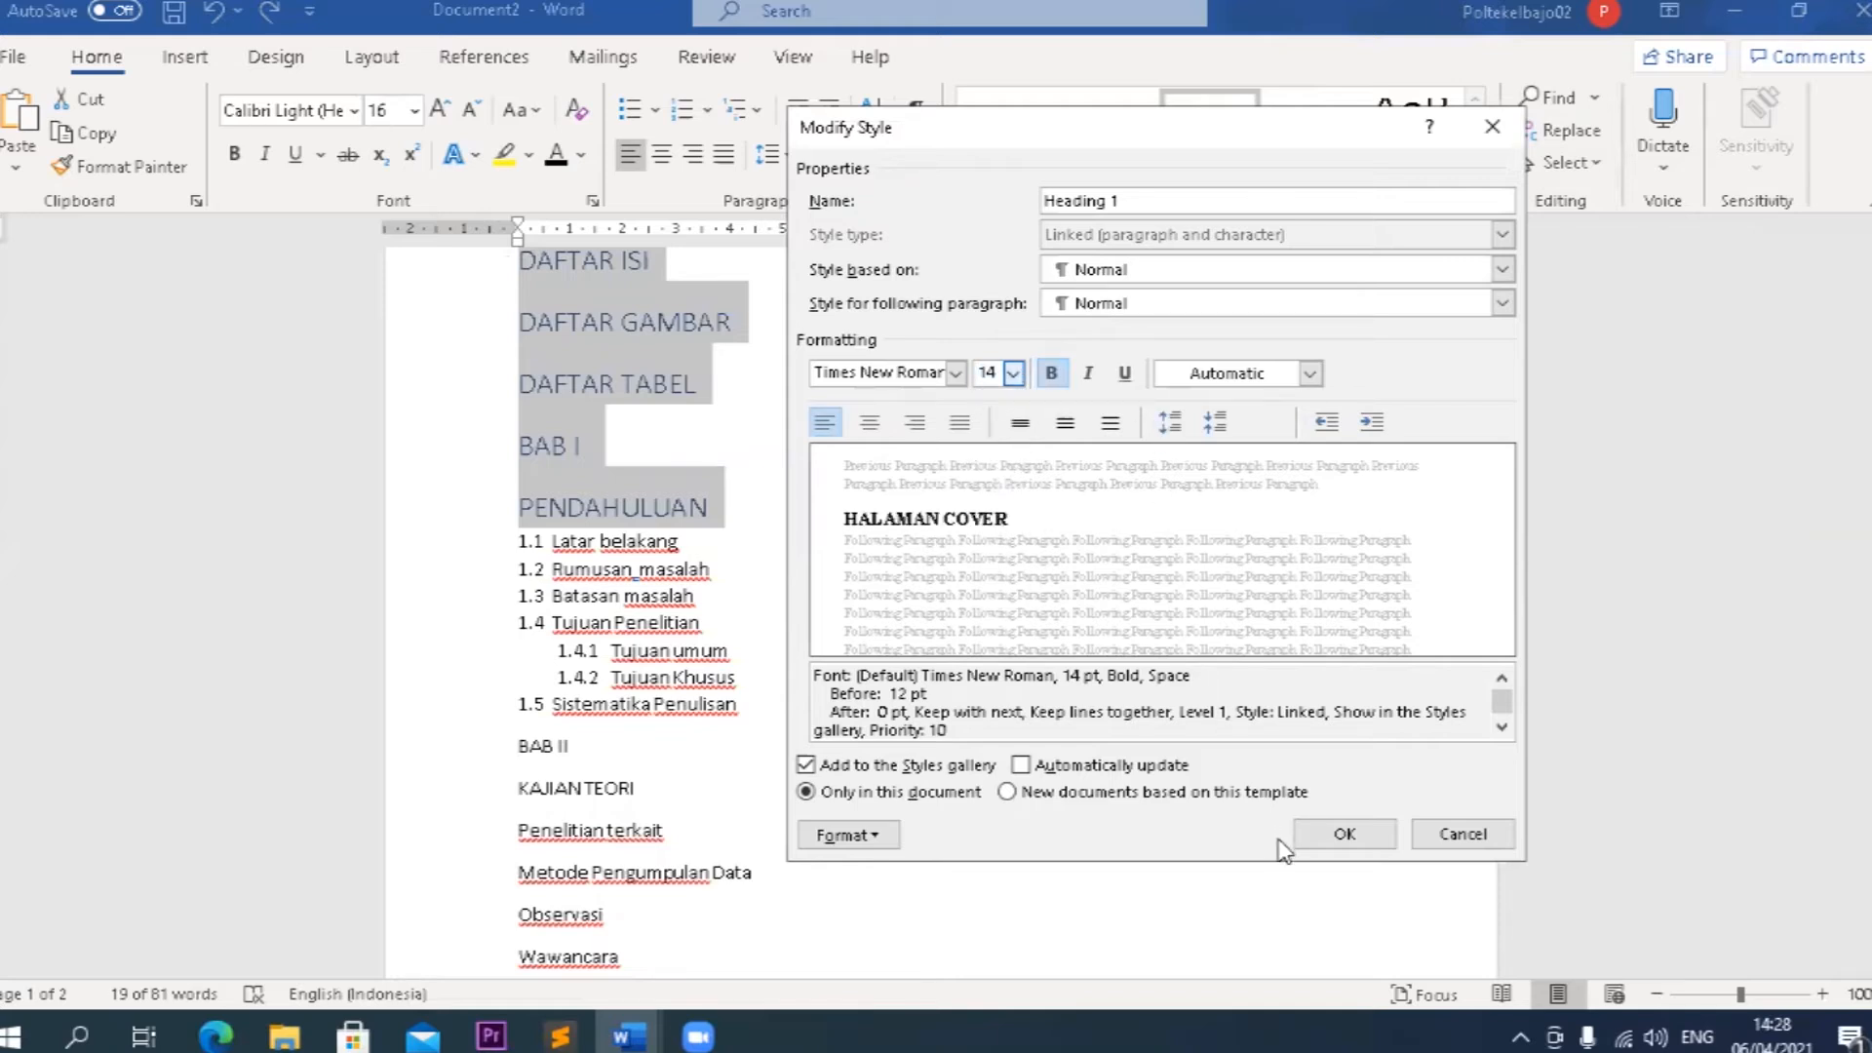
left_click(1343, 834)
Modify the Heading 1 style to remove the spacing before its paragraphs.
scroll(868, 668, "up", 3)
scroll(871, 672, "up", 3)
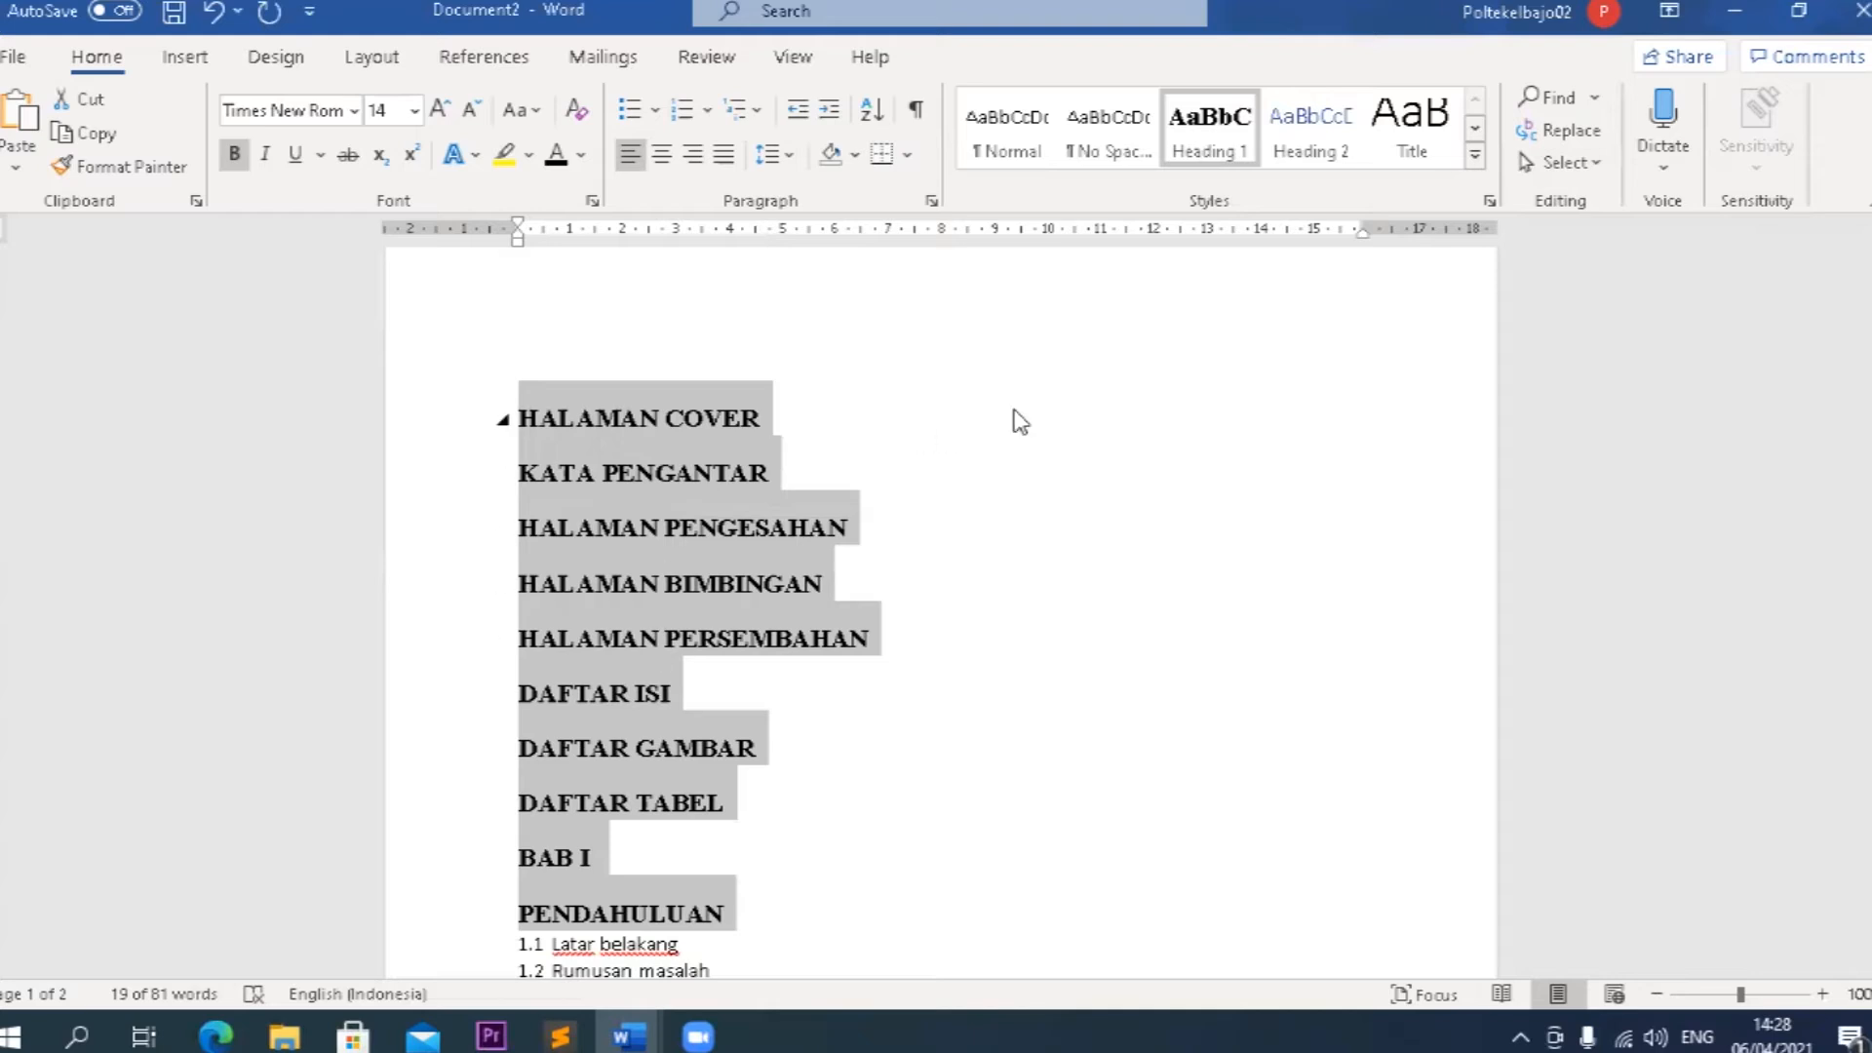
right_click(1238, 168)
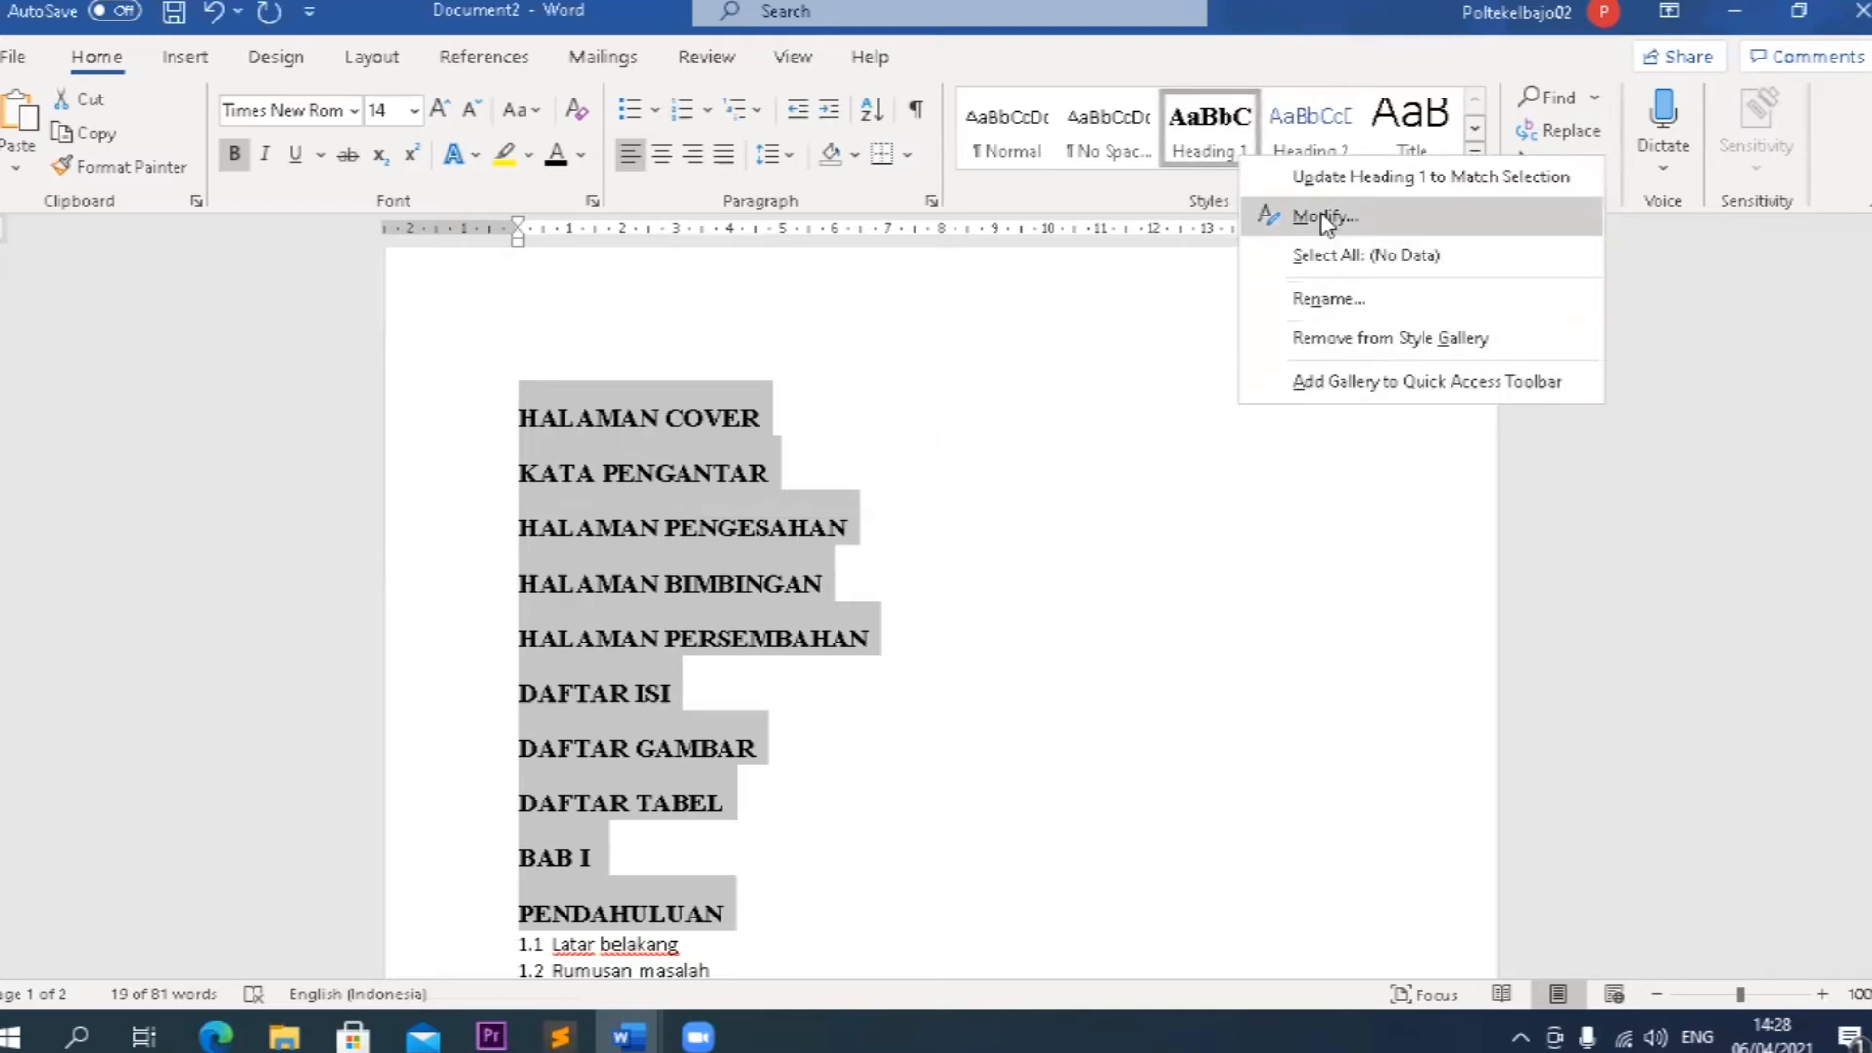
left_click(1257, 218)
left_click(1213, 422)
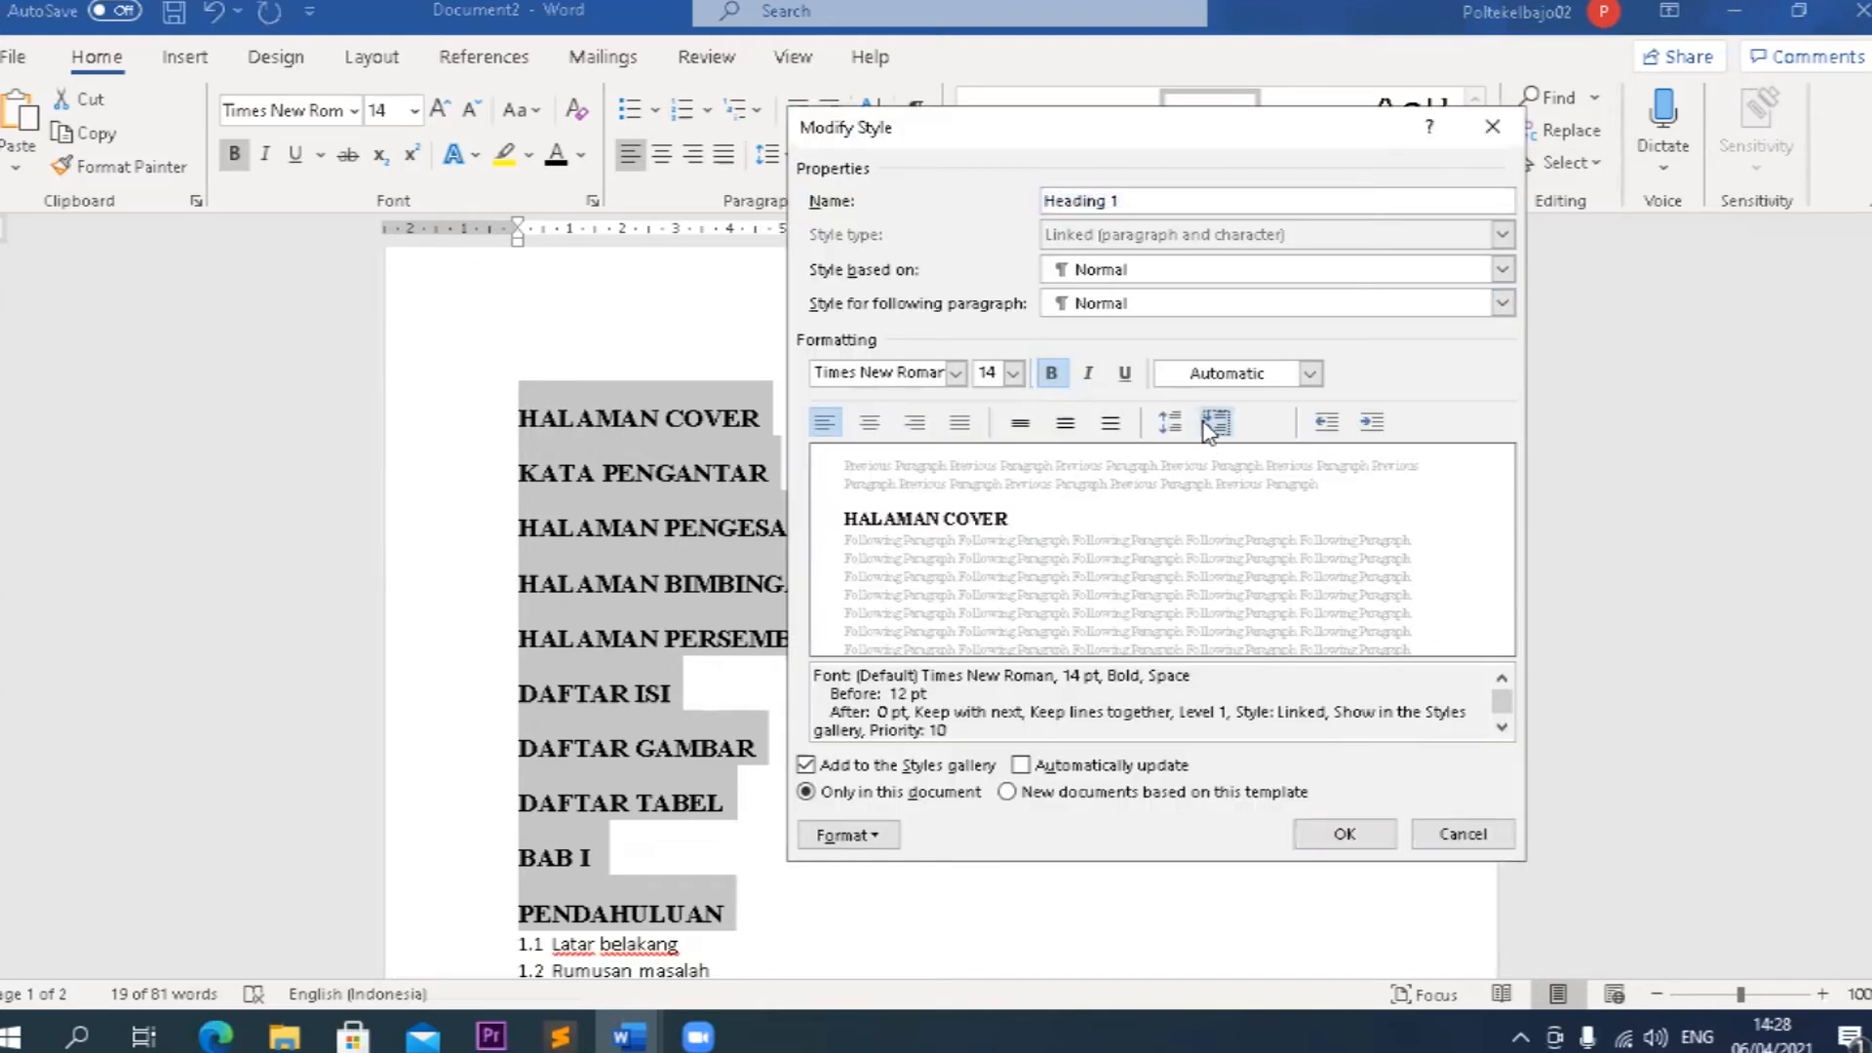
left_click(1216, 422)
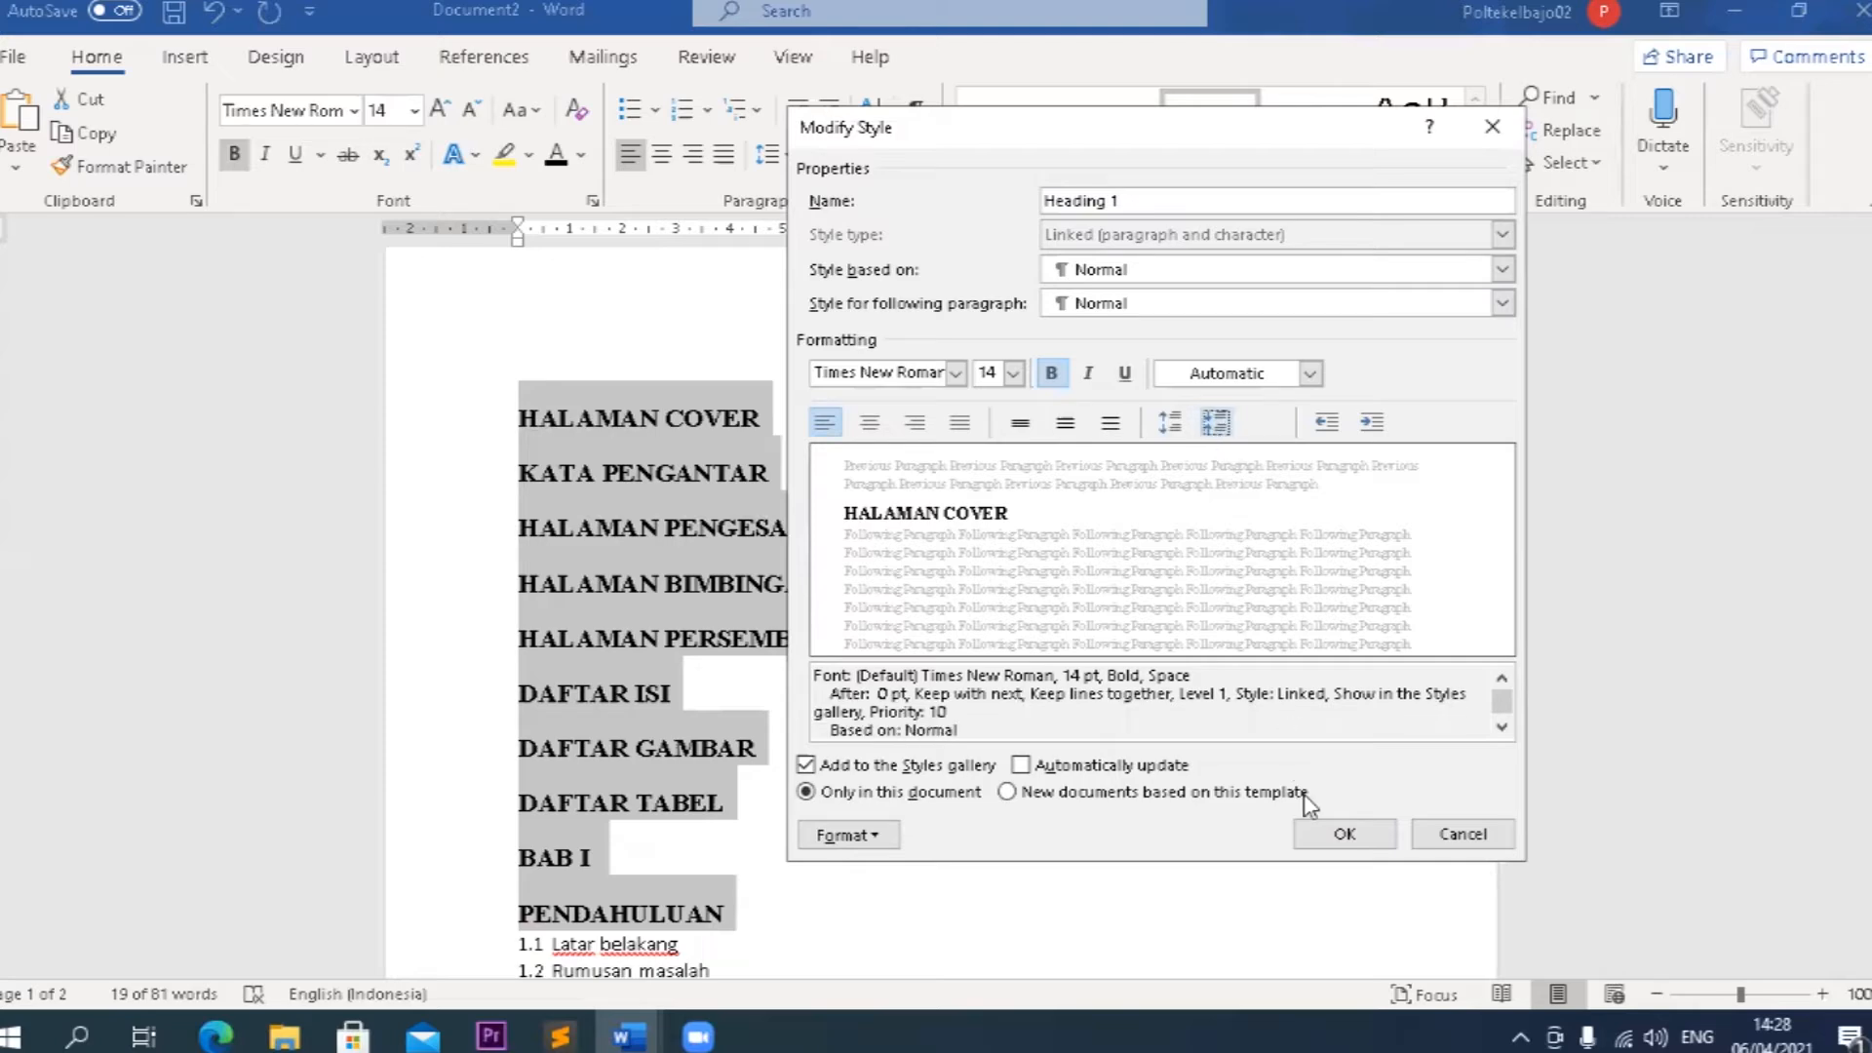
left_click(1312, 837)
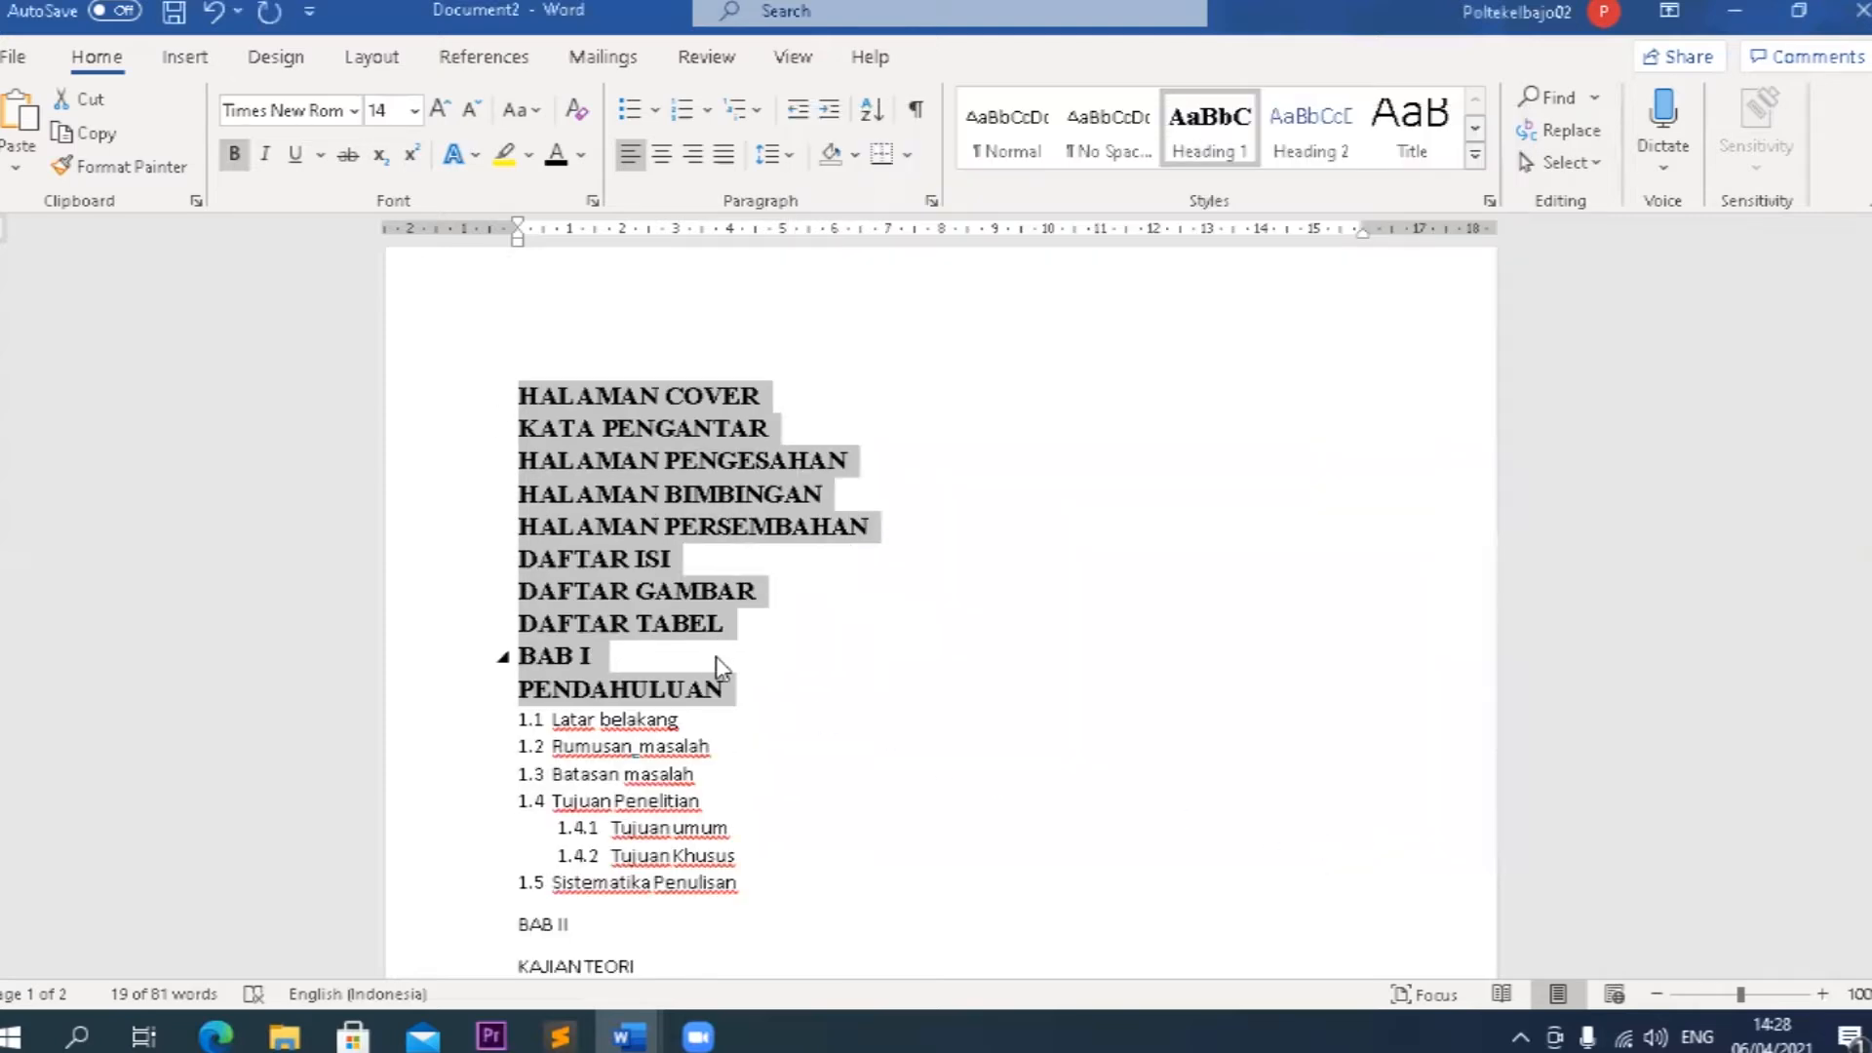
Apply the Heading 2 style to the lines from Latar belakang through Tujuan Penelitian.
scroll(716, 657, "down", 2)
left_click(709, 565)
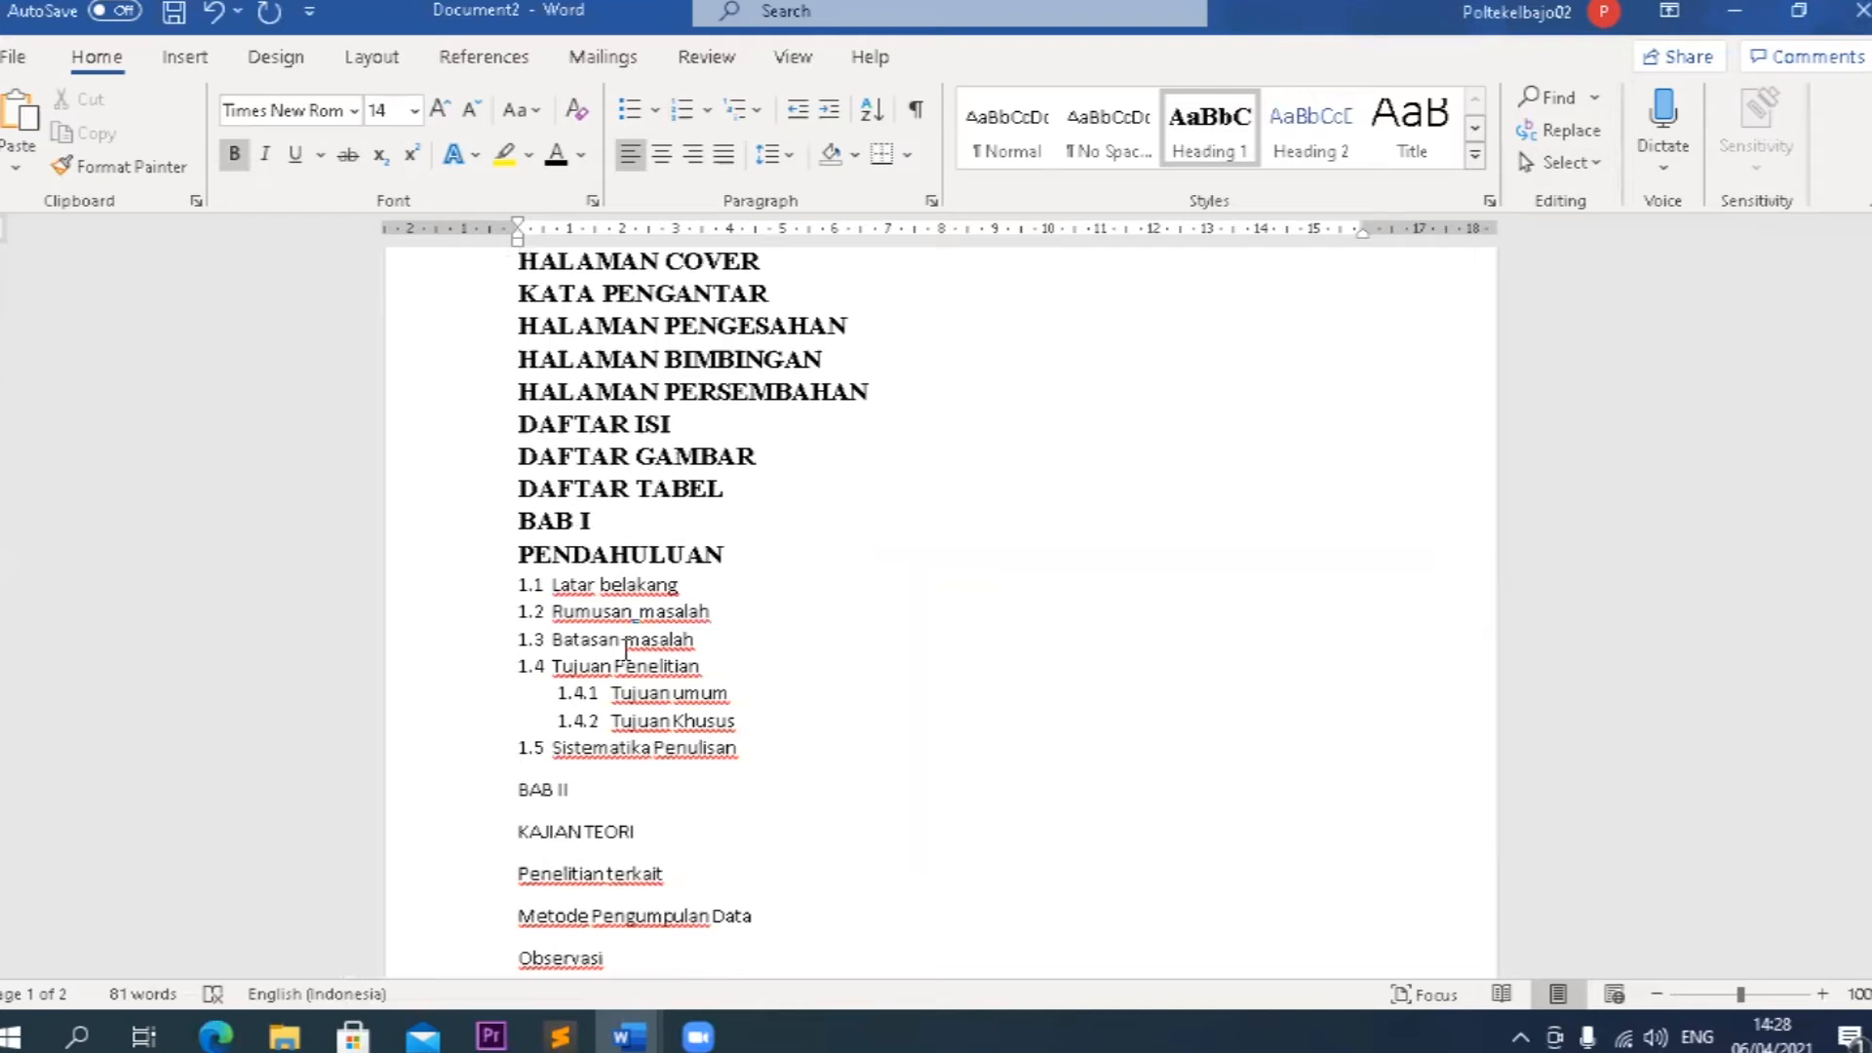
left_click_drag(708, 666, 552, 587)
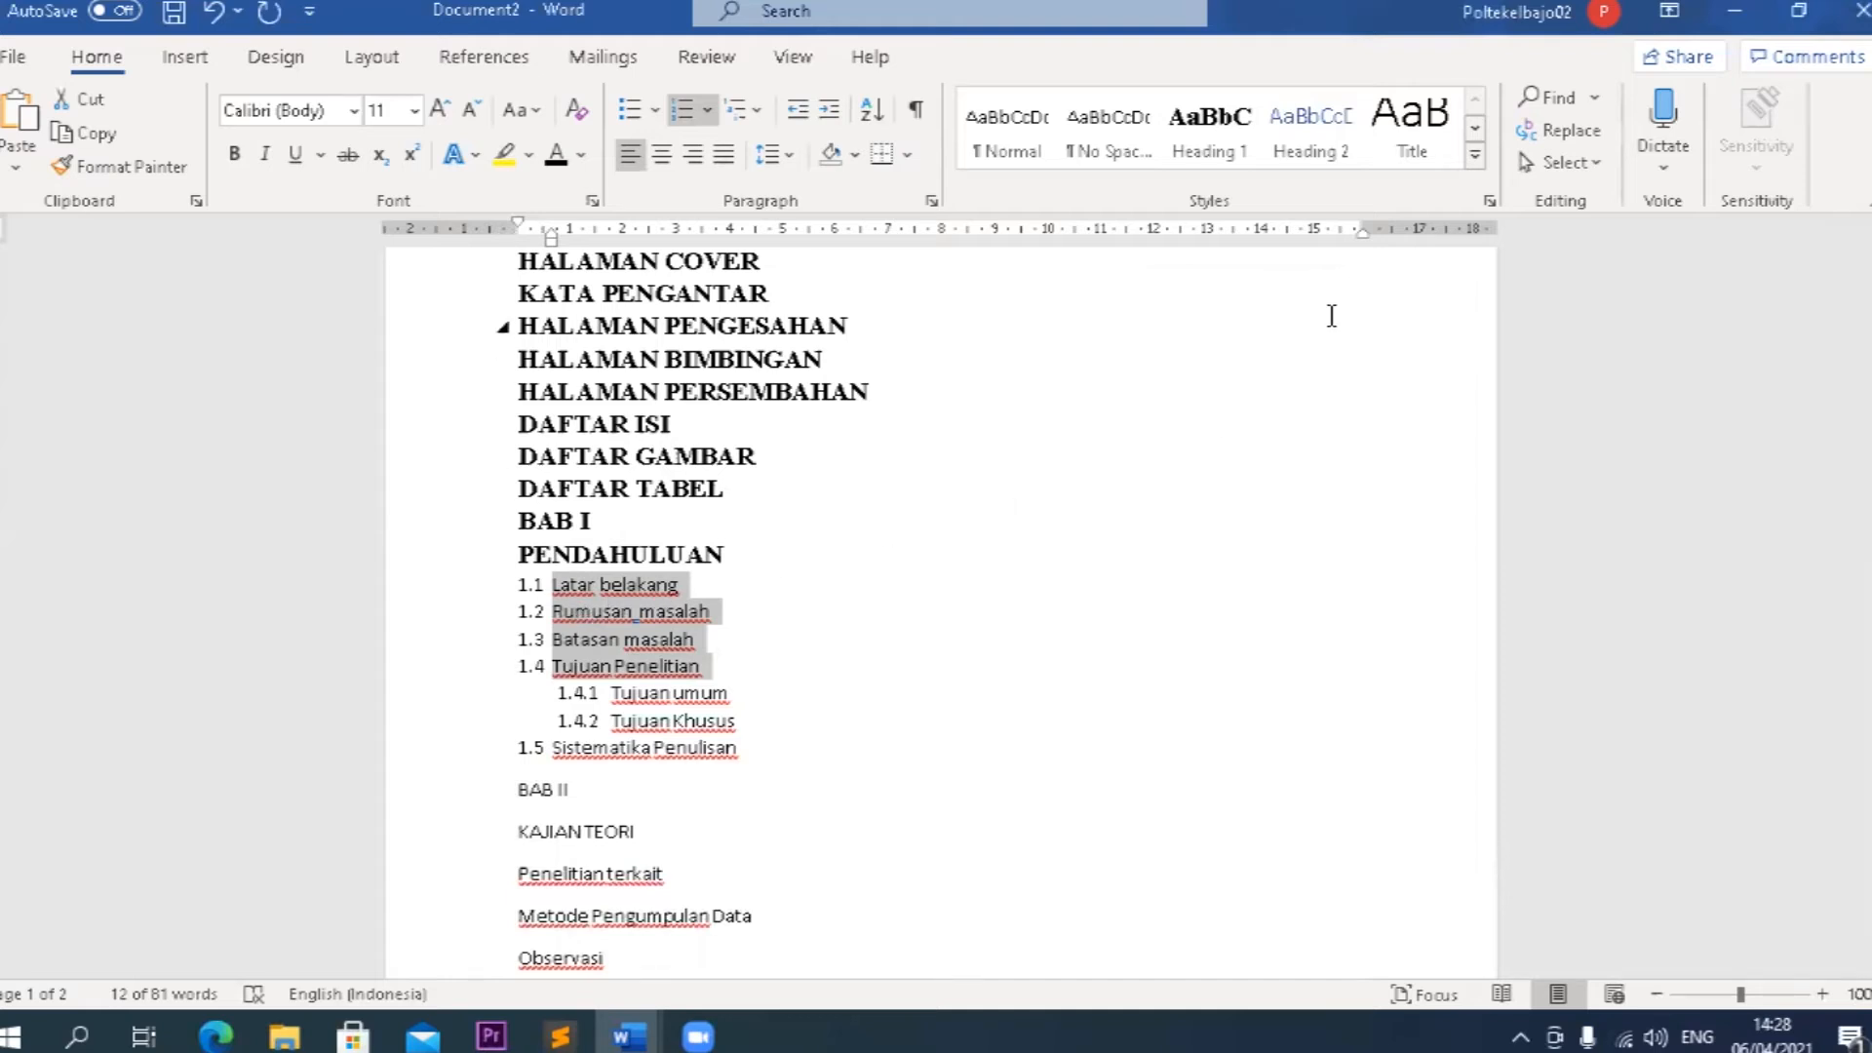
left_click(1308, 137)
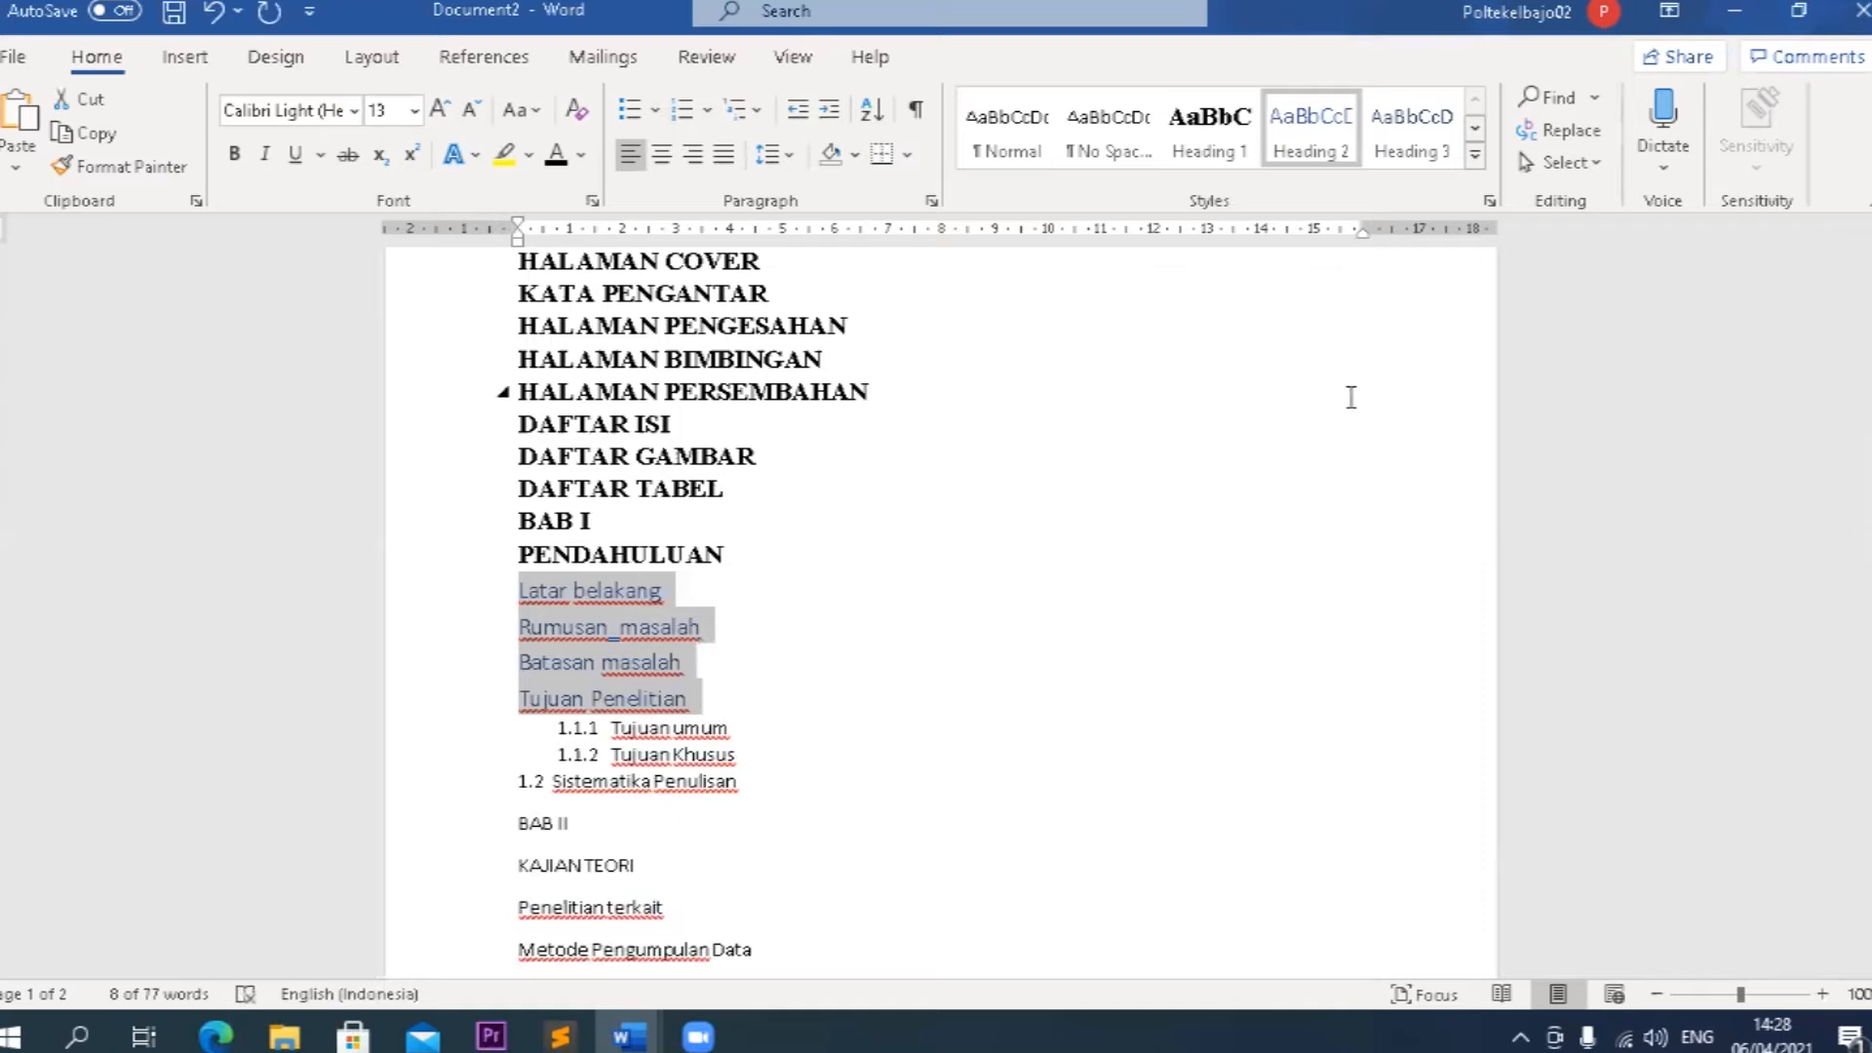
Modify the Heading 2 style to use Times New Roman, 12 pt, bold, with the Automatic font colour.
right_click(1321, 139)
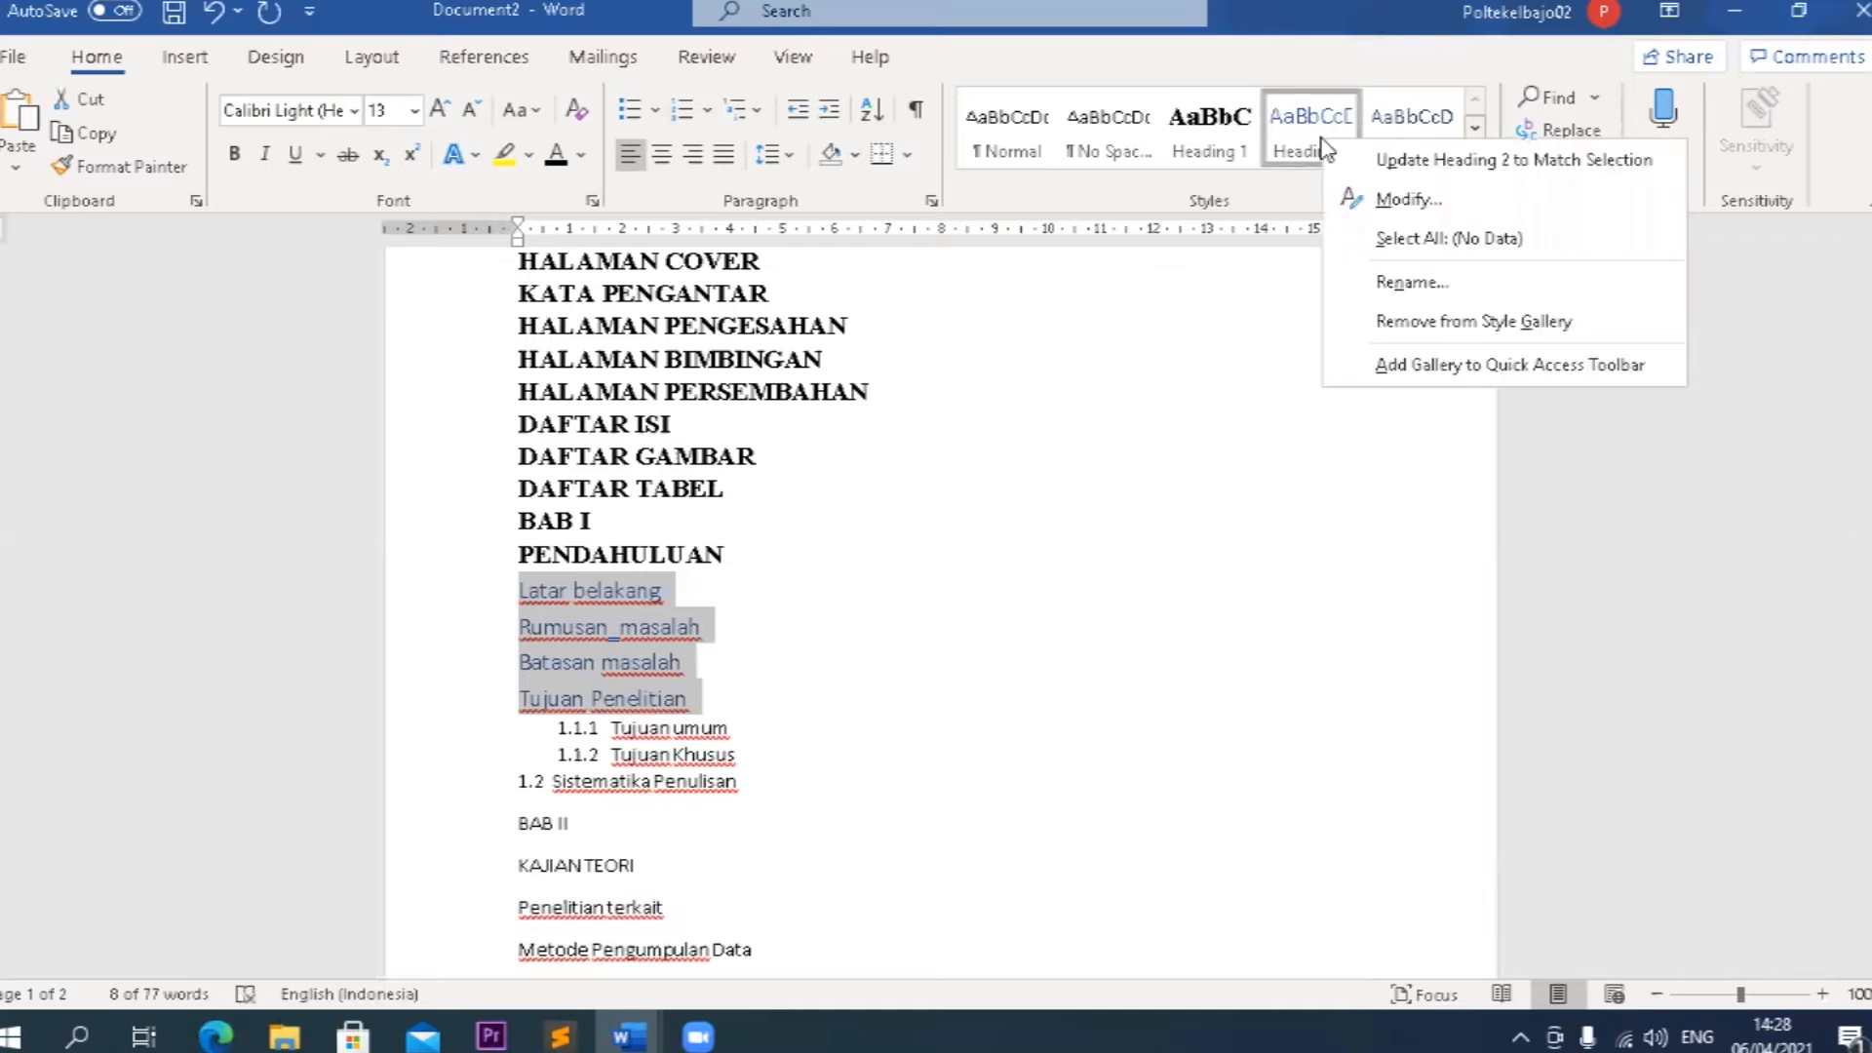
left_click(1391, 200)
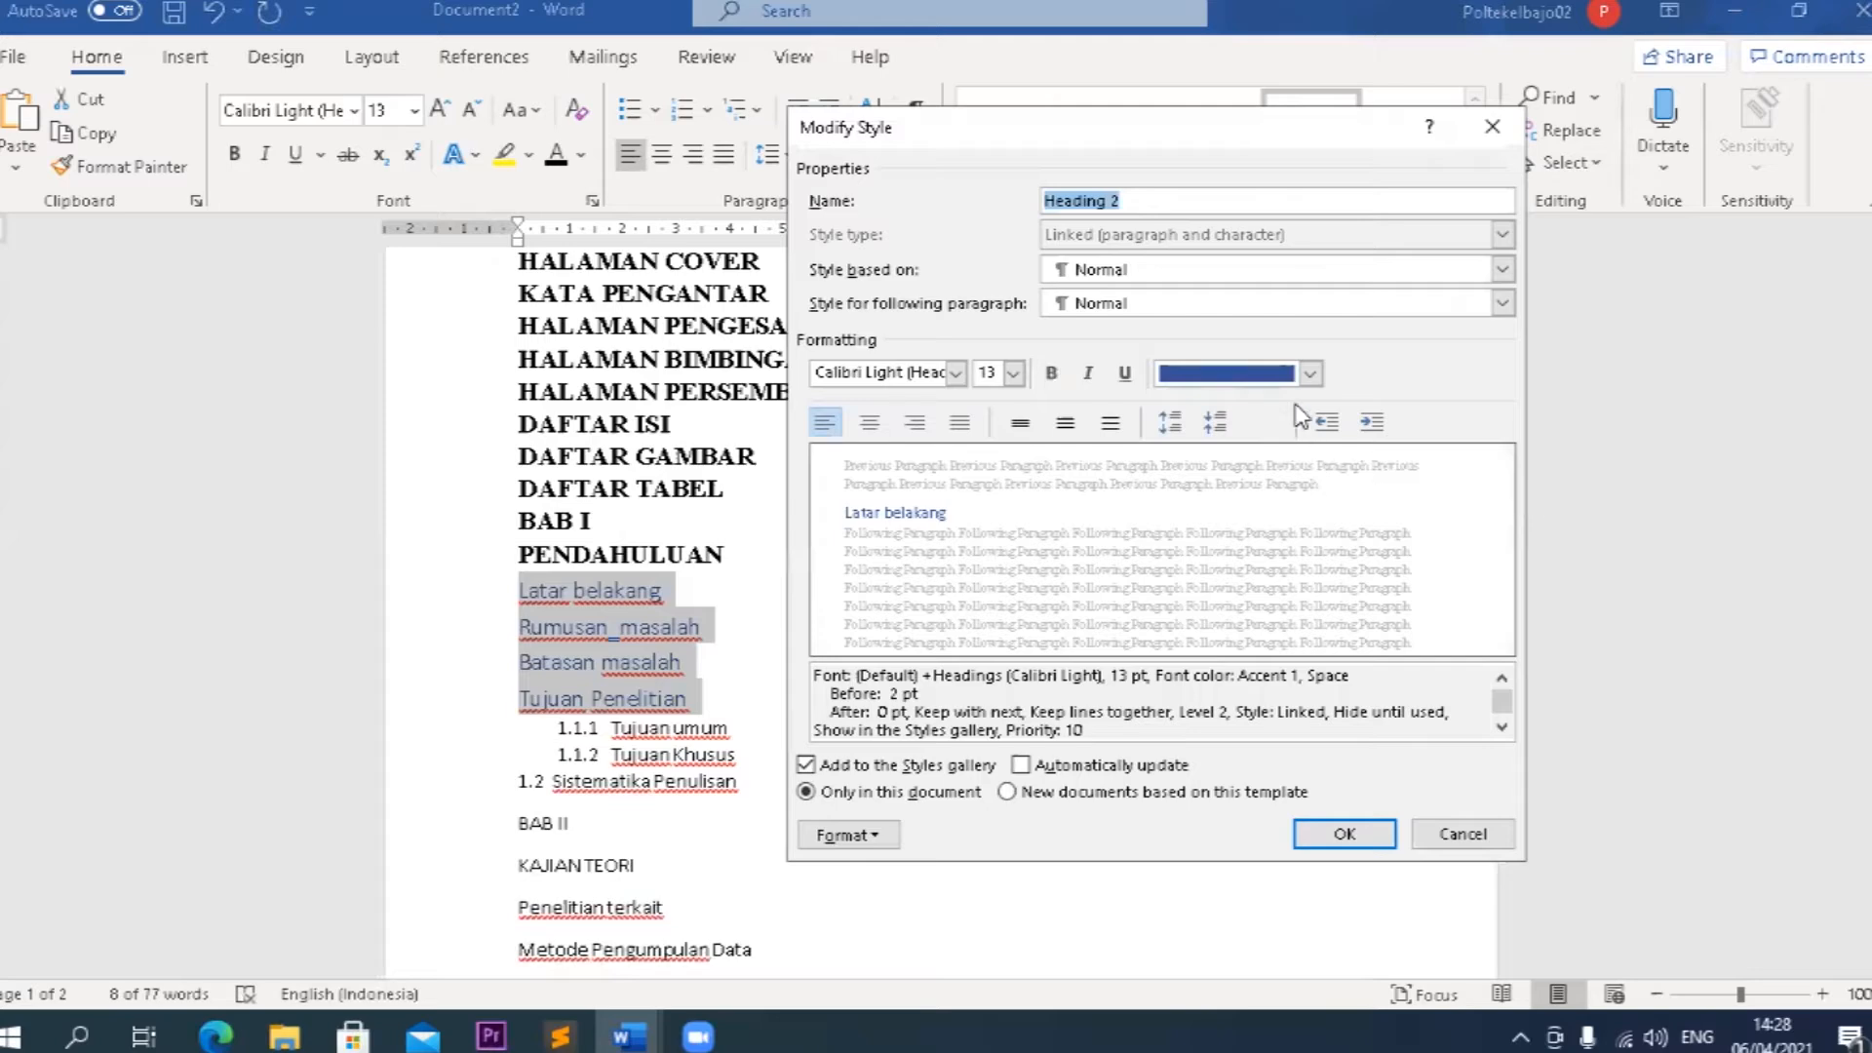
left_click(1296, 375)
left_click(1267, 407)
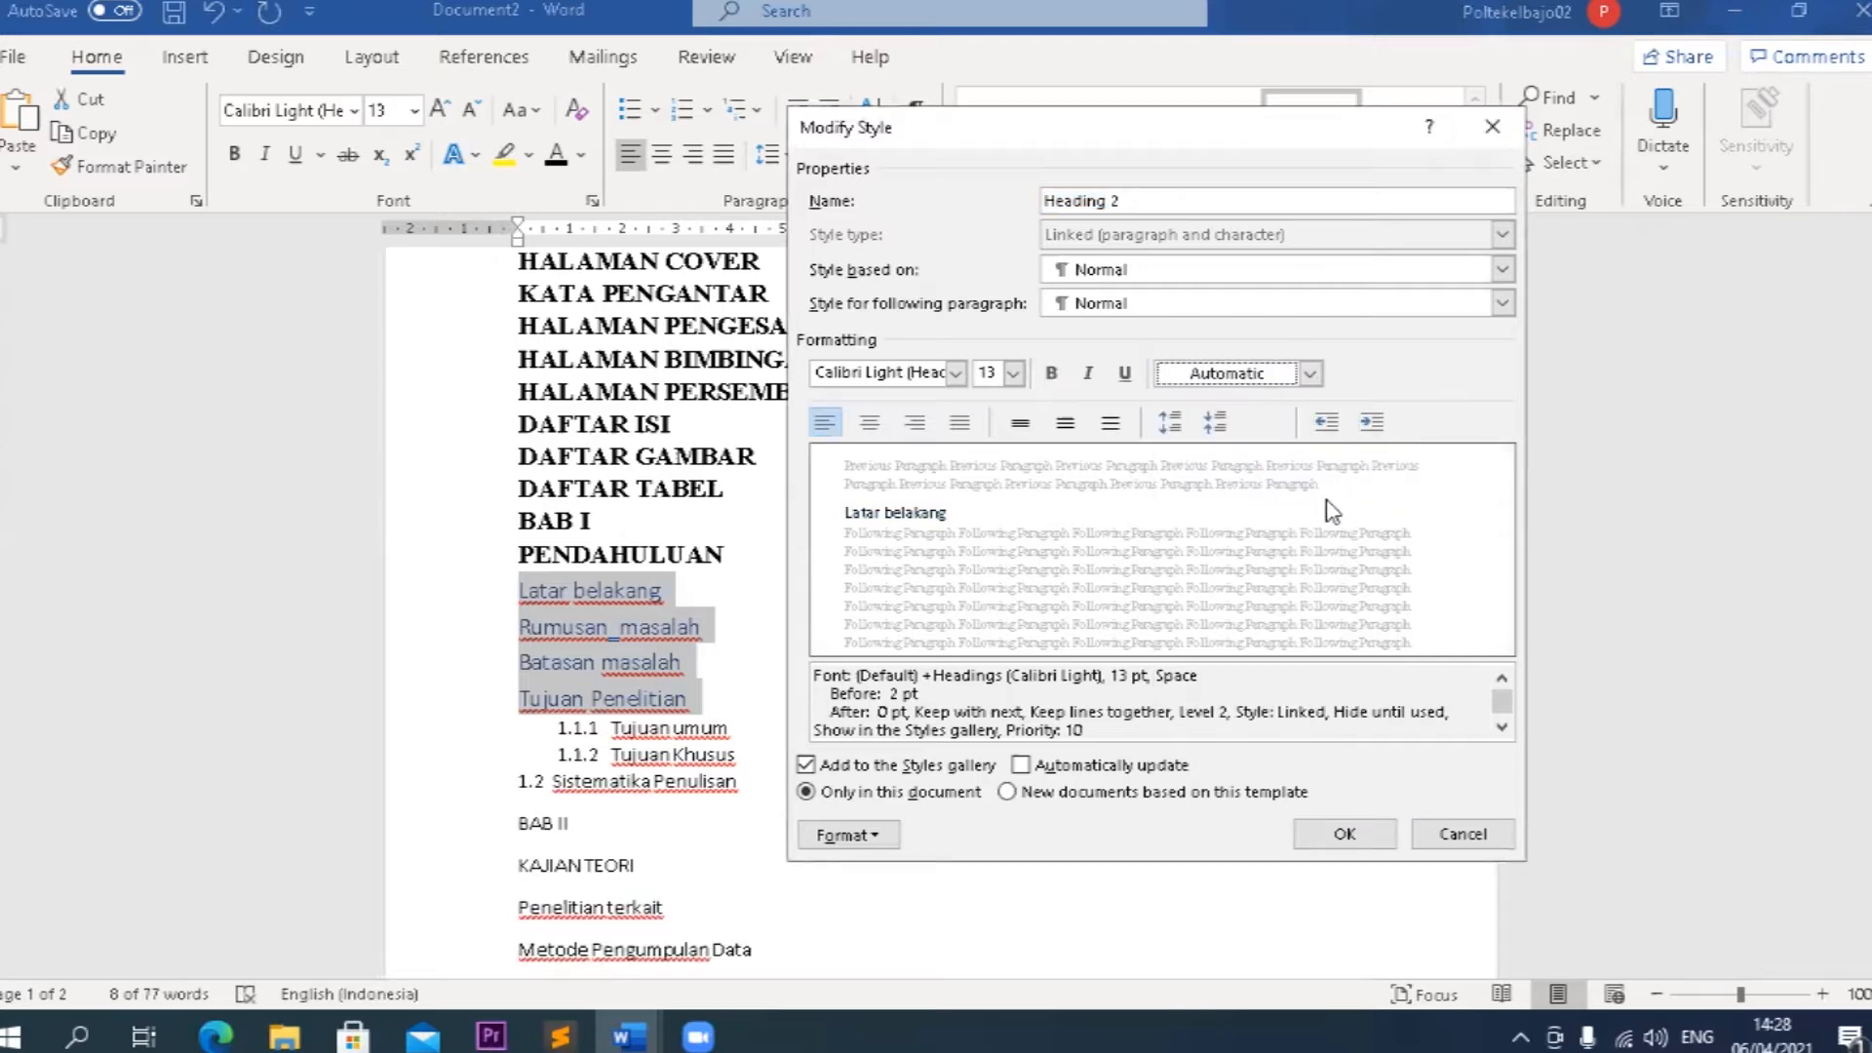
left_click(990, 374)
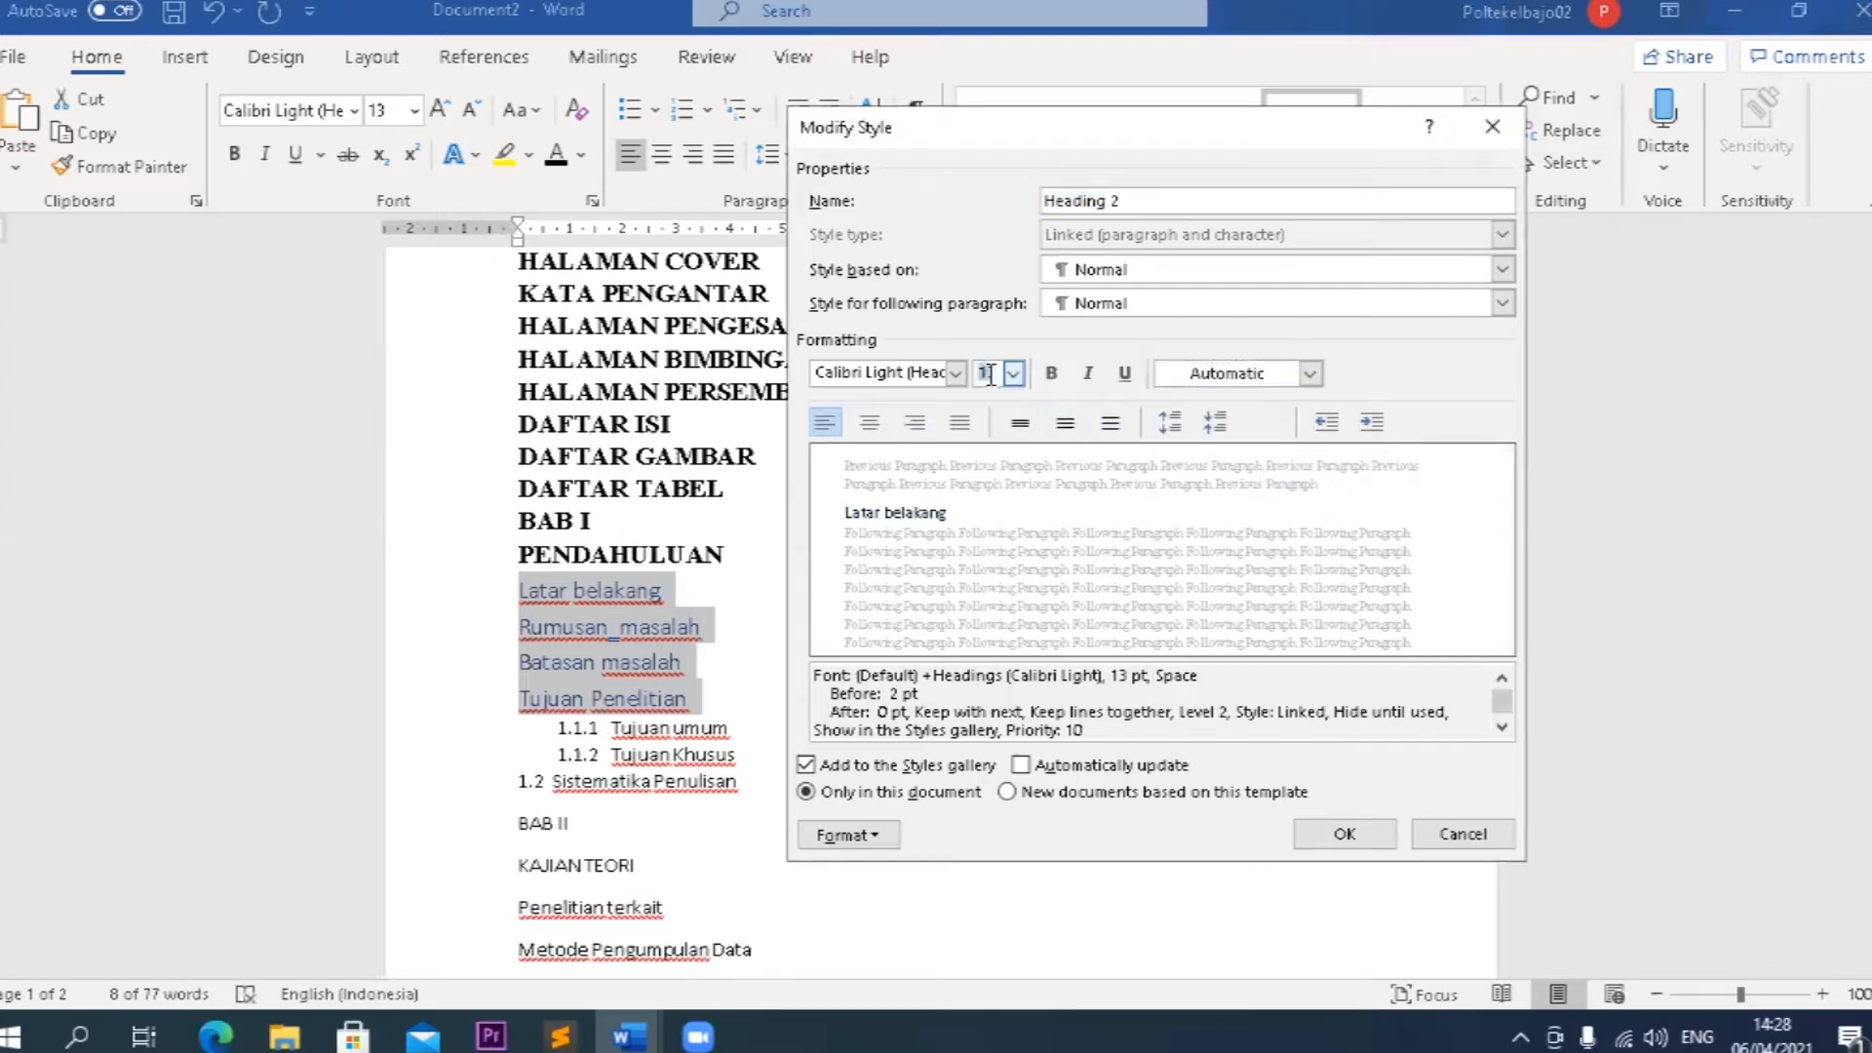
left_click(1052, 373)
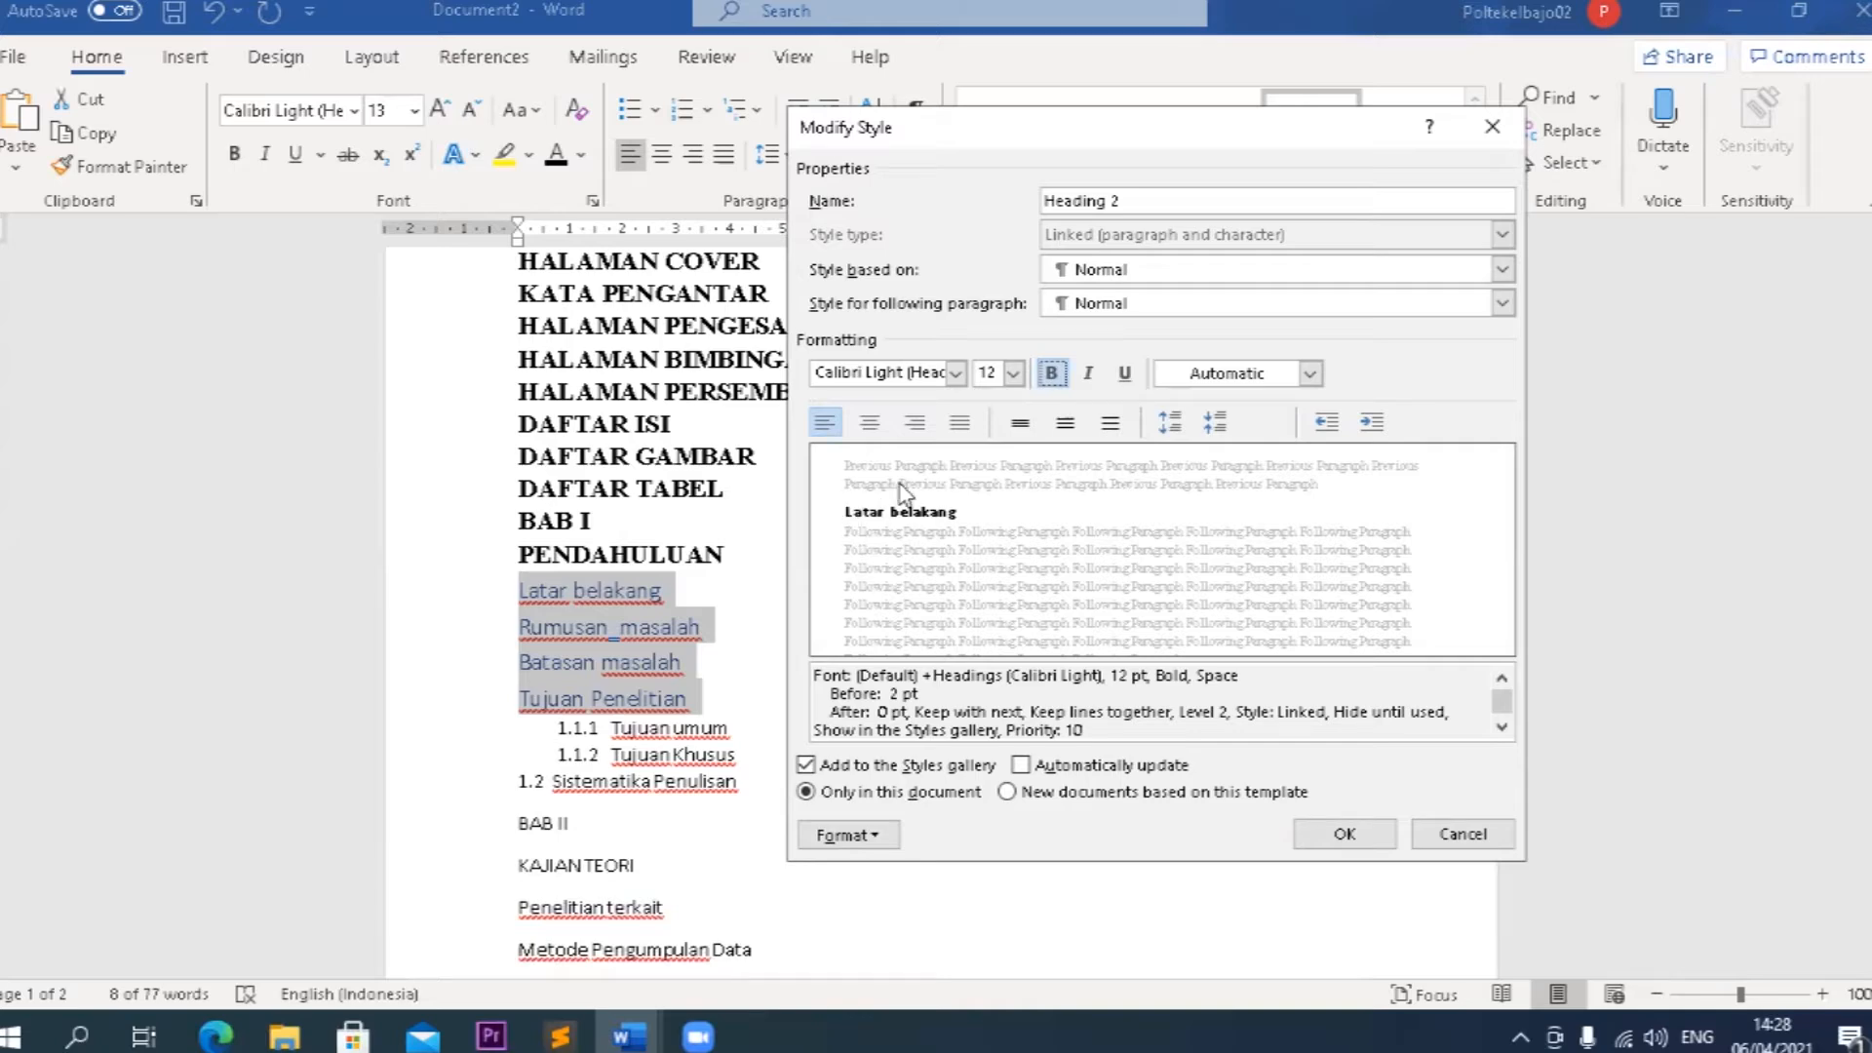
left_click(959, 377)
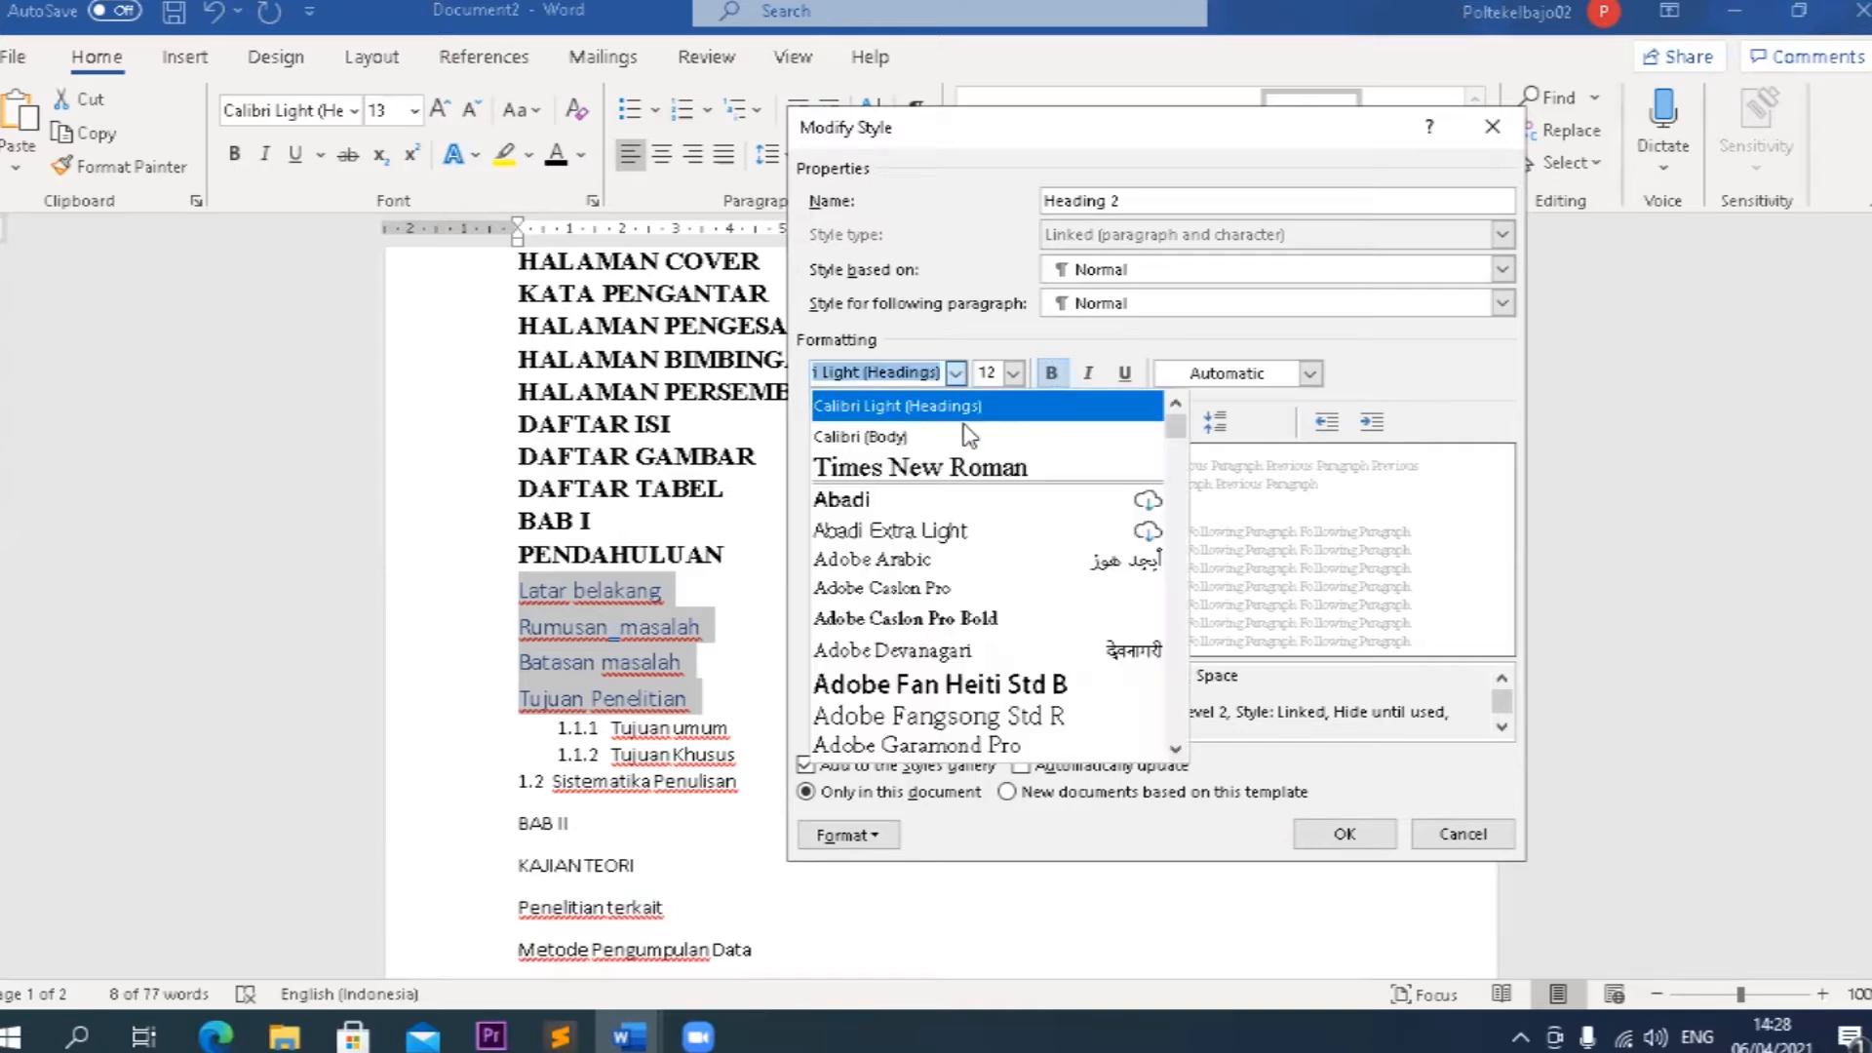
left_click(975, 472)
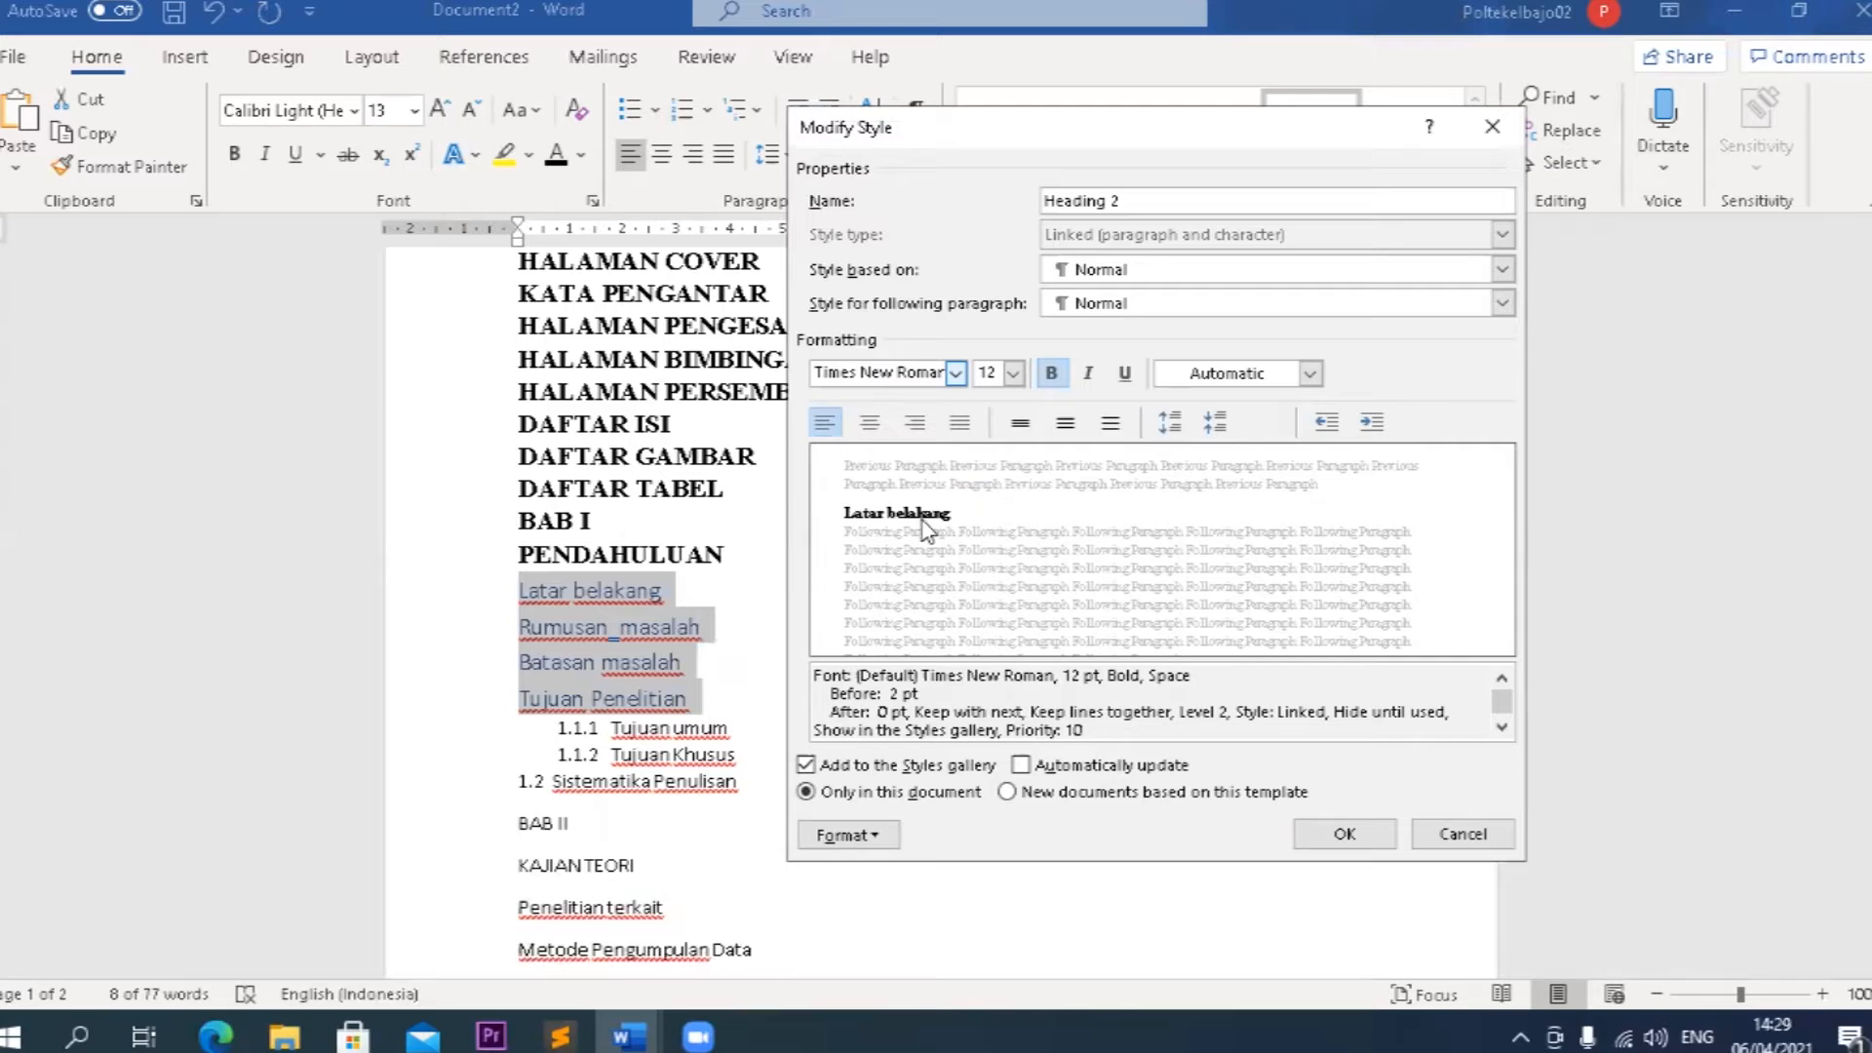
Try to give the Heading 2 style numbering with a newly defined 1.1. number format.
left_click(895, 833)
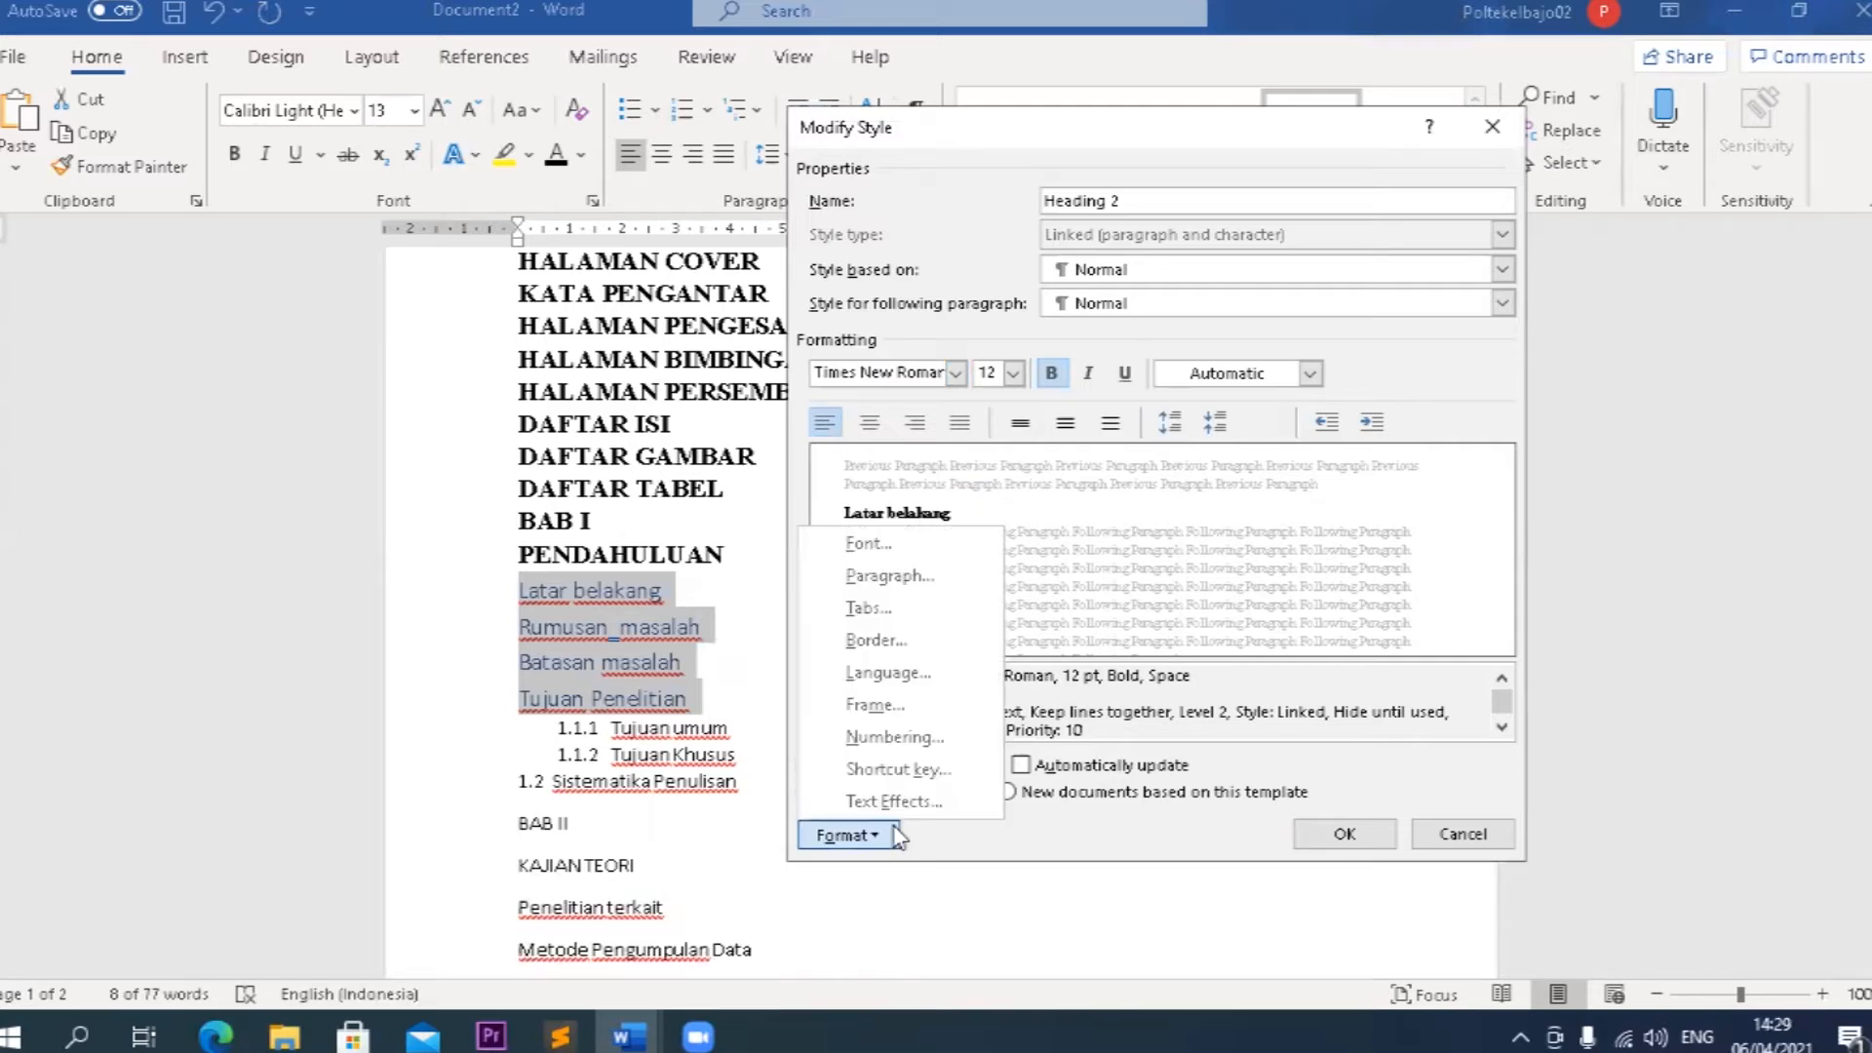
left_click(878, 736)
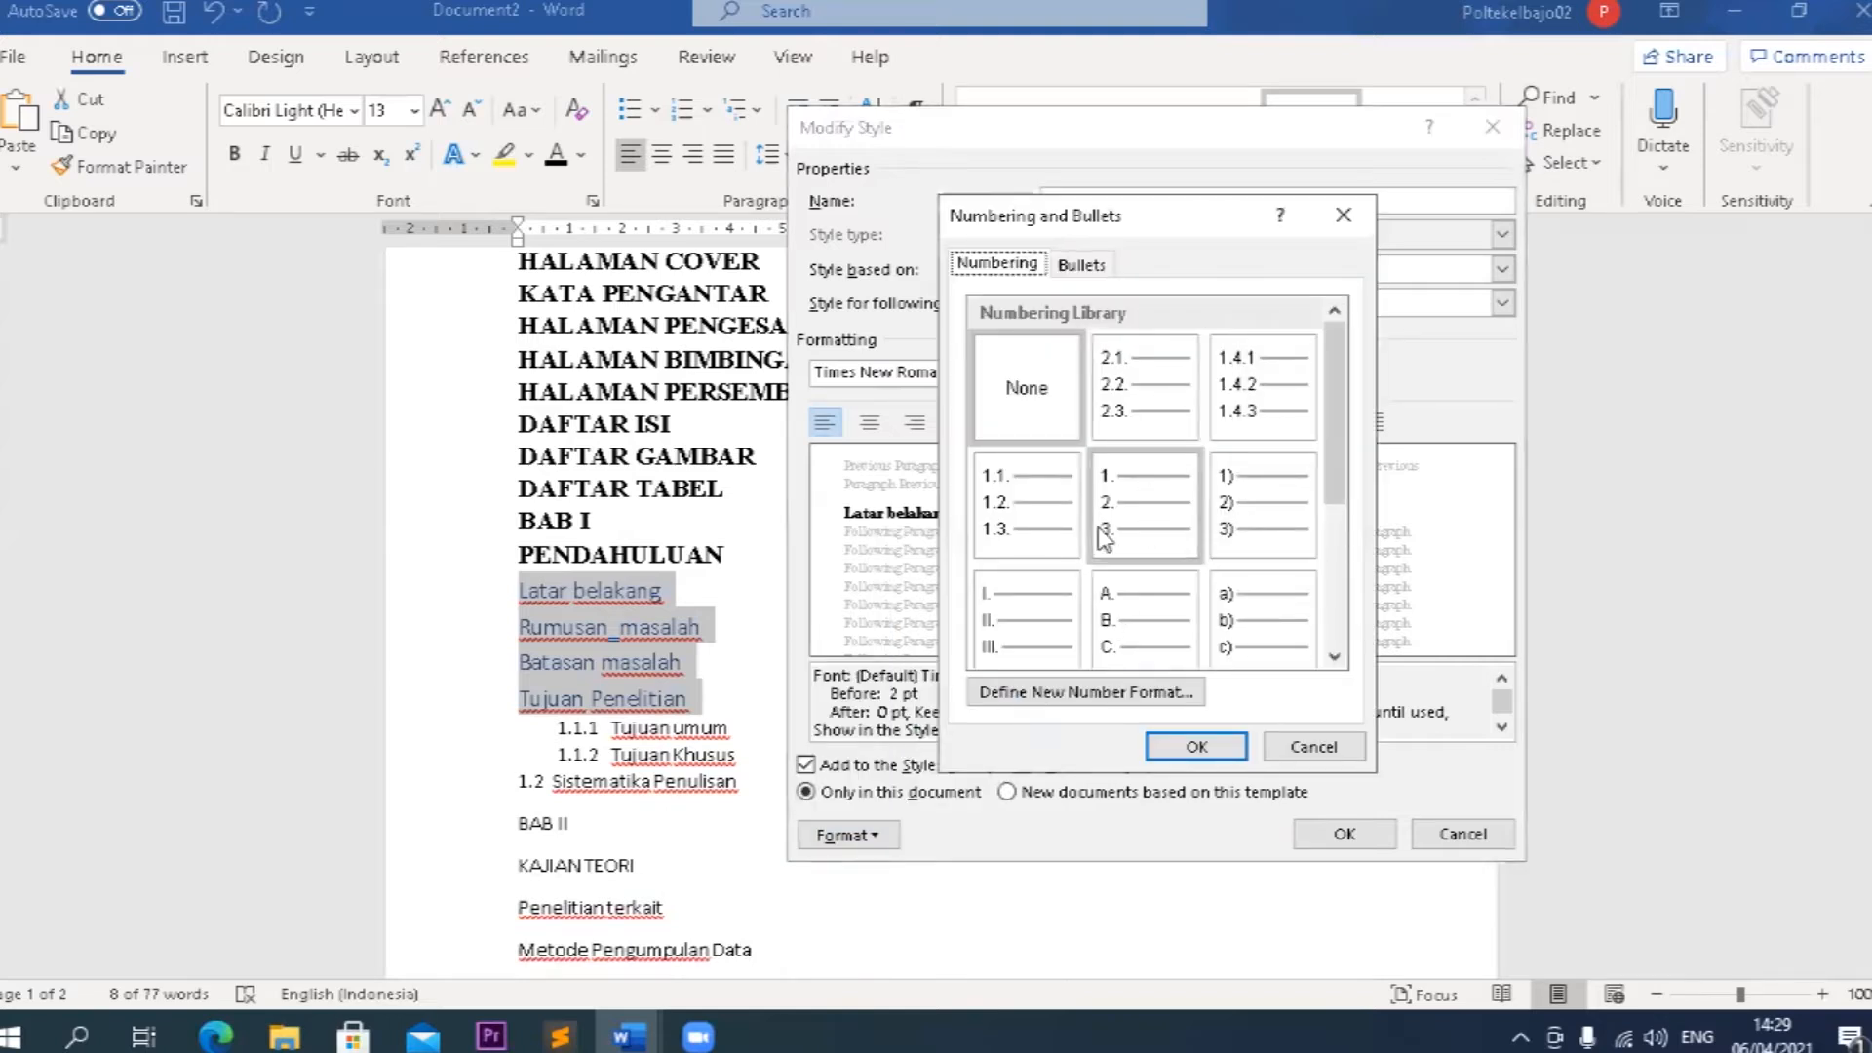
left_click(1078, 506)
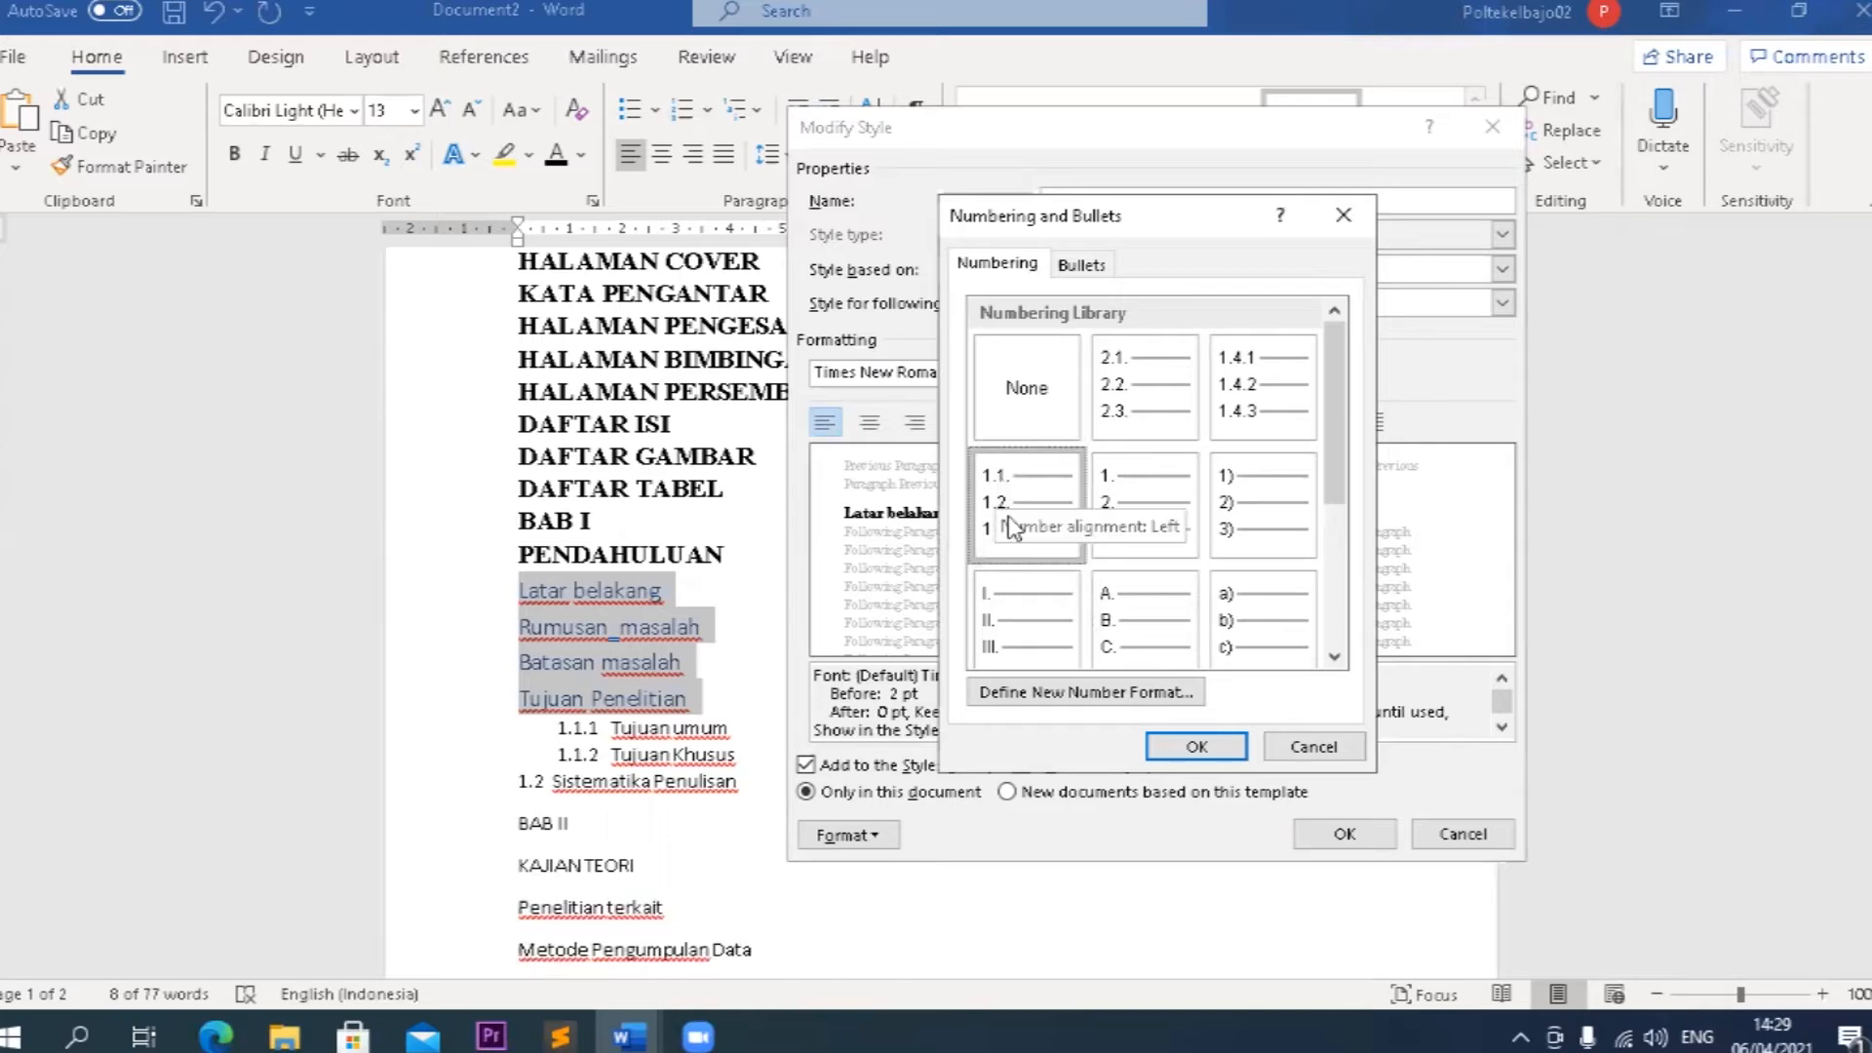
left_click(1119, 698)
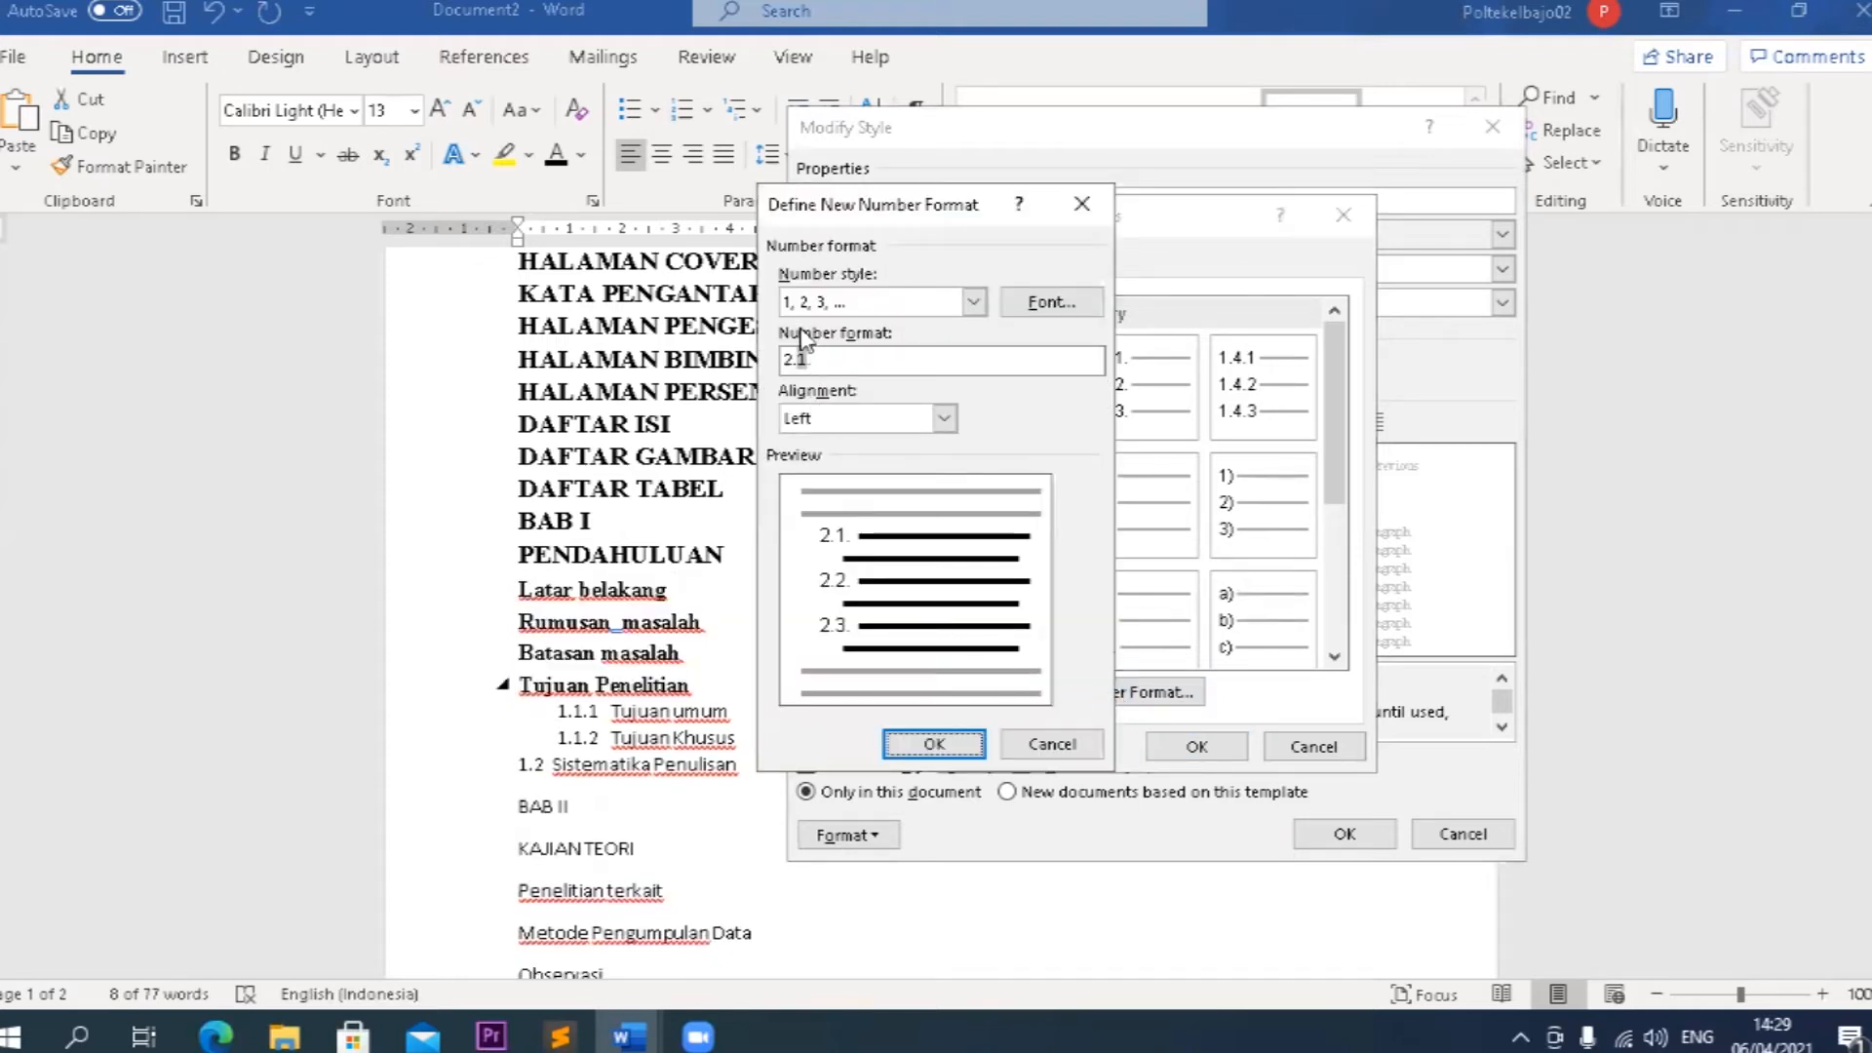
left_click(794, 359)
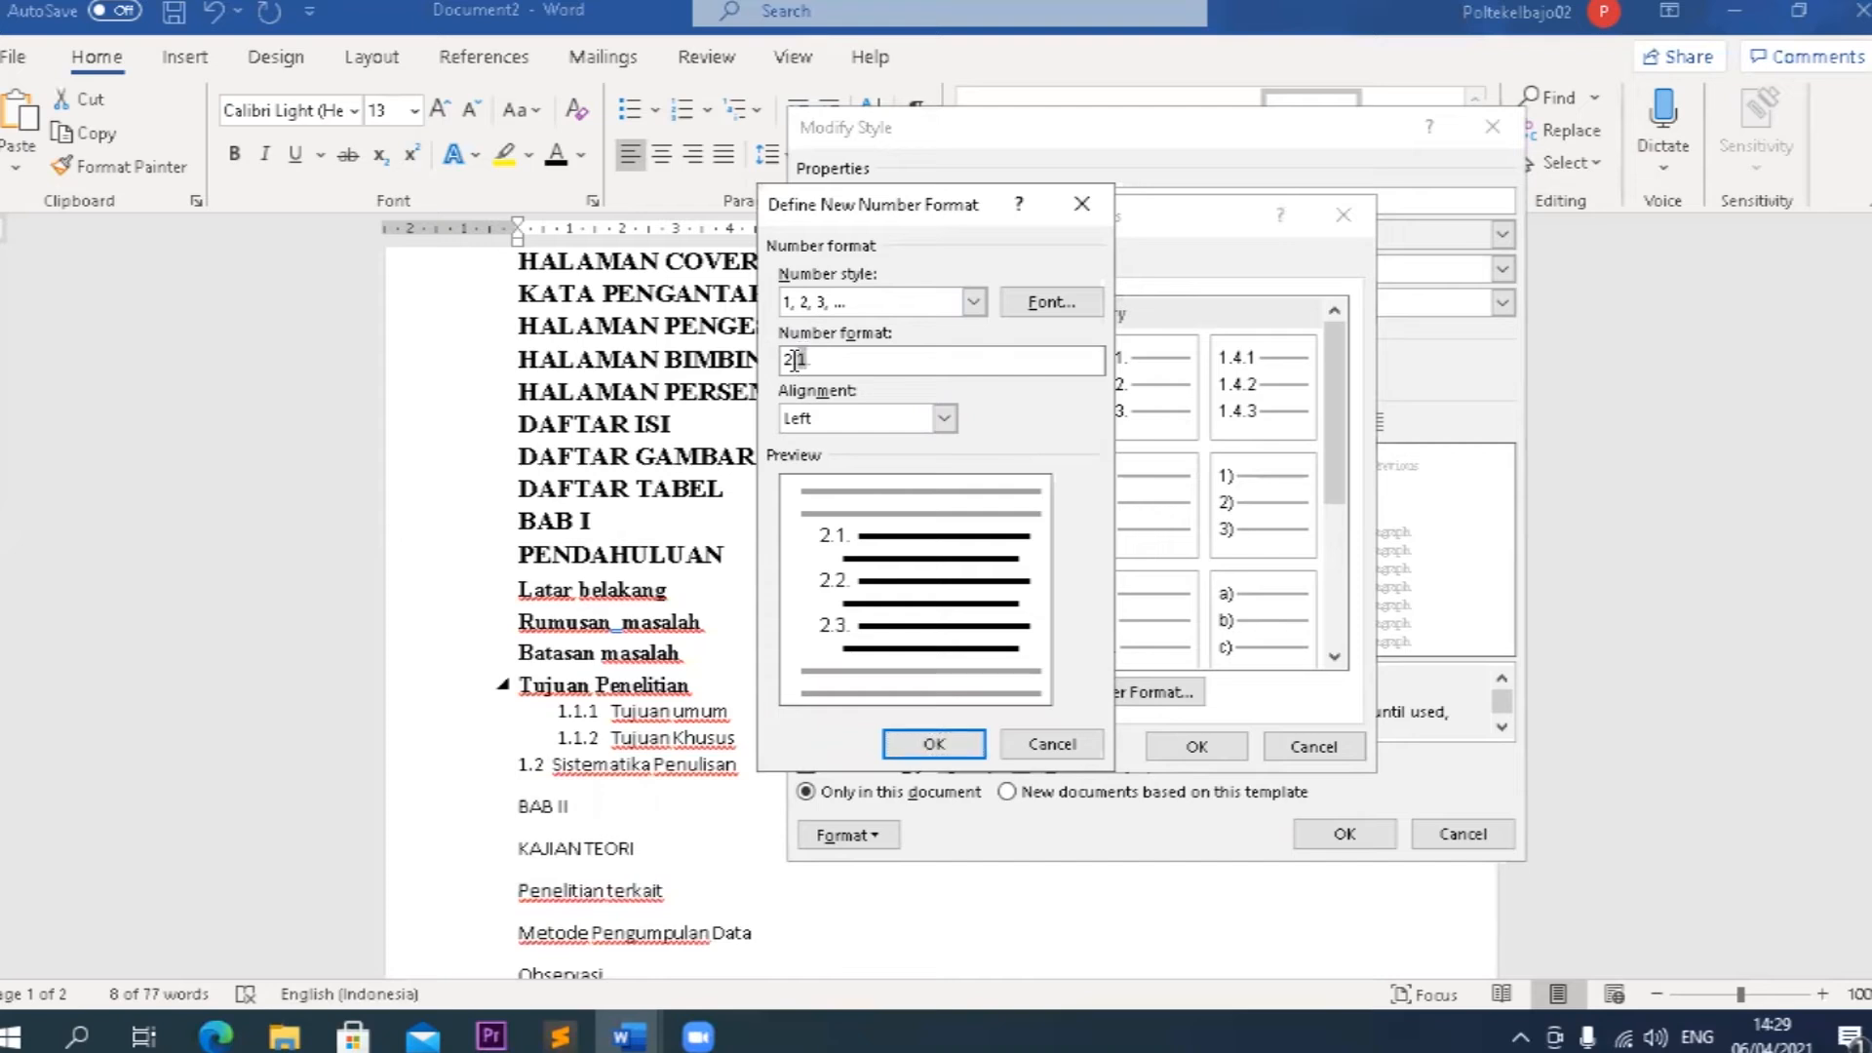
key("BackSpace")
type("1")
left_click(934, 745)
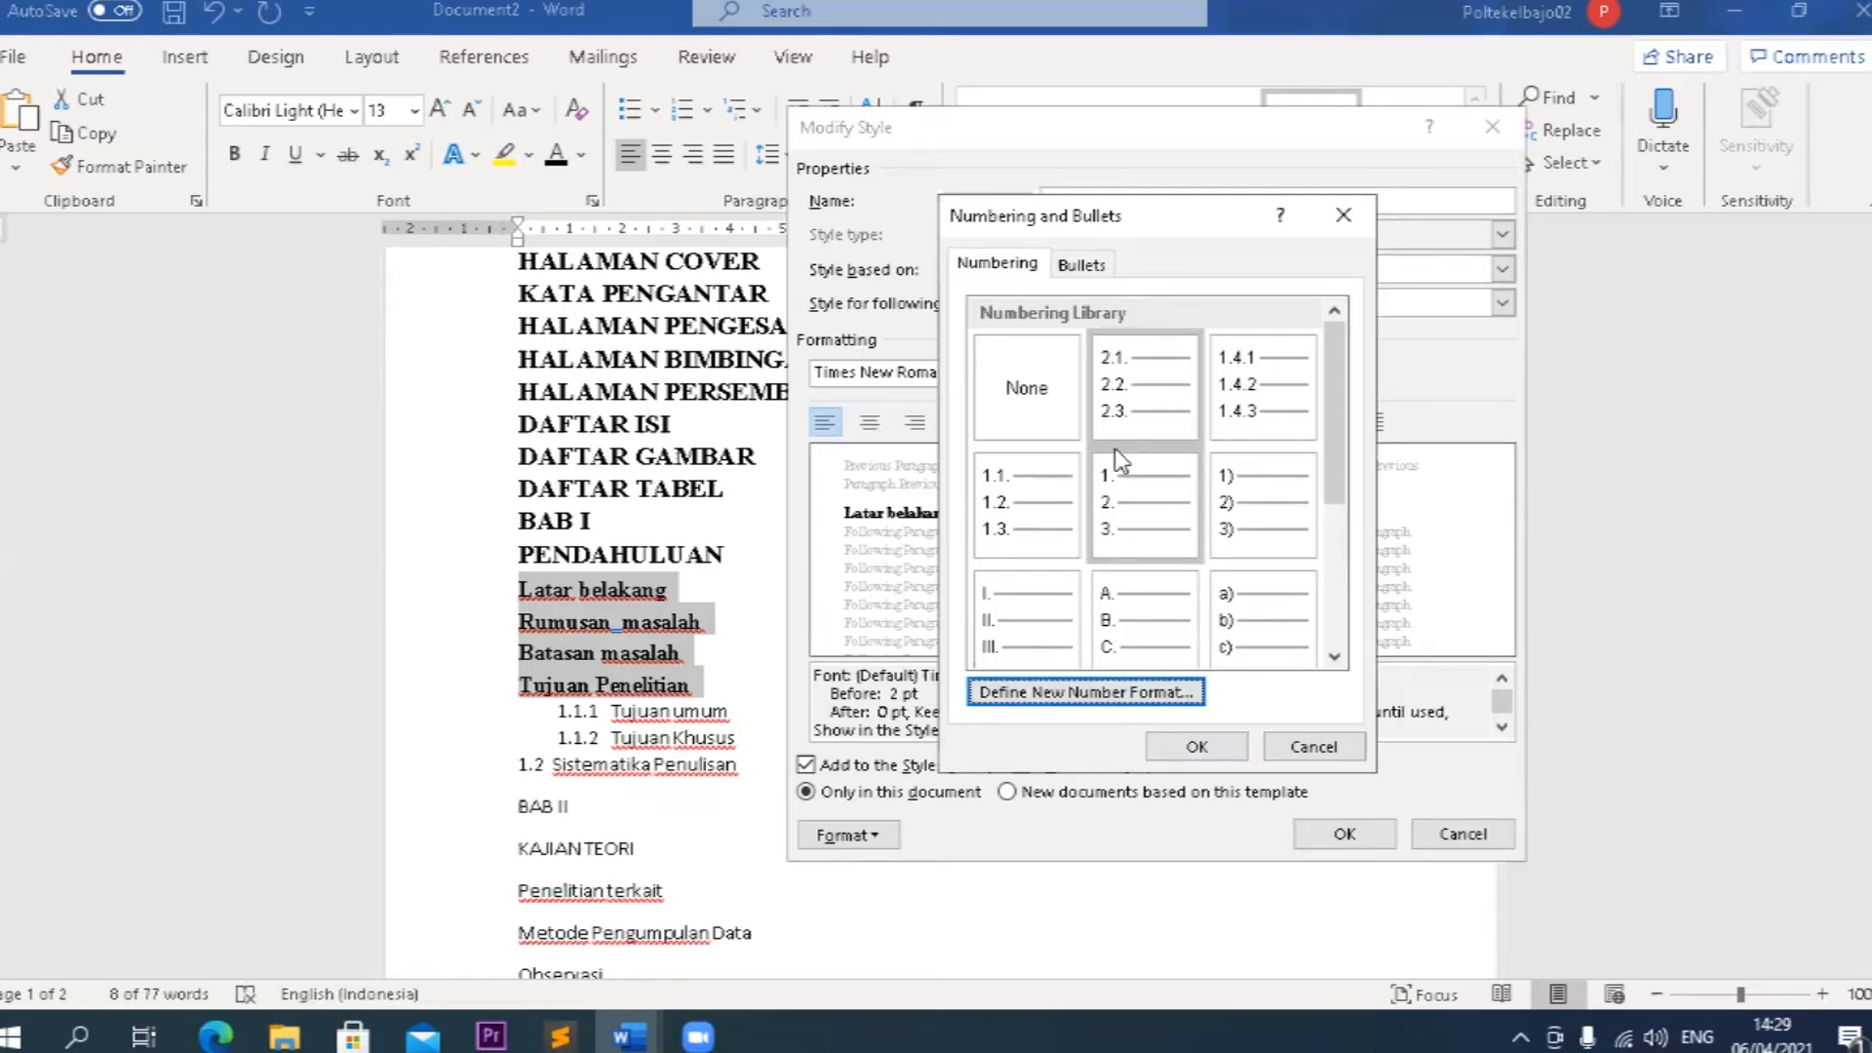
left_click(1165, 748)
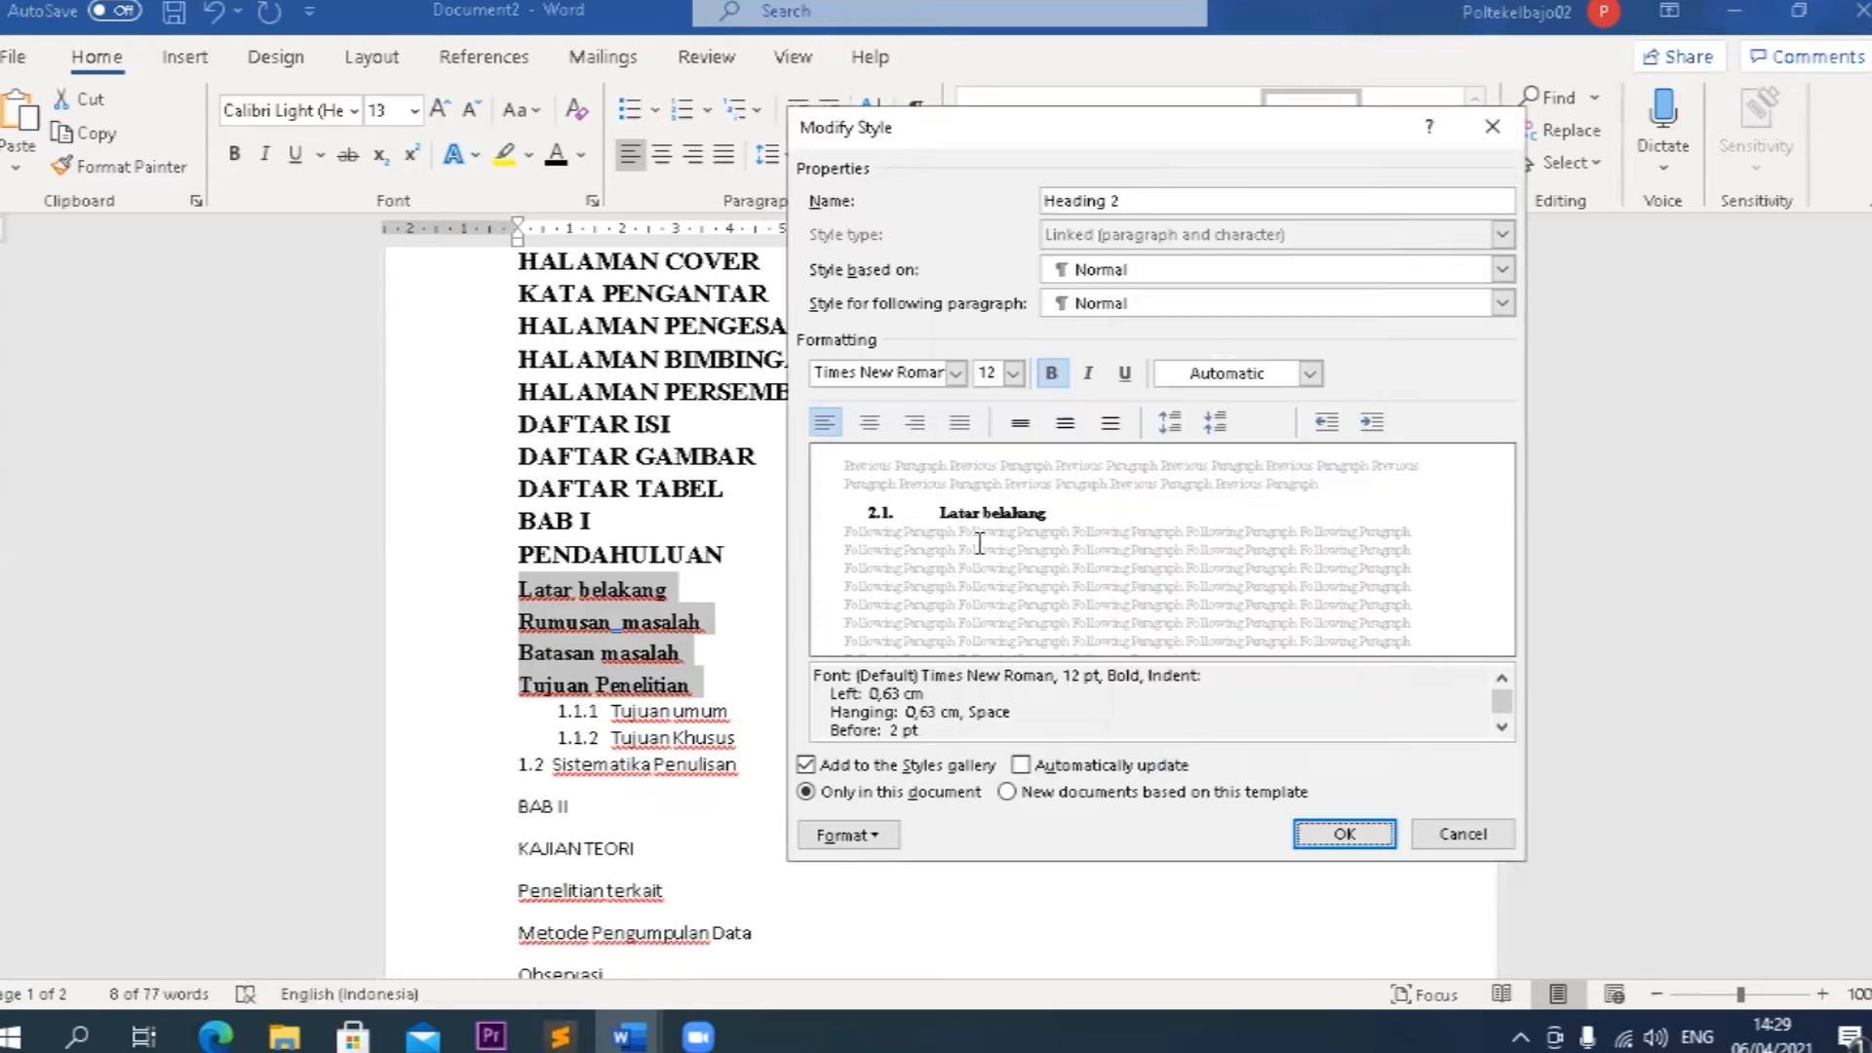
Define a new number format 1.1 using the 1, 2, 3 number style for the Heading 2 style's numbering.
left_click(872, 834)
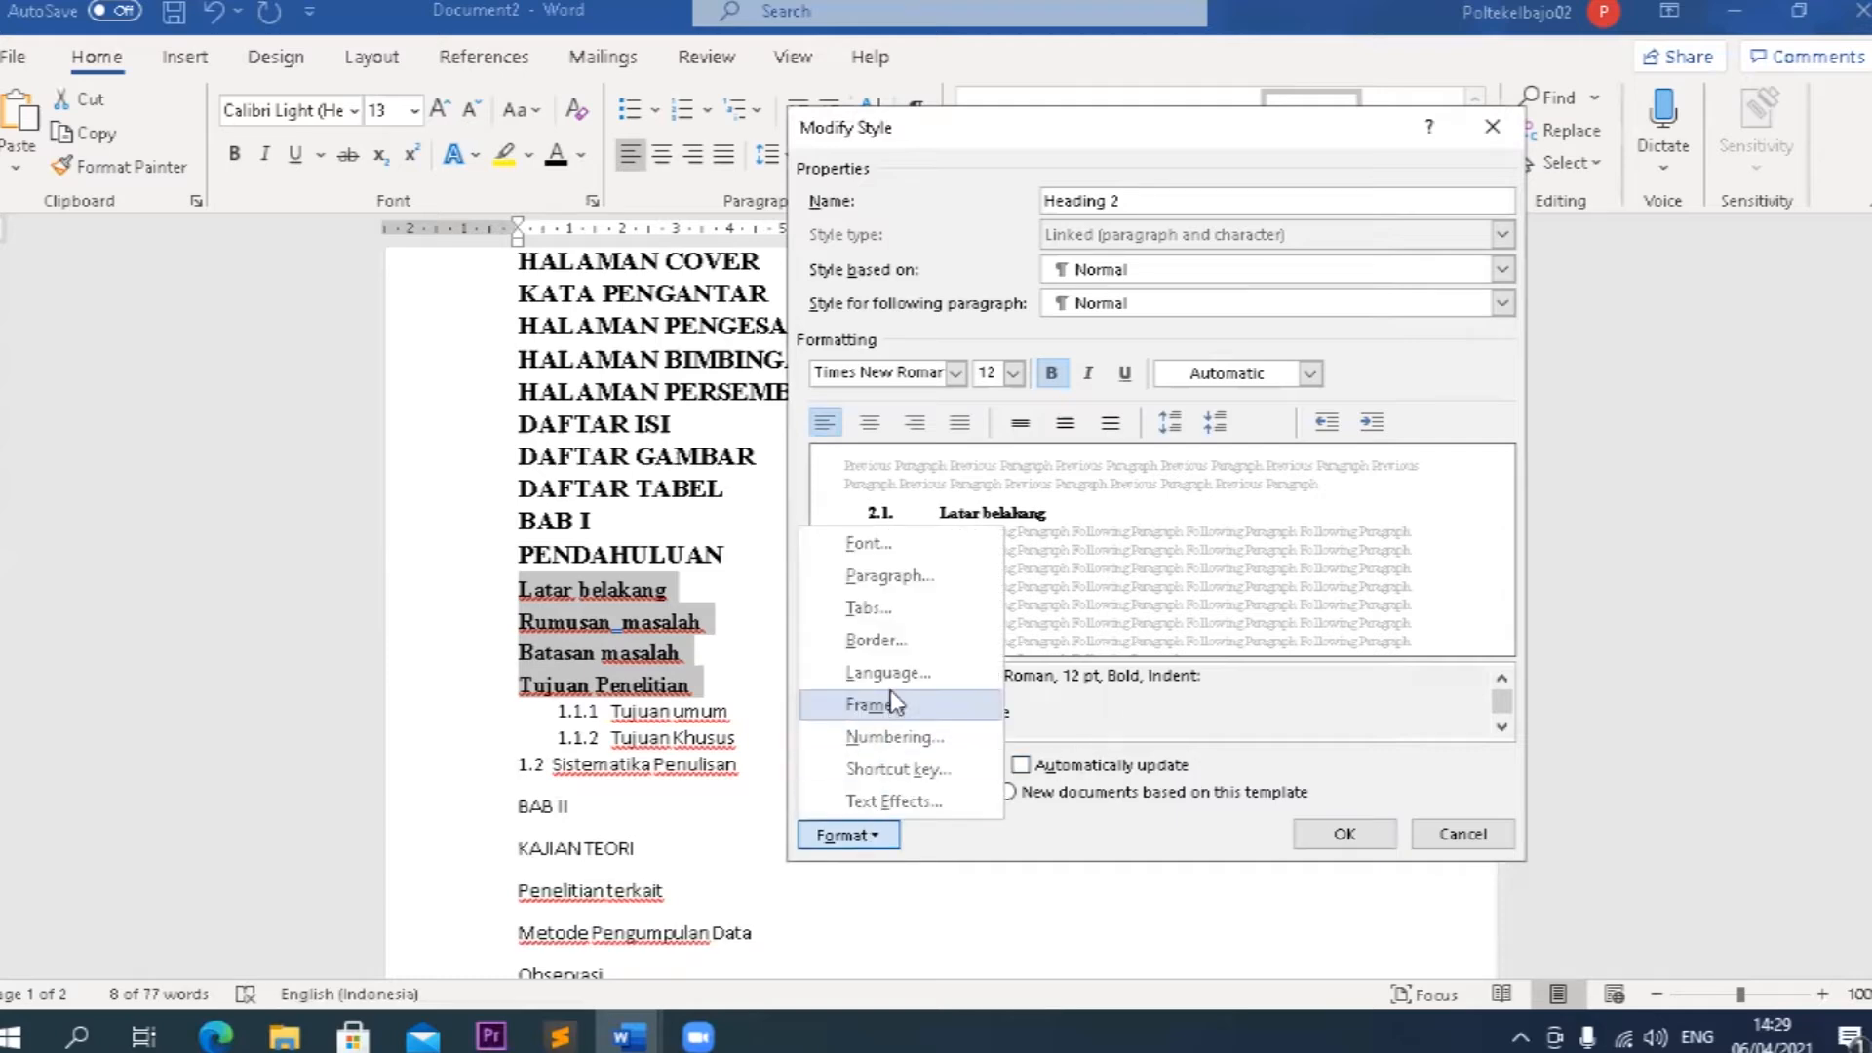
left_click(899, 737)
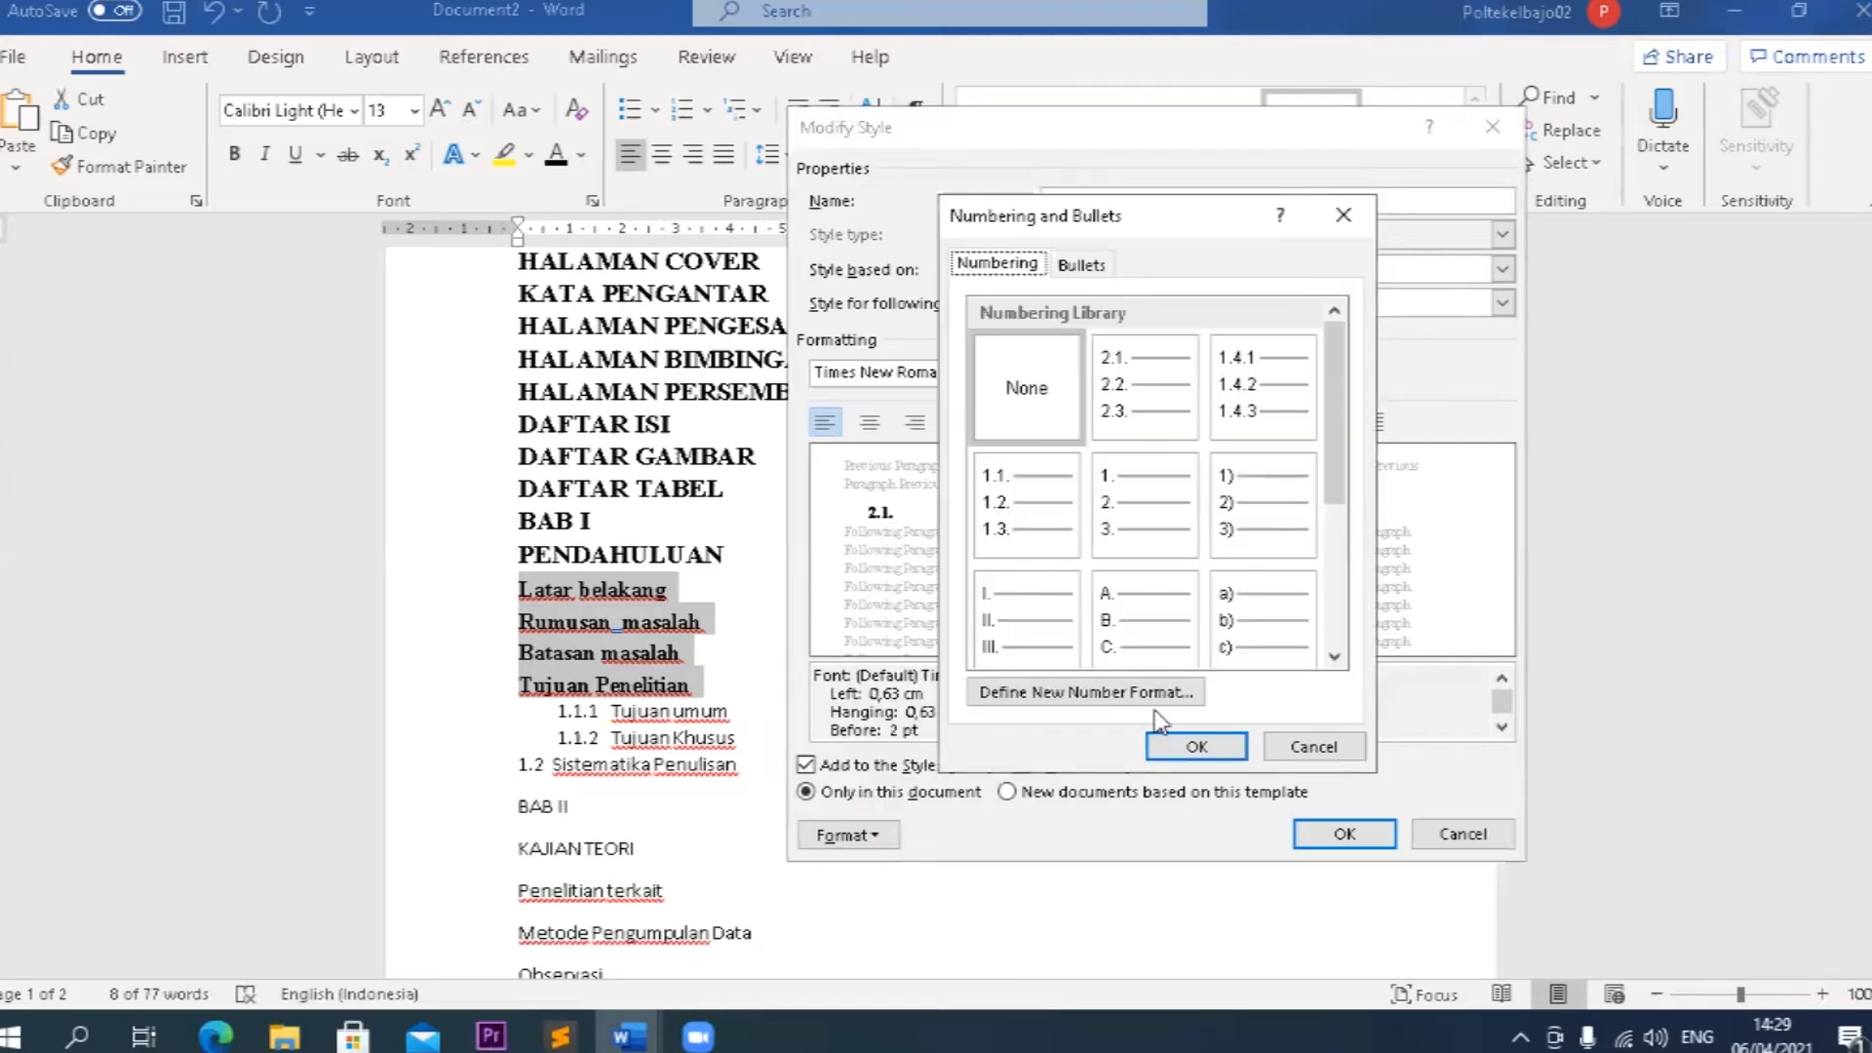
left_click(1131, 693)
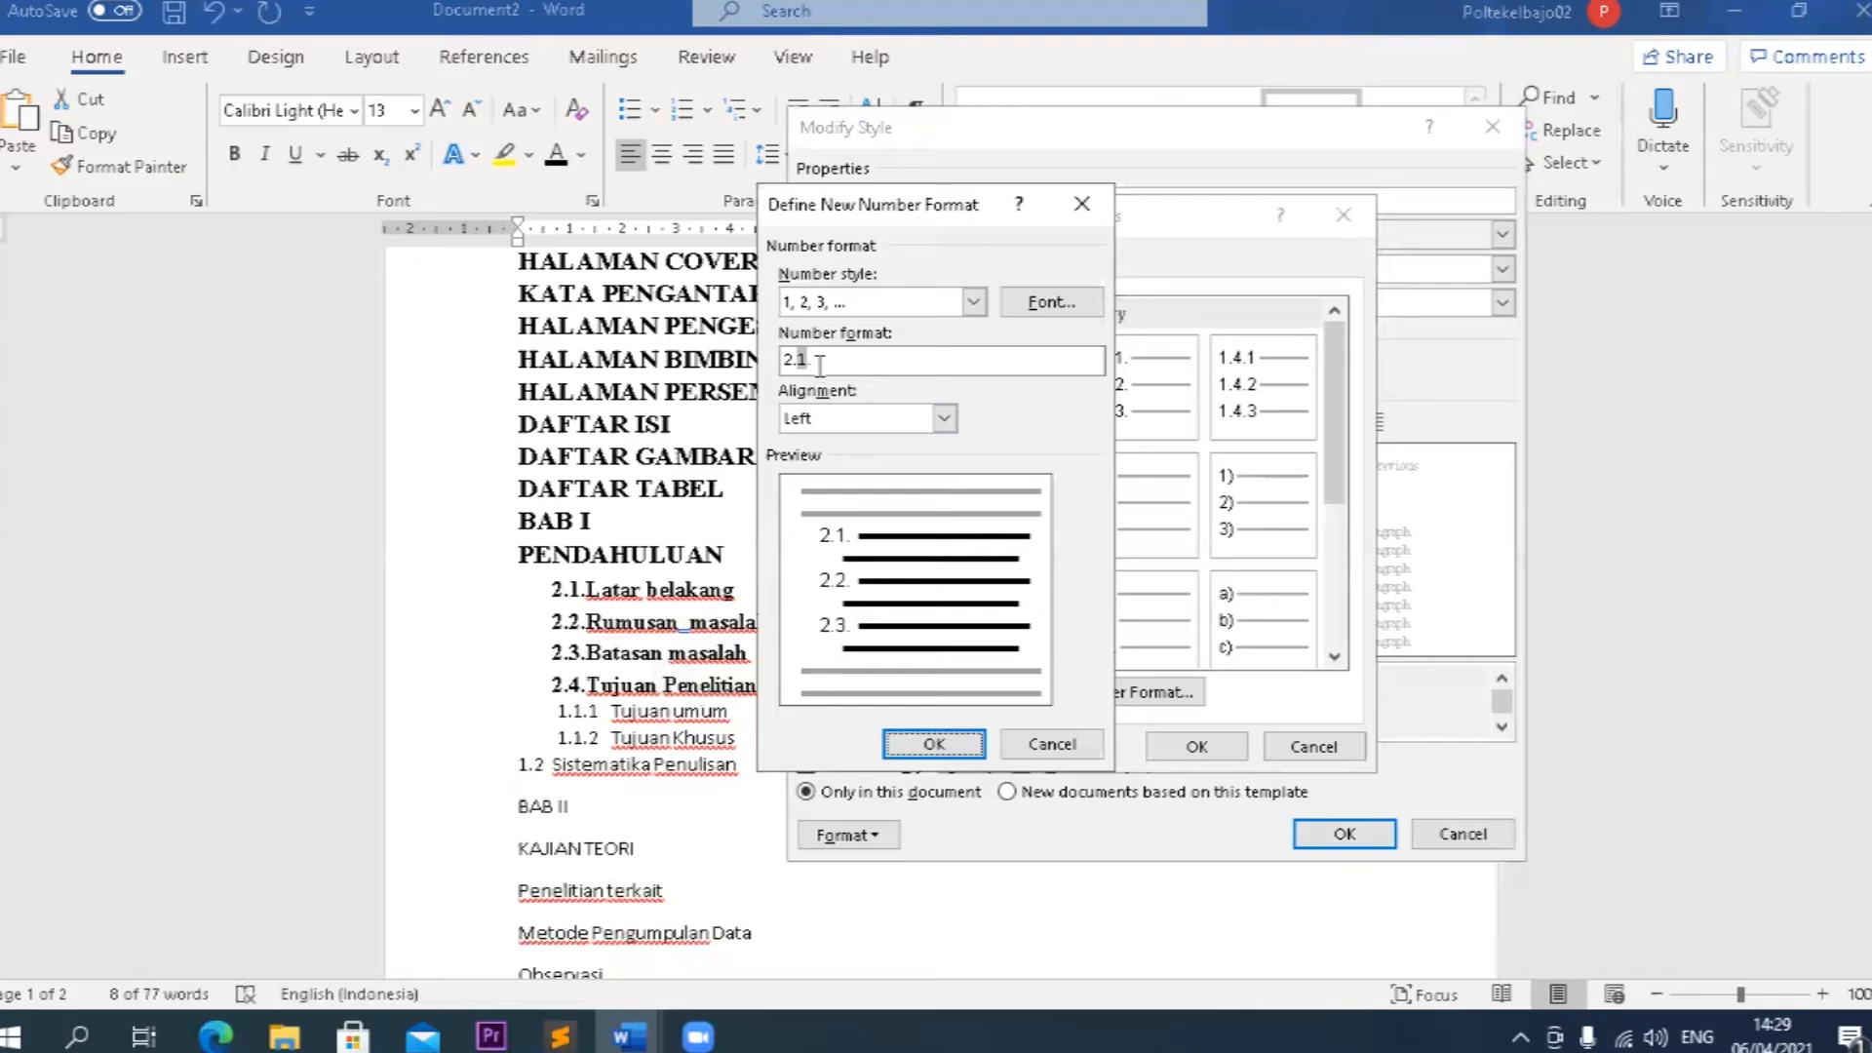
left_click_drag(820, 362, 783, 361)
type("1.1")
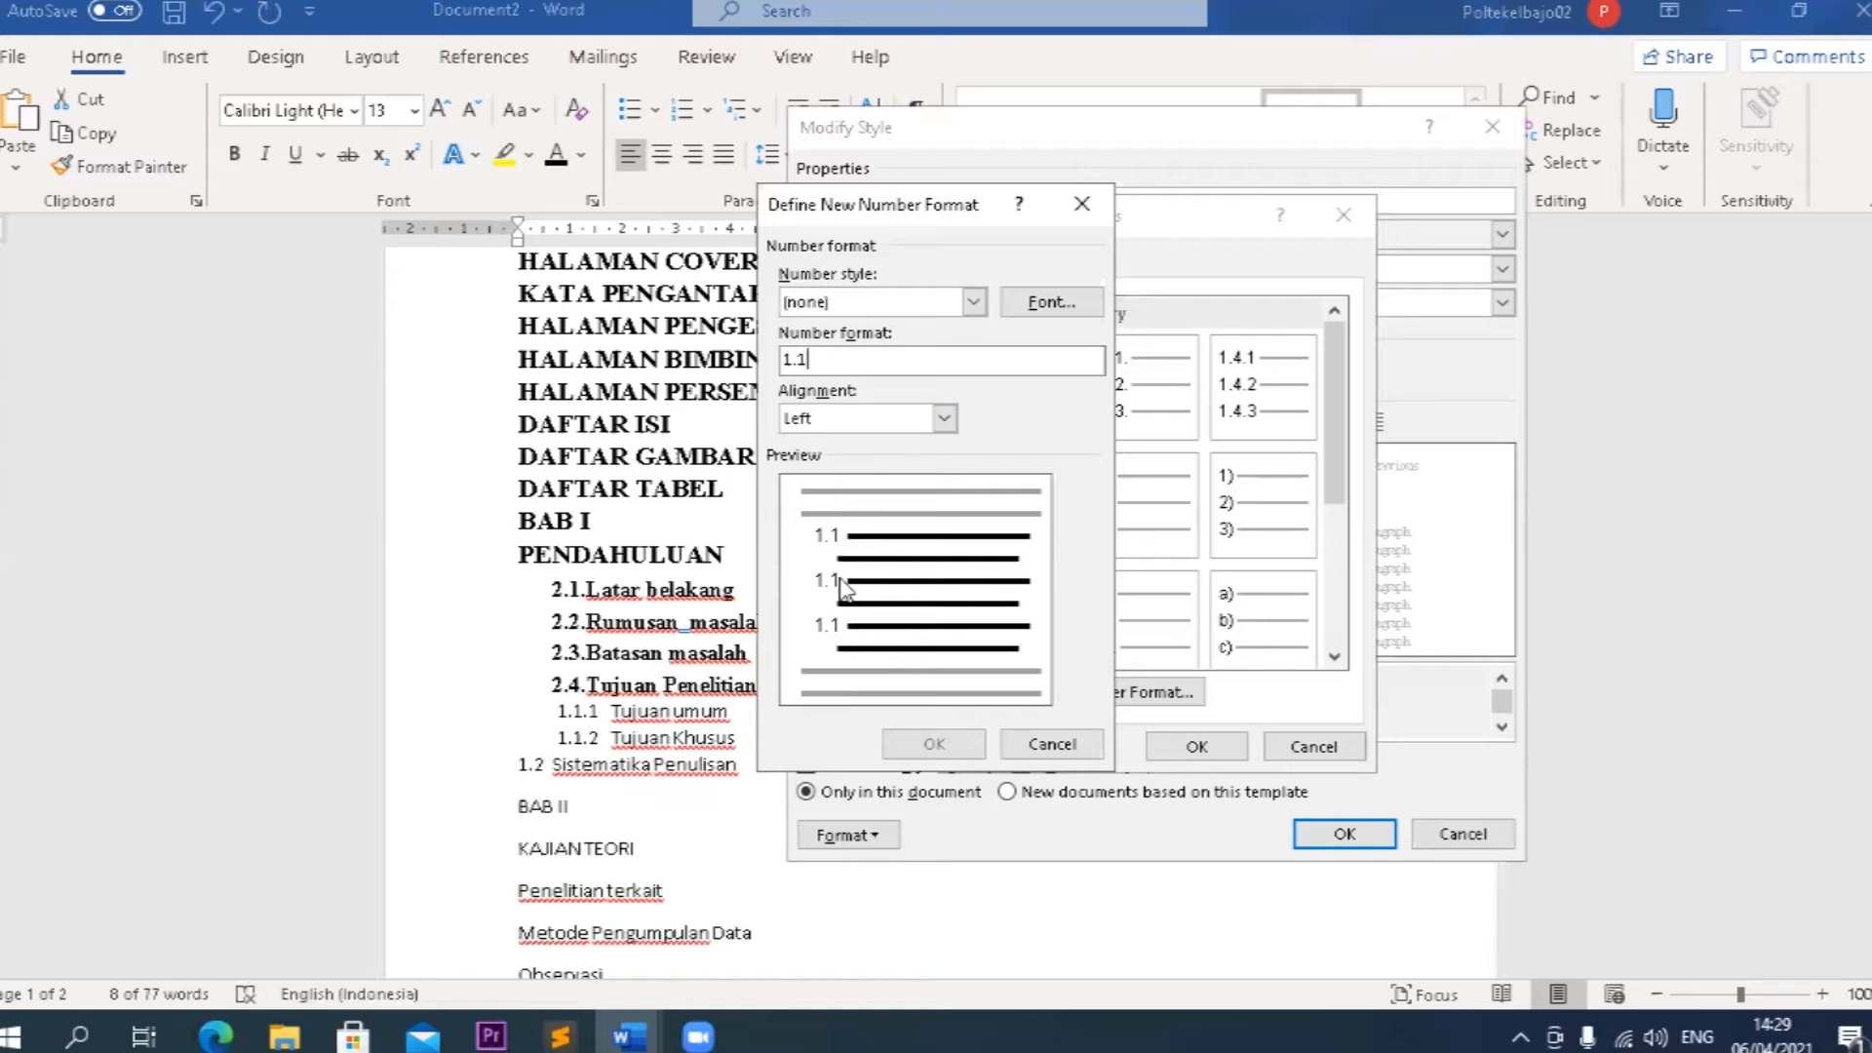
left_click(973, 302)
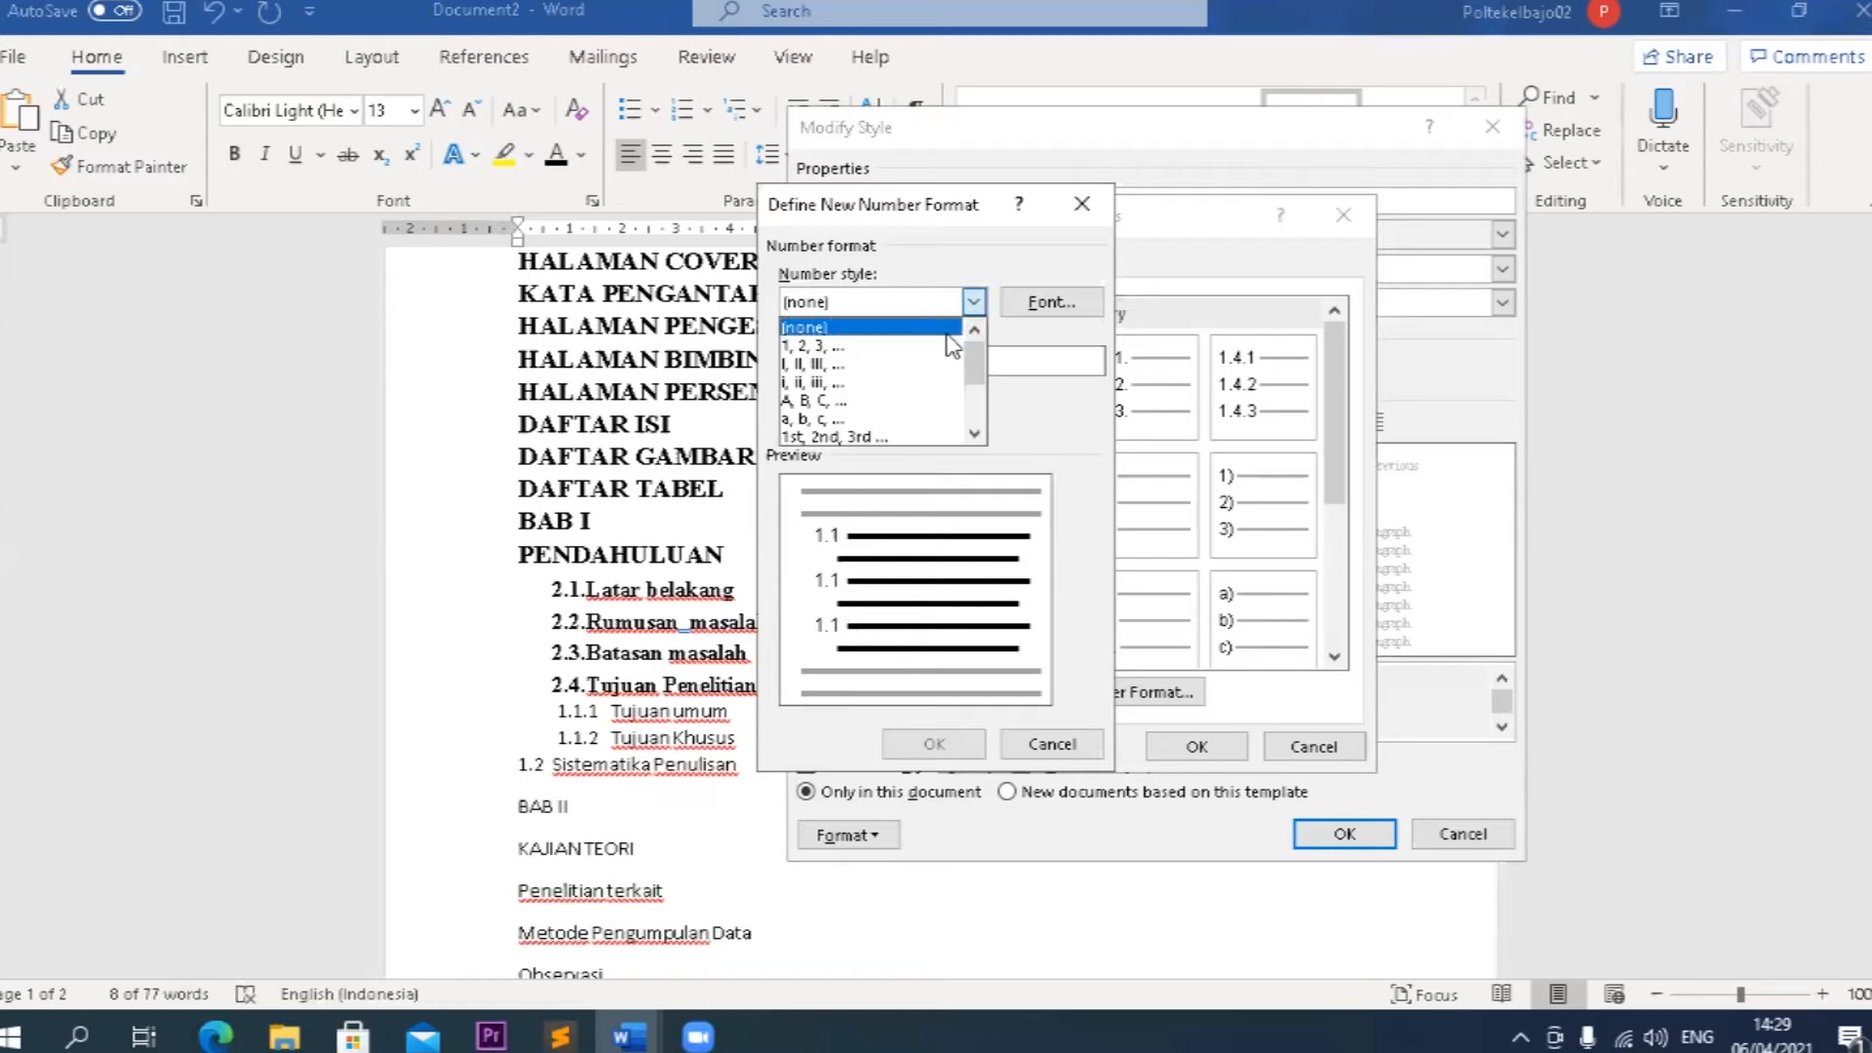
left_click(942, 348)
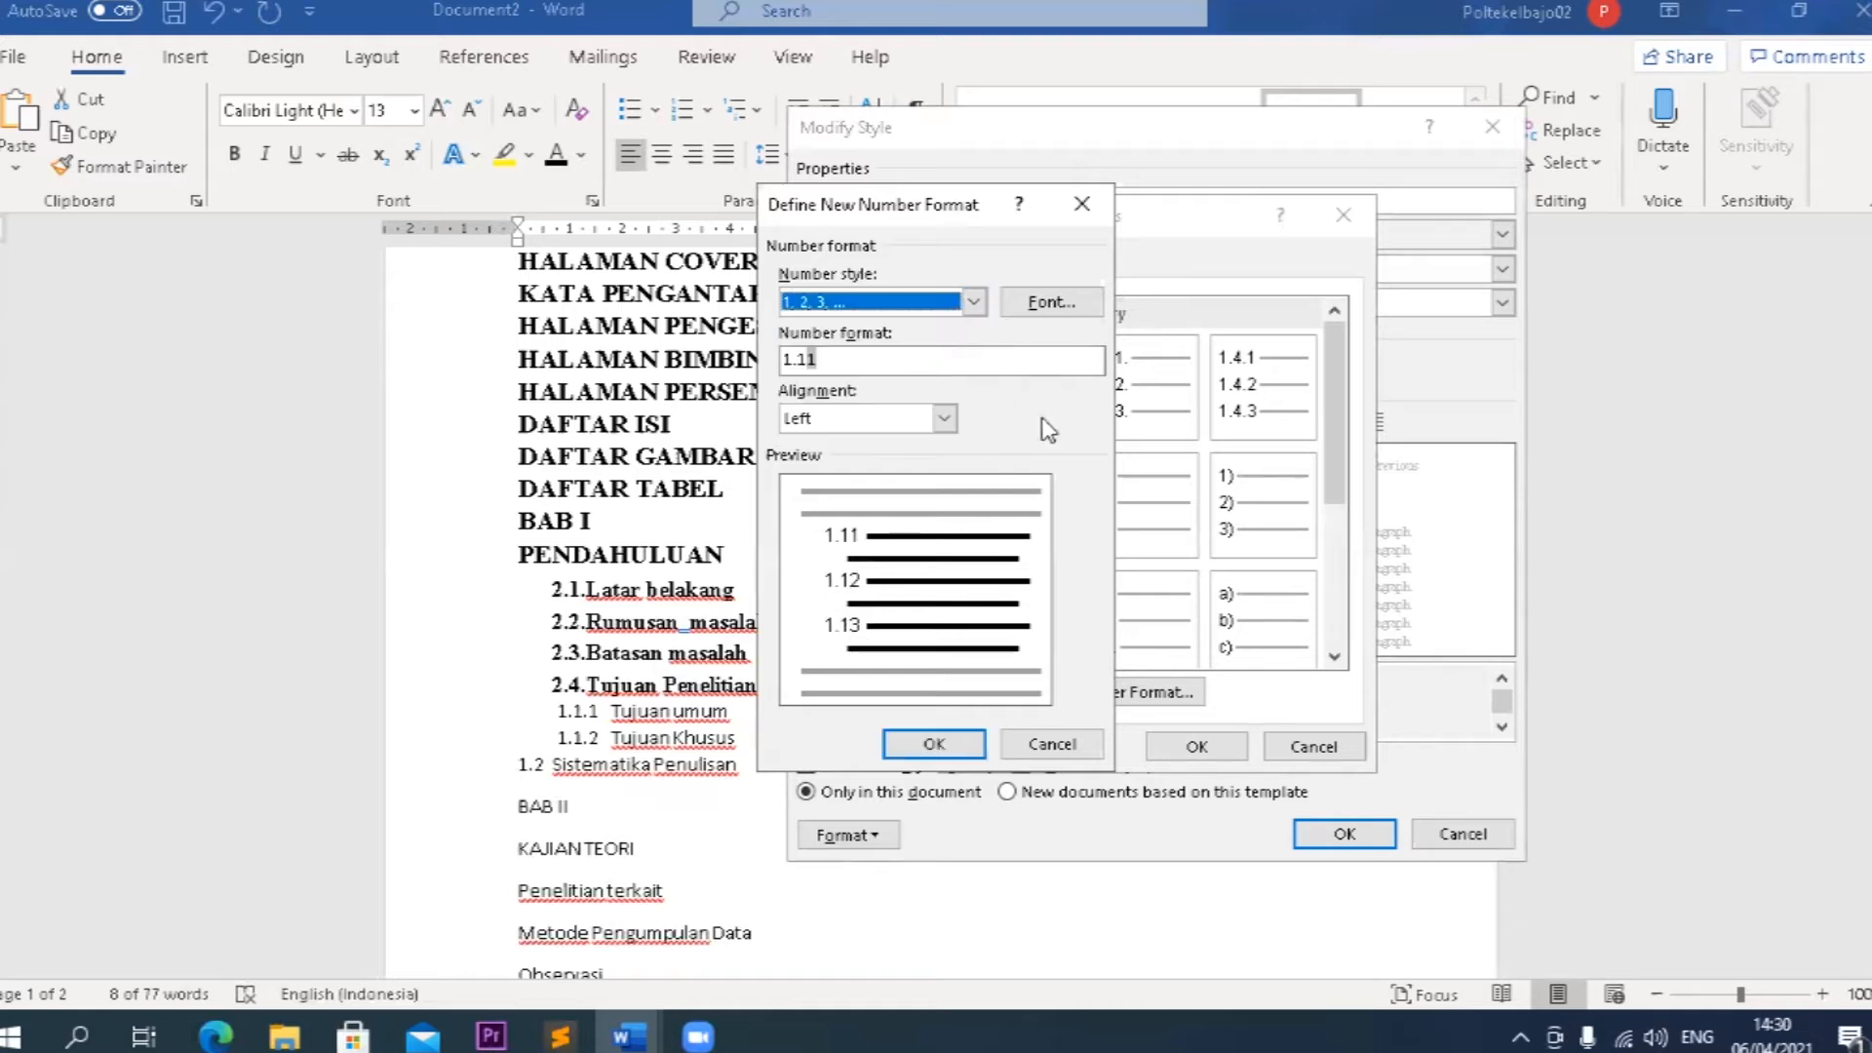
left_click(808, 360)
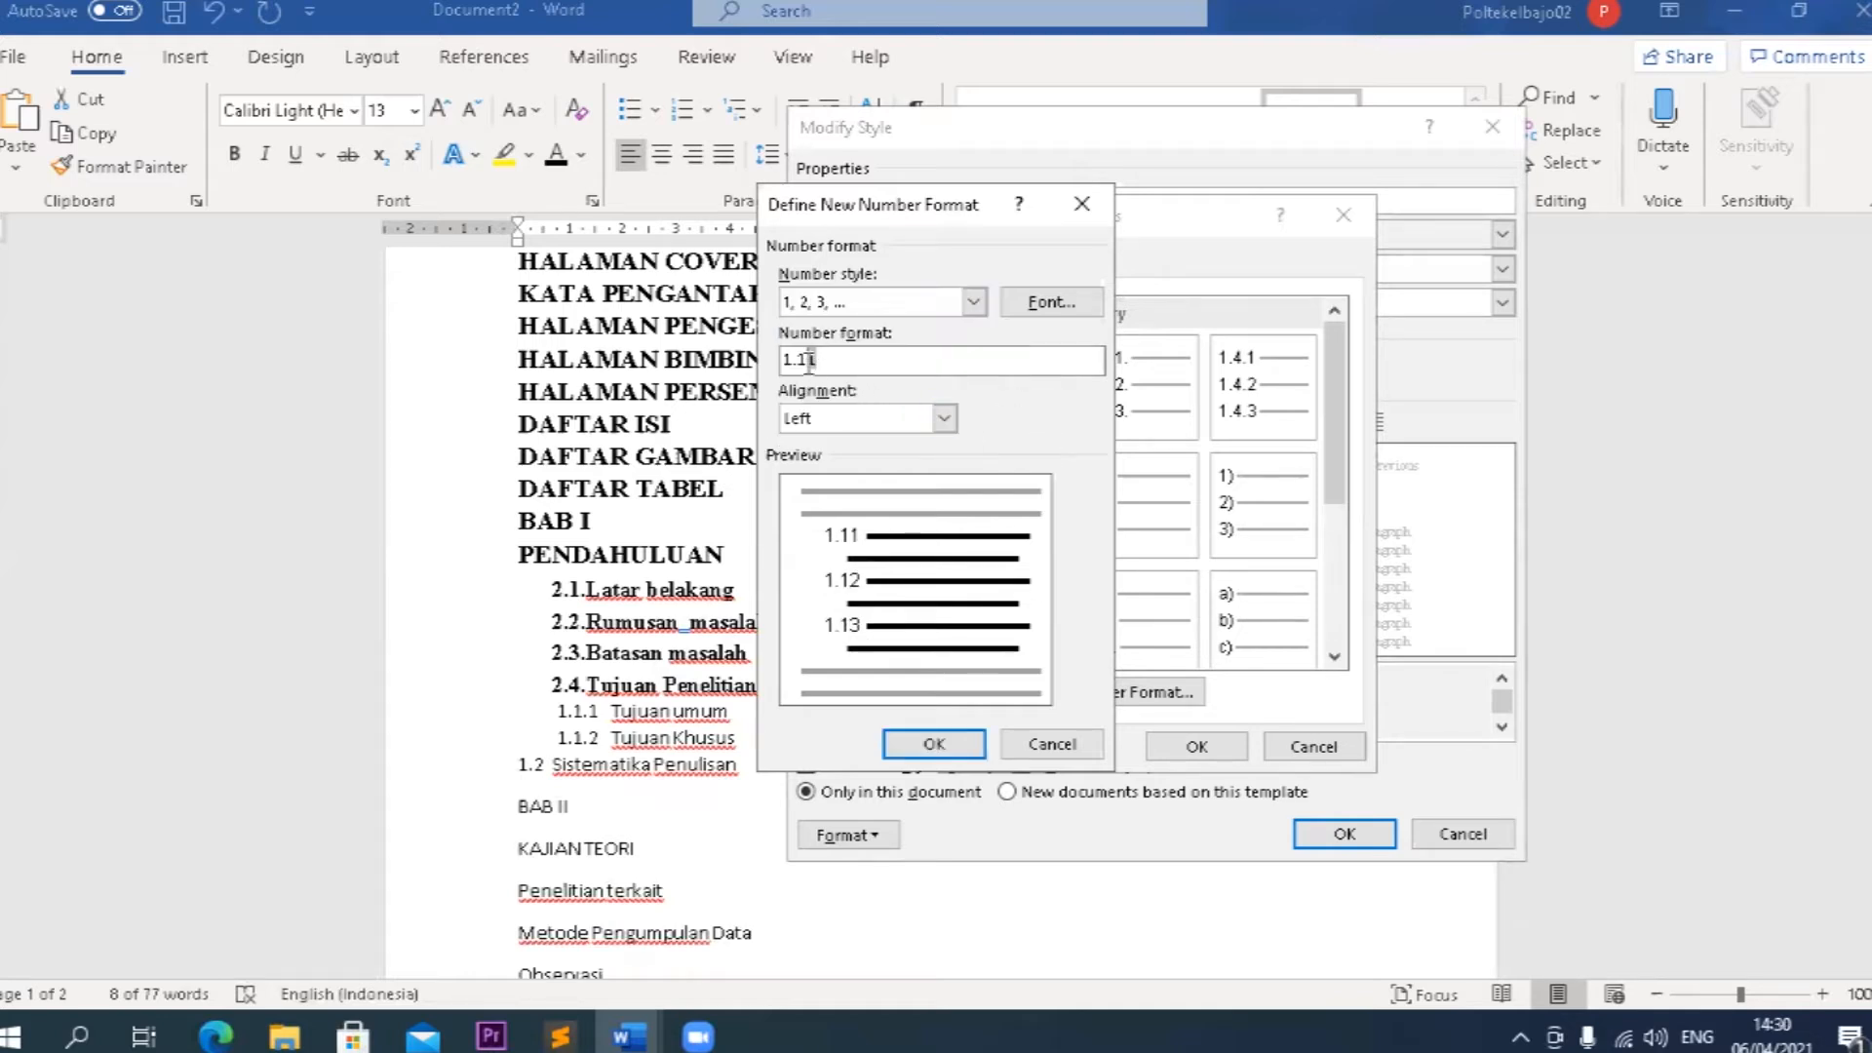
key("BackSpace")
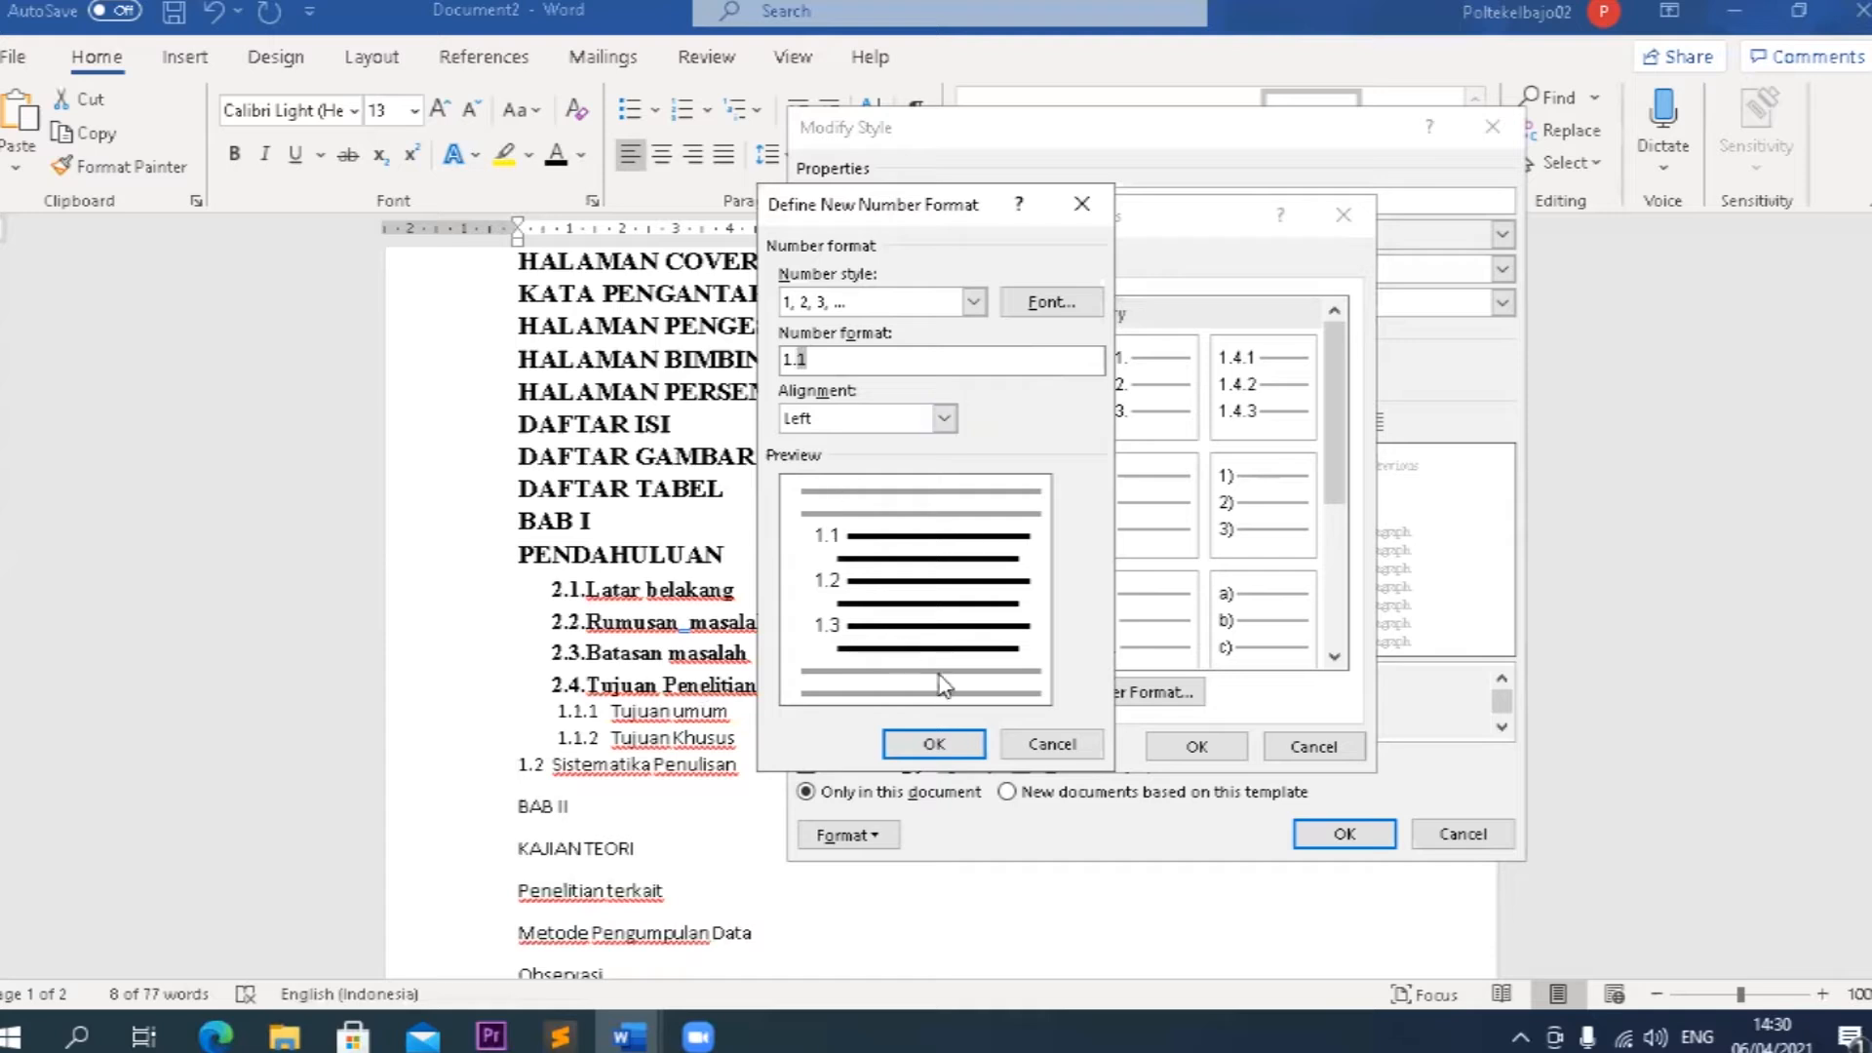
left_click(965, 750)
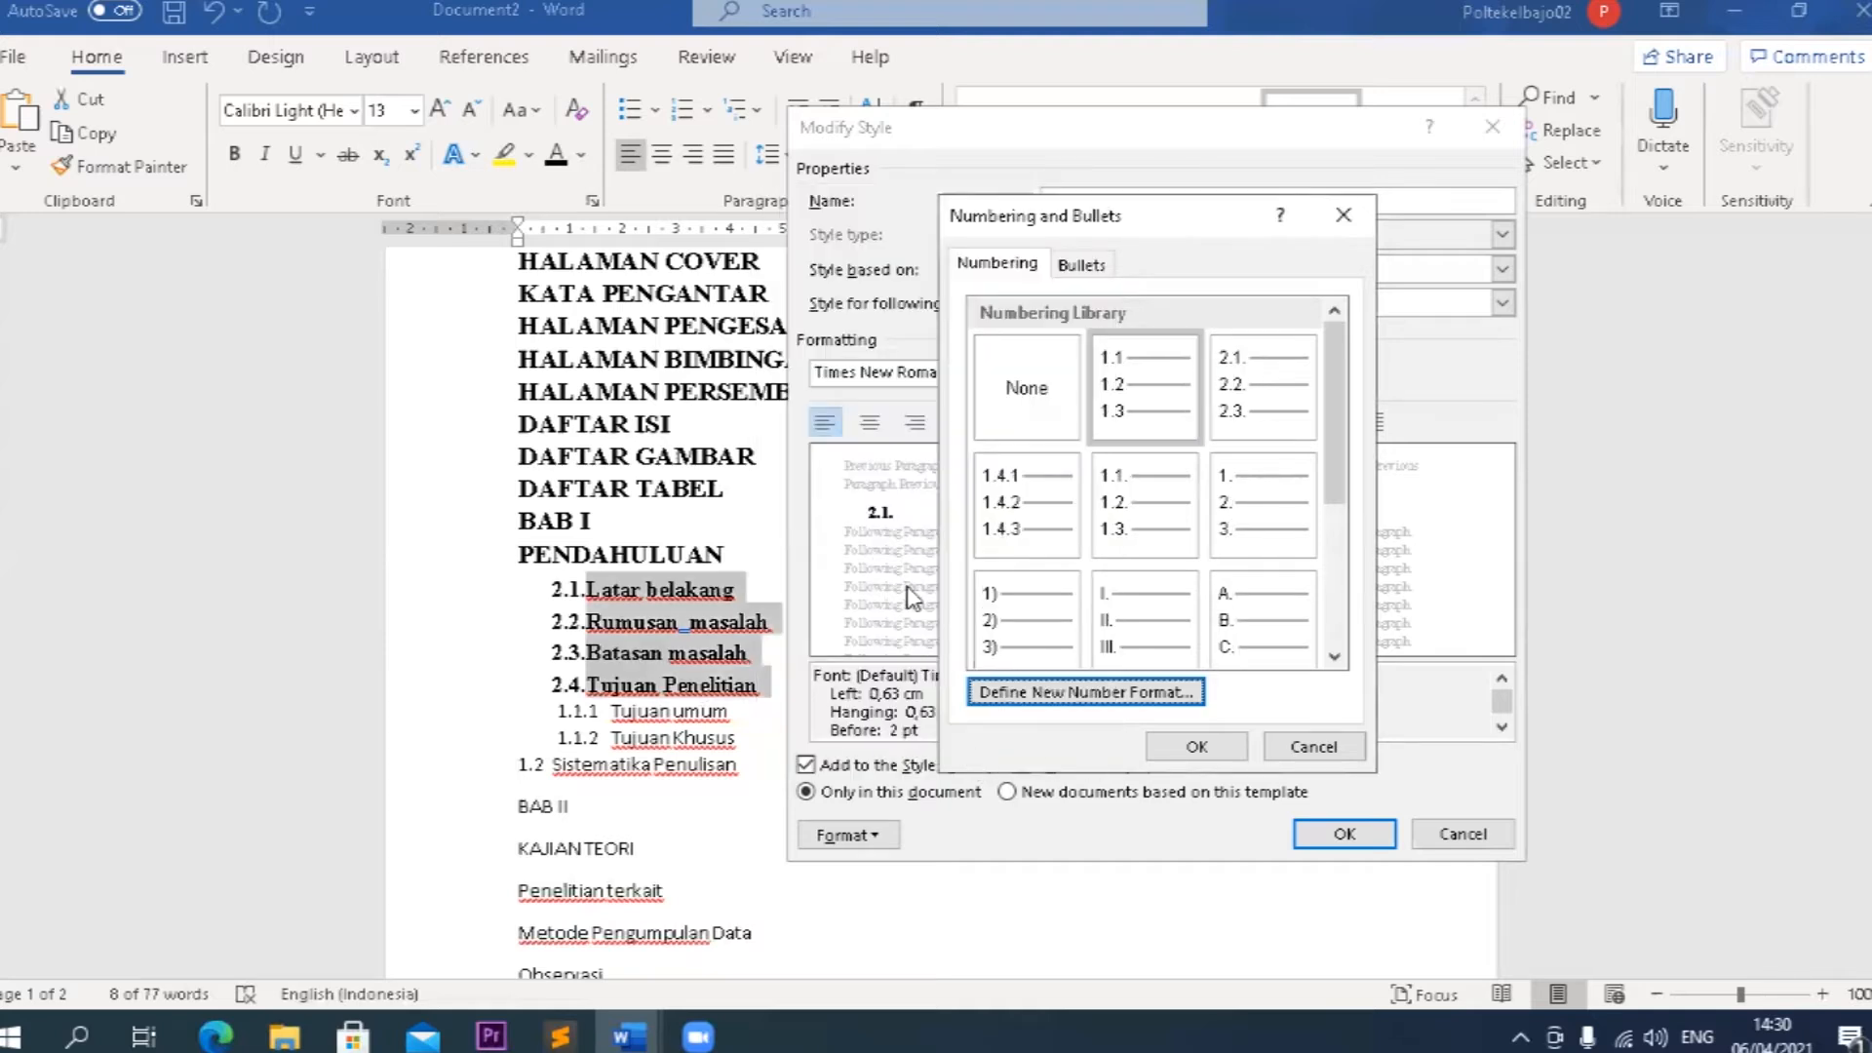
Assign the 1.1, 1.2, 1.3 numbering to the Heading 2 style and decrease its left indent to 0 cm.
left_click(1136, 410)
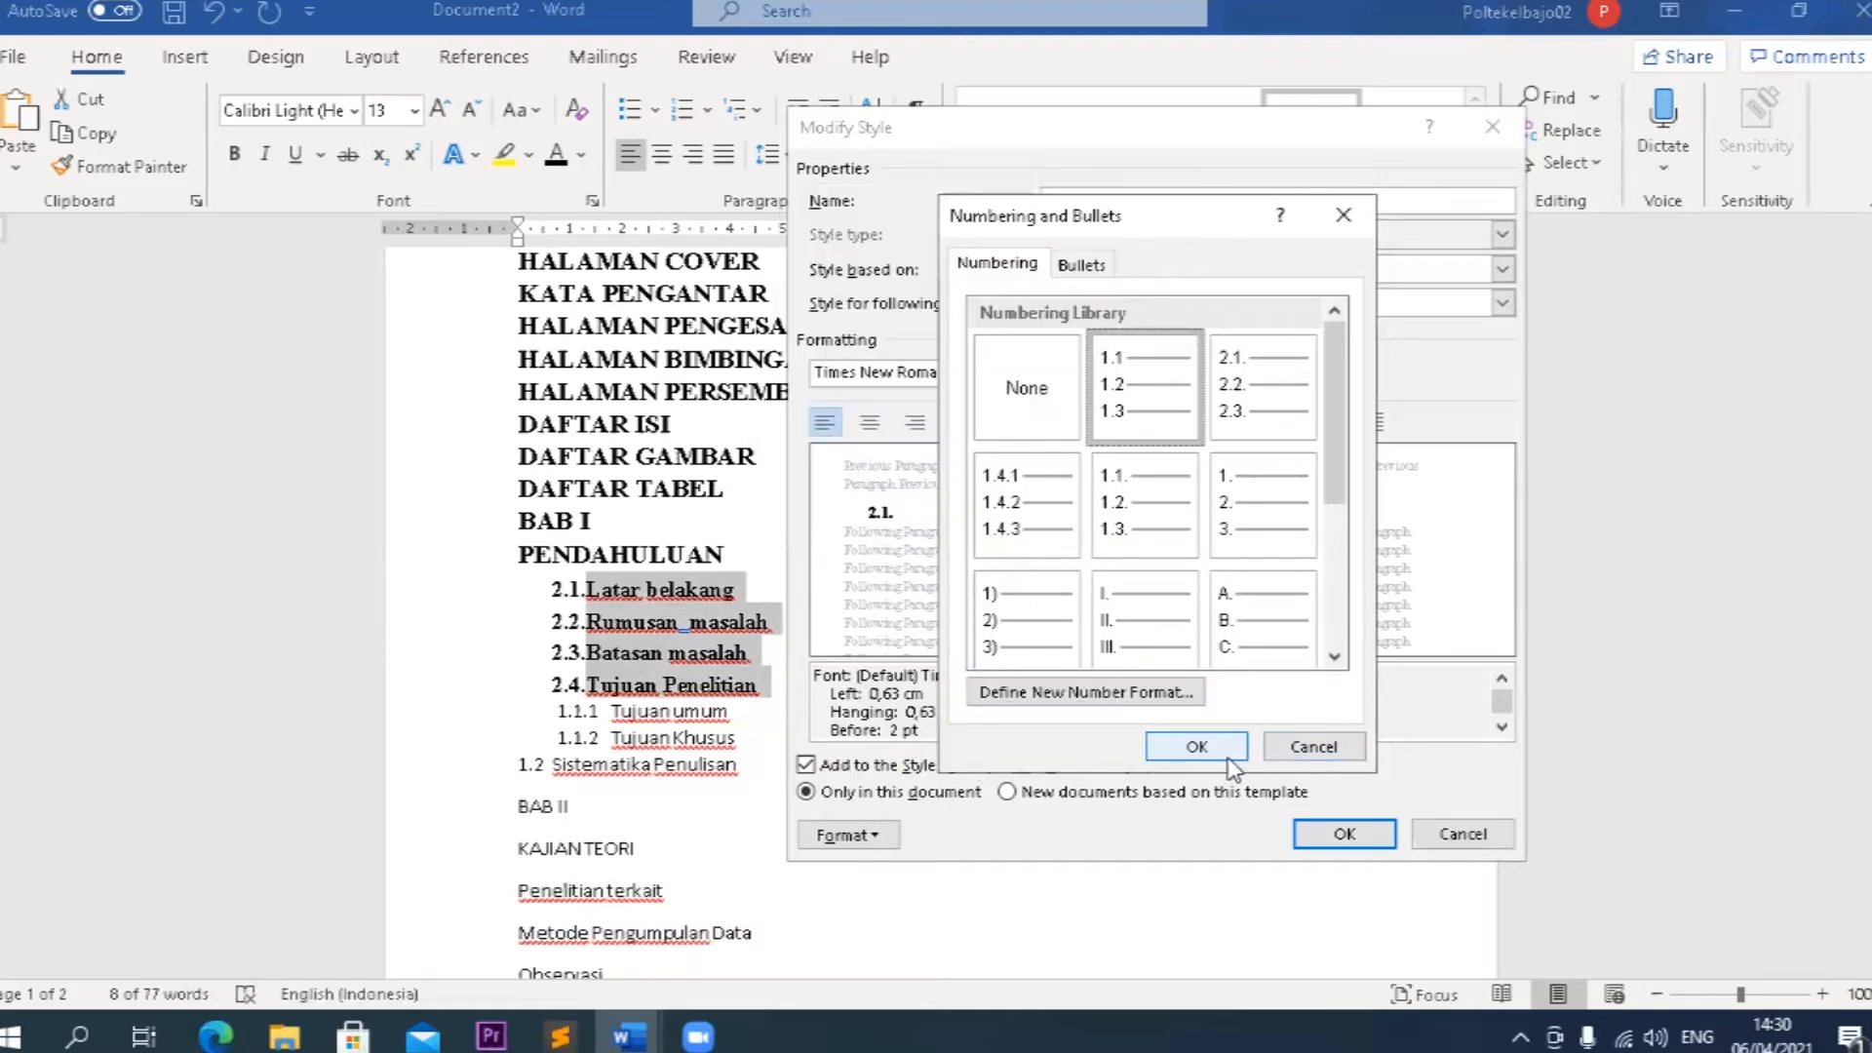
left_click(1228, 748)
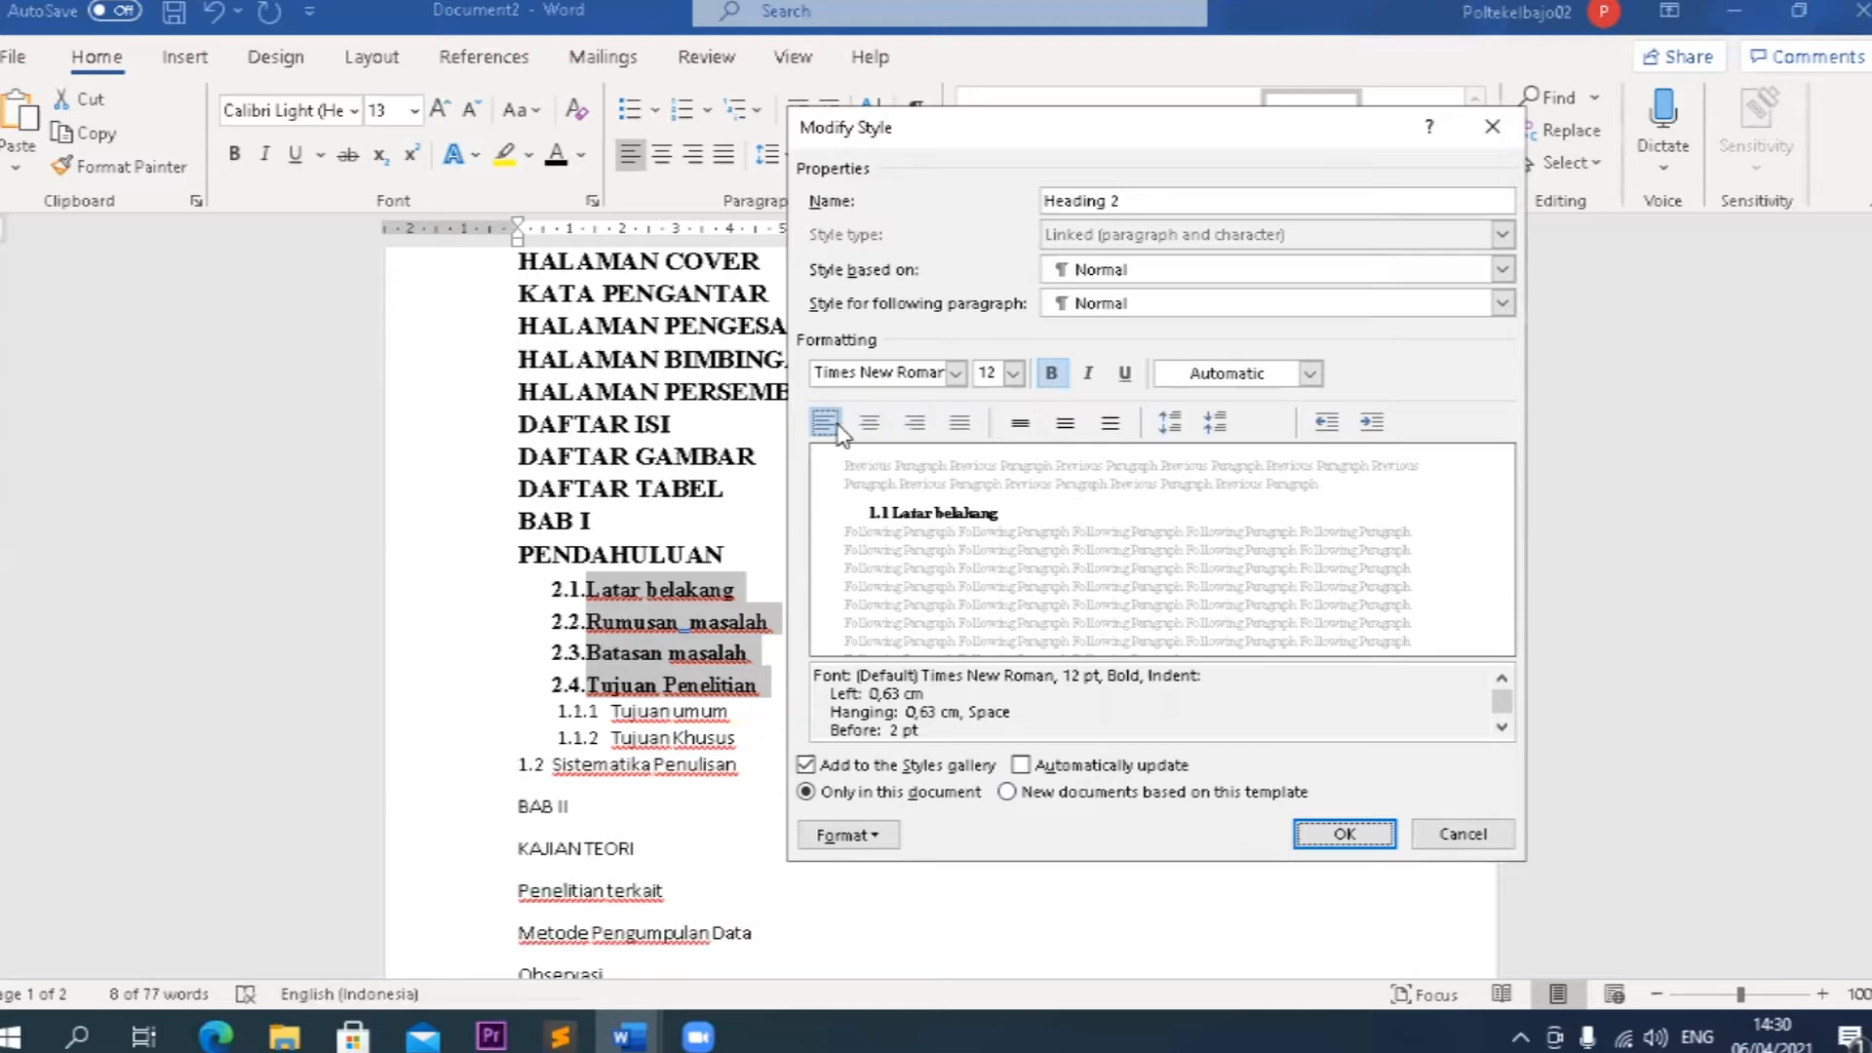
left_click(1327, 422)
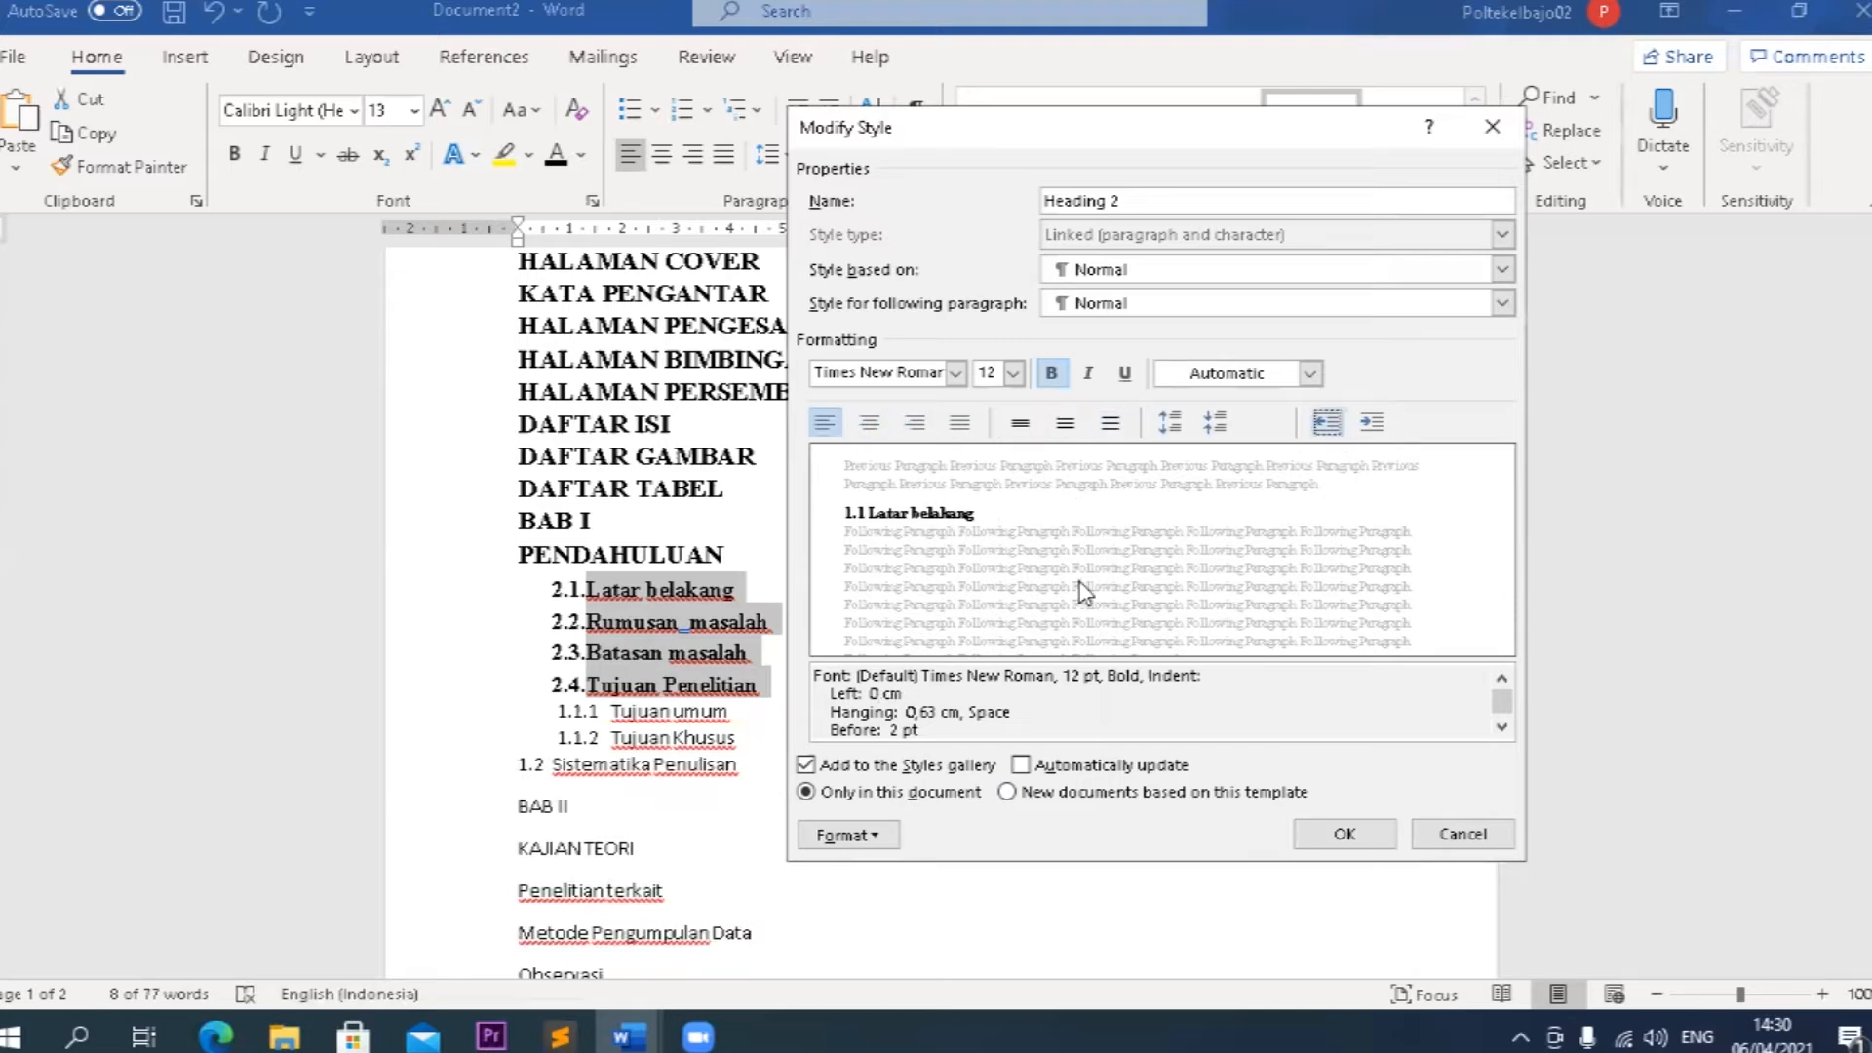
Confirm the Heading 2 style changes and apply the Heading 3 style to Tujuan umum and Tujuan Khusus.
left_click(1350, 836)
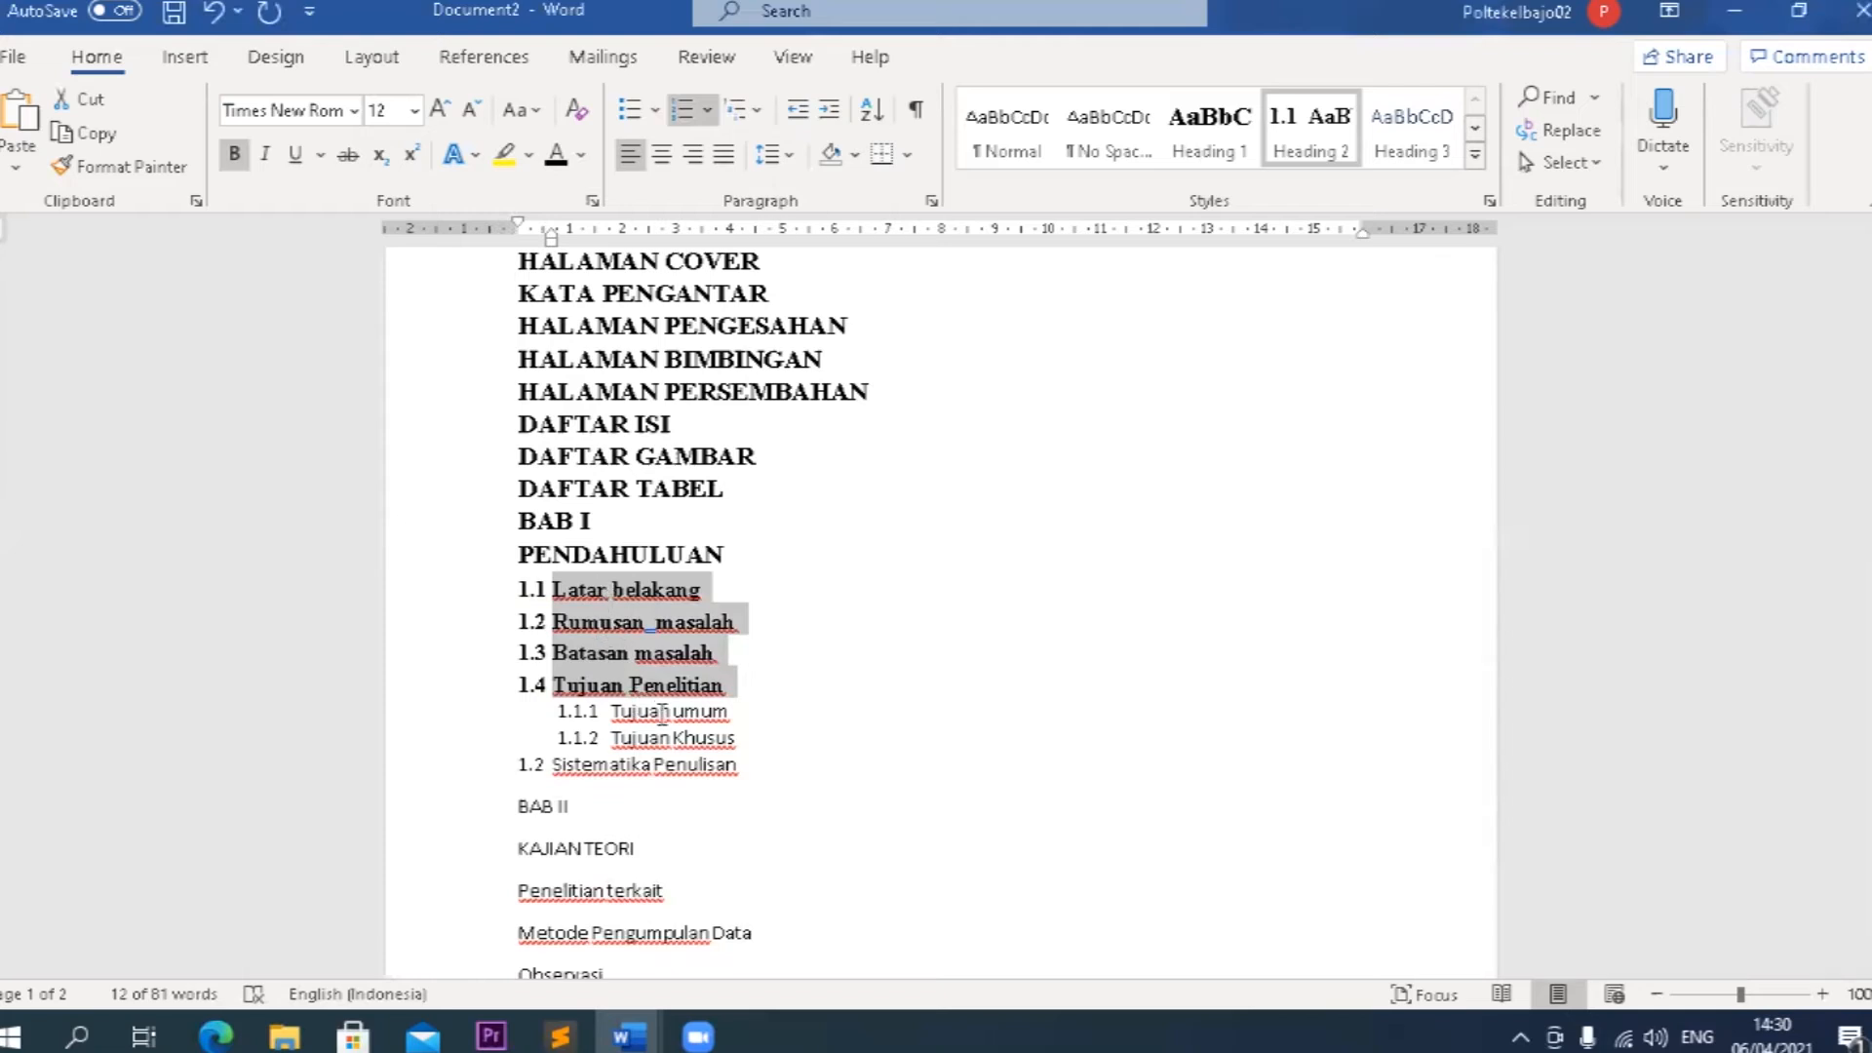
left_click_drag(752, 742, 624, 722)
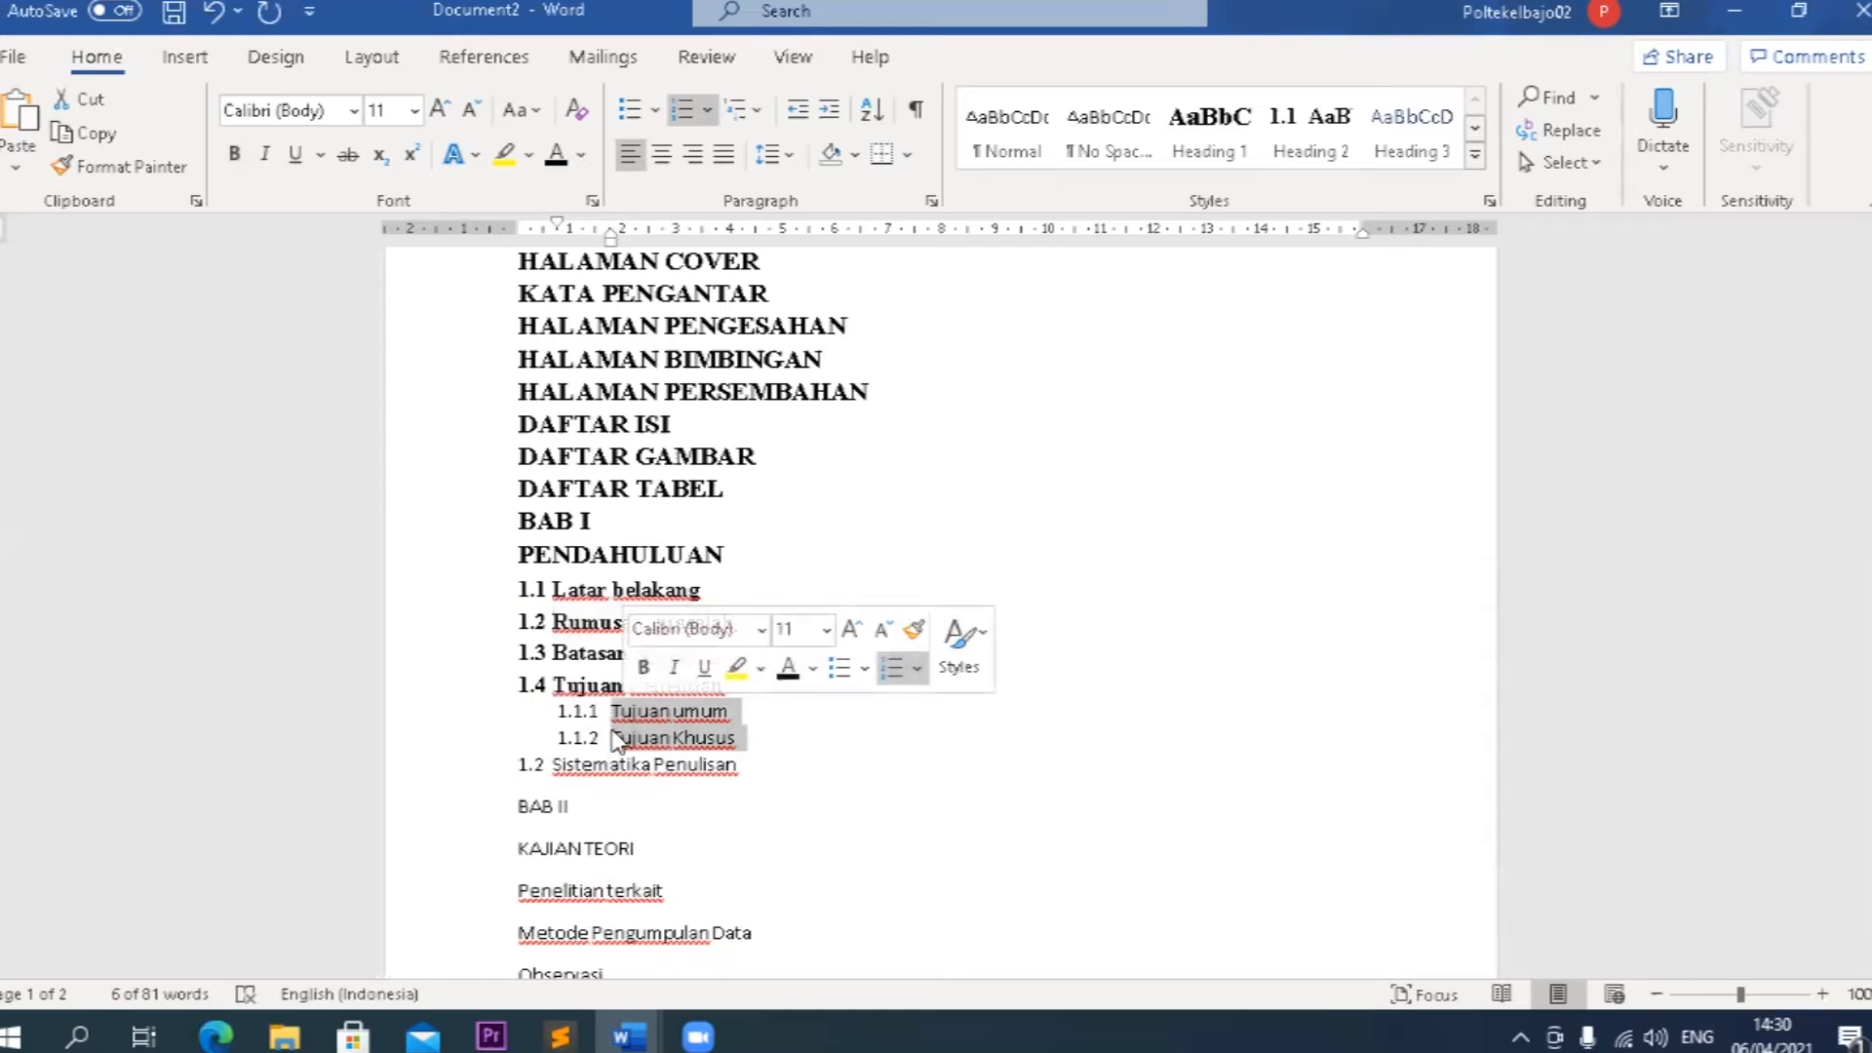
left_click(1418, 155)
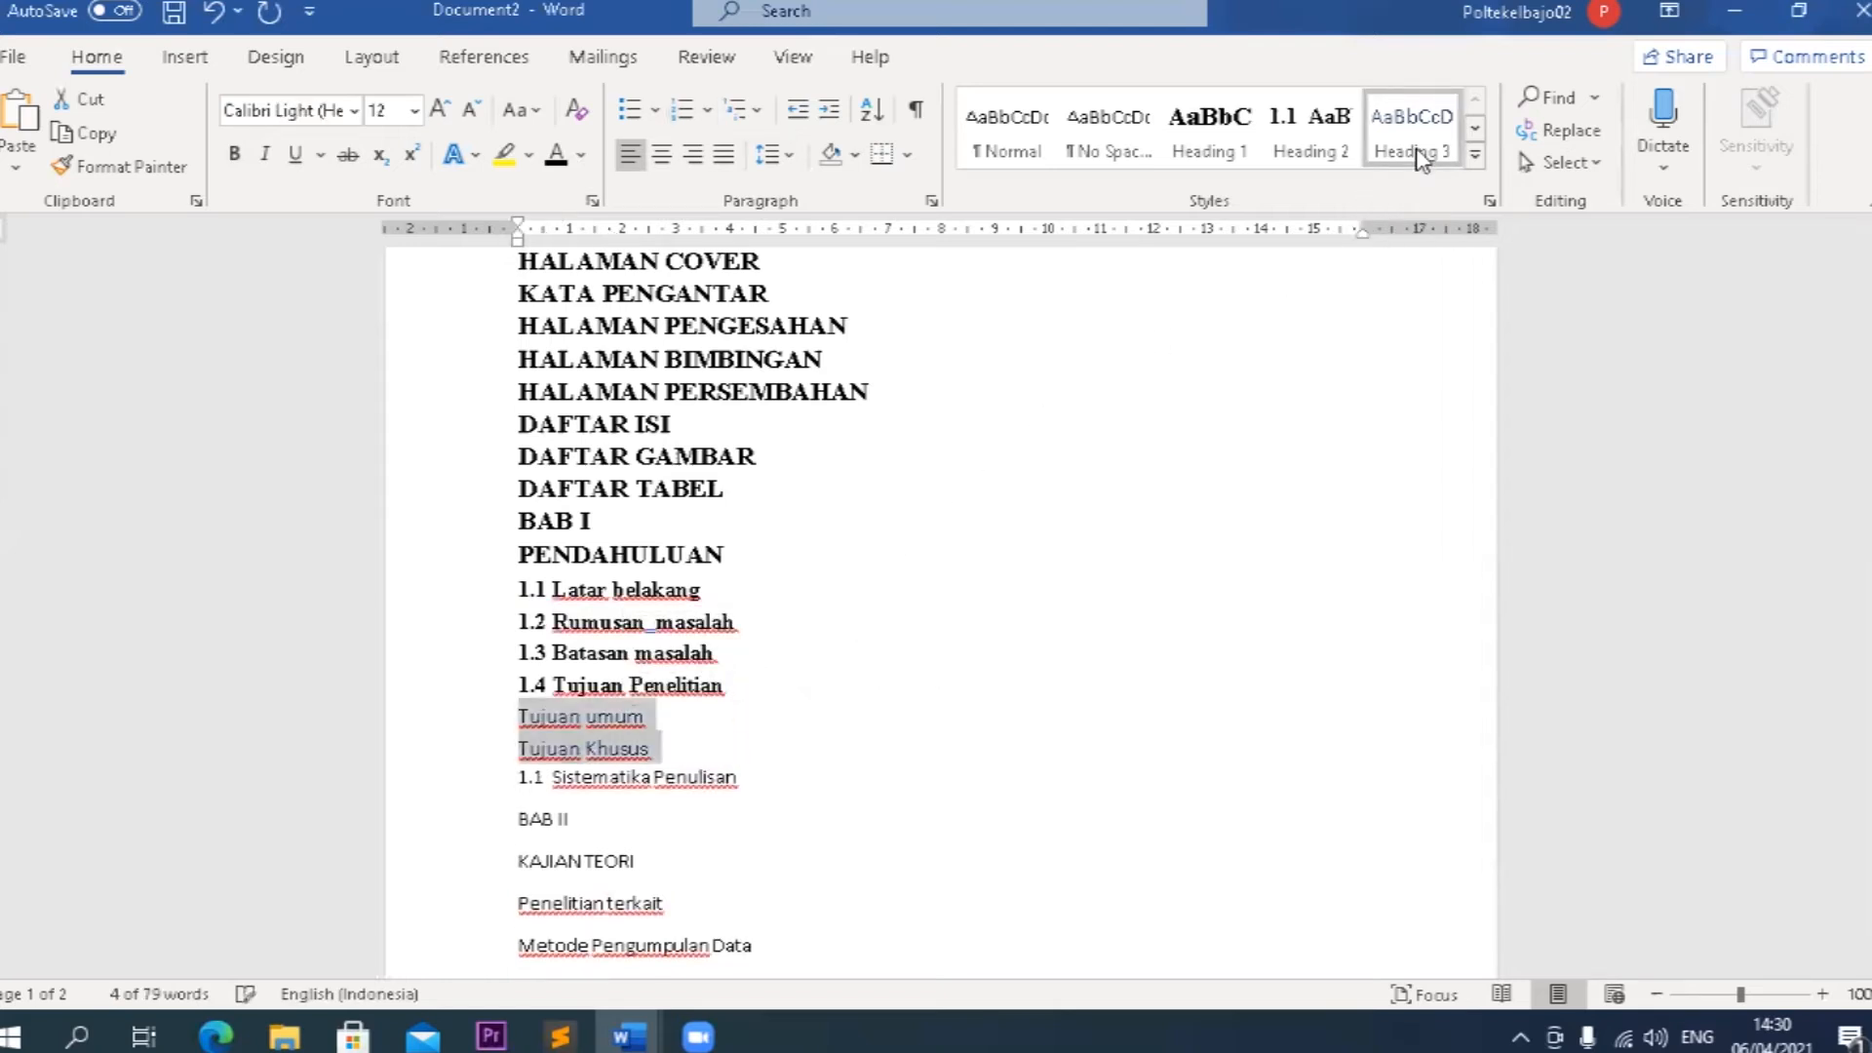
Modify the Heading 3 style to use Times New Roman, the Automatic font colour and a left indent increased to 1.27 cm.
right_click(1418, 156)
left_click(1458, 206)
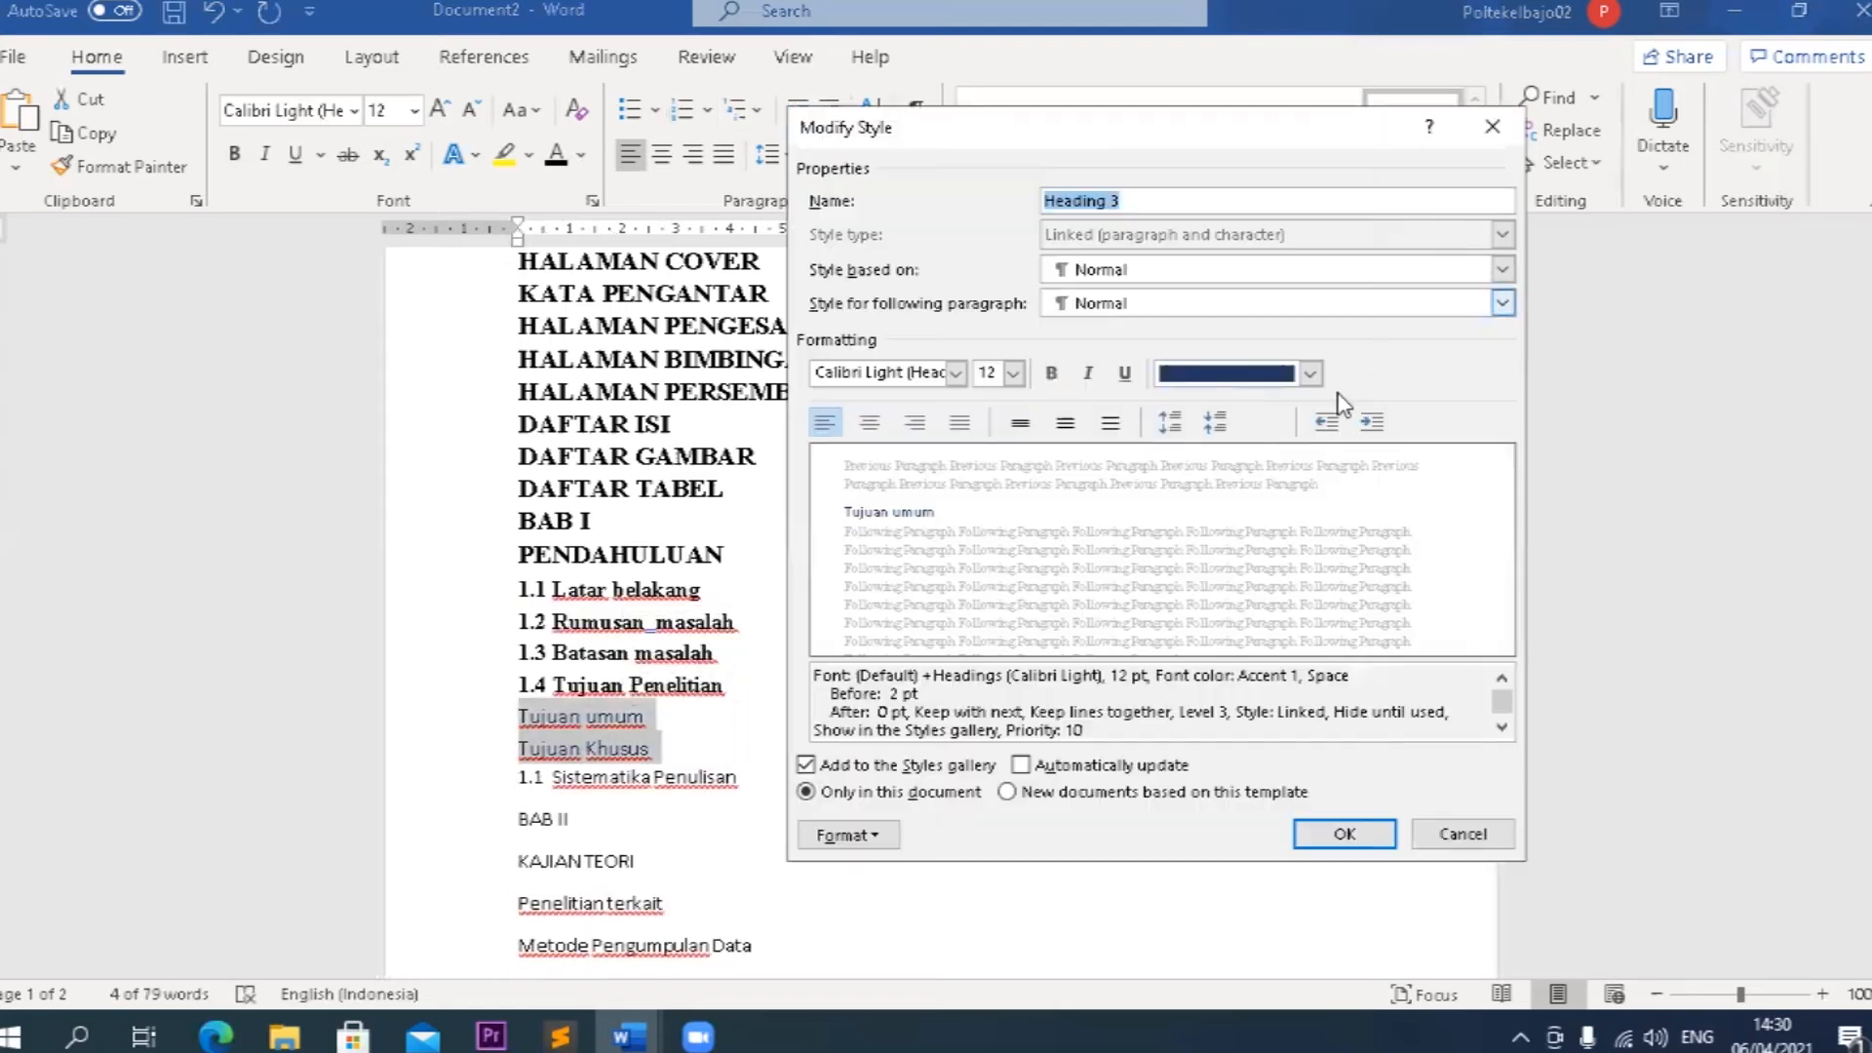
left_click(1275, 375)
left_click(1209, 413)
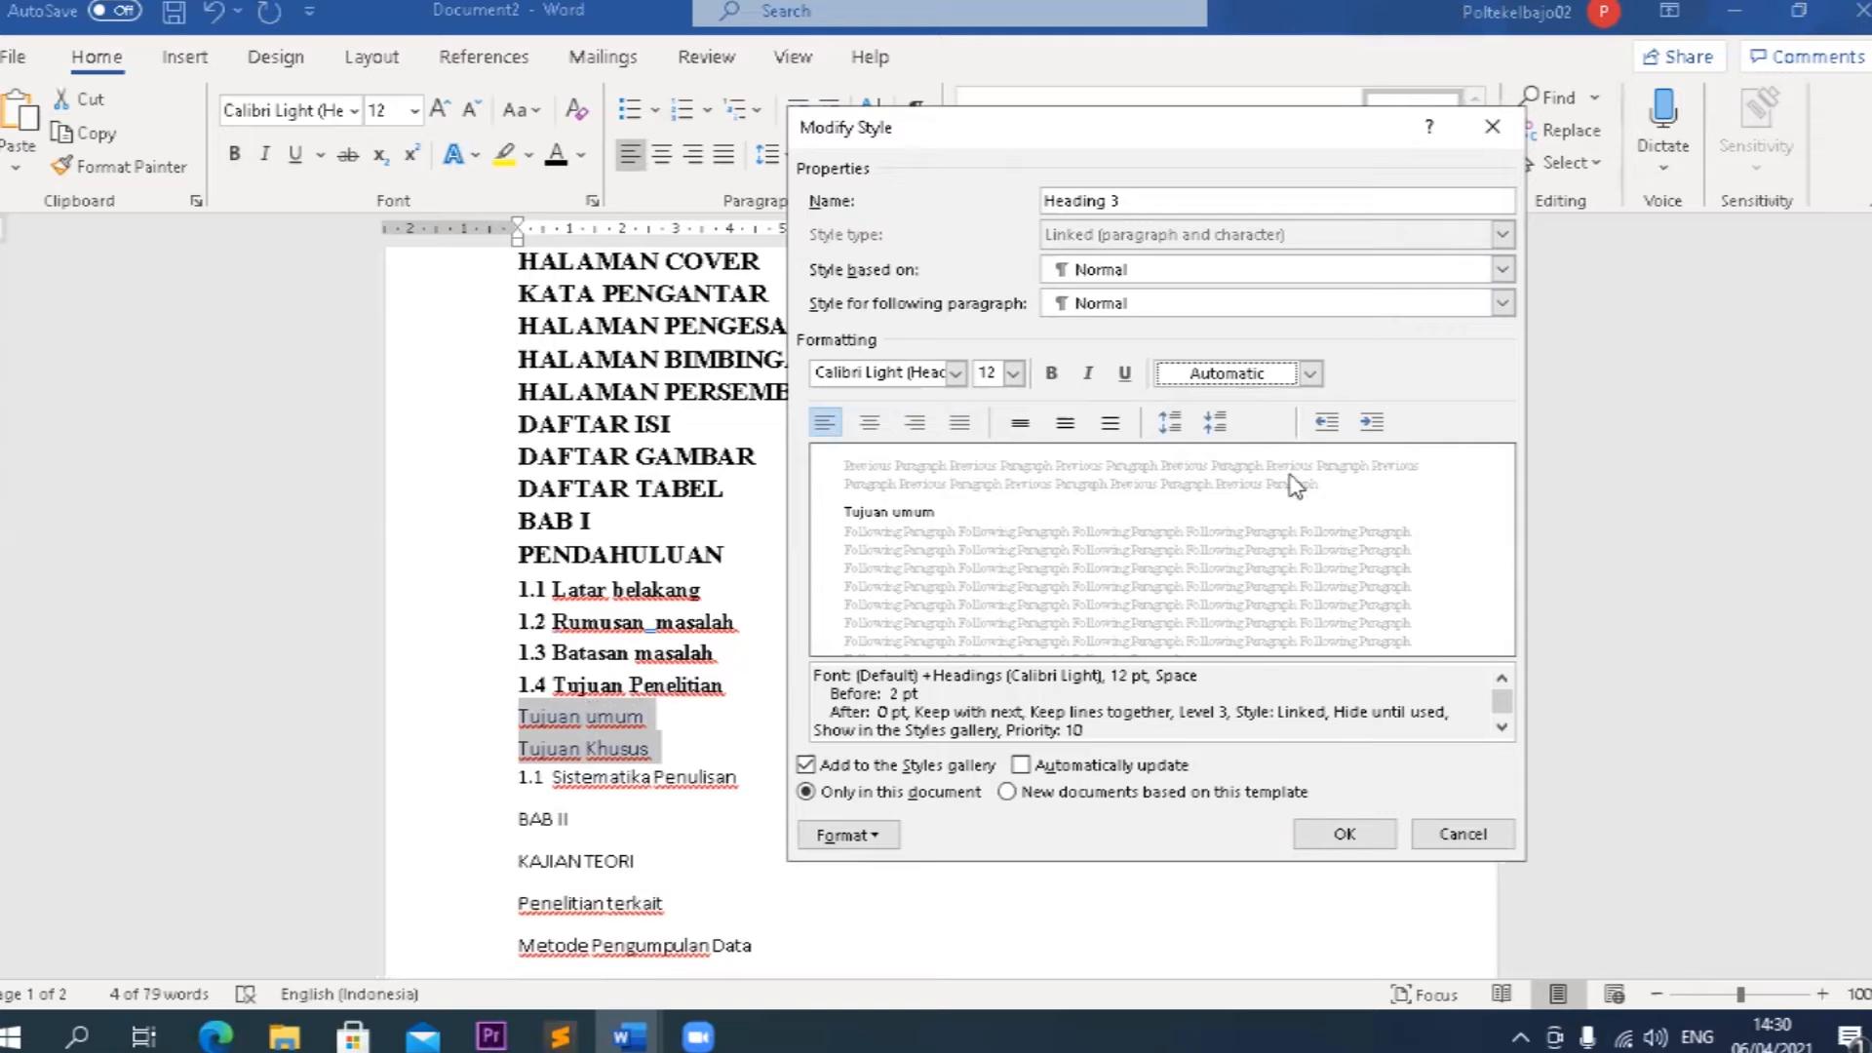
left_click(1374, 422)
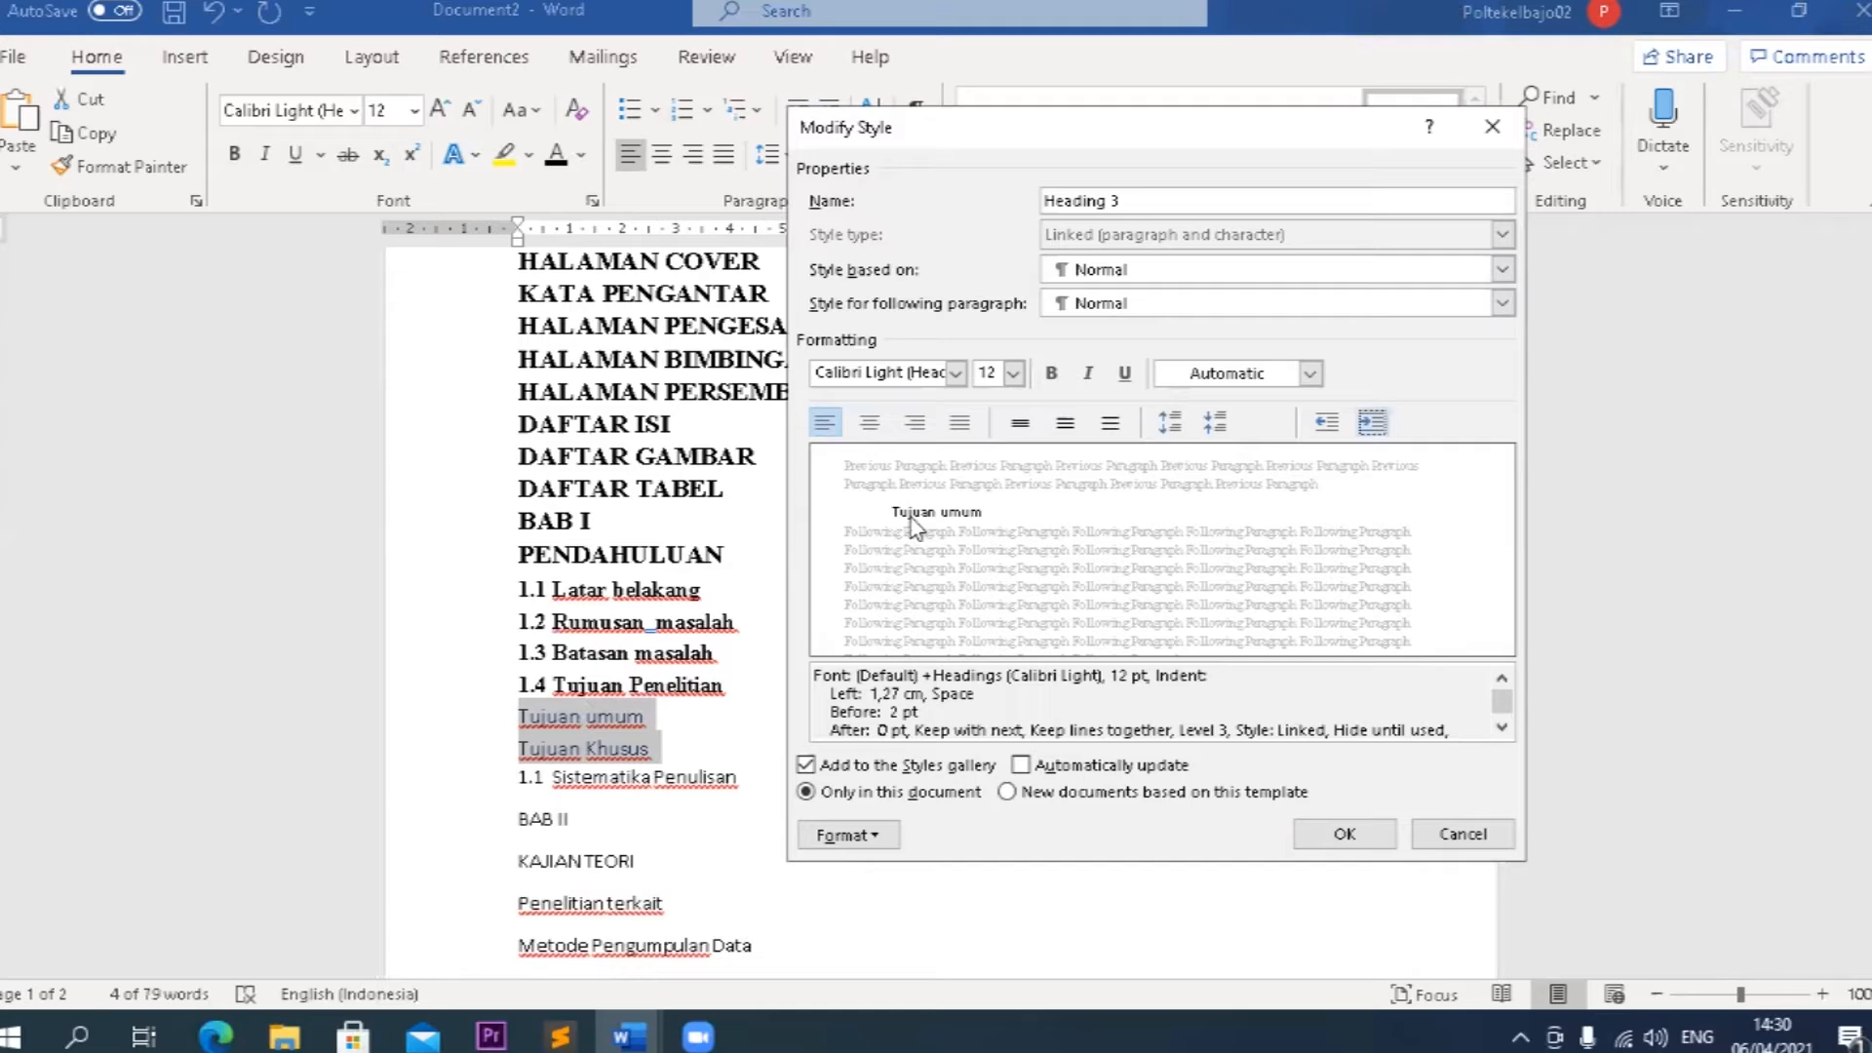
left_click(926, 372)
type("T")
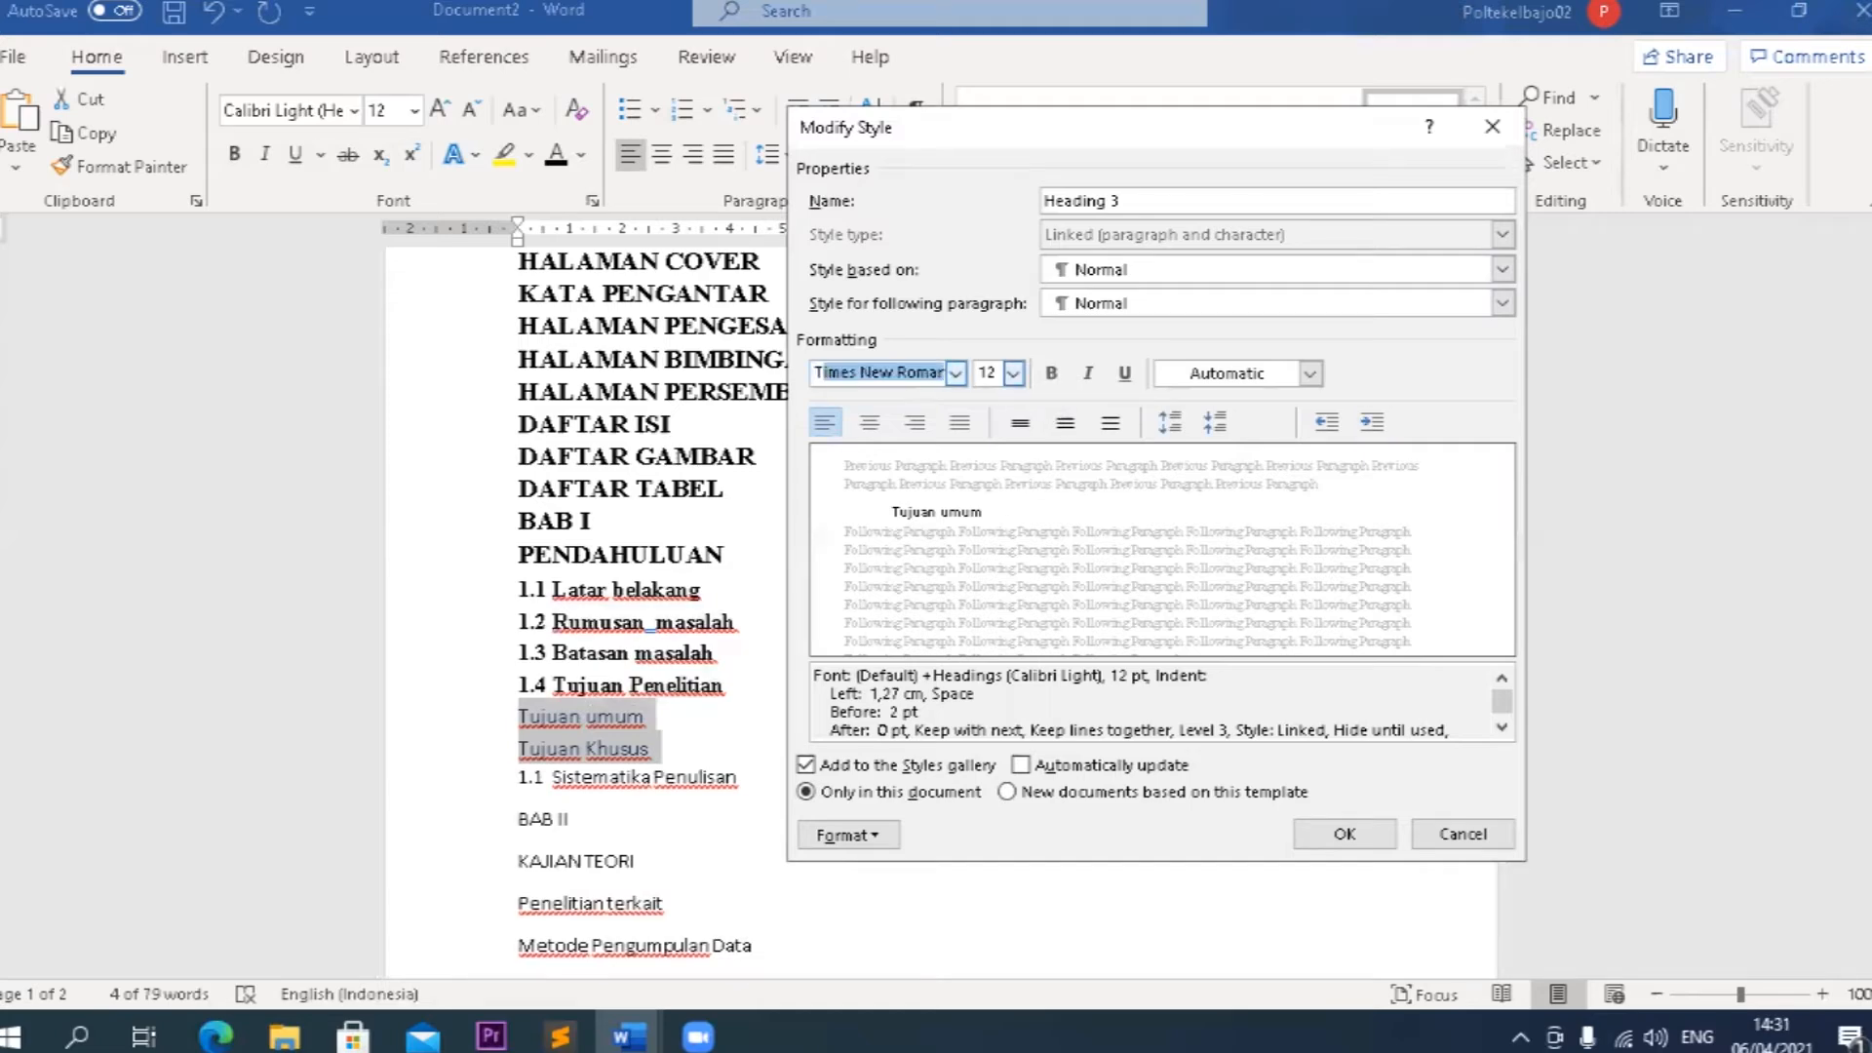
type("imes New Roman")
key("Return")
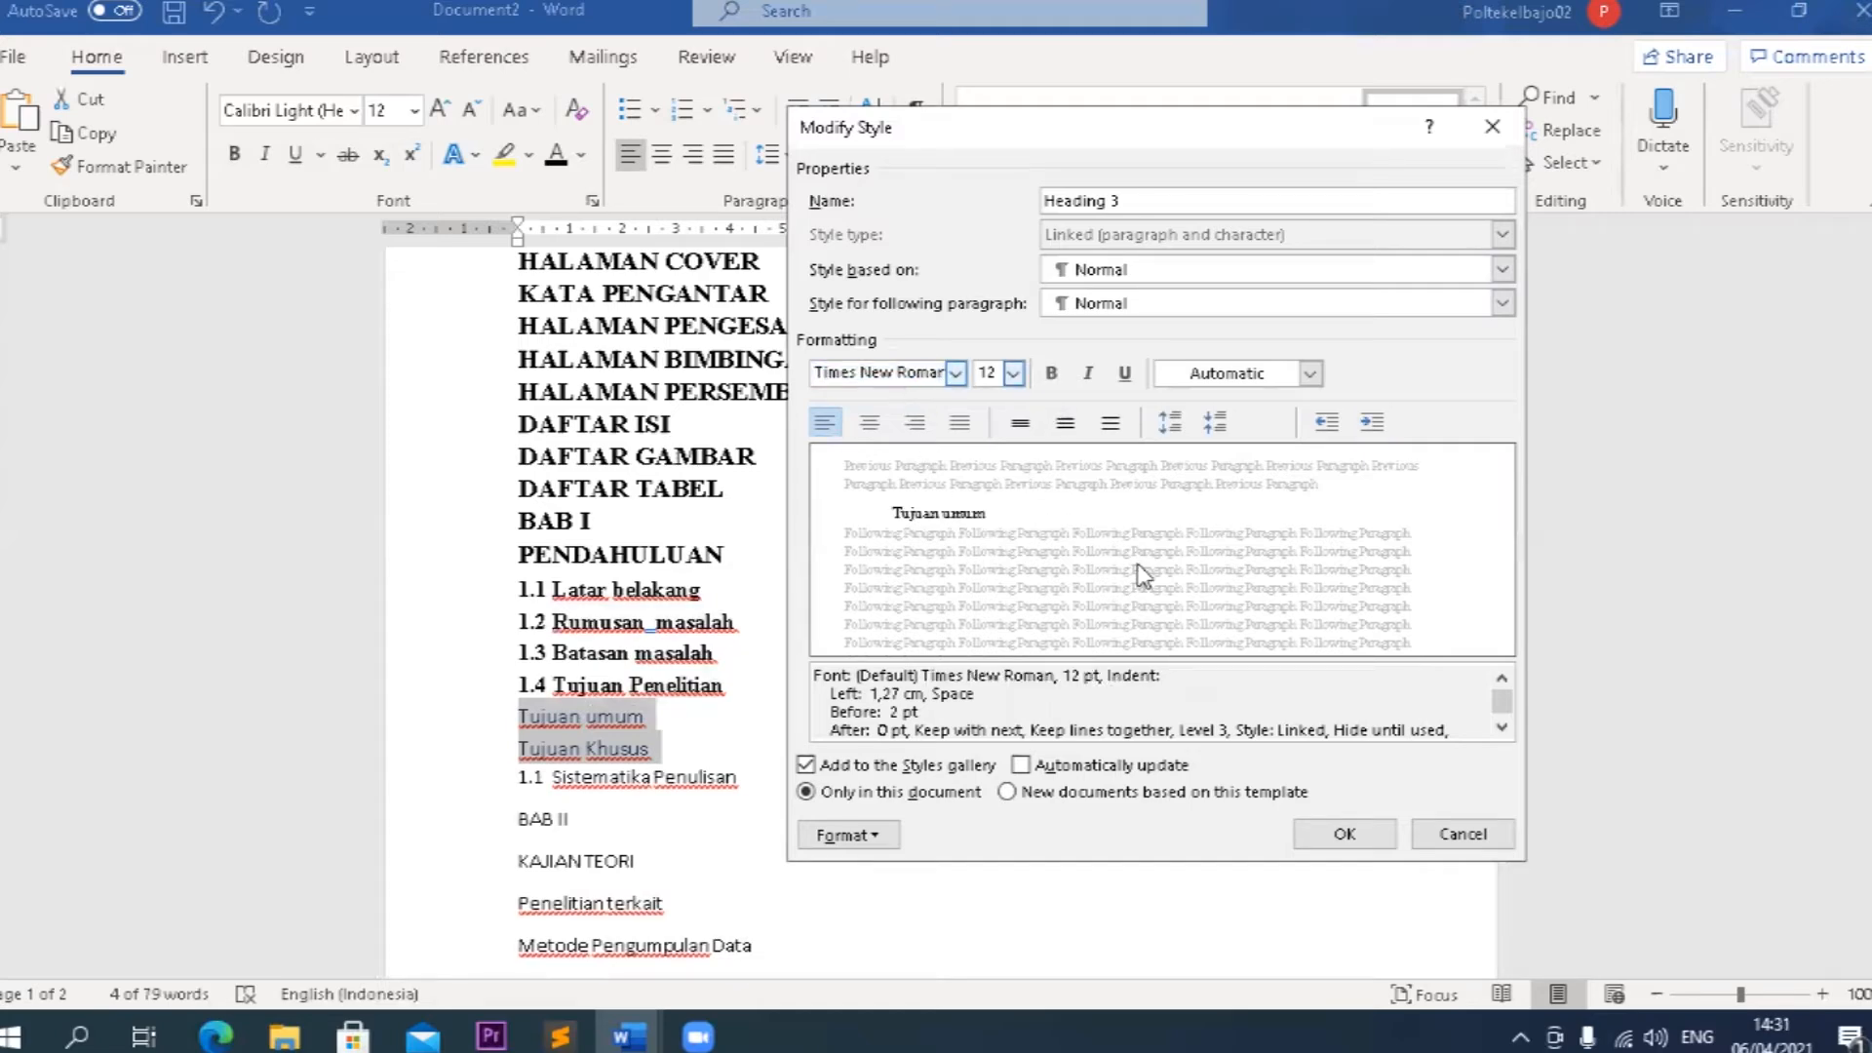
Assign the 1.4.1, 1.4.2, 1.4.3 numbering to the Heading 3 style and save the style changes.
left_click(877, 835)
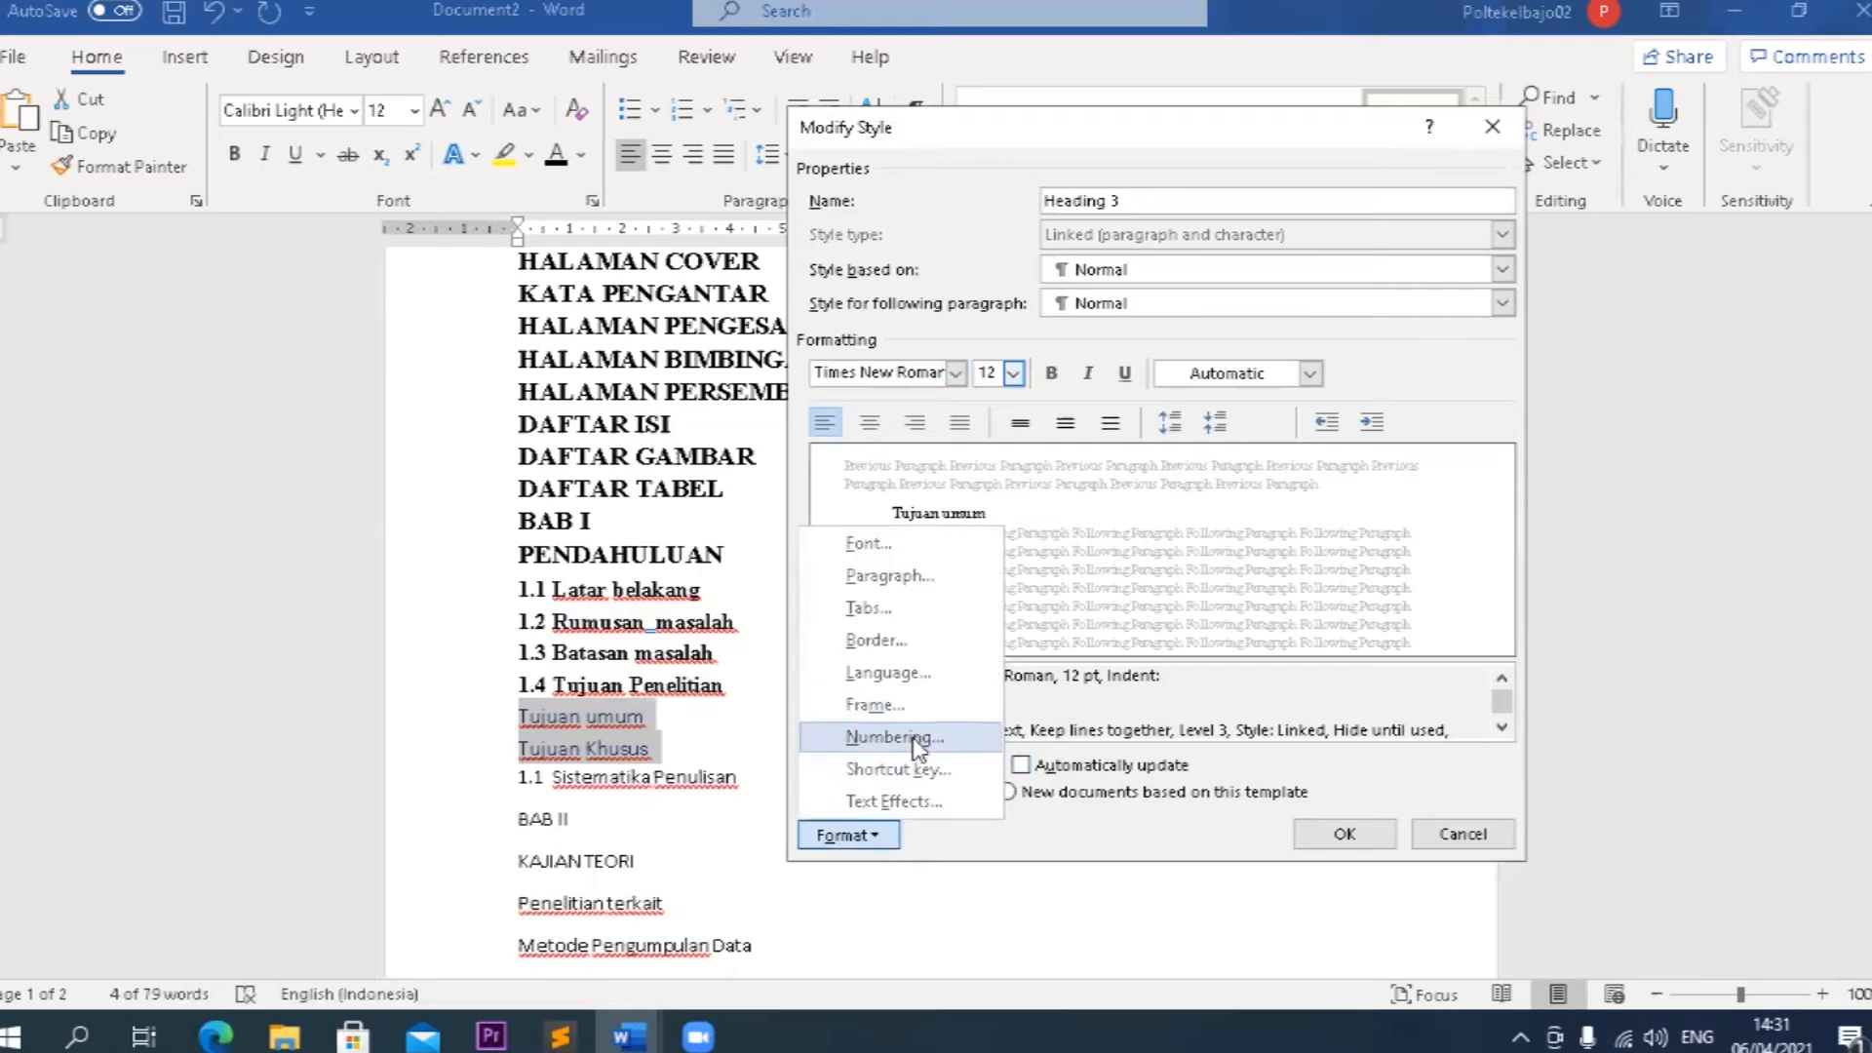
left_click(894, 738)
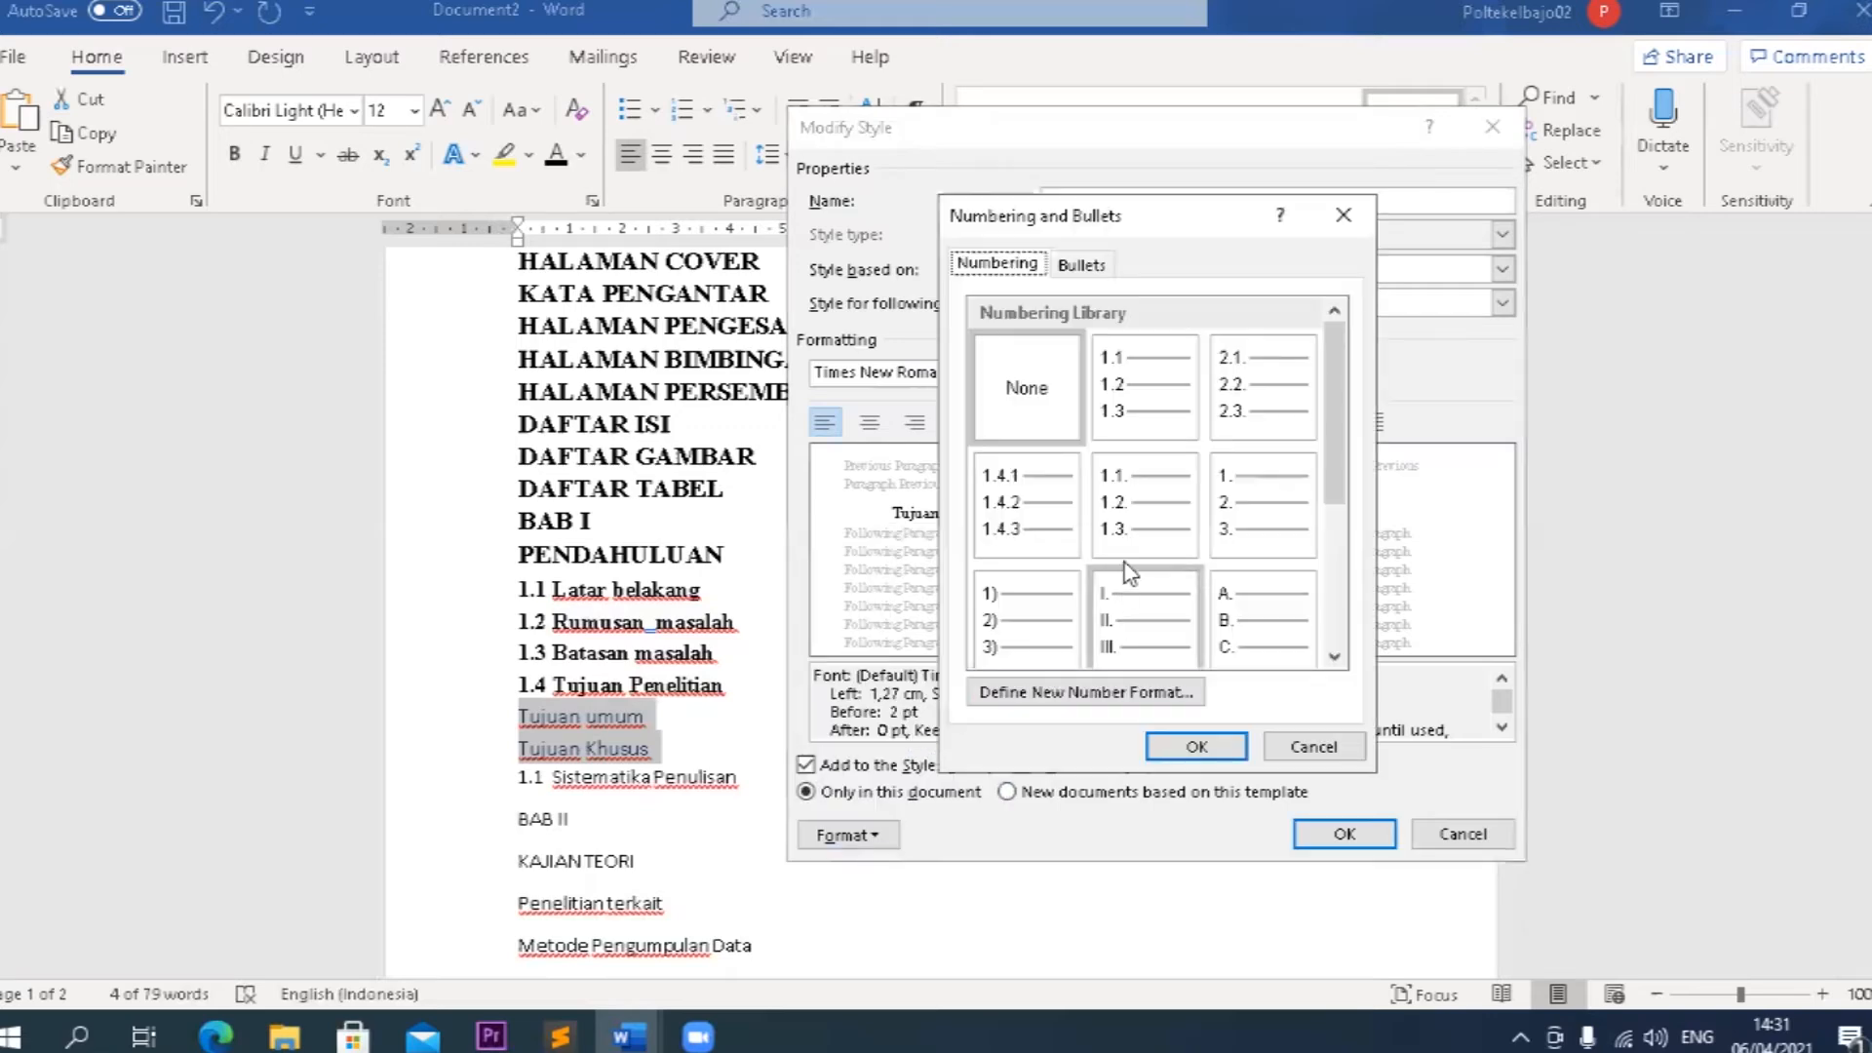
left_click(1054, 522)
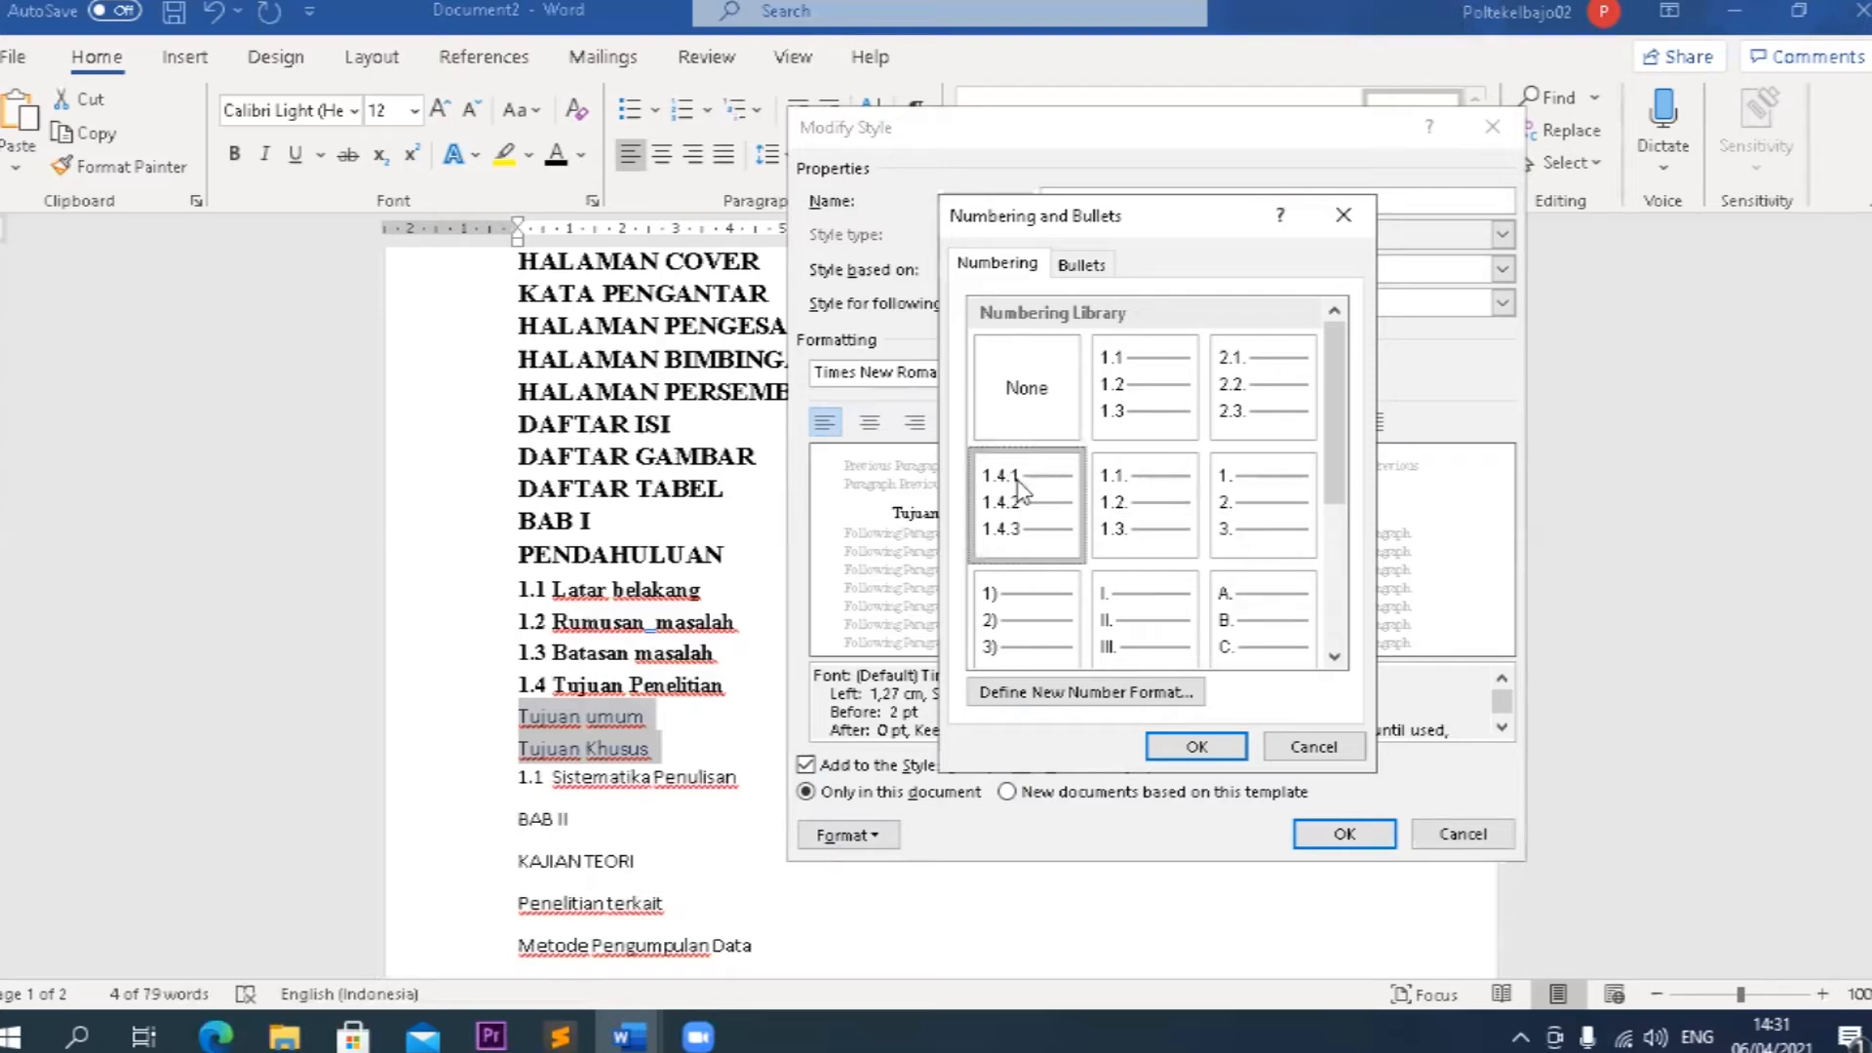
left_click(1109, 695)
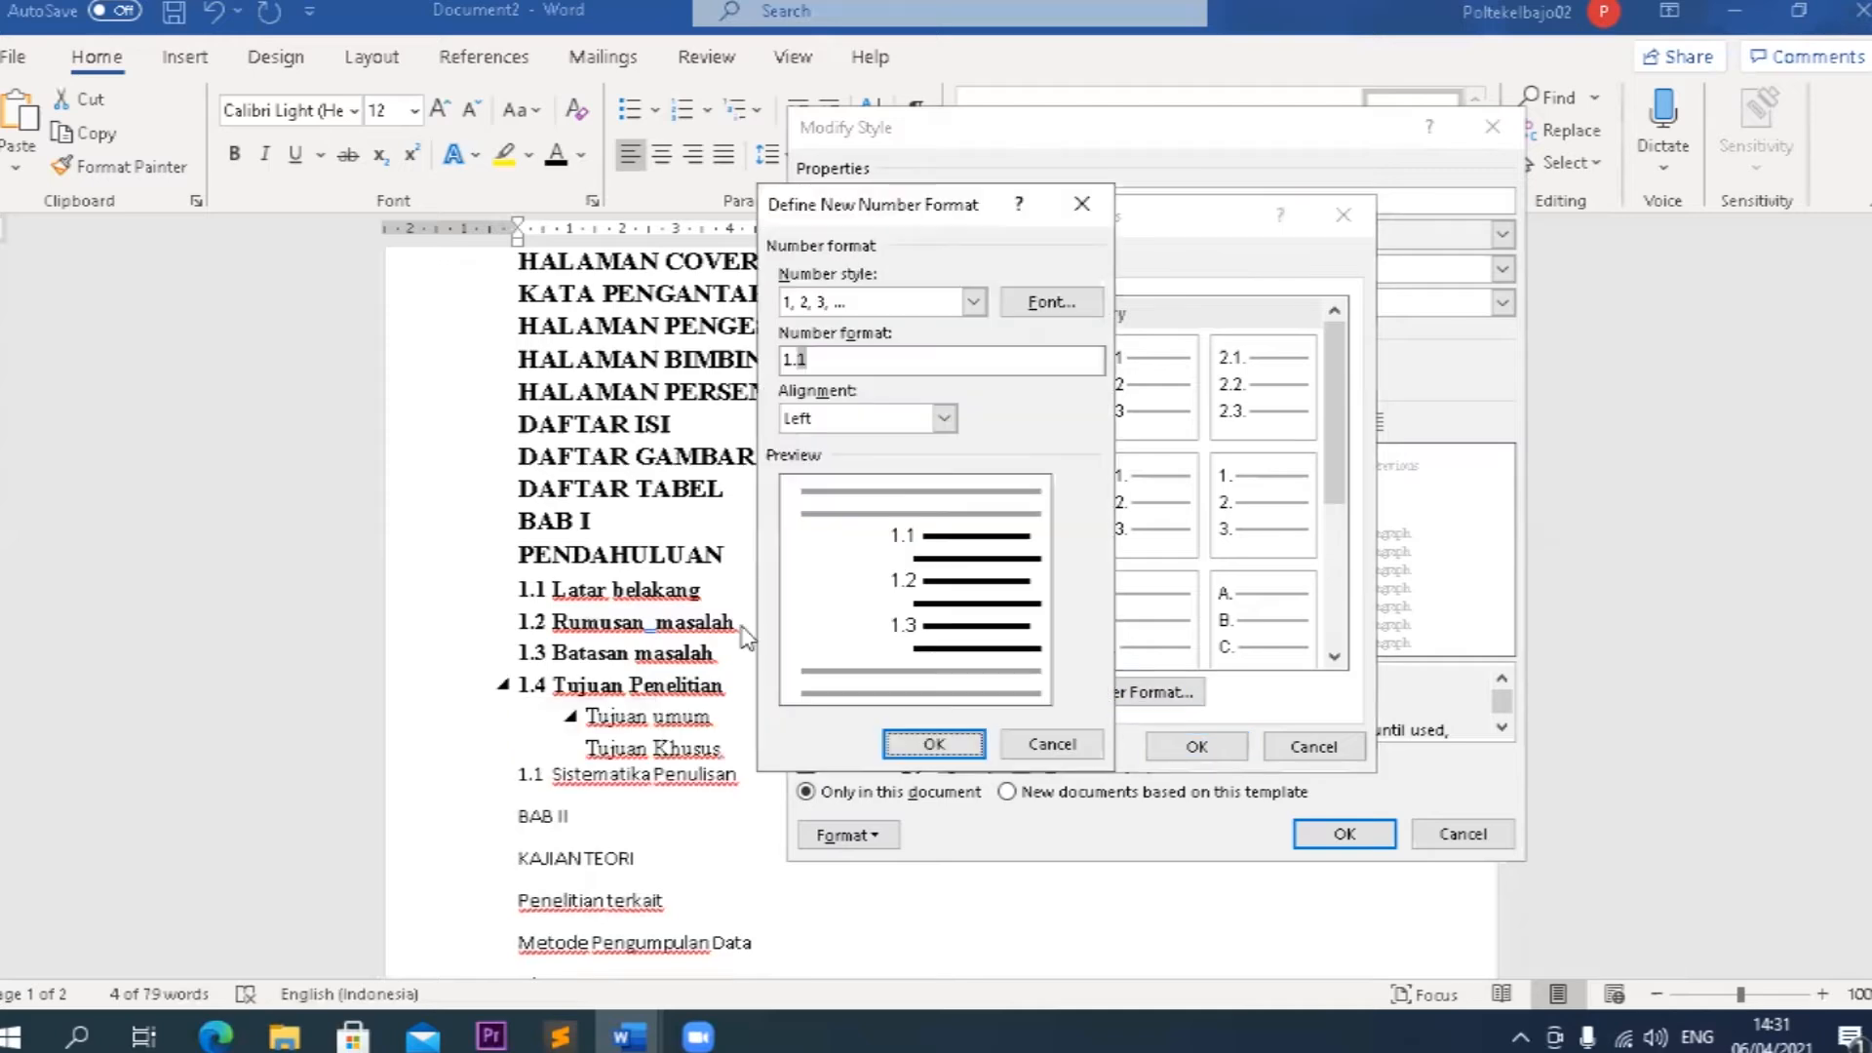
left_click(1055, 748)
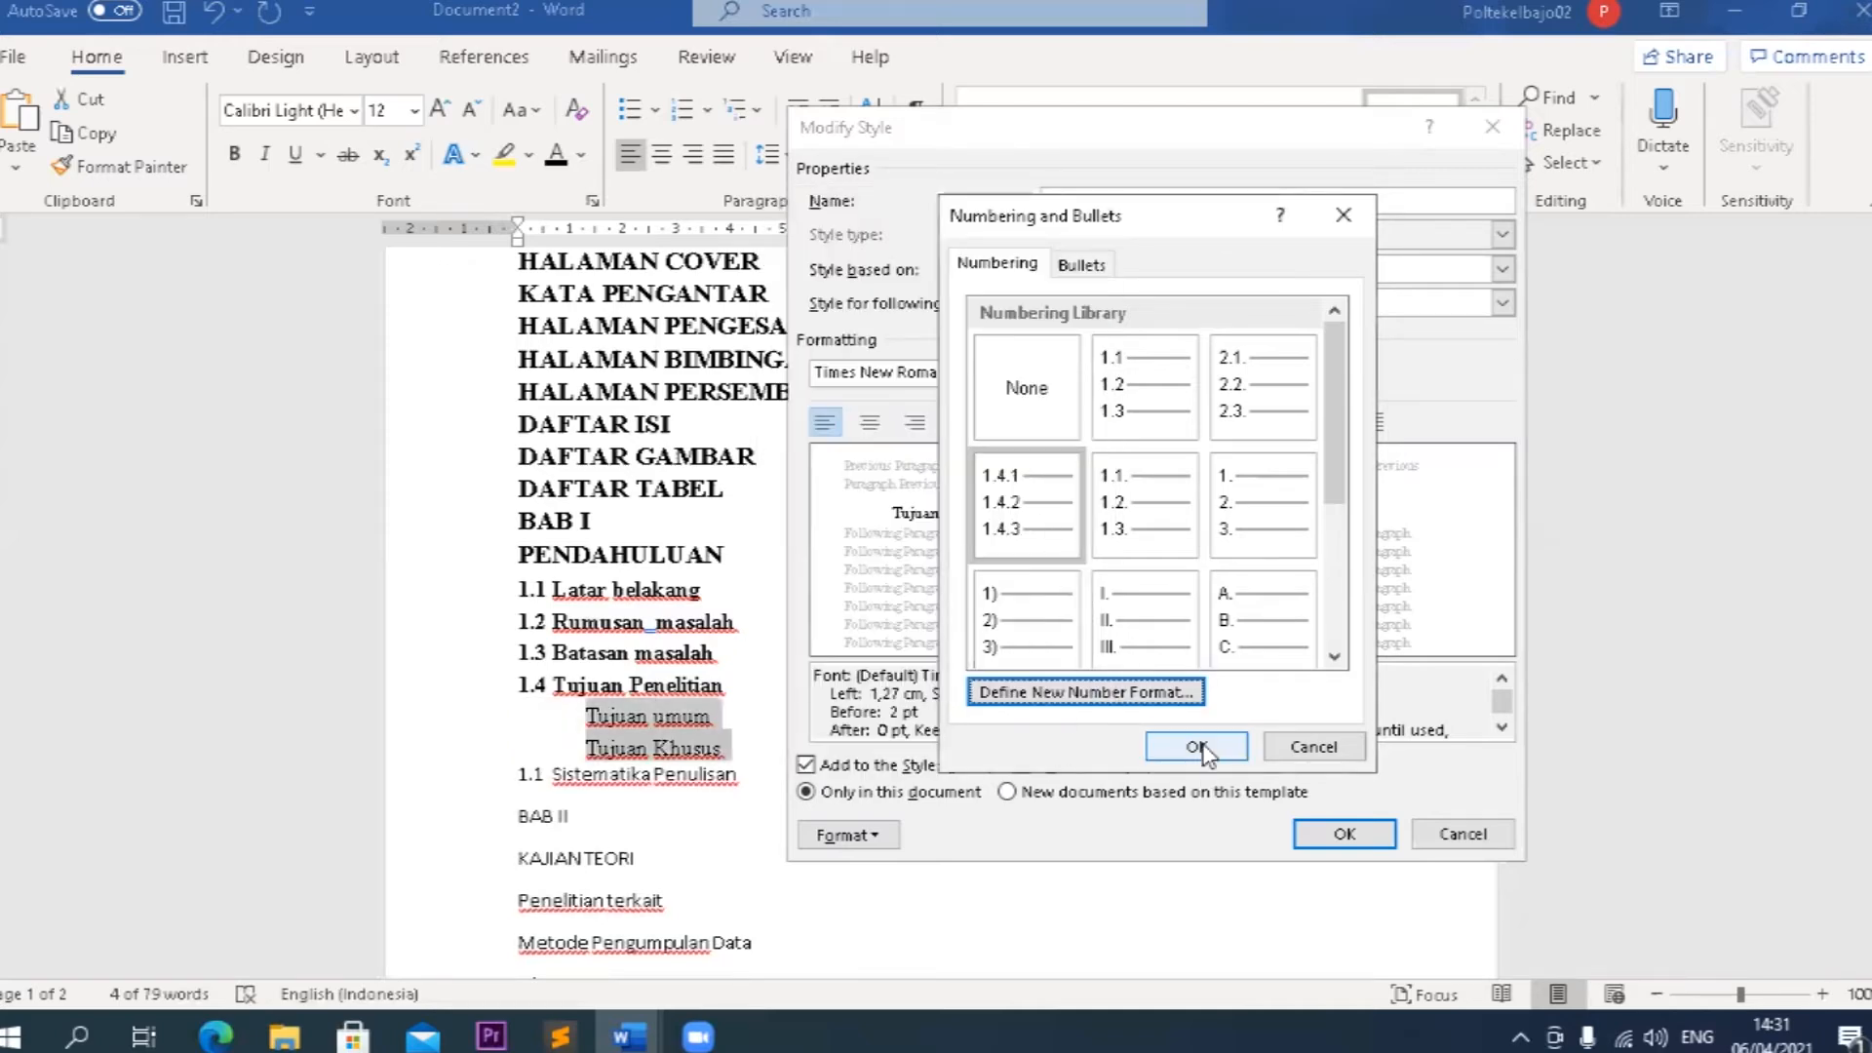
left_click(1199, 748)
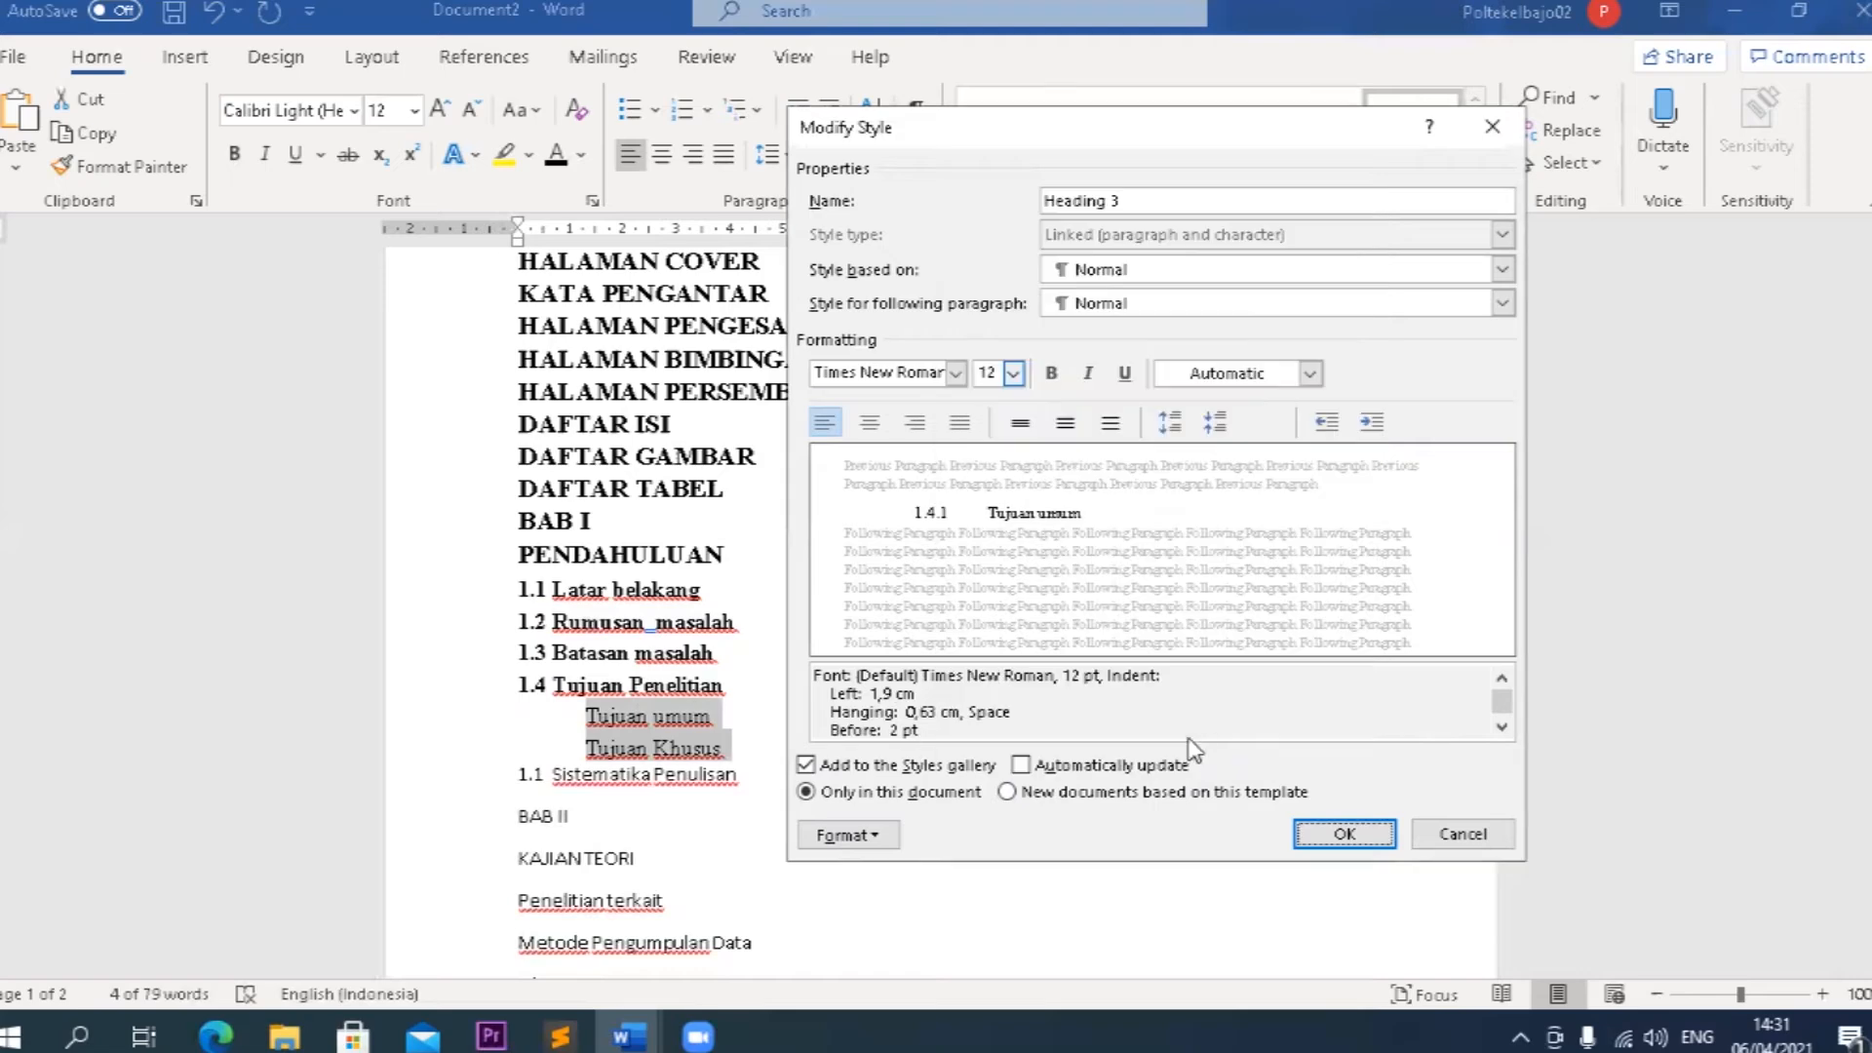
left_click(1322, 838)
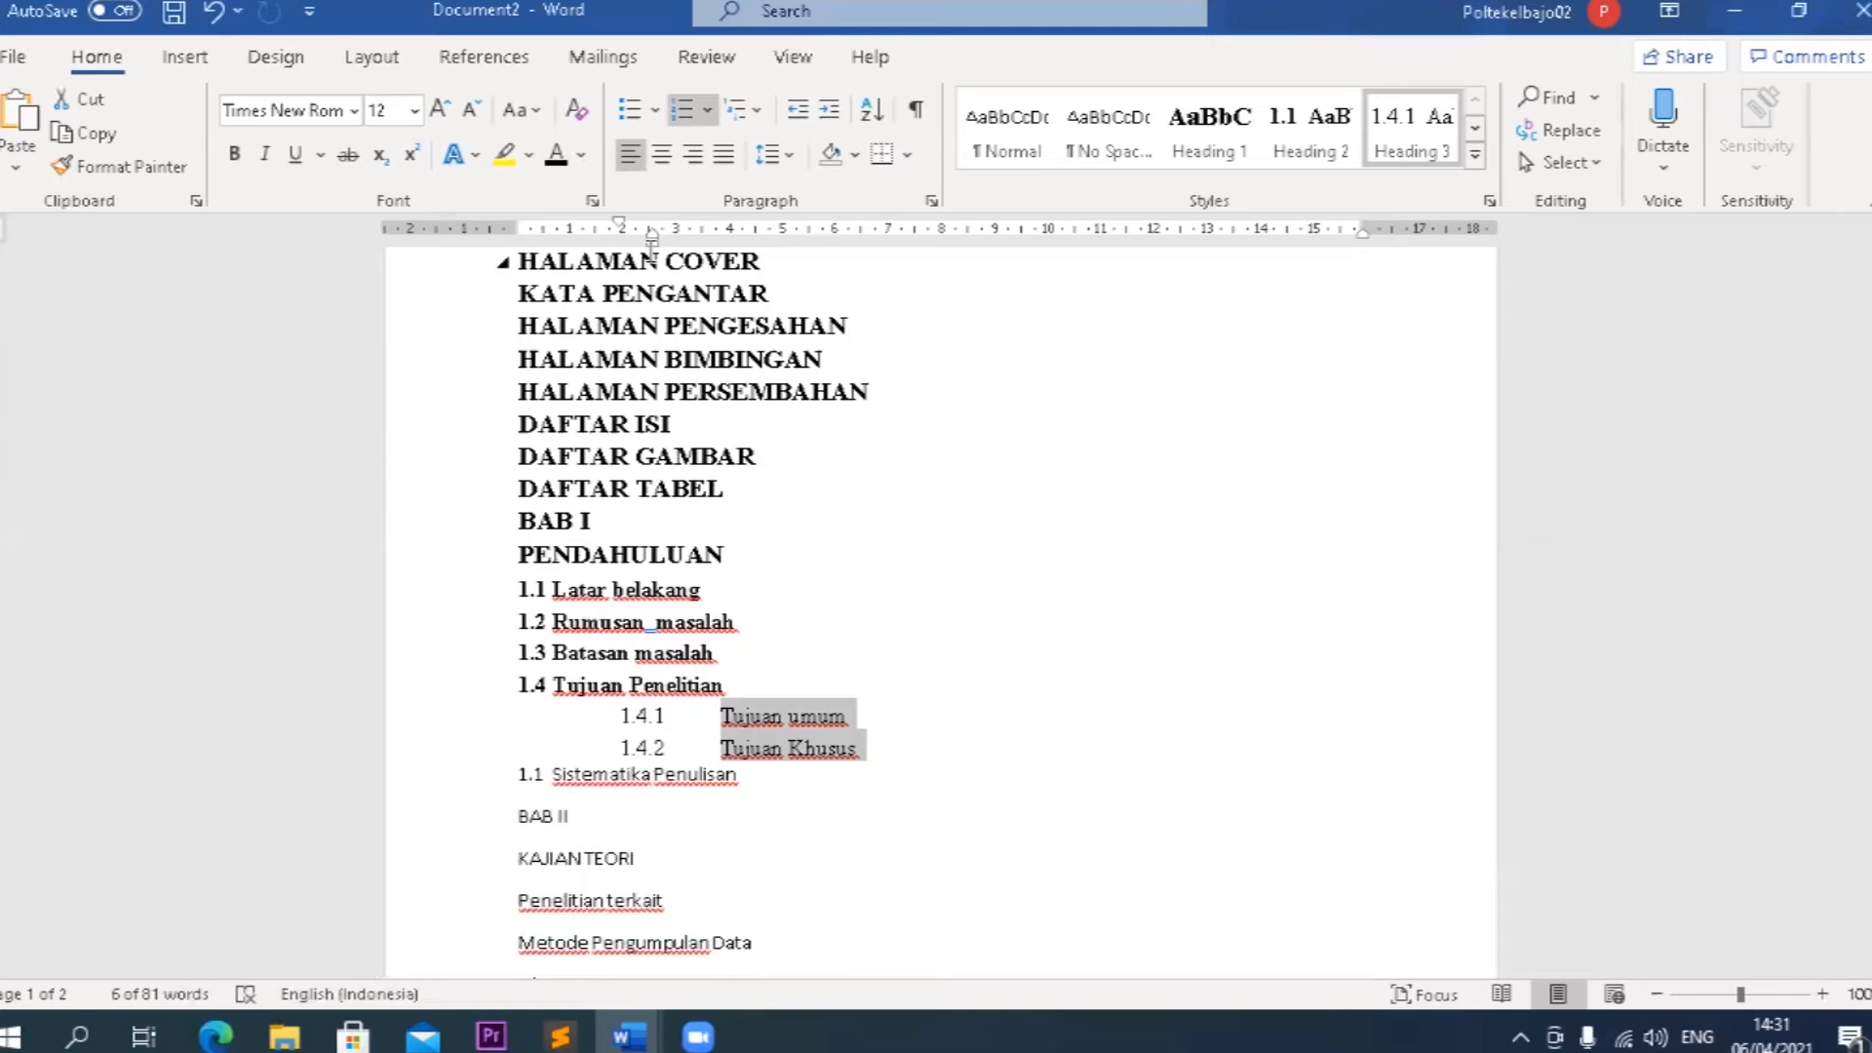
Reduce the indents of Tujuan umum and Tujuan Khusus to about 0.6 cm for the numbers and about 1.75 cm for the text.
mouse_move(654, 240)
left_mouse_down()
mouse_move(588, 263)
mouse_move(586, 240)
left_mouse_up()
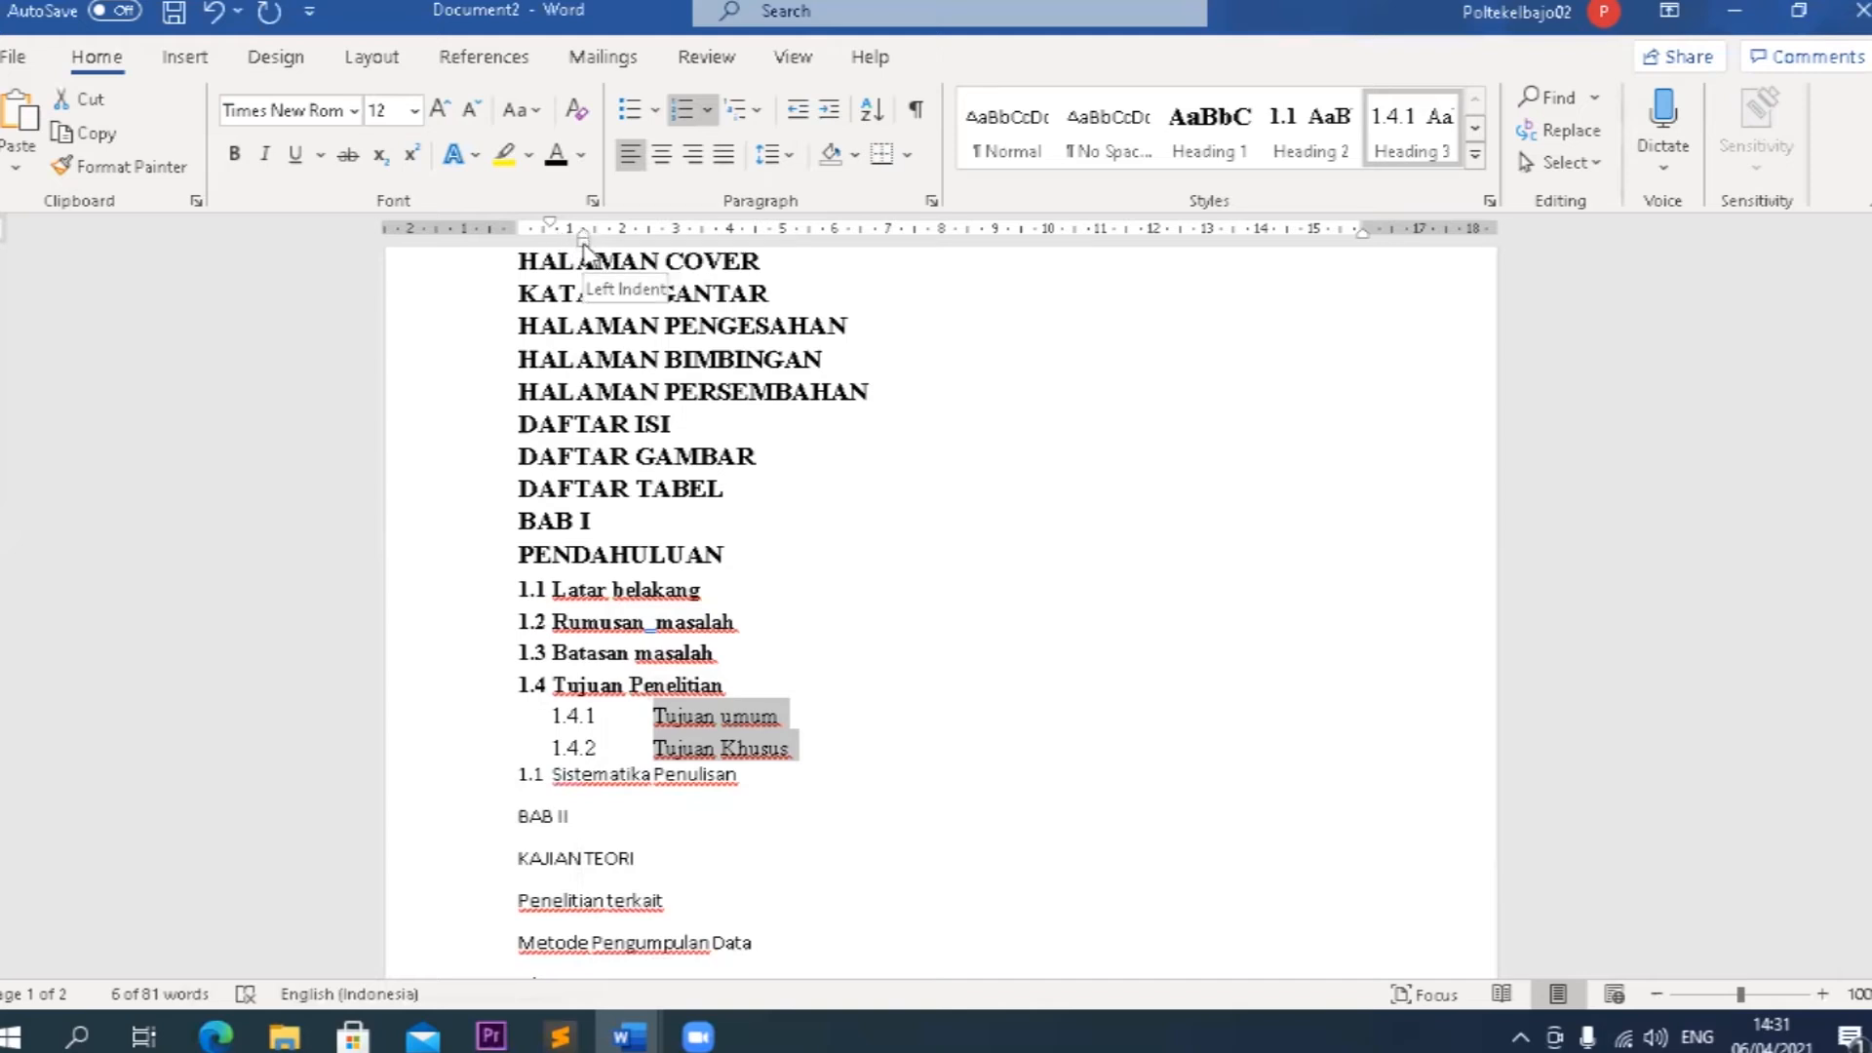
left_click_drag(582, 238, 596, 242)
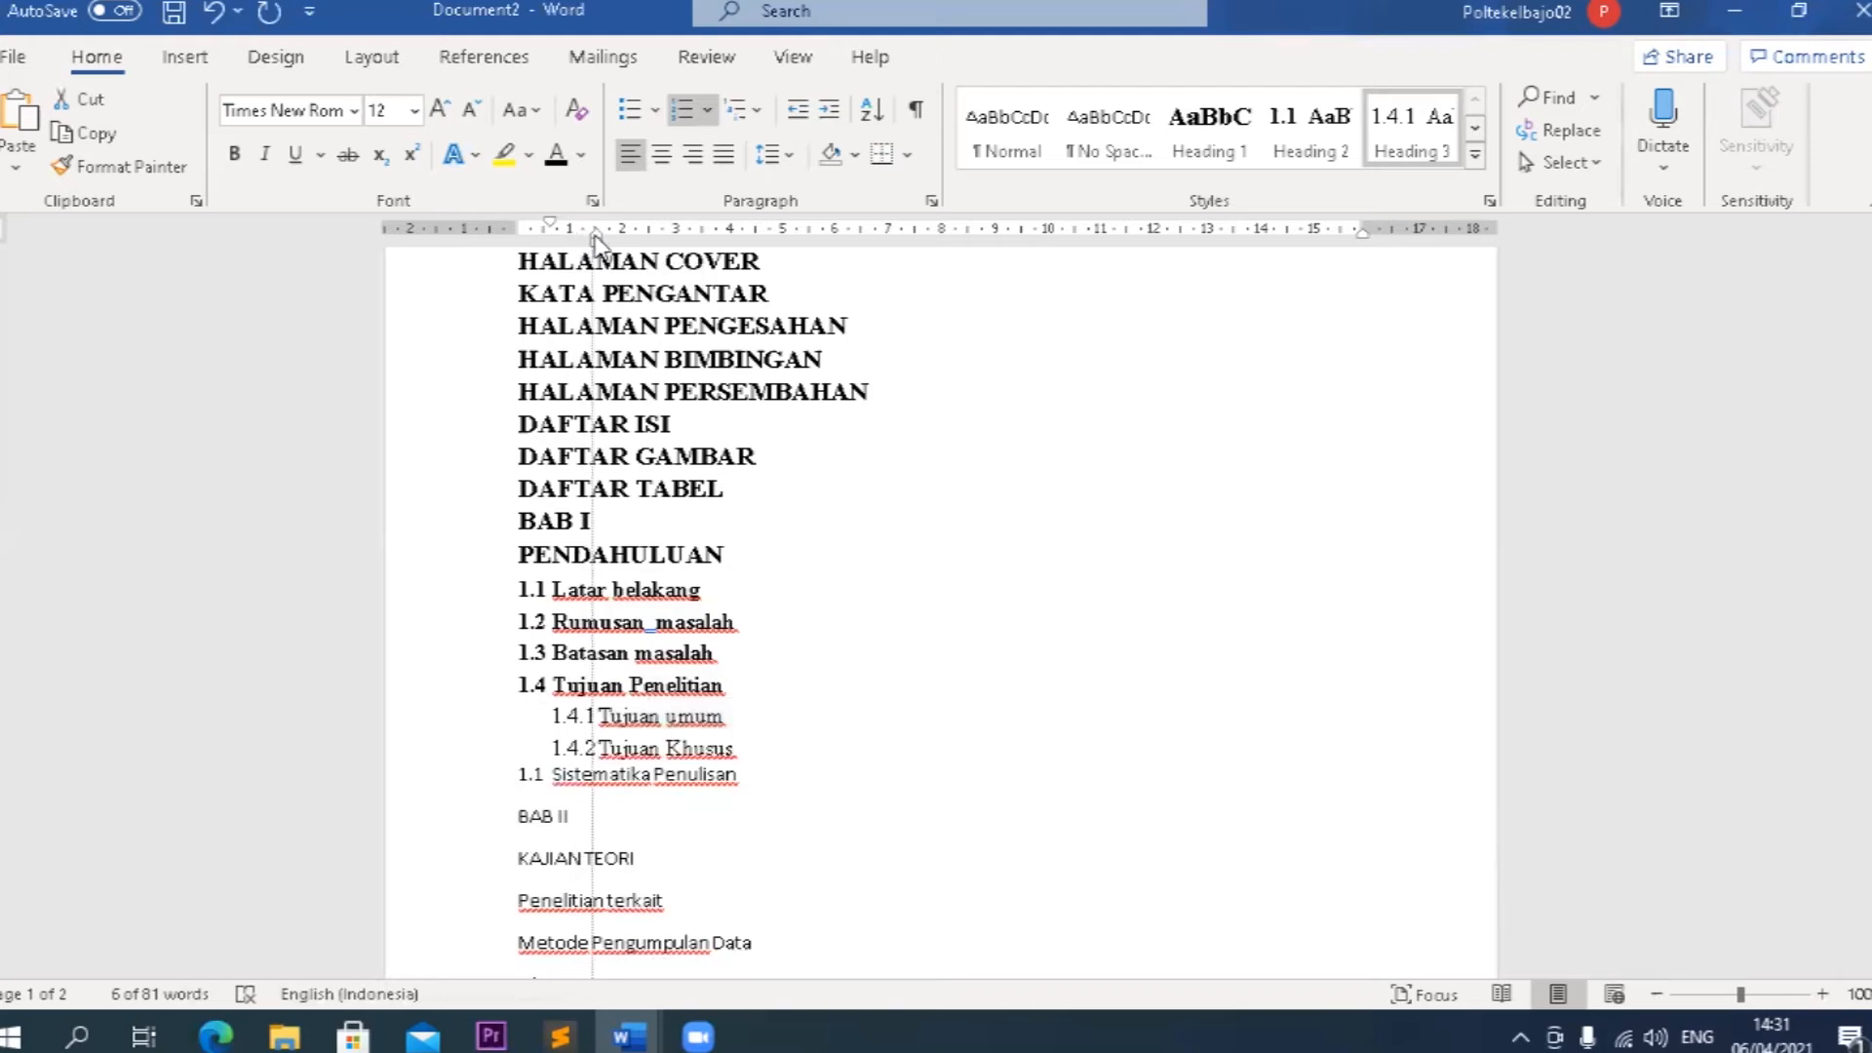
left_click_drag(602, 242, 608, 239)
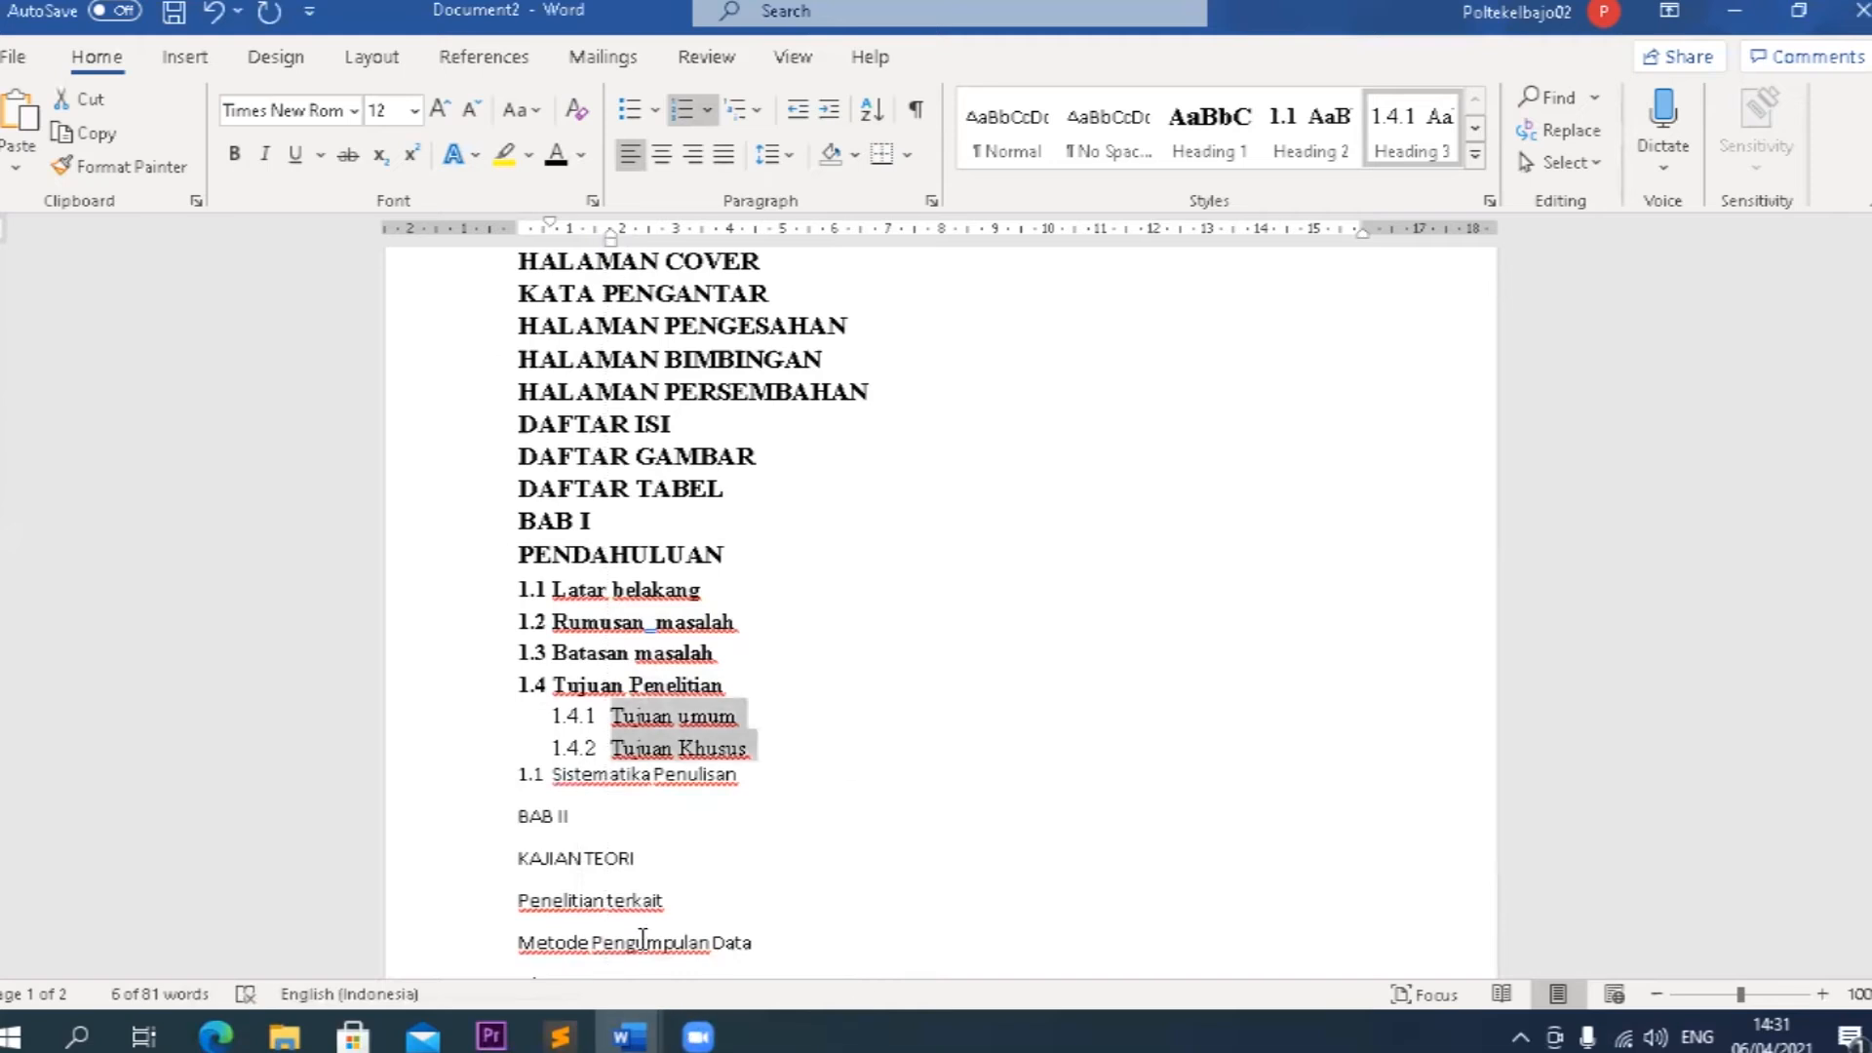
Apply the Heading 2 style to Sistematika Penulisan and the Heading 1 style to BAB II and KAJIAN TEORI.
left_click_drag(743, 780, 552, 777)
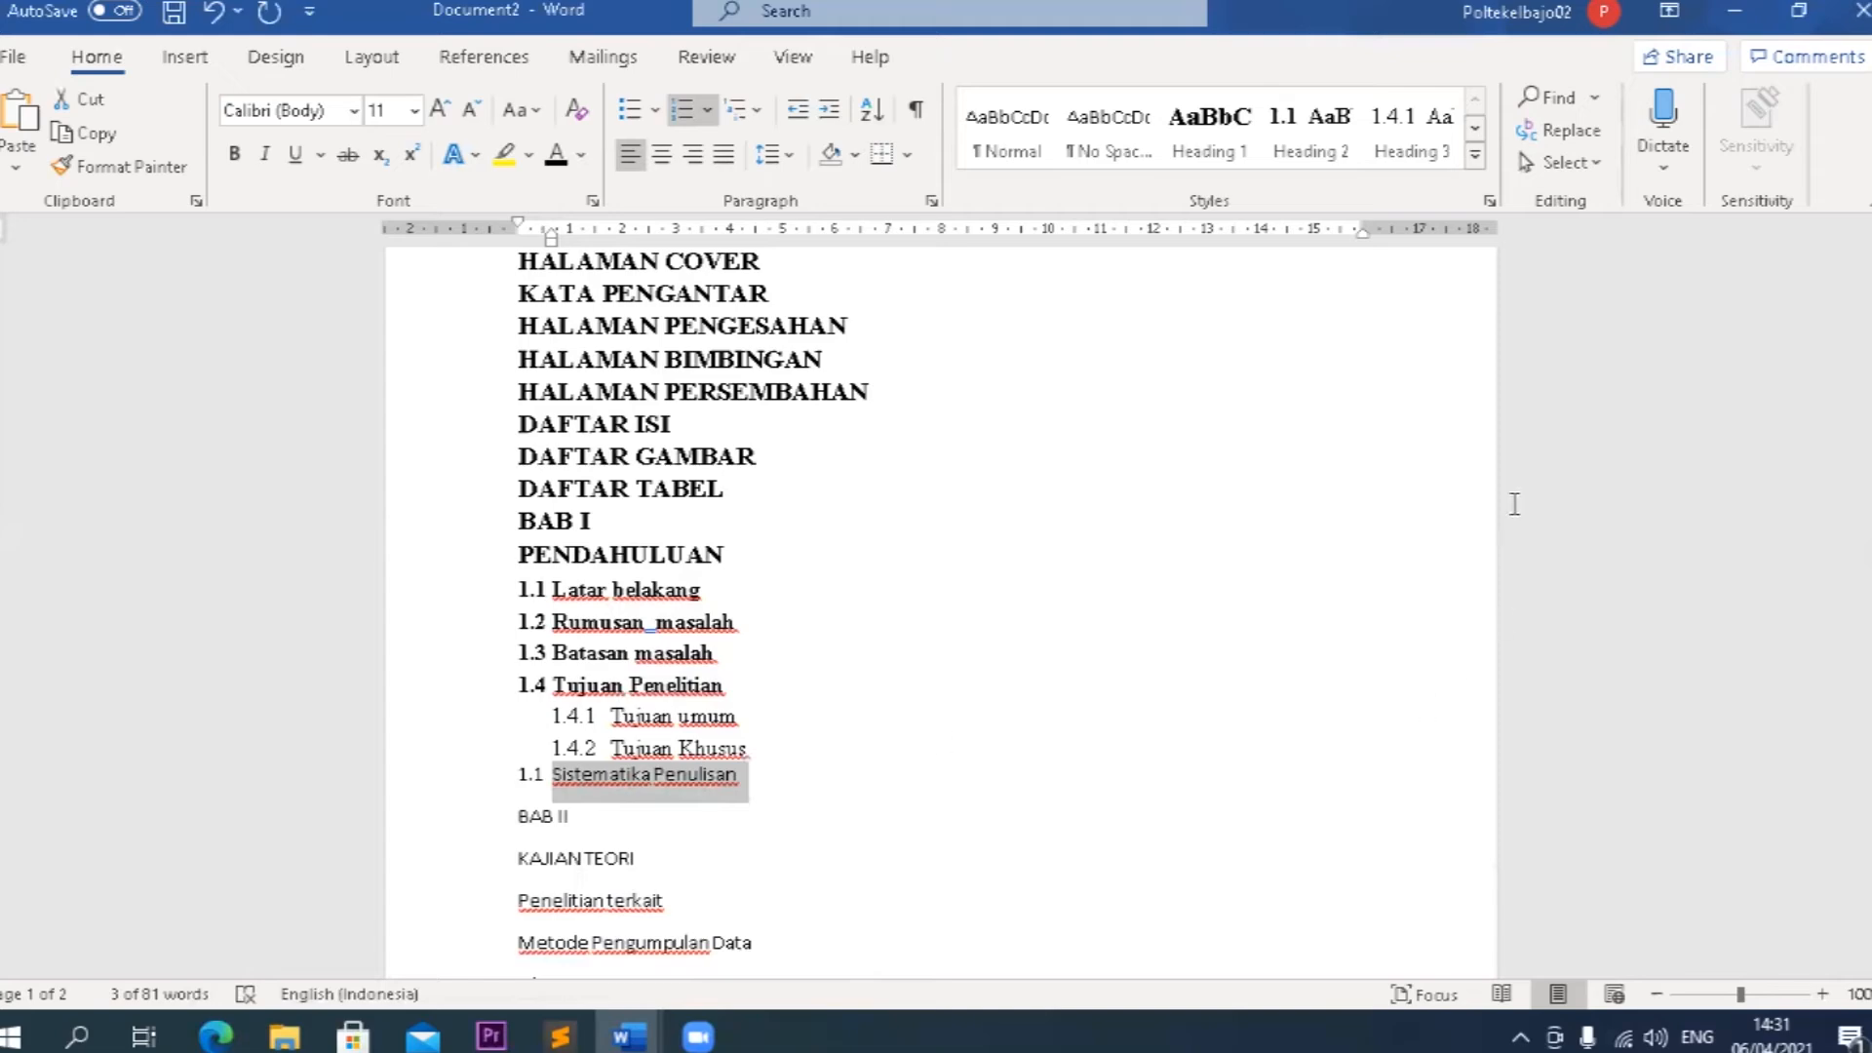
left_click(1327, 161)
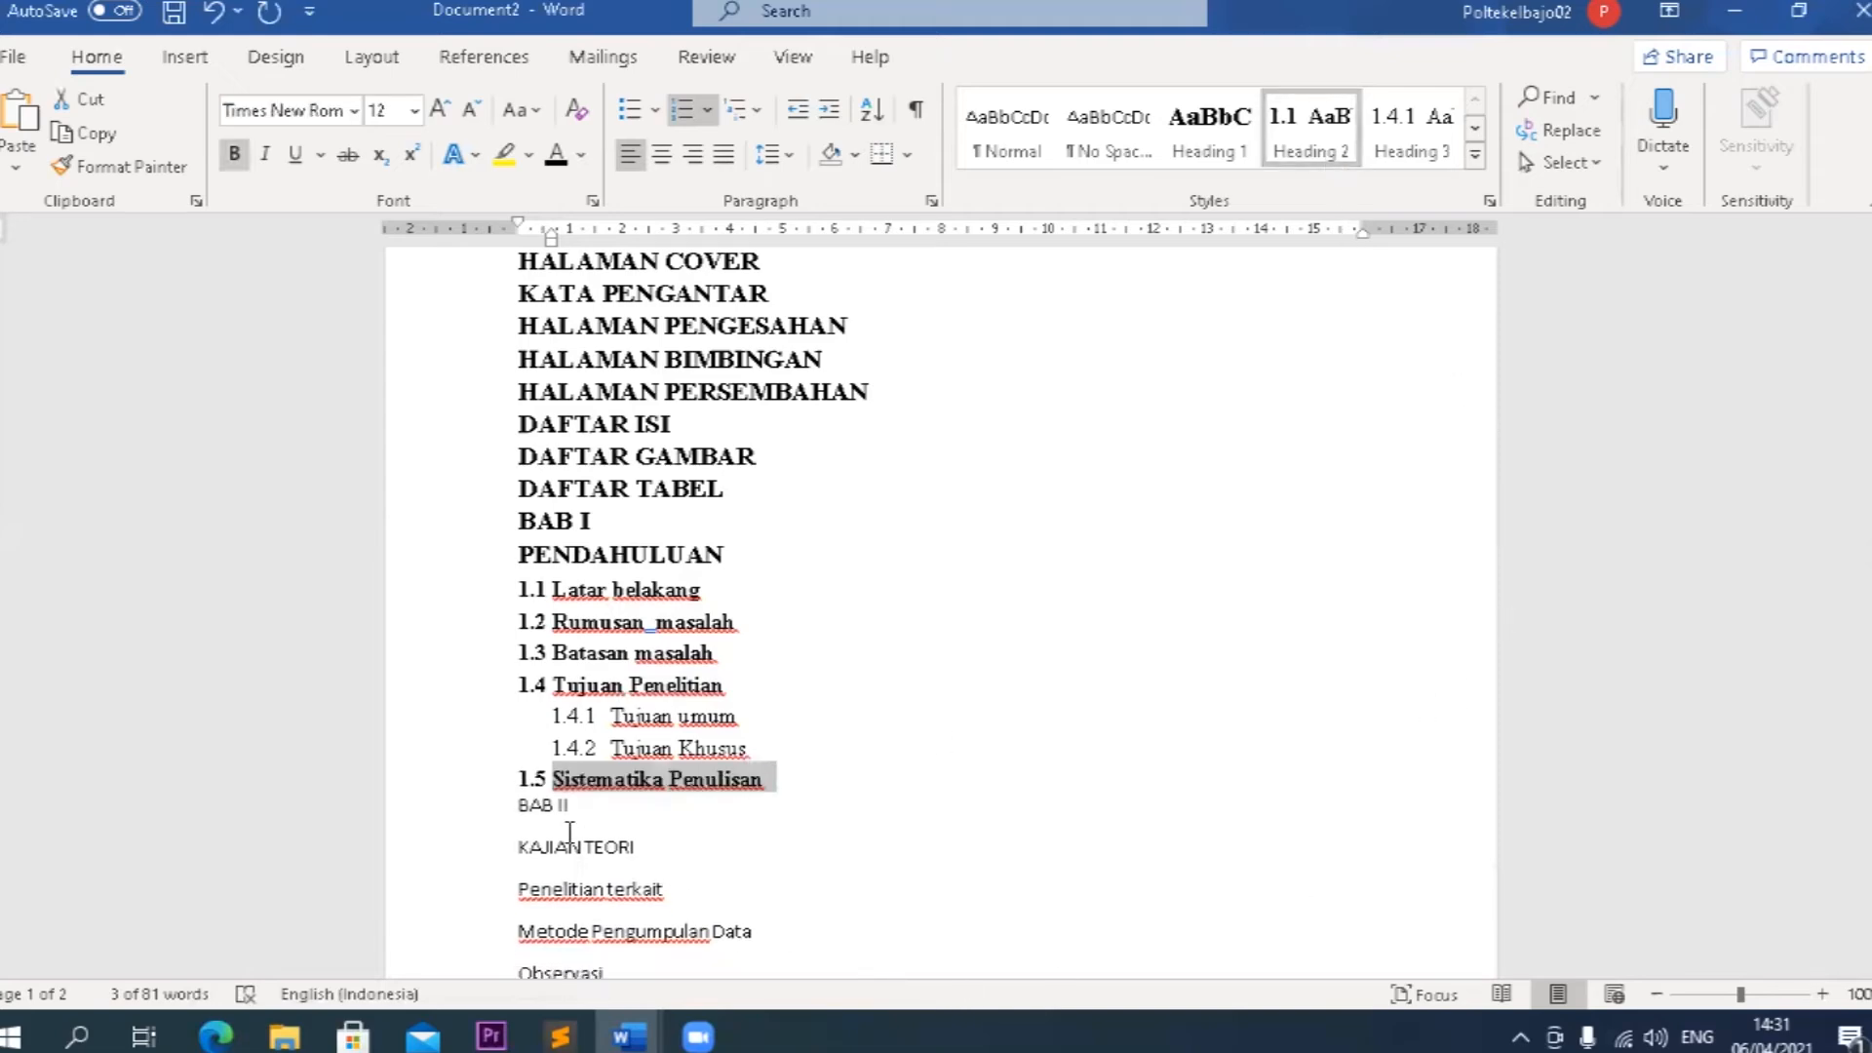
scroll(776, 829, "down", 3)
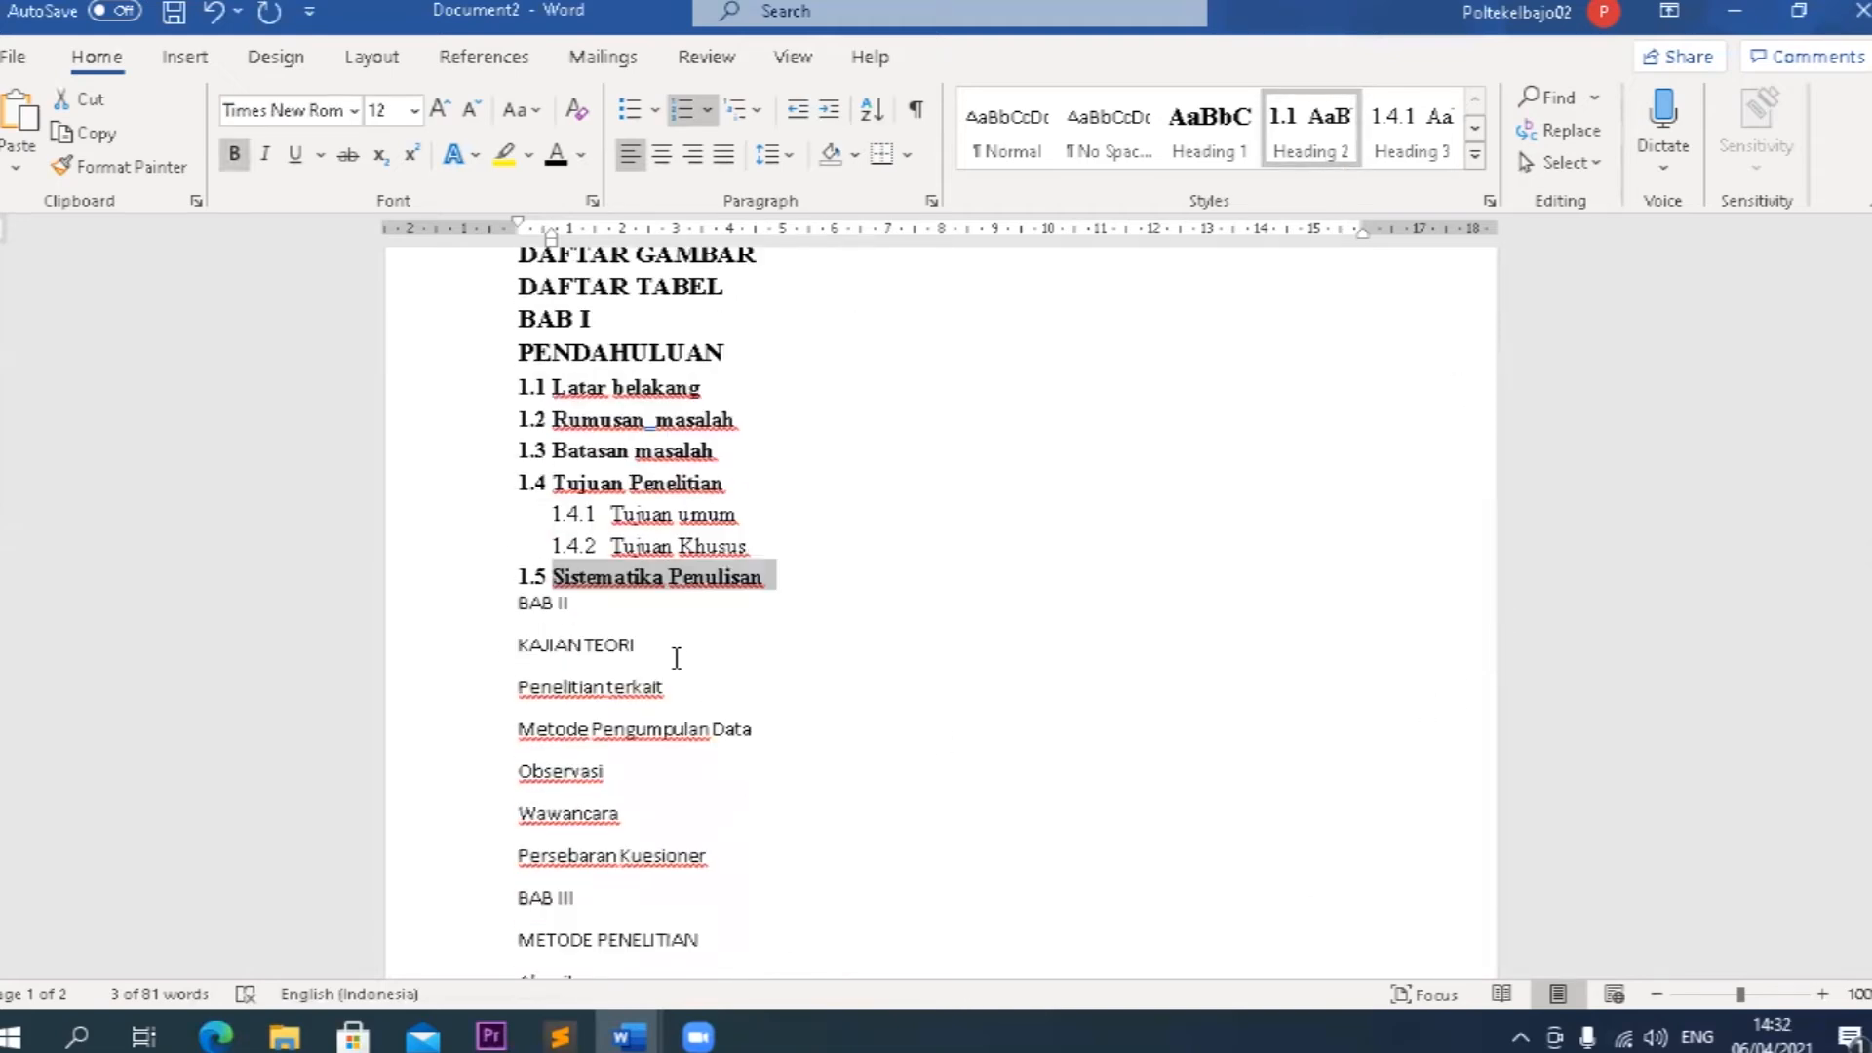
left_click_drag(656, 641, 536, 617)
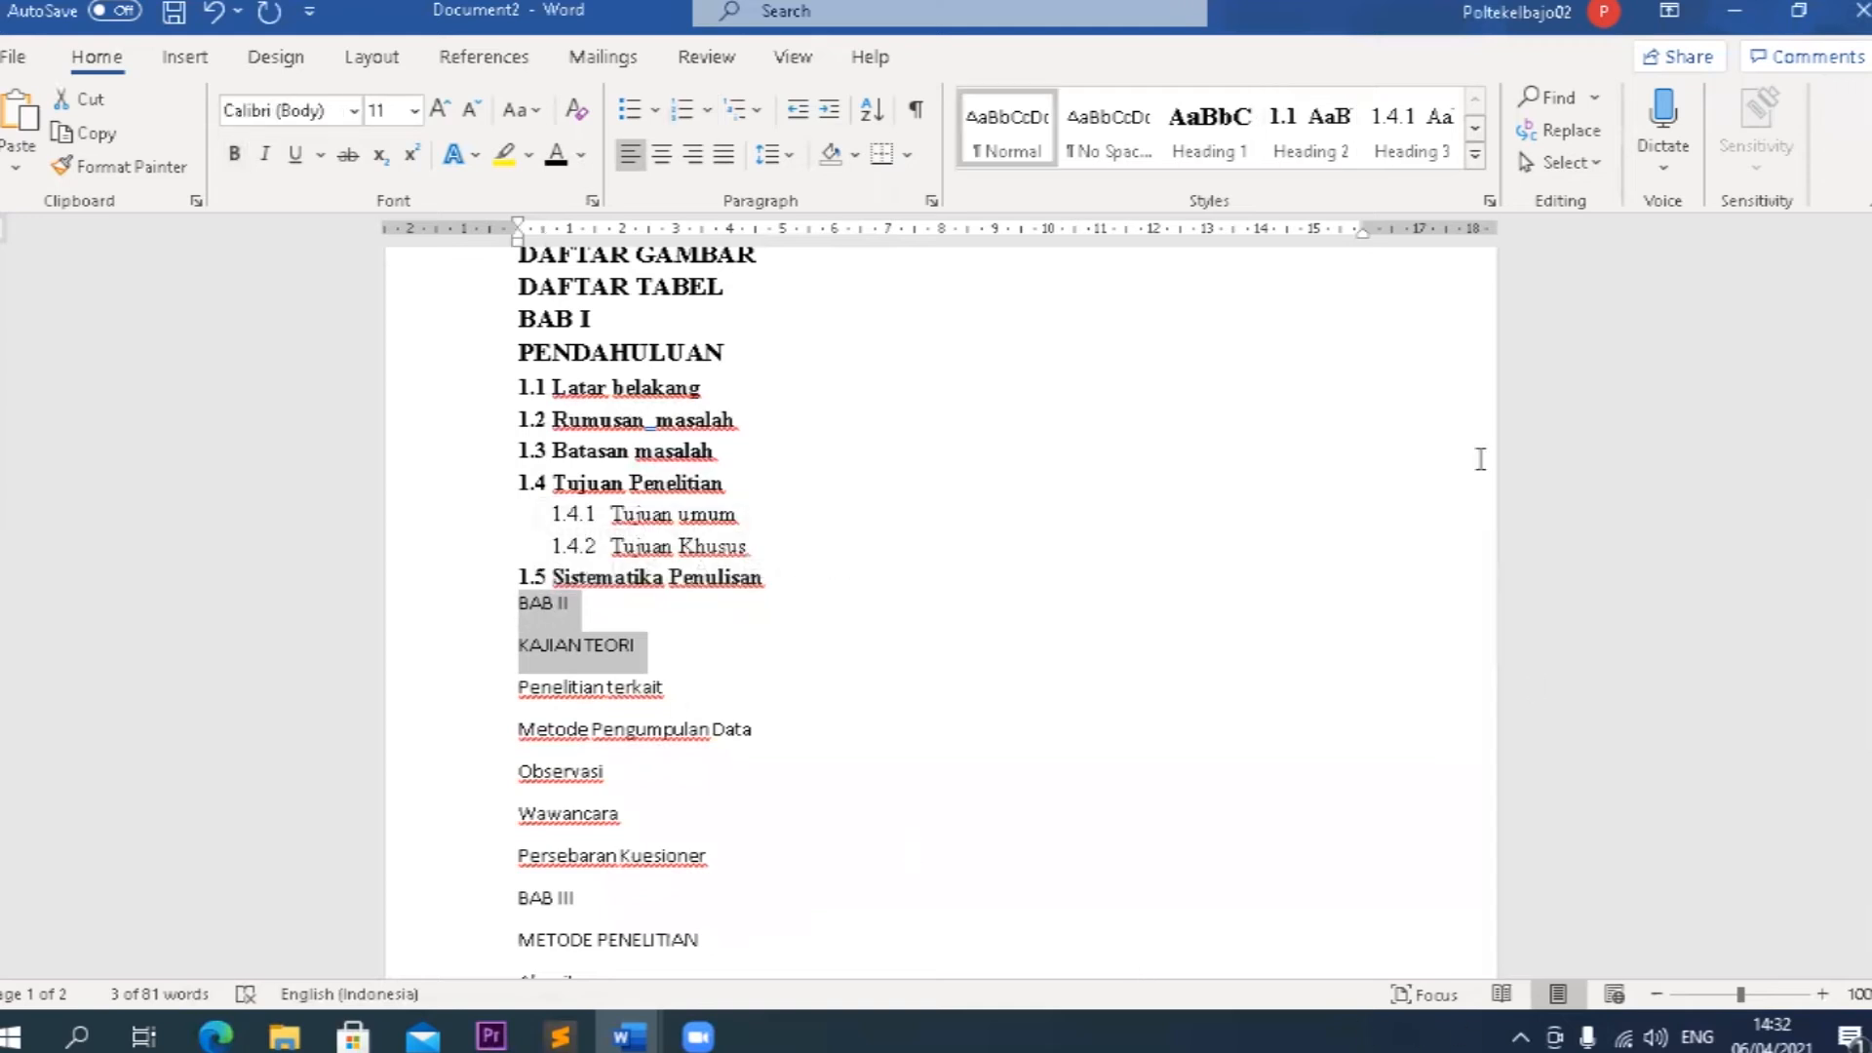
left_click(1209, 146)
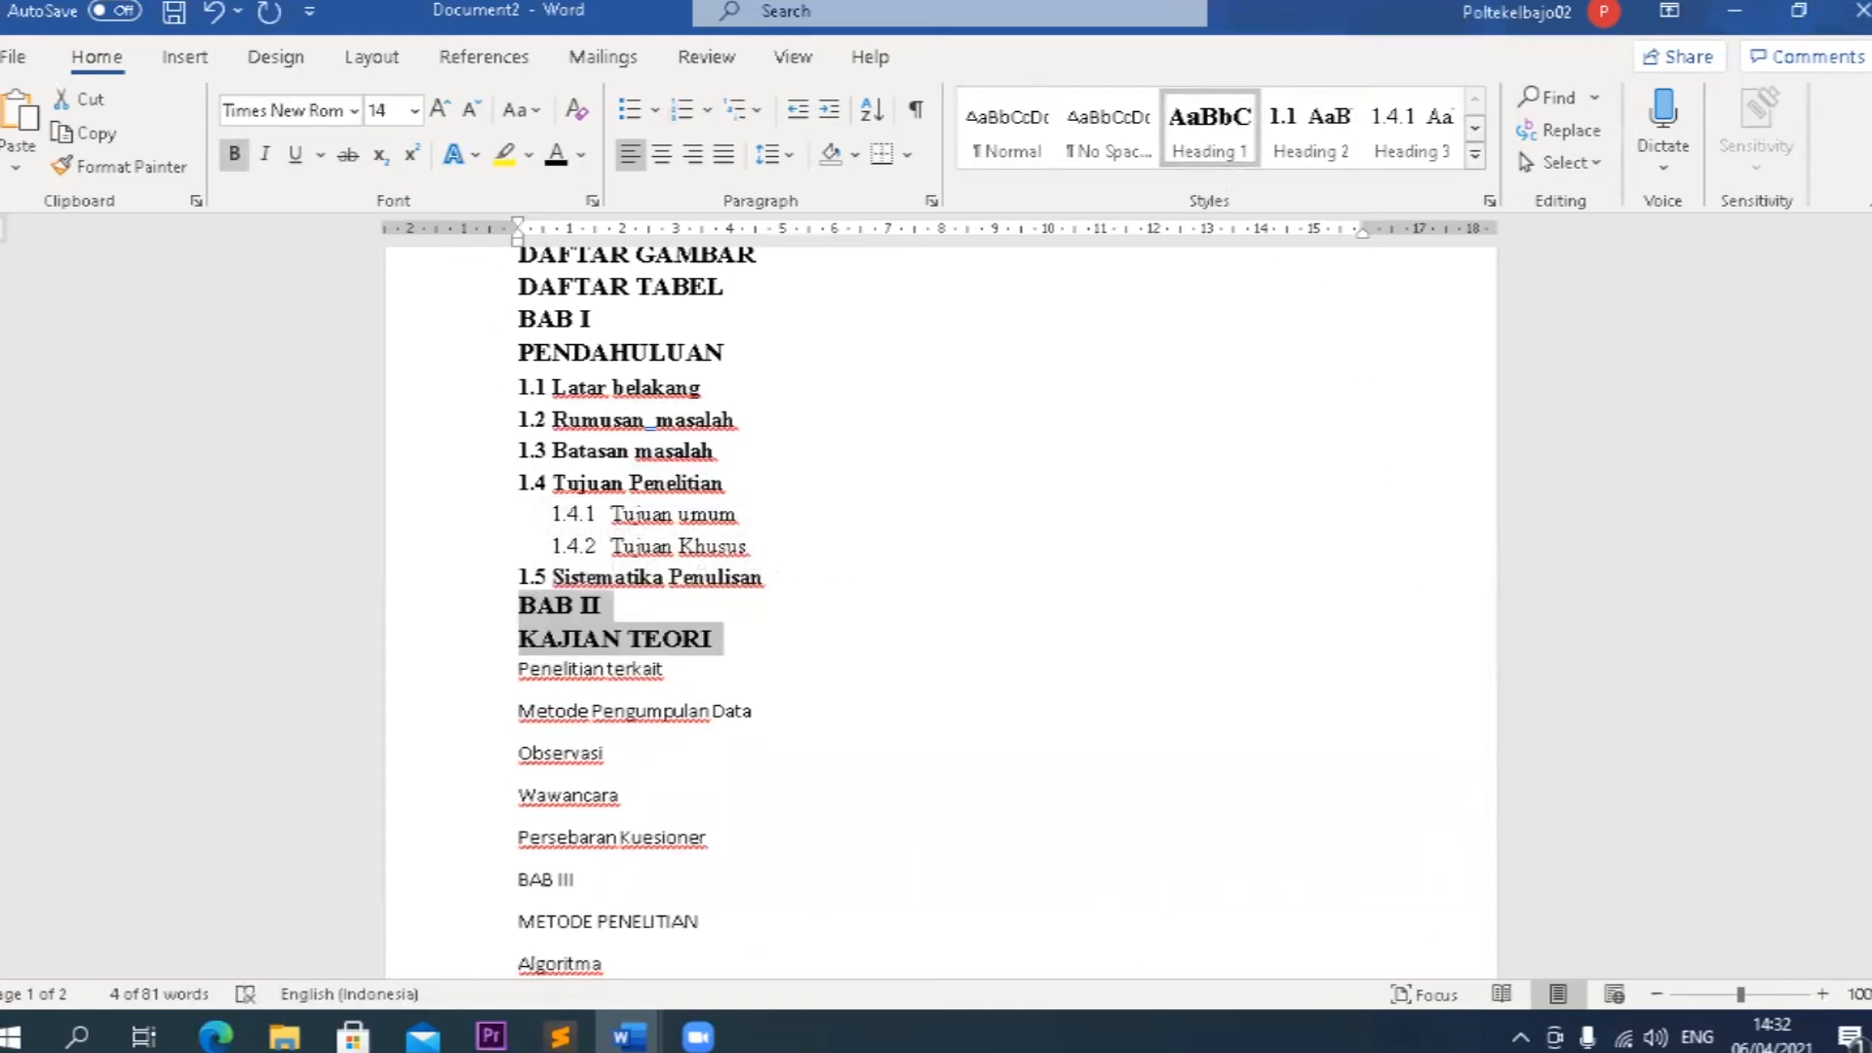
Apply the Heading 2 style to Penelitian terkait and Metode Pengumpulan Data under KAJIAN TEORI.
scroll(715, 706, "down", 2)
left_click_drag(529, 544, 744, 589)
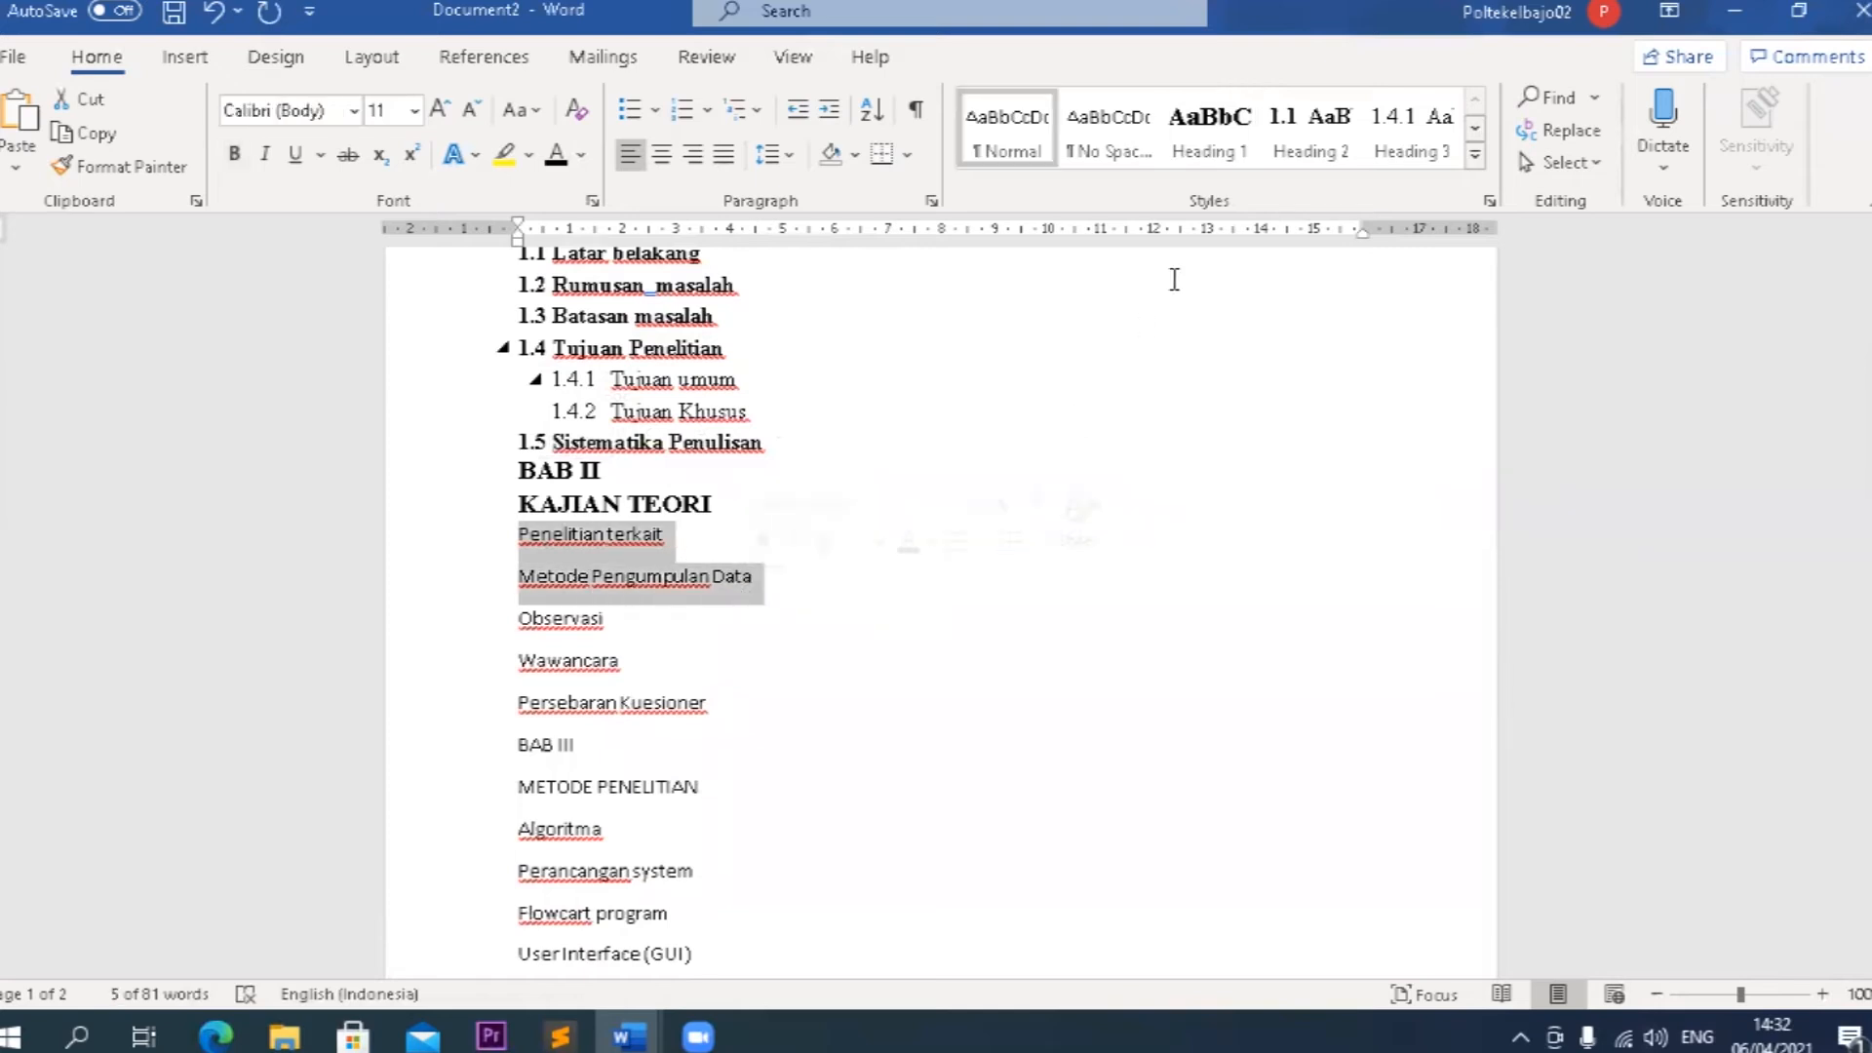
left_click(1296, 151)
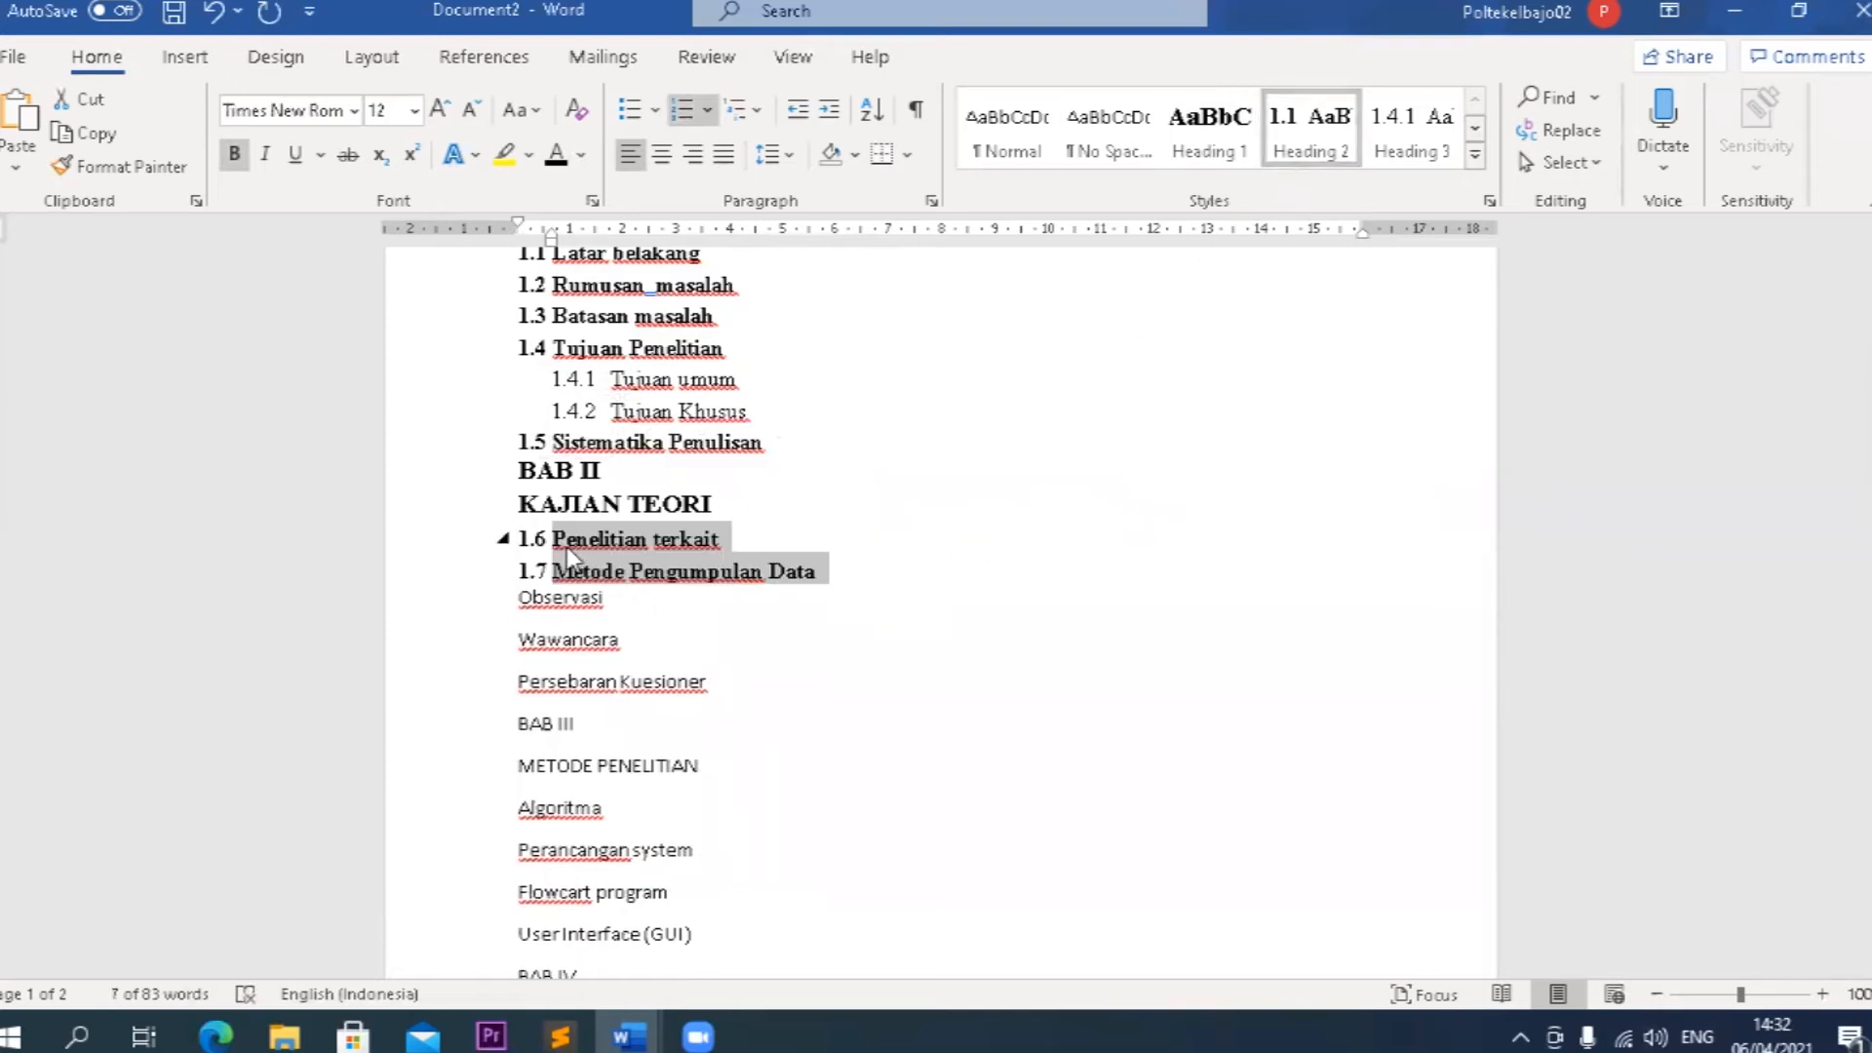
Replace the automatic numbers of Penelitian terkait and Metode Pengumpulan Data with 2.1 and 2.2.
scroll(604, 635, "up", 1)
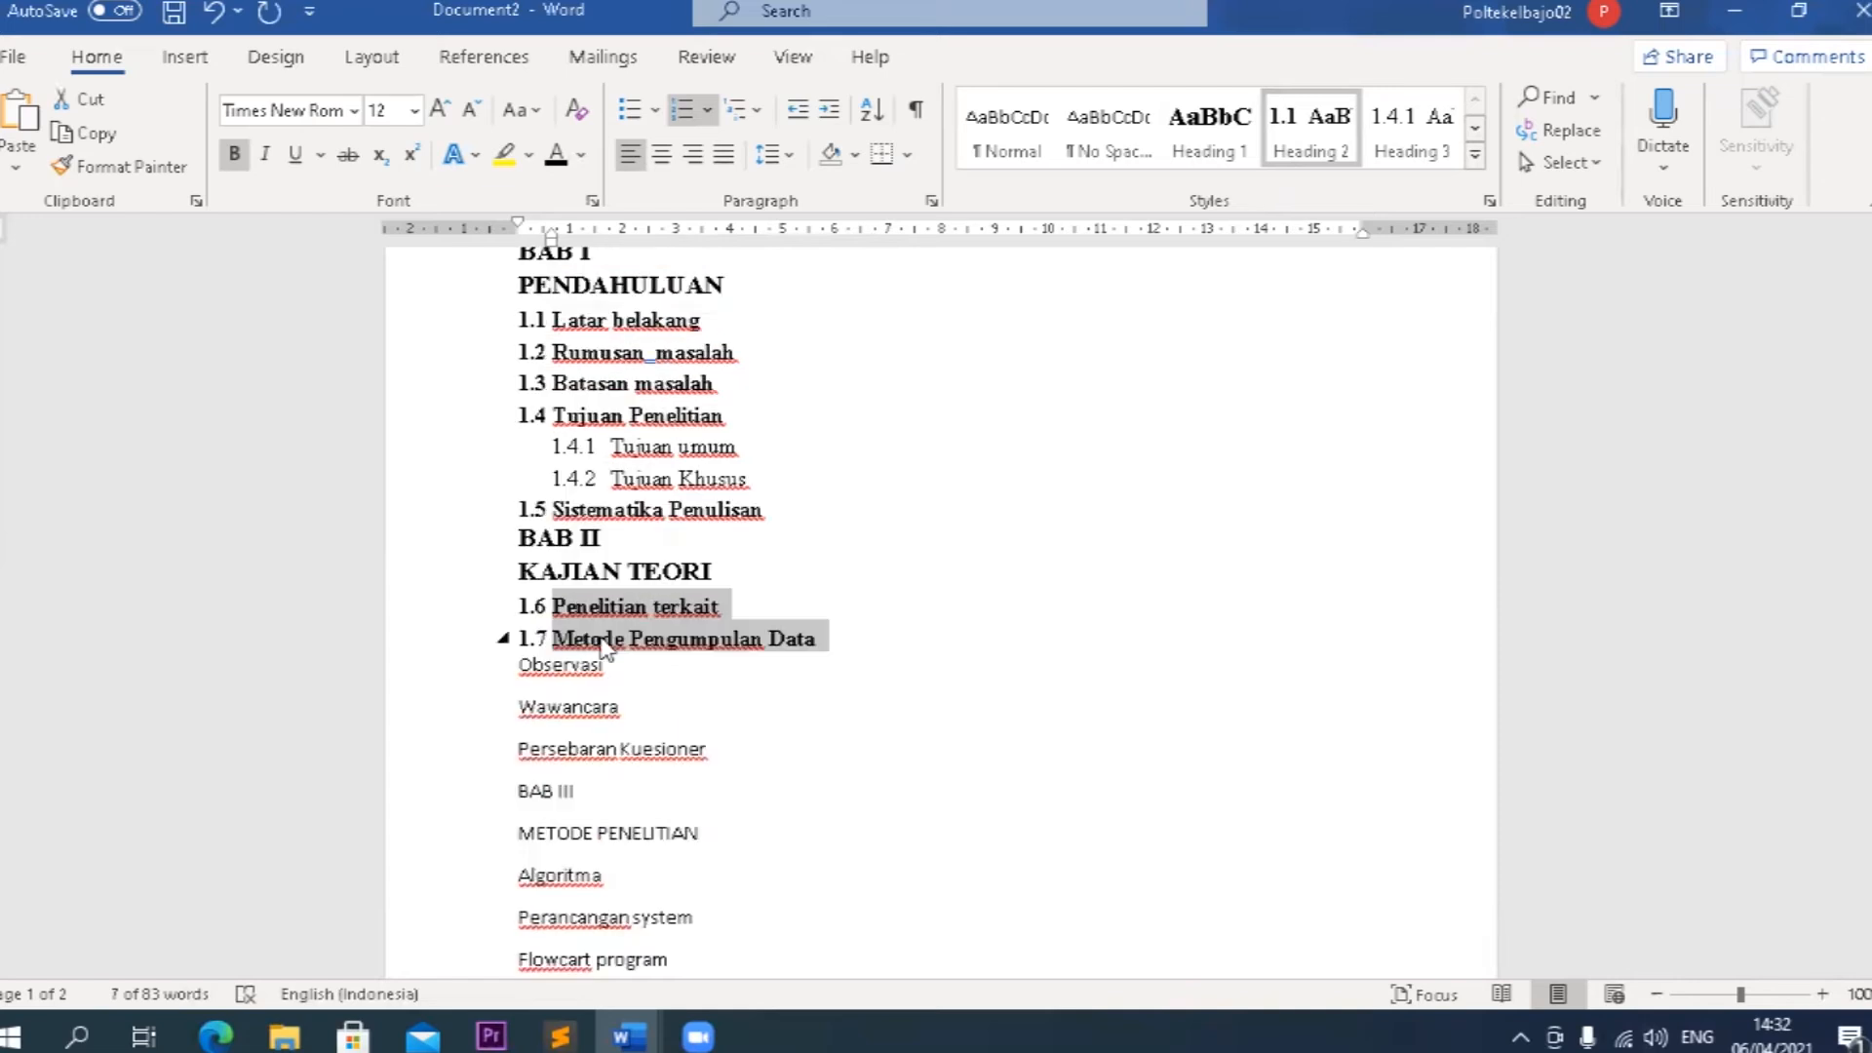
left_click(552, 608)
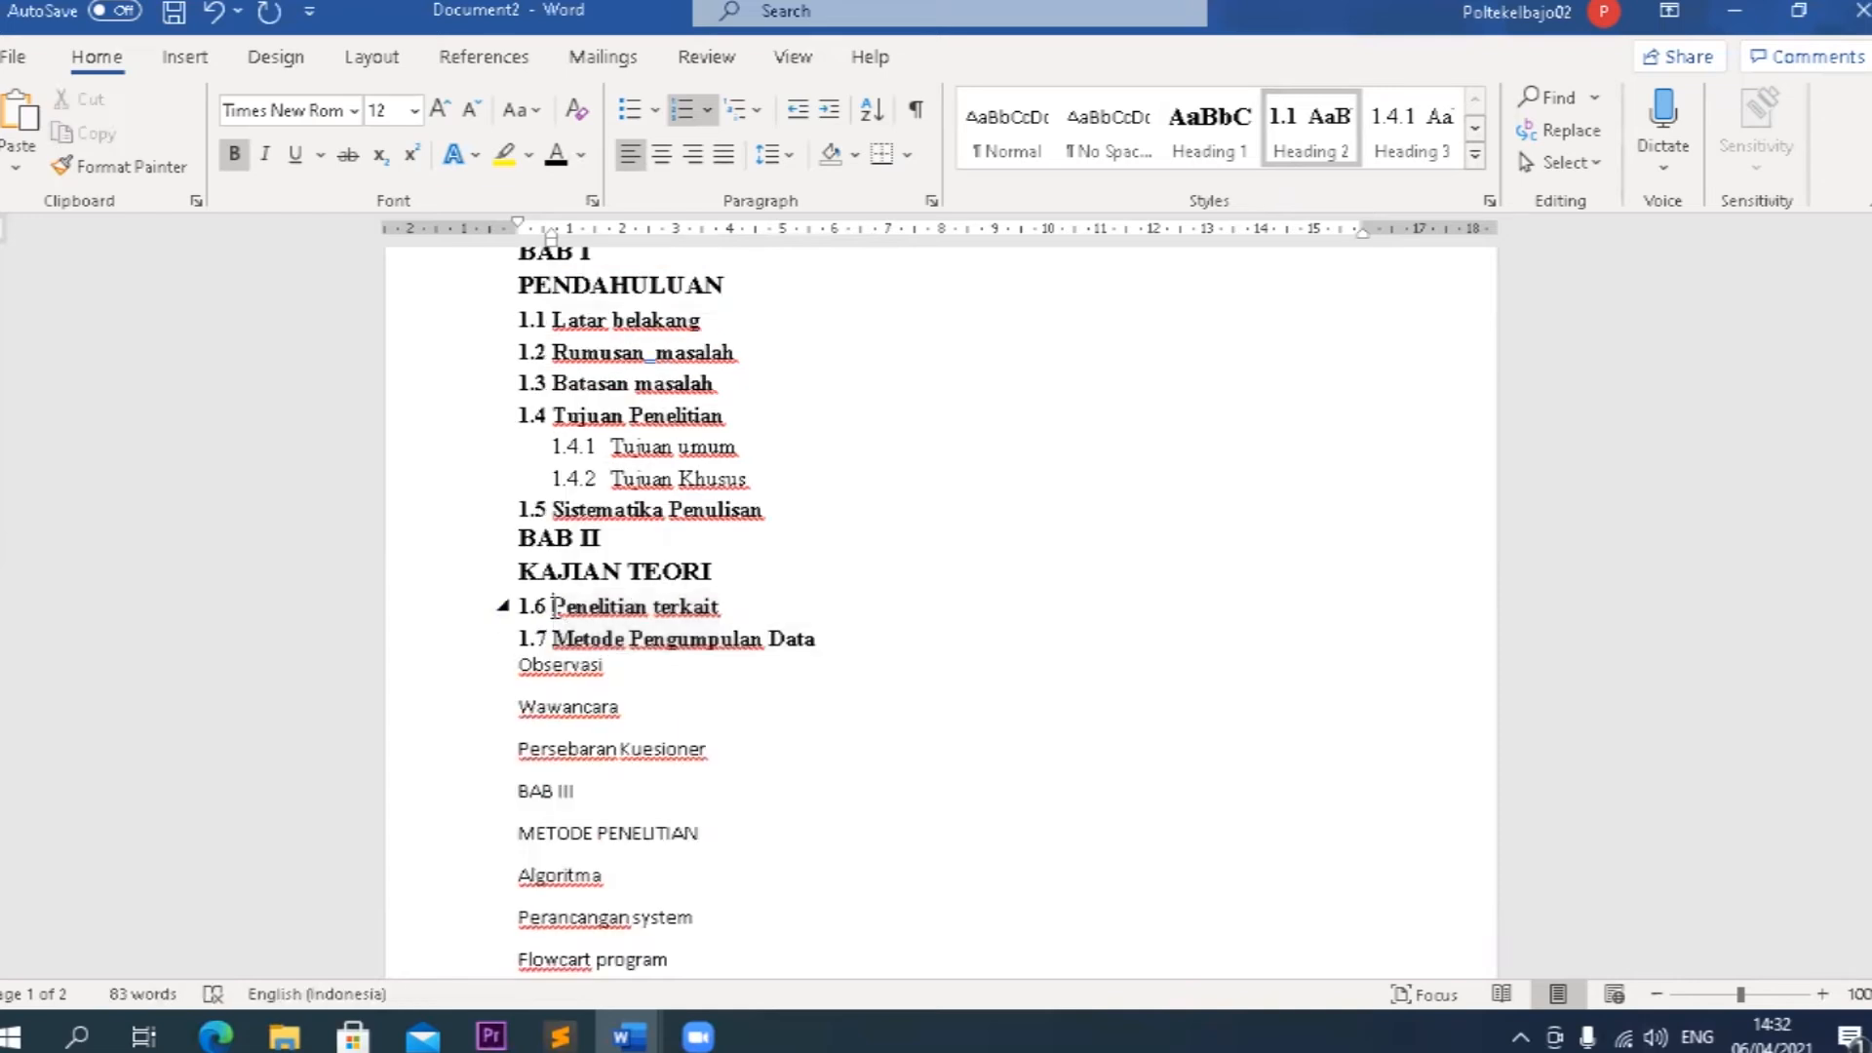
key("BackSpace")
type("2.1")
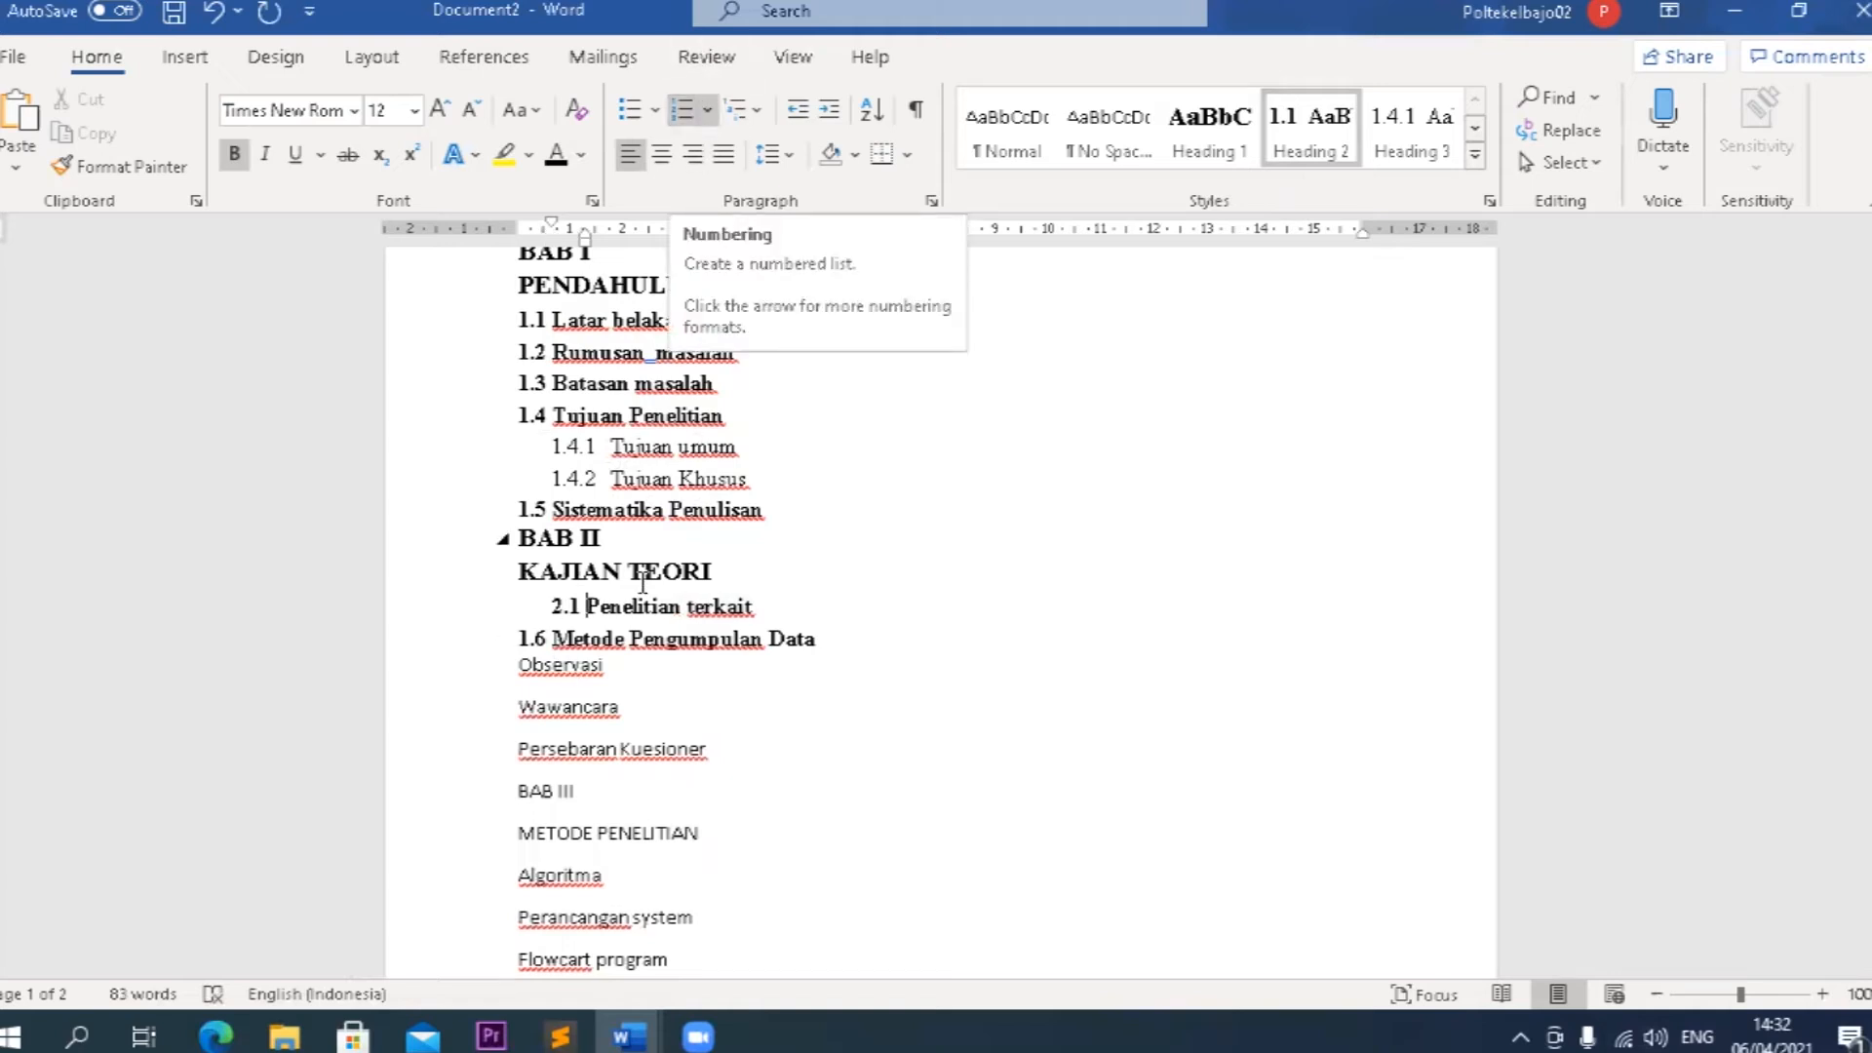
left_click(553, 640)
key("BackSpace")
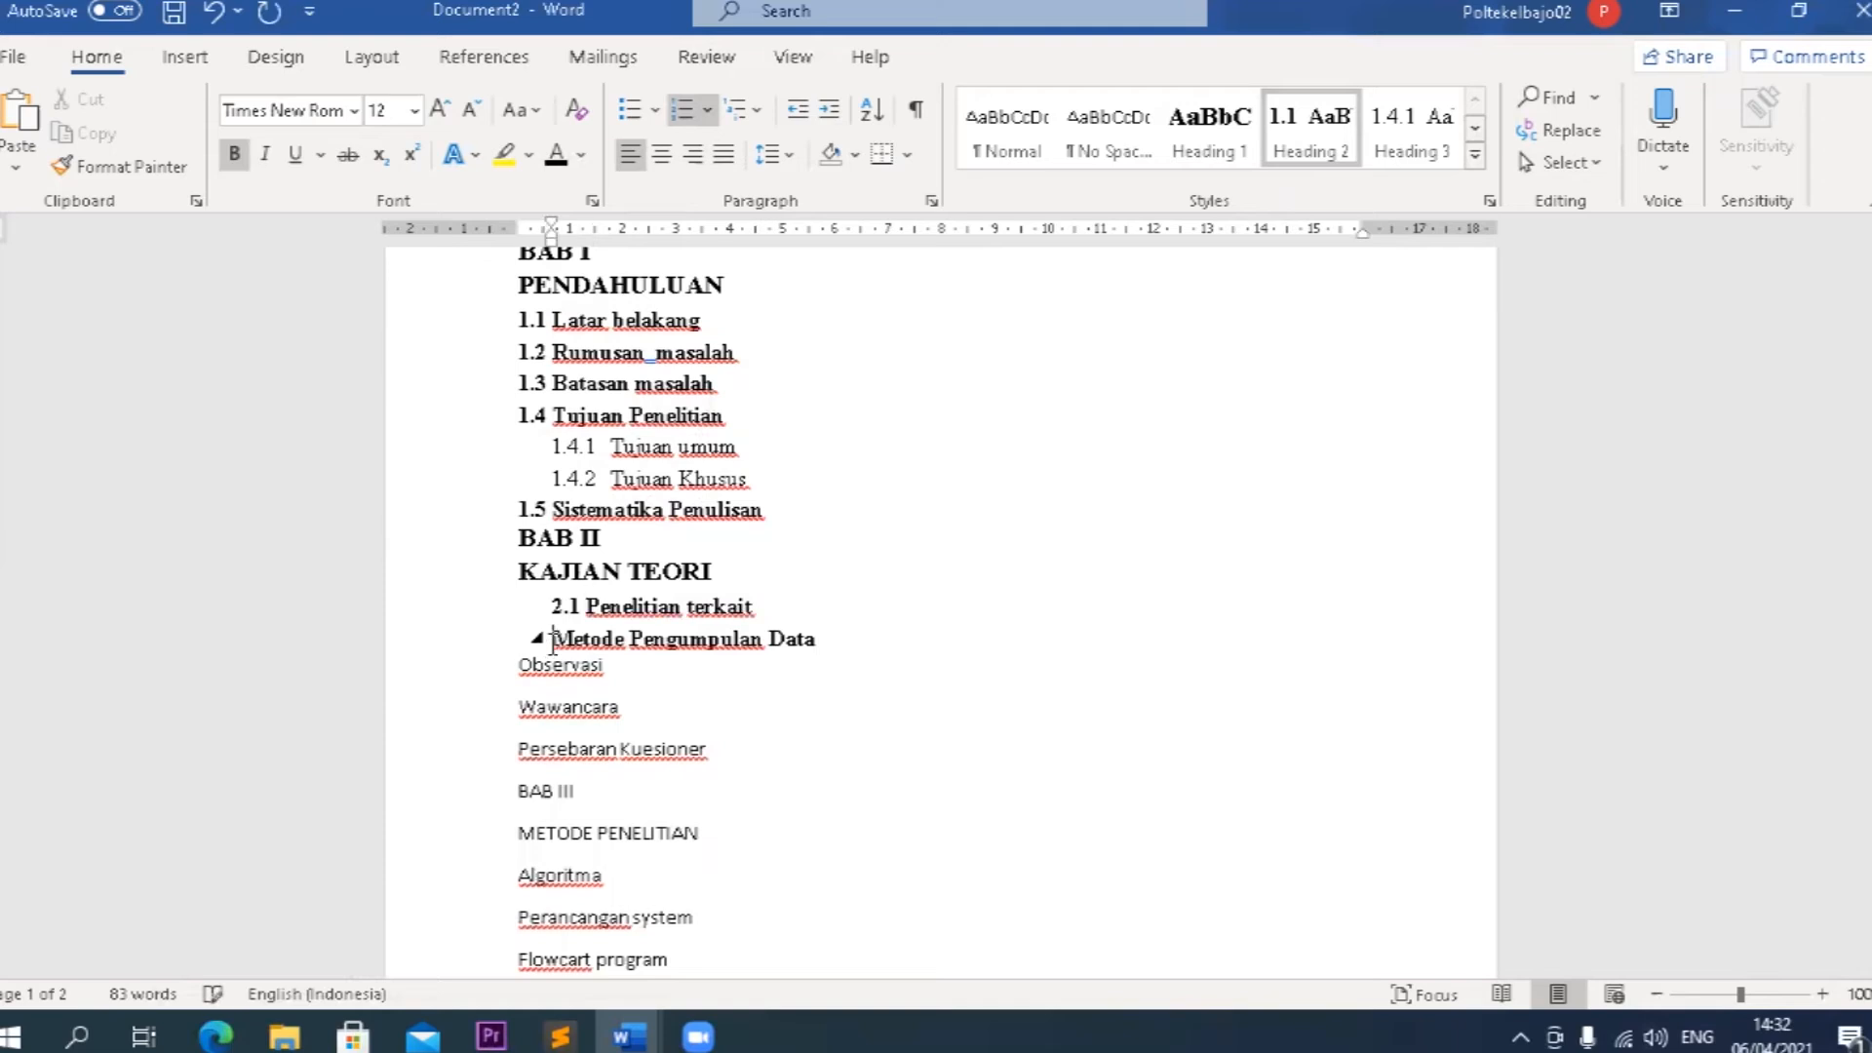
type("2.2")
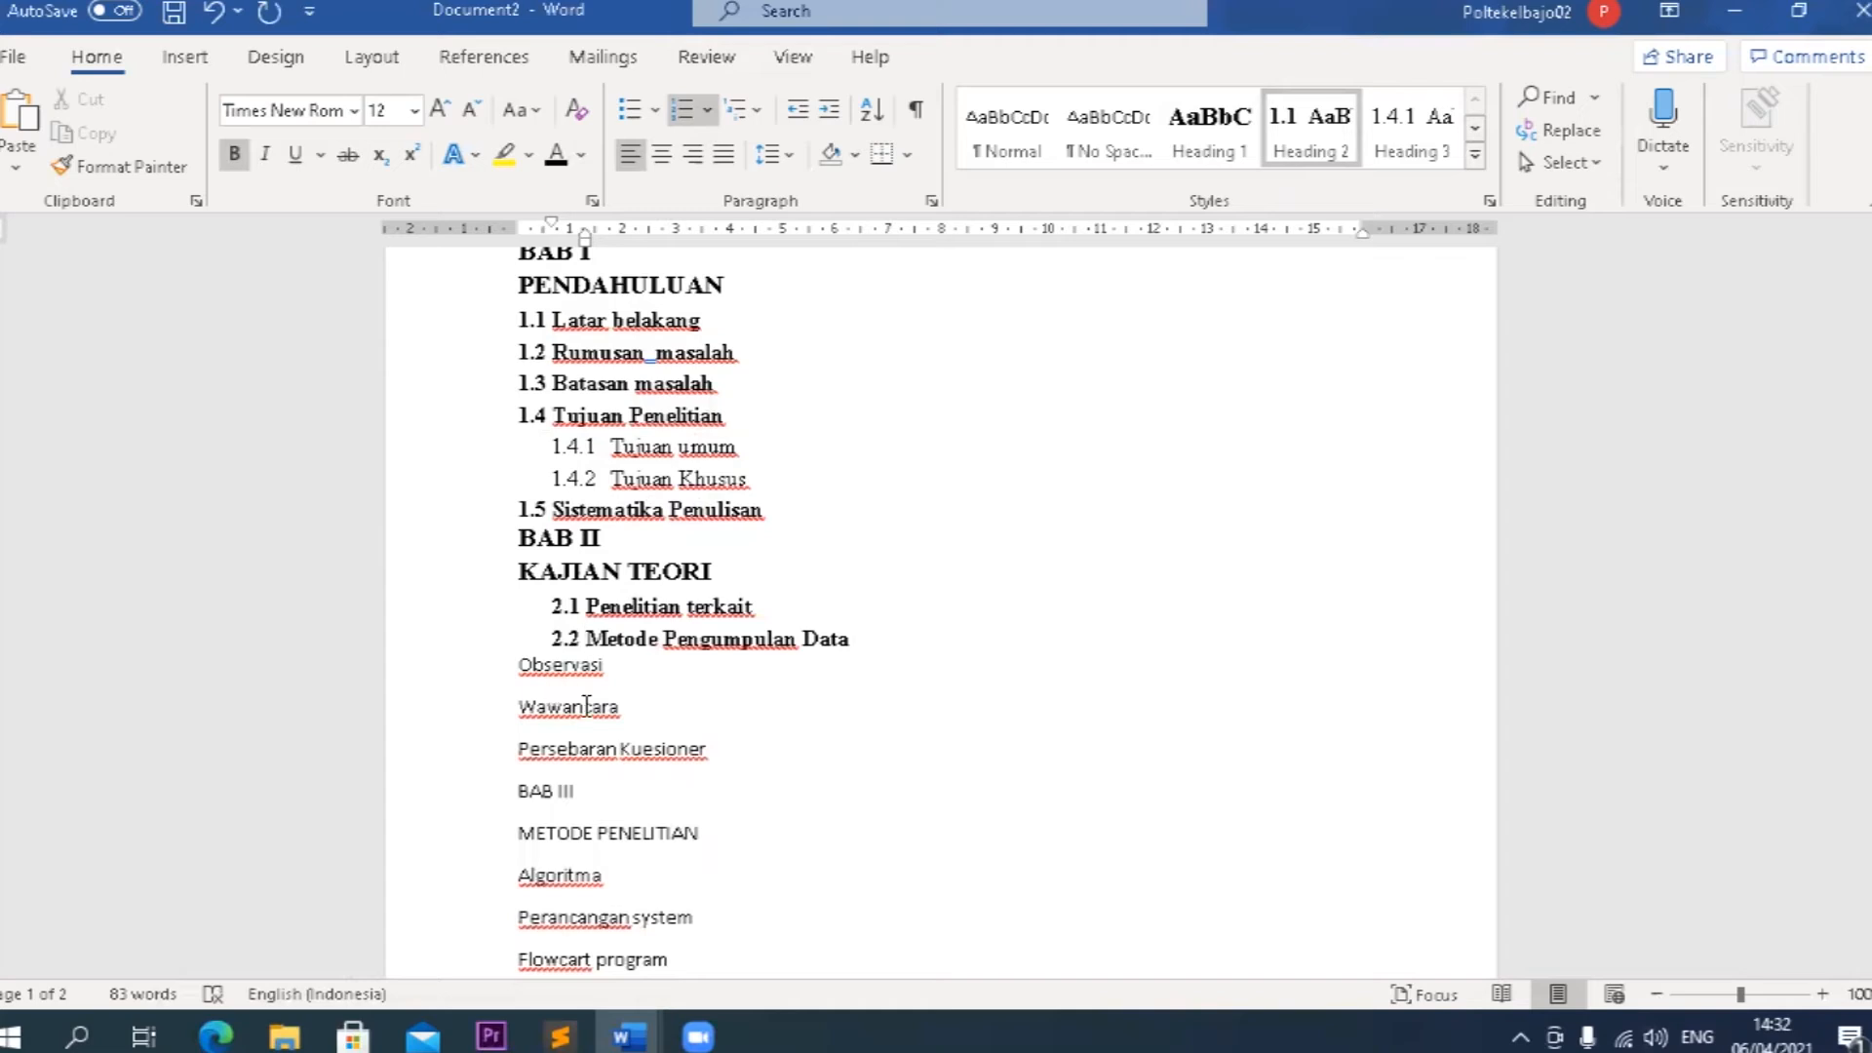
Apply the Heading 3 style to Observasi, Wawancara and Persebaran Kuesioner, and renumber Observasi as 2.2.1.
left_click_drag(713, 749, 519, 665)
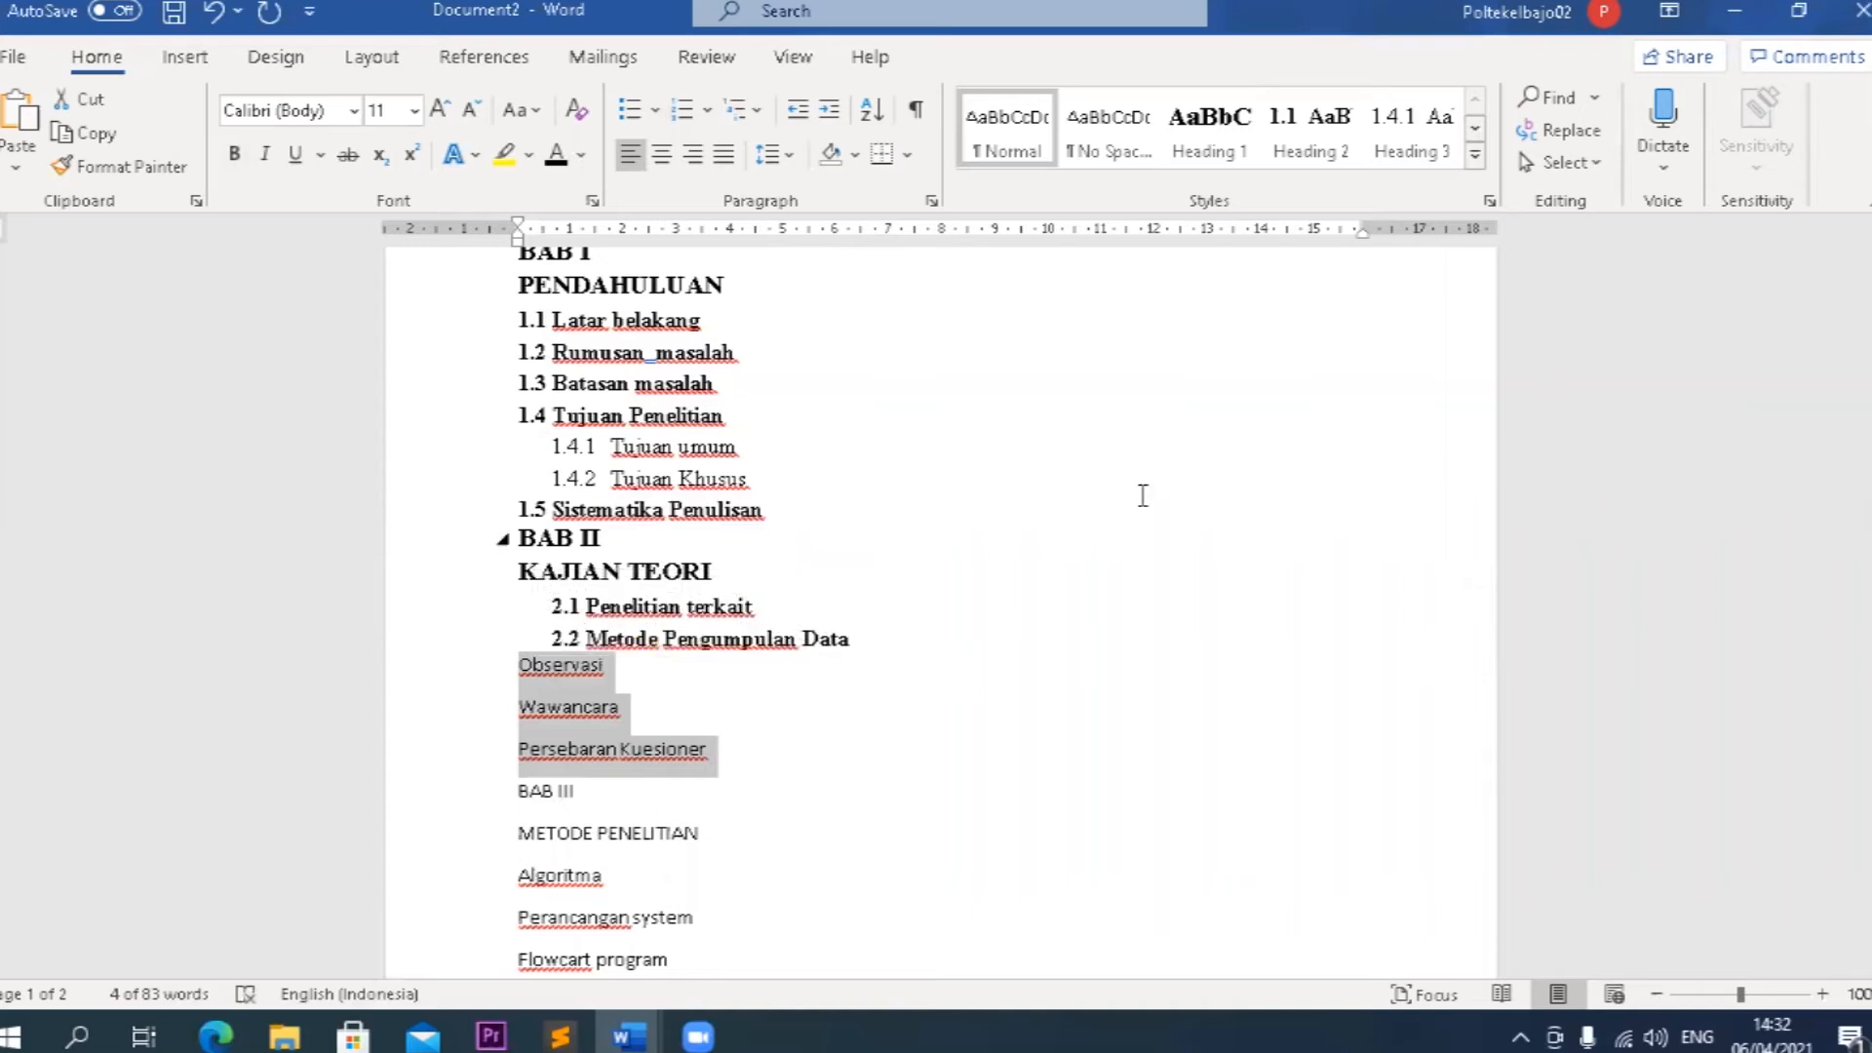
left_click(1408, 158)
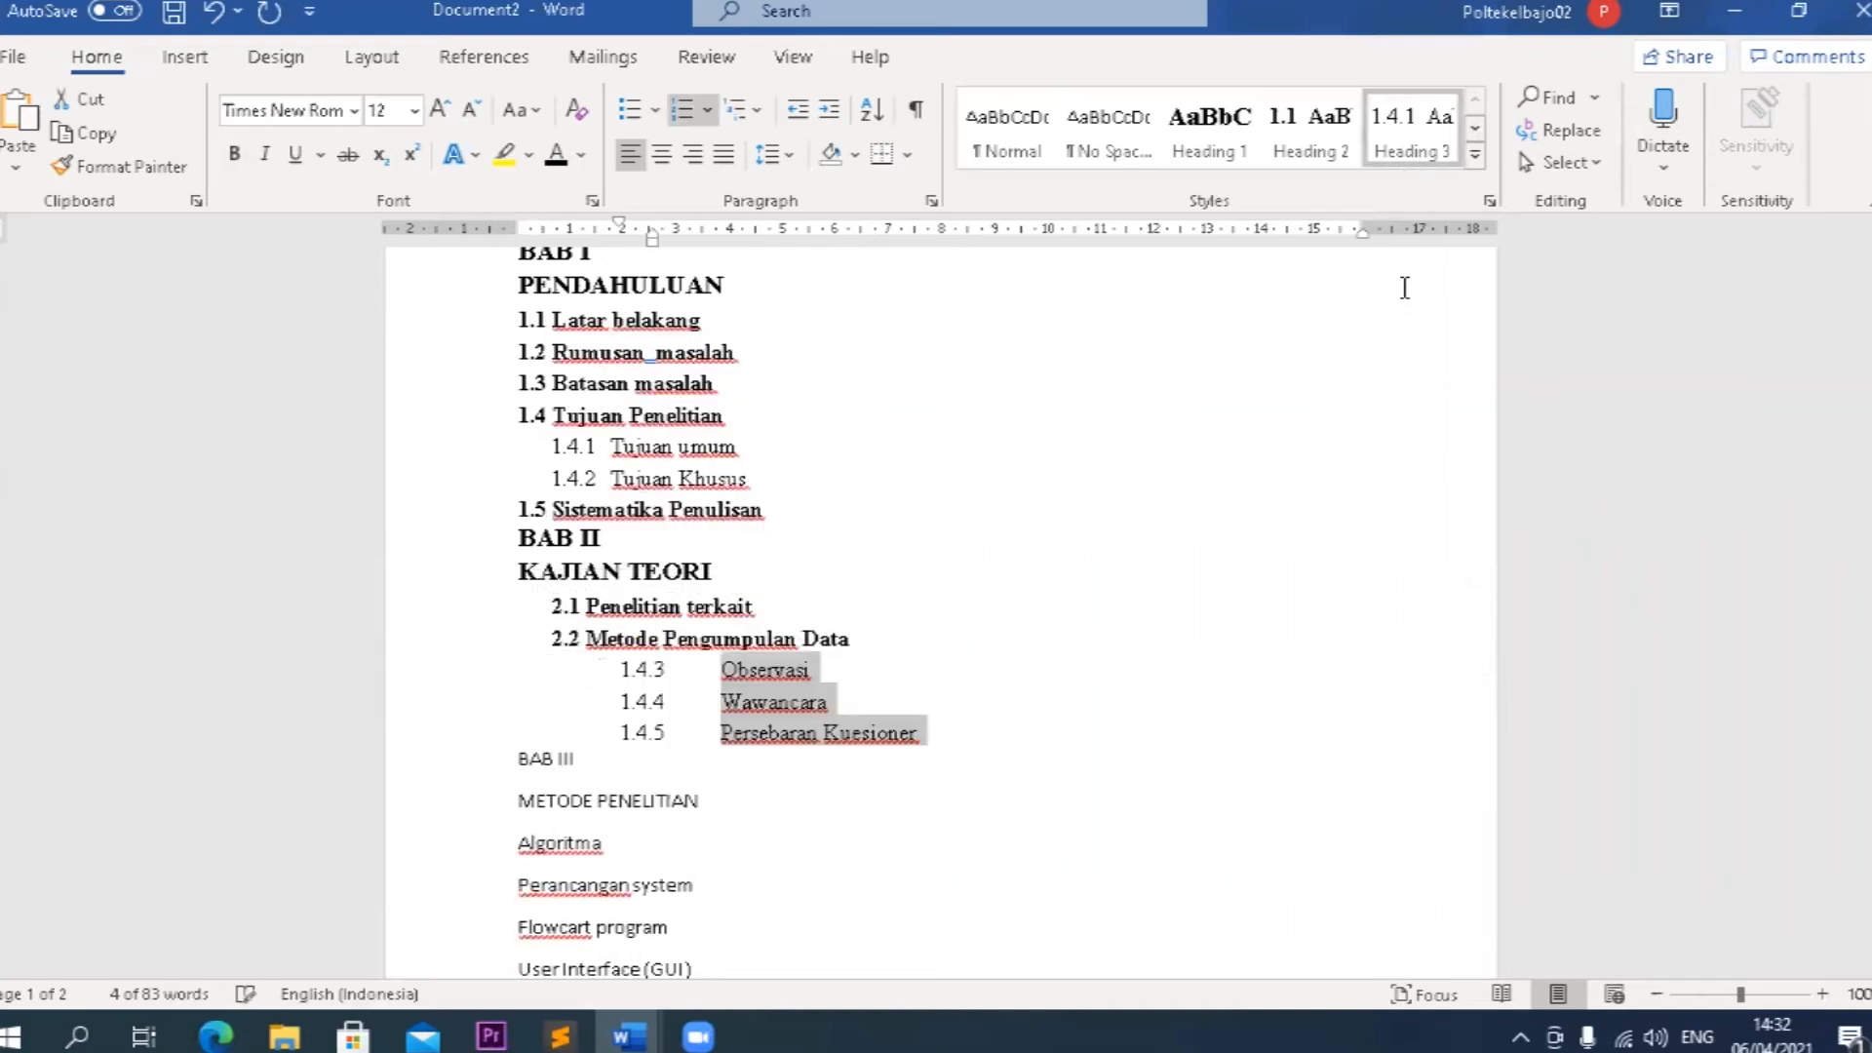
left_click(707, 671)
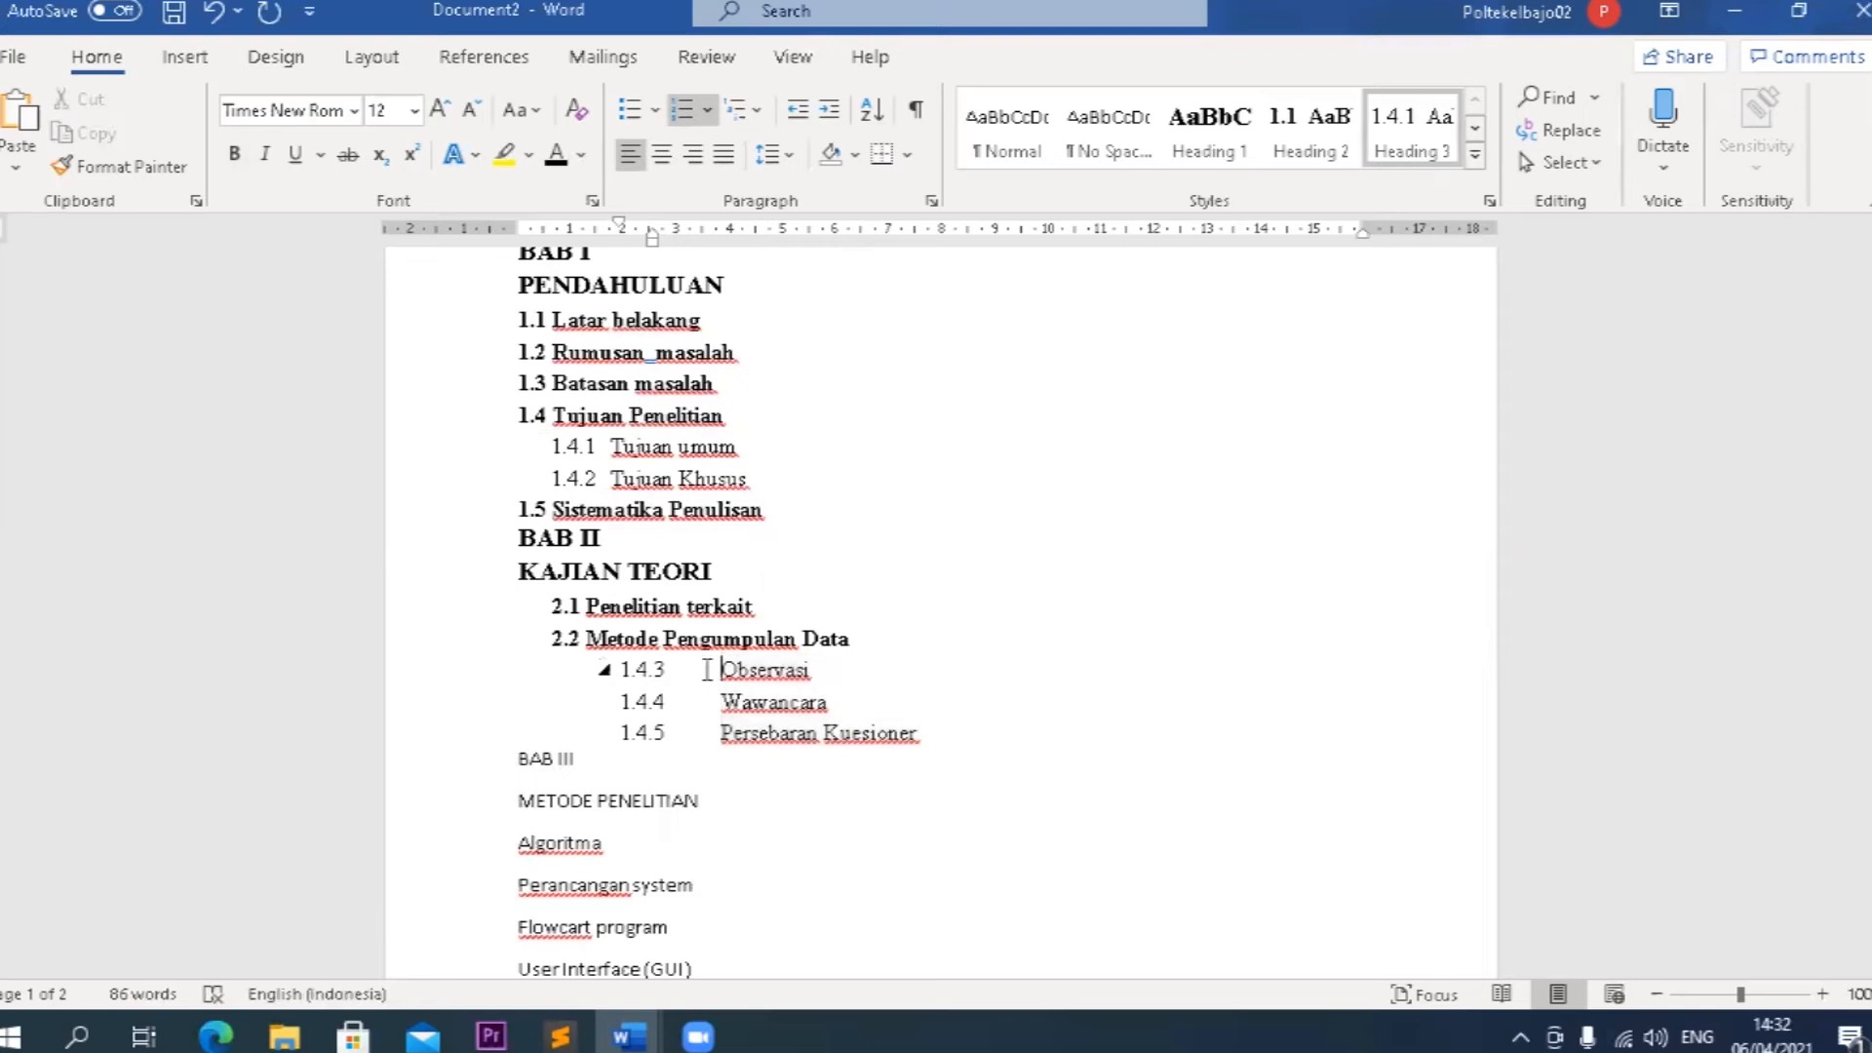
key("BackSpace")
type("2")
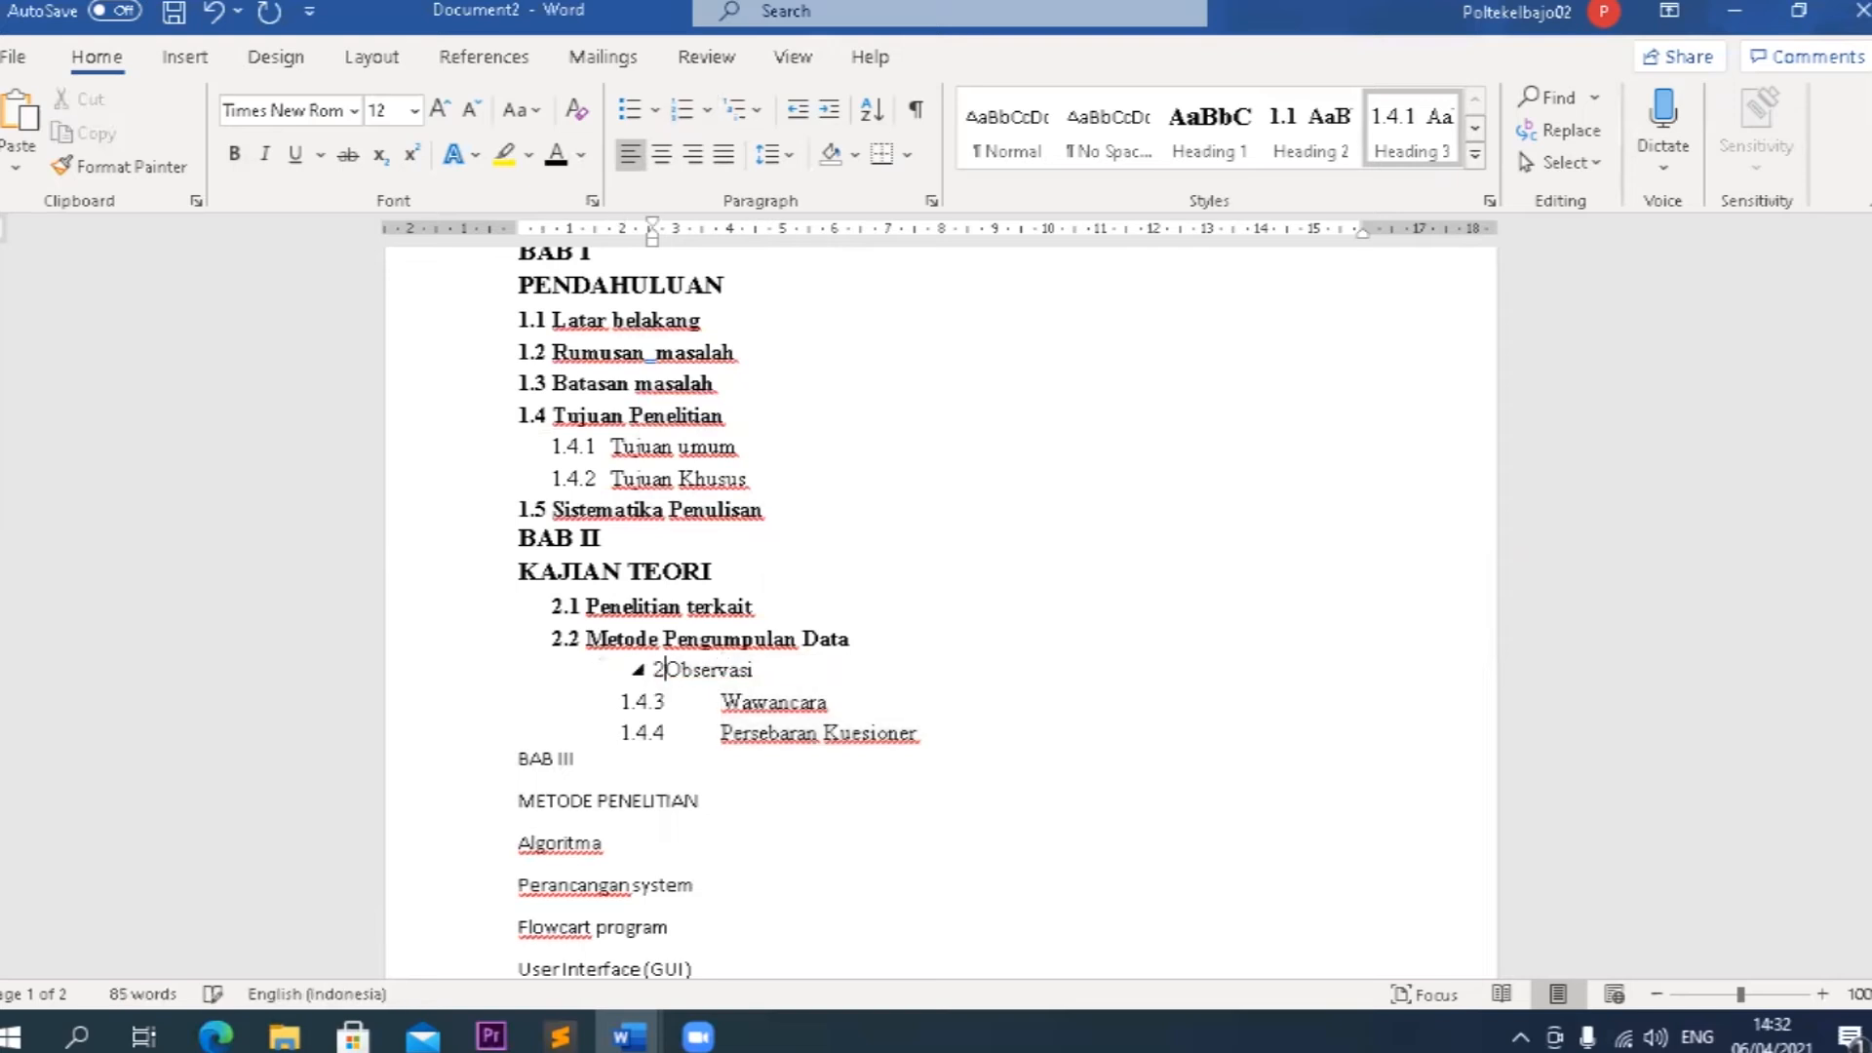
type(".2.1")
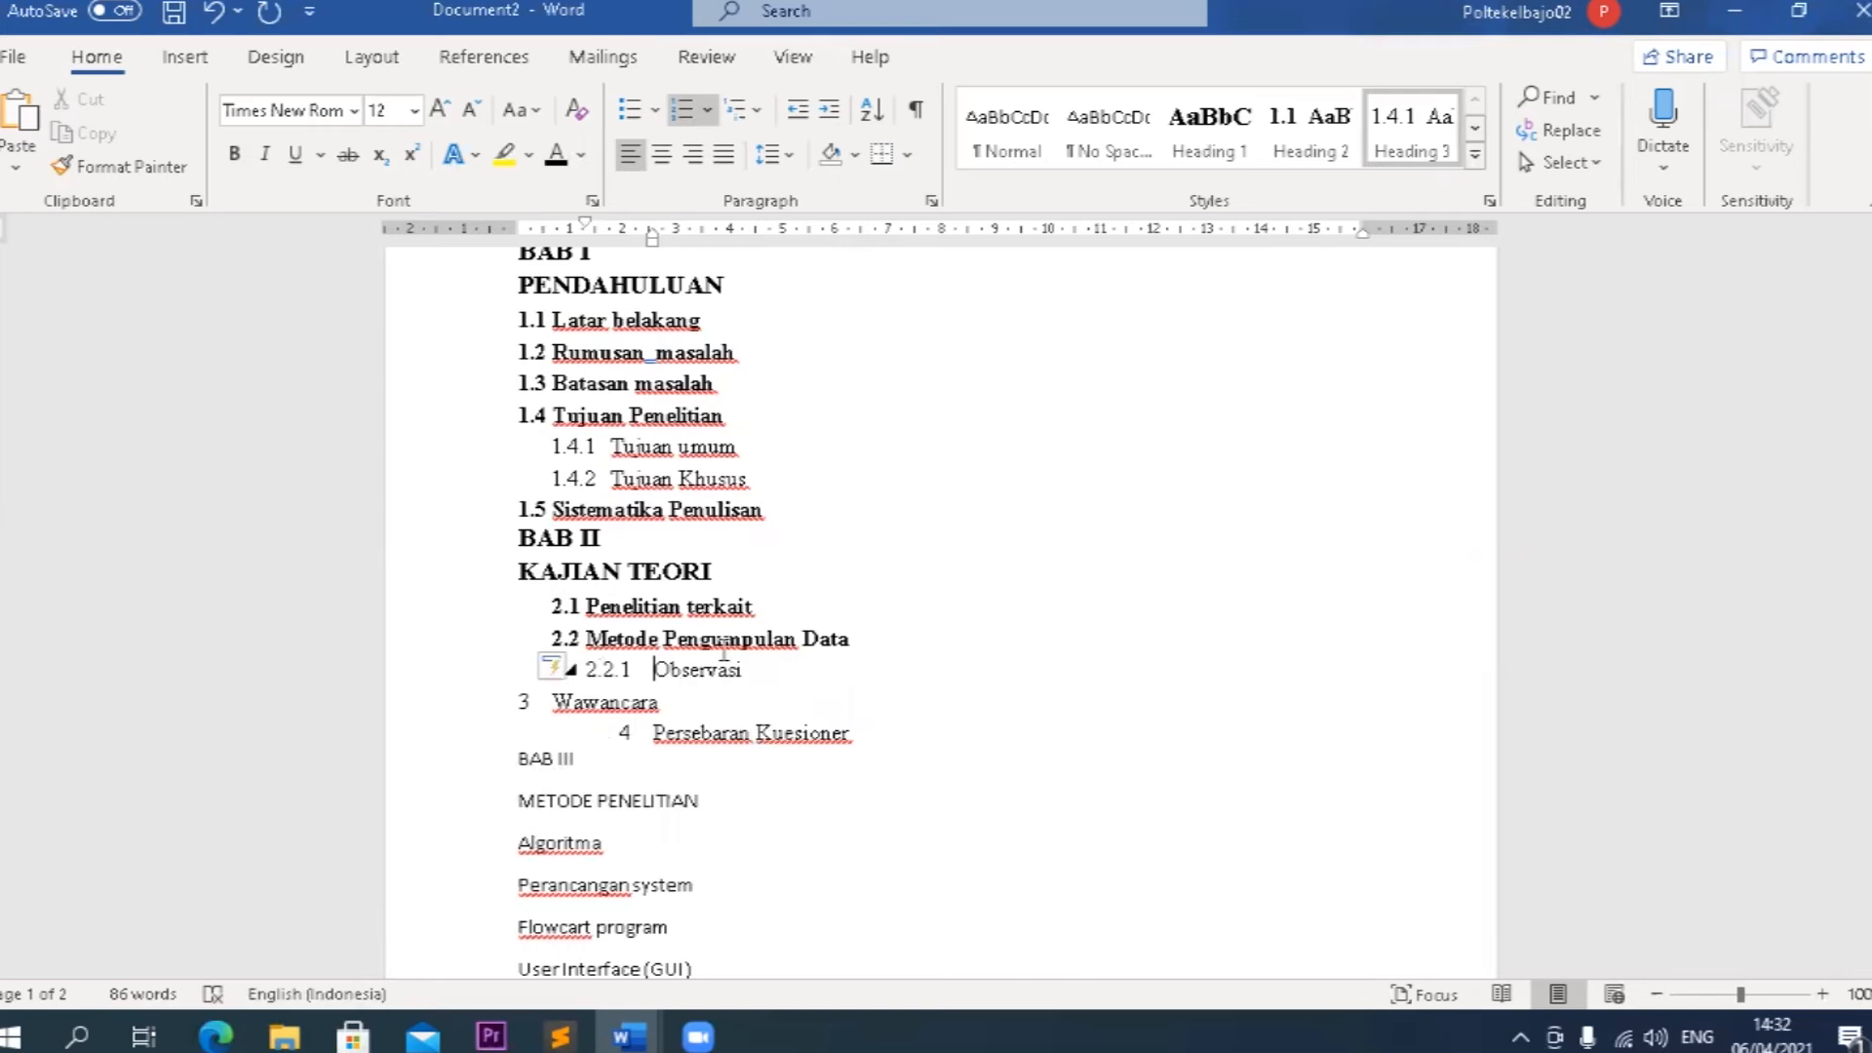
Copy the formatting of Observasi to Wawancara and Persebaran Kuesioner so they continue the numbering as 2.2.2 and 2.2.3.
left_click(147, 171)
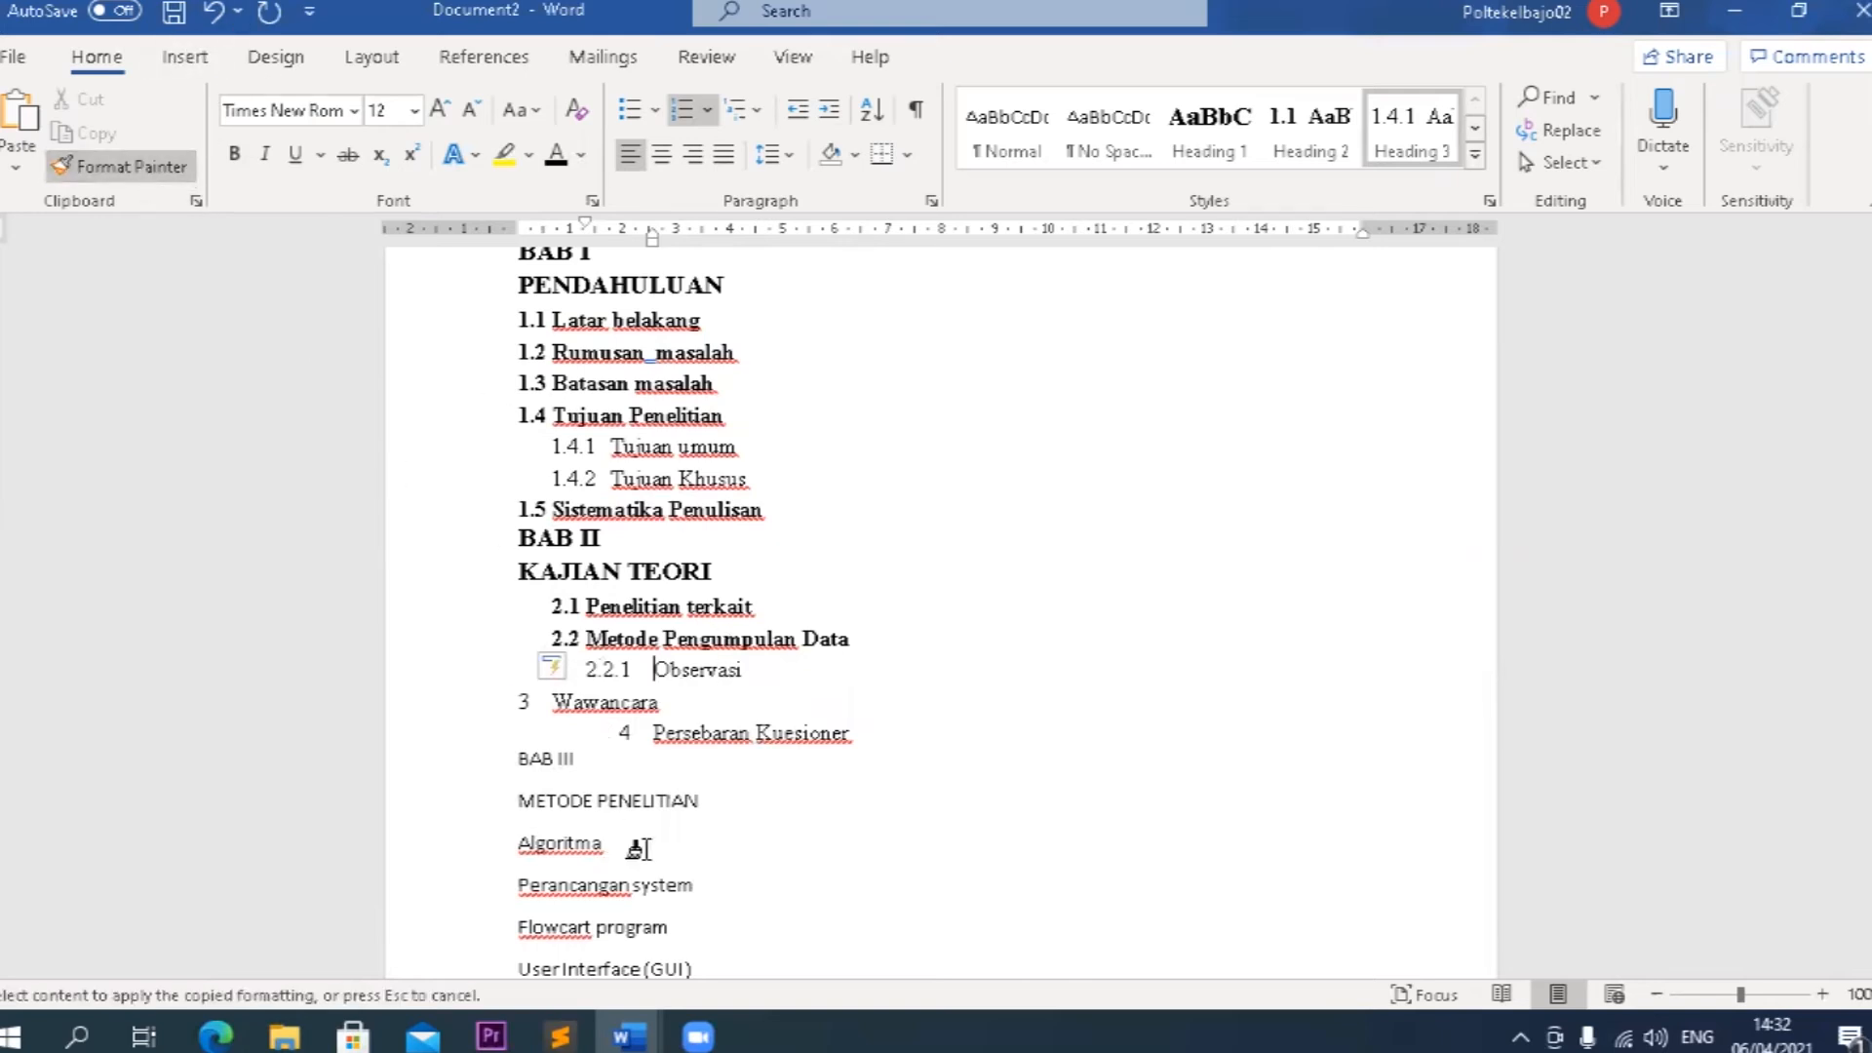
left_click(638, 702)
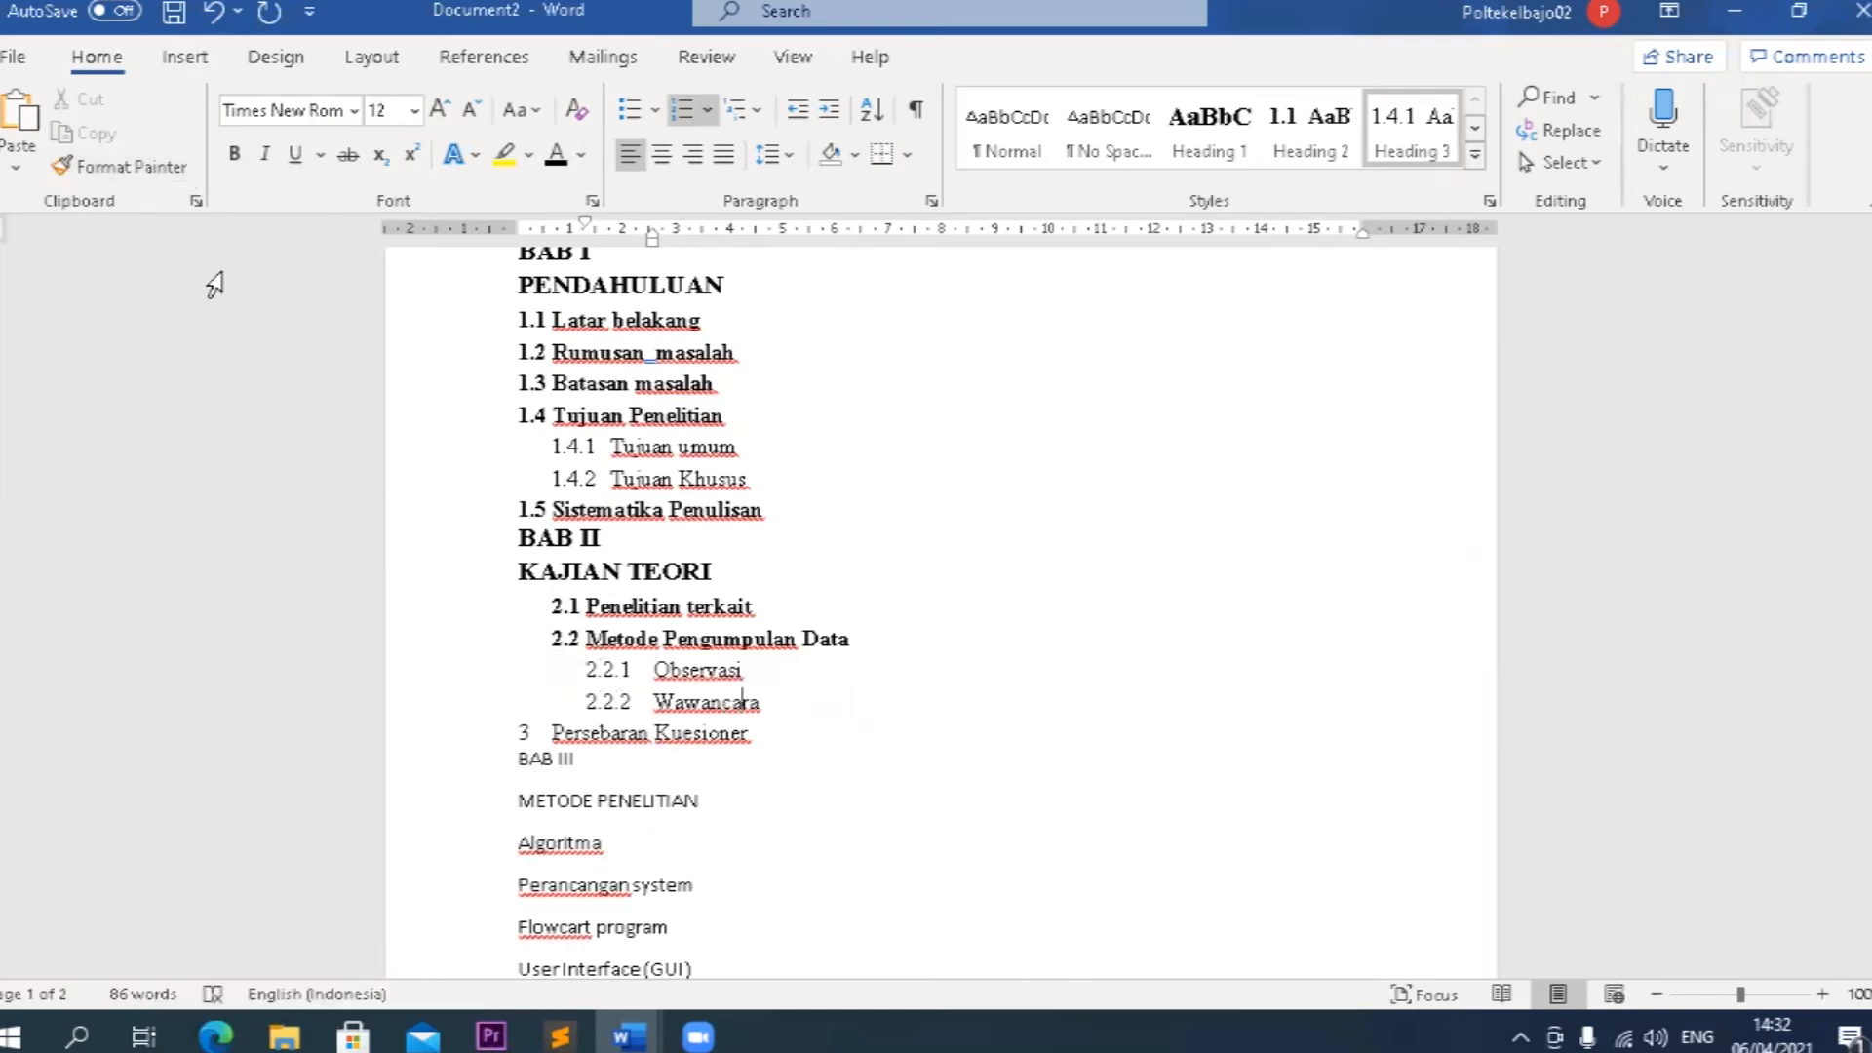
left_click(150, 159)
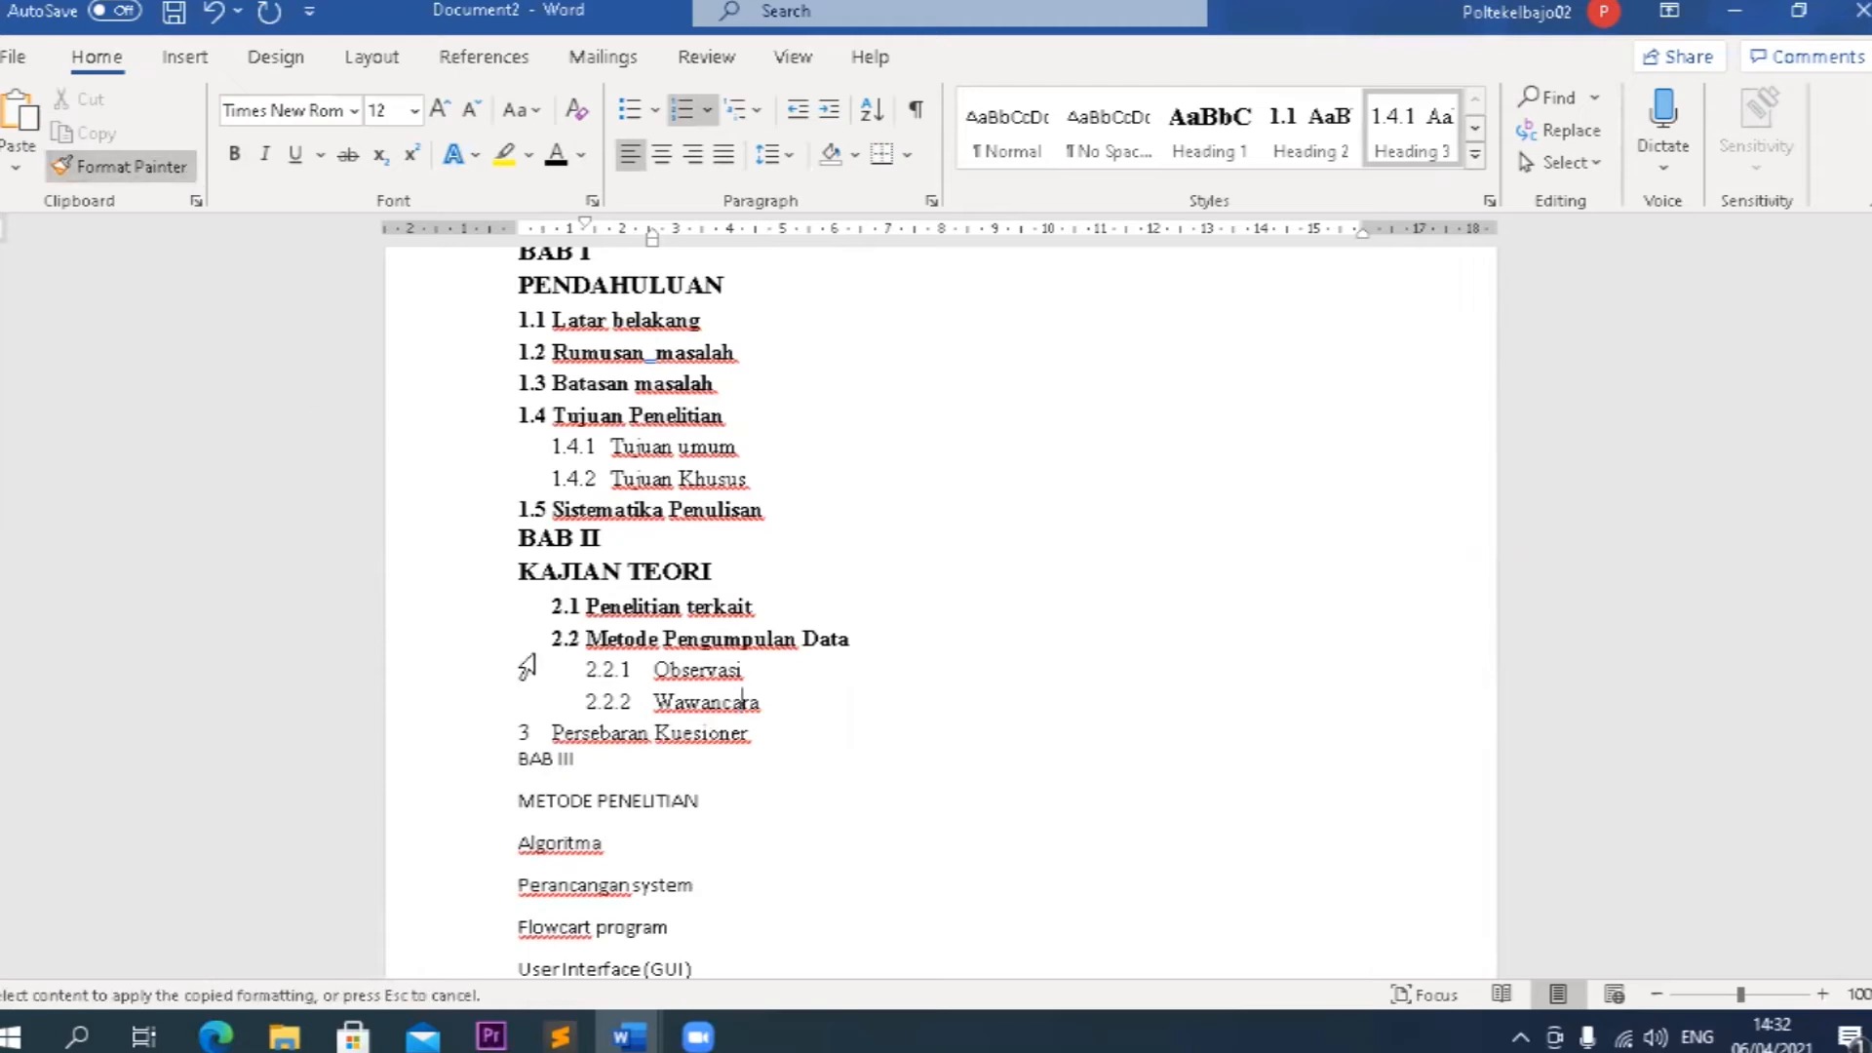
left_click(667, 733)
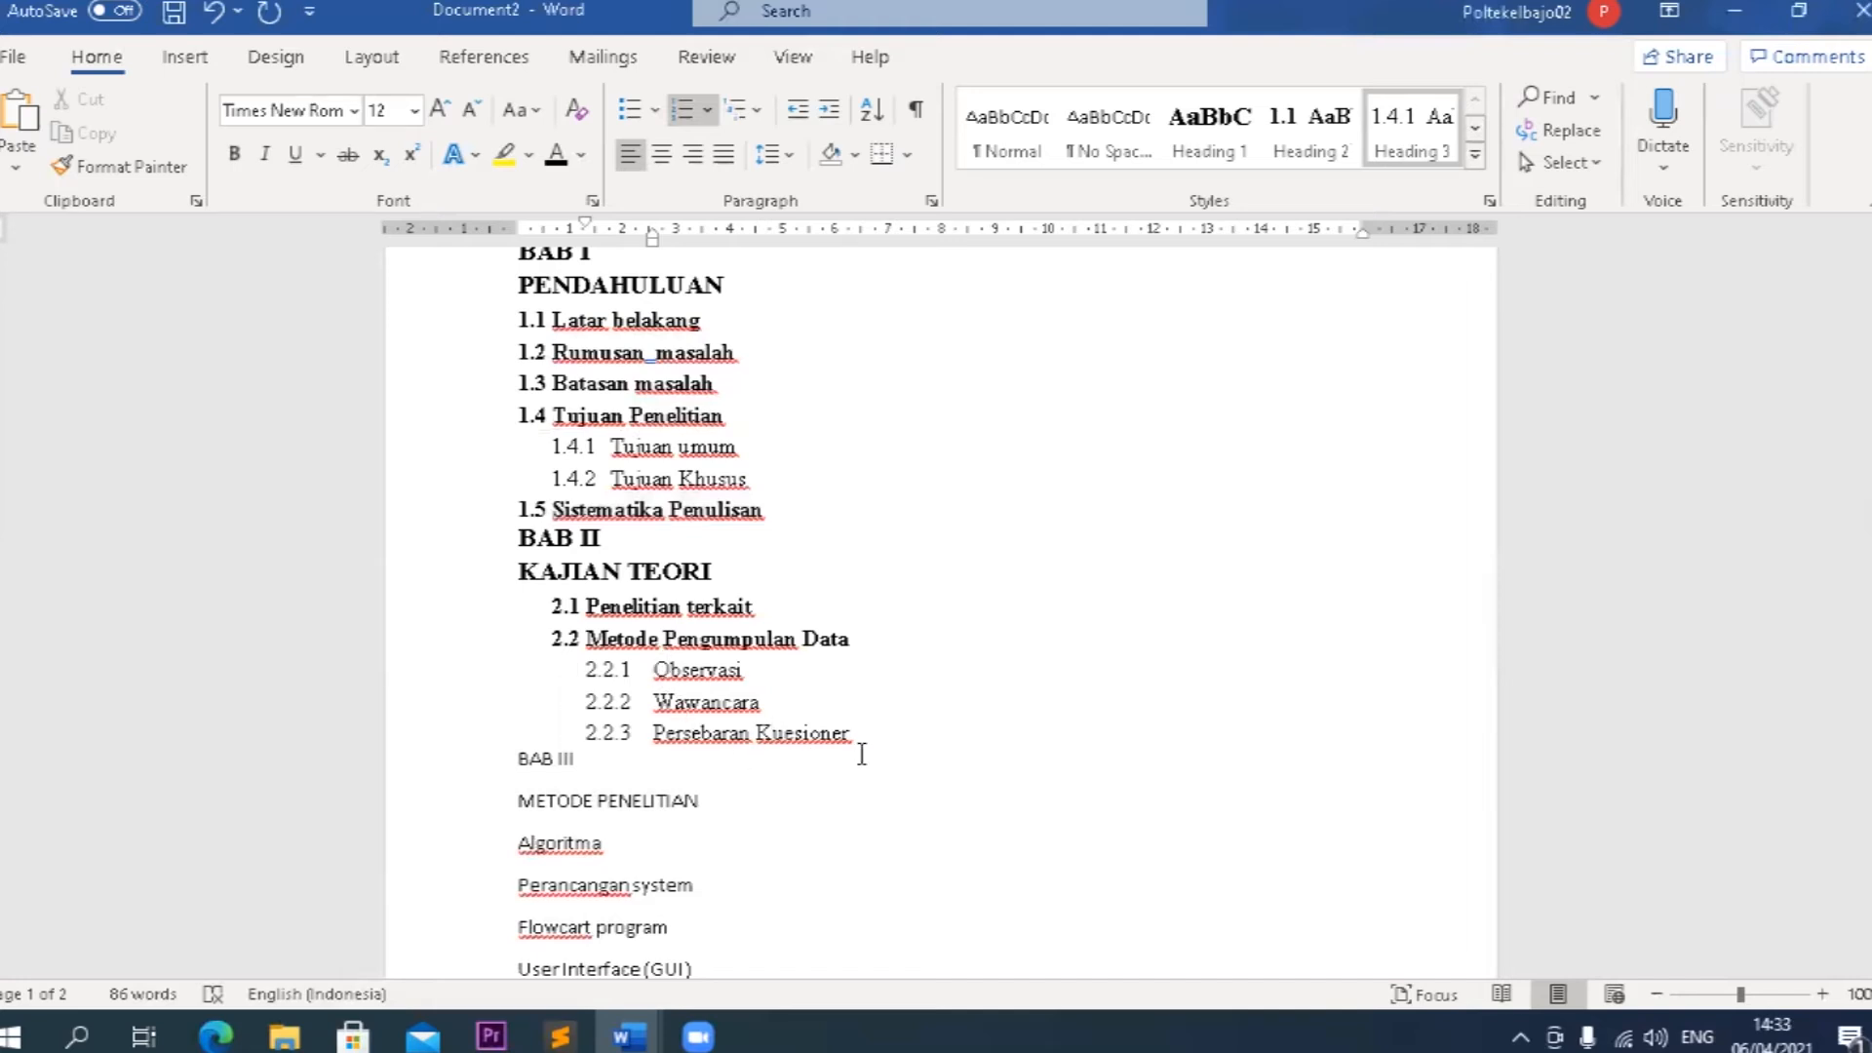
Reduce the indent of the 2.1 and 2.2 headings under KAJIAN TEORI, placing their text at about 0.75 cm.
left_click_drag(858, 733, 690, 675)
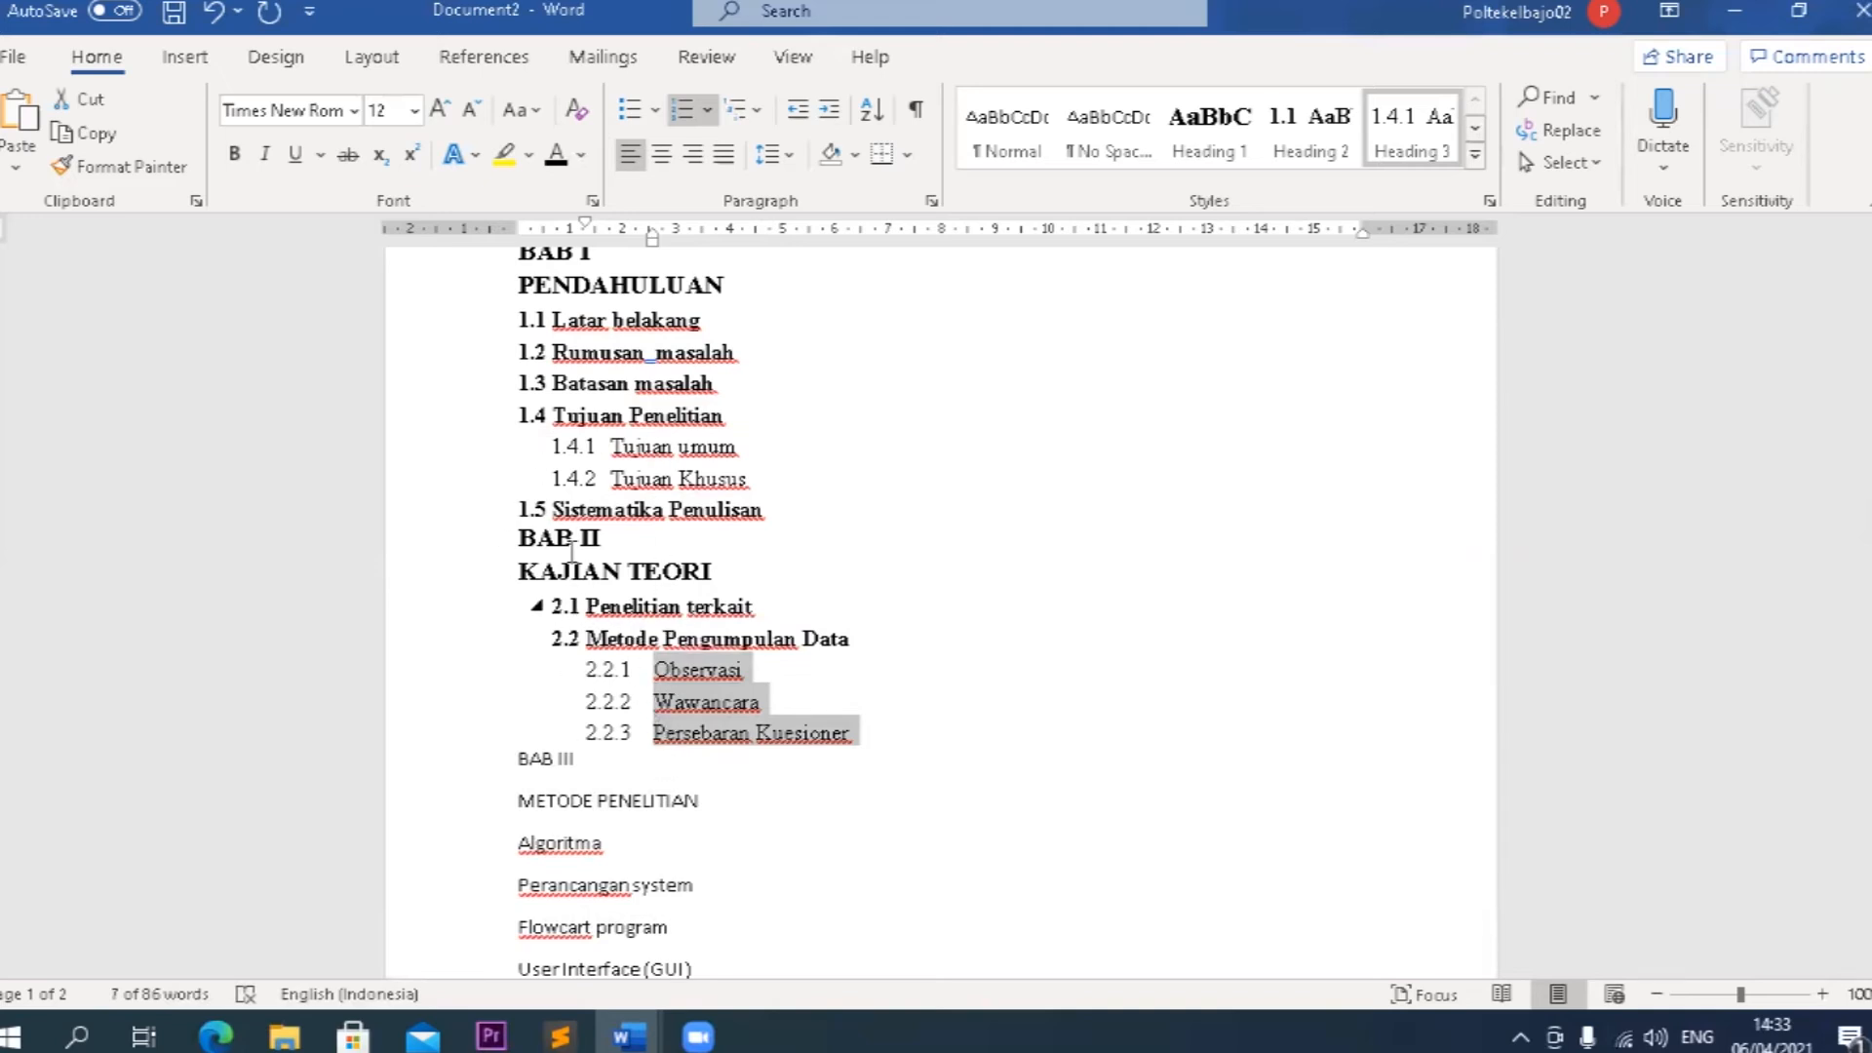
left_click_drag(867, 638, 585, 606)
mouse_move(585, 242)
left_mouse_down()
mouse_move(554, 241)
mouse_move(570, 239)
left_mouse_up()
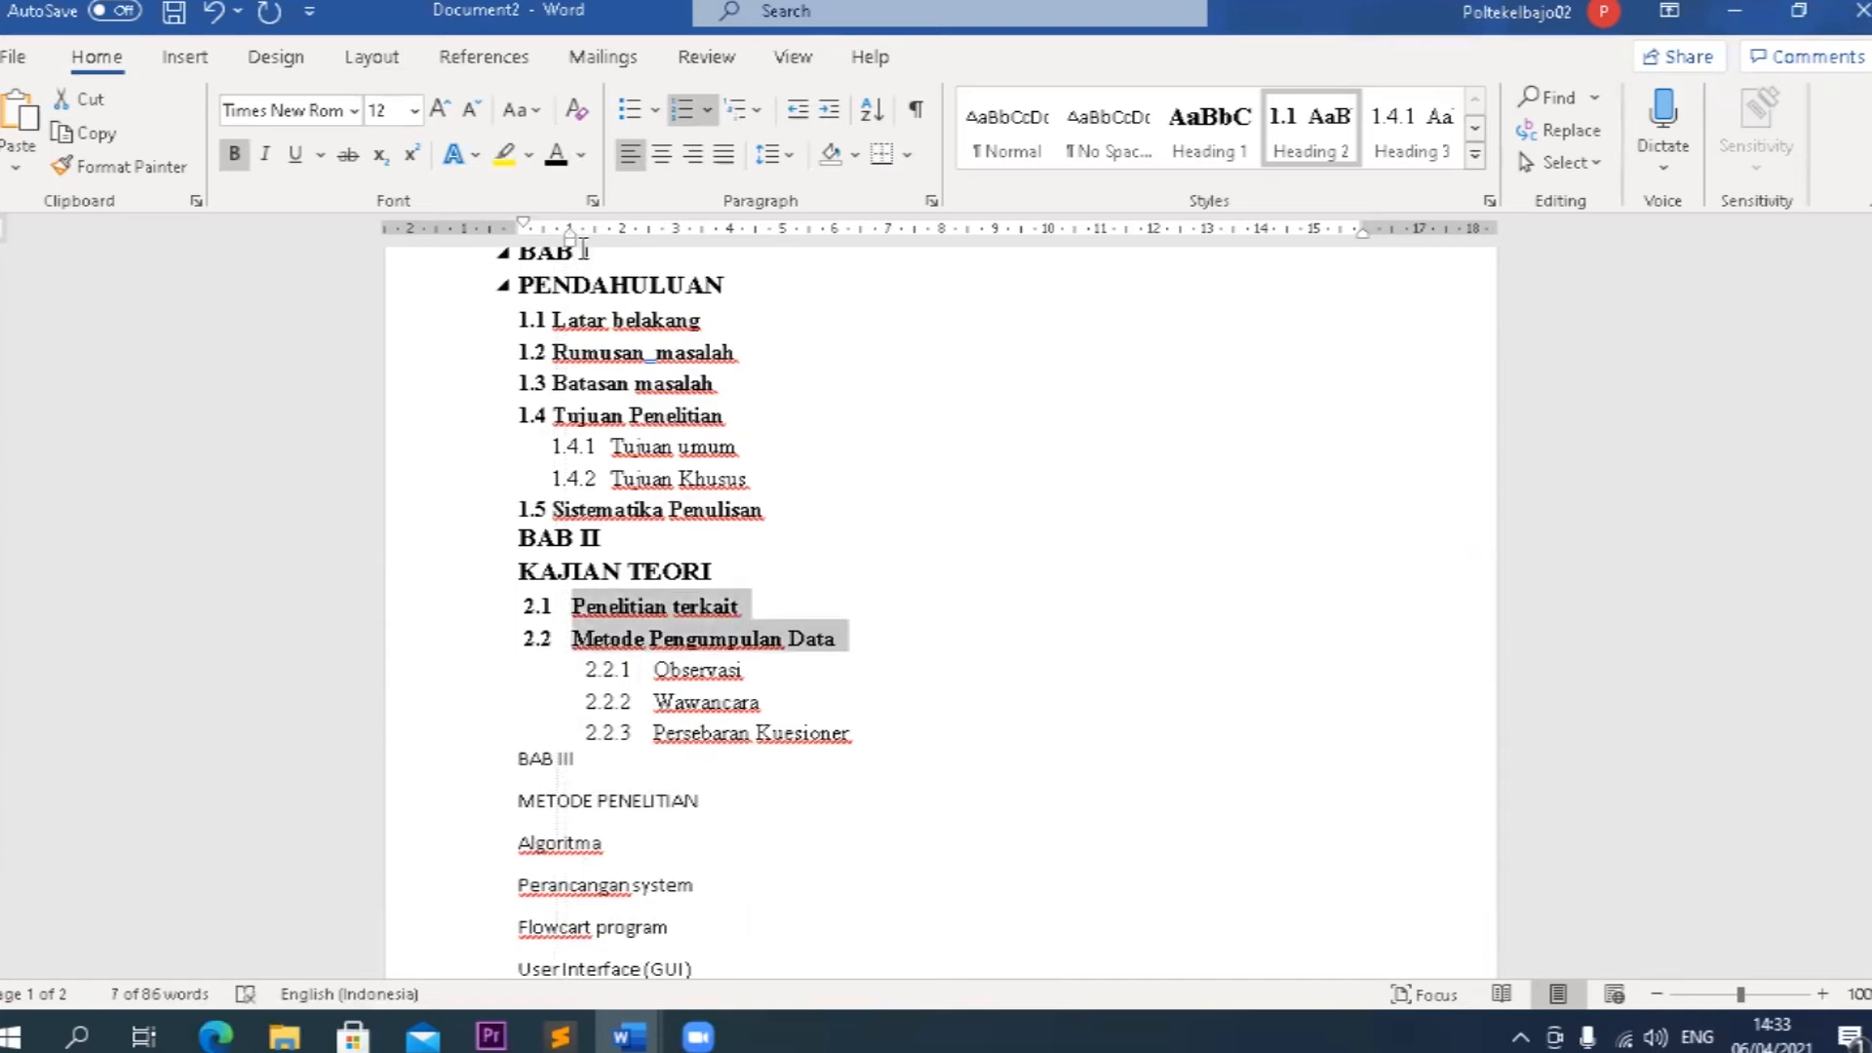
left_click_drag(571, 237, 558, 237)
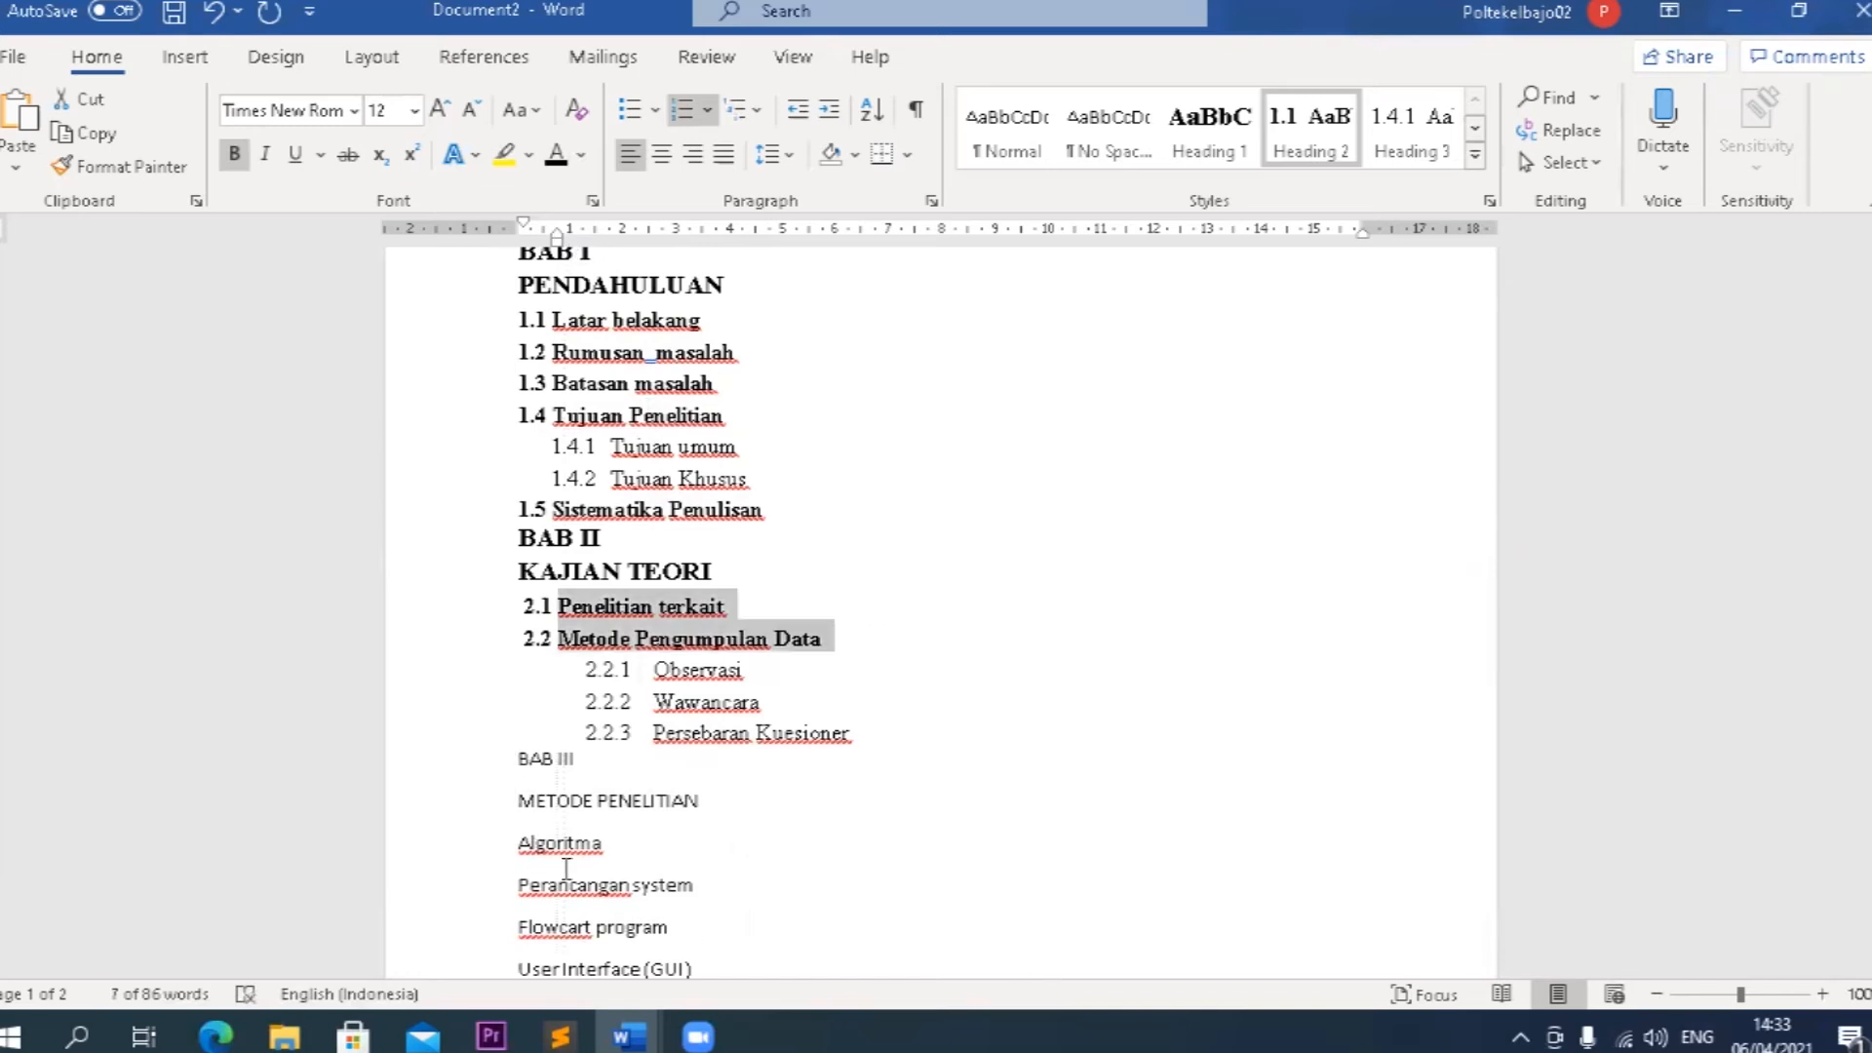
Apply the Heading 1 style to BAB III and METODE PENELITIAN, and Heading 2 to the four lines from Algoritma through User Interface (GUI).
scroll(605, 800, "down", 1)
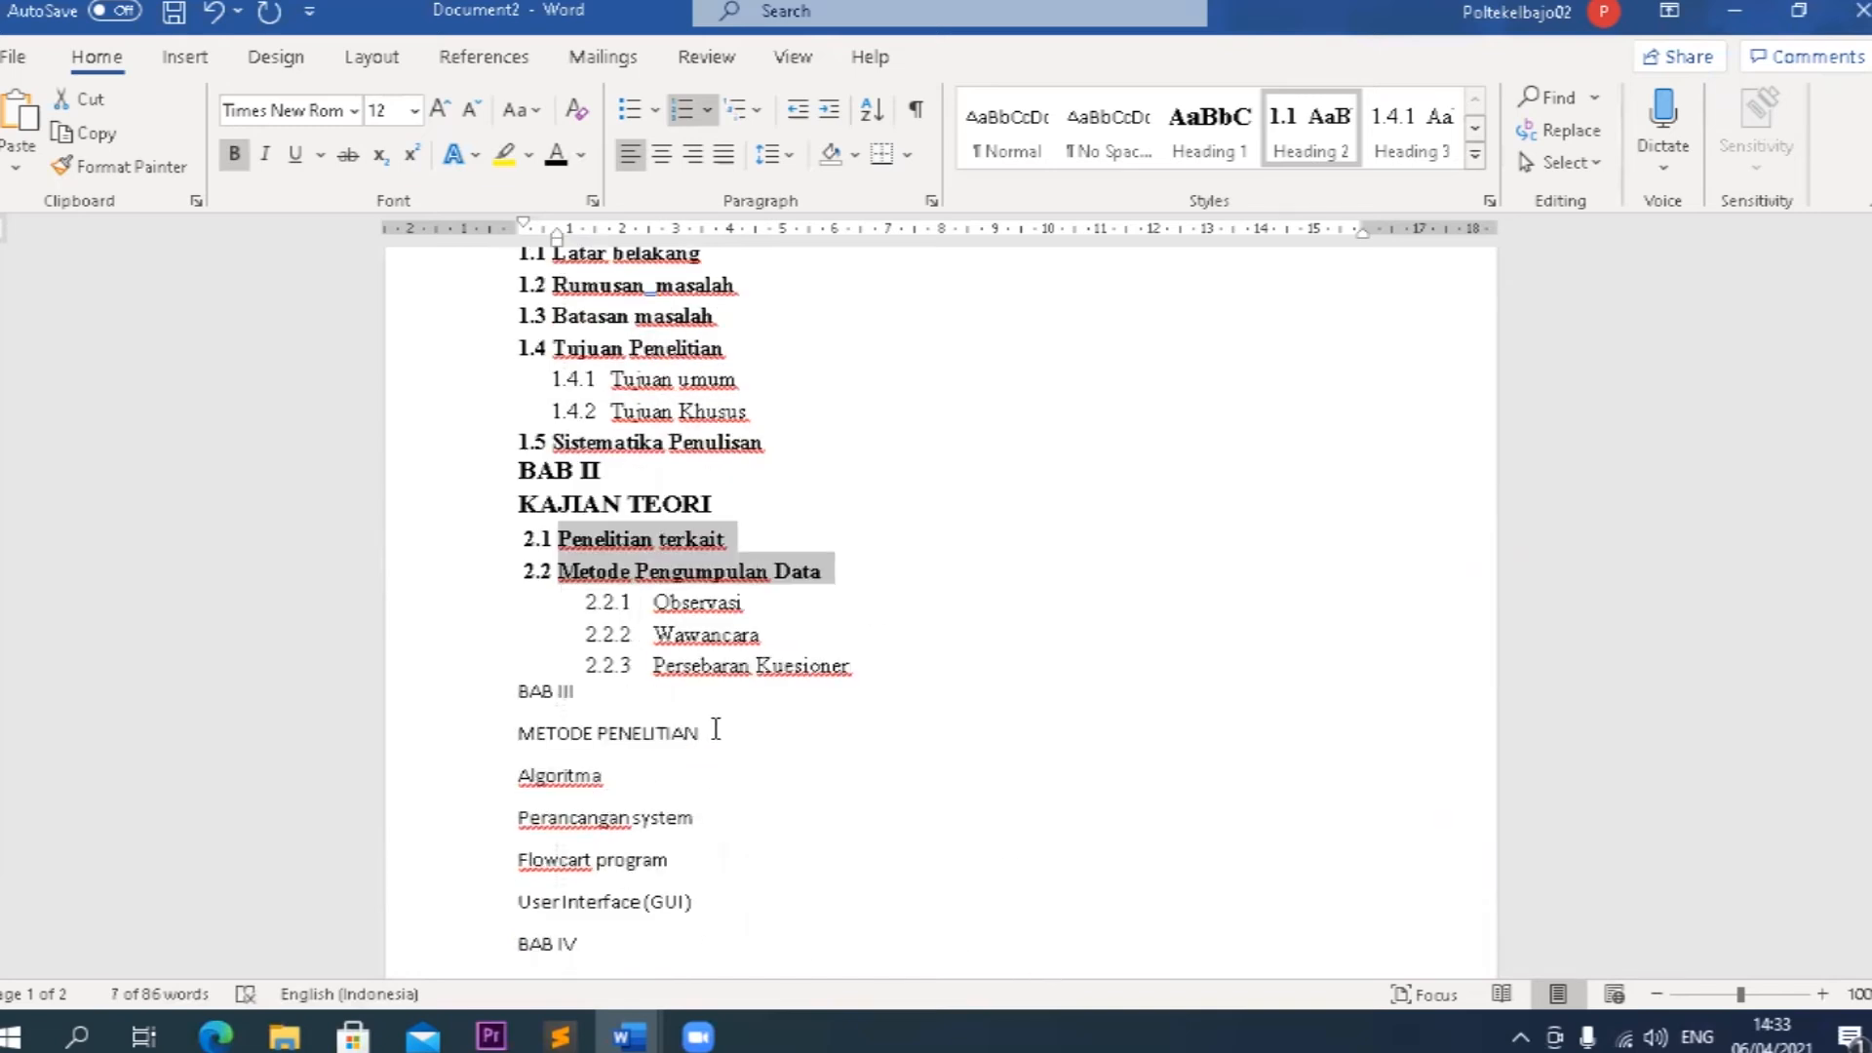
left_click_drag(715, 730, 518, 688)
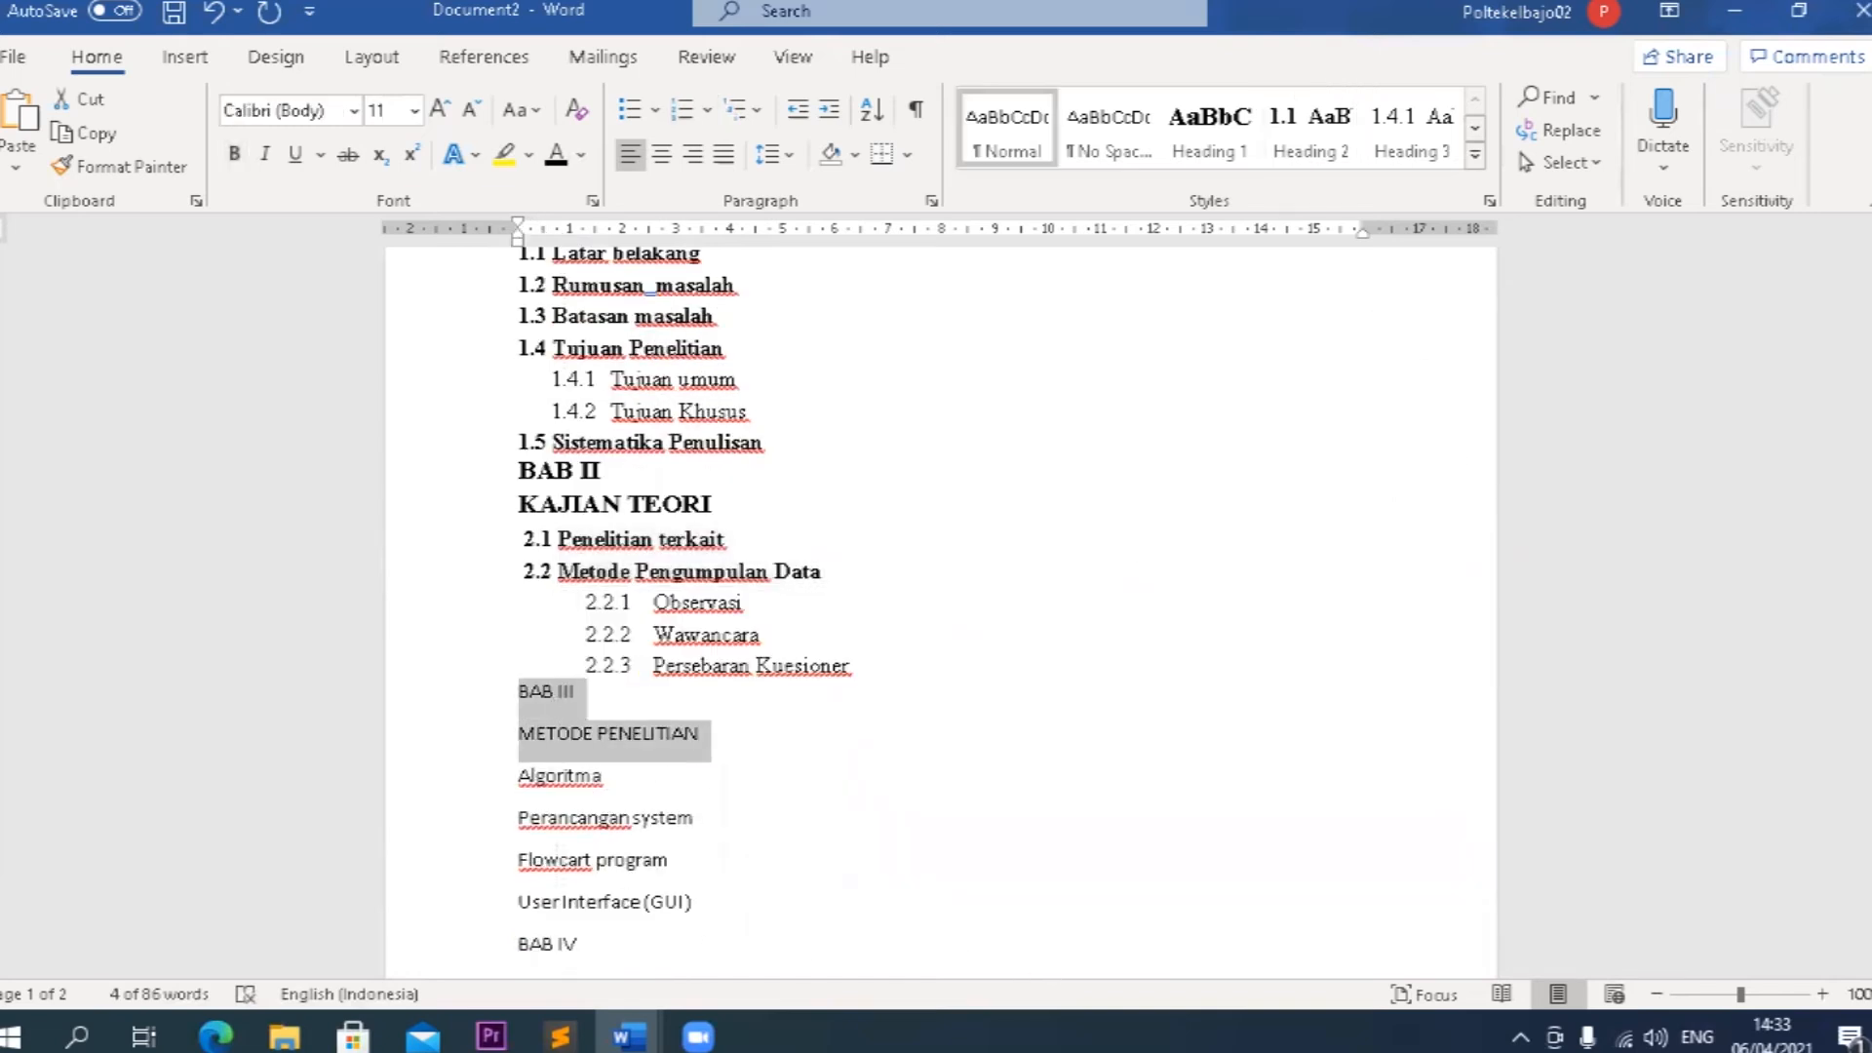
left_click(1224, 146)
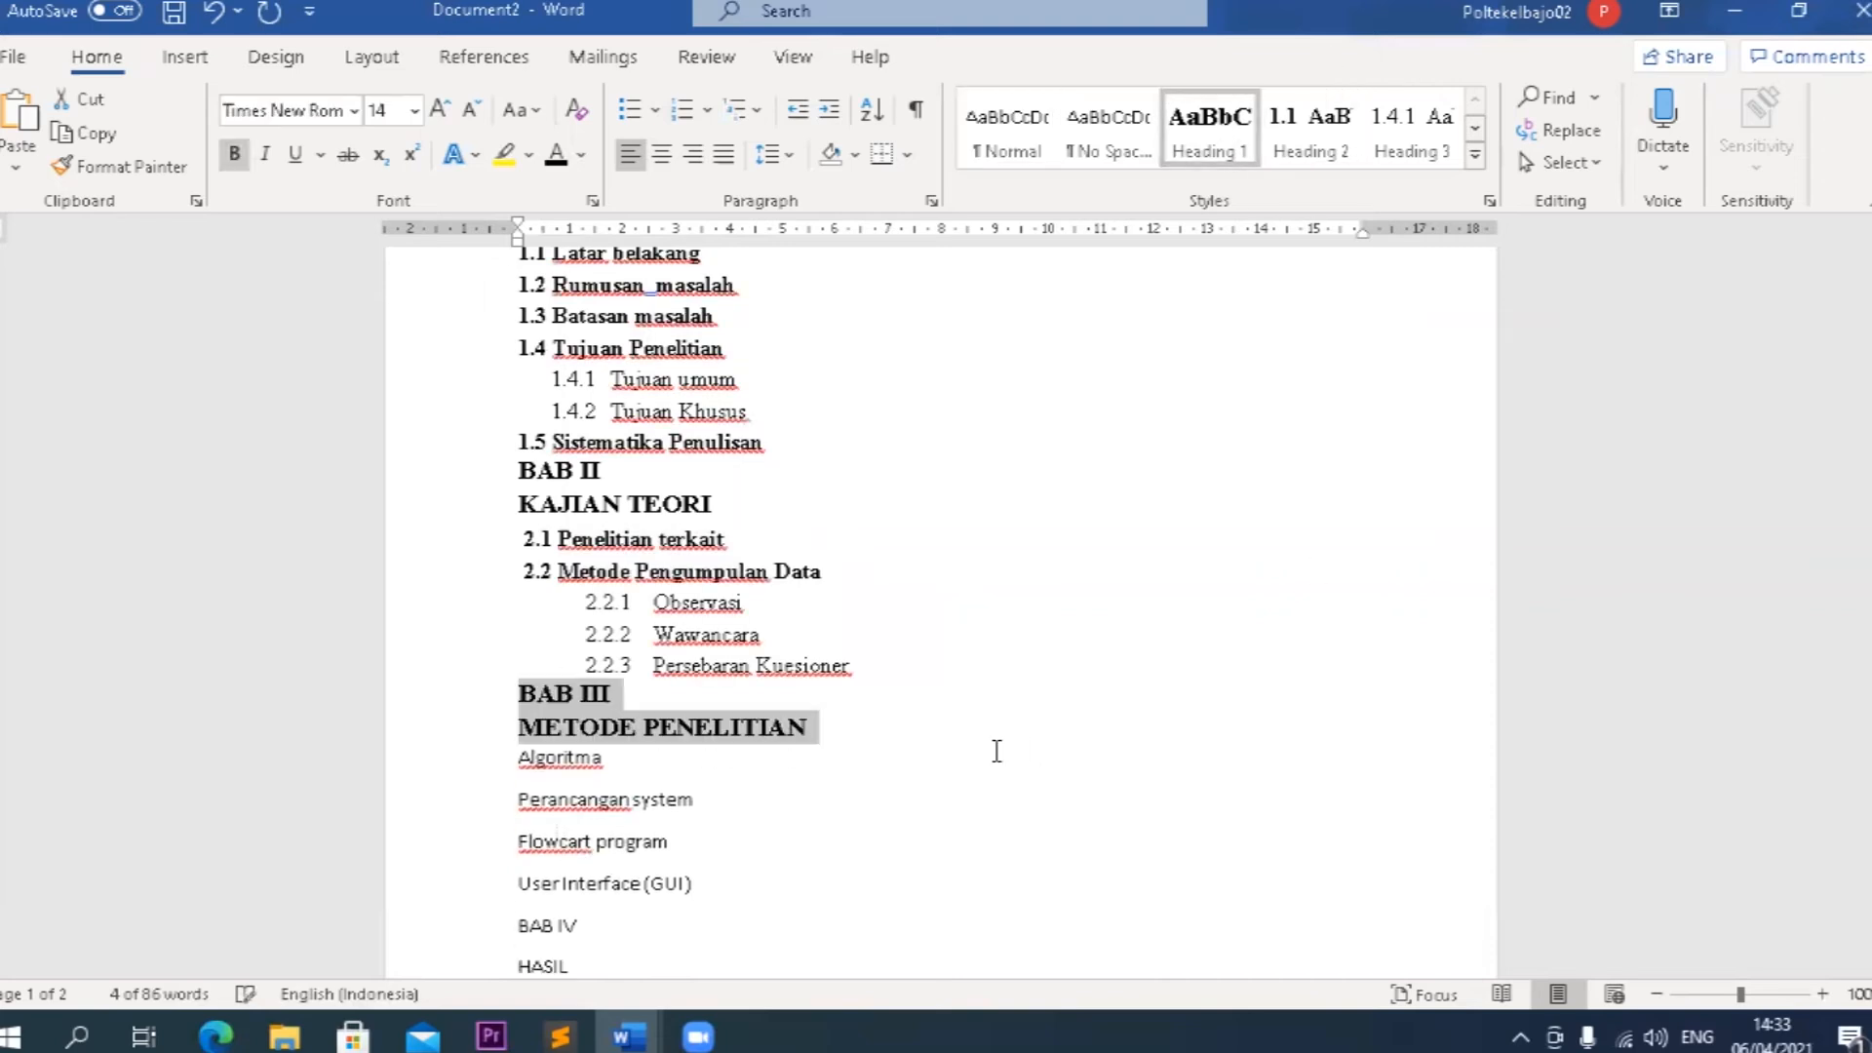
scroll(805, 680, "down", 2)
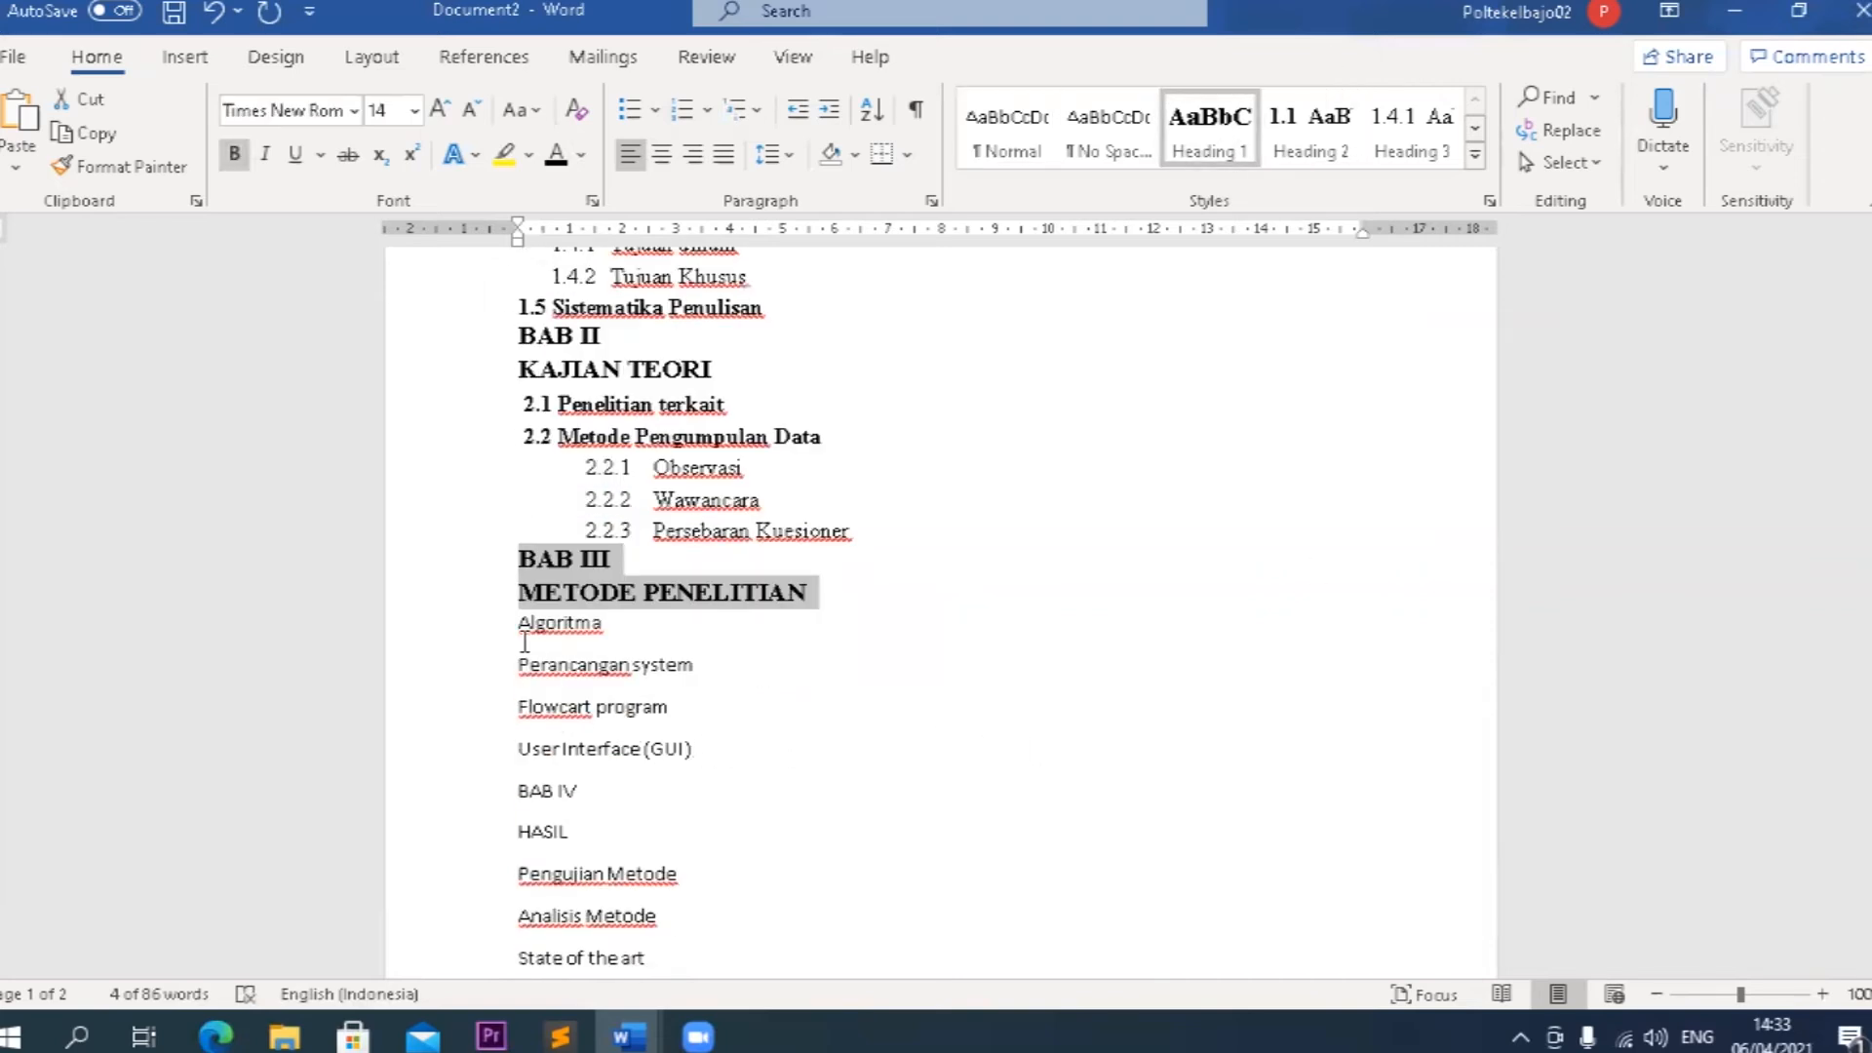
left_click_drag(521, 634, 697, 750)
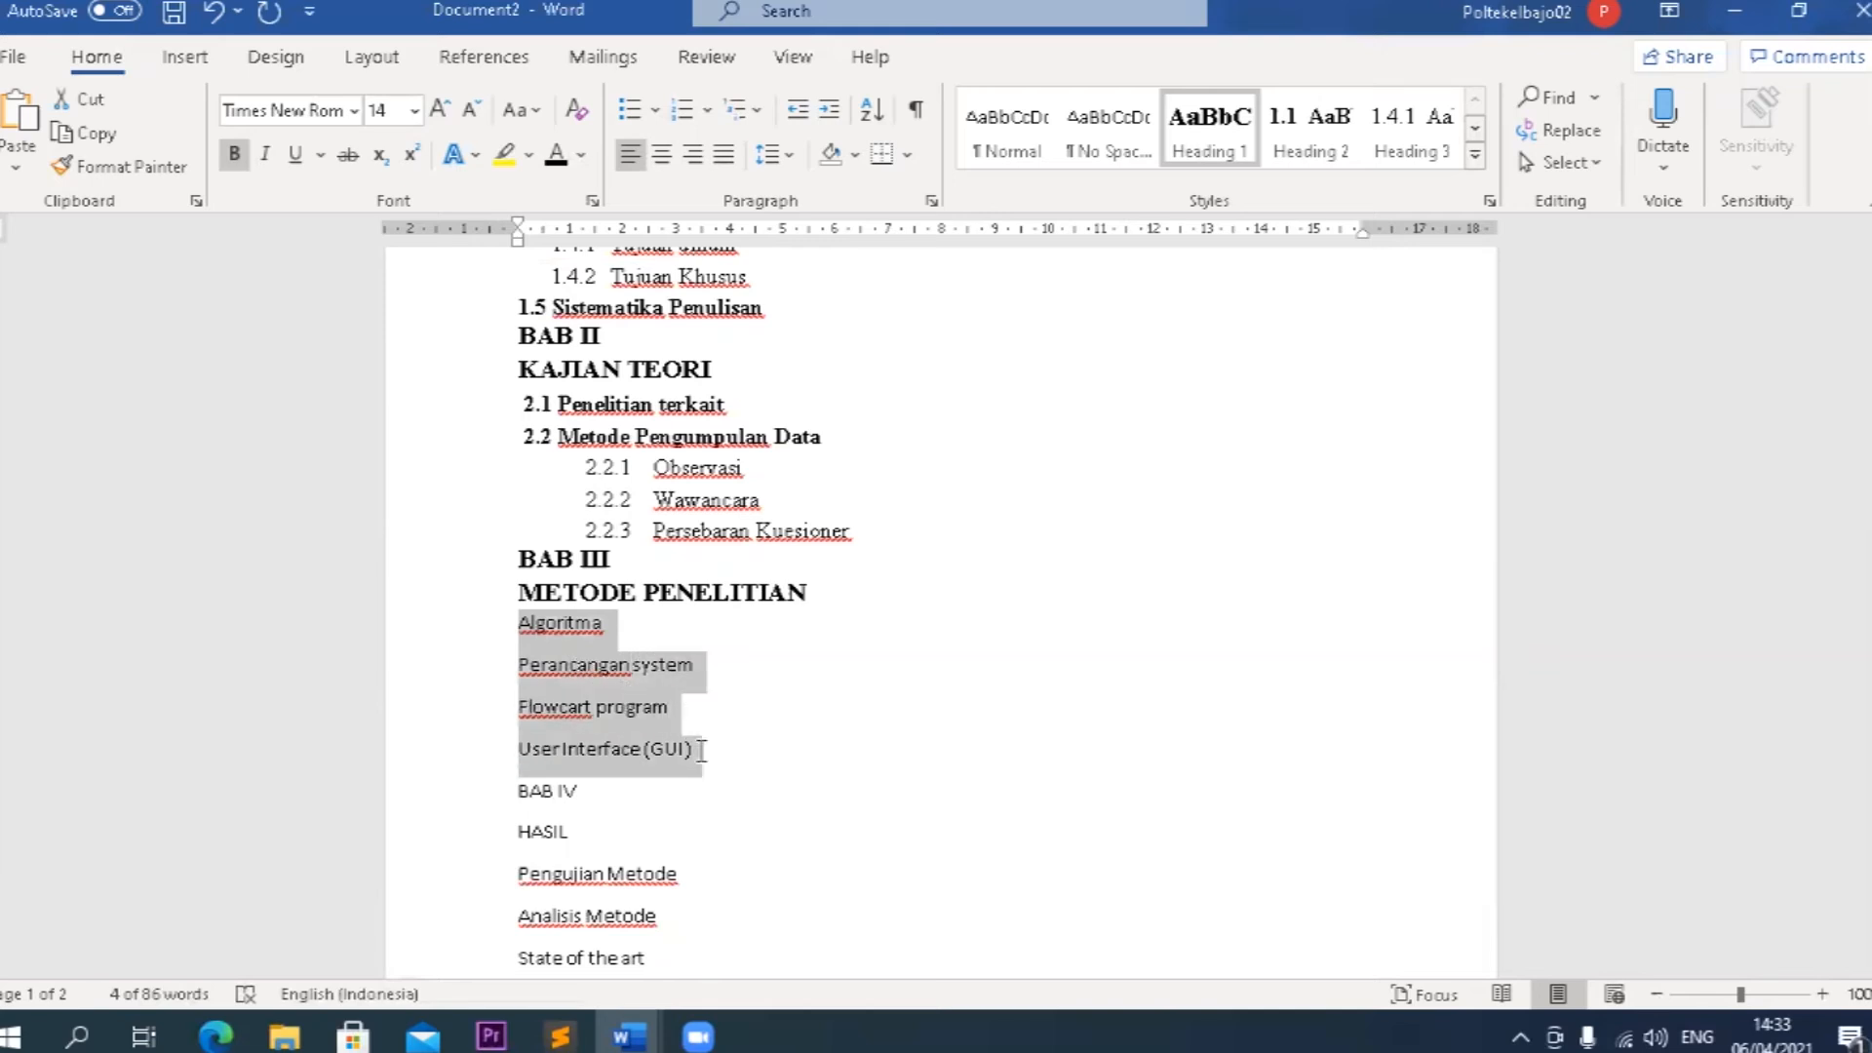
left_click(1312, 154)
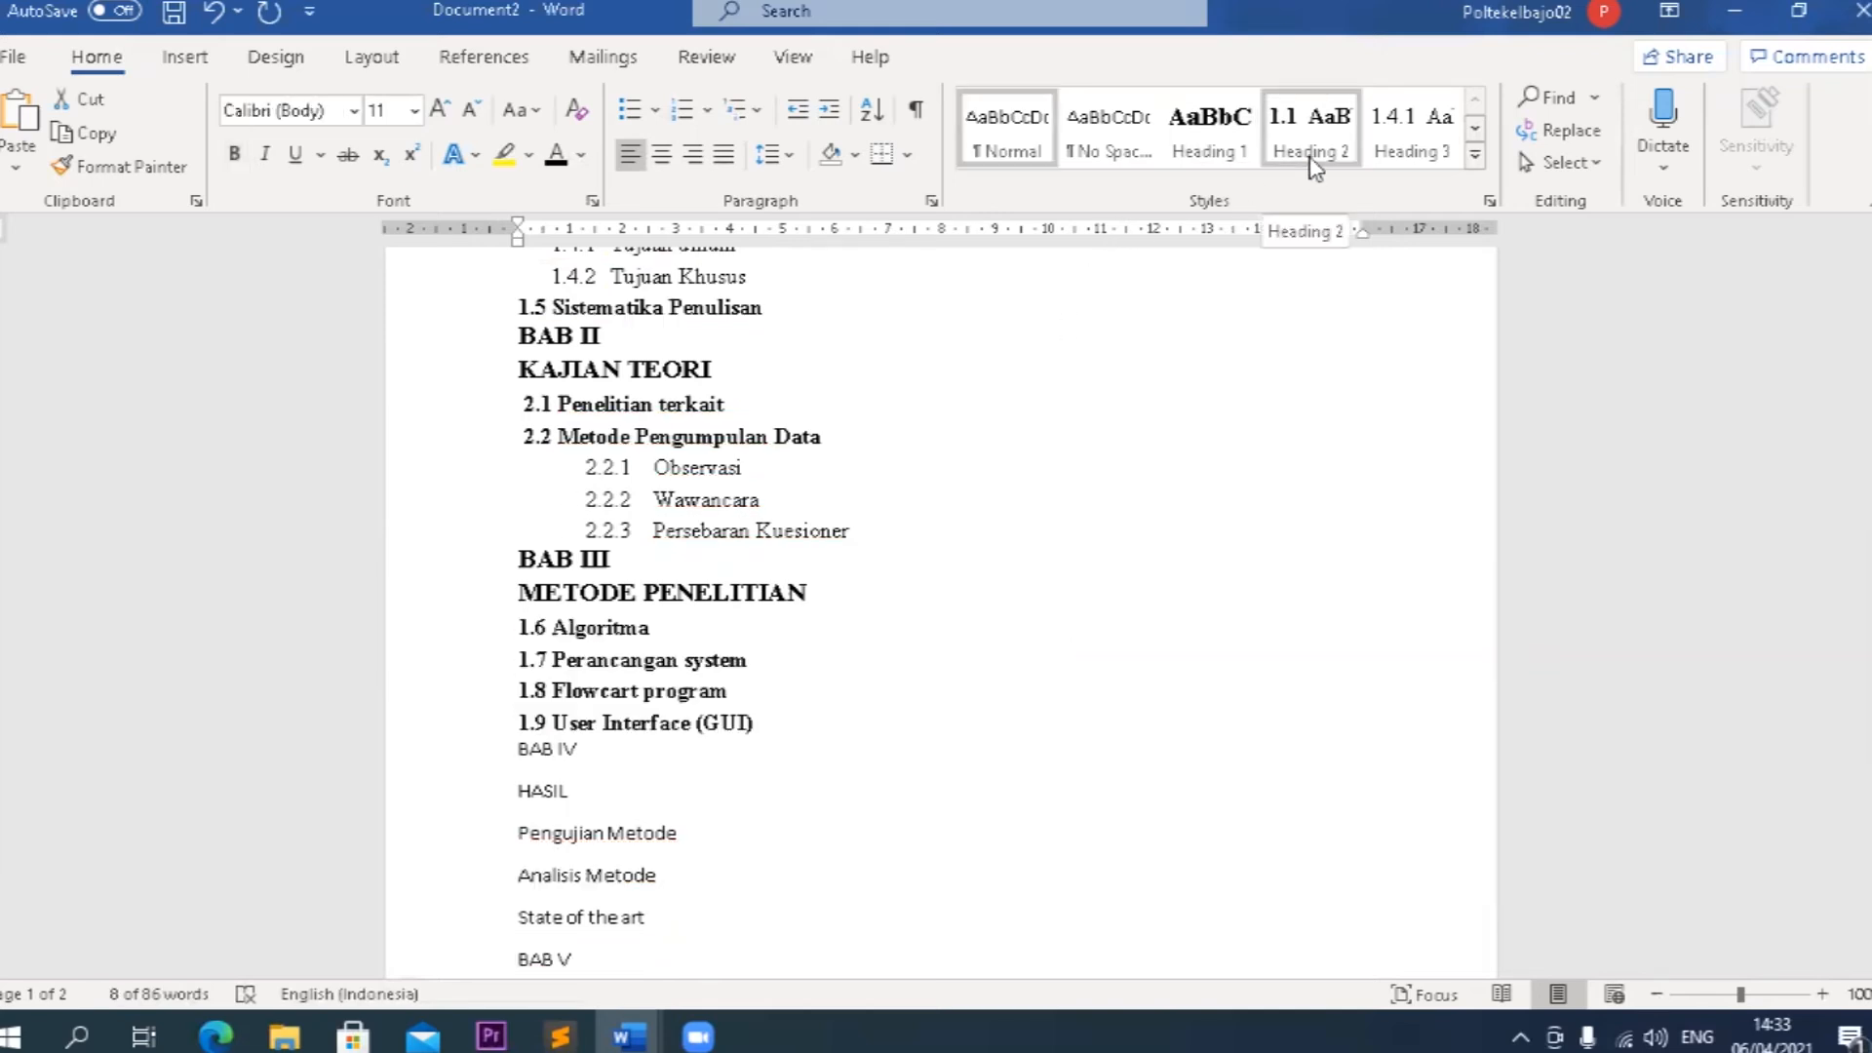
left_click(1311, 154)
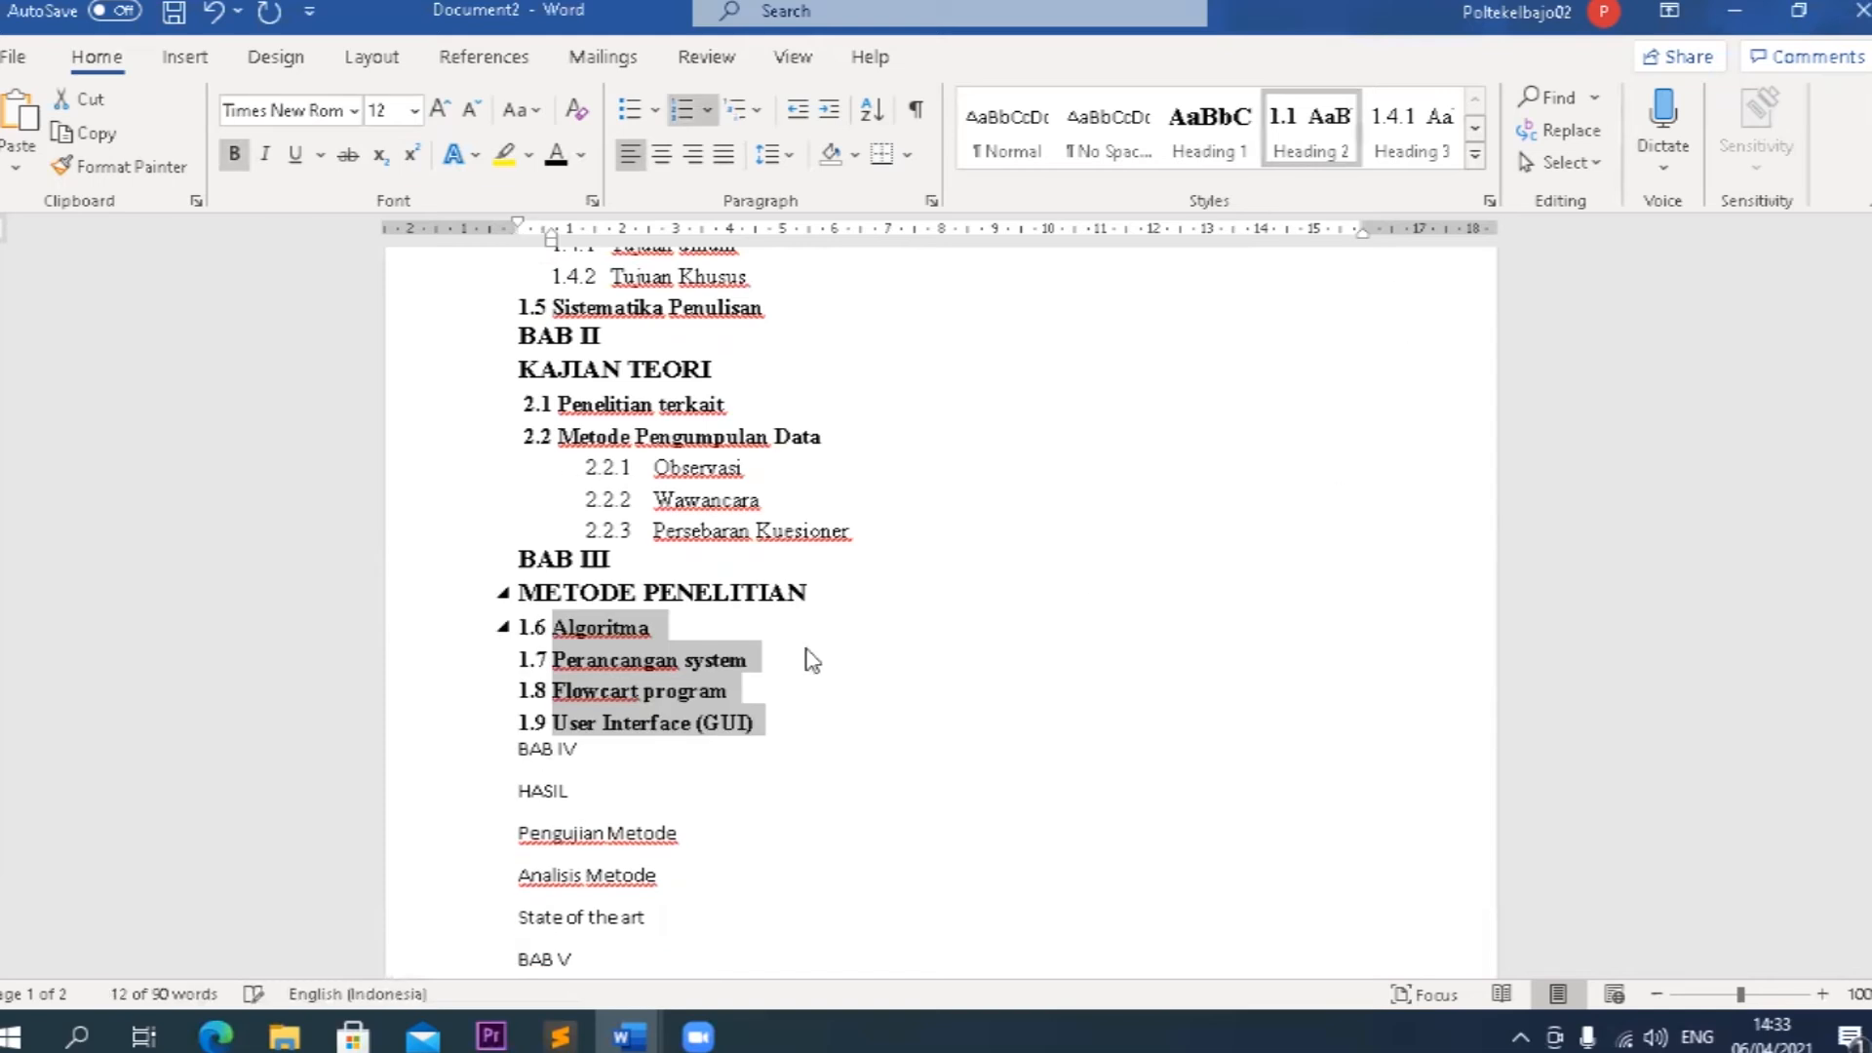
Replace the automatic number of Algoritma with 3.1.
left_click(552, 627)
key("BackSpace")
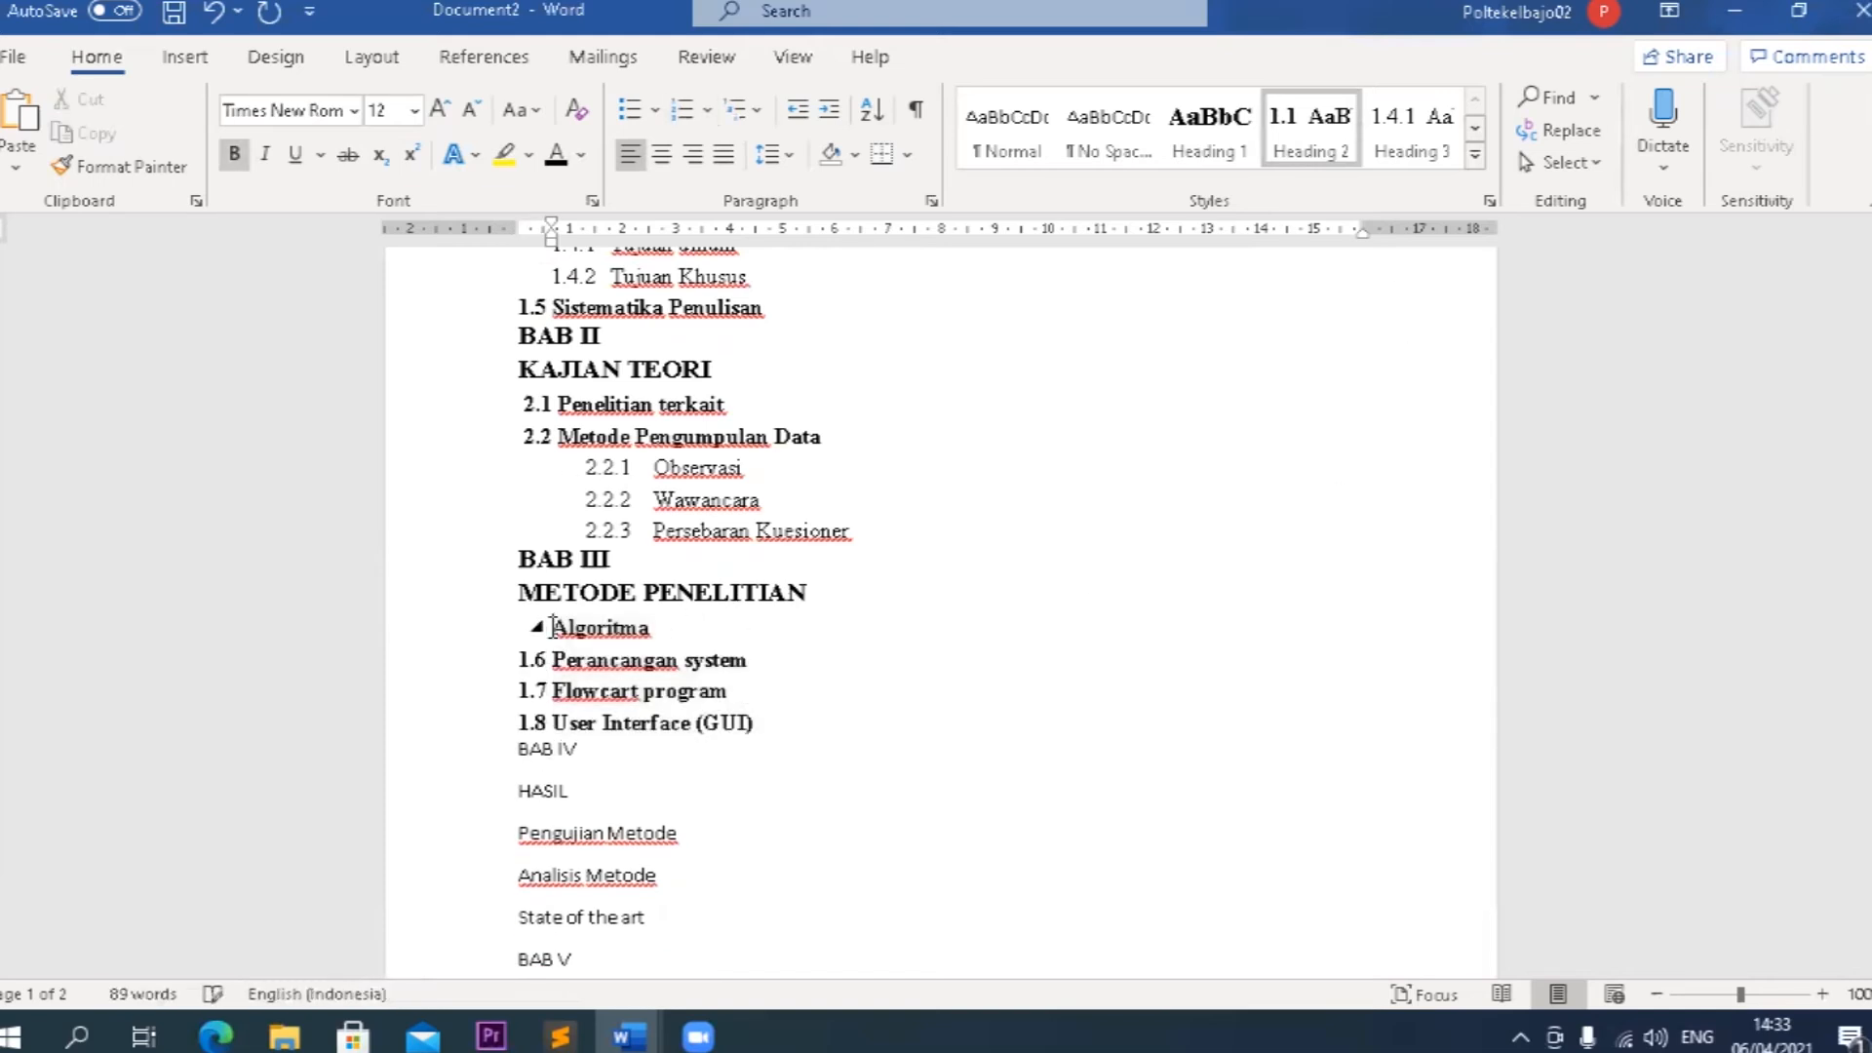
type("3.")
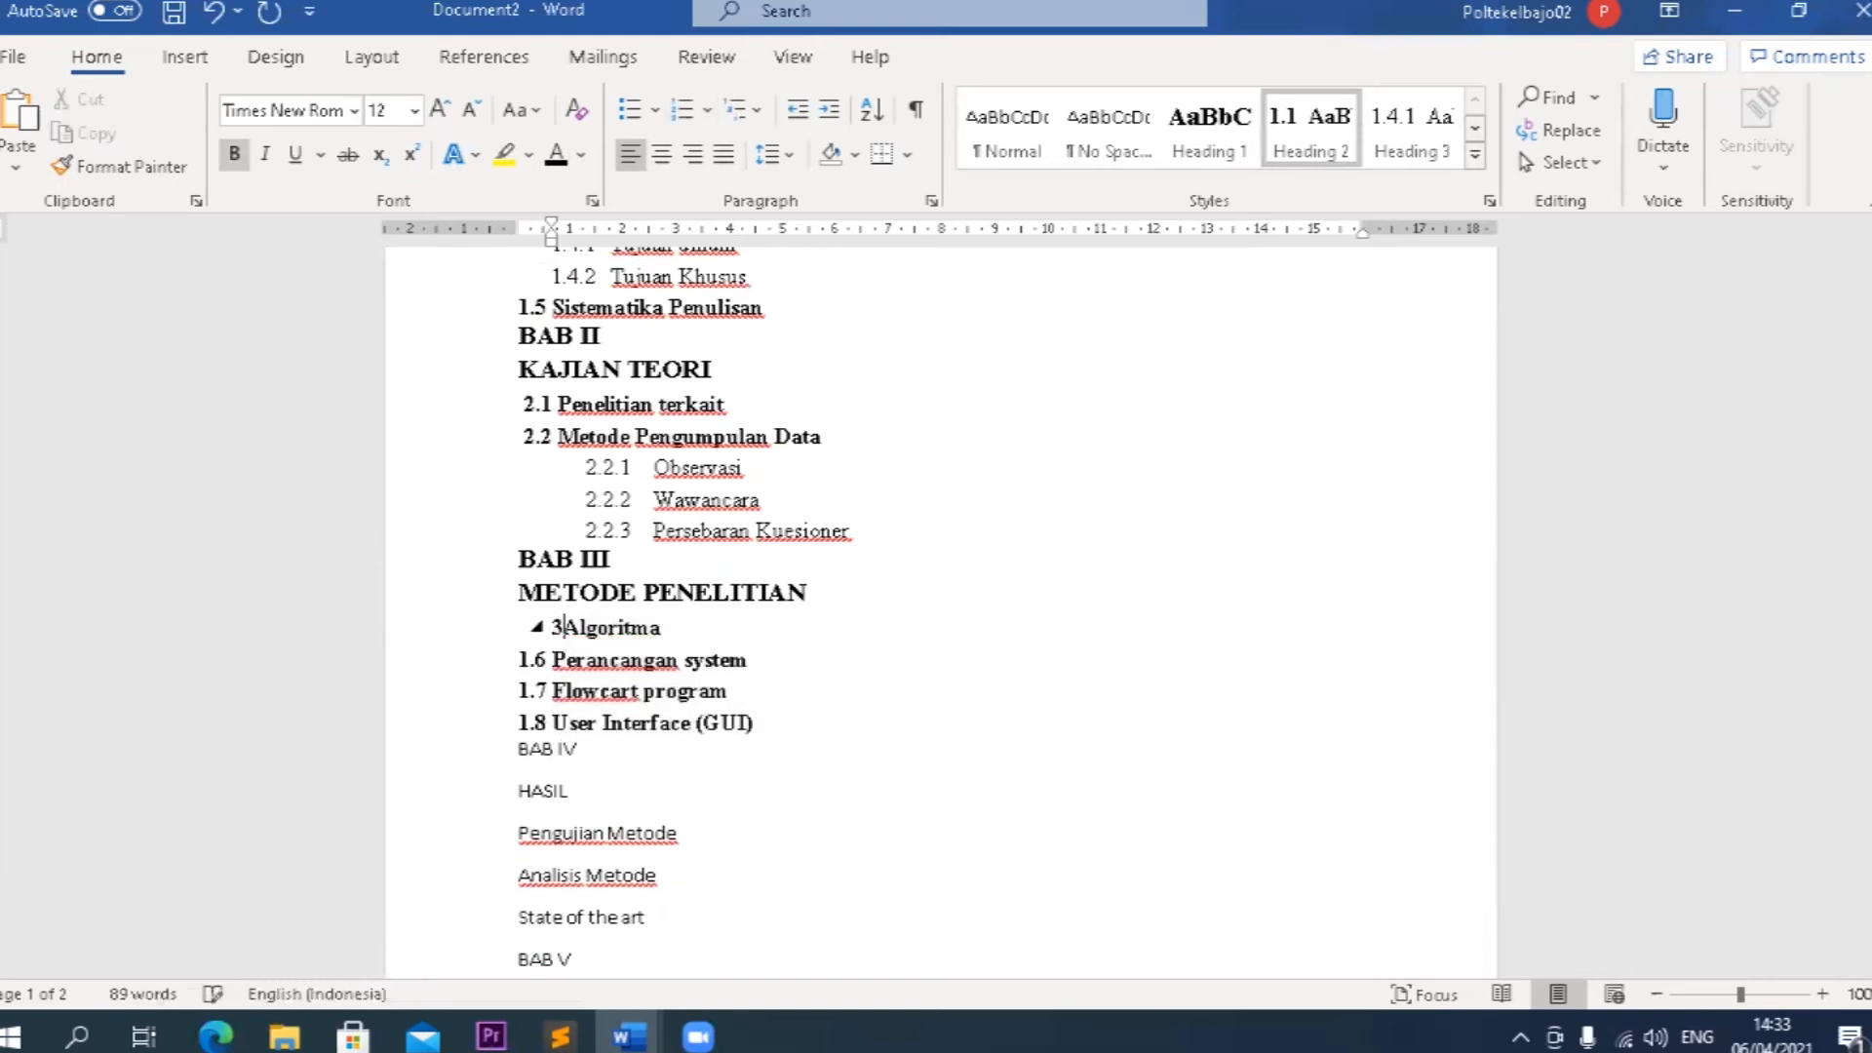
type("1")
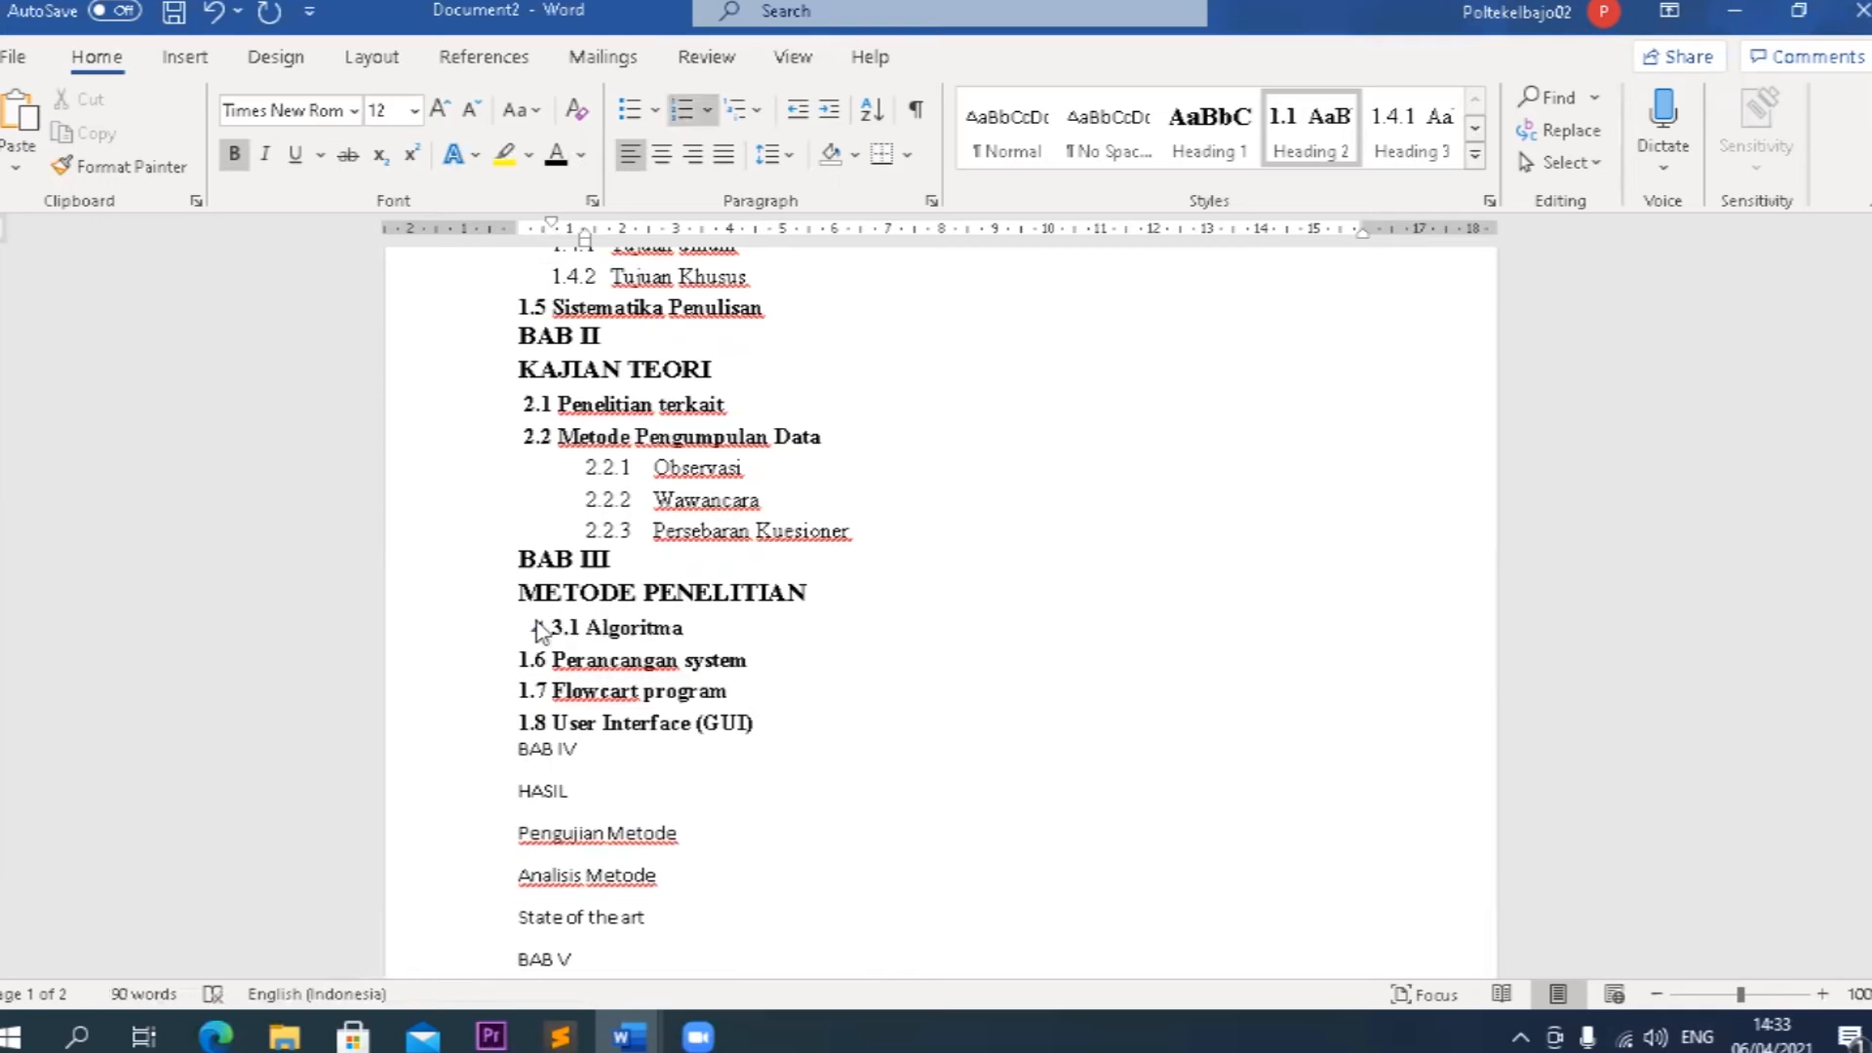
Copy Algoritma's formatting to Perancangan system, Flowcart program and User Interface (GUI) so they continue as 3.2, 3.3 and 3.4.
left_click(132, 167)
left_click(503, 659)
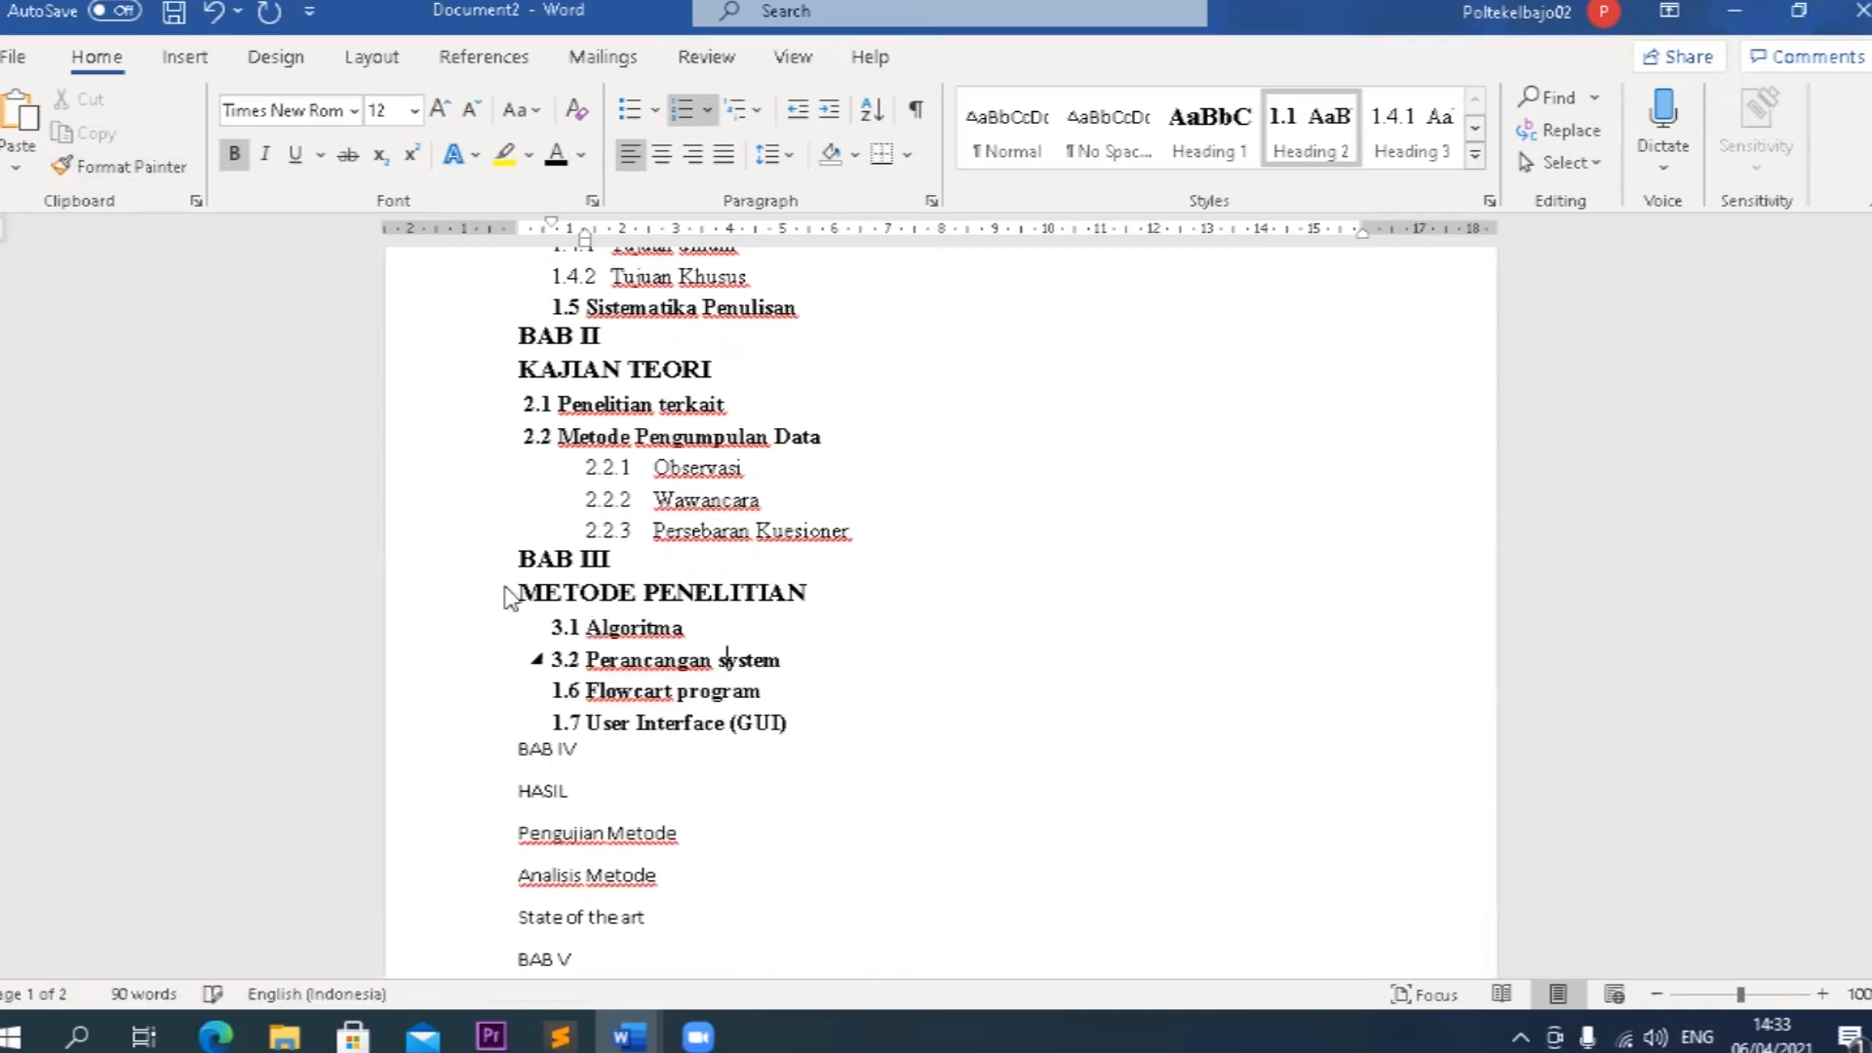
left_click(166, 174)
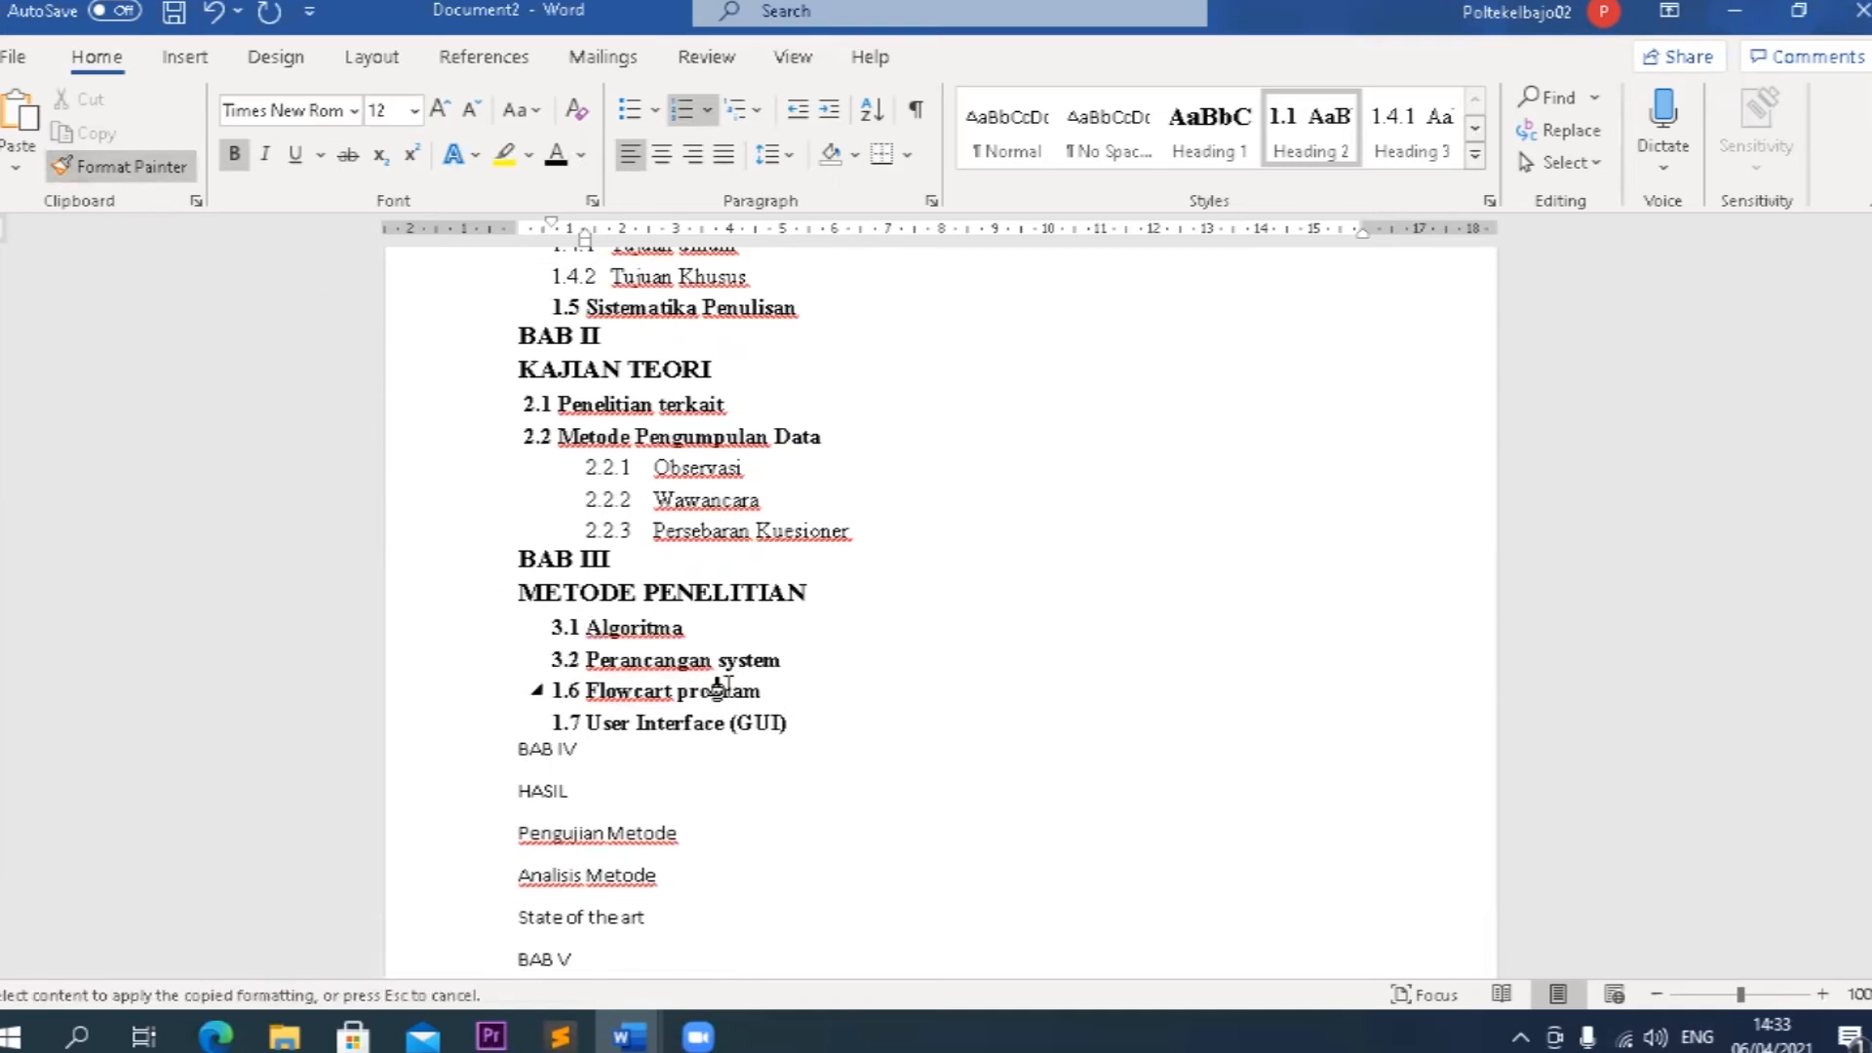
left_click(721, 690)
left_click(132, 167)
left_click(636, 723)
Move headings 3.1 to 3.4 close to the left margin, with their text indented to about 1 cm.
left_click_drag(822, 733, 587, 628)
left_click_drag(585, 239, 556, 243)
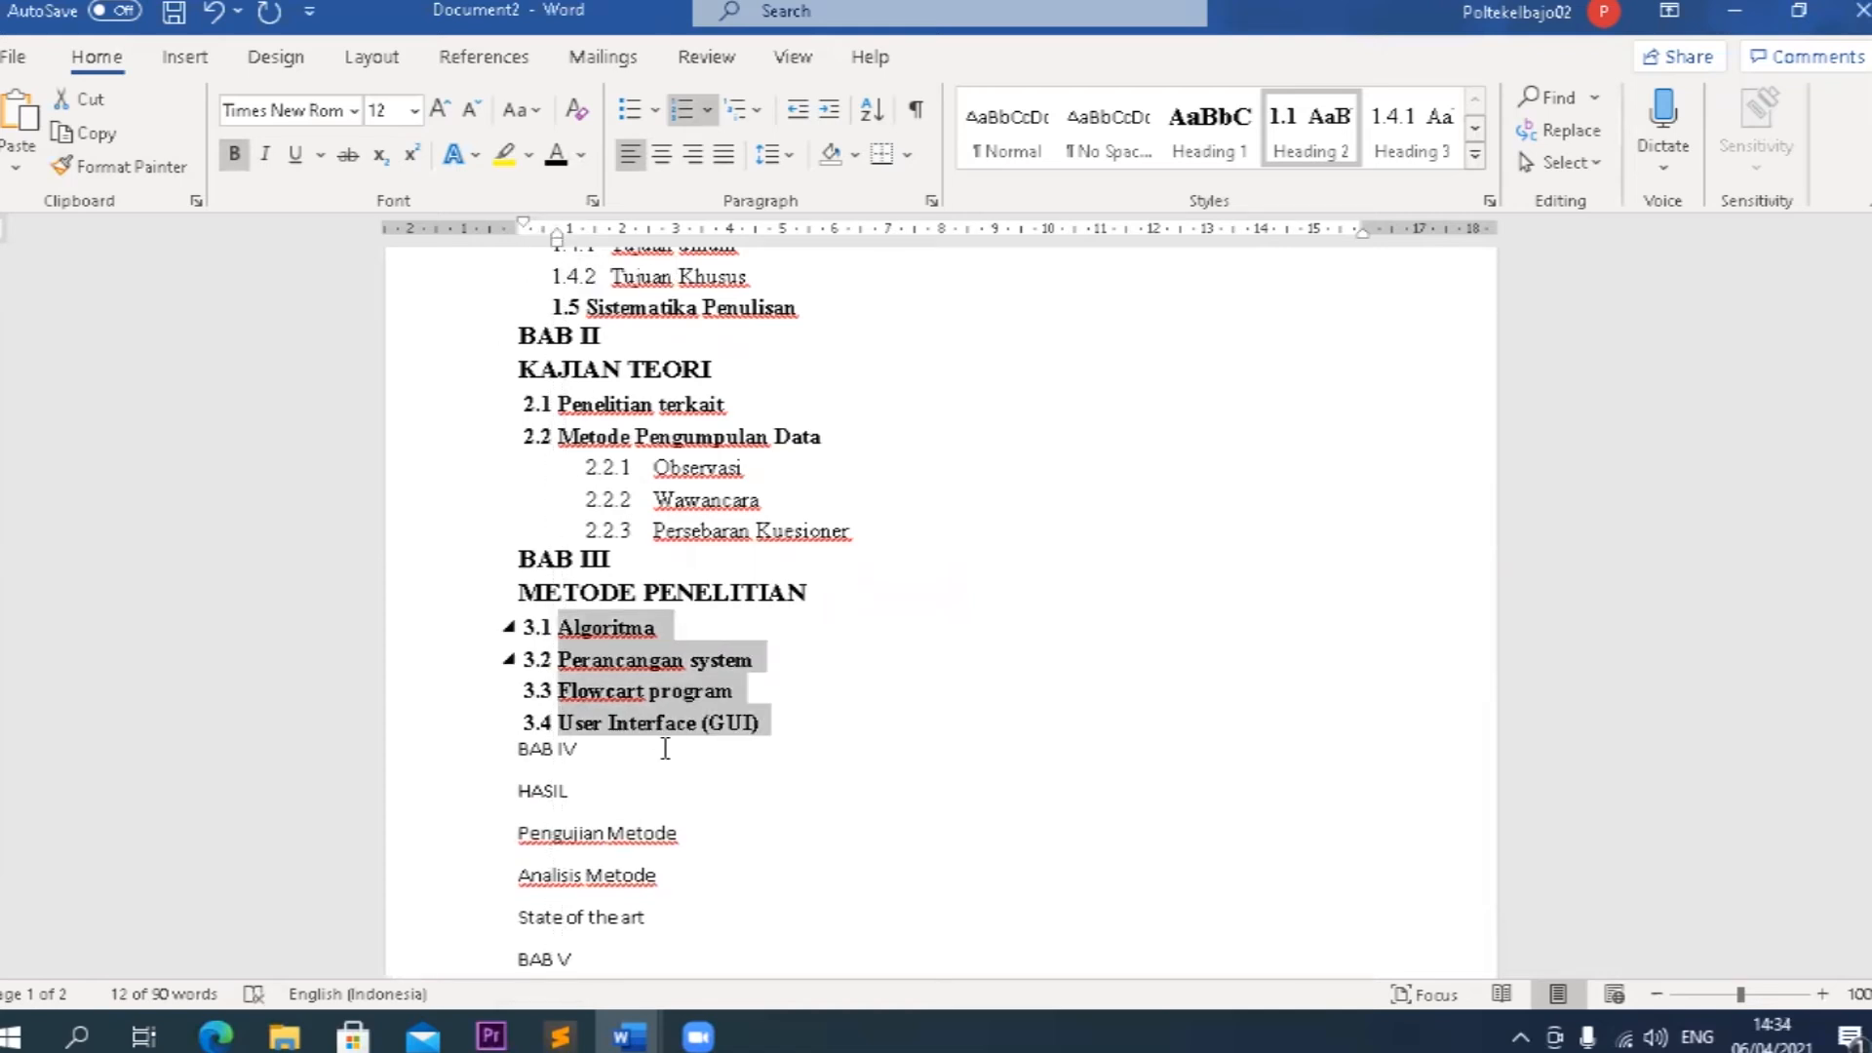
left_click_drag(555, 238, 570, 242)
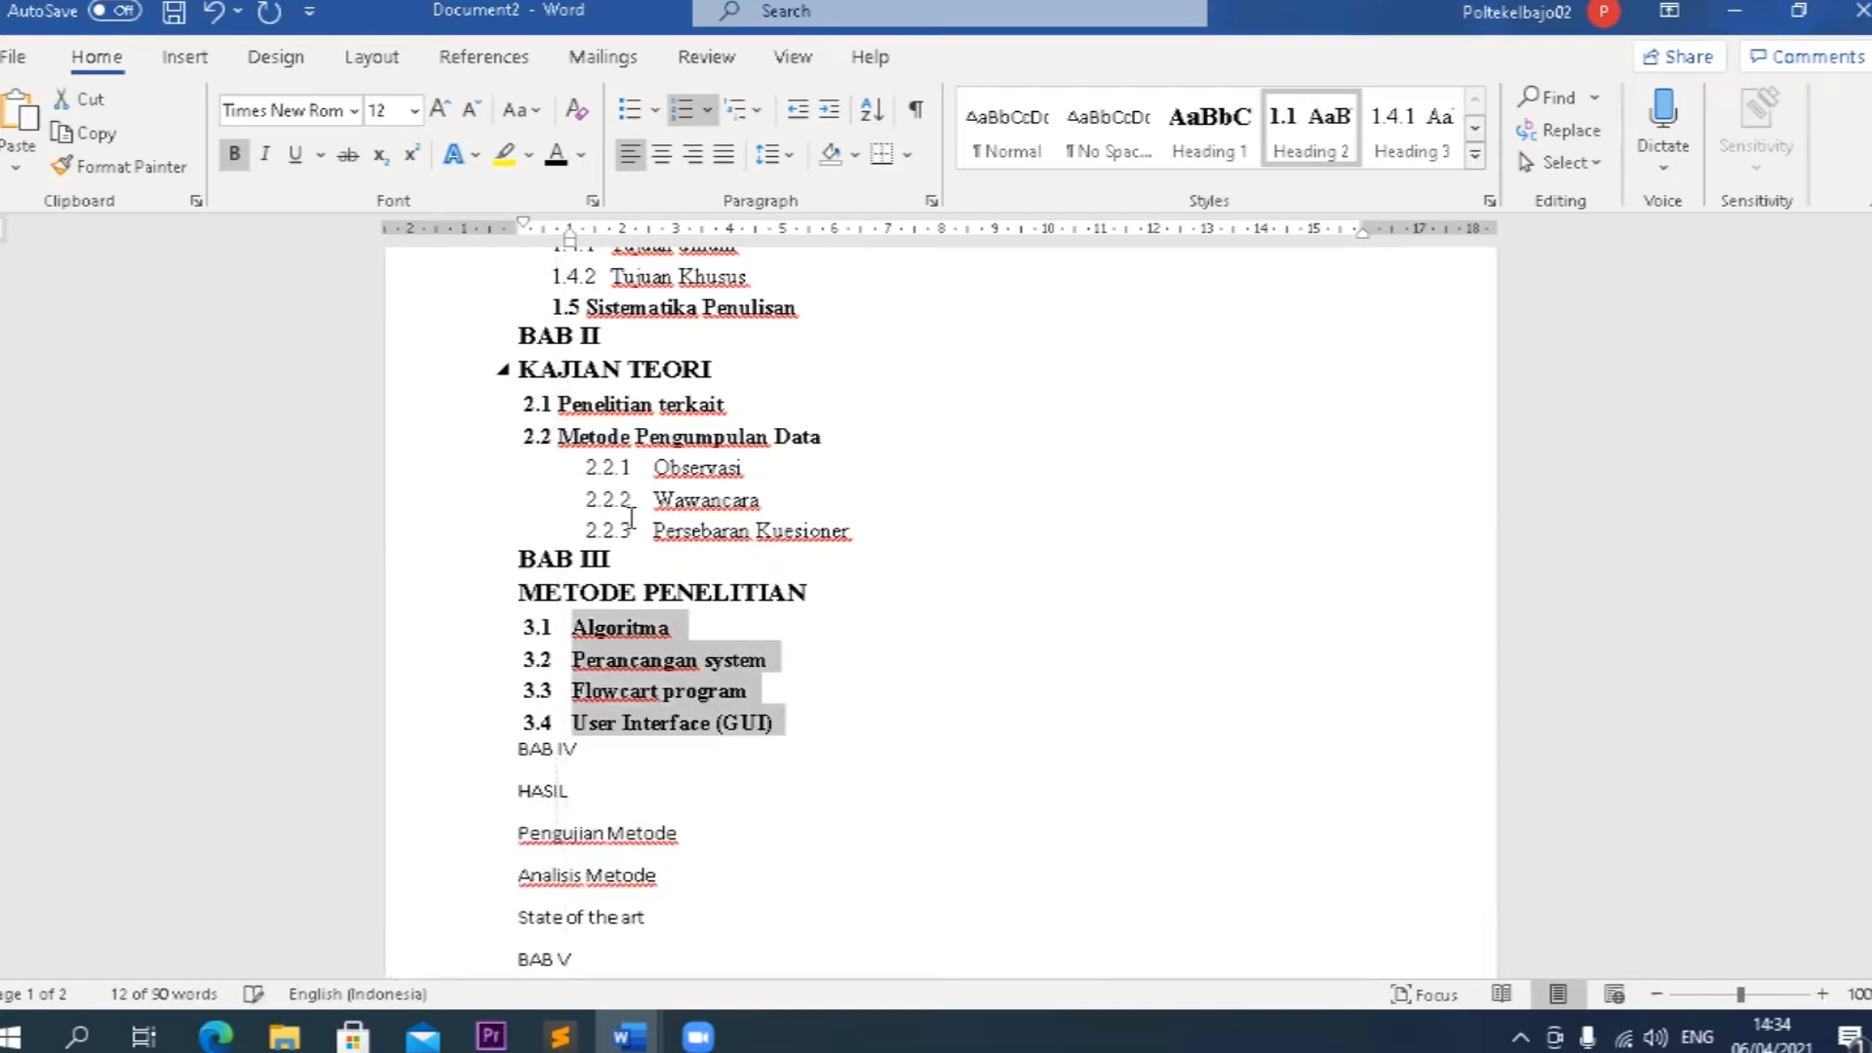
Apply the Heading 1 style to BAB IV and HASIL.
scroll(592, 683, "down", 1)
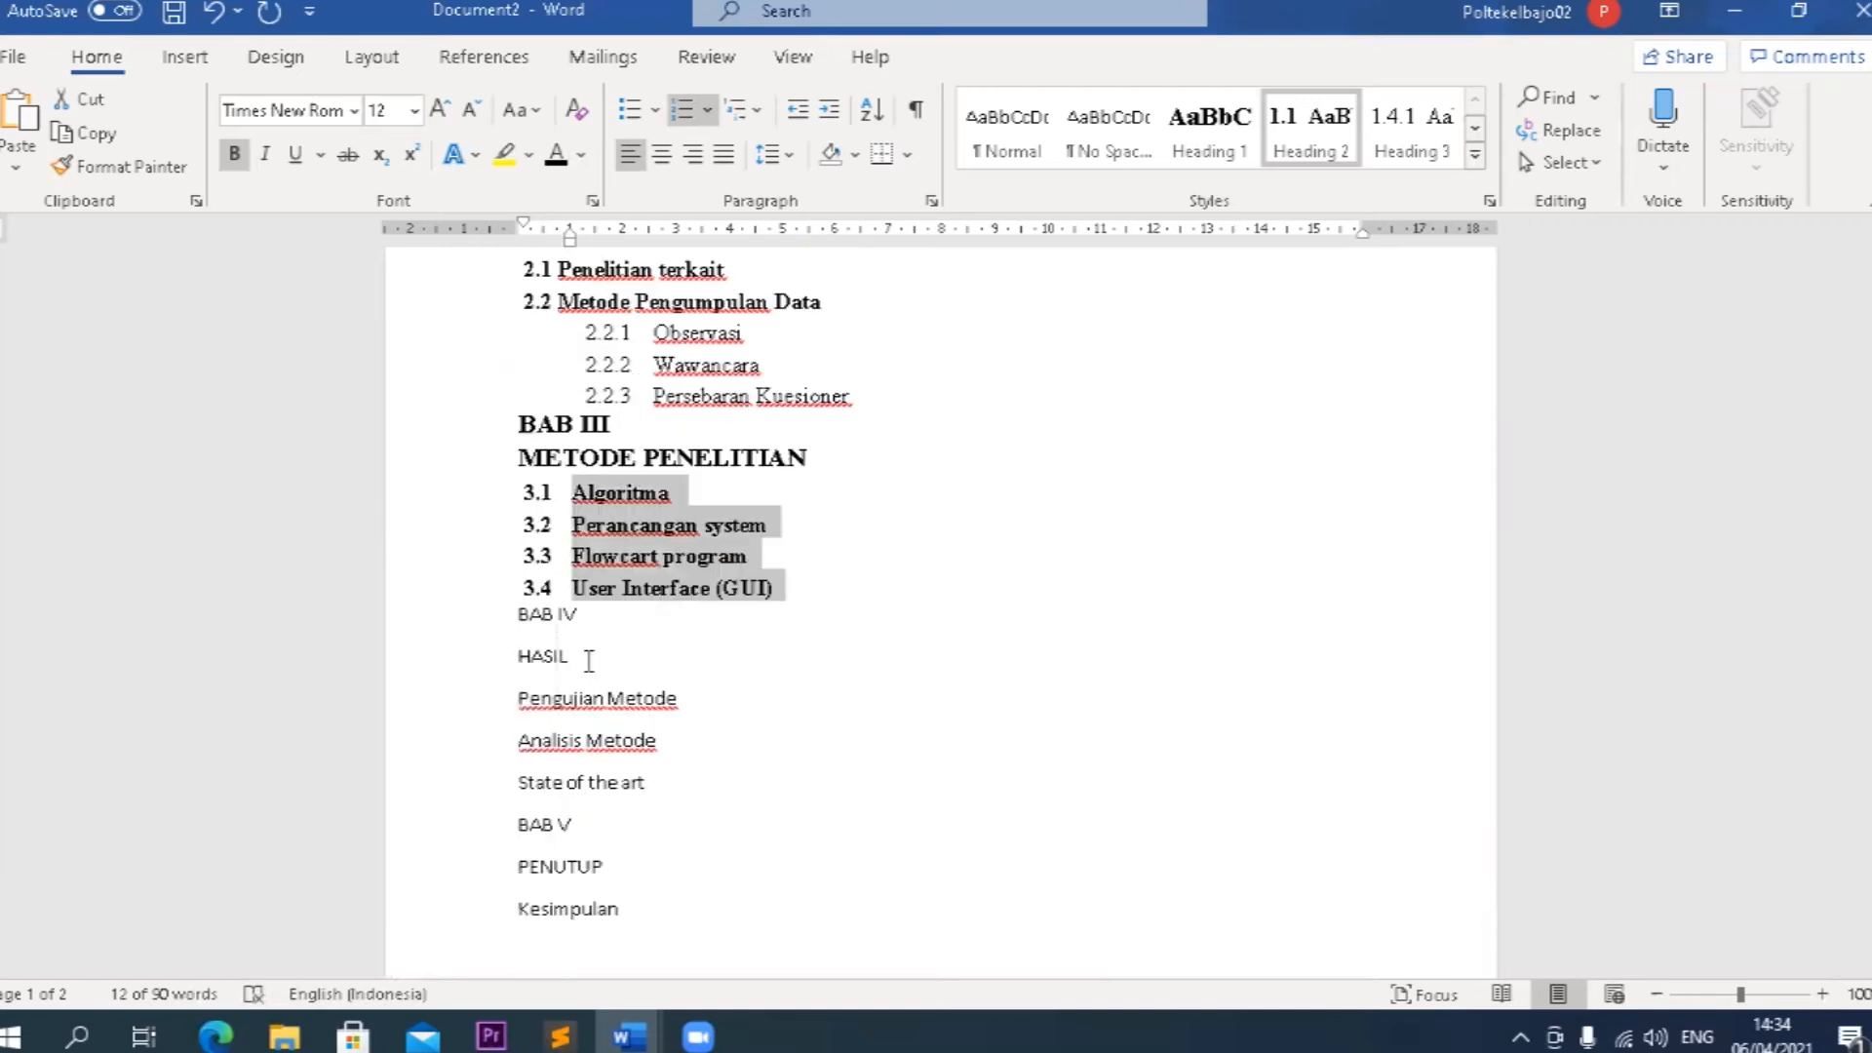
left_click_drag(575, 656, 512, 624)
left_click(1209, 137)
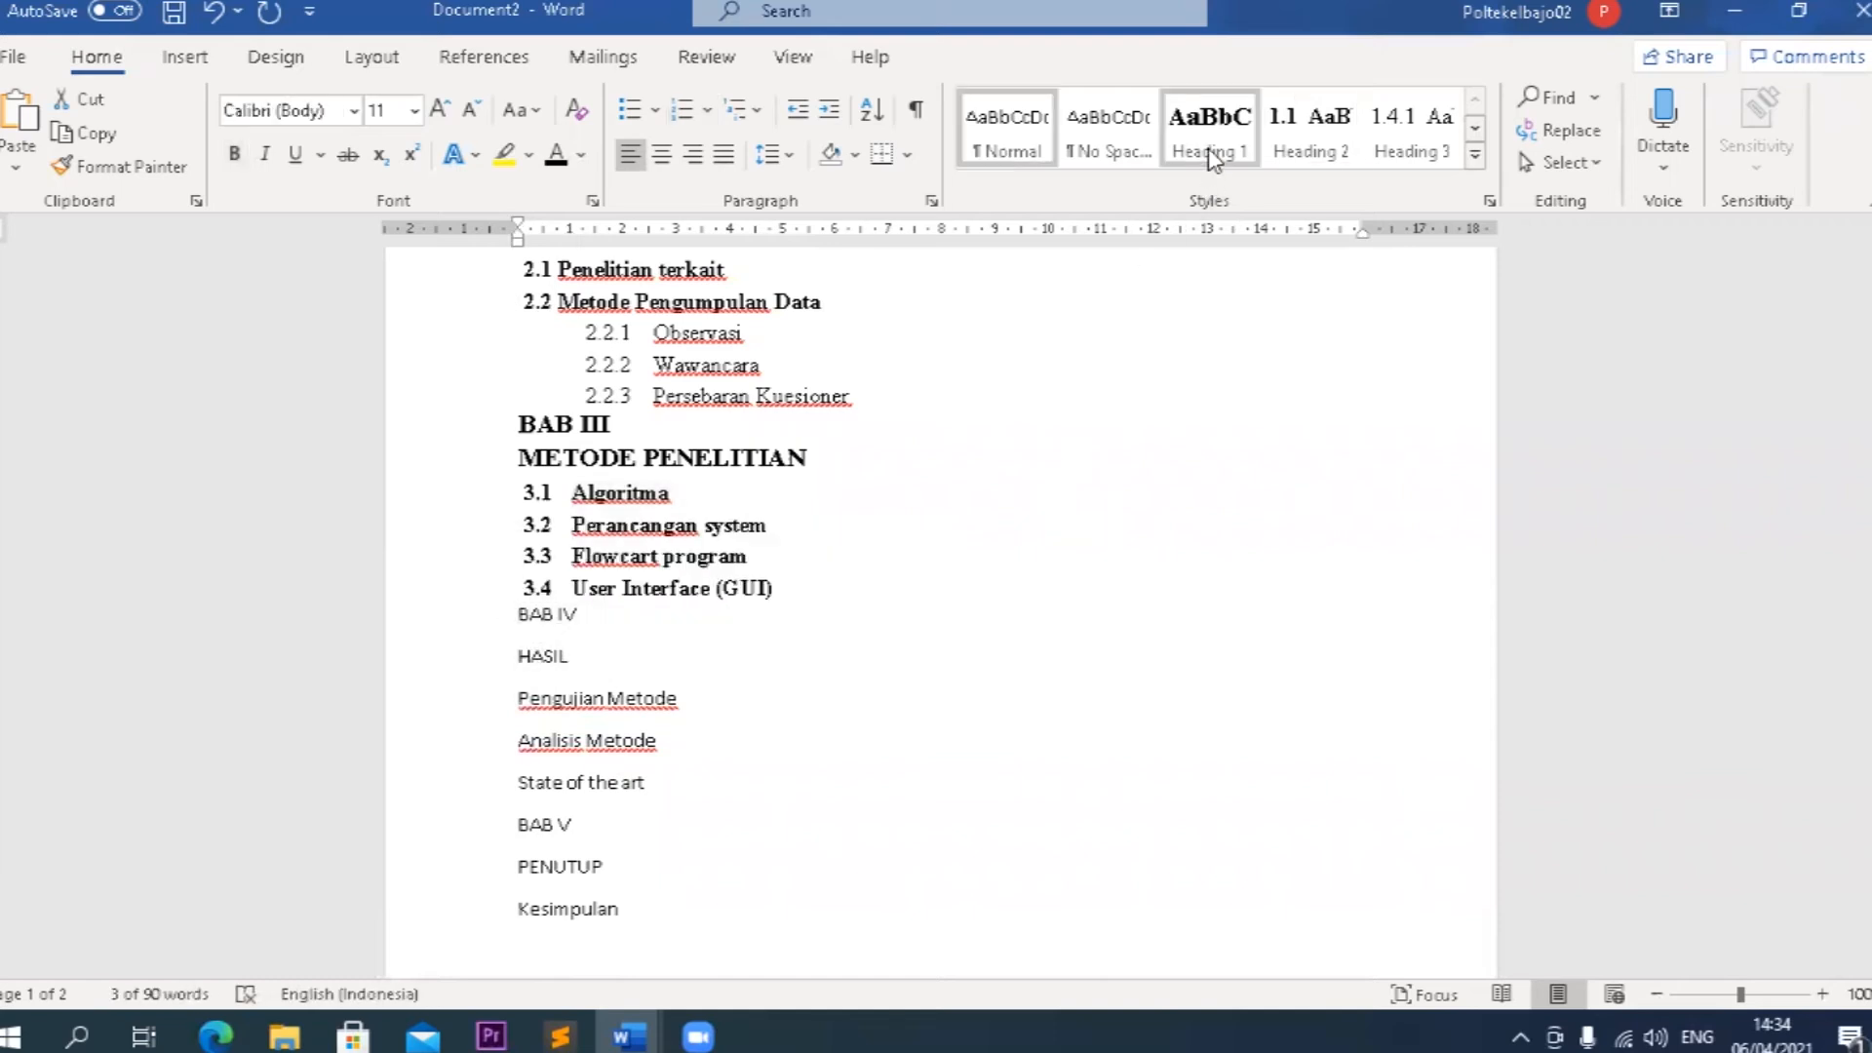
Apply the Heading 2 style to Pengujian Metode and Analisis Metode, and remove the automatic number from Pengujian Metode.
left_click_drag(515, 678, 643, 726)
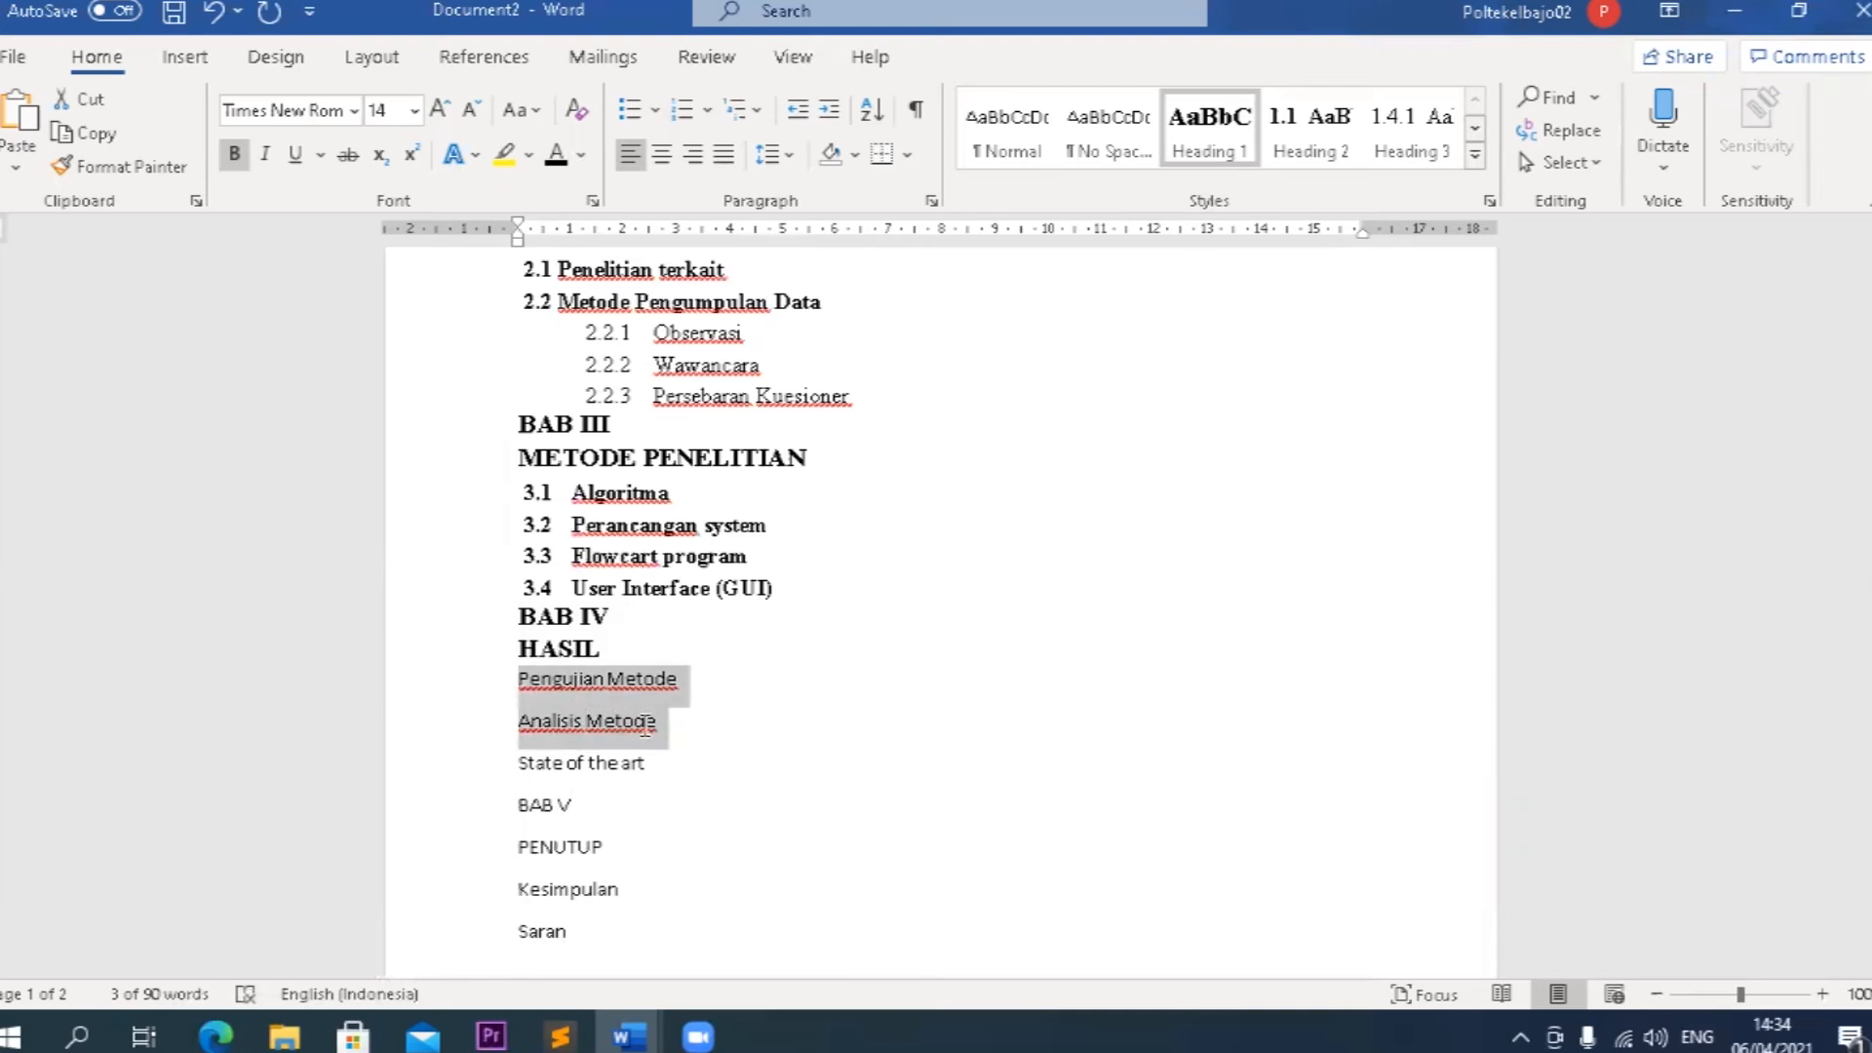
left_click(1311, 146)
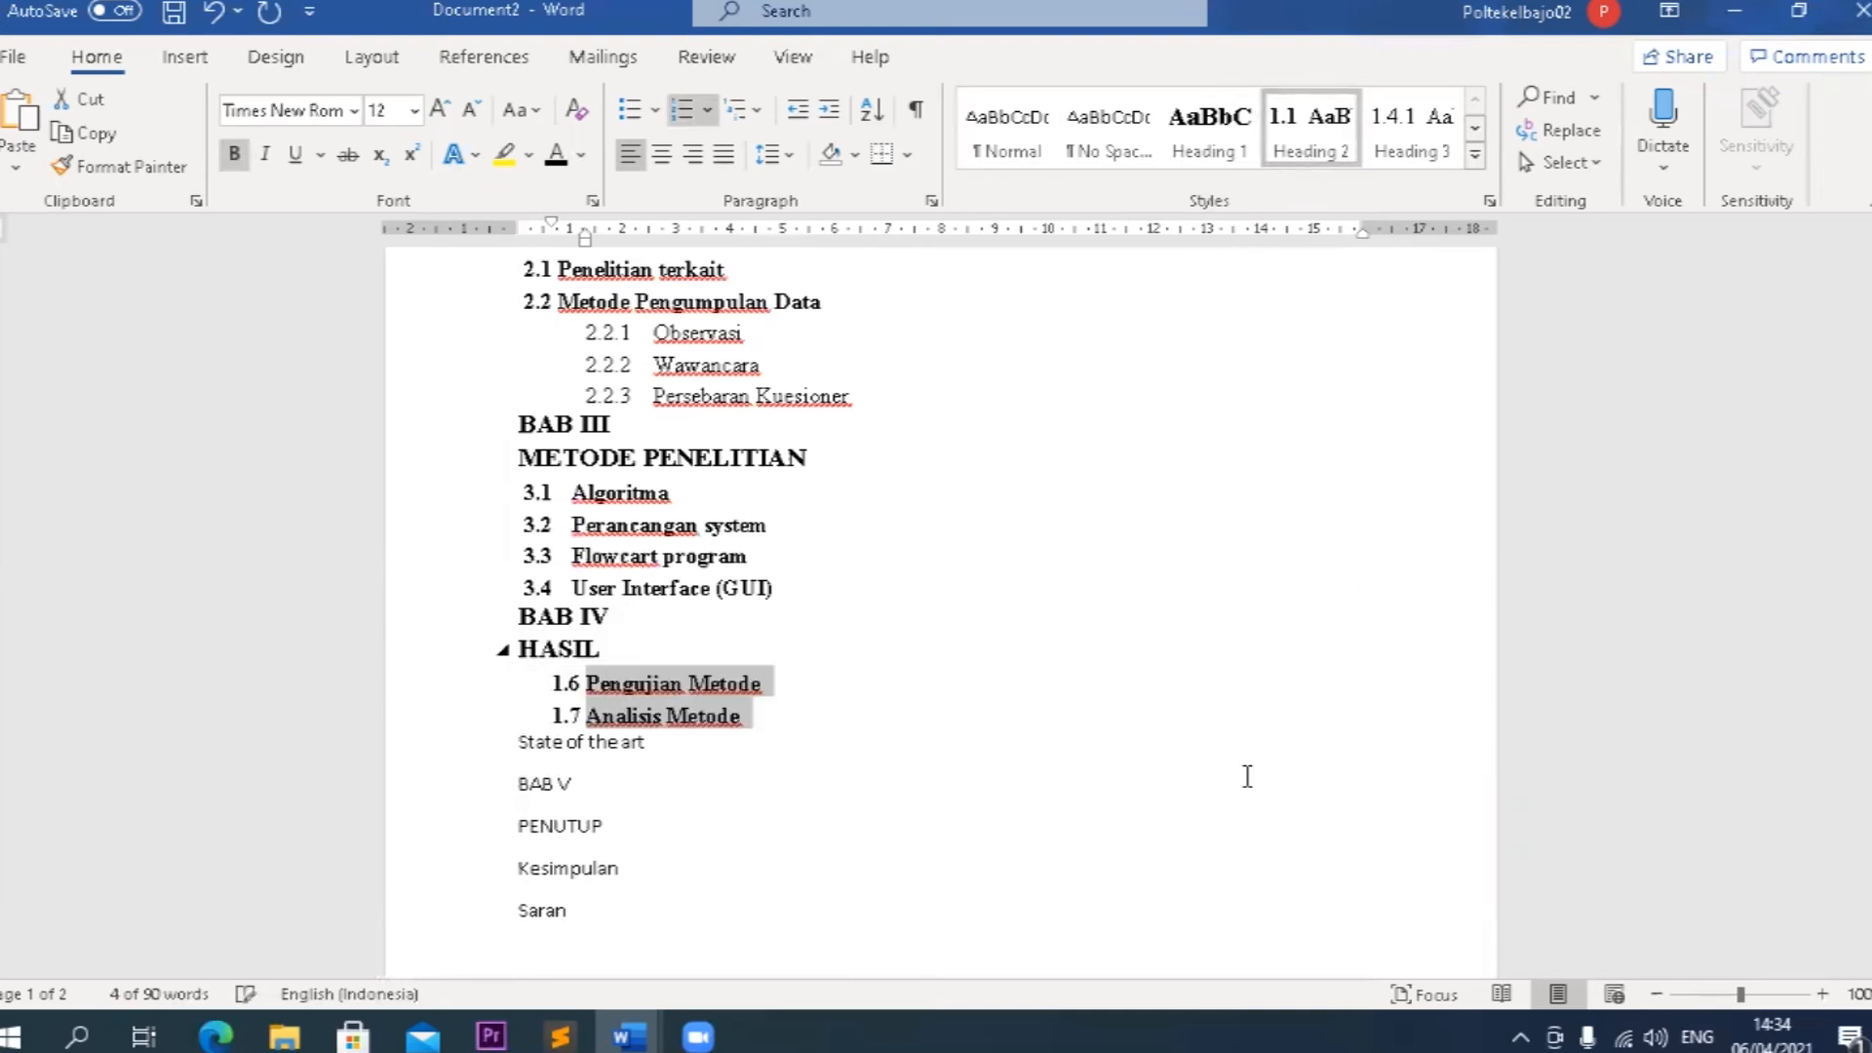
left_click(586, 684)
key("BackSpace")
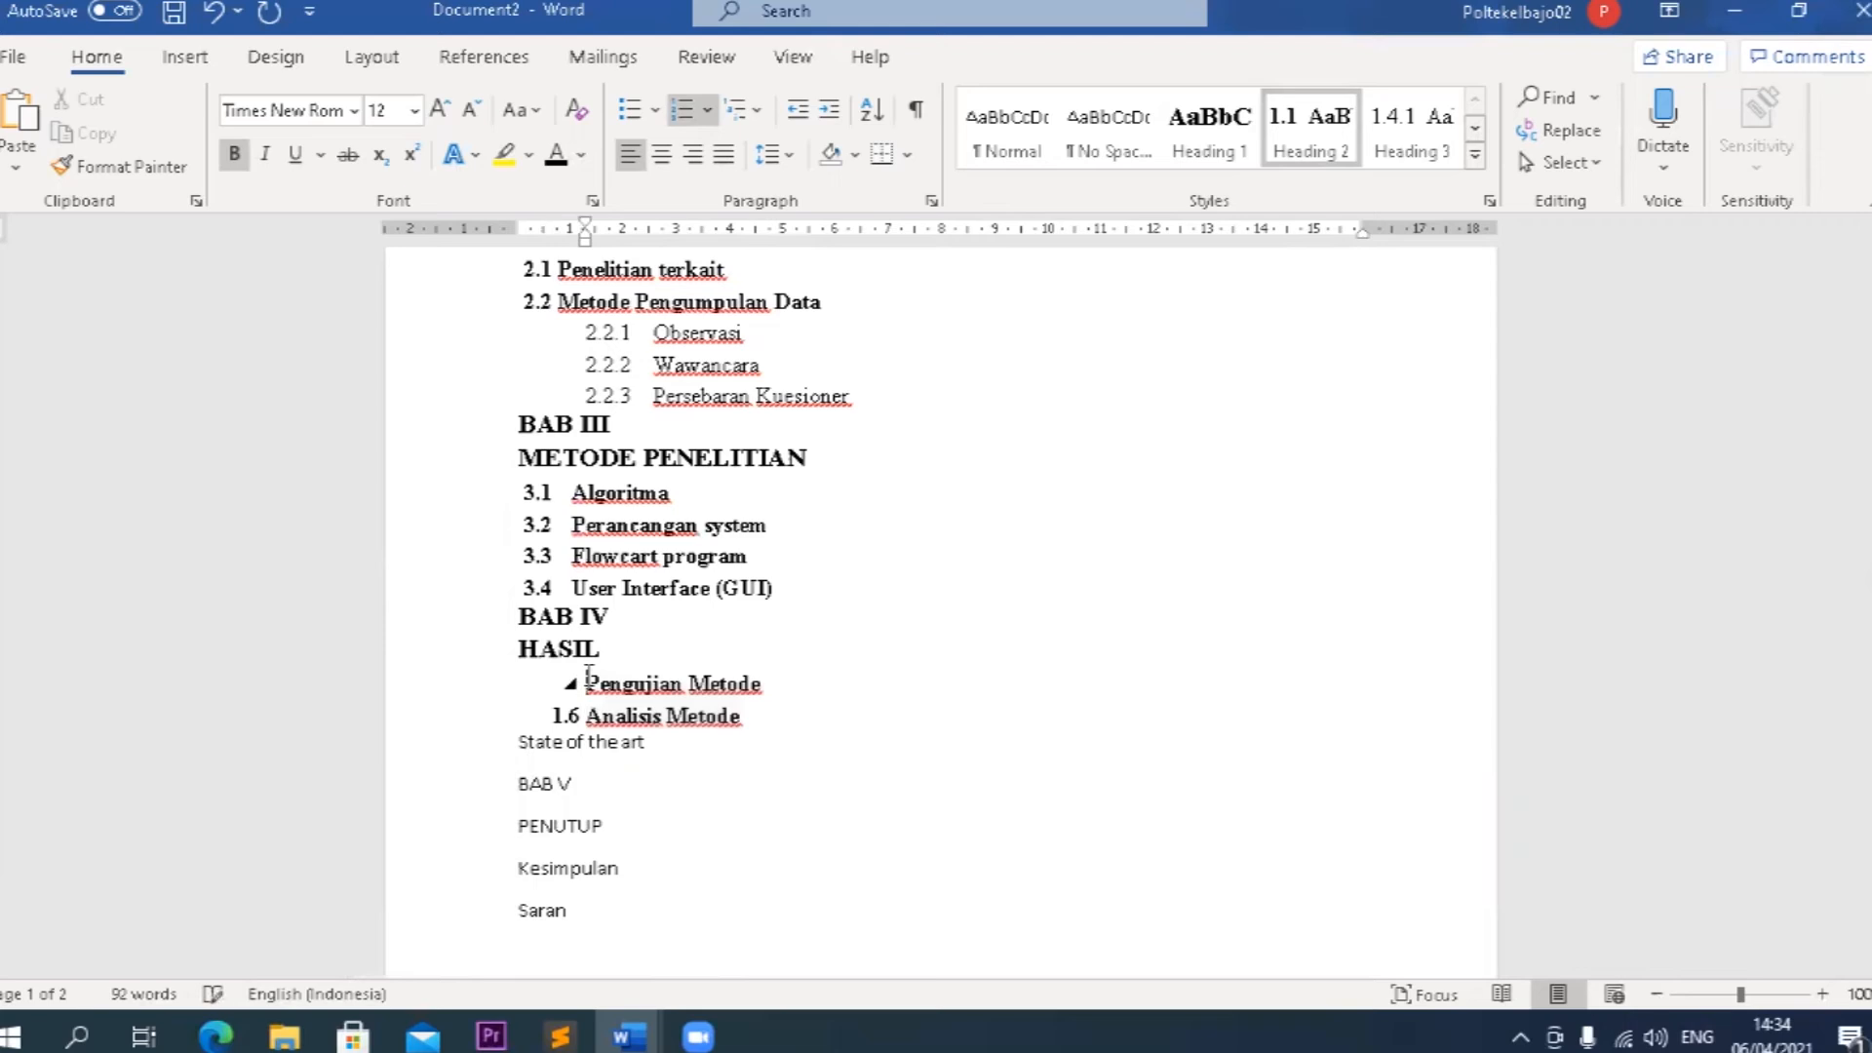
type("5.1")
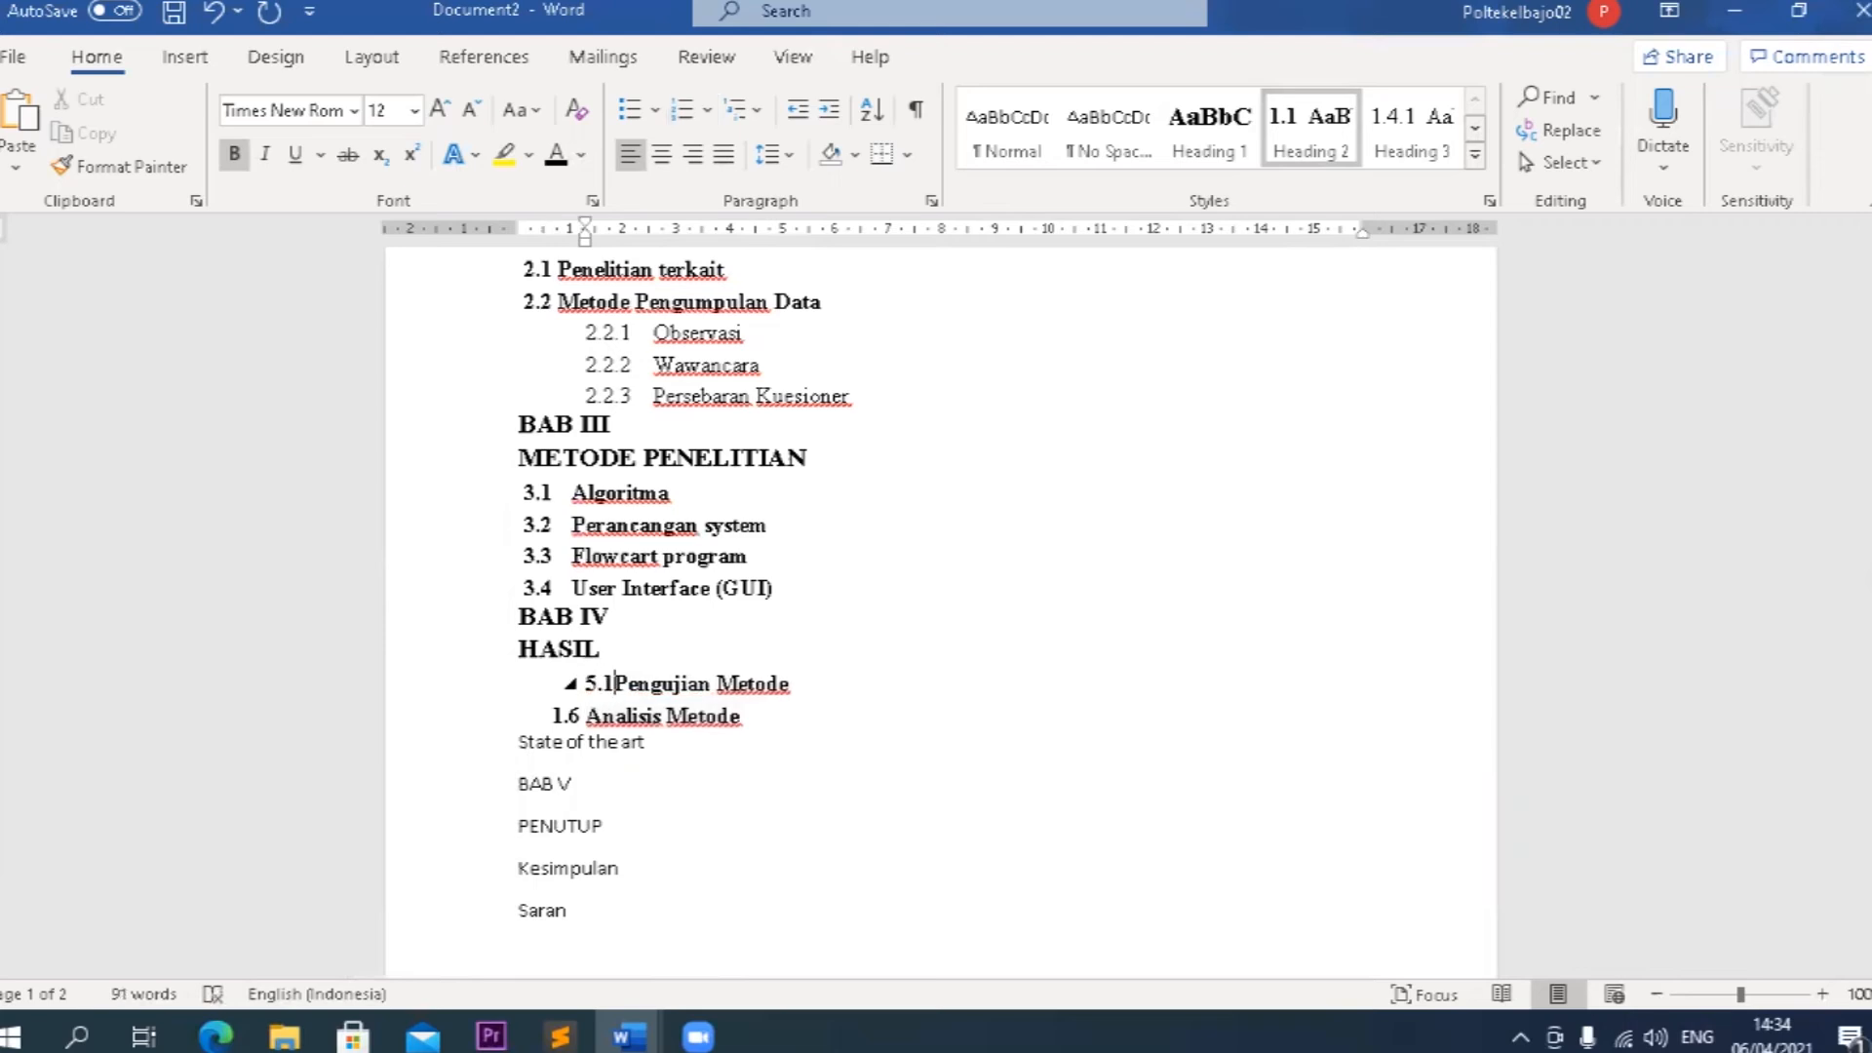
key("BackSpace")
key("BackSpace")
key("BackSpace")
Number Pengujian Metode as 4.1 and copy its formatting to Analisis Metode so it continues as 4.2.
type("4.1")
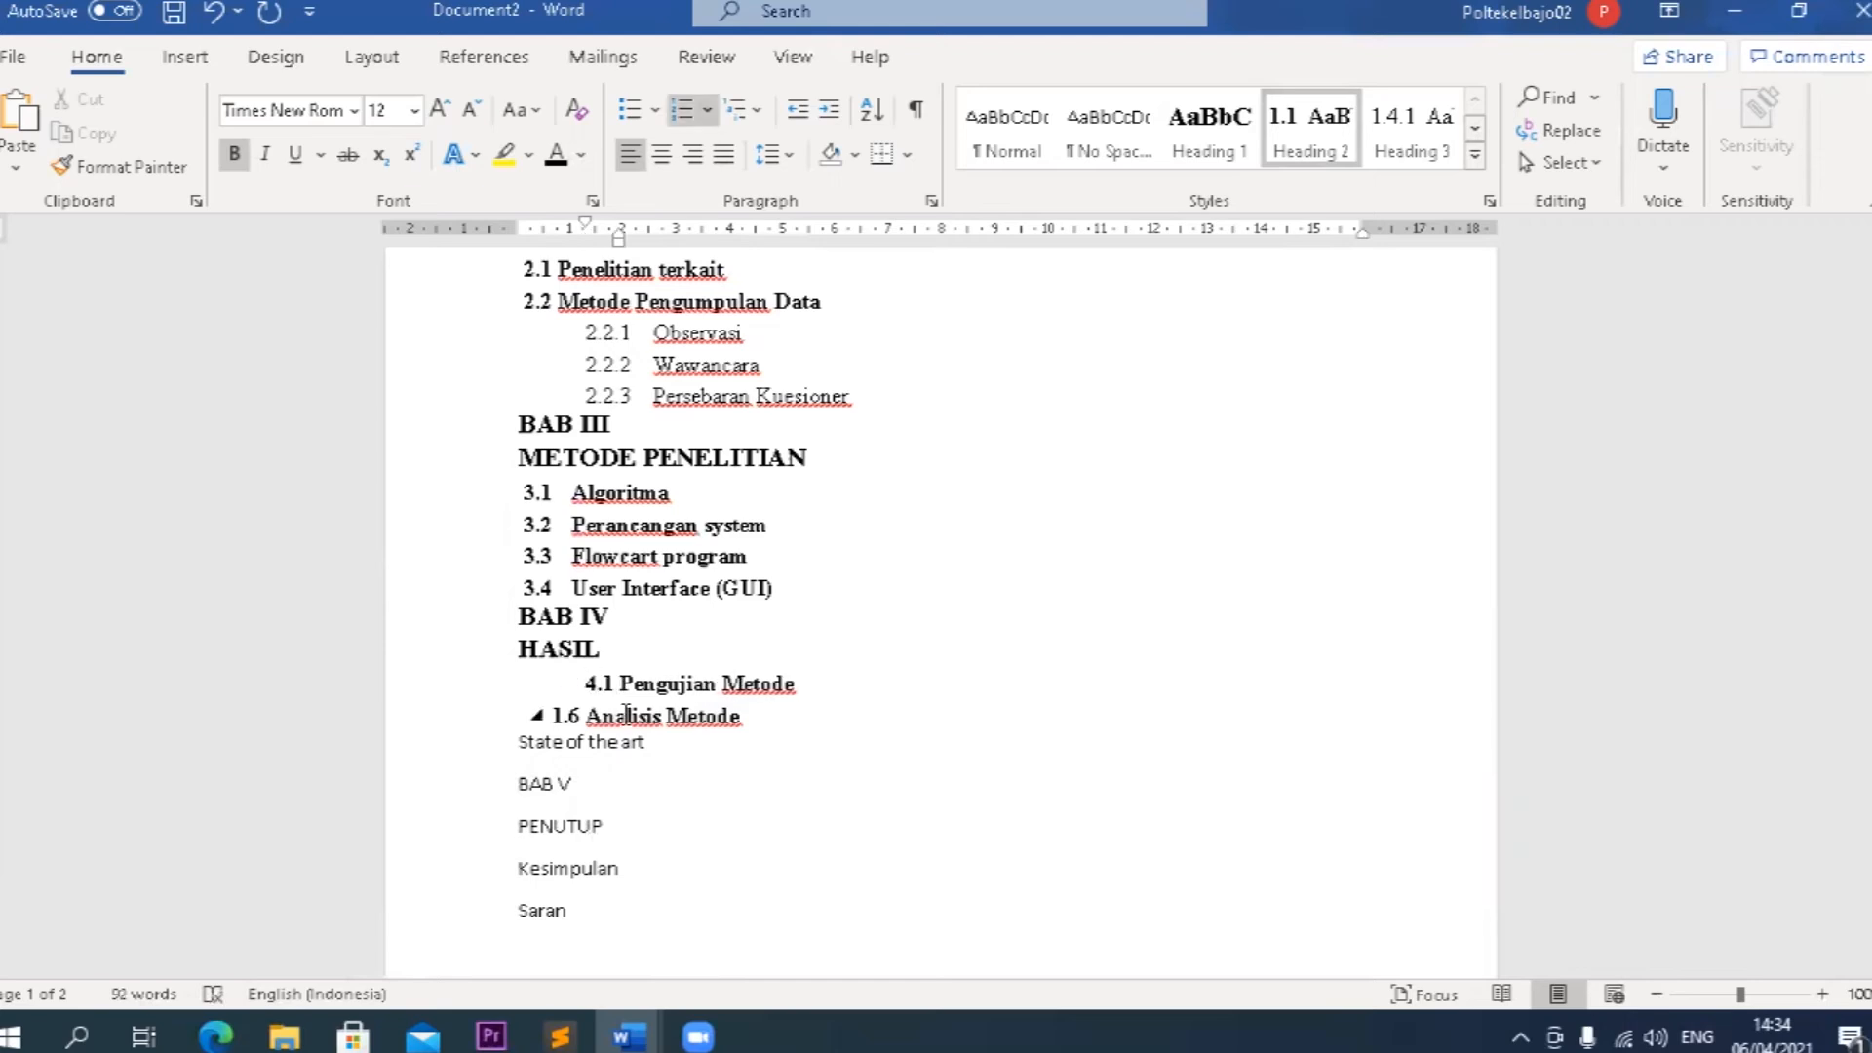
left_click(119, 166)
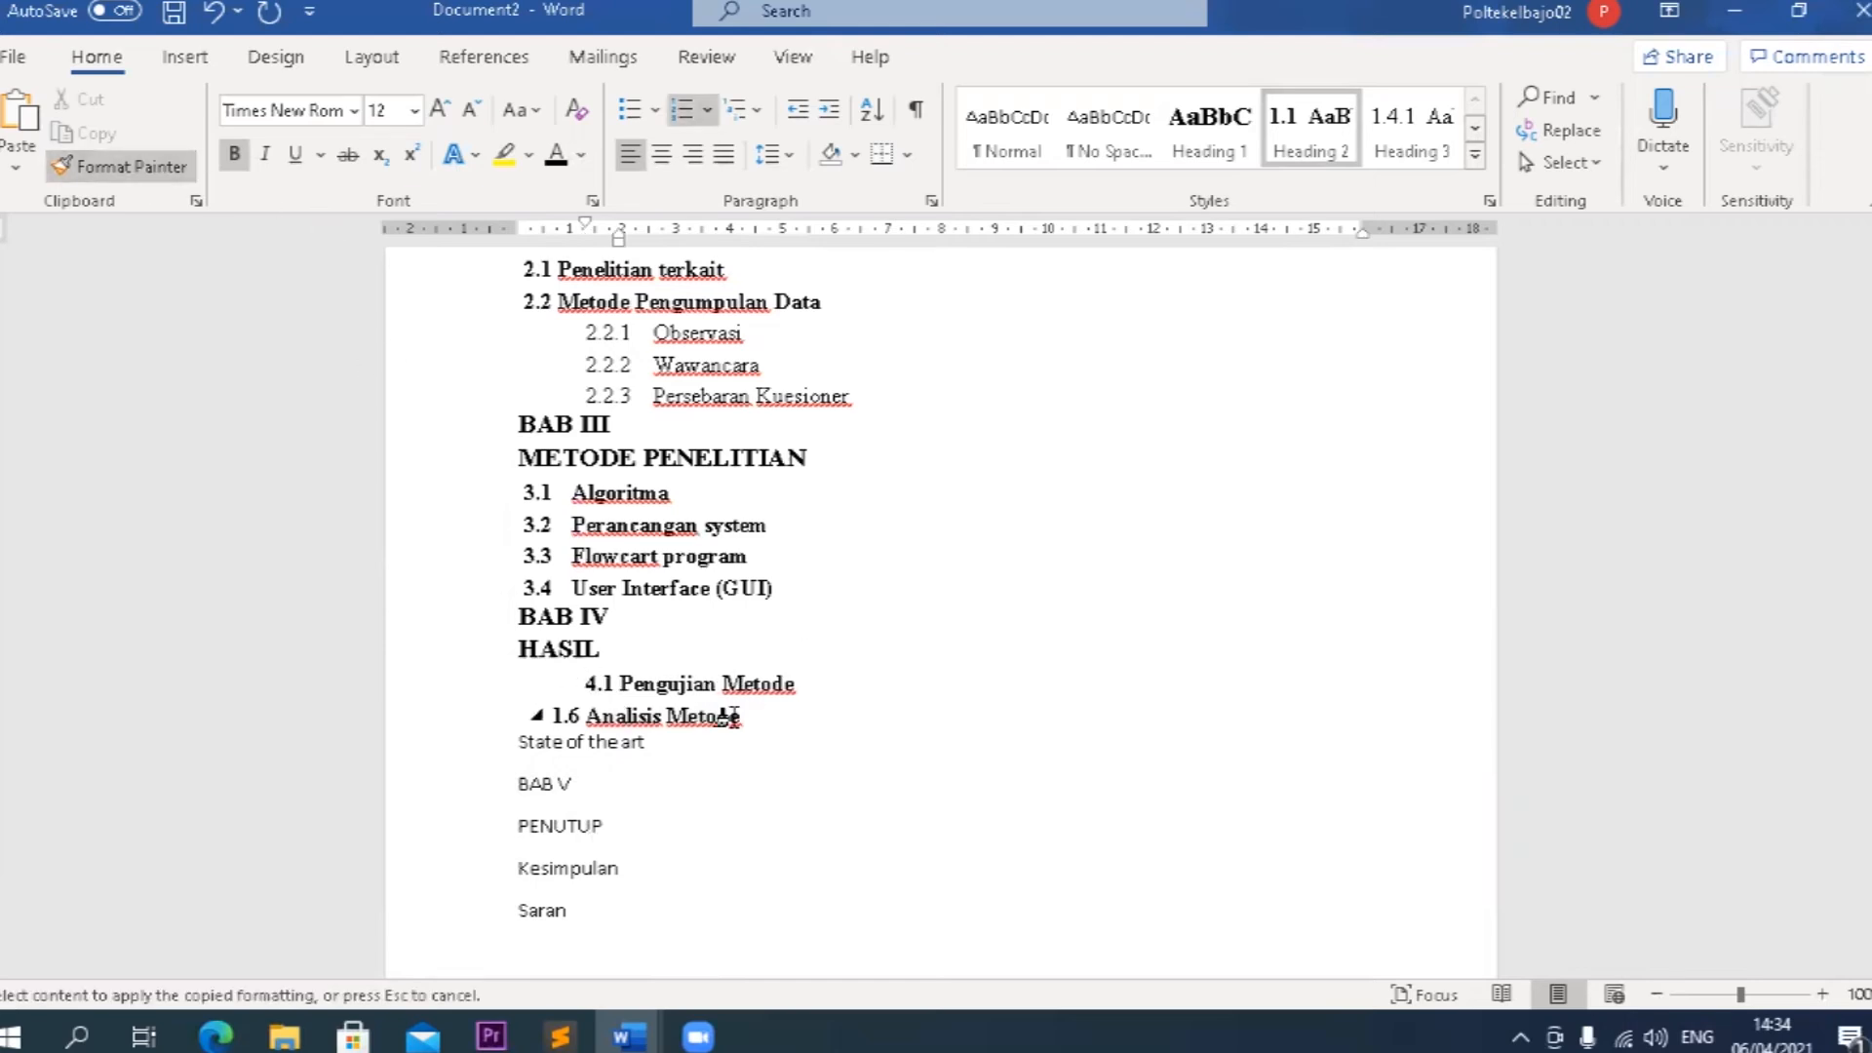
left_click(765, 715)
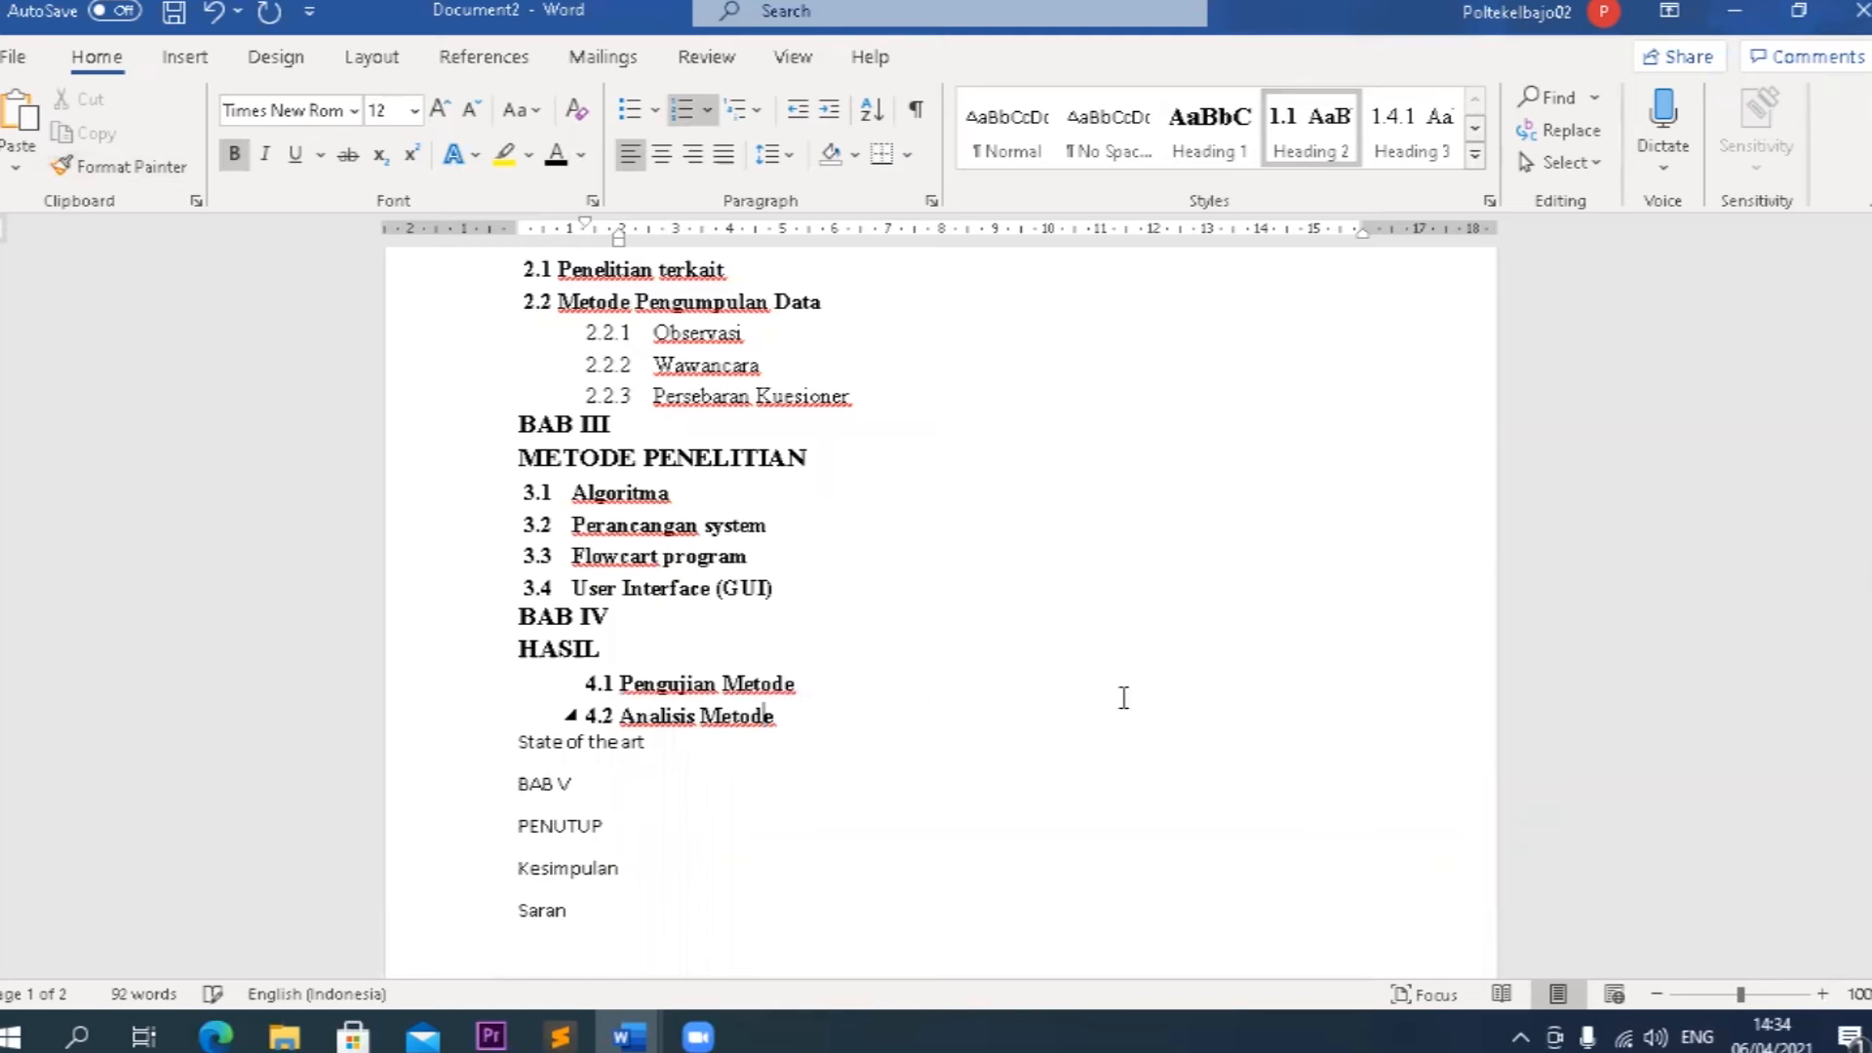
Apply the Heading 2 style to State of the art and replace its automatic number with 4.3.
left_click(522, 743)
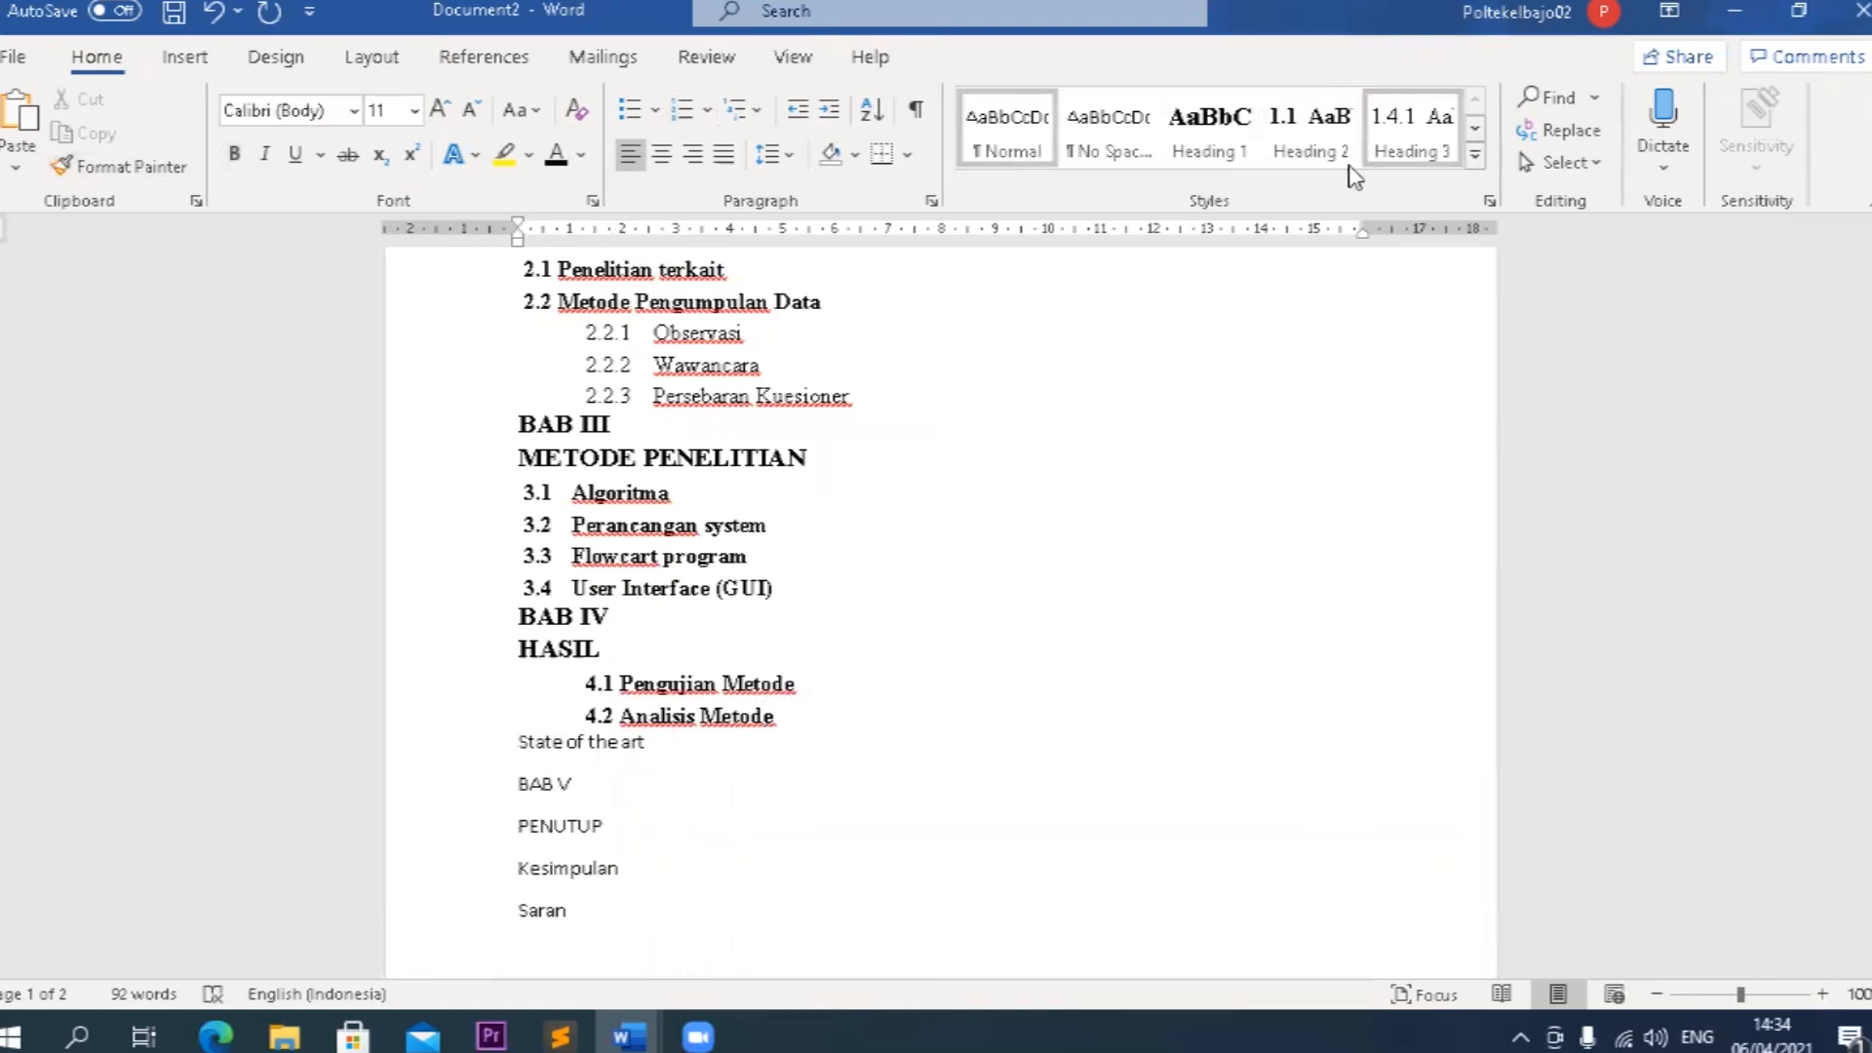
left_click(1300, 164)
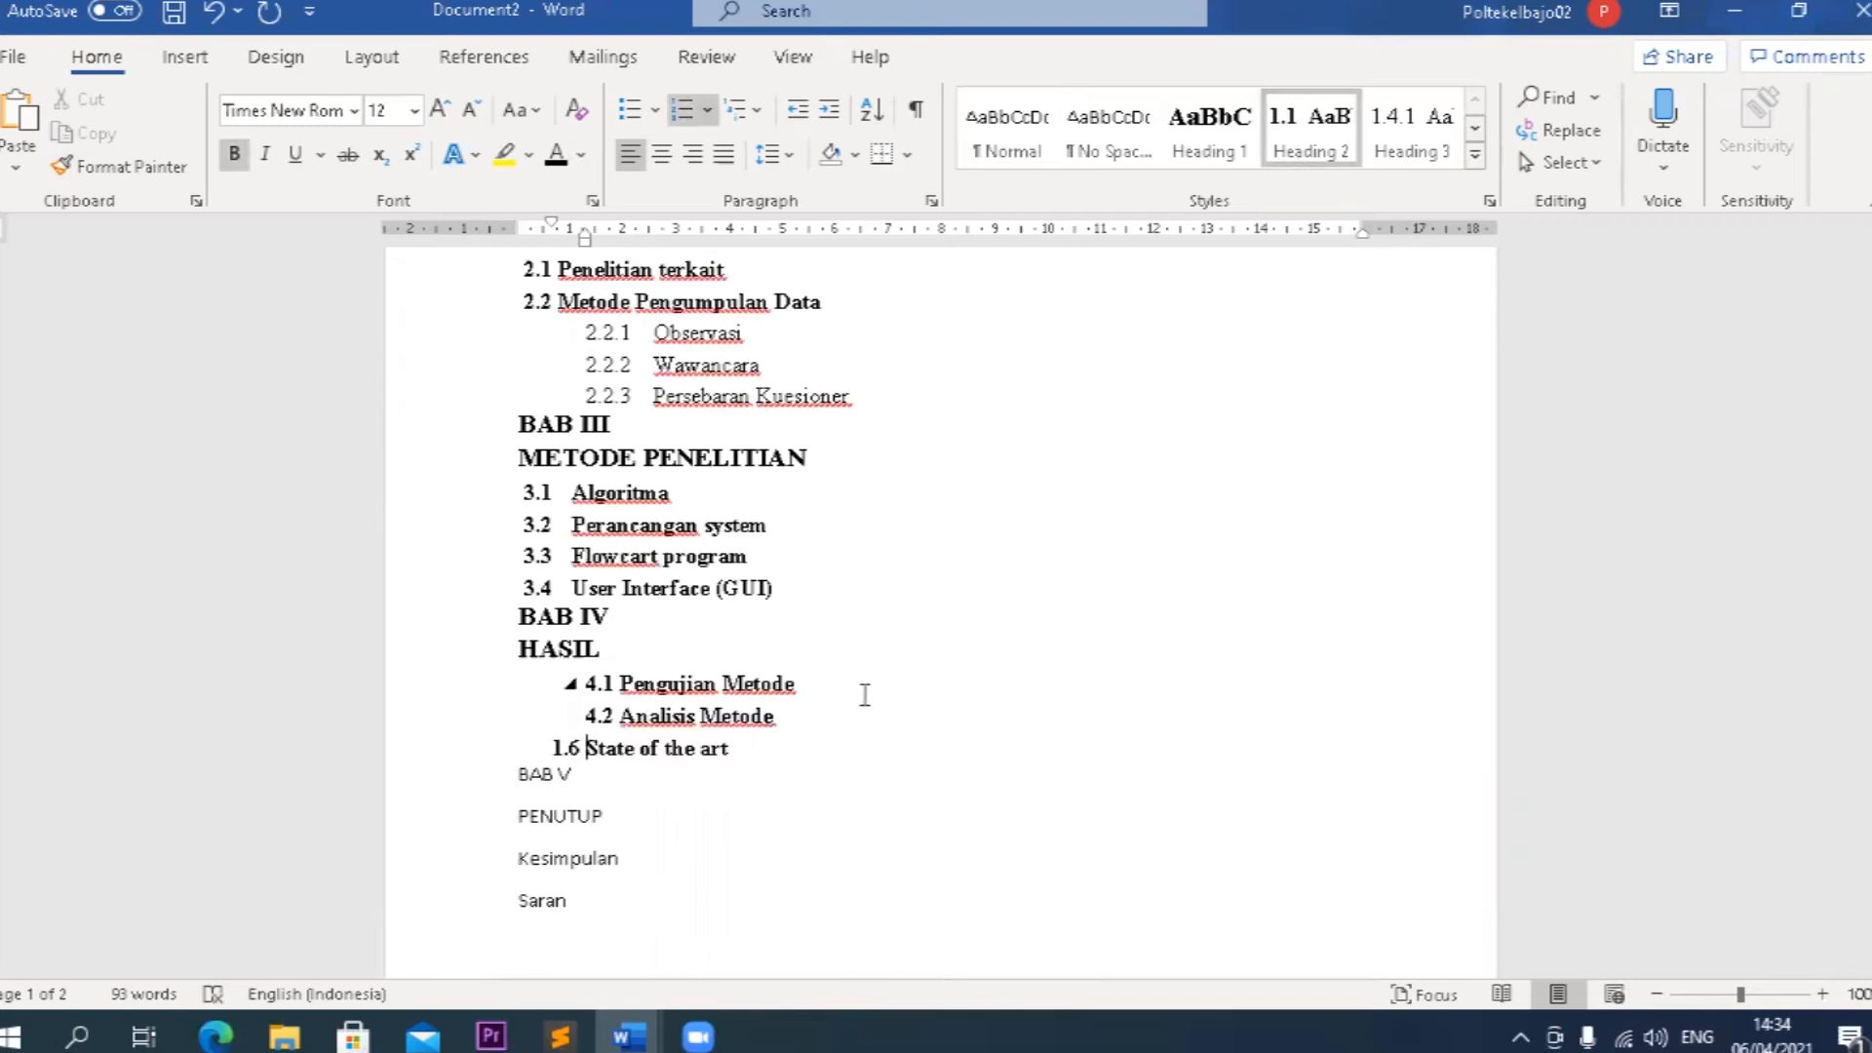
key("BackSpace")
type("4.3")
Move headings 4.1 to 4.3 under HASIL close to the left margin, with their text indented to about 1 cm.
left_click_drag(800, 761, 641, 678)
left_click(641, 679)
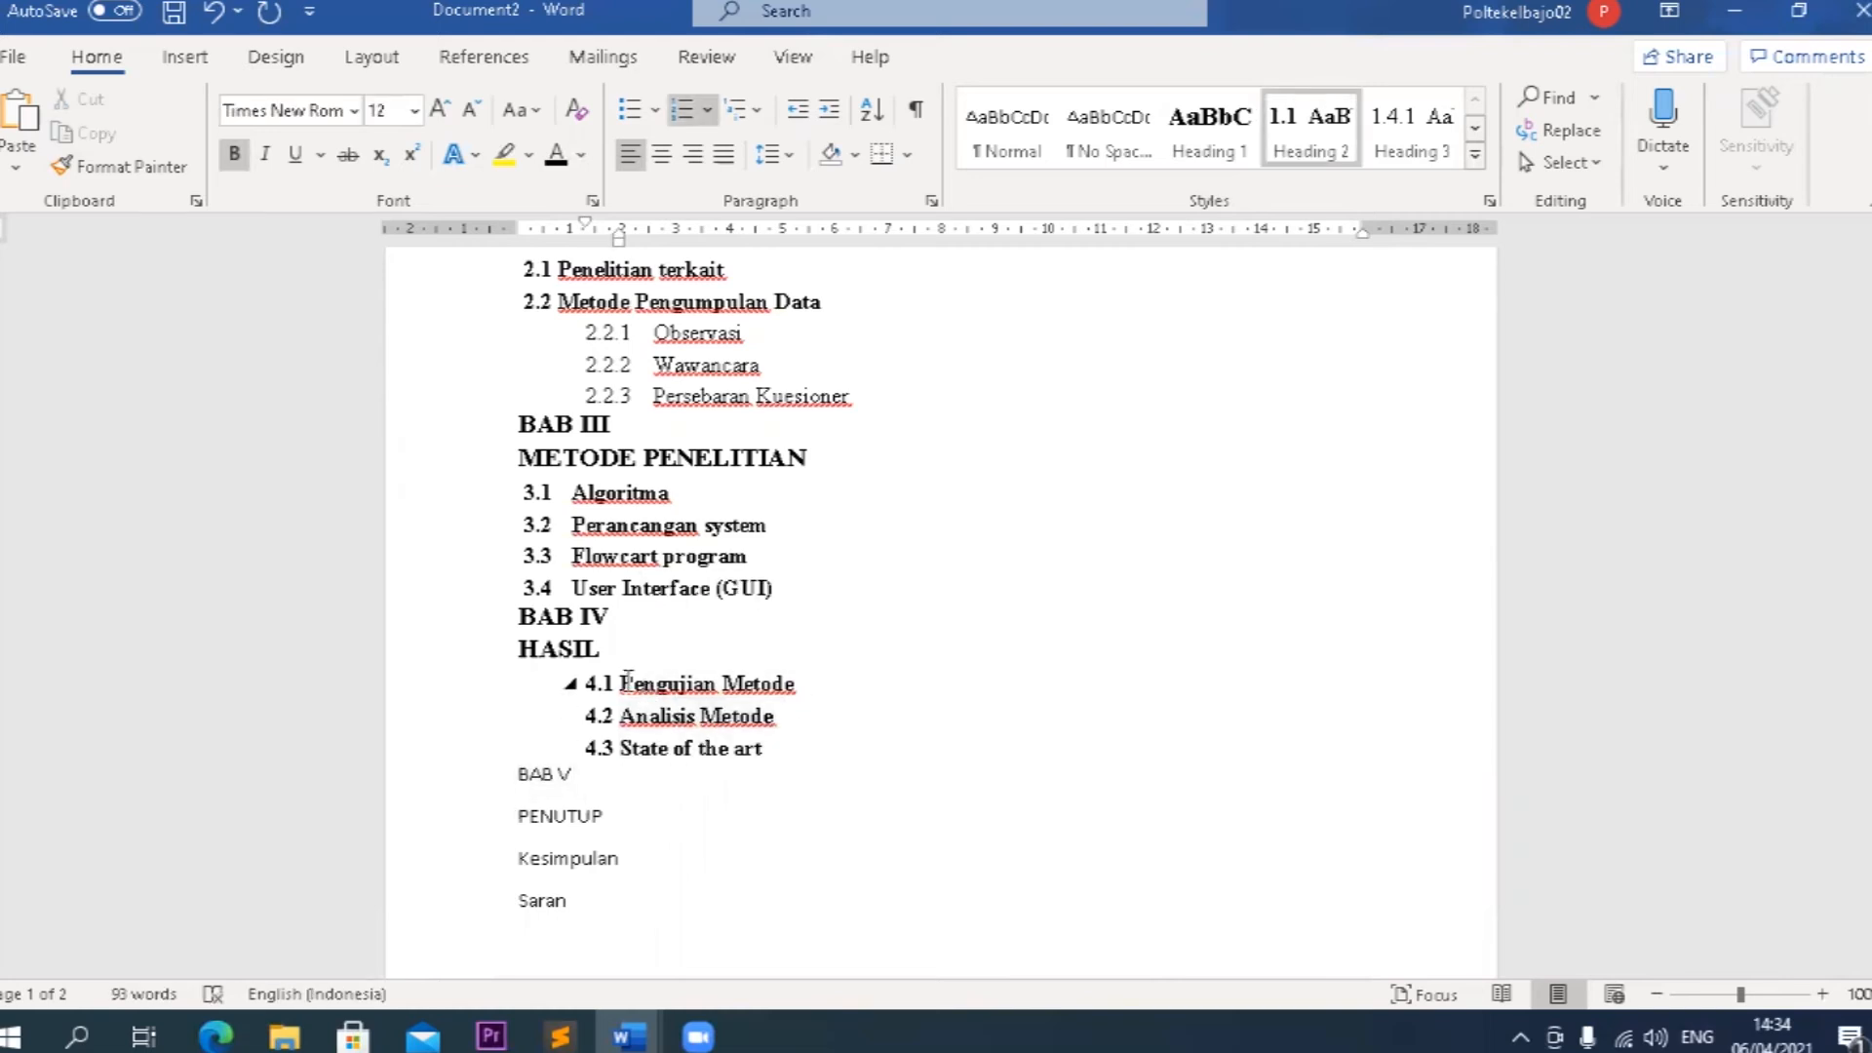
left_click(805, 762, "shift")
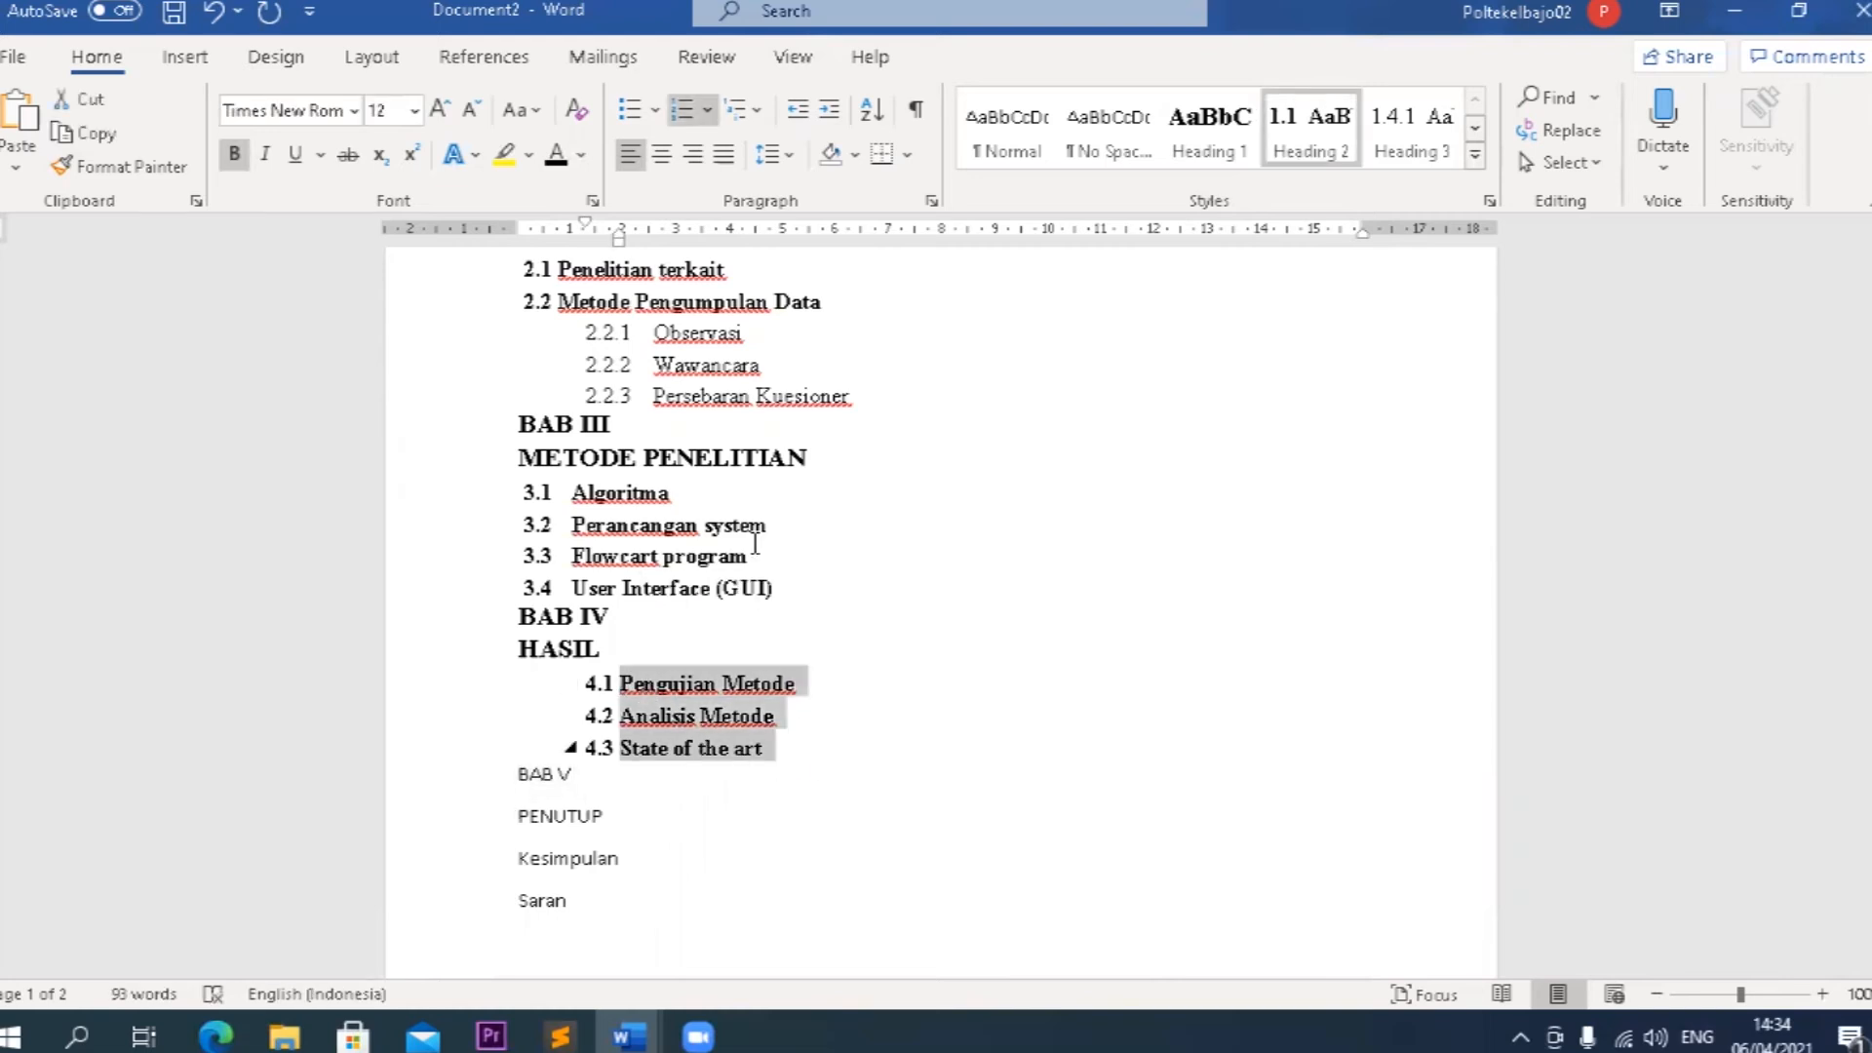
mouse_move(620, 243)
left_mouse_down()
mouse_move(569, 252)
mouse_move(531, 225)
left_mouse_up()
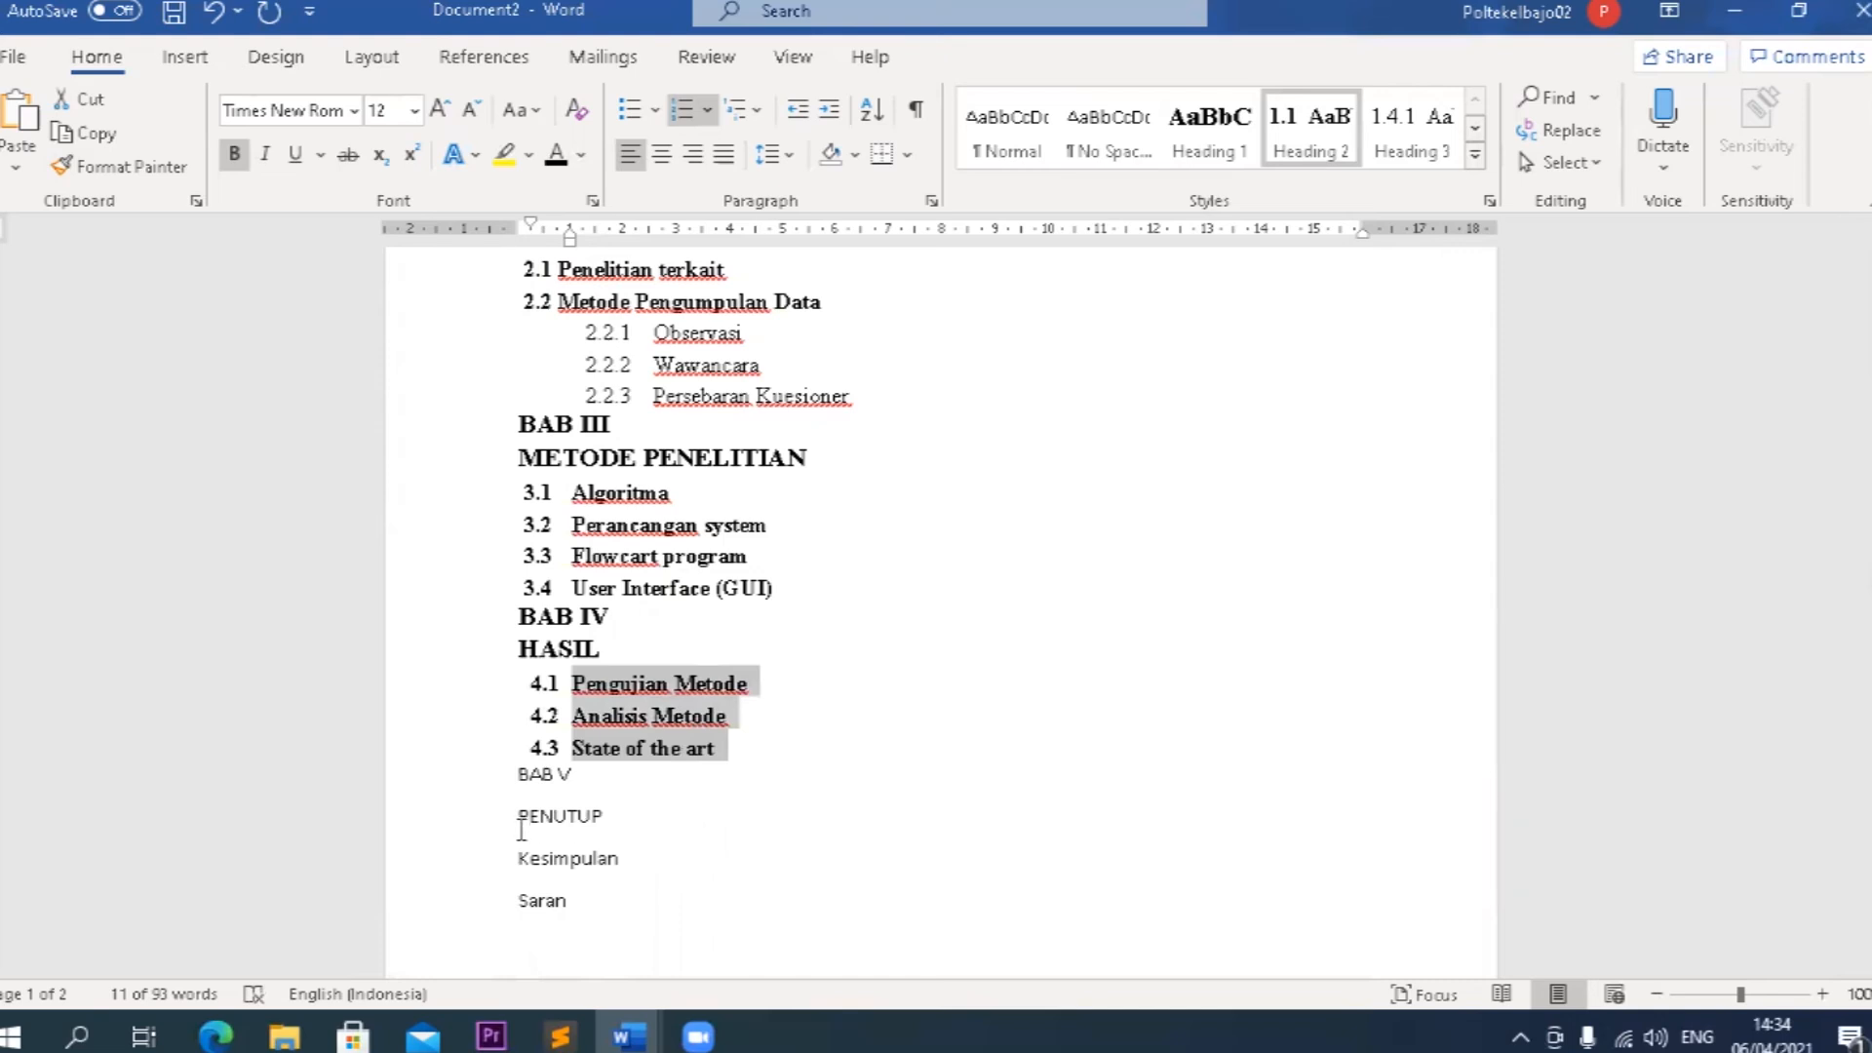
Apply the Heading 1 style to BAB V and PENUTUP, and the Heading 2 style to Kesimpulan and Saran.
left_click_drag(532, 779, 602, 819)
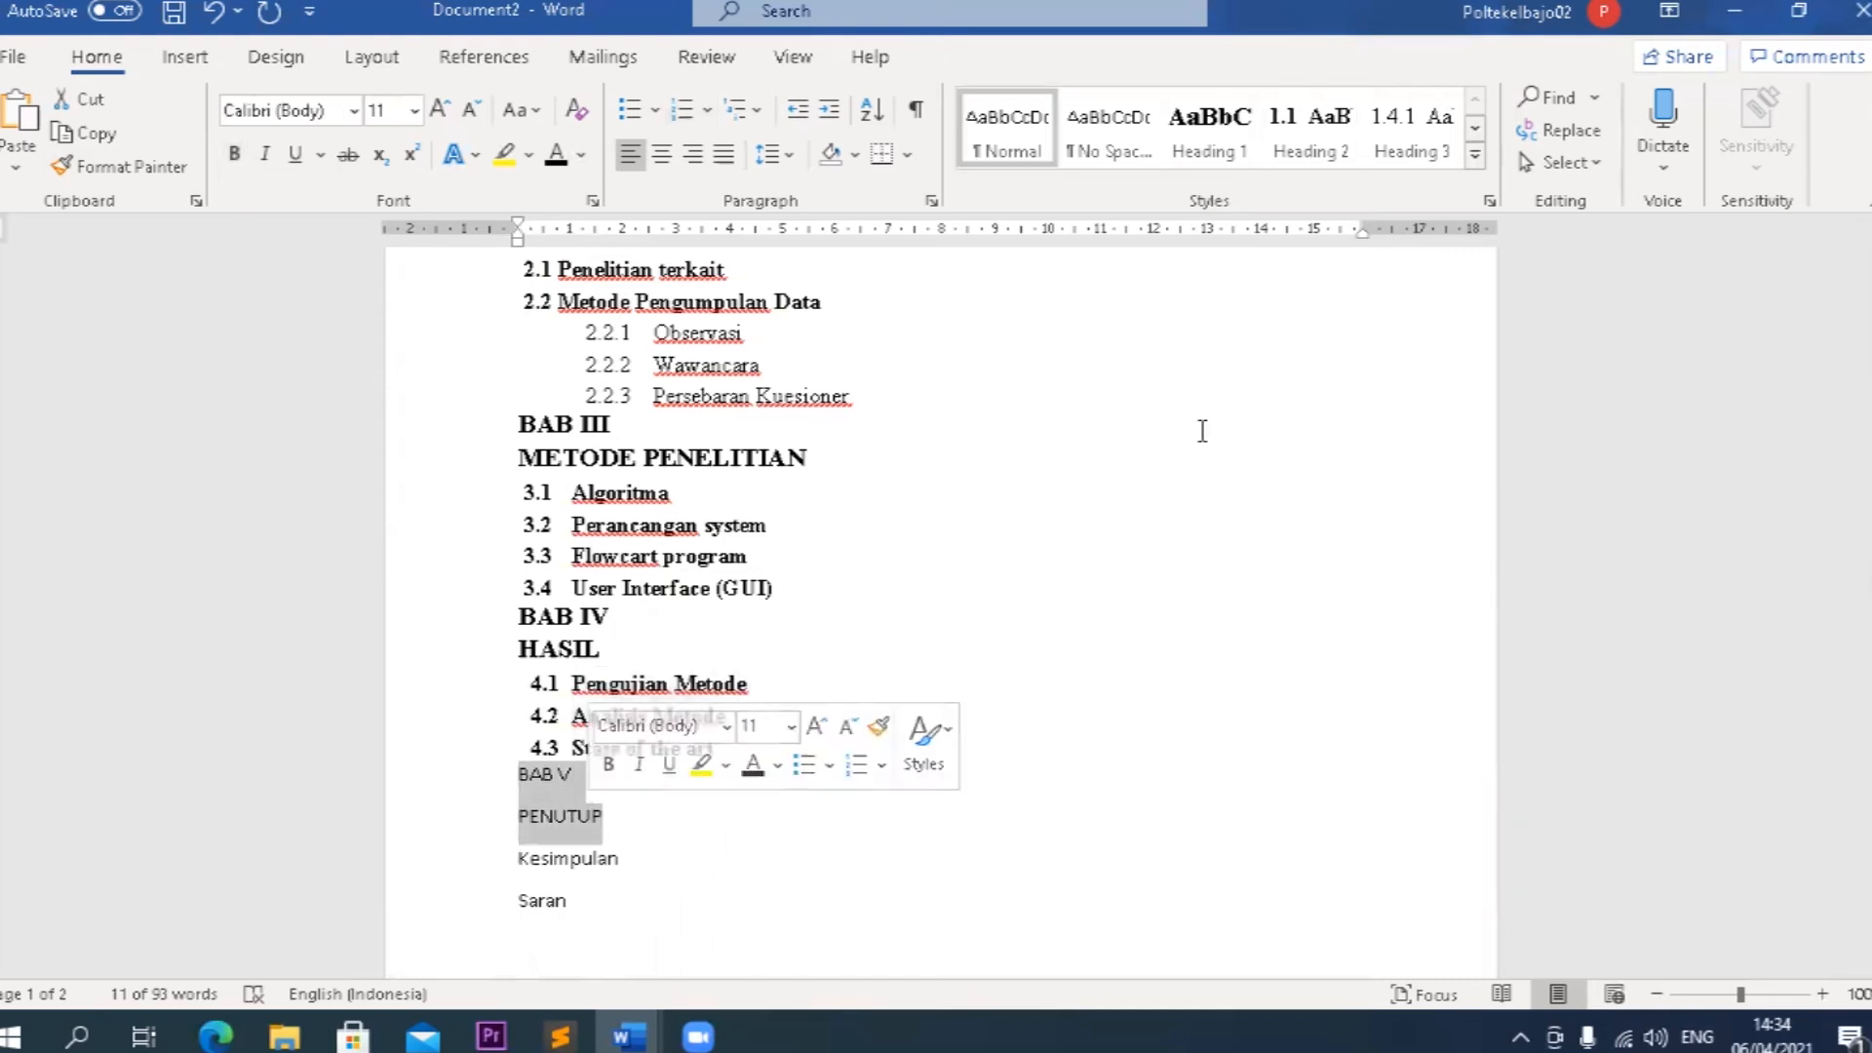
left_click(1213, 158)
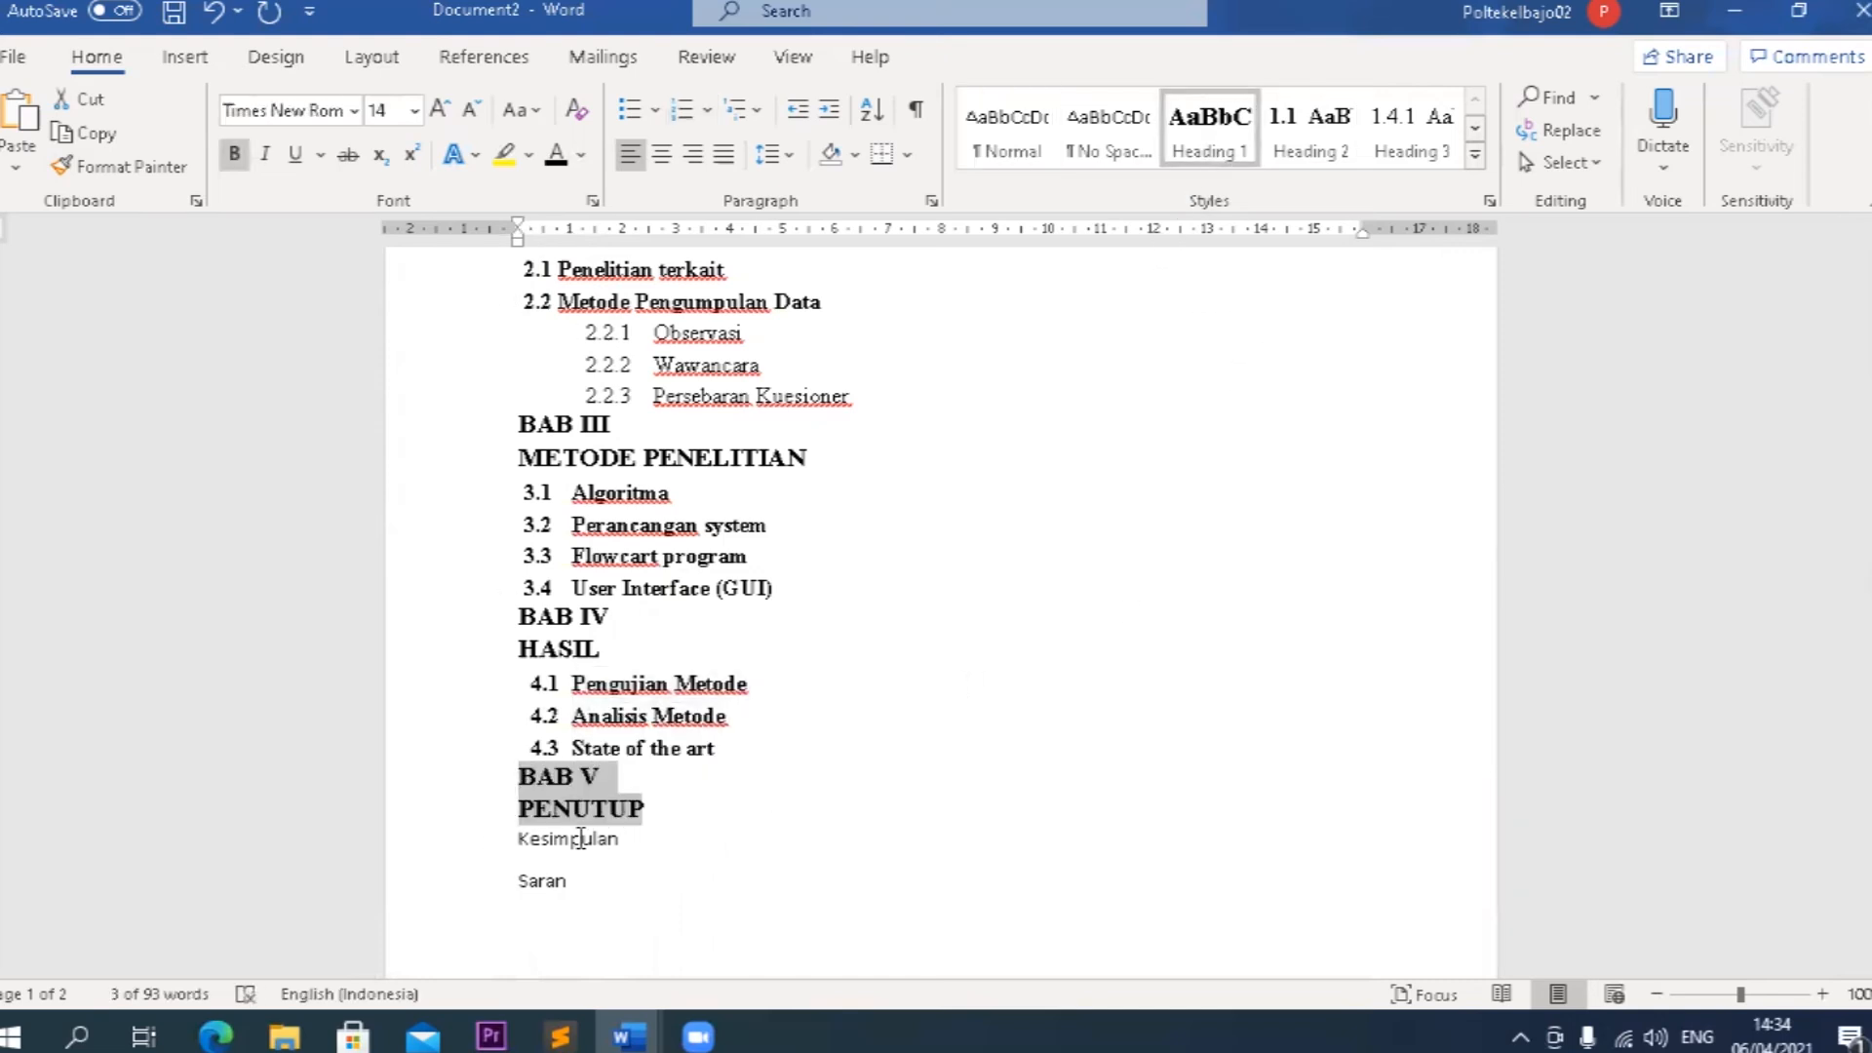
left_click(522, 840)
left_click_drag(561, 855, 575, 883)
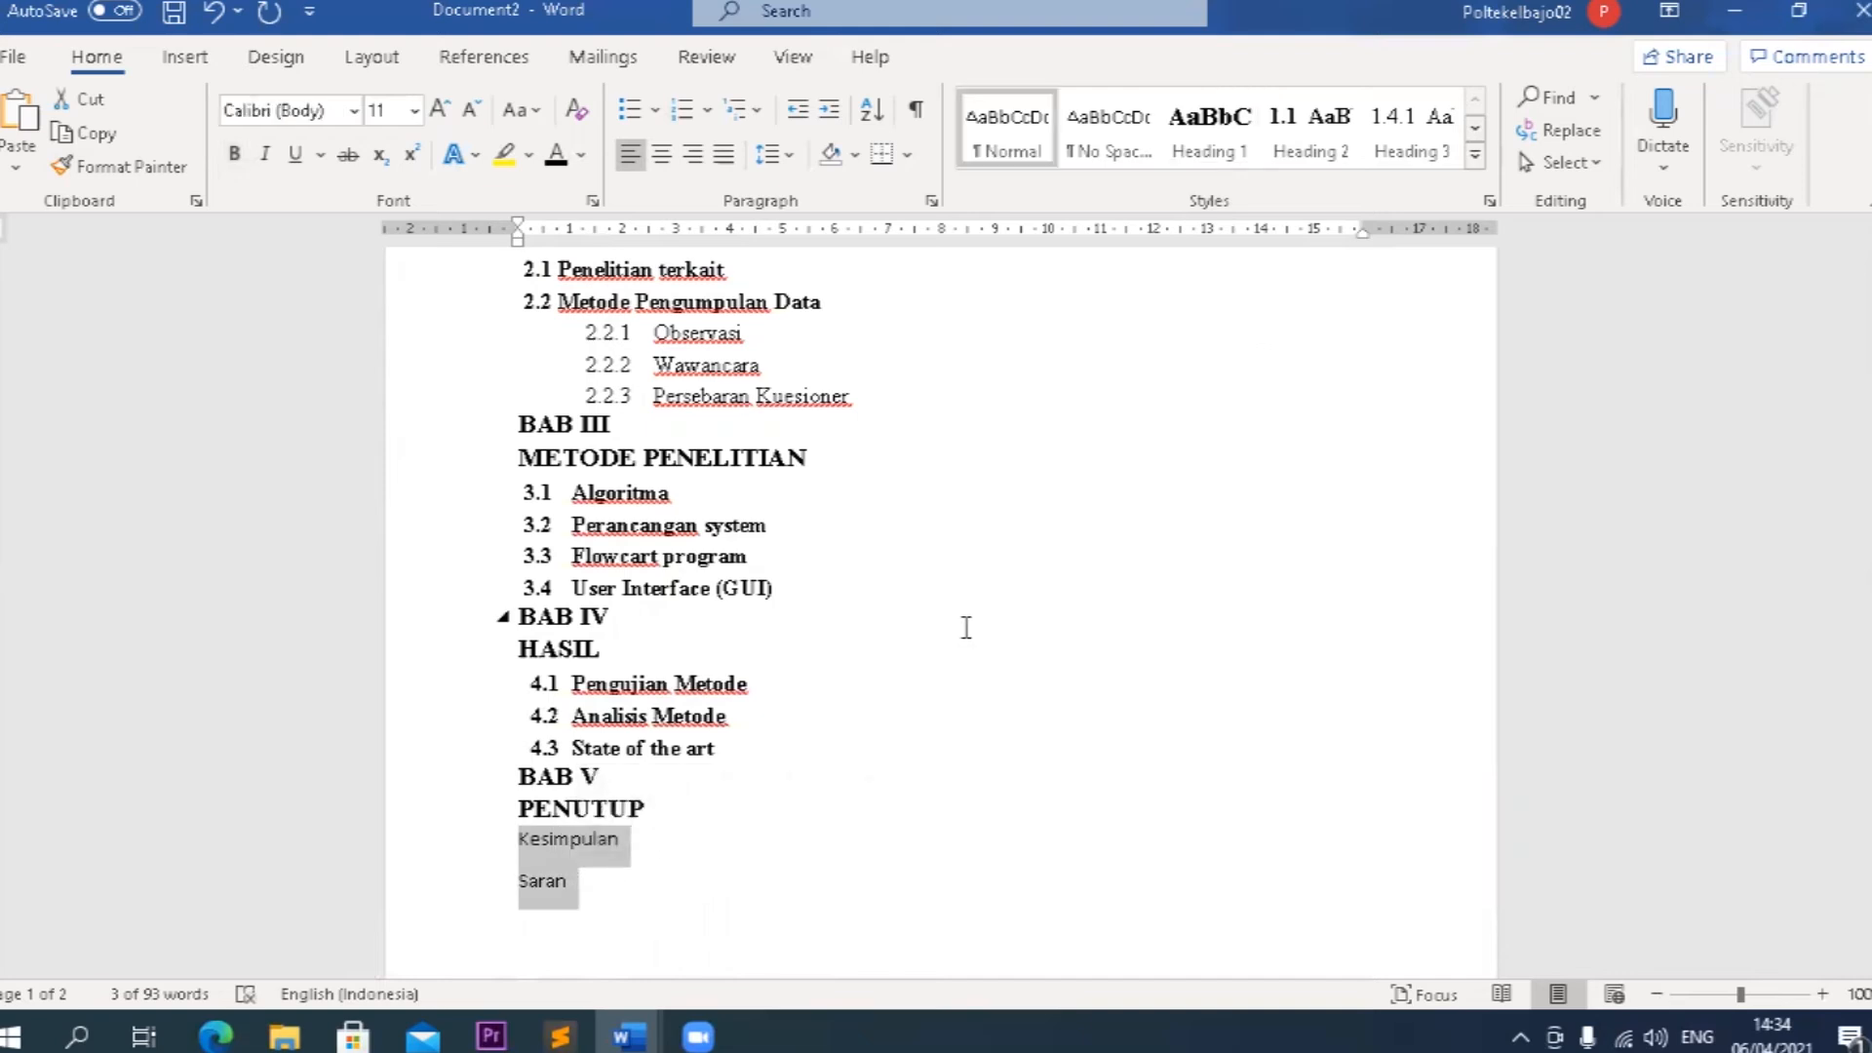
left_click(1309, 137)
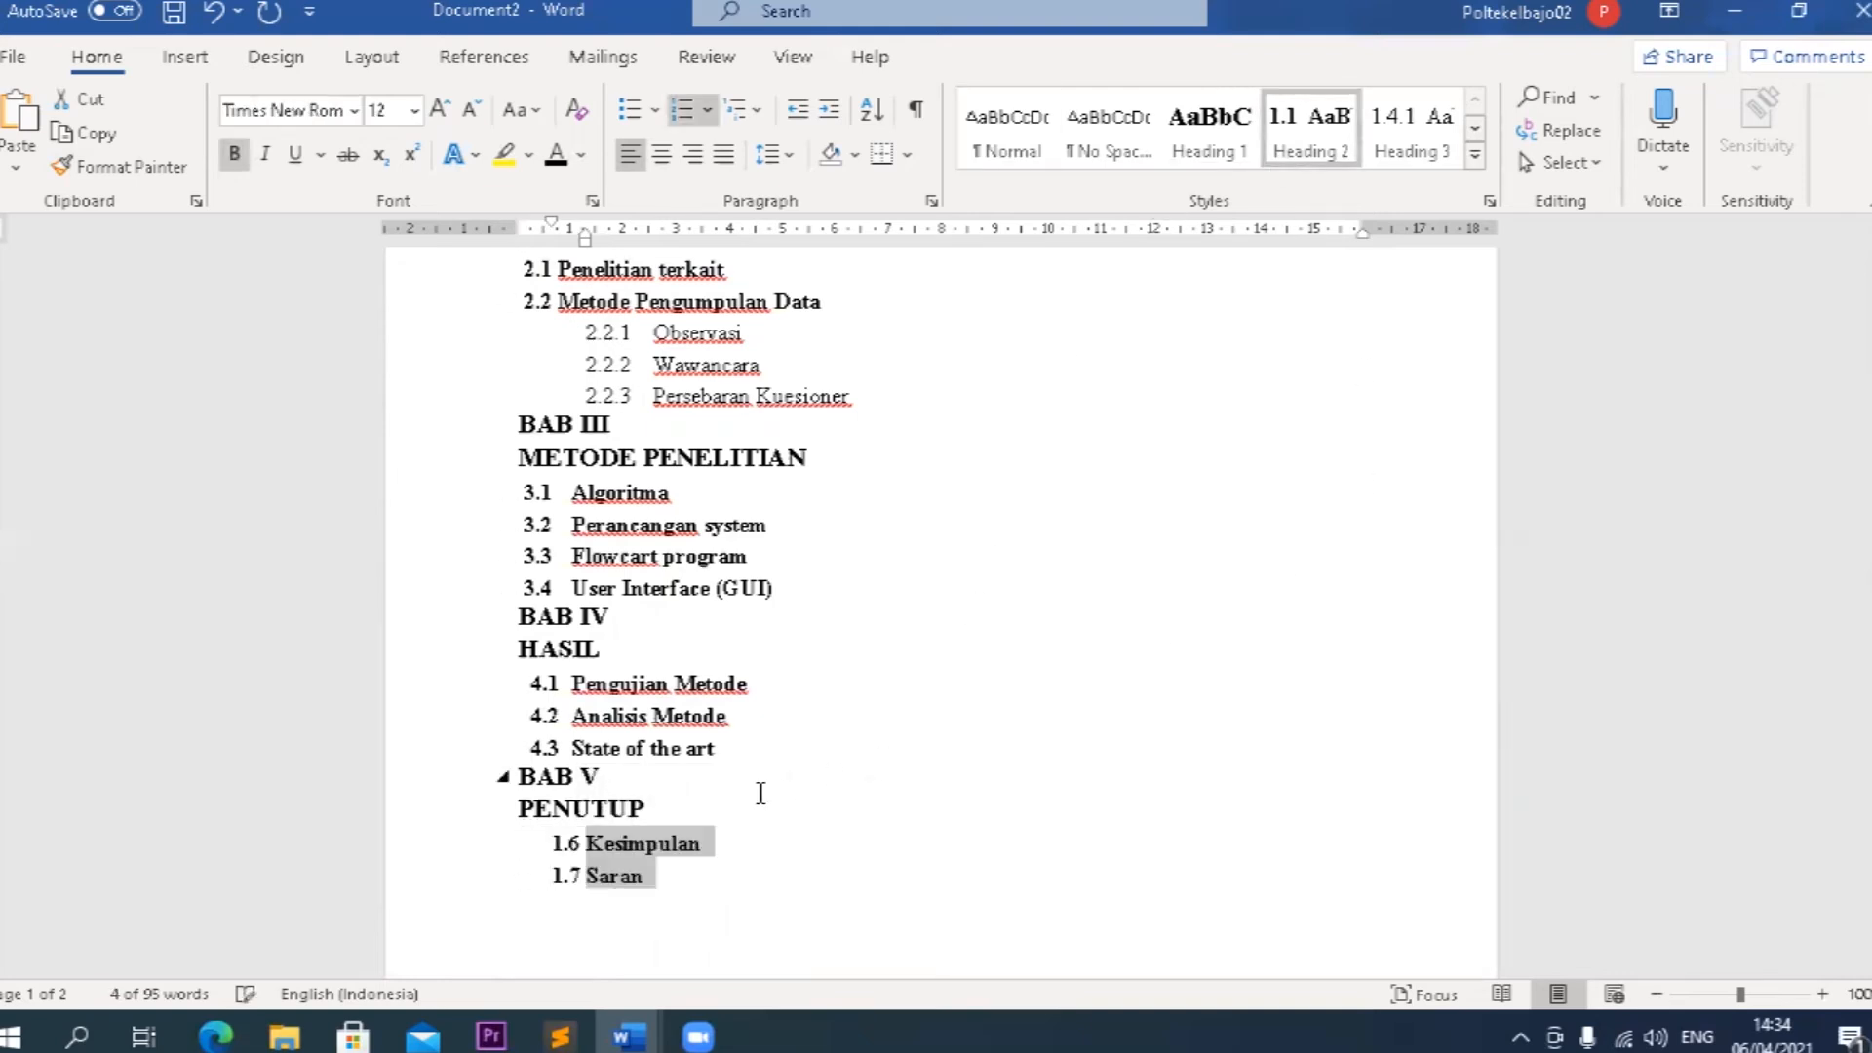
Number Kesimpulan as 5.1 and, by copying its formatting, Saran as 5.2, and move both headings to the left margin.
left_click(591, 841)
key("BackSpace")
type("5.2")
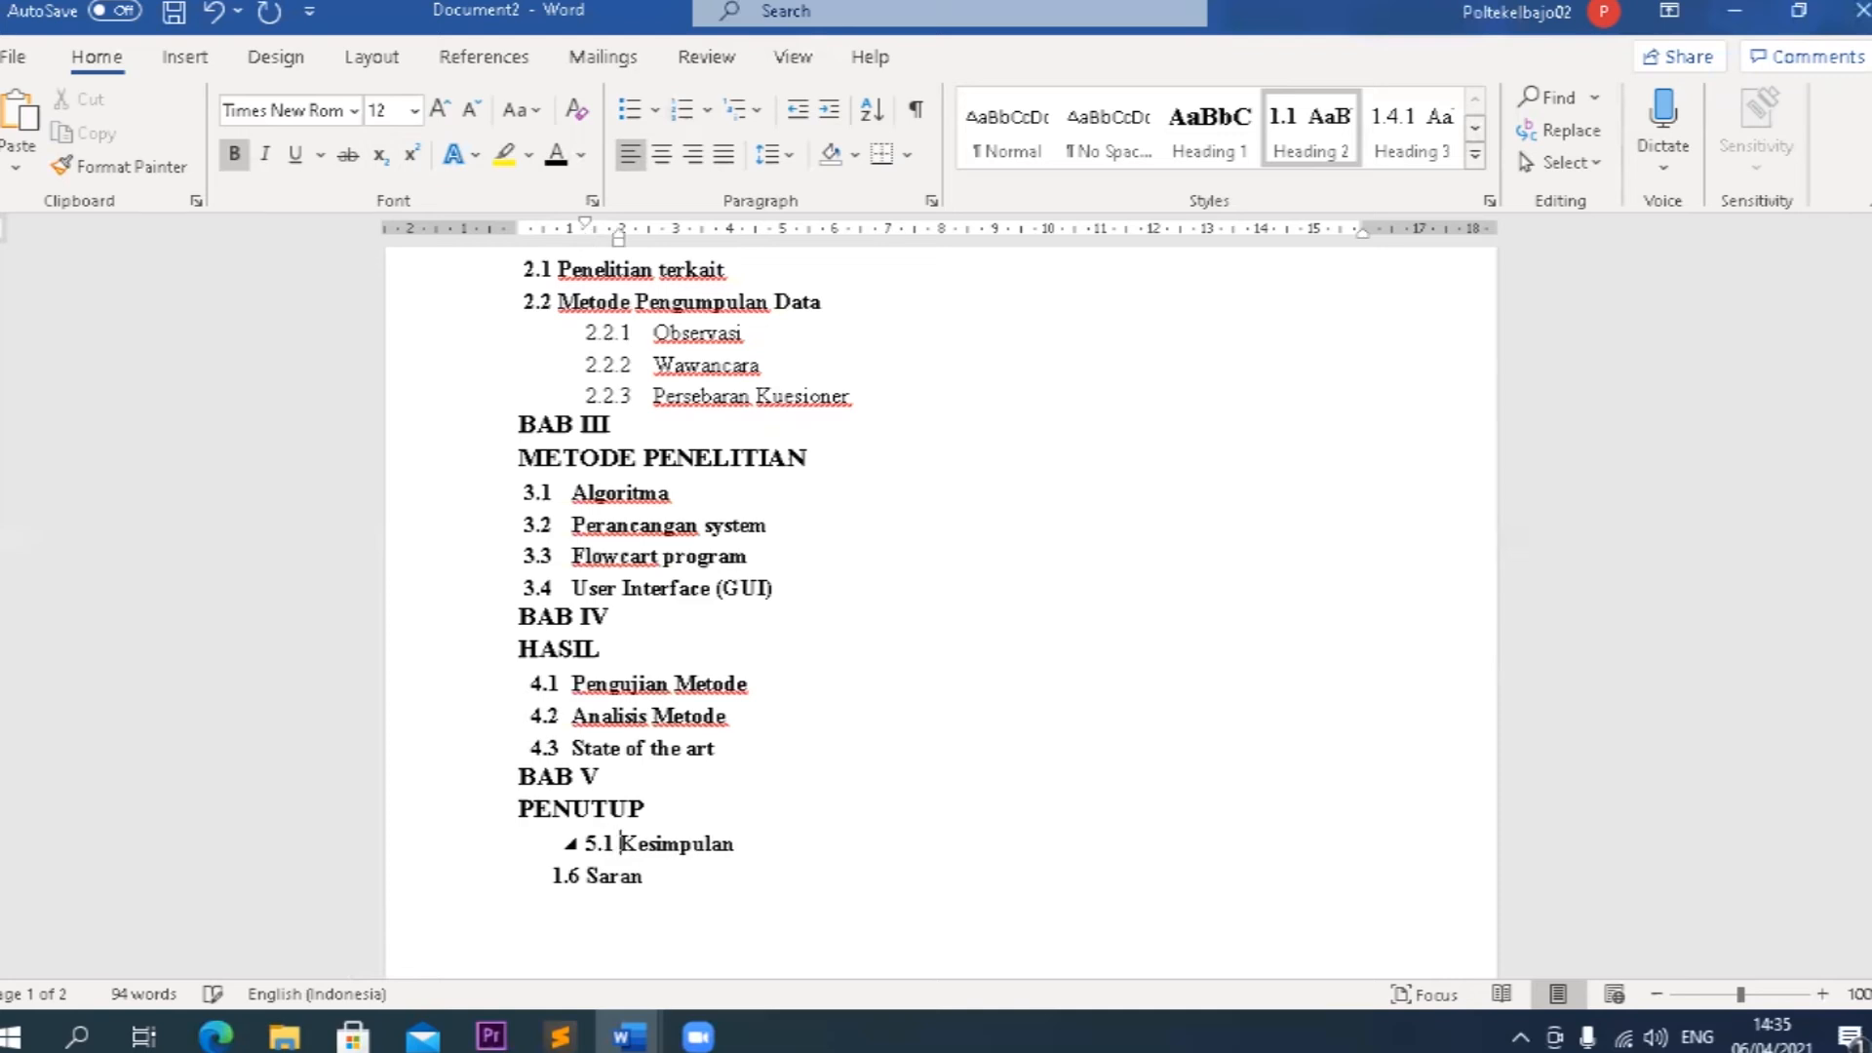
left_click(119, 167)
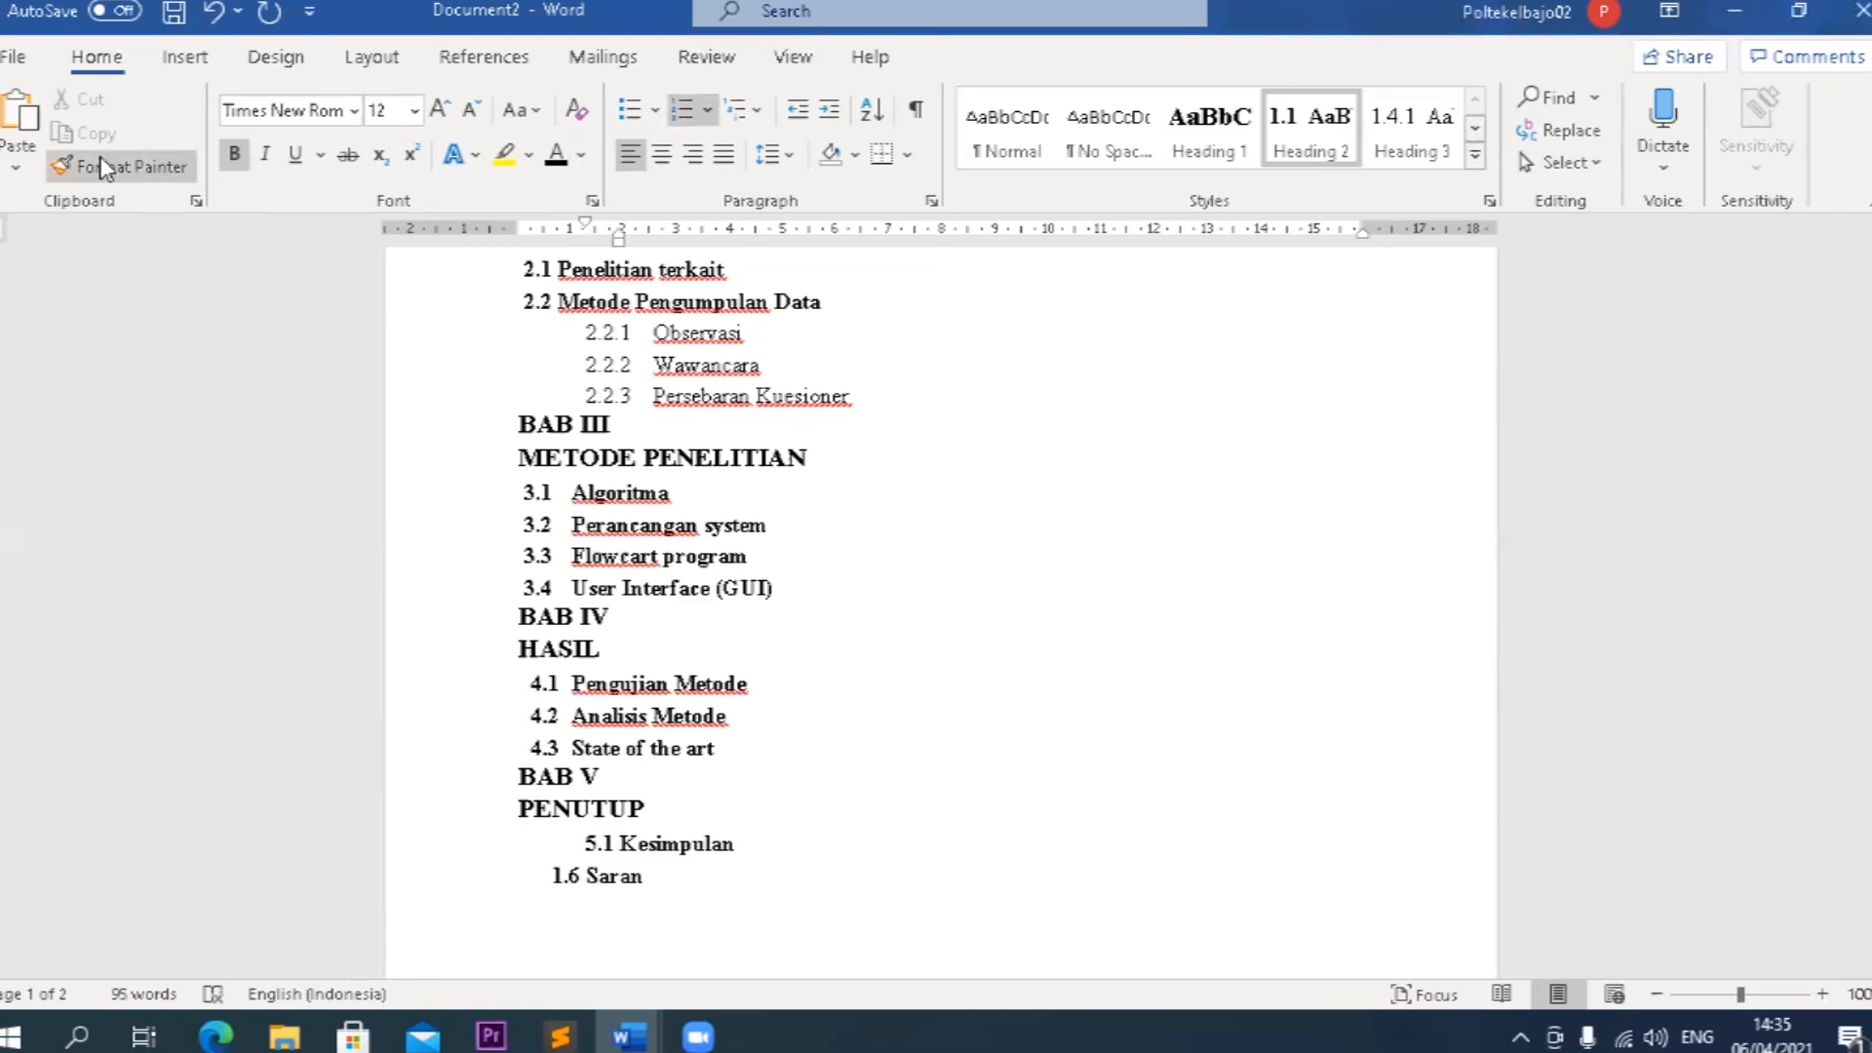
left_click(634, 876)
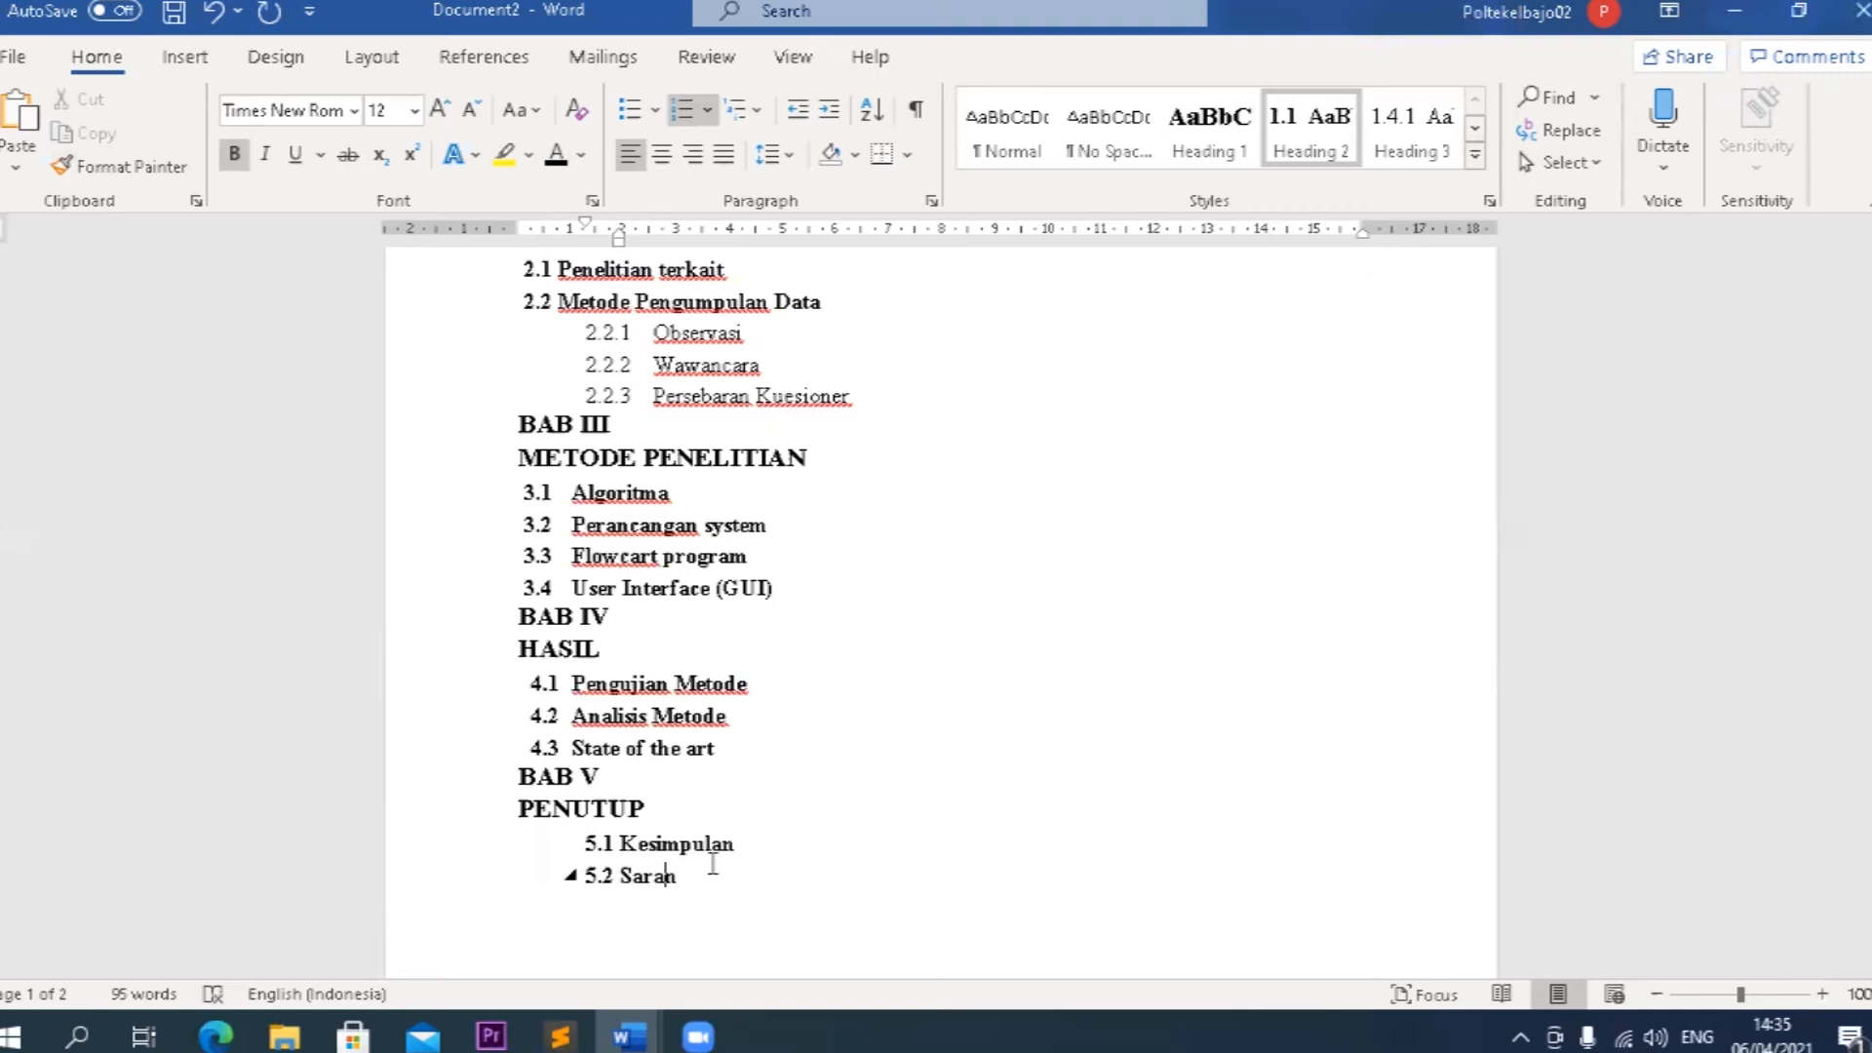
left_click_drag(704, 874, 622, 842)
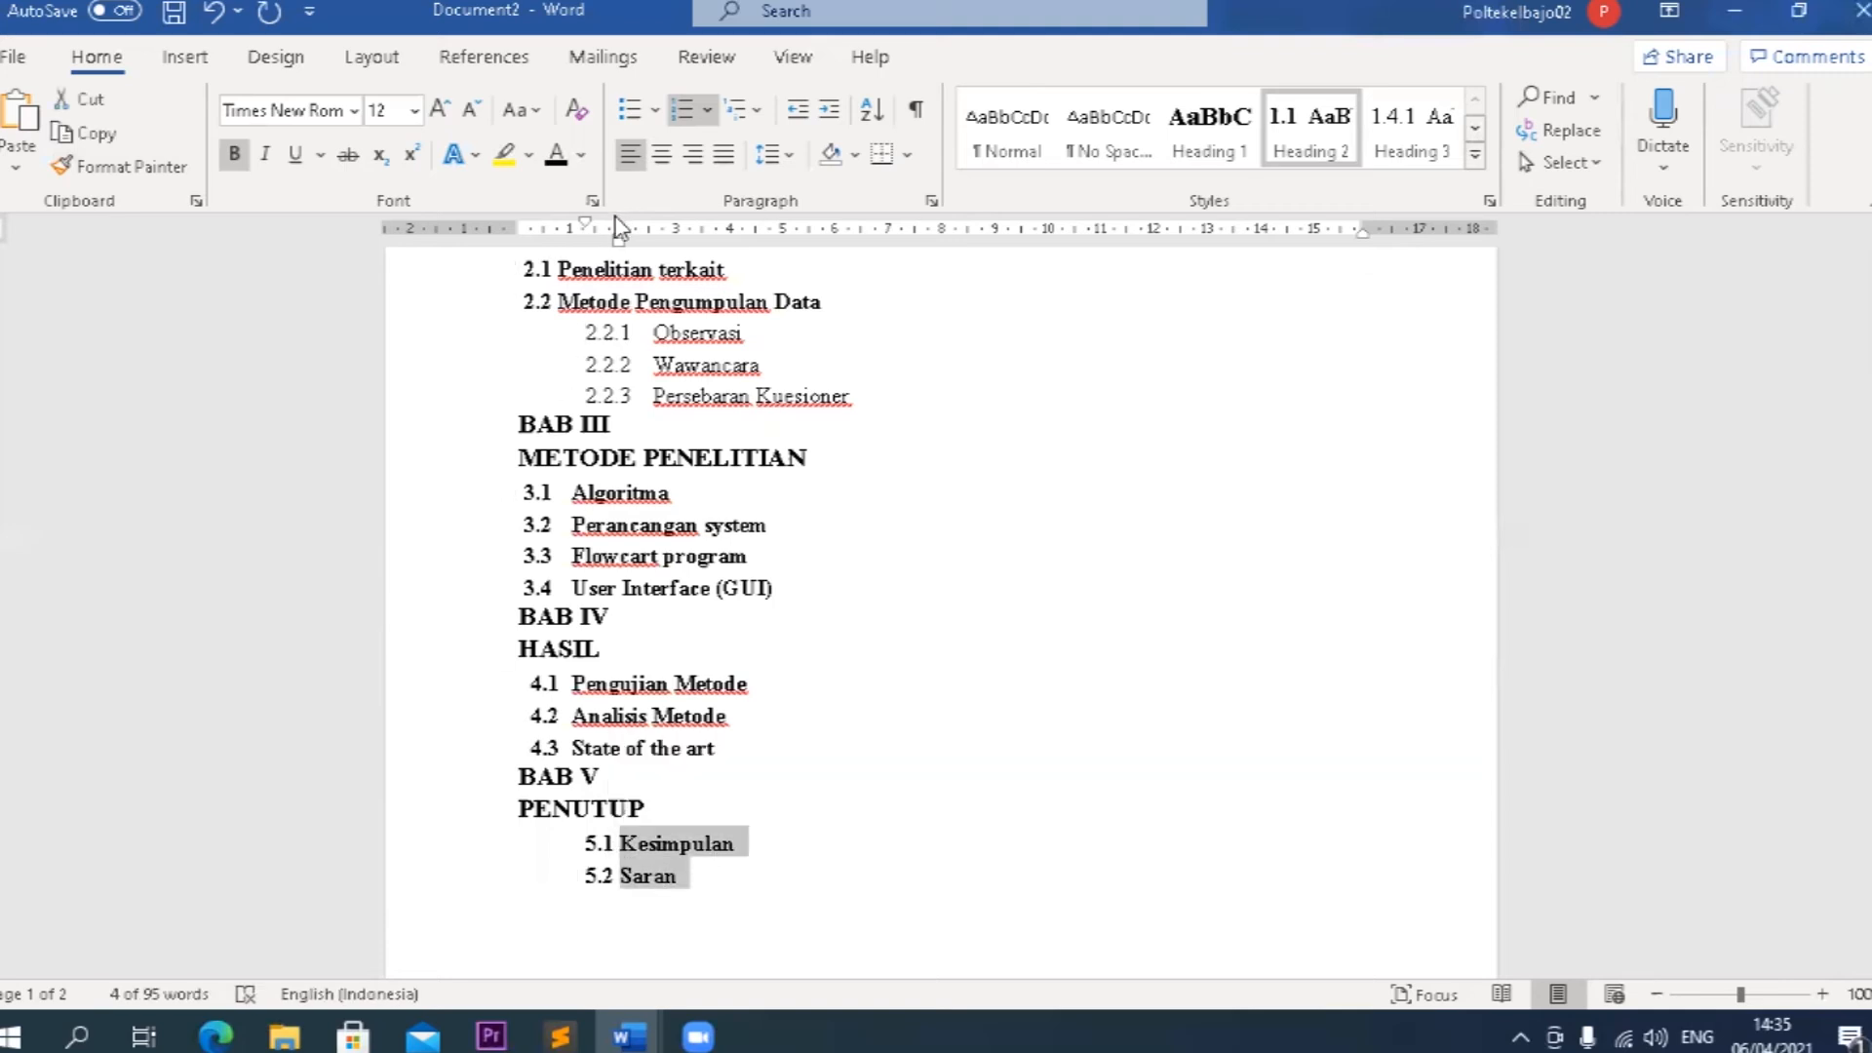
left_click_drag(618, 237, 521, 224)
Try to insert a page break after the DAFTAR ISI heading and undo it.
scroll(770, 839, "up", 6)
scroll(775, 830, "up", 3)
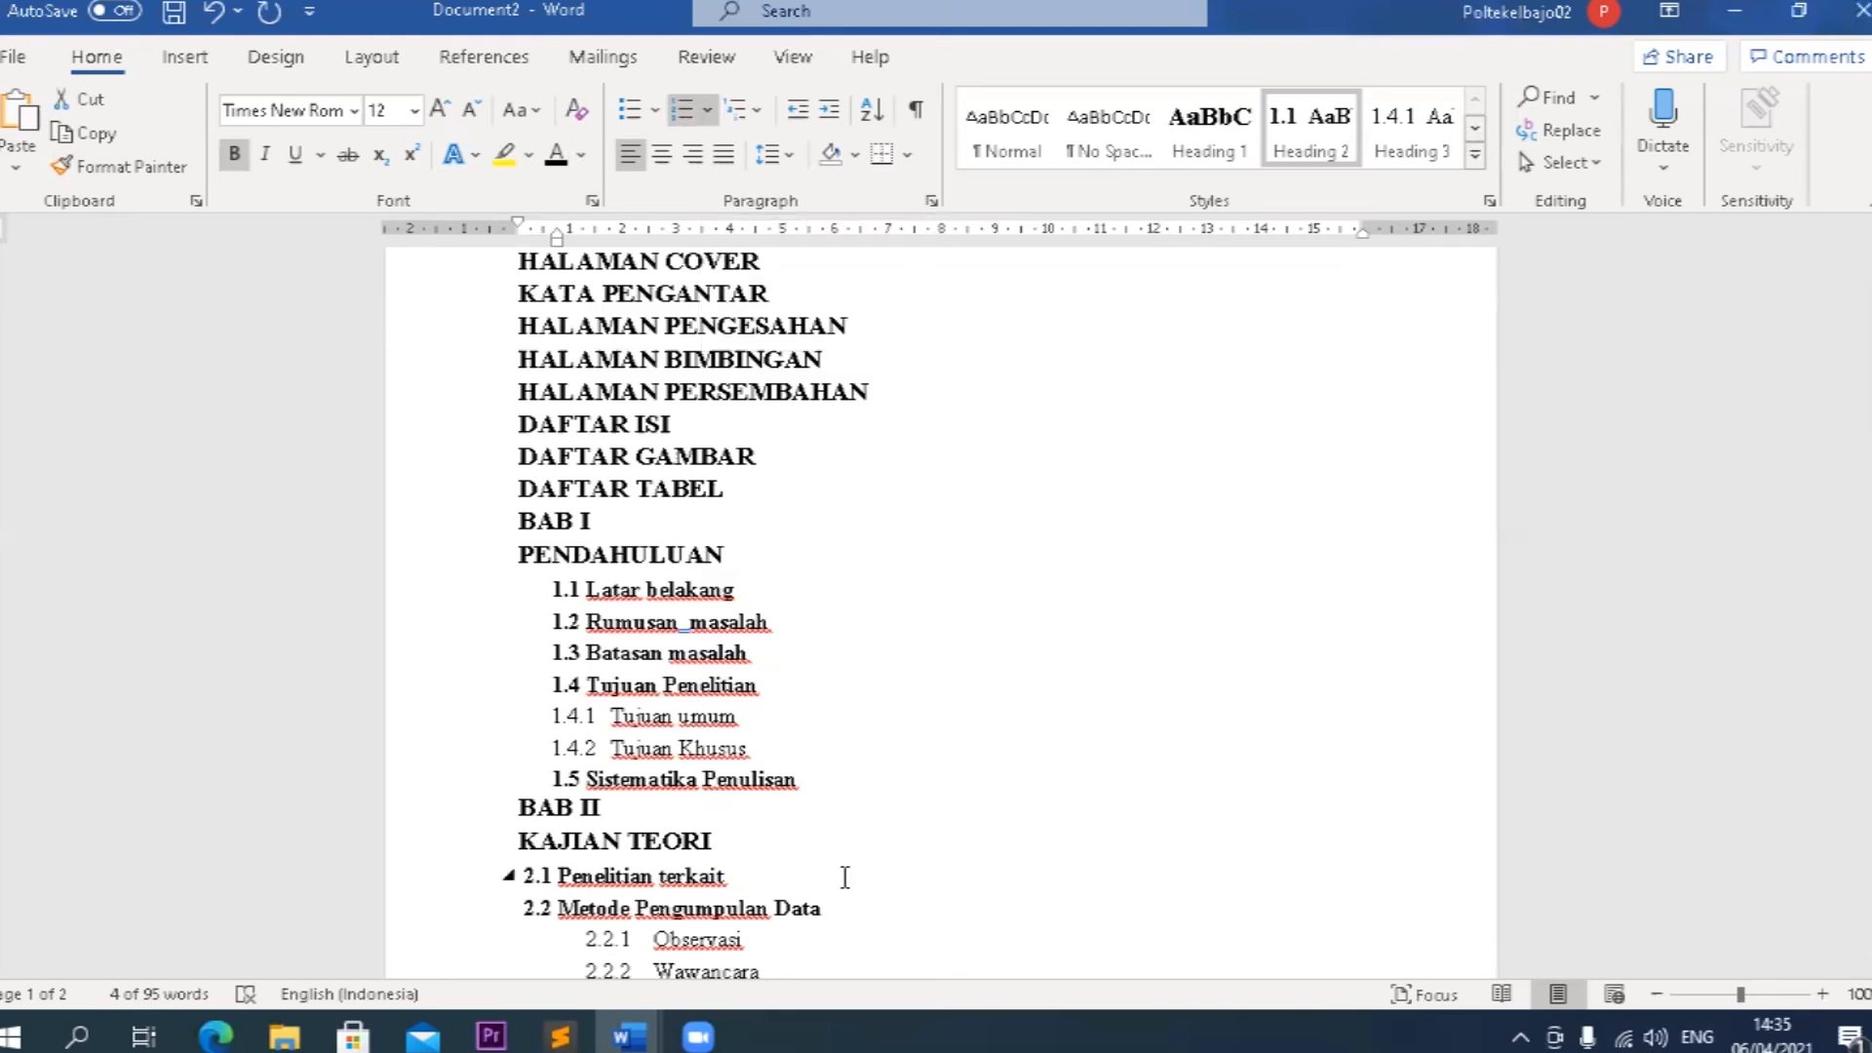
scroll(845, 876, "up", 2)
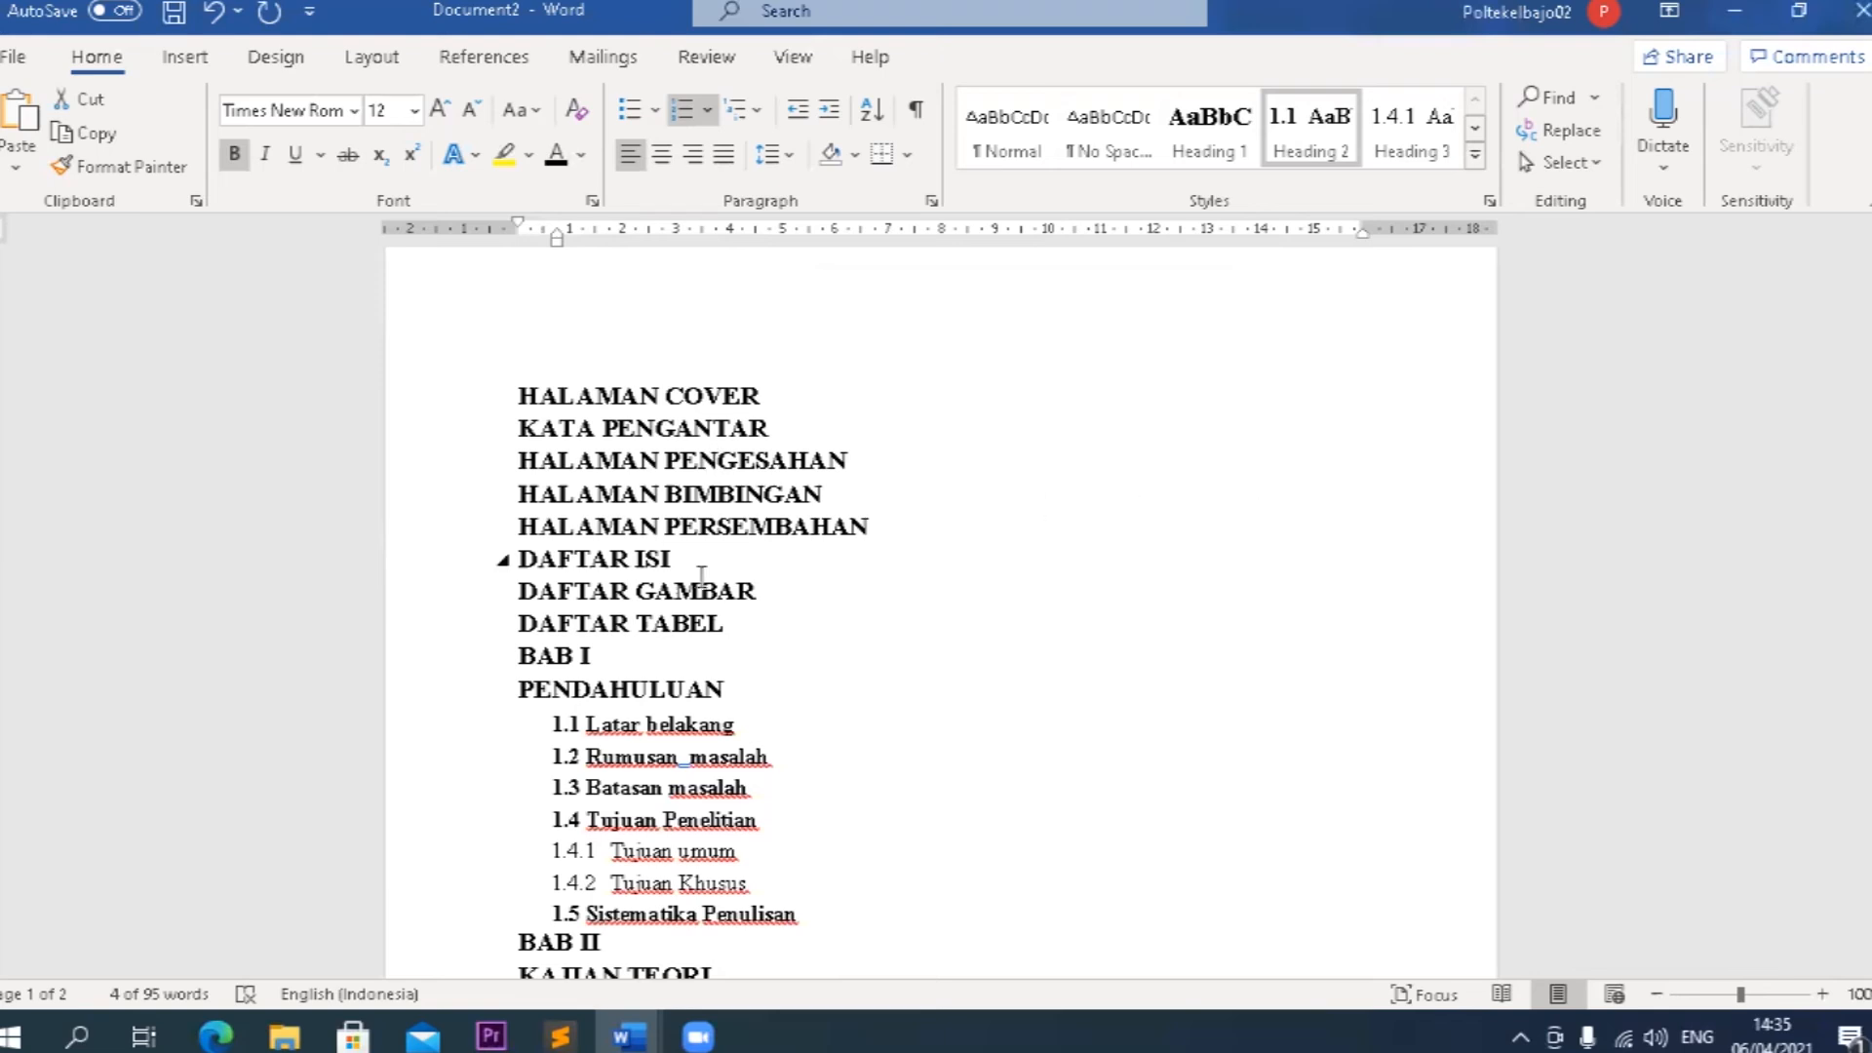
left_click(679, 557)
key("ctrl+Return")
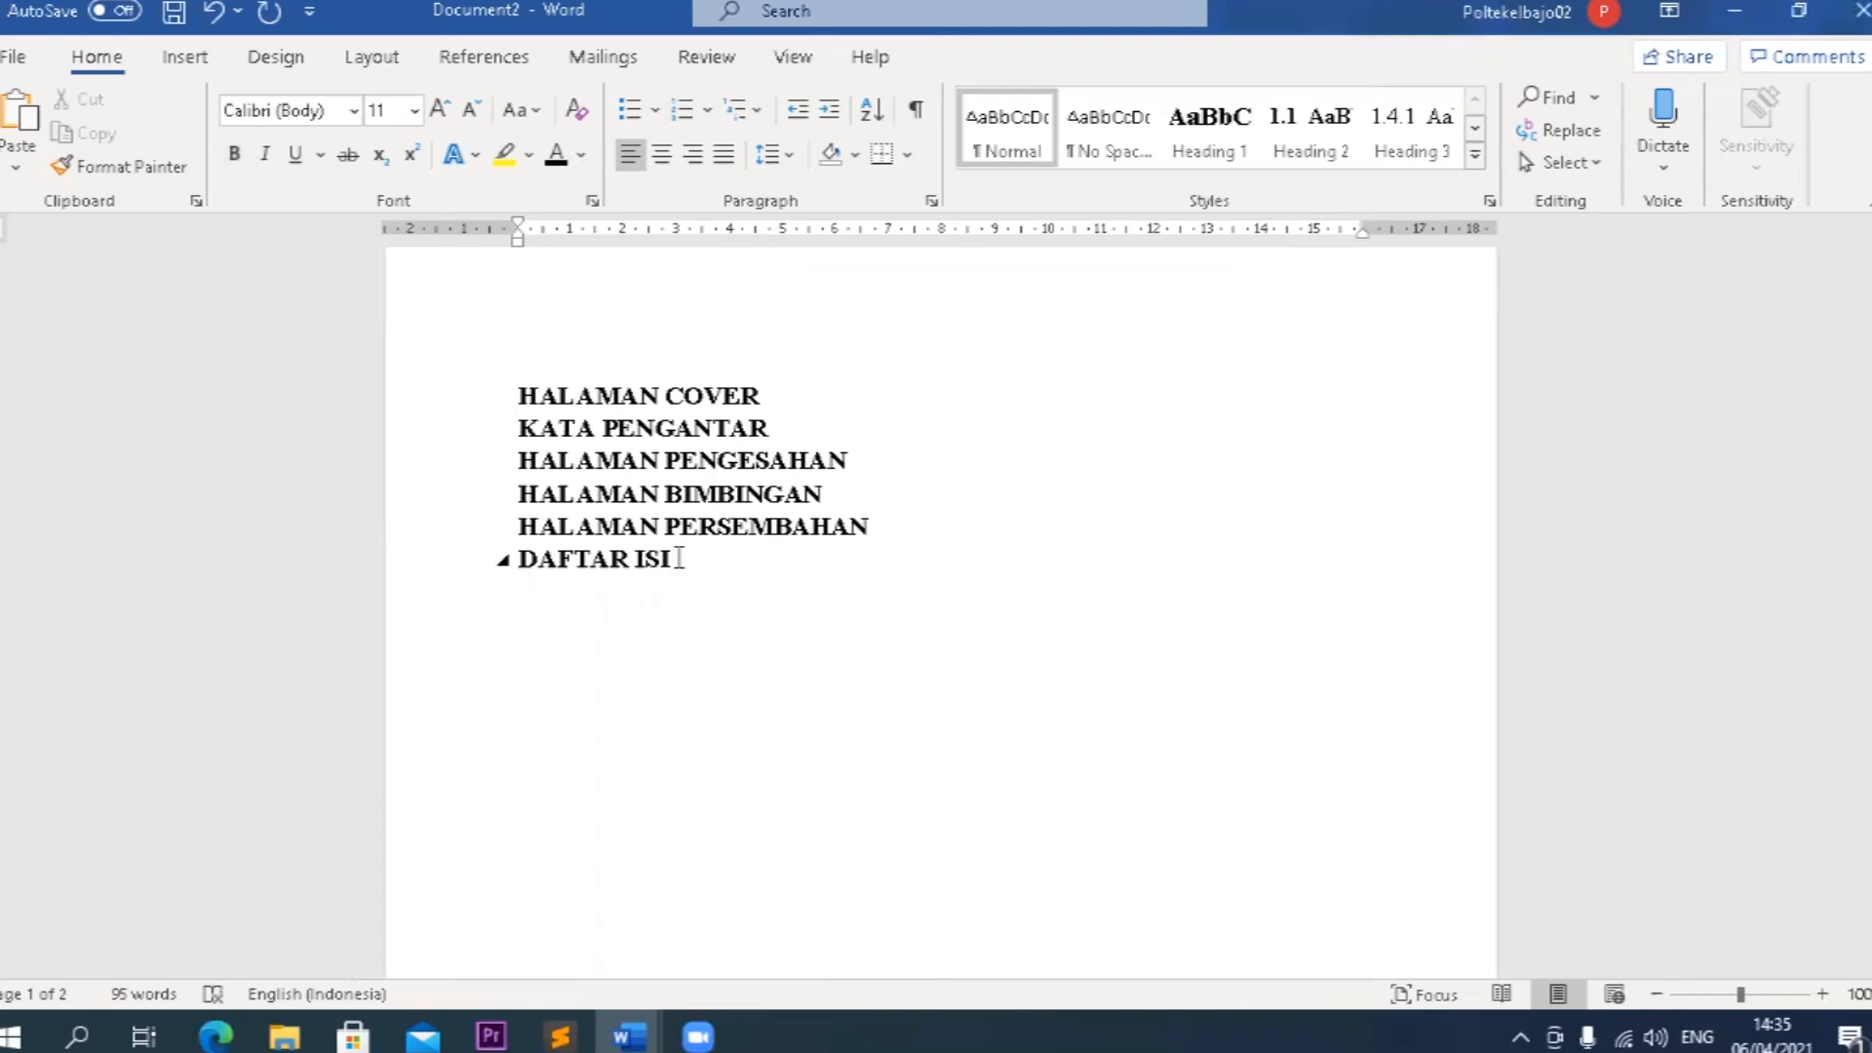
key("ctrl+z")
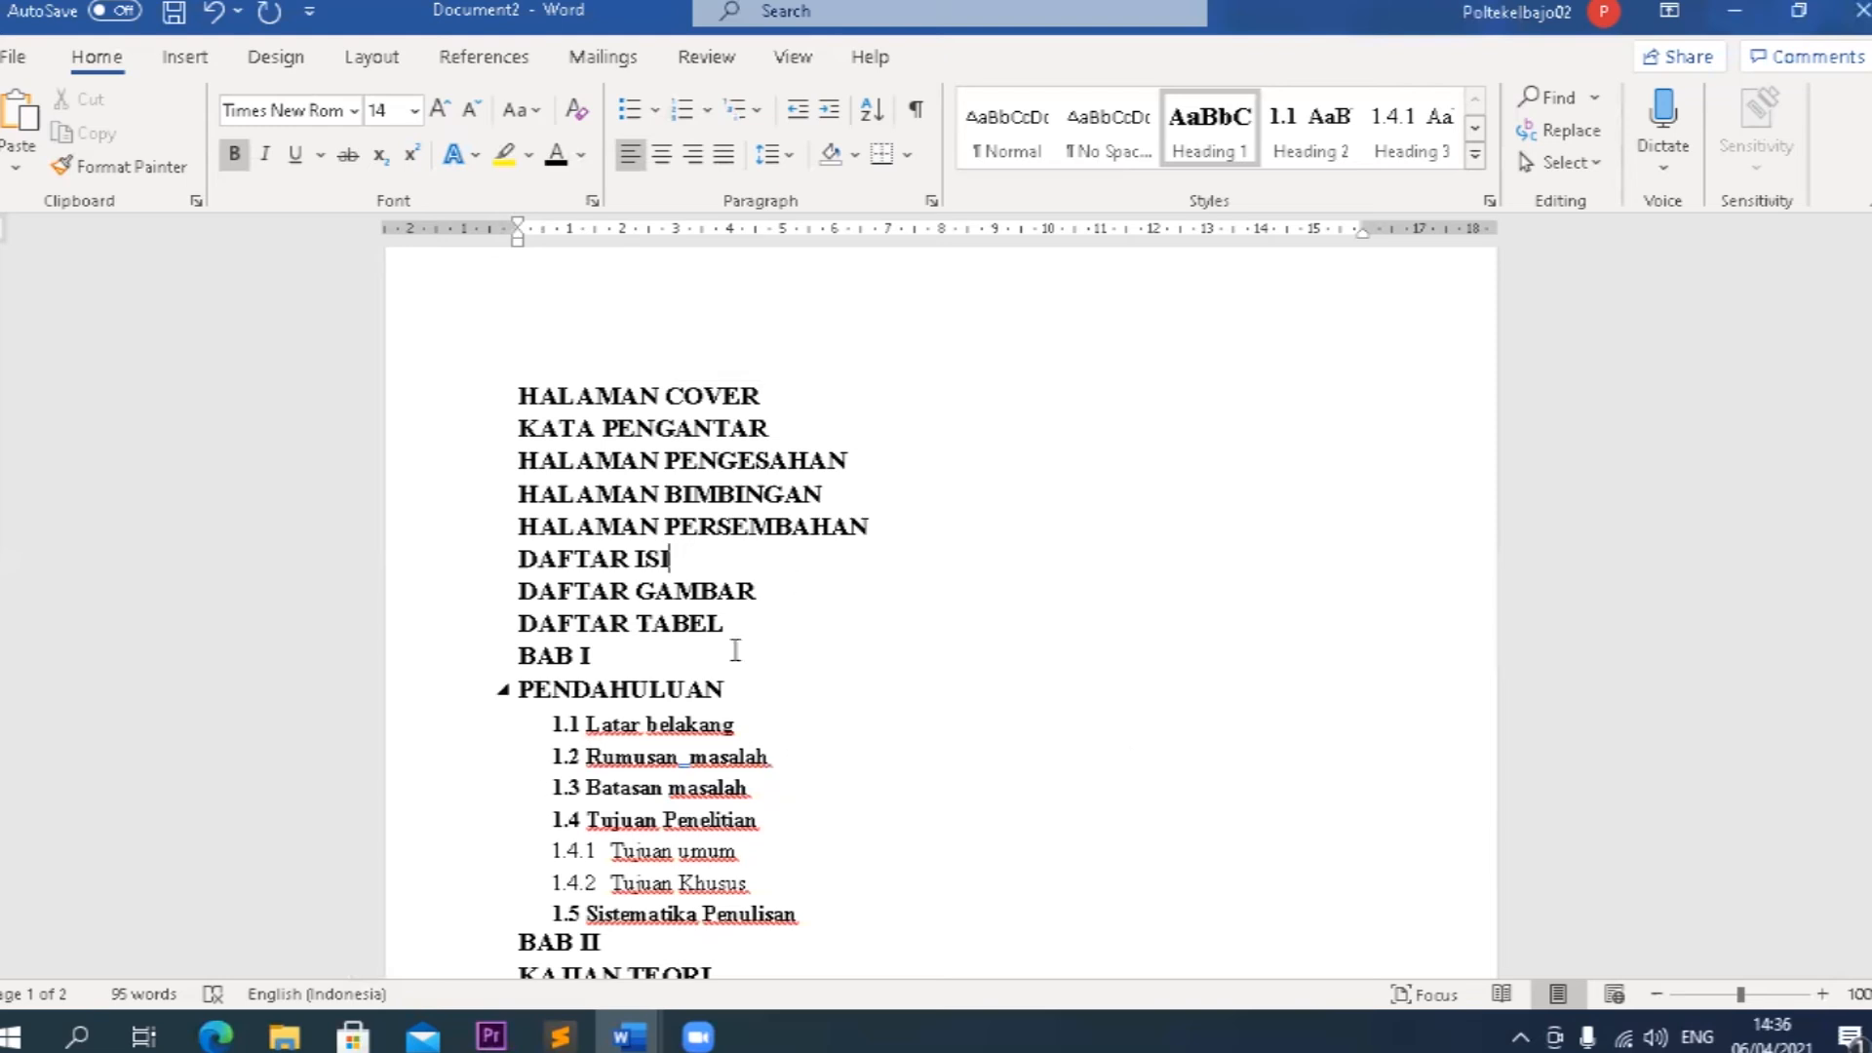
left_click_drag(529, 387, 713, 632)
scroll(602, 658, "up", 3)
scroll(601, 653, "up", 7)
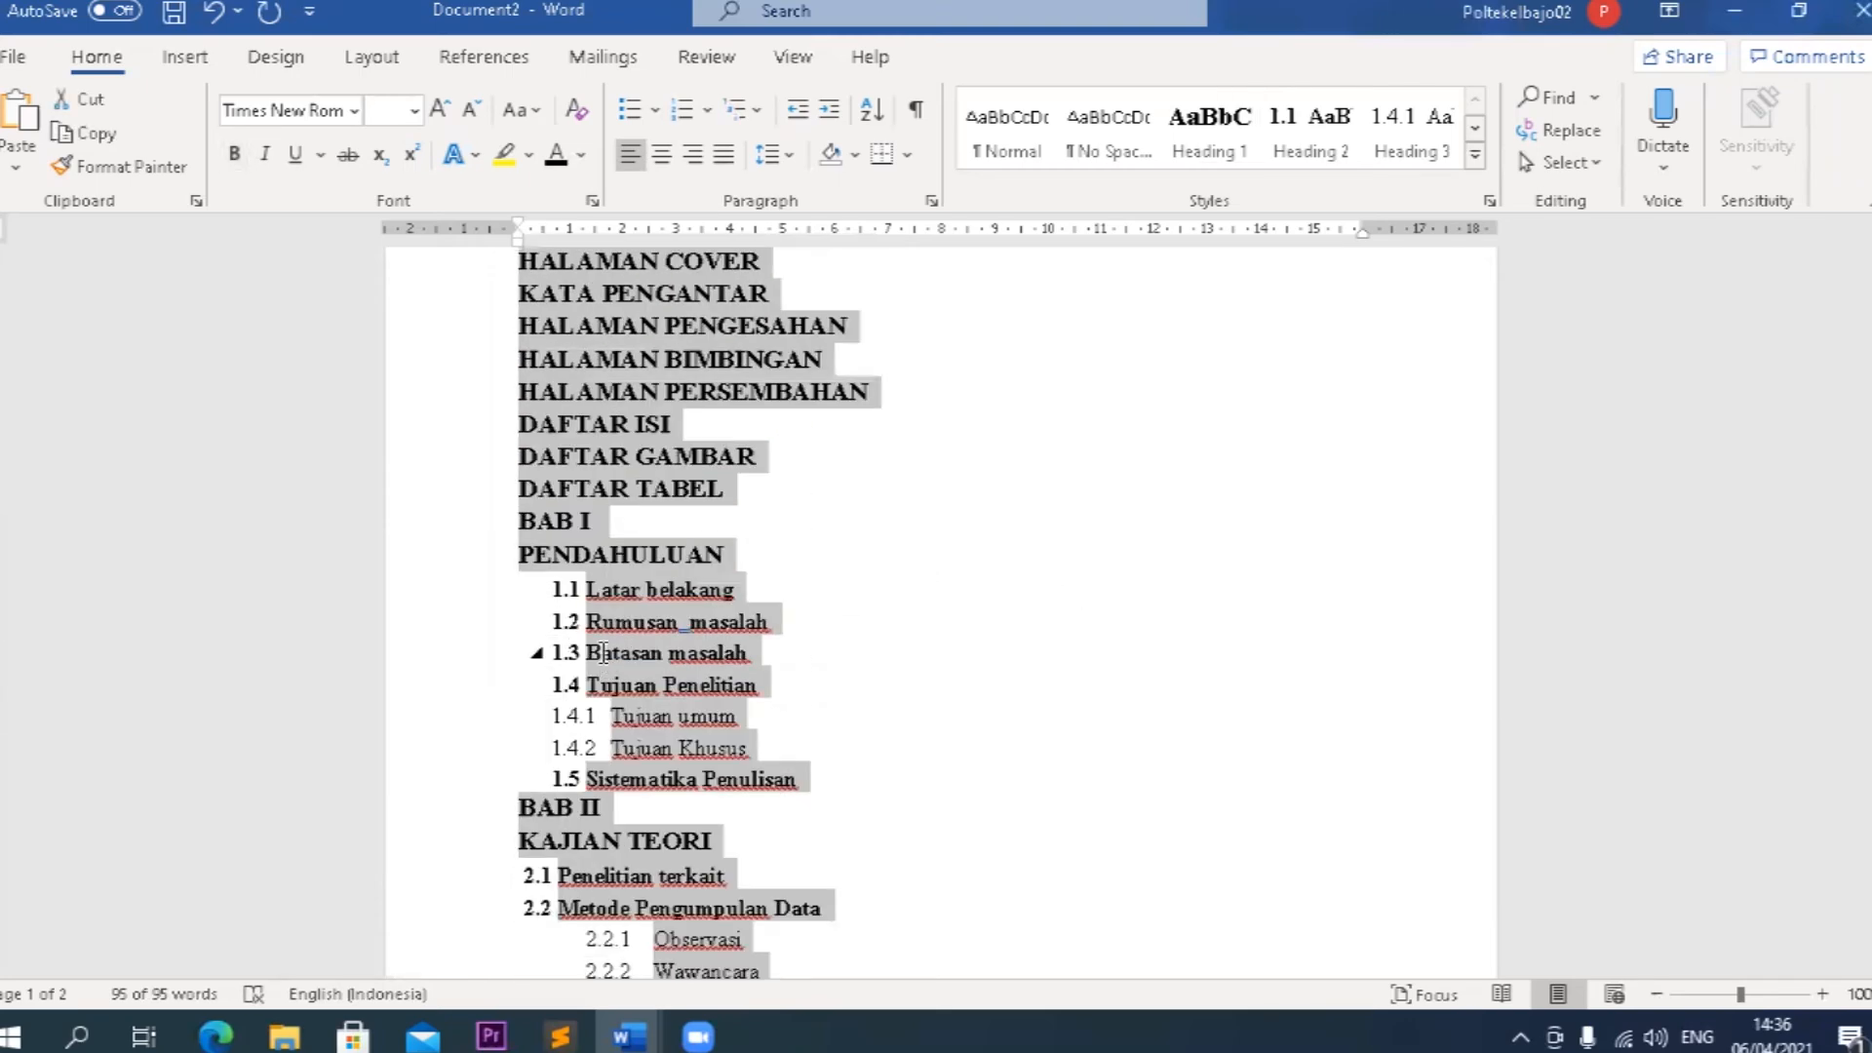
left_click(600, 653)
scroll(600, 653, "up", 2)
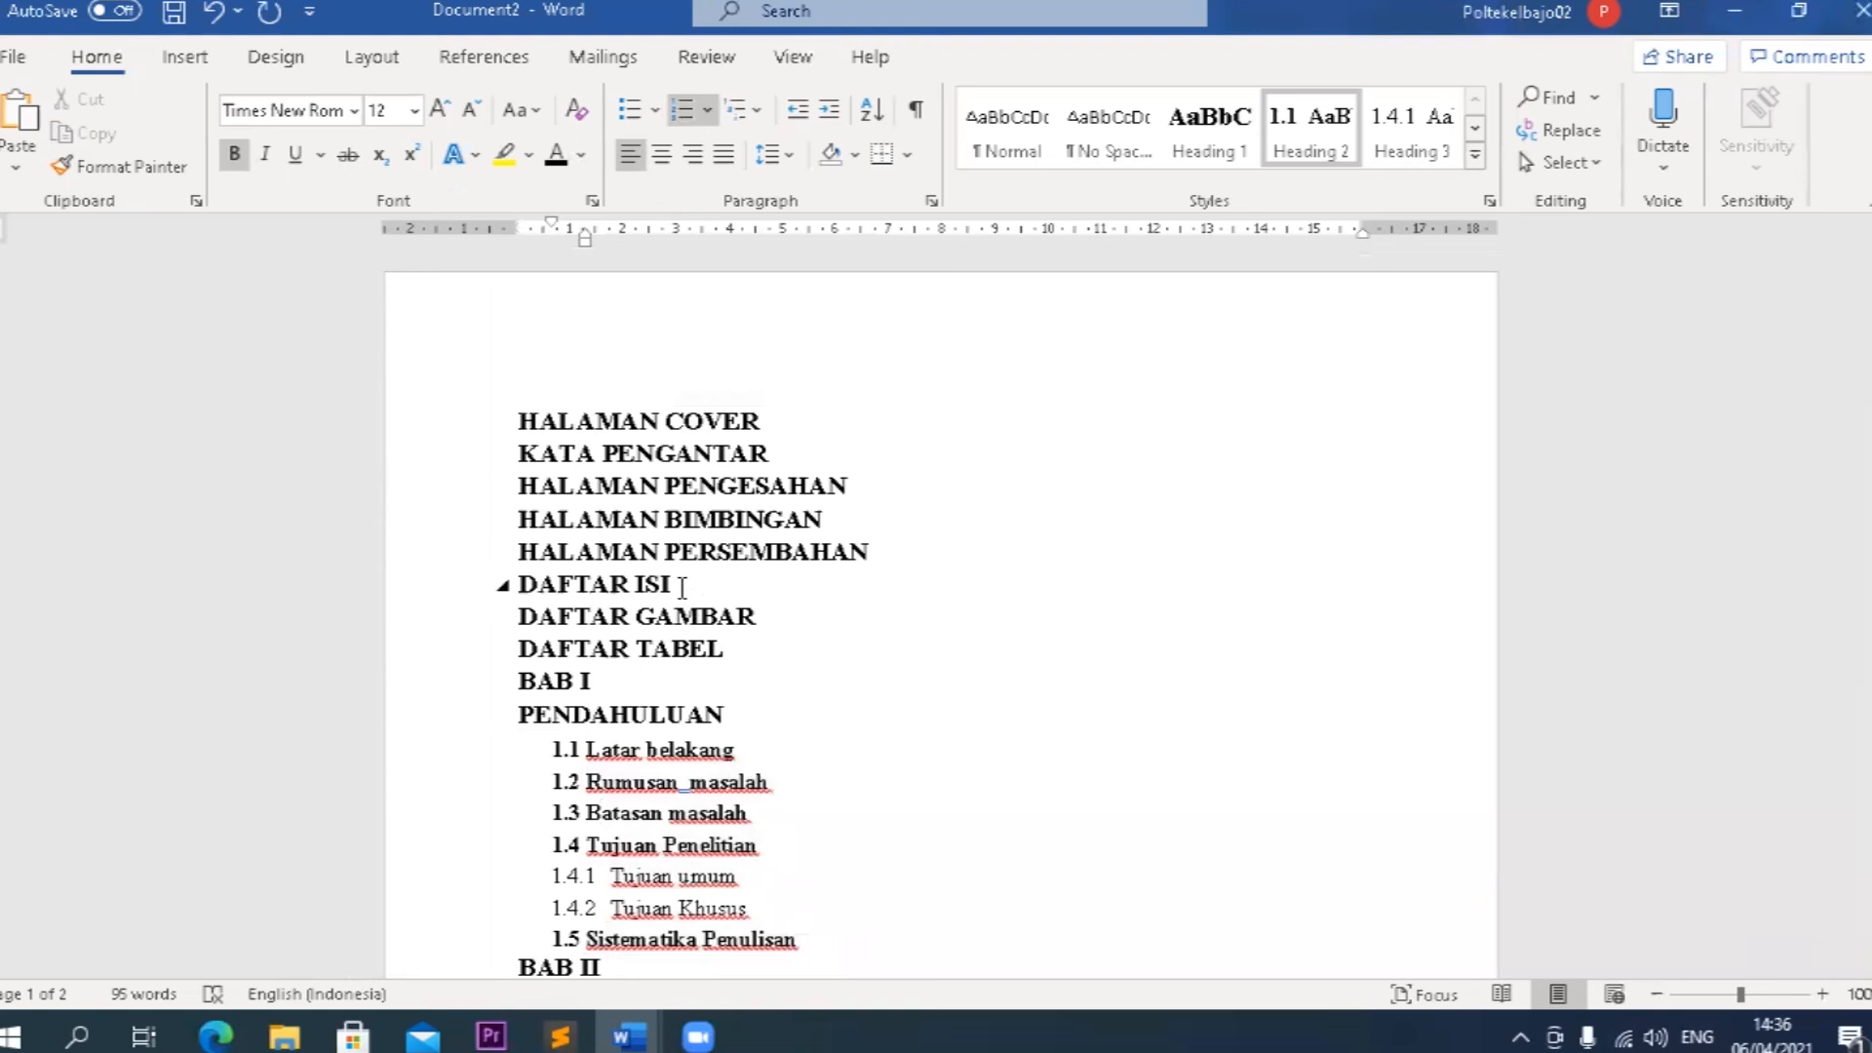
left_click(681, 586)
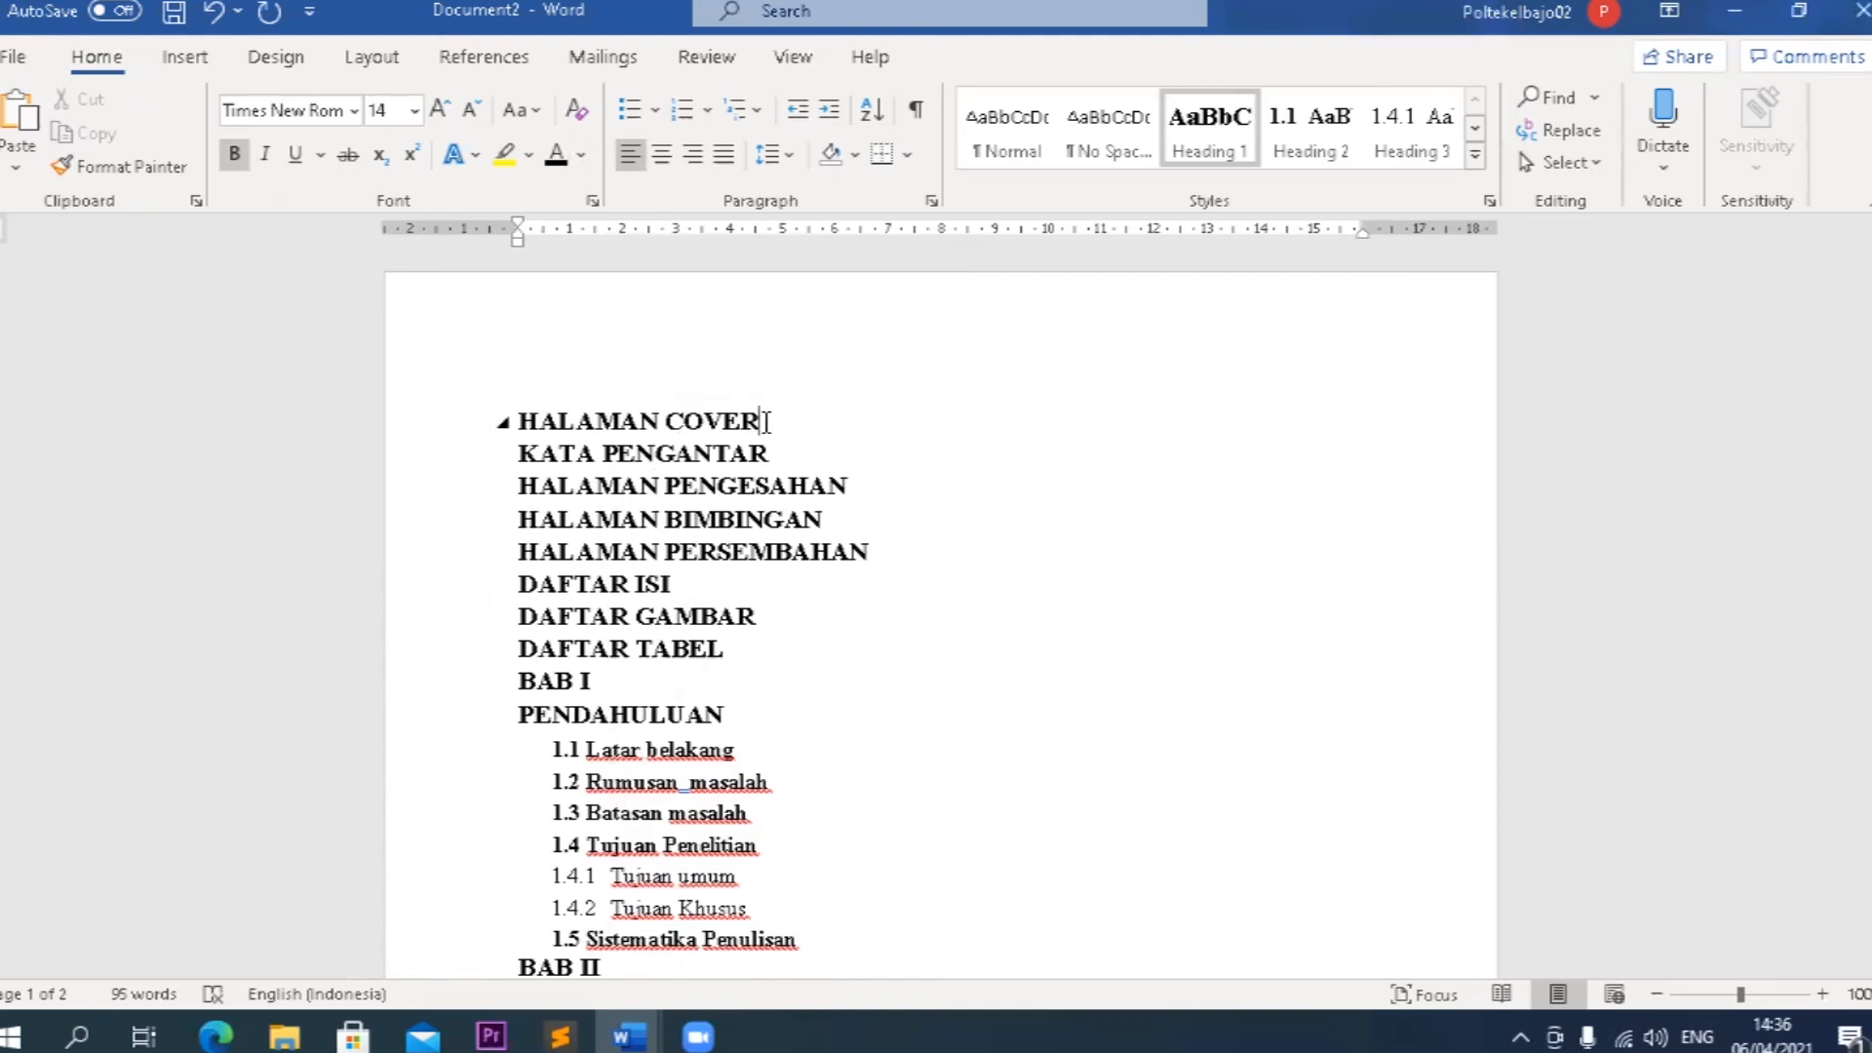
Insert page breaks after HALAMAN COVER and KATA PENGANTAR so that KATA PENGANTAR and HALAMAN PENGESAHAN each start a new page without a blank line.
left_click(765, 421)
key("ctrl+Return")
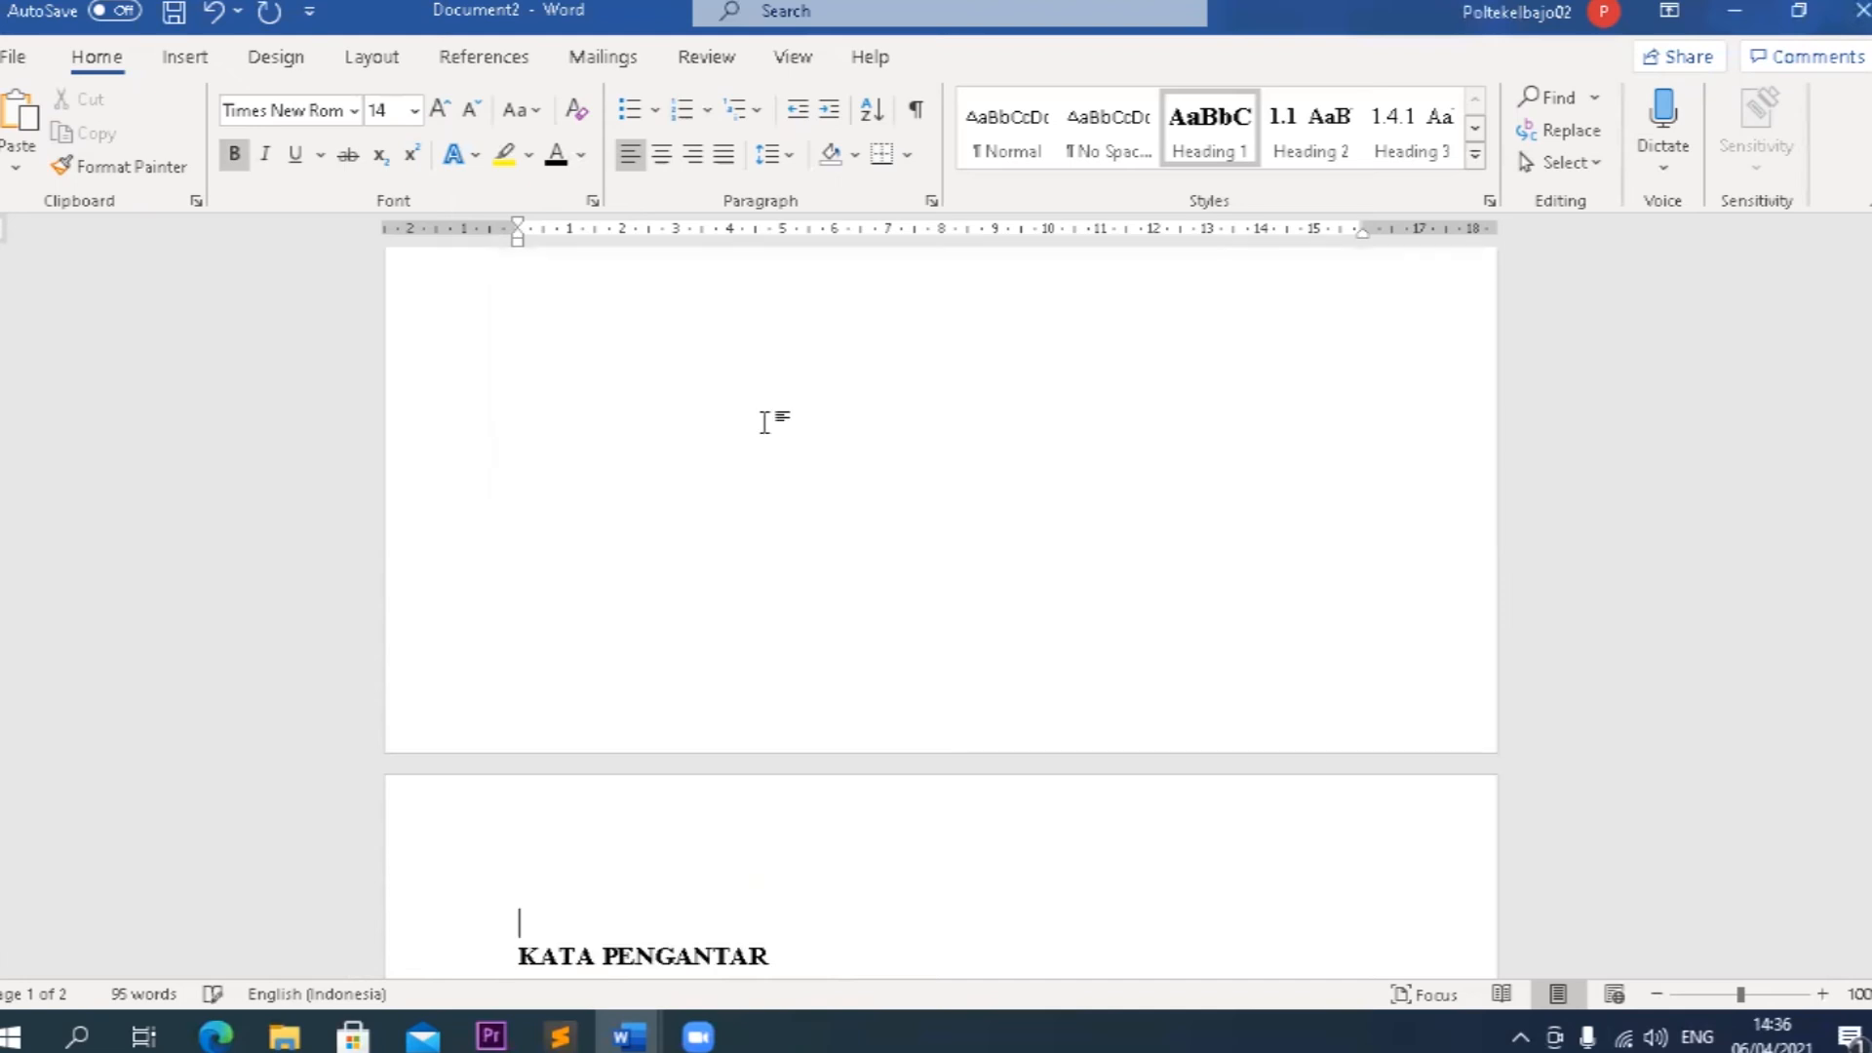
scroll(688, 390, "down", 3)
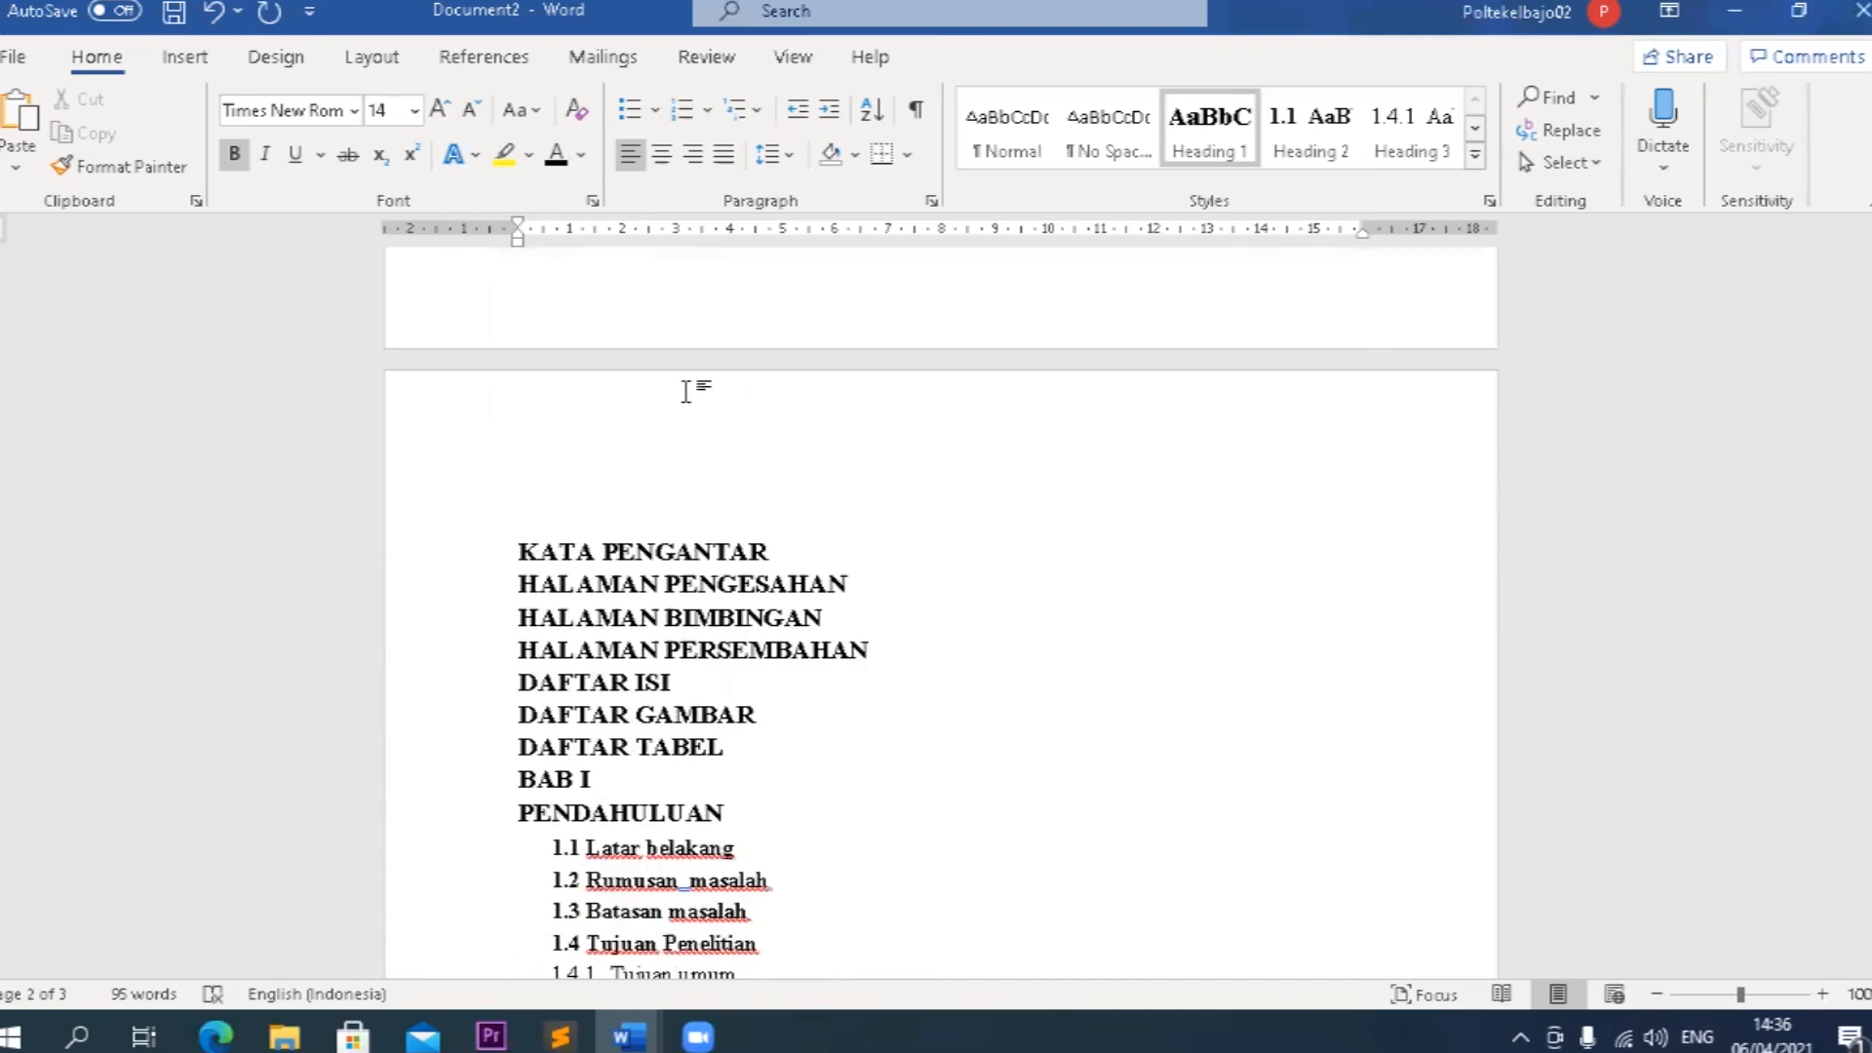
key("BackSpace")
scroll(751, 487, "down", 10)
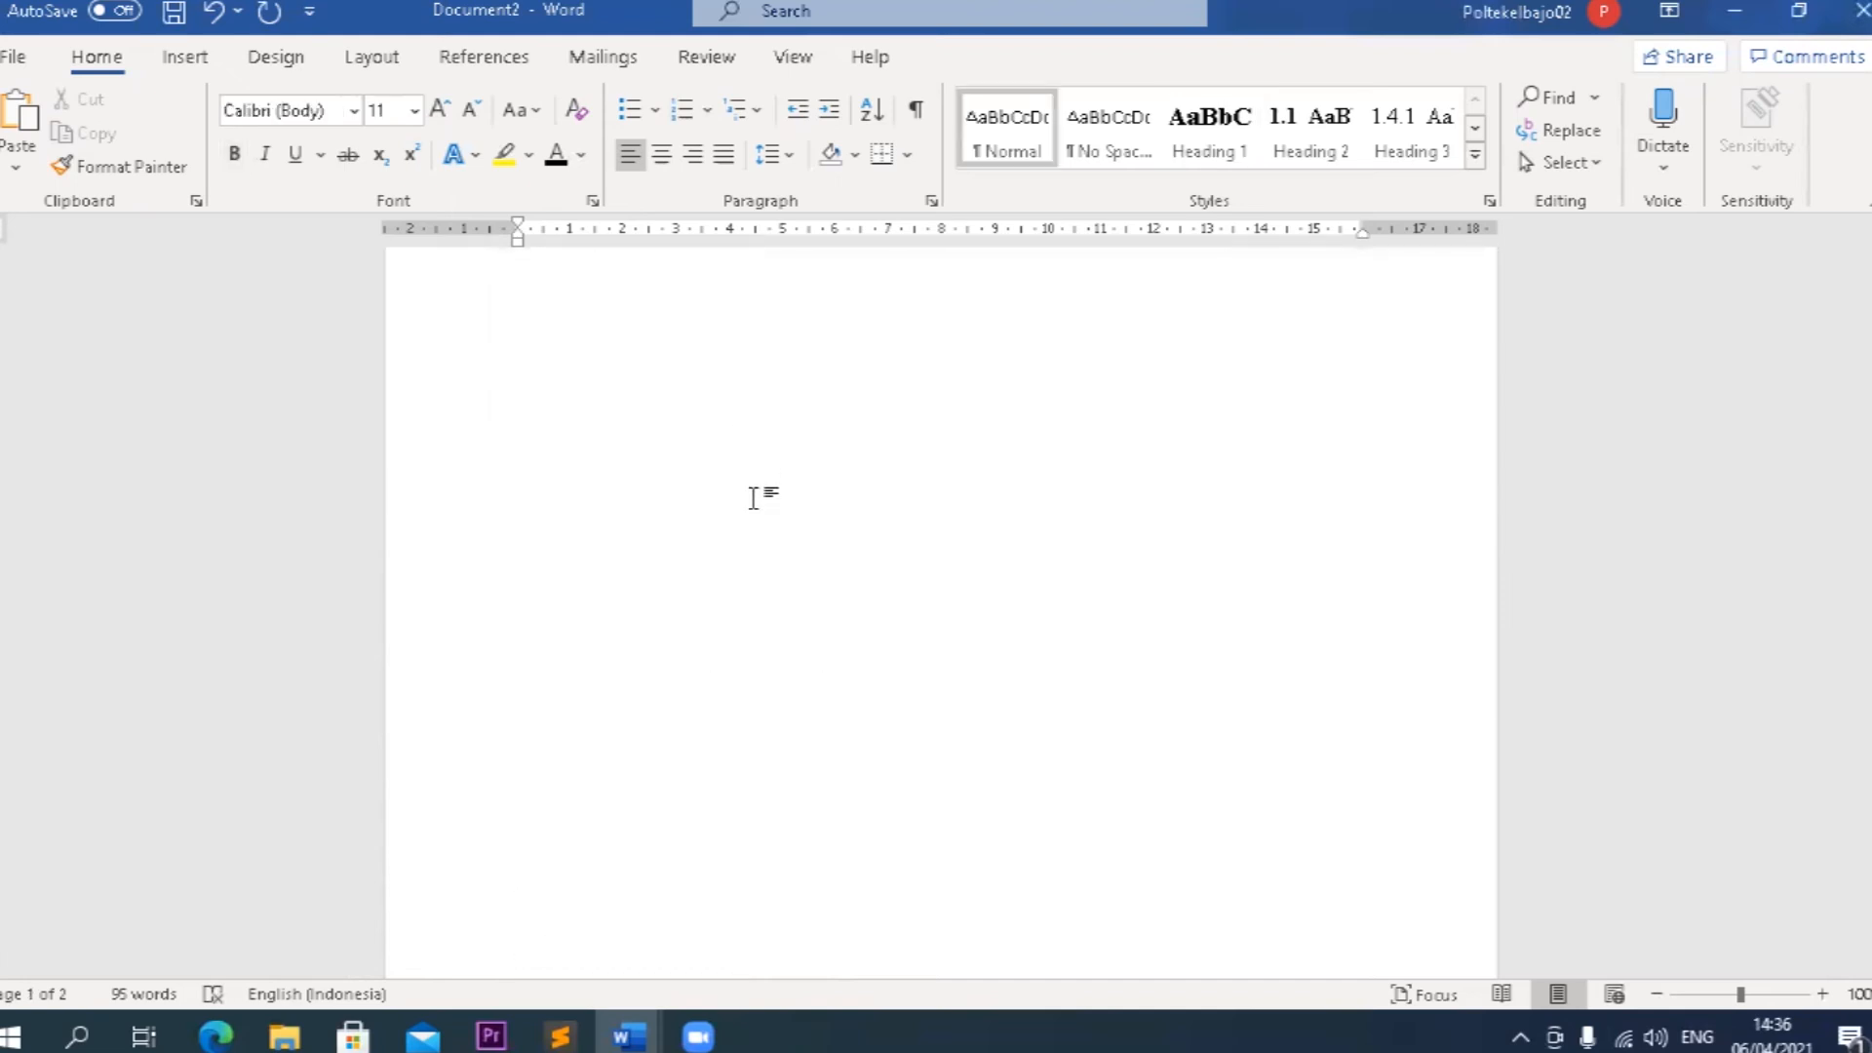
left_click(783, 636)
key("ctrl+Return")
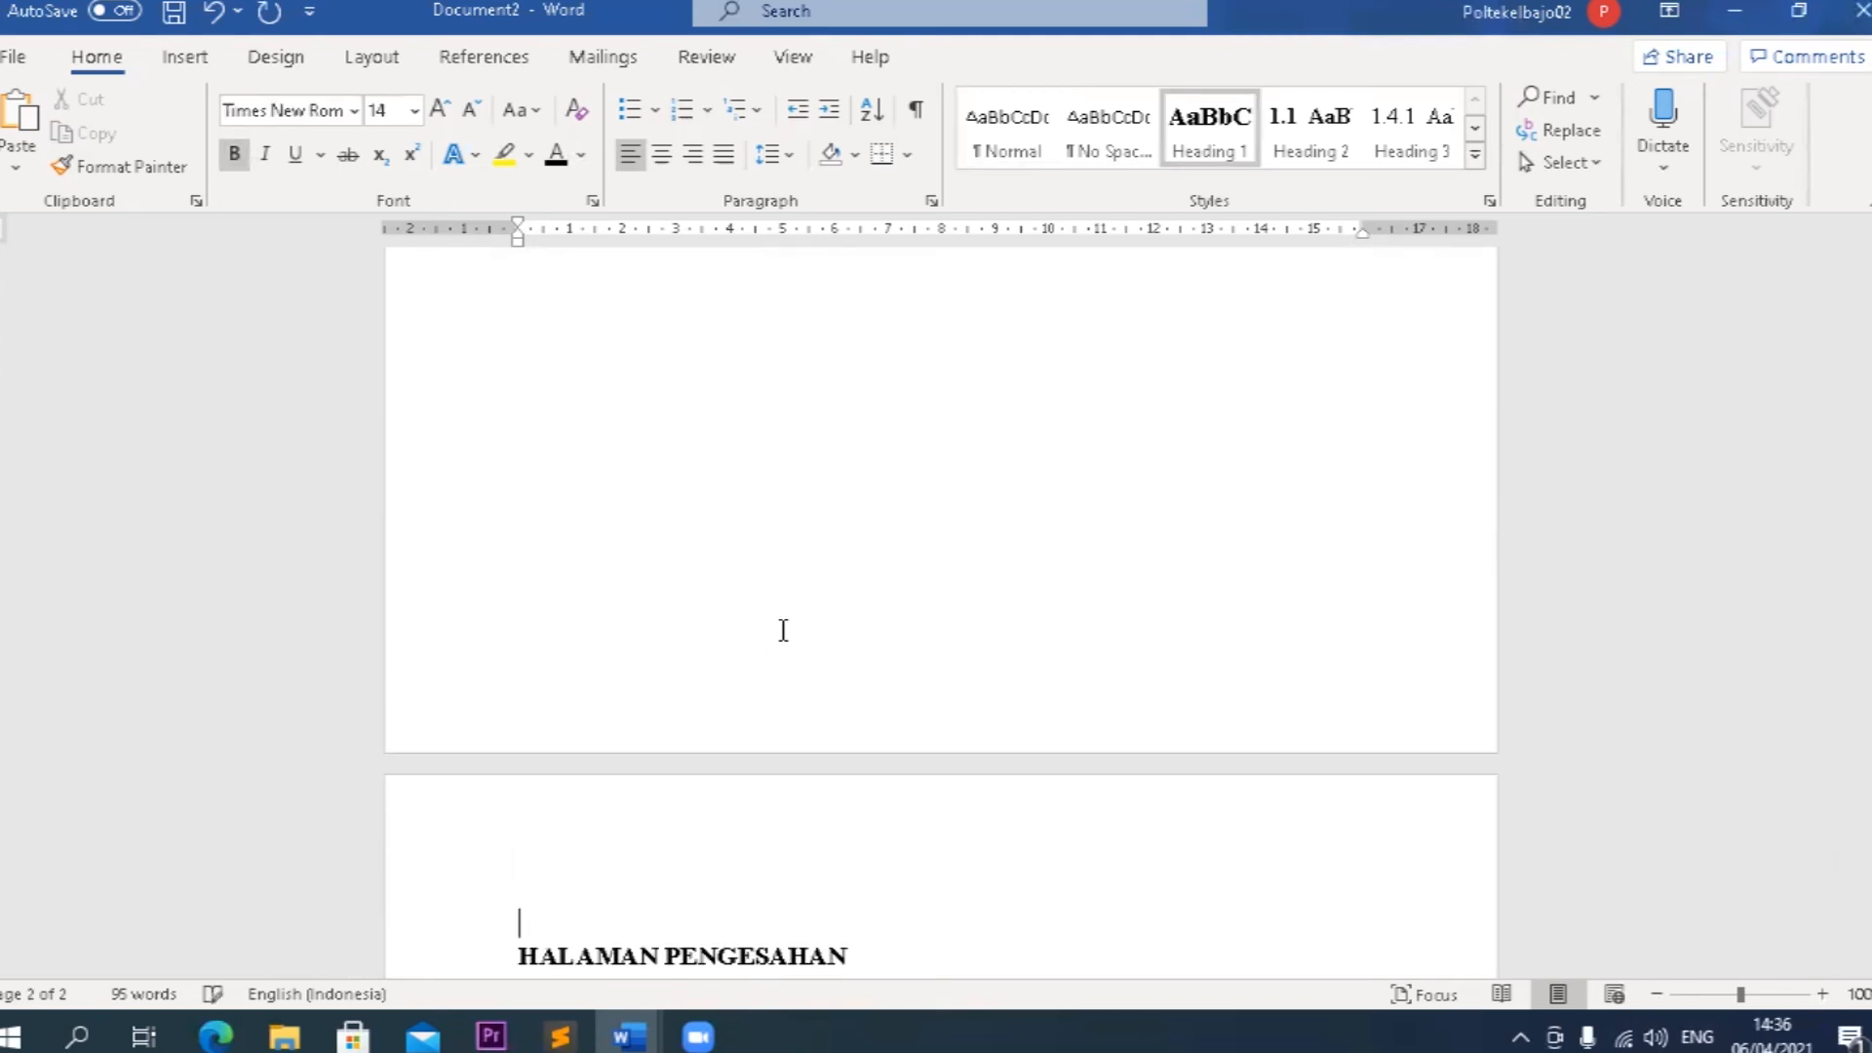
scroll(741, 600, "down", 4)
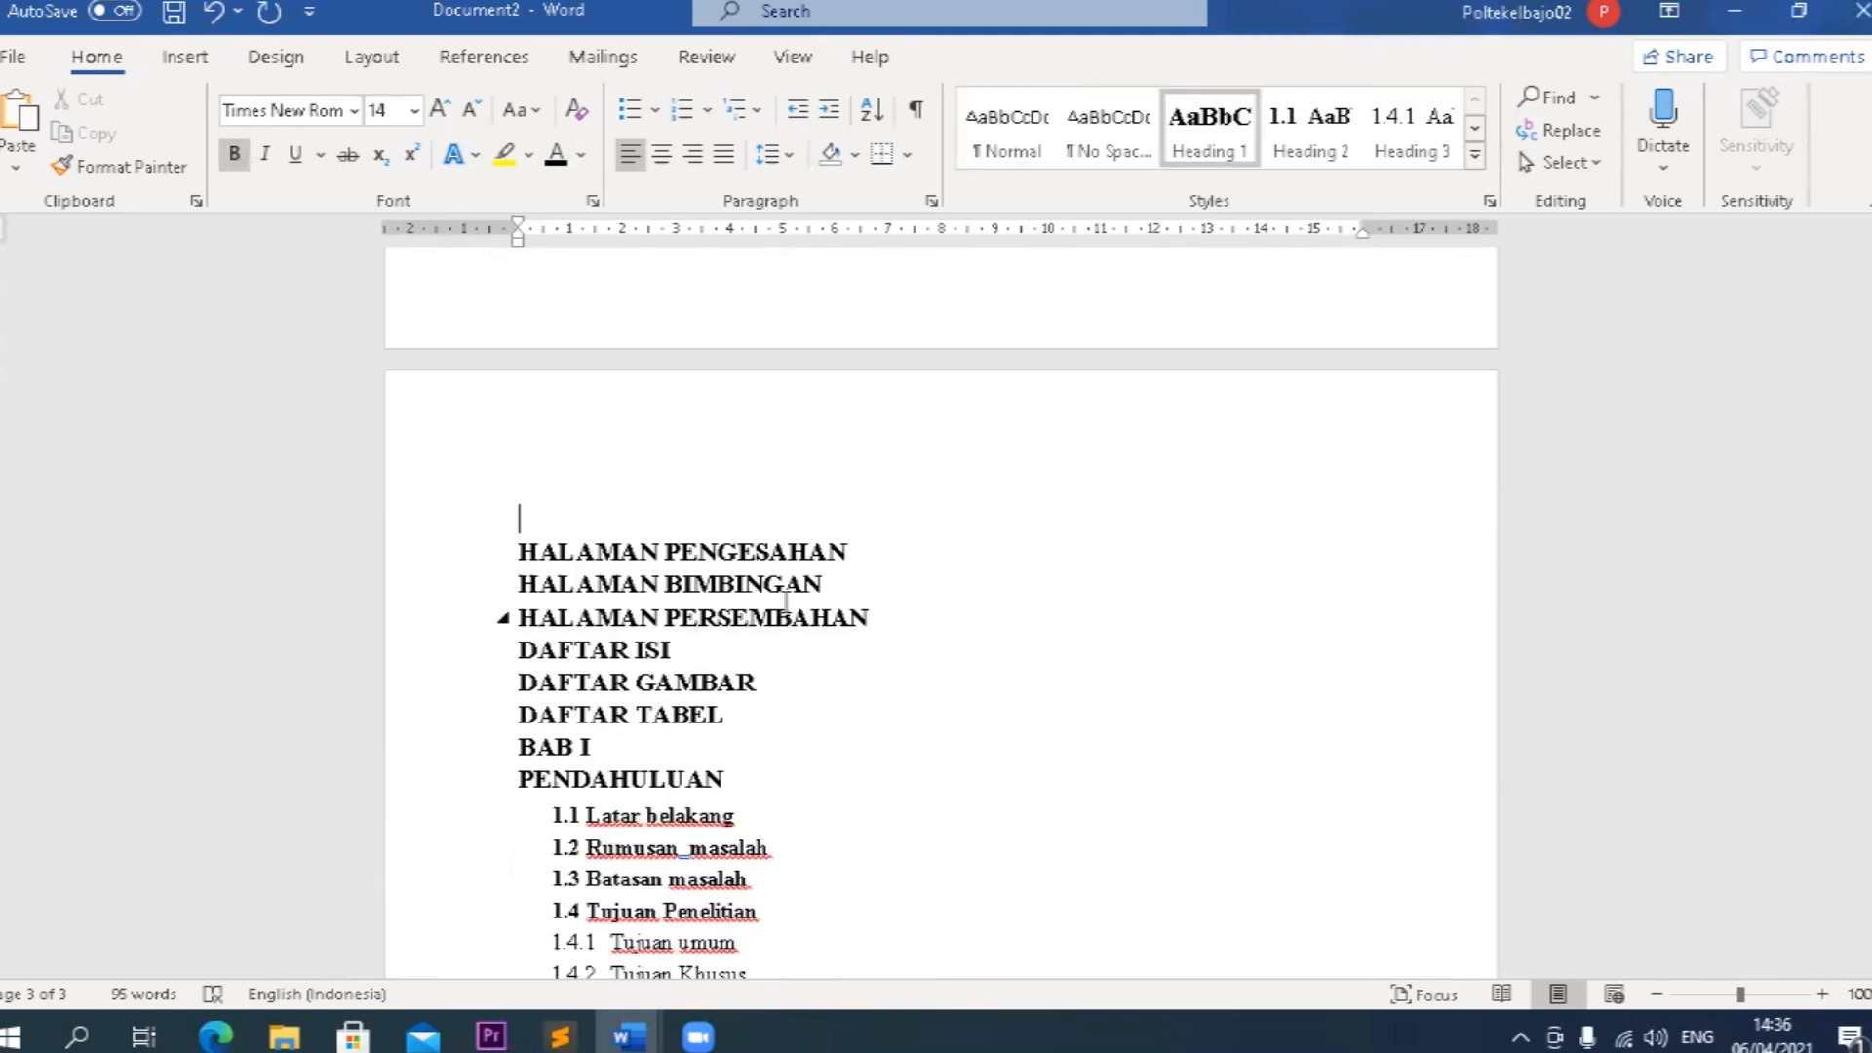
Insert page breaks after HALAMAN PENGESAHAN, HALAMAN BIMBINGAN and HALAMAN PERSEMBAHAN so that each following heading starts at the top of a new page.
left_click(855, 552)
key("ctrl+Return")
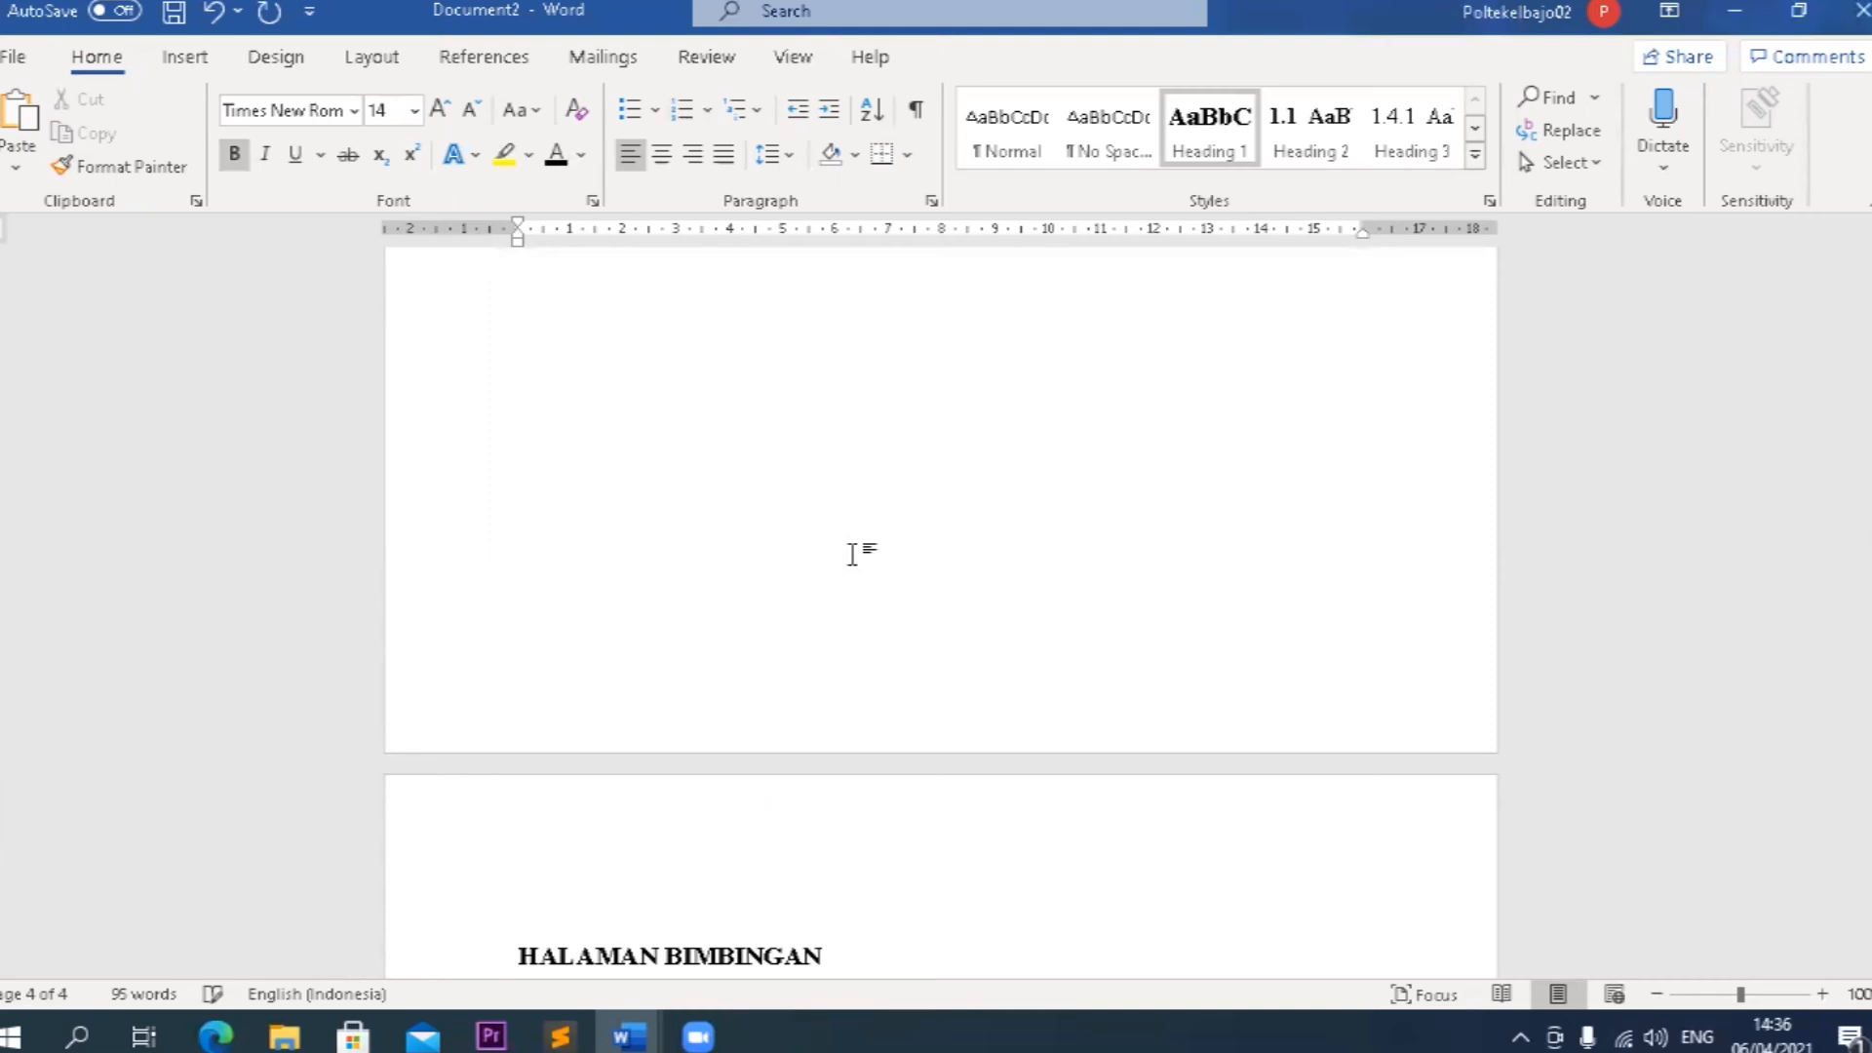
scroll(851, 554, "down", 4)
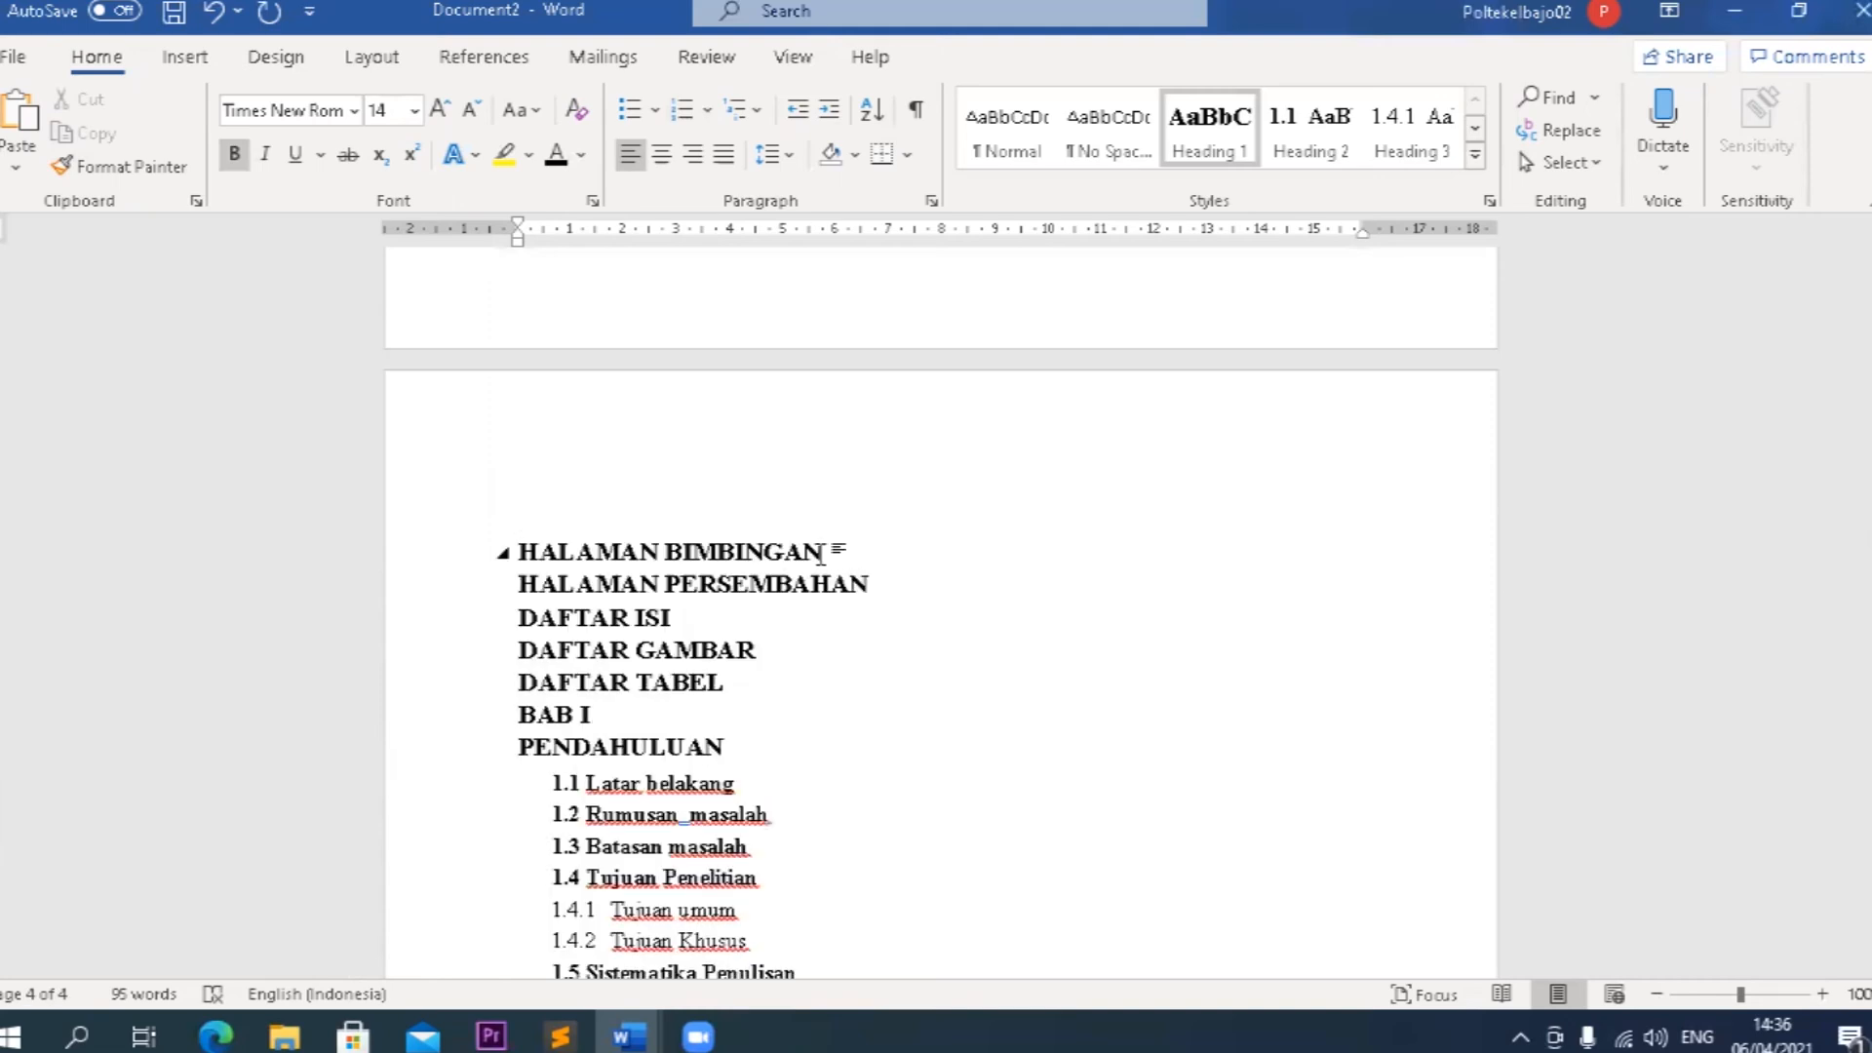
key("ctrl+Return")
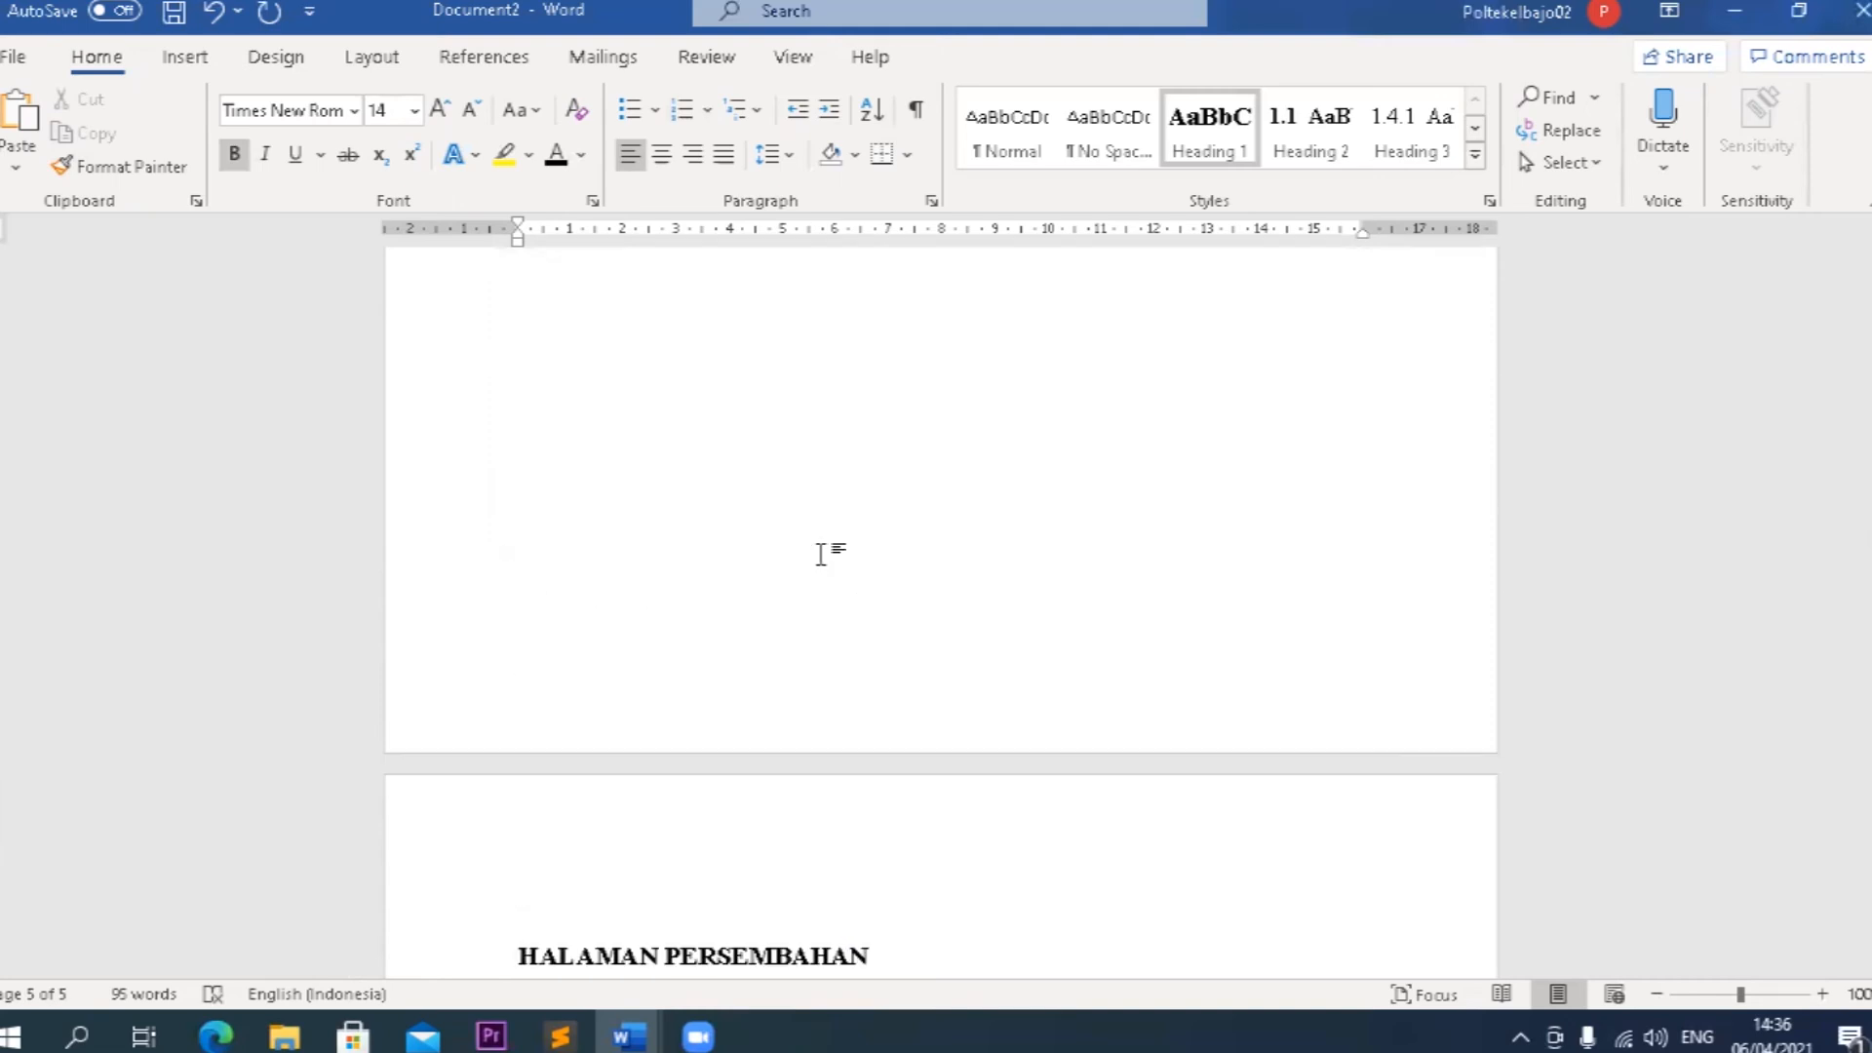
scroll(821, 554, "down", 3)
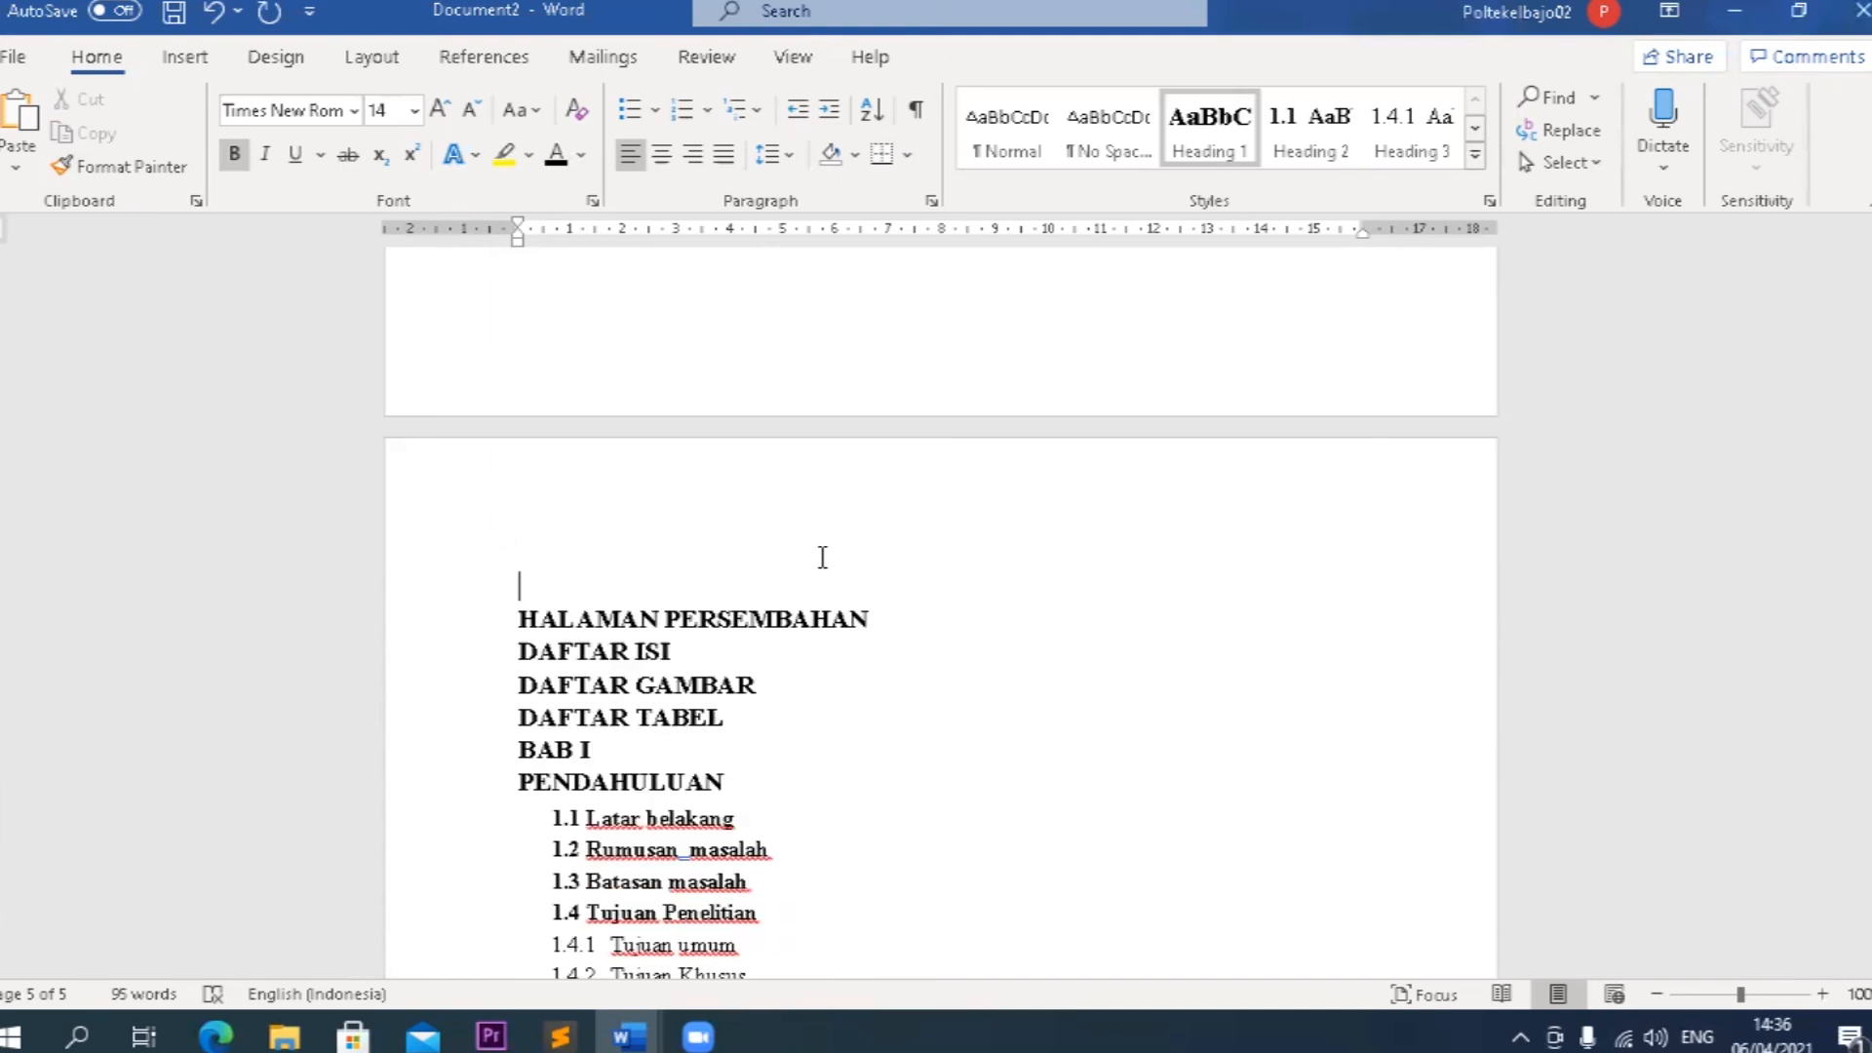
left_click(869, 619)
key("ctrl+Return")
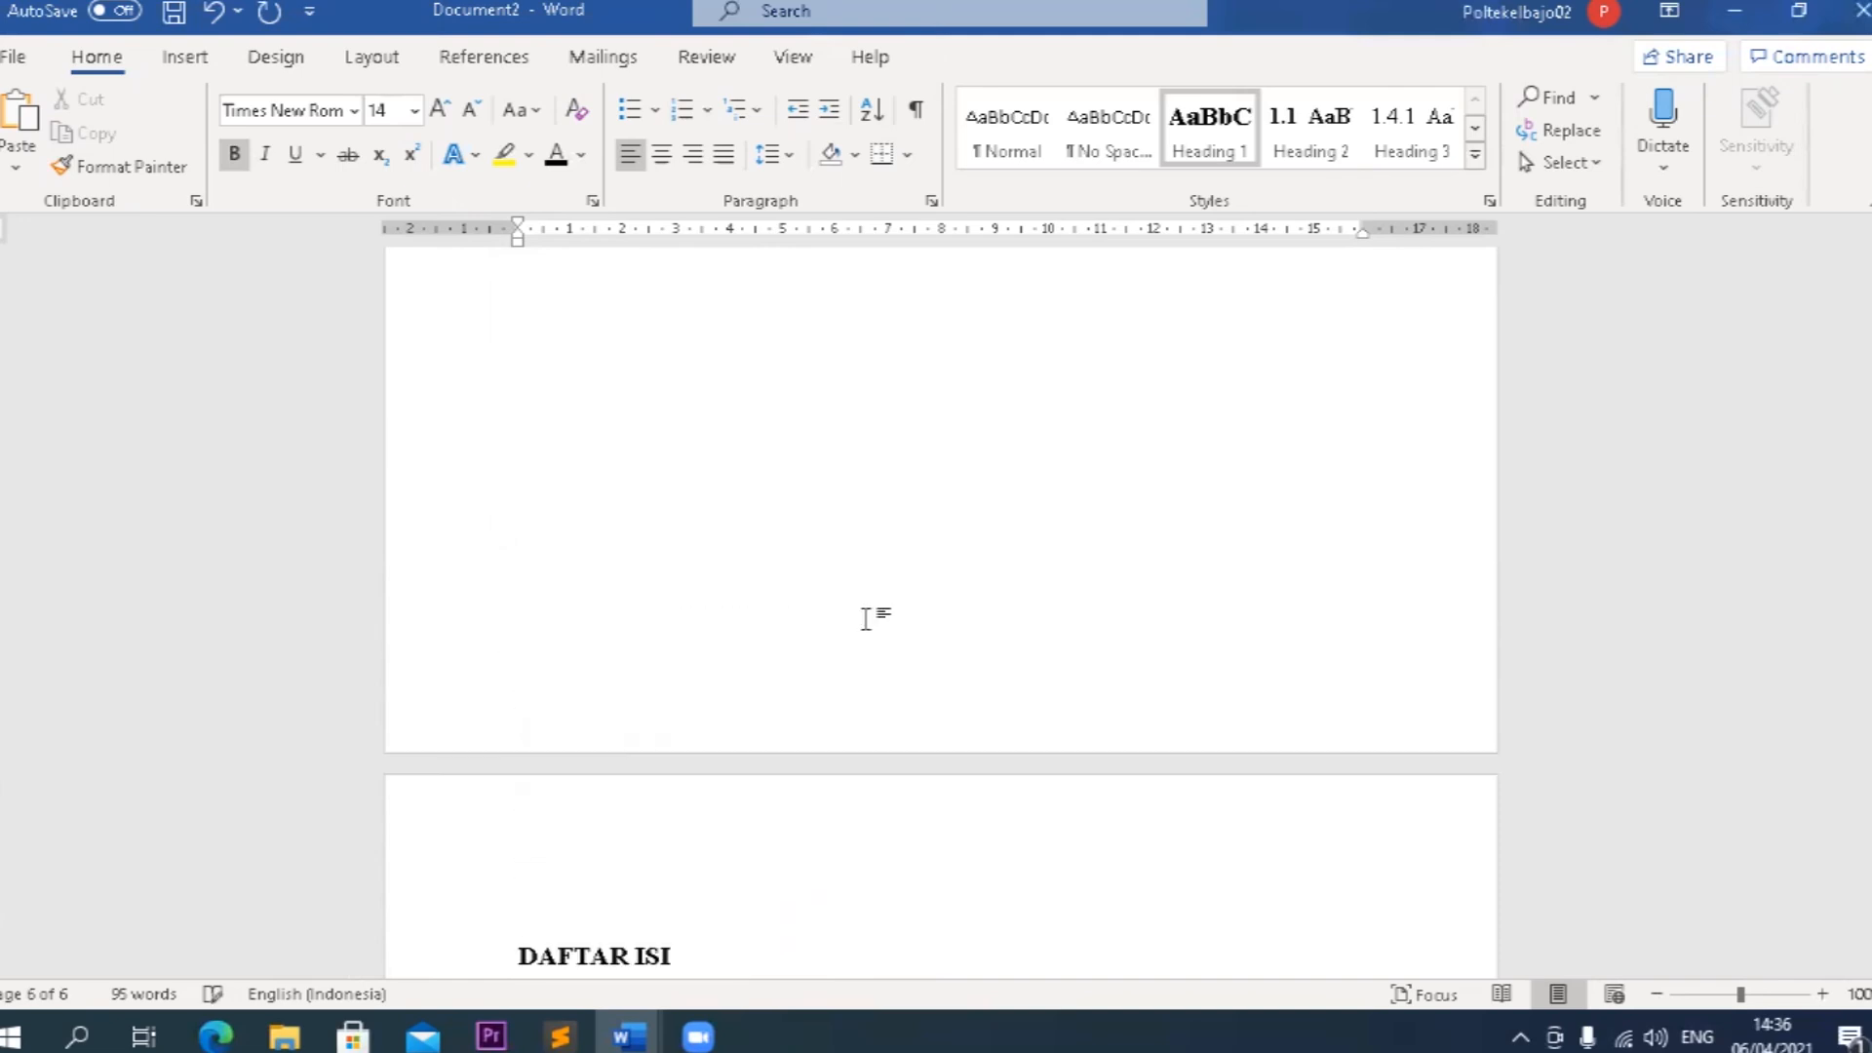
scroll(873, 624, "down", 3)
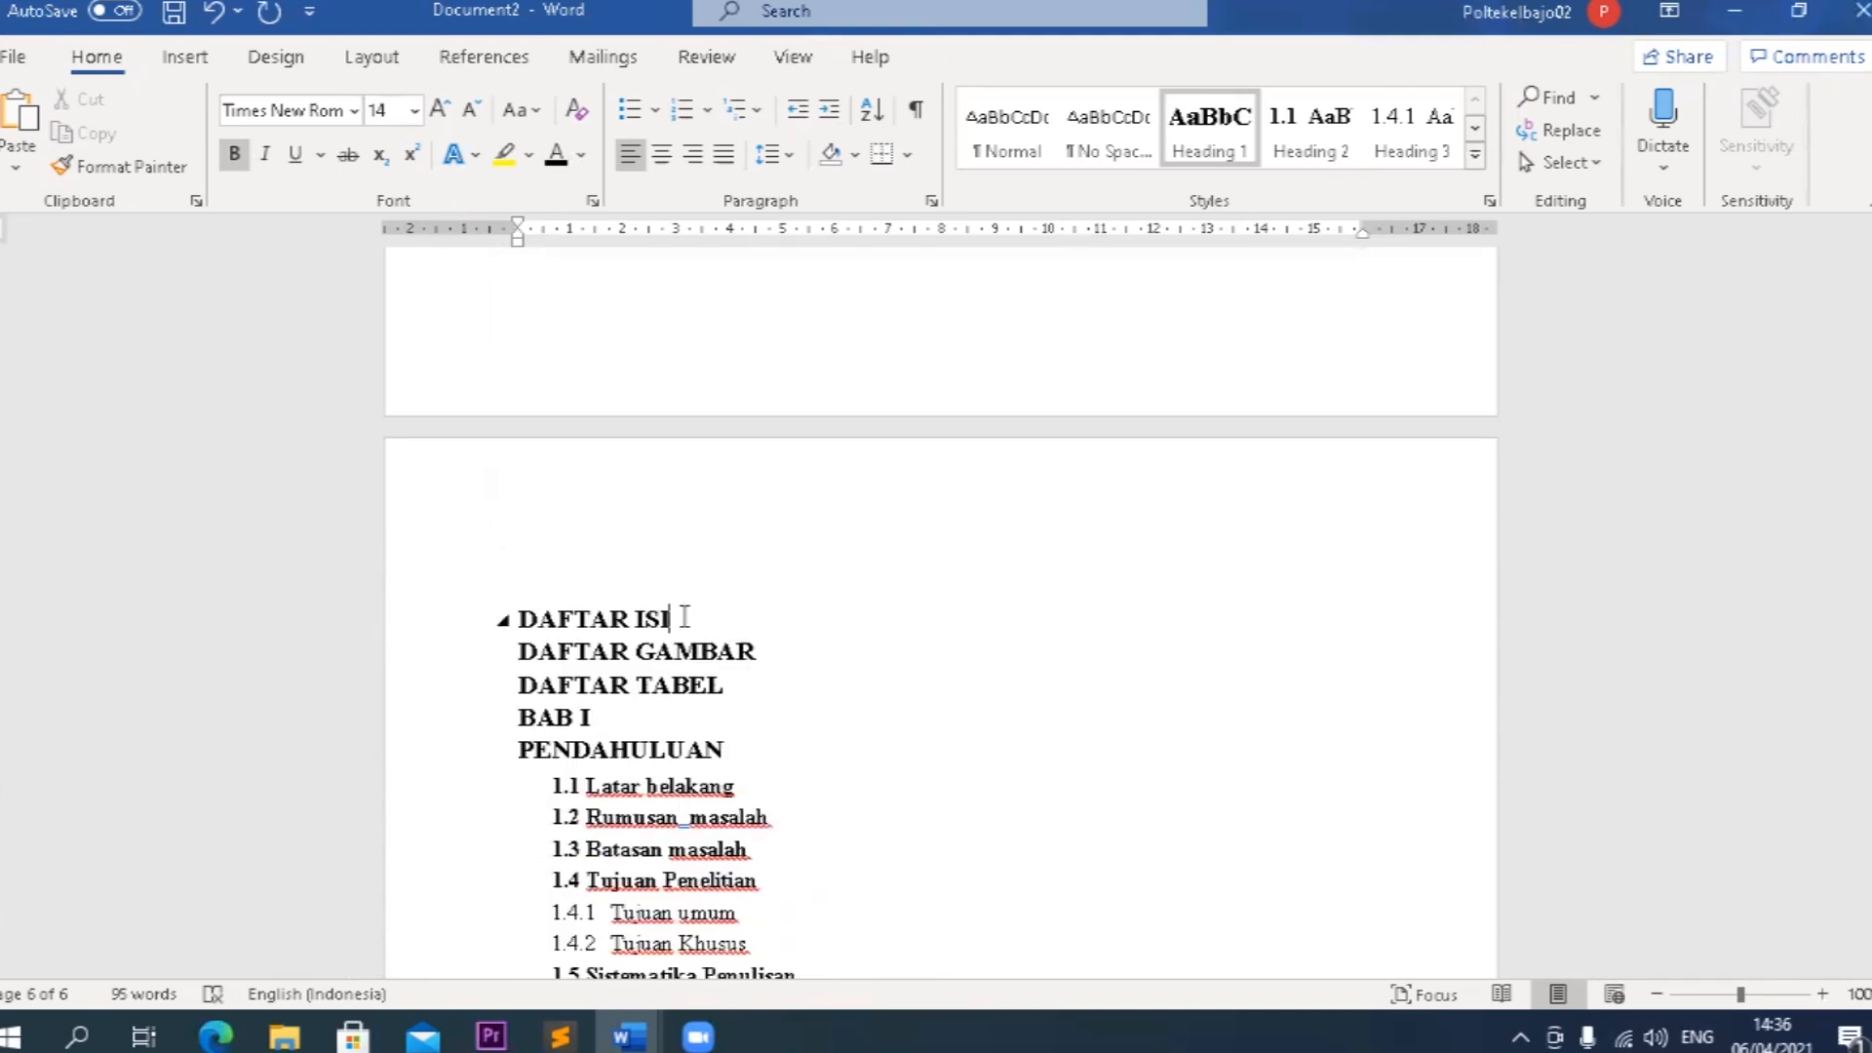
Add an empty line below the DAFTAR ISI heading and insert the Automatic Table 1 table of contents there.
key("Return")
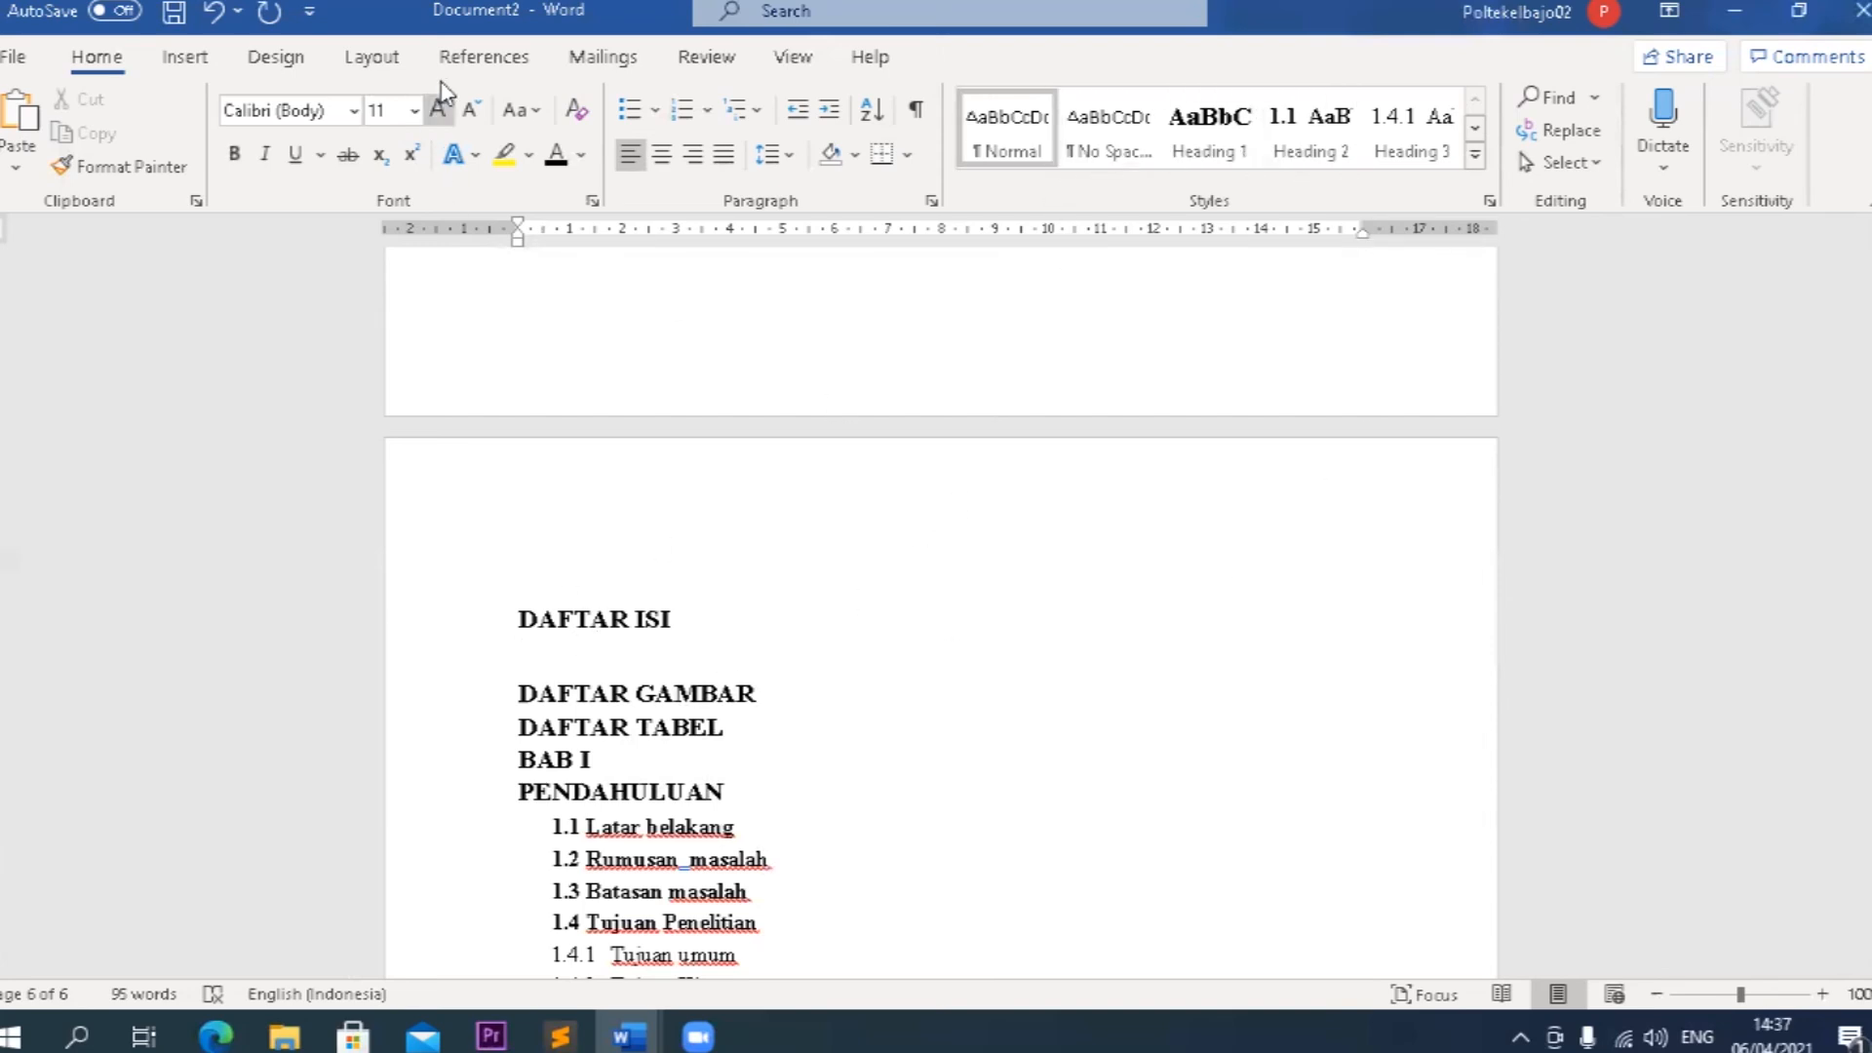
left_click(484, 61)
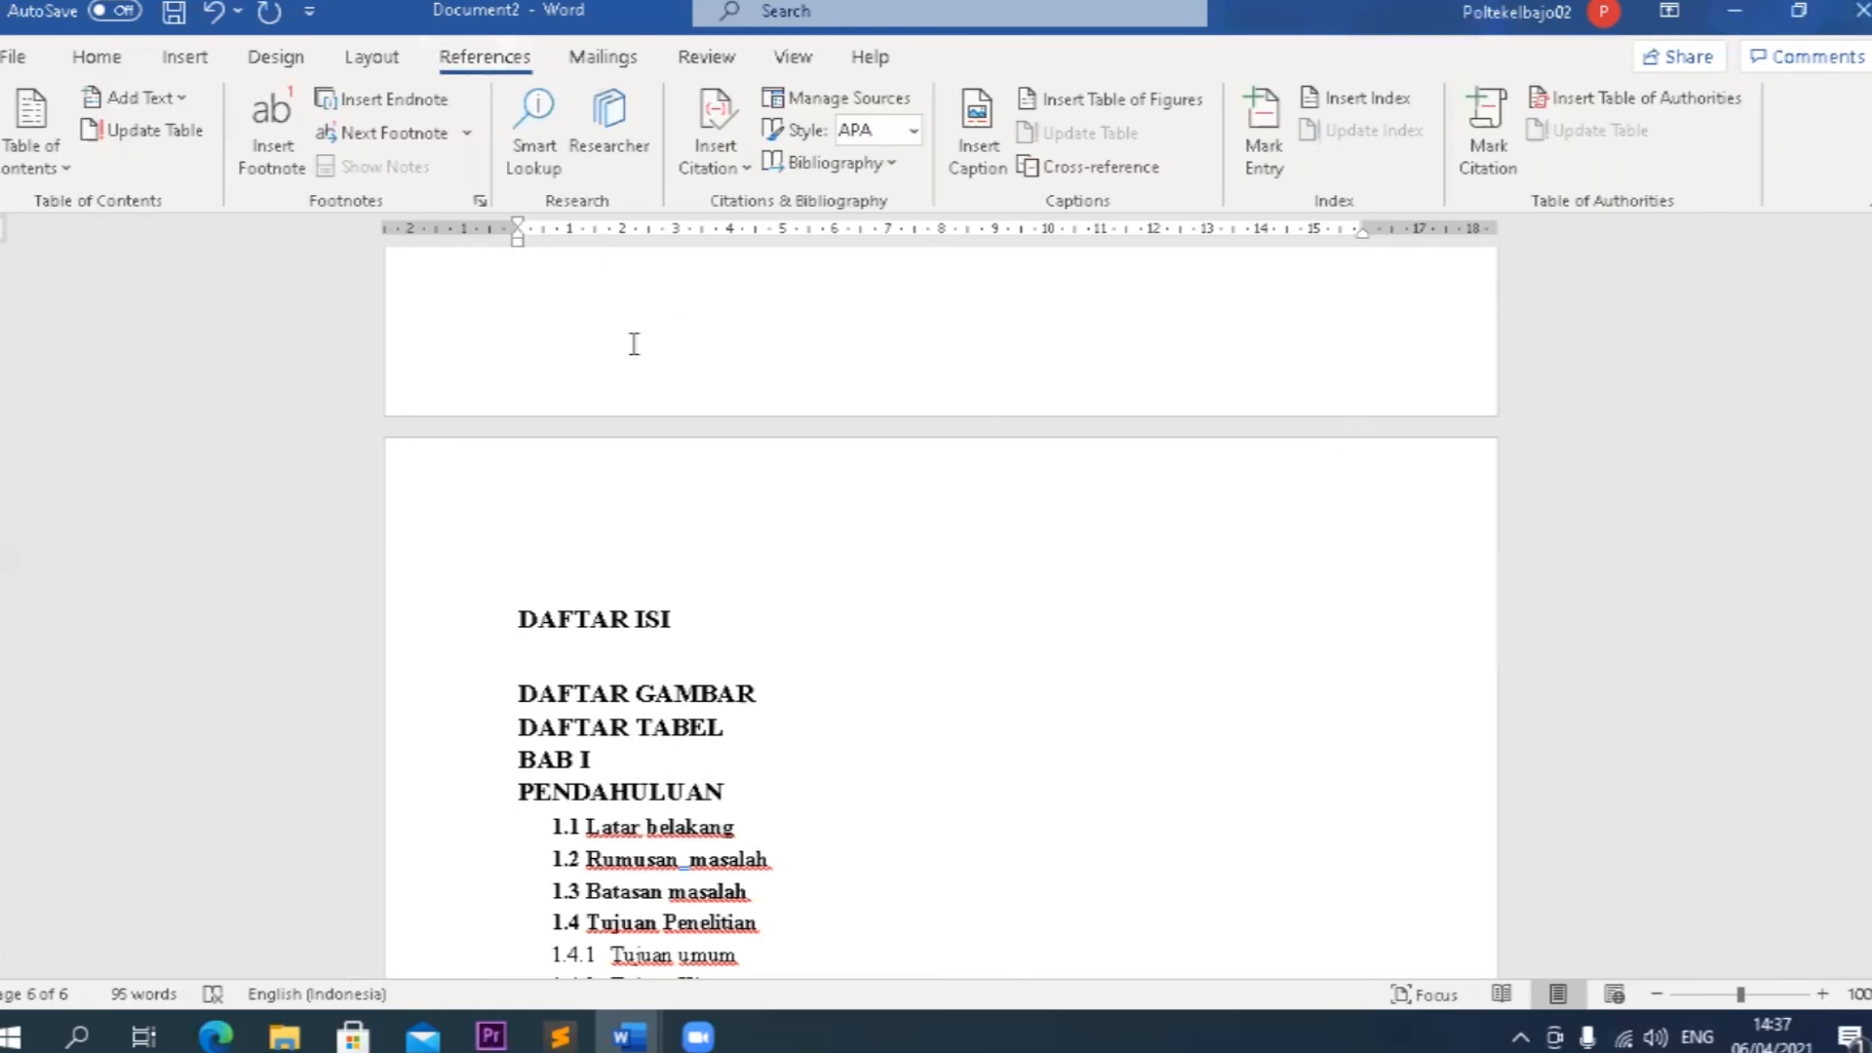
left_click(46, 175)
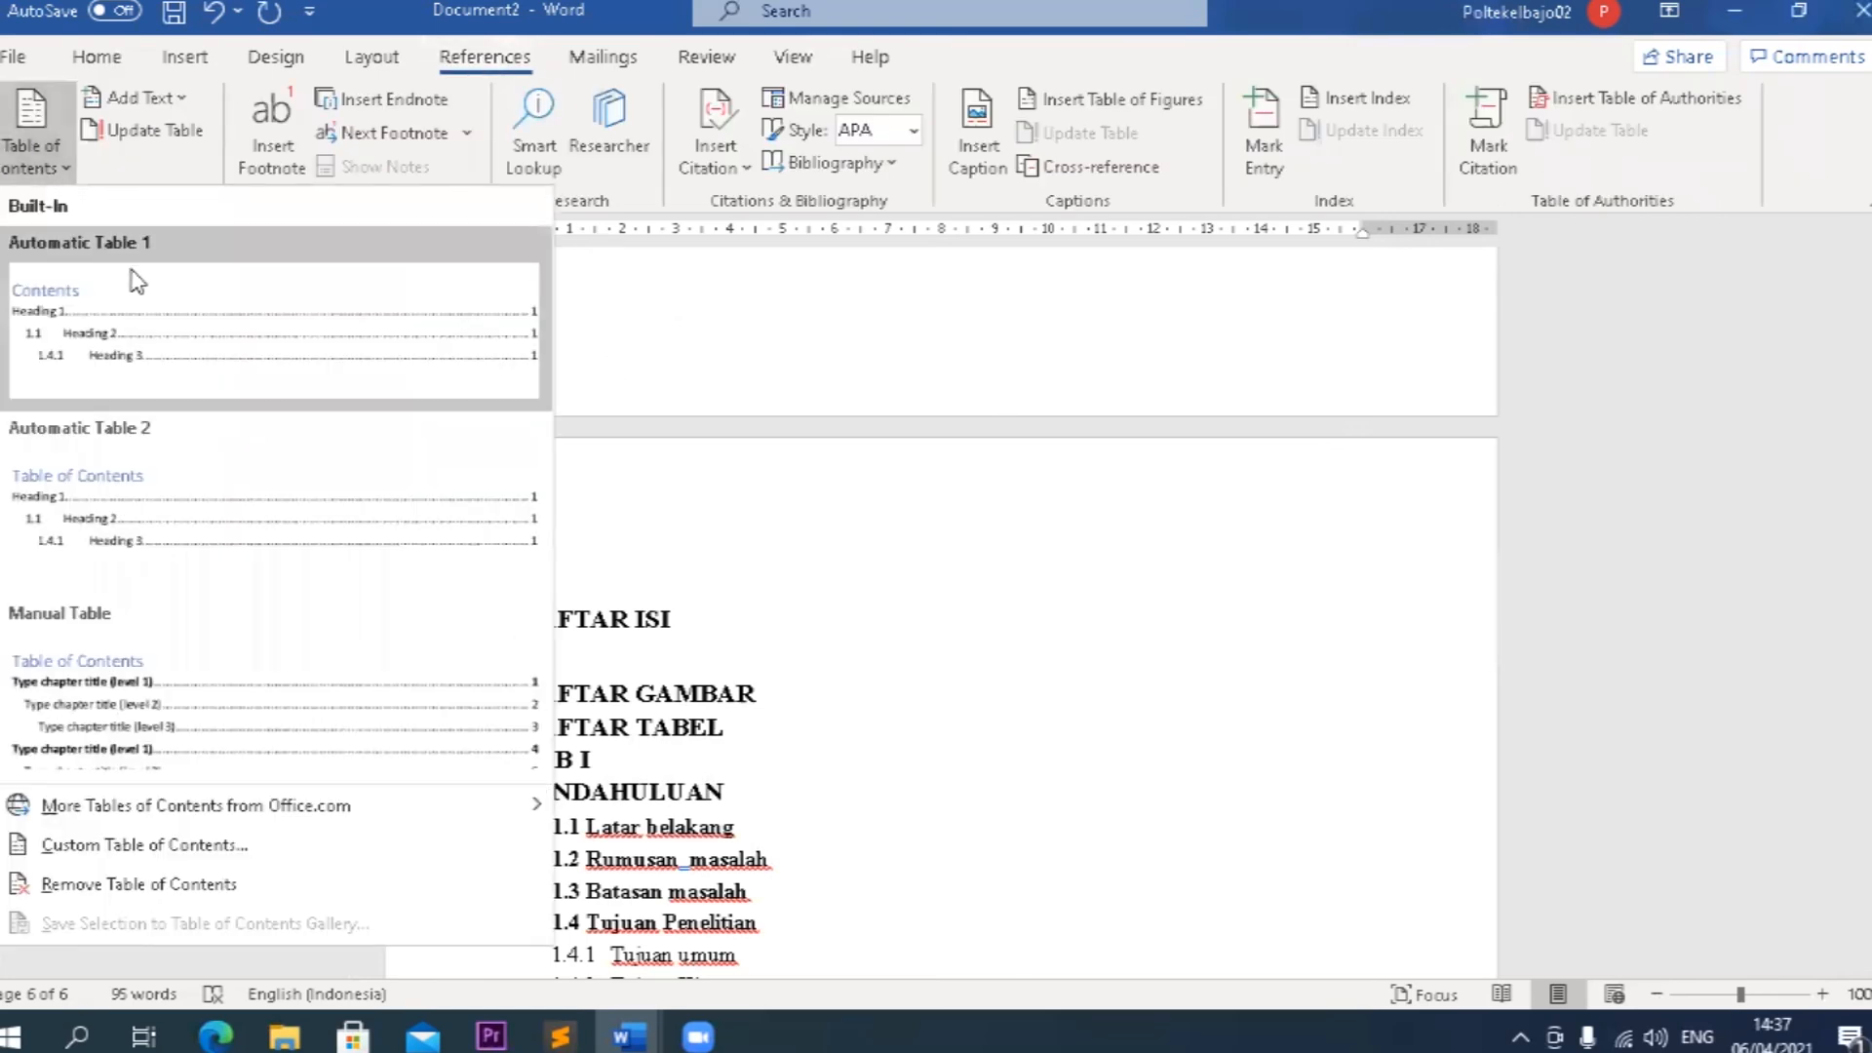
left_click(222, 357)
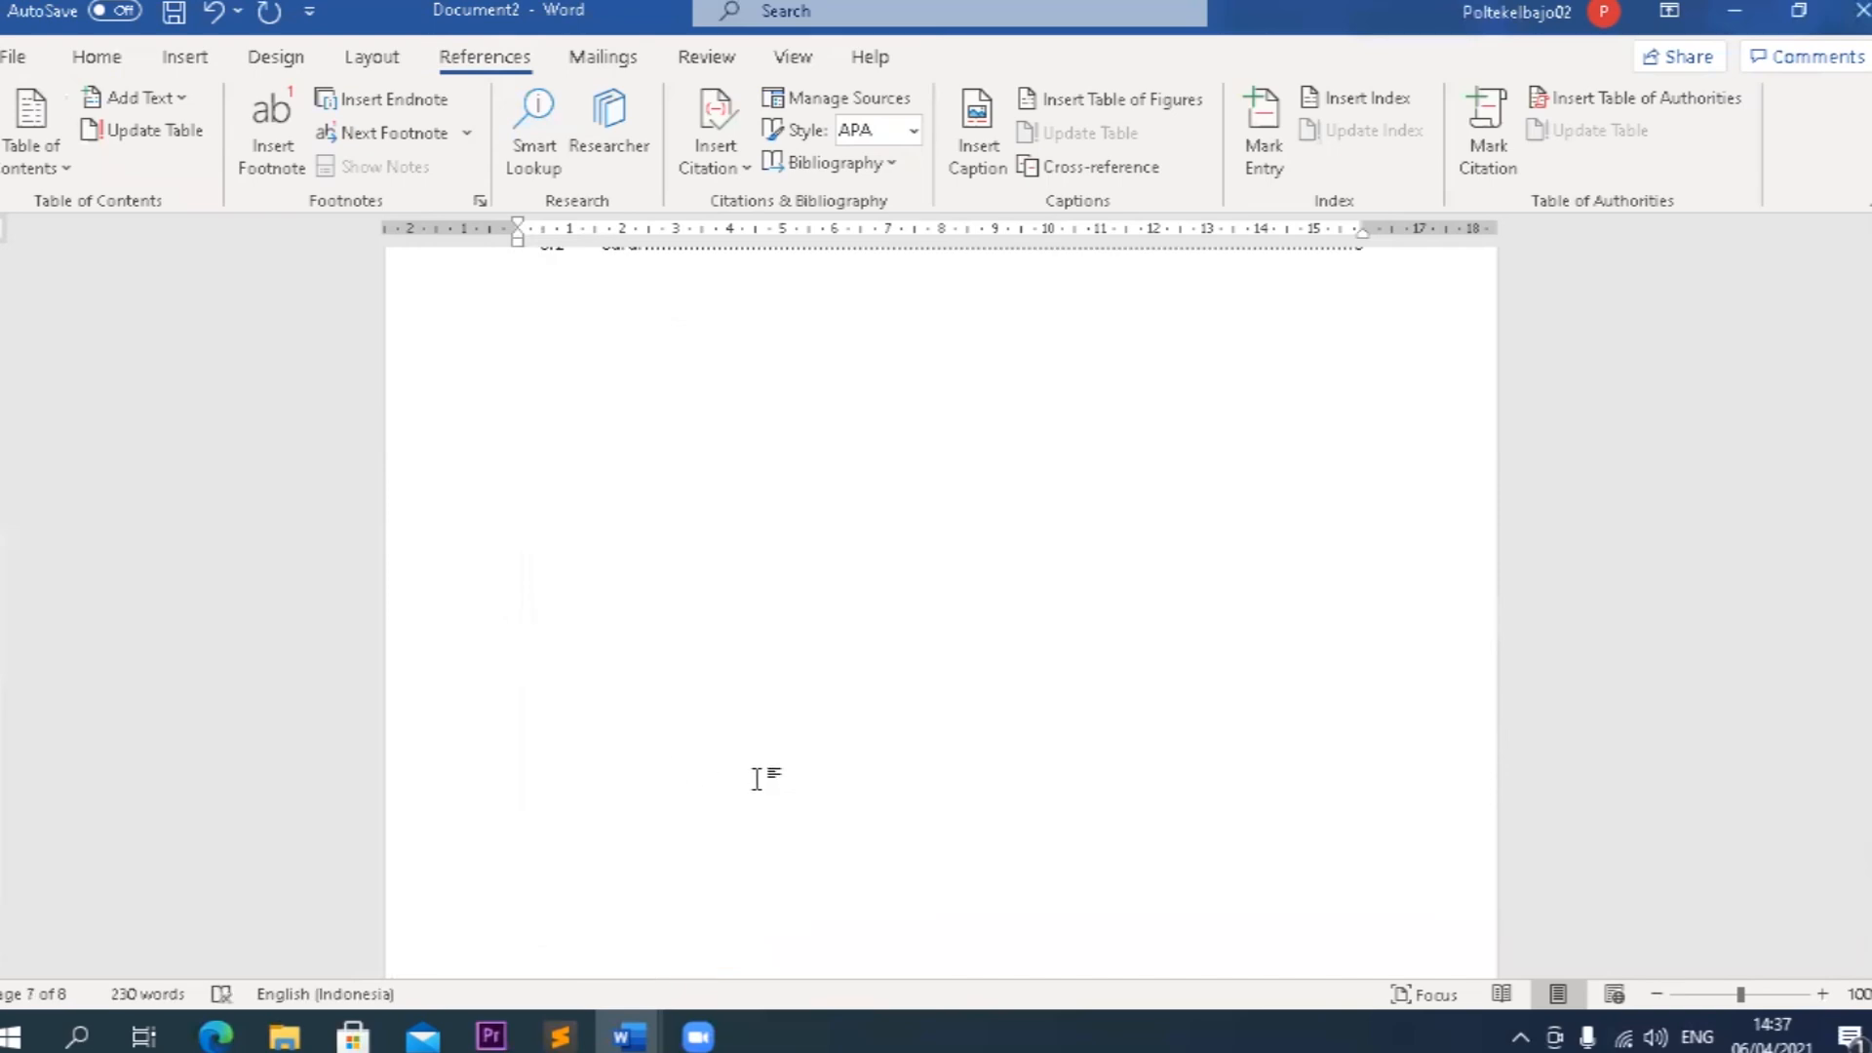
Delete the Contents title above the entries of the new table of contents.
scroll(756, 777, "up", 8)
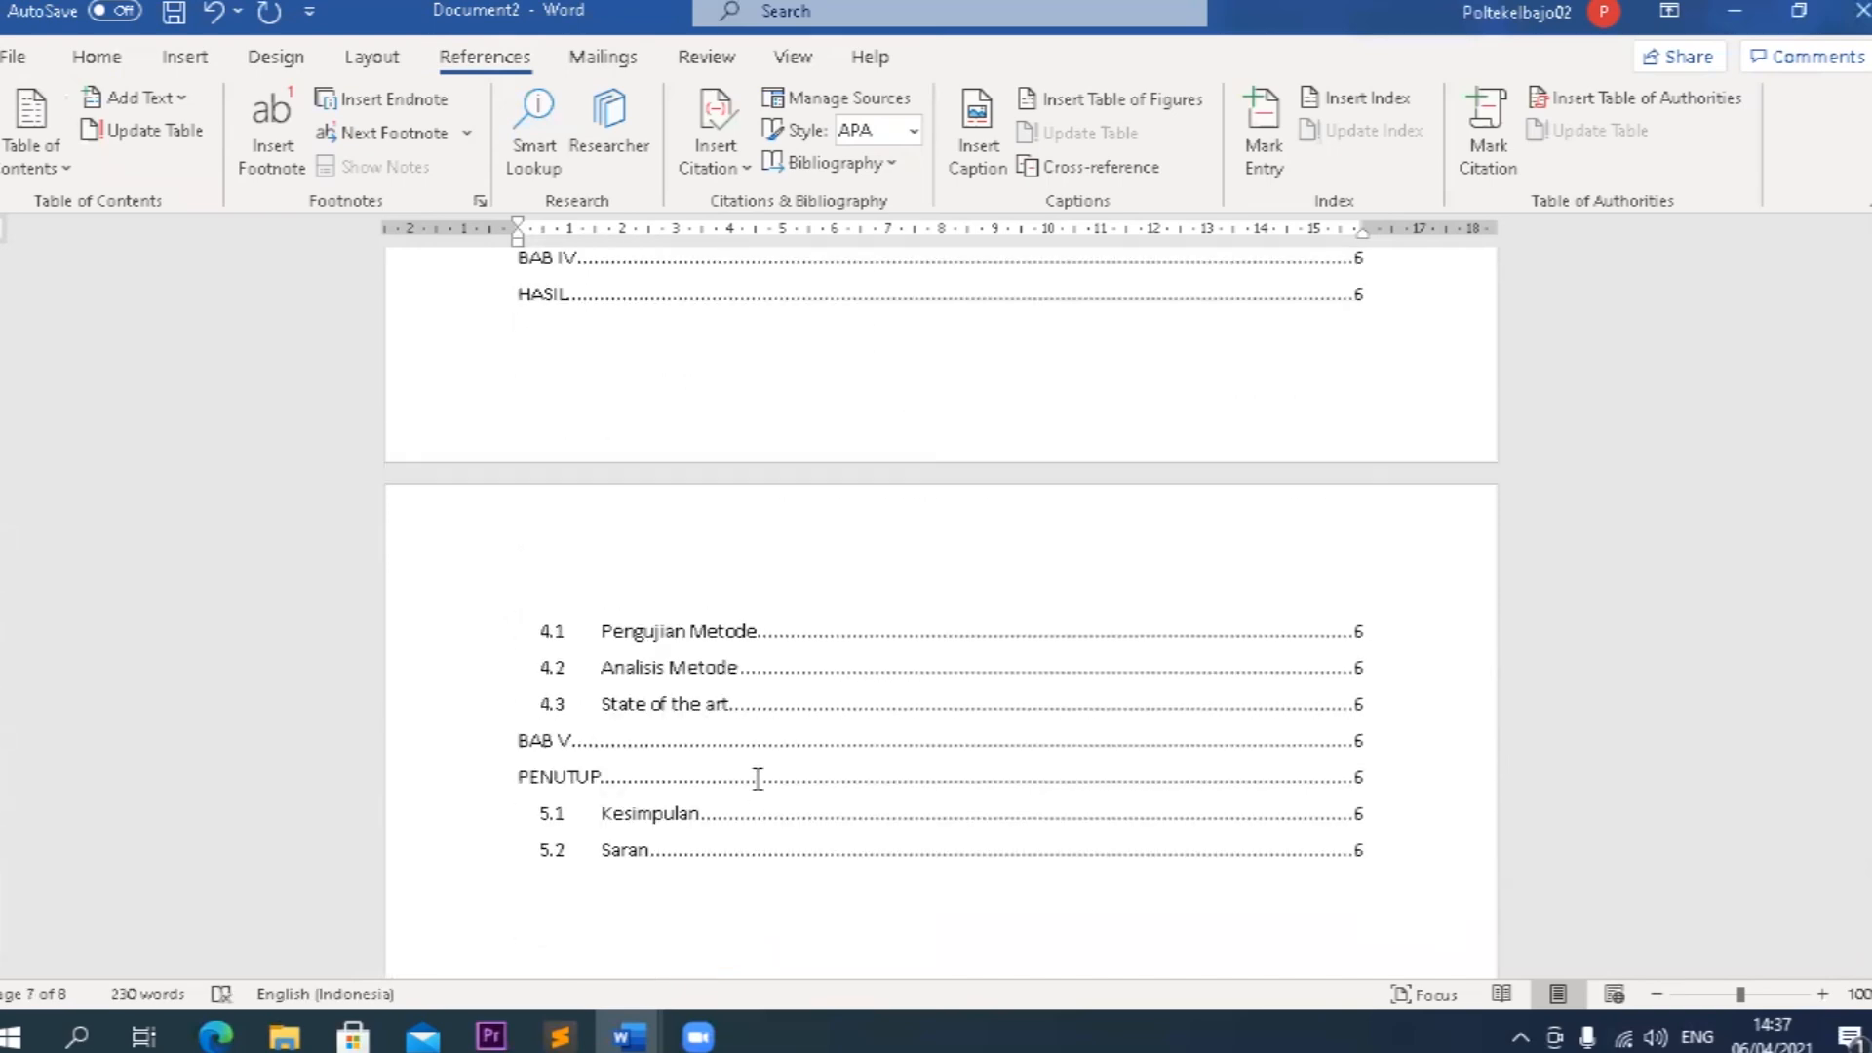
scroll(757, 777, "up", 9)
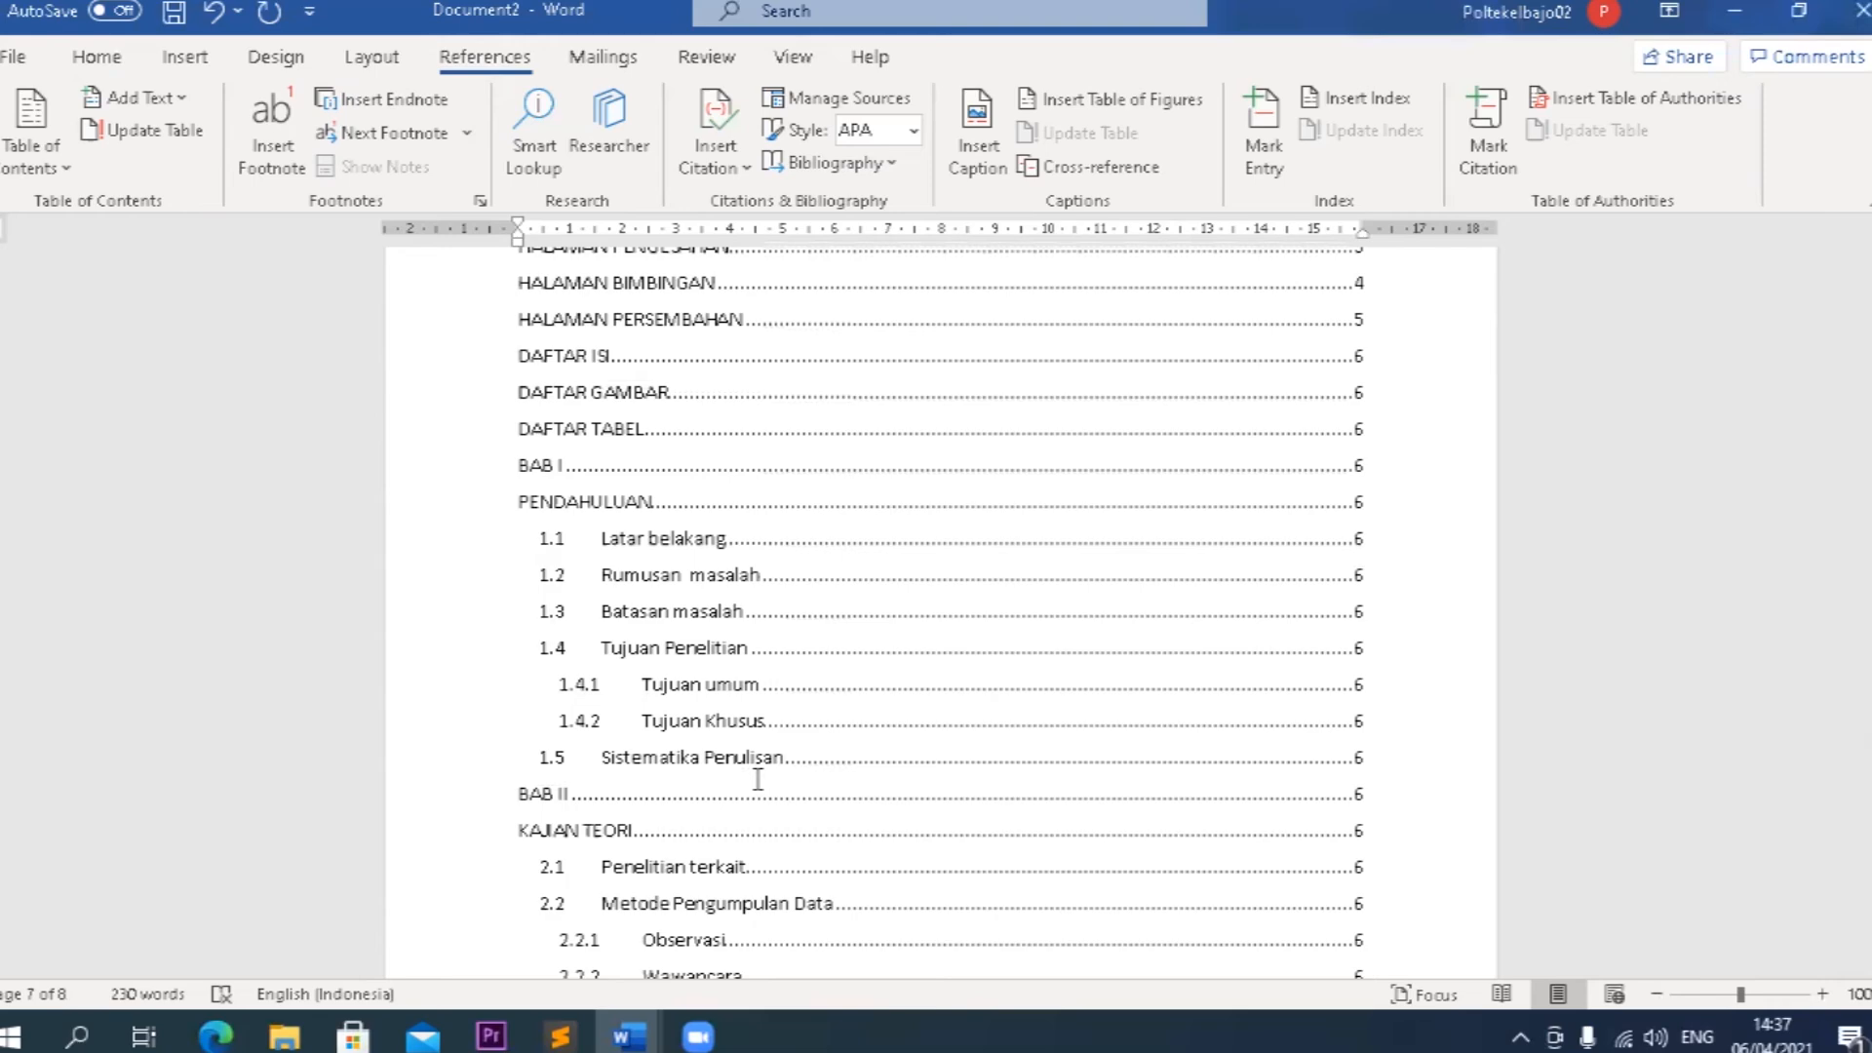
scroll(756, 777, "up", 3)
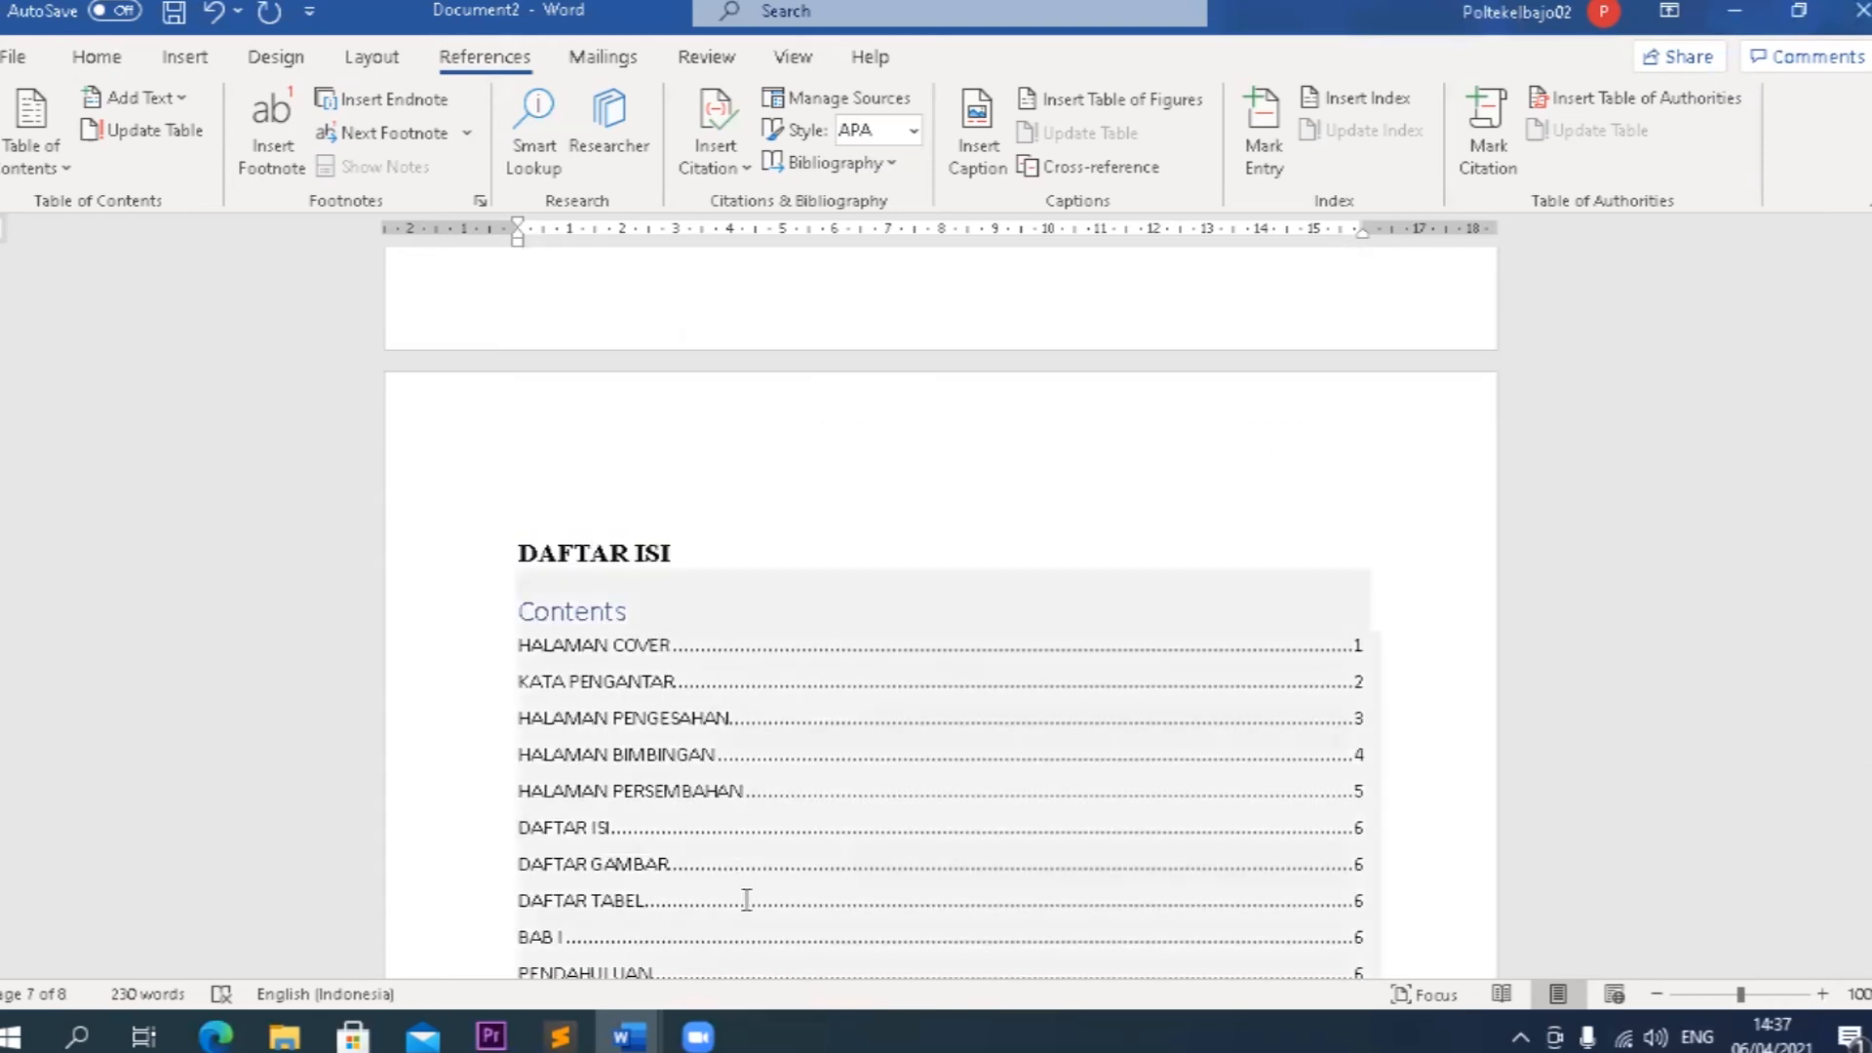
left_click_drag(629, 612, 529, 620)
key("Delete")
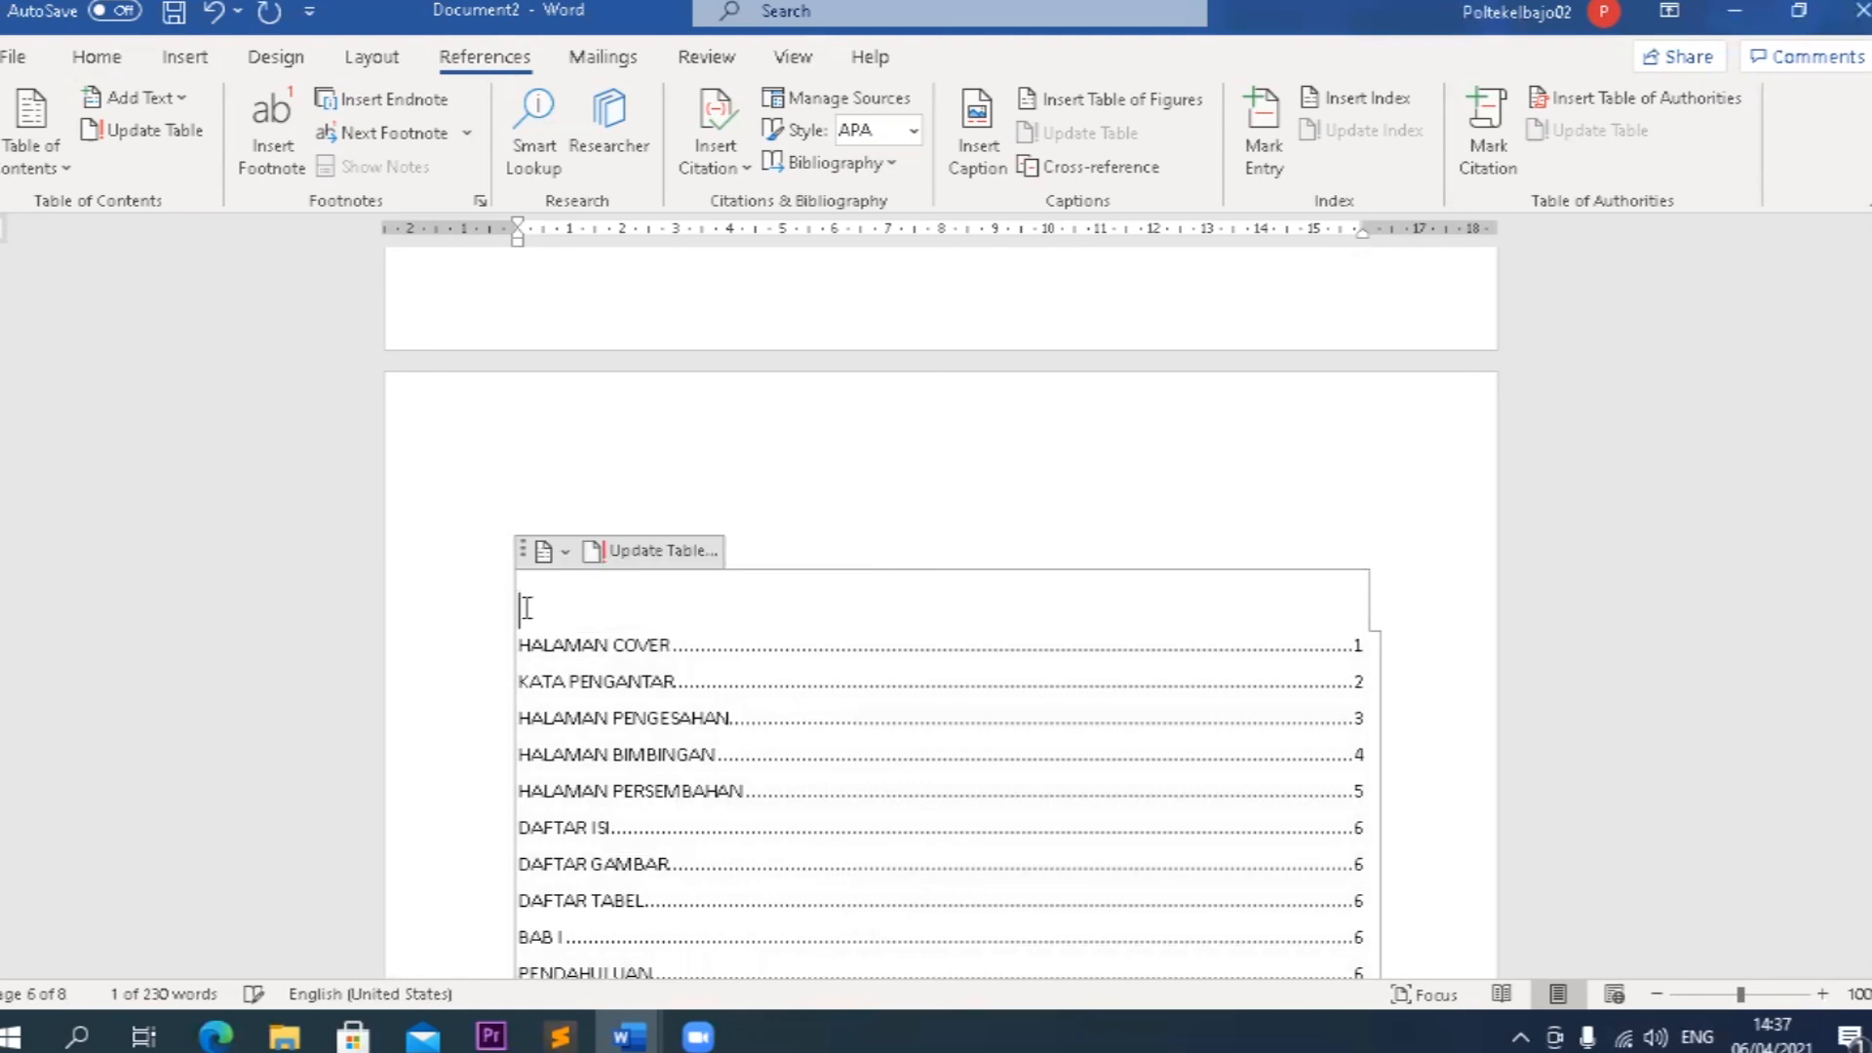
Make the table of contents entries from HALAMAN COVER through BAB I bold.
scroll(779, 728, "down", 1)
scroll(780, 728, "down", 1)
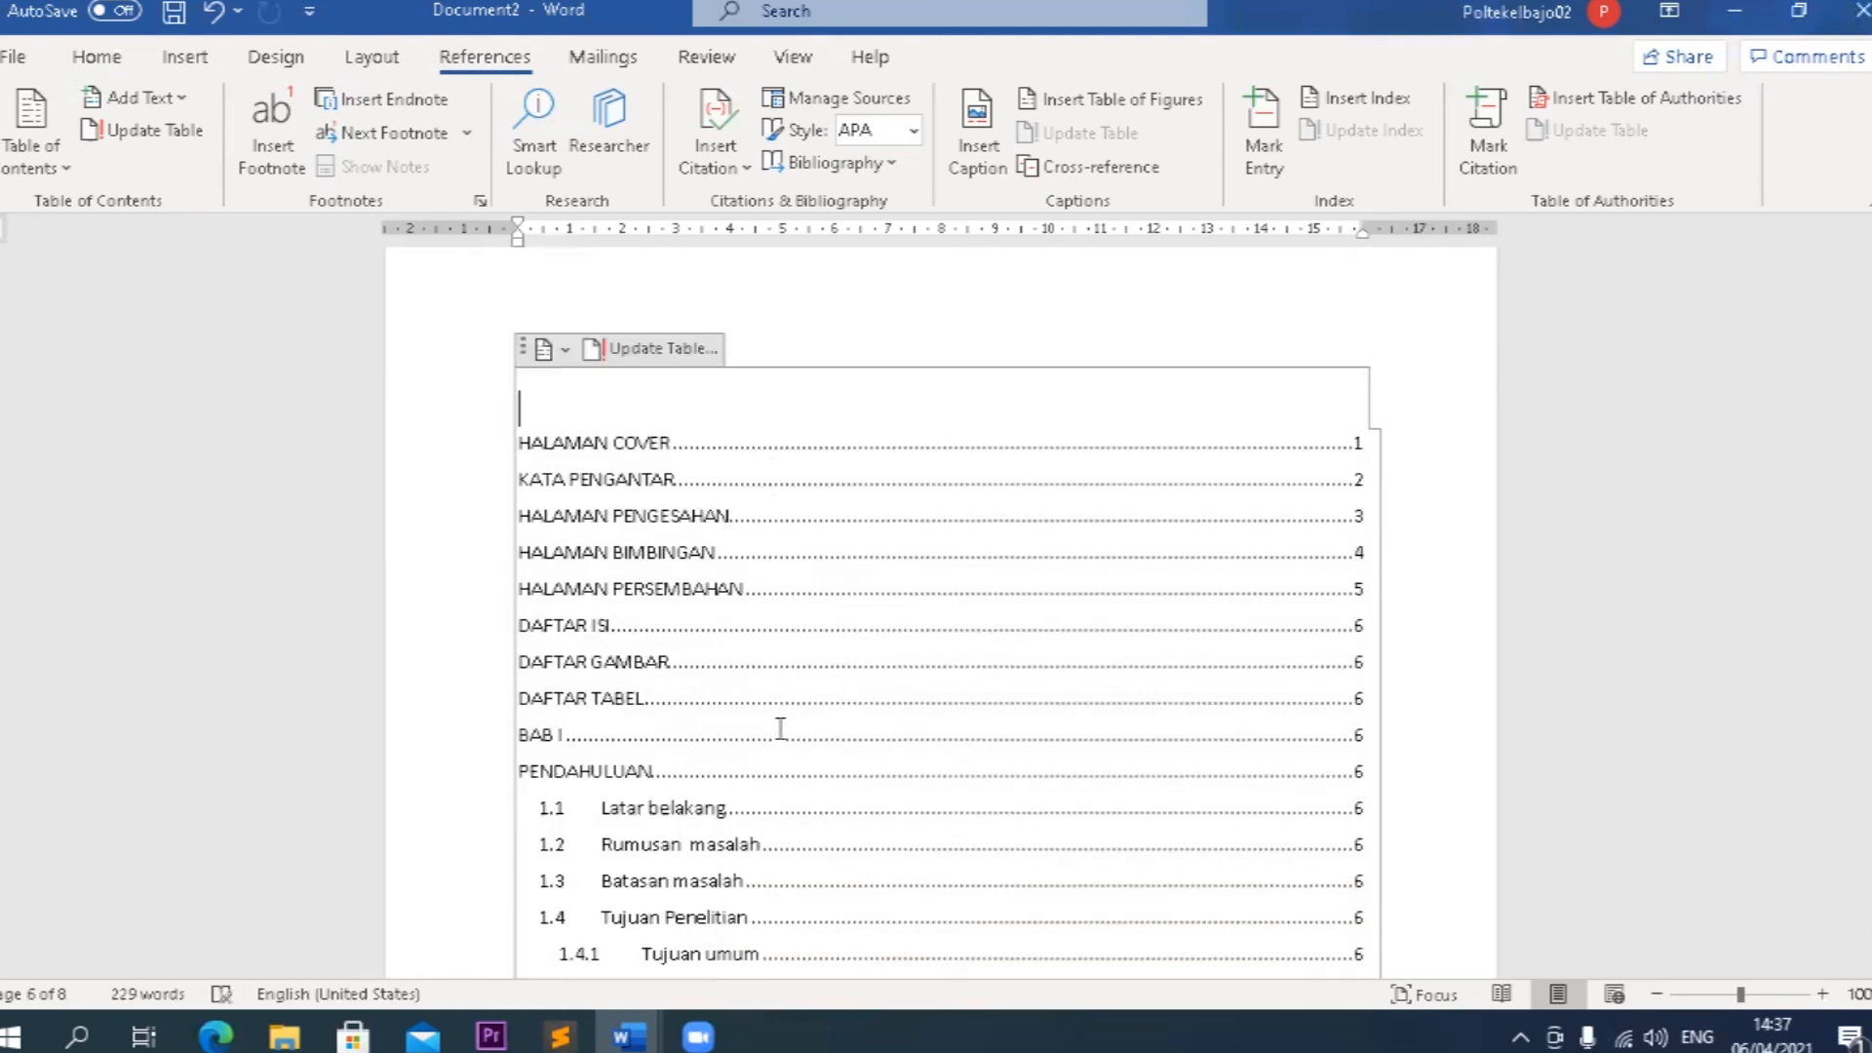
mouse_move(520, 449)
left_mouse_down()
mouse_move(663, 639)
mouse_move(736, 698)
left_mouse_up()
left_click_drag(951, 714, 1016, 729)
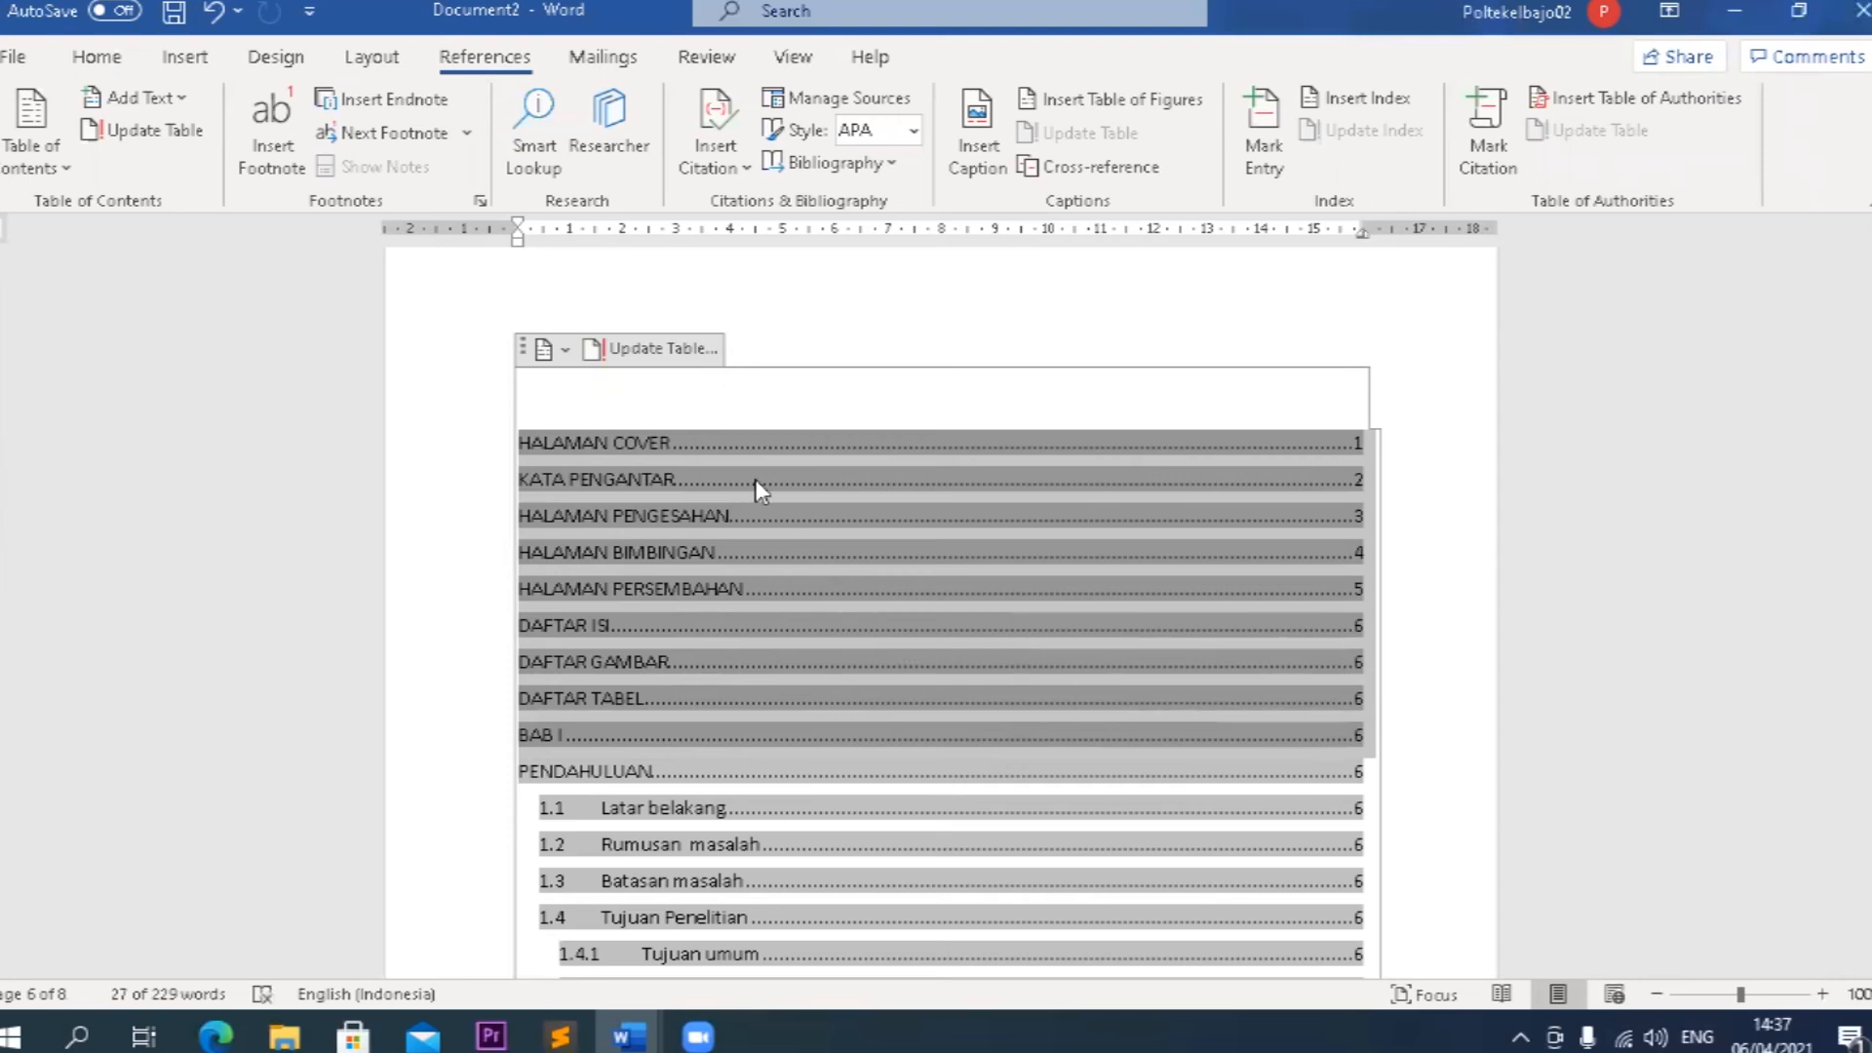
left_click(564, 350)
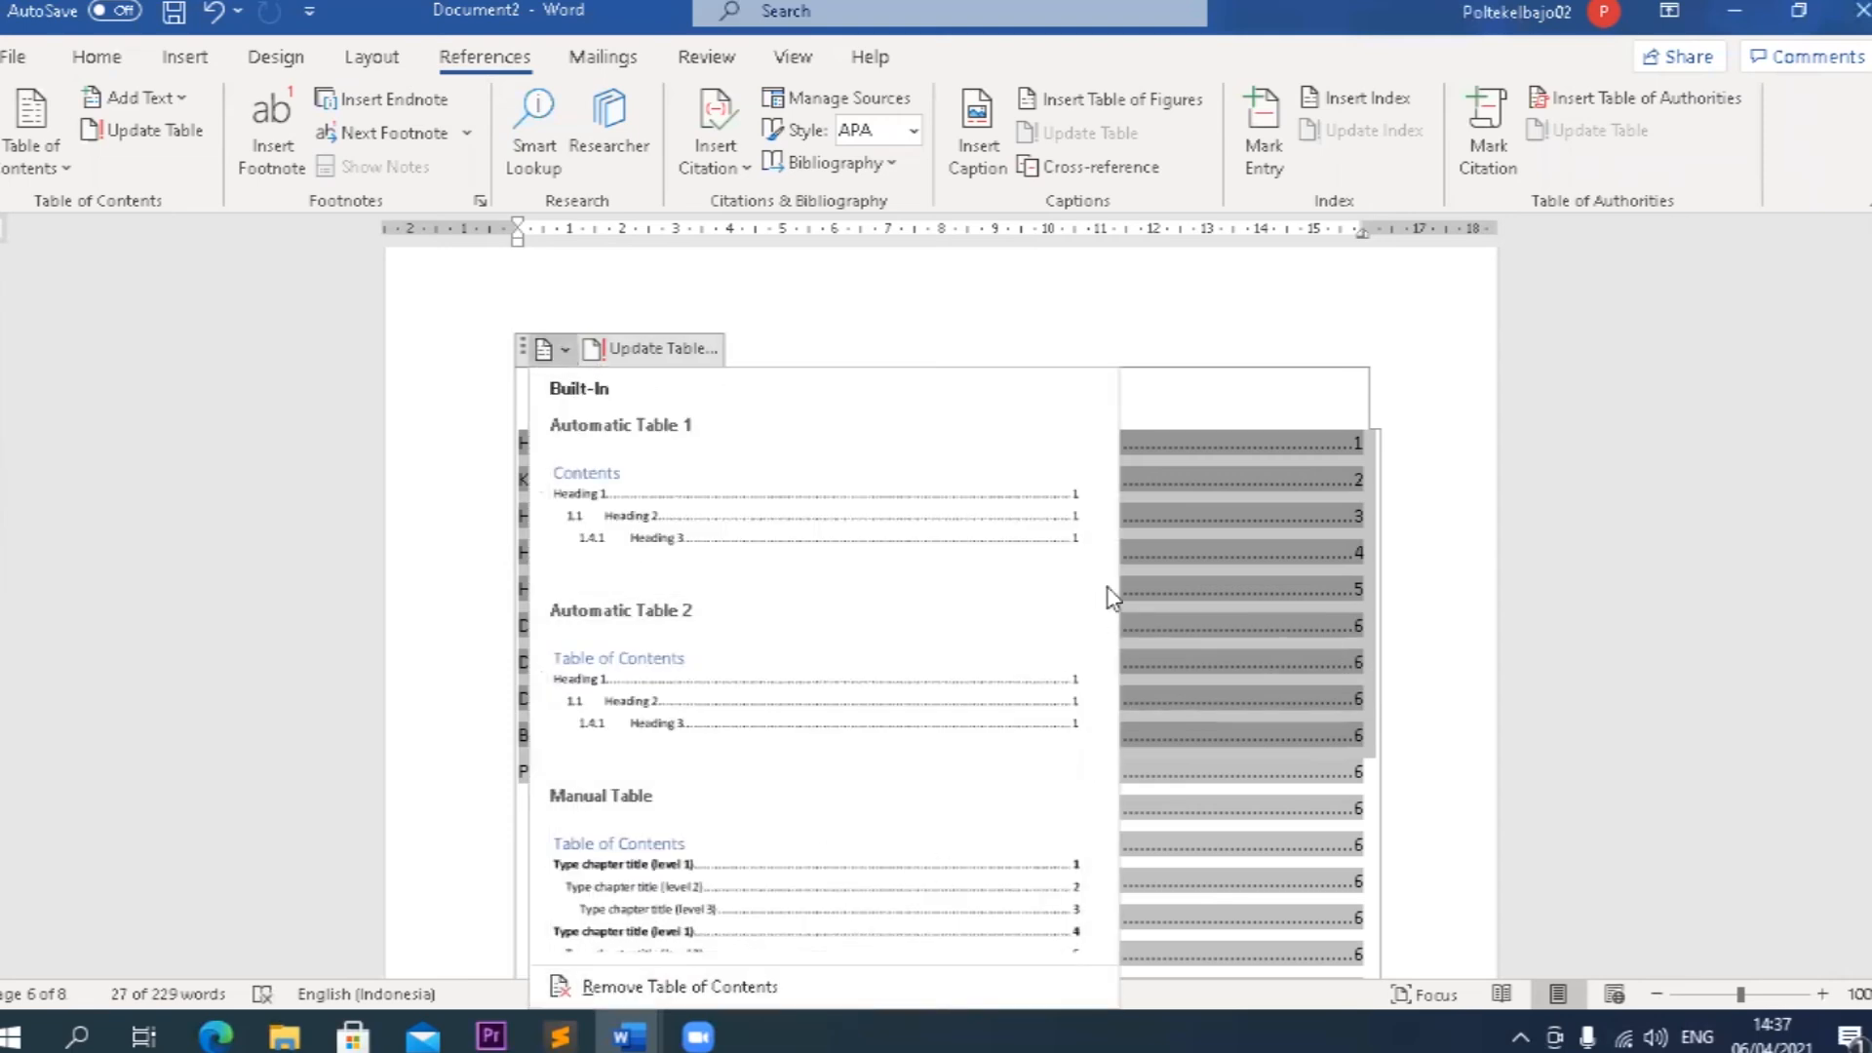
right_click(1173, 532)
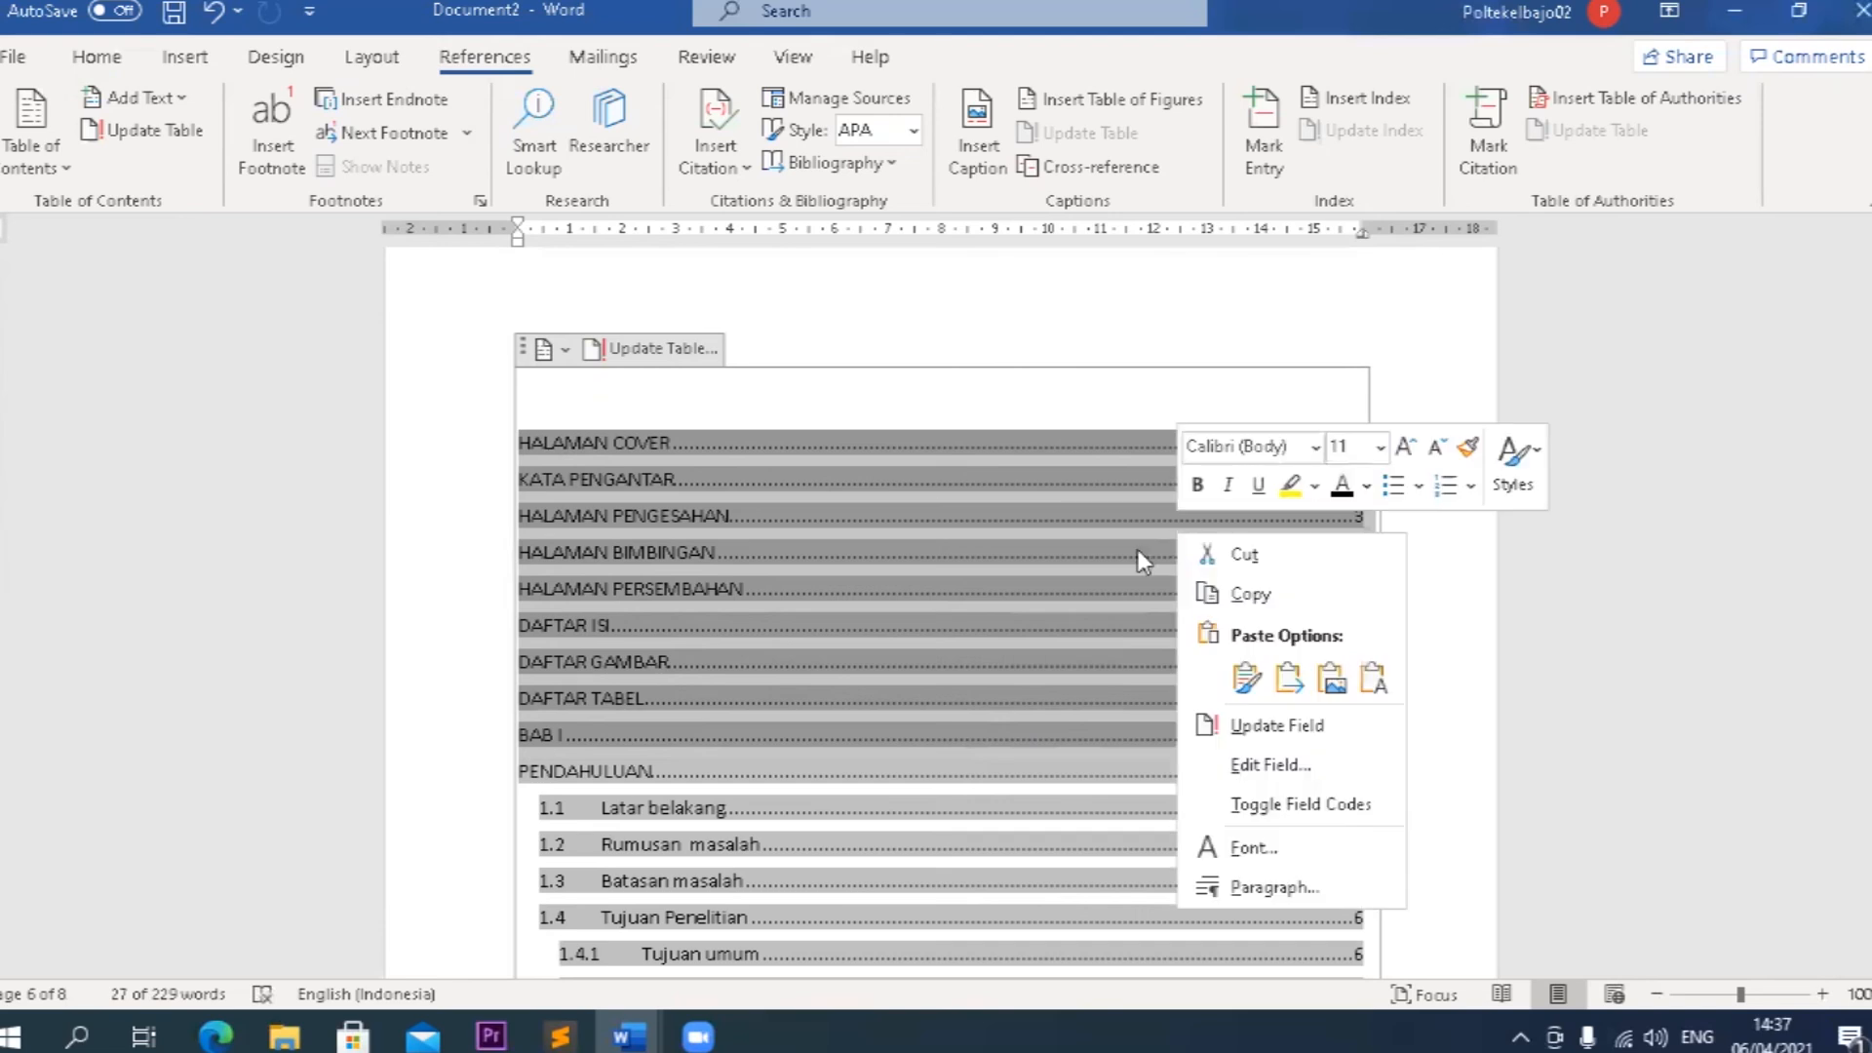
key("Escape")
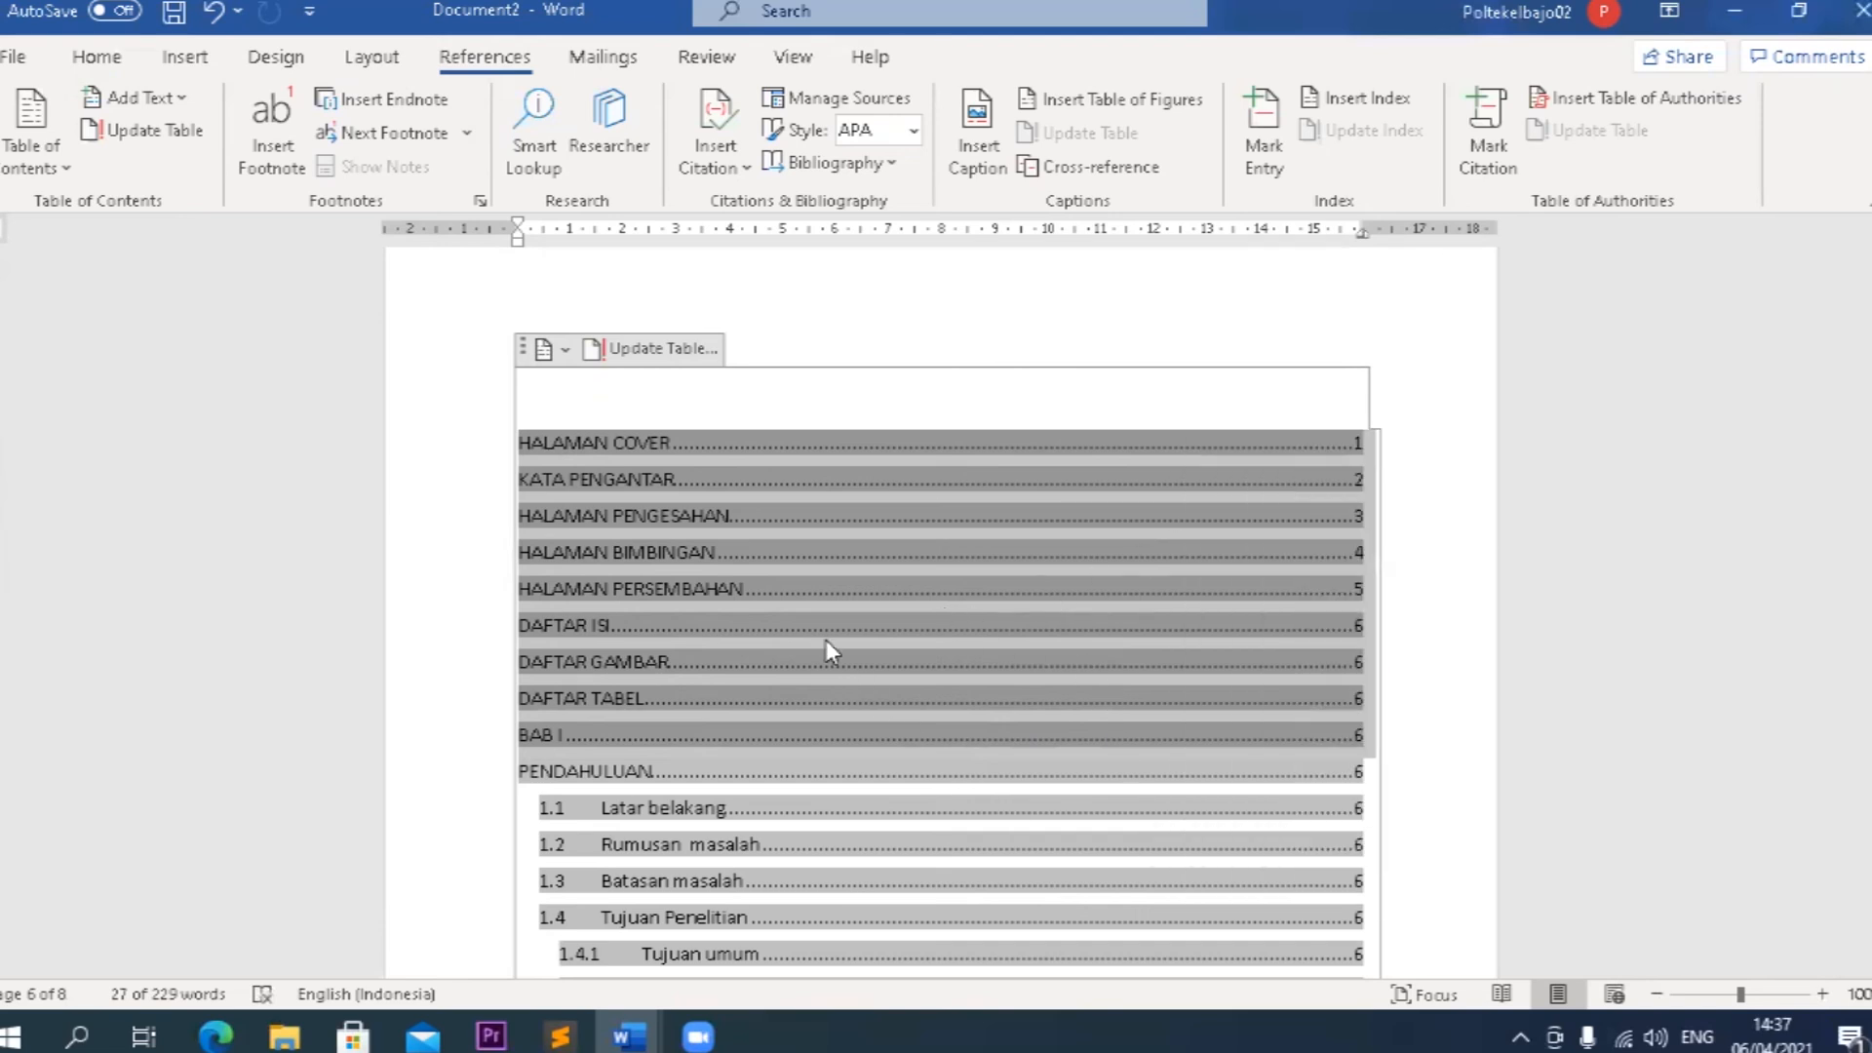
key("ctrl+b")
Examine the remaining table of contents entries down to Saran and the headings that follow the table.
scroll(822, 639, "down", 2)
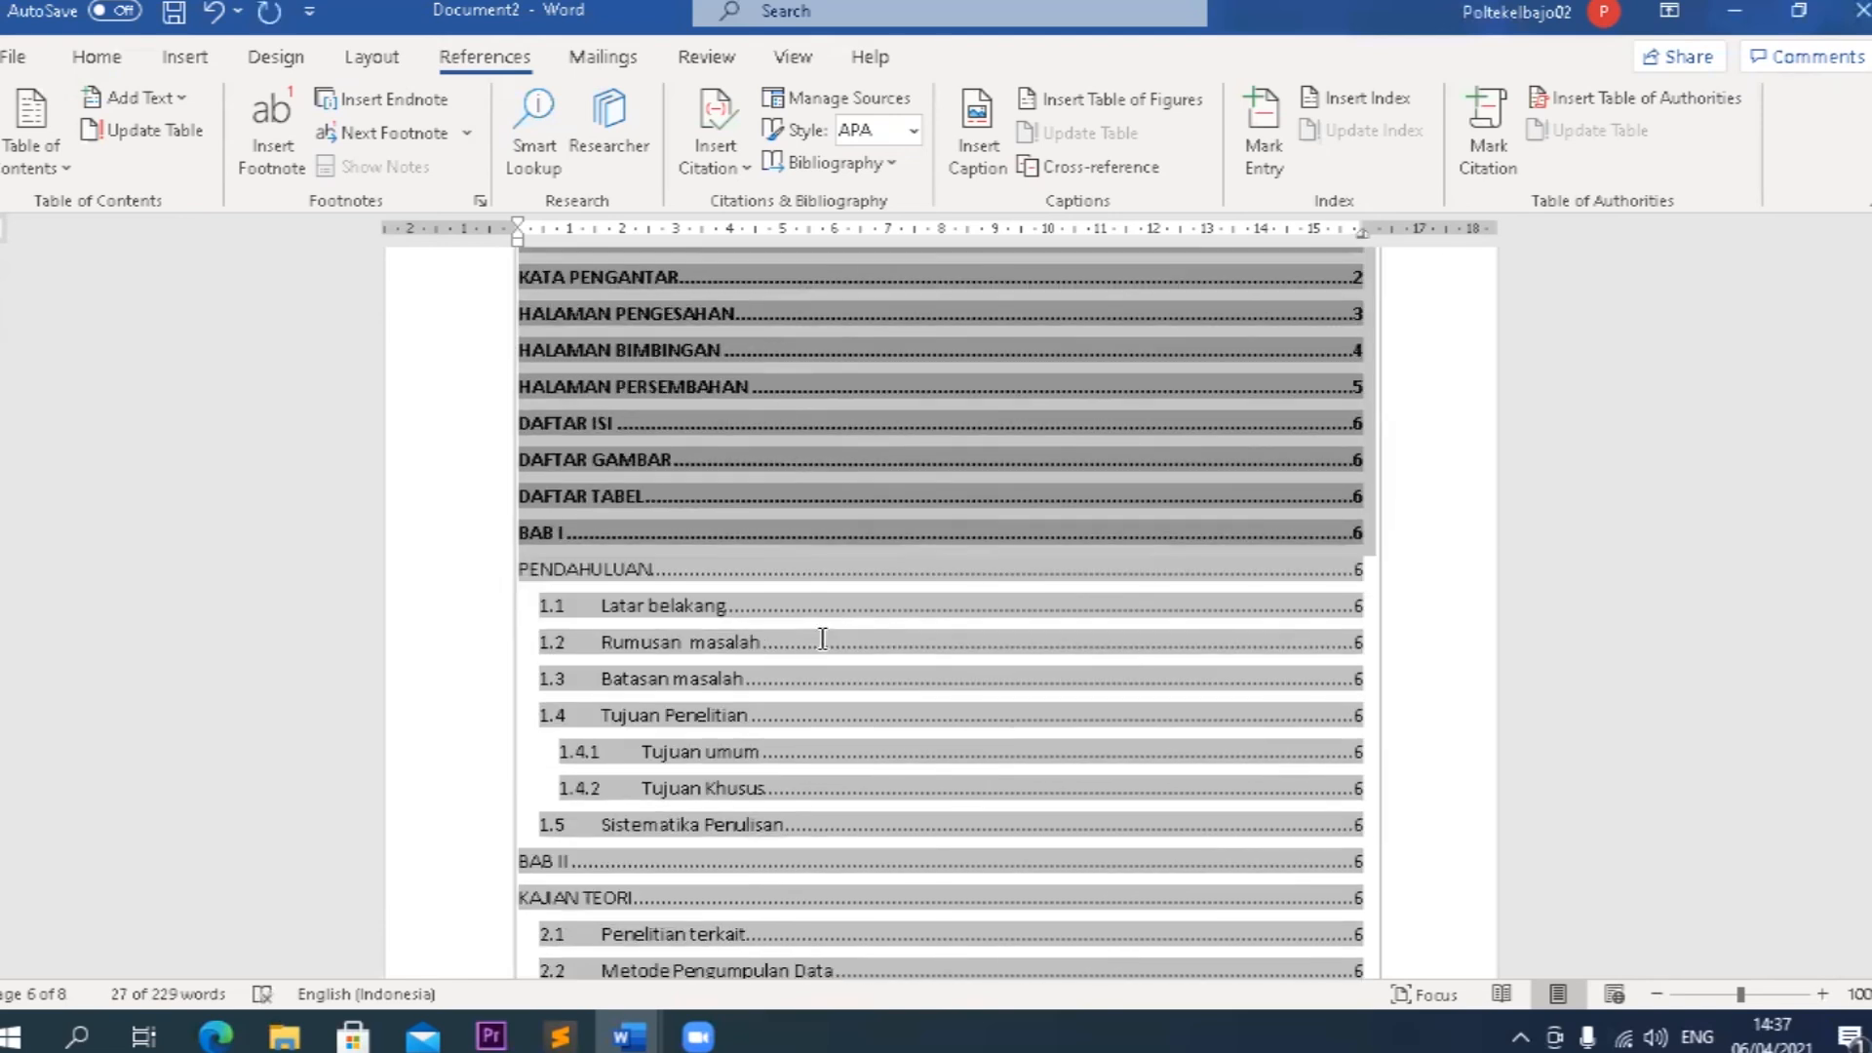
scroll(821, 638, "down", 1)
scroll(822, 638, "down", 14)
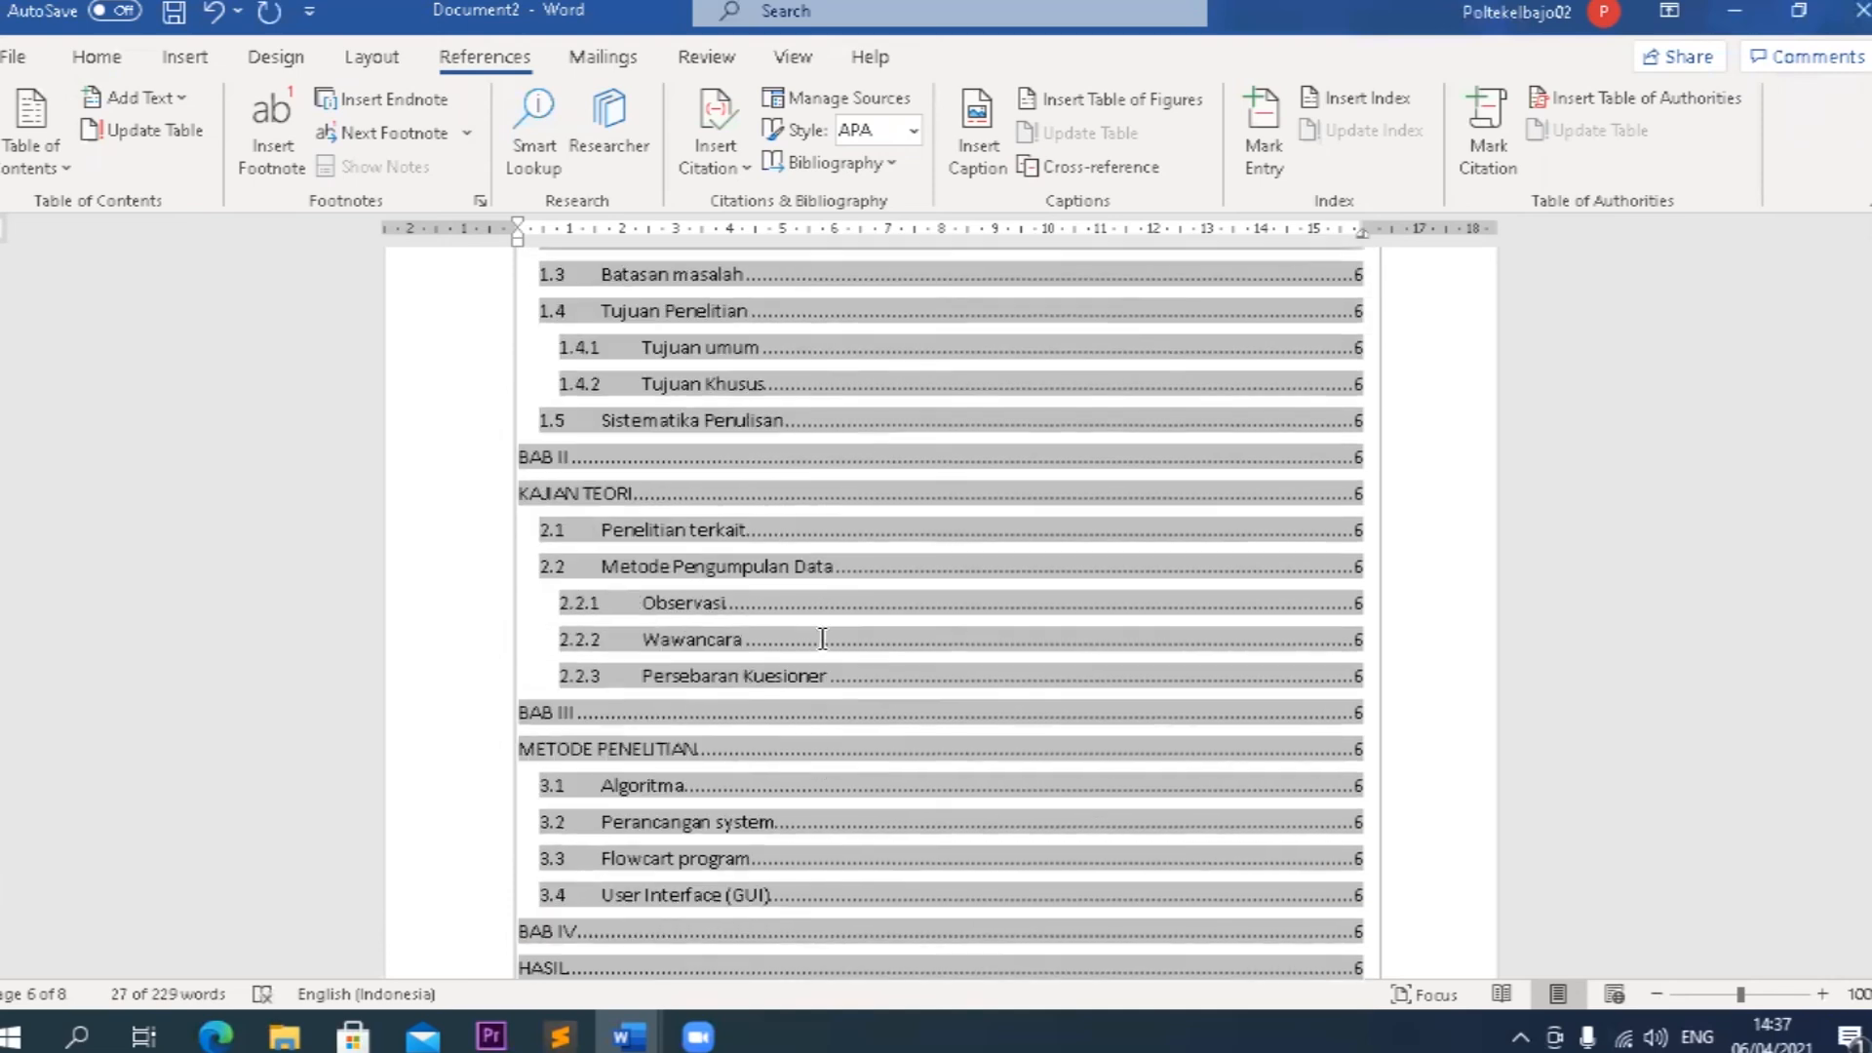
scroll(822, 638, "down", 2)
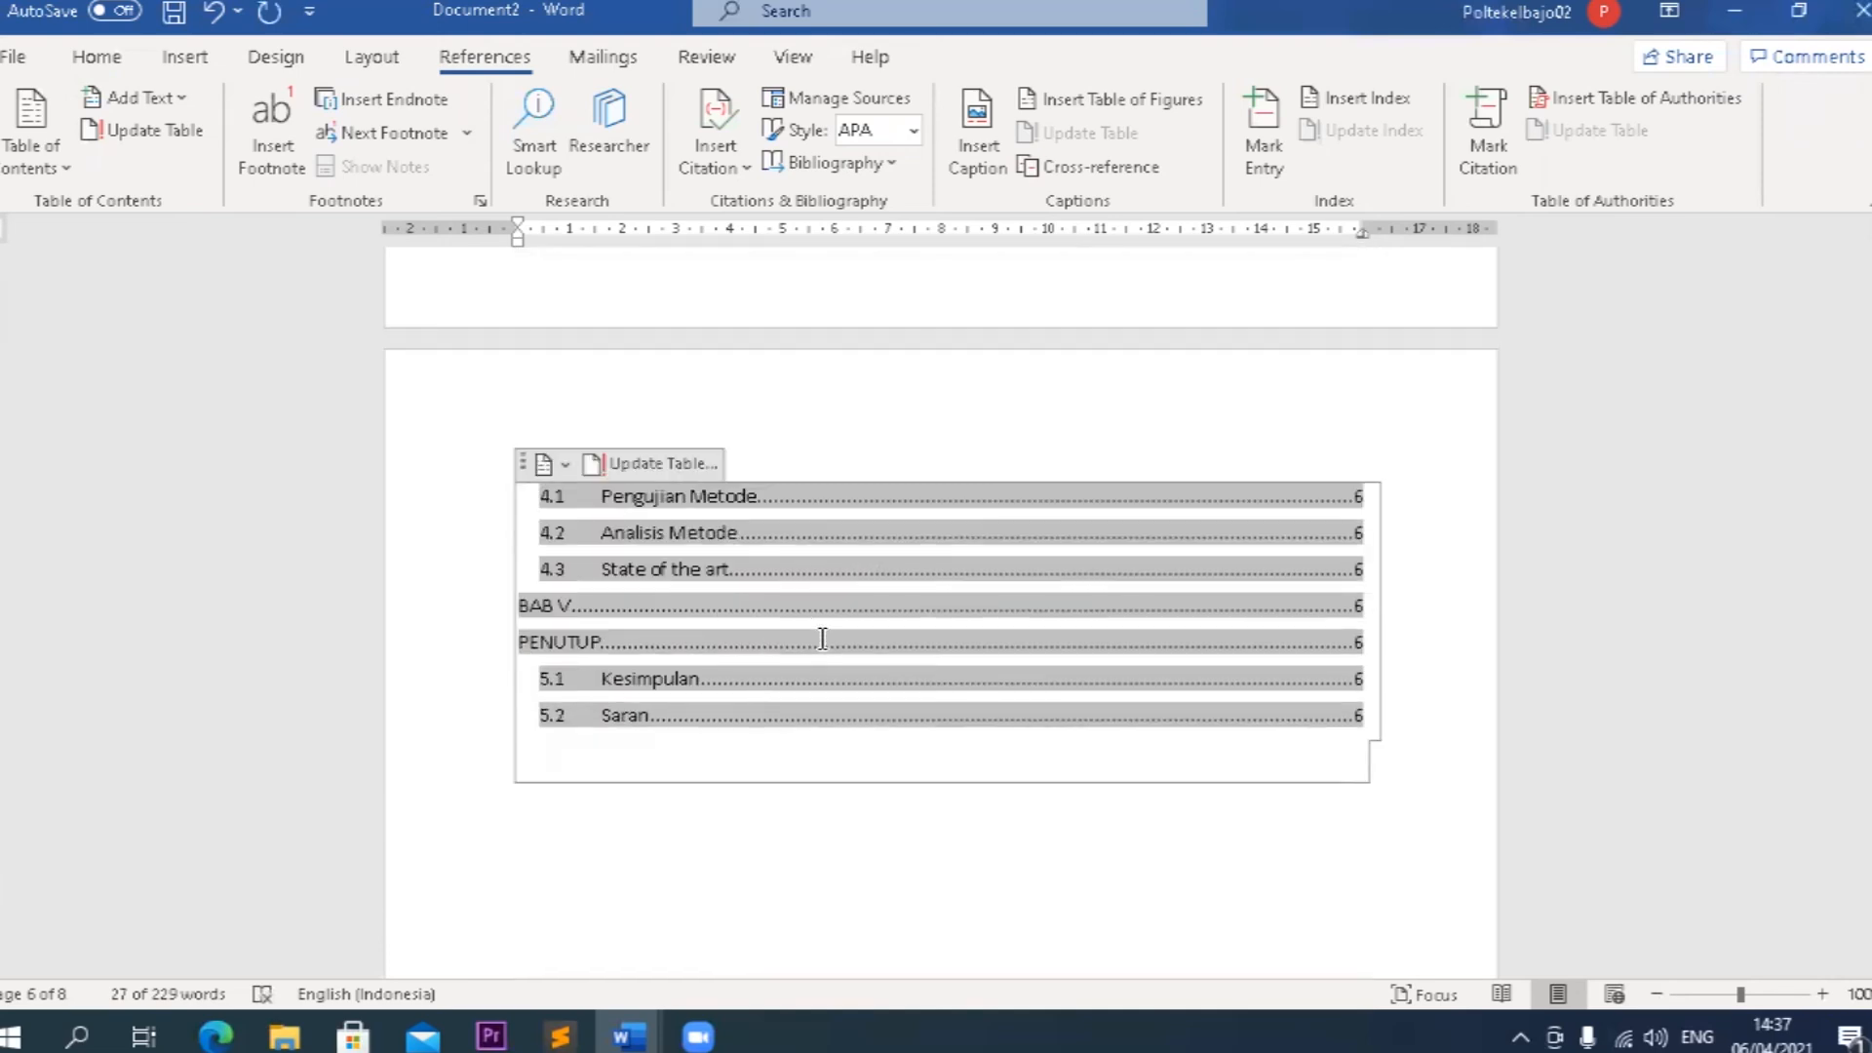
scroll(822, 631, "up", 5)
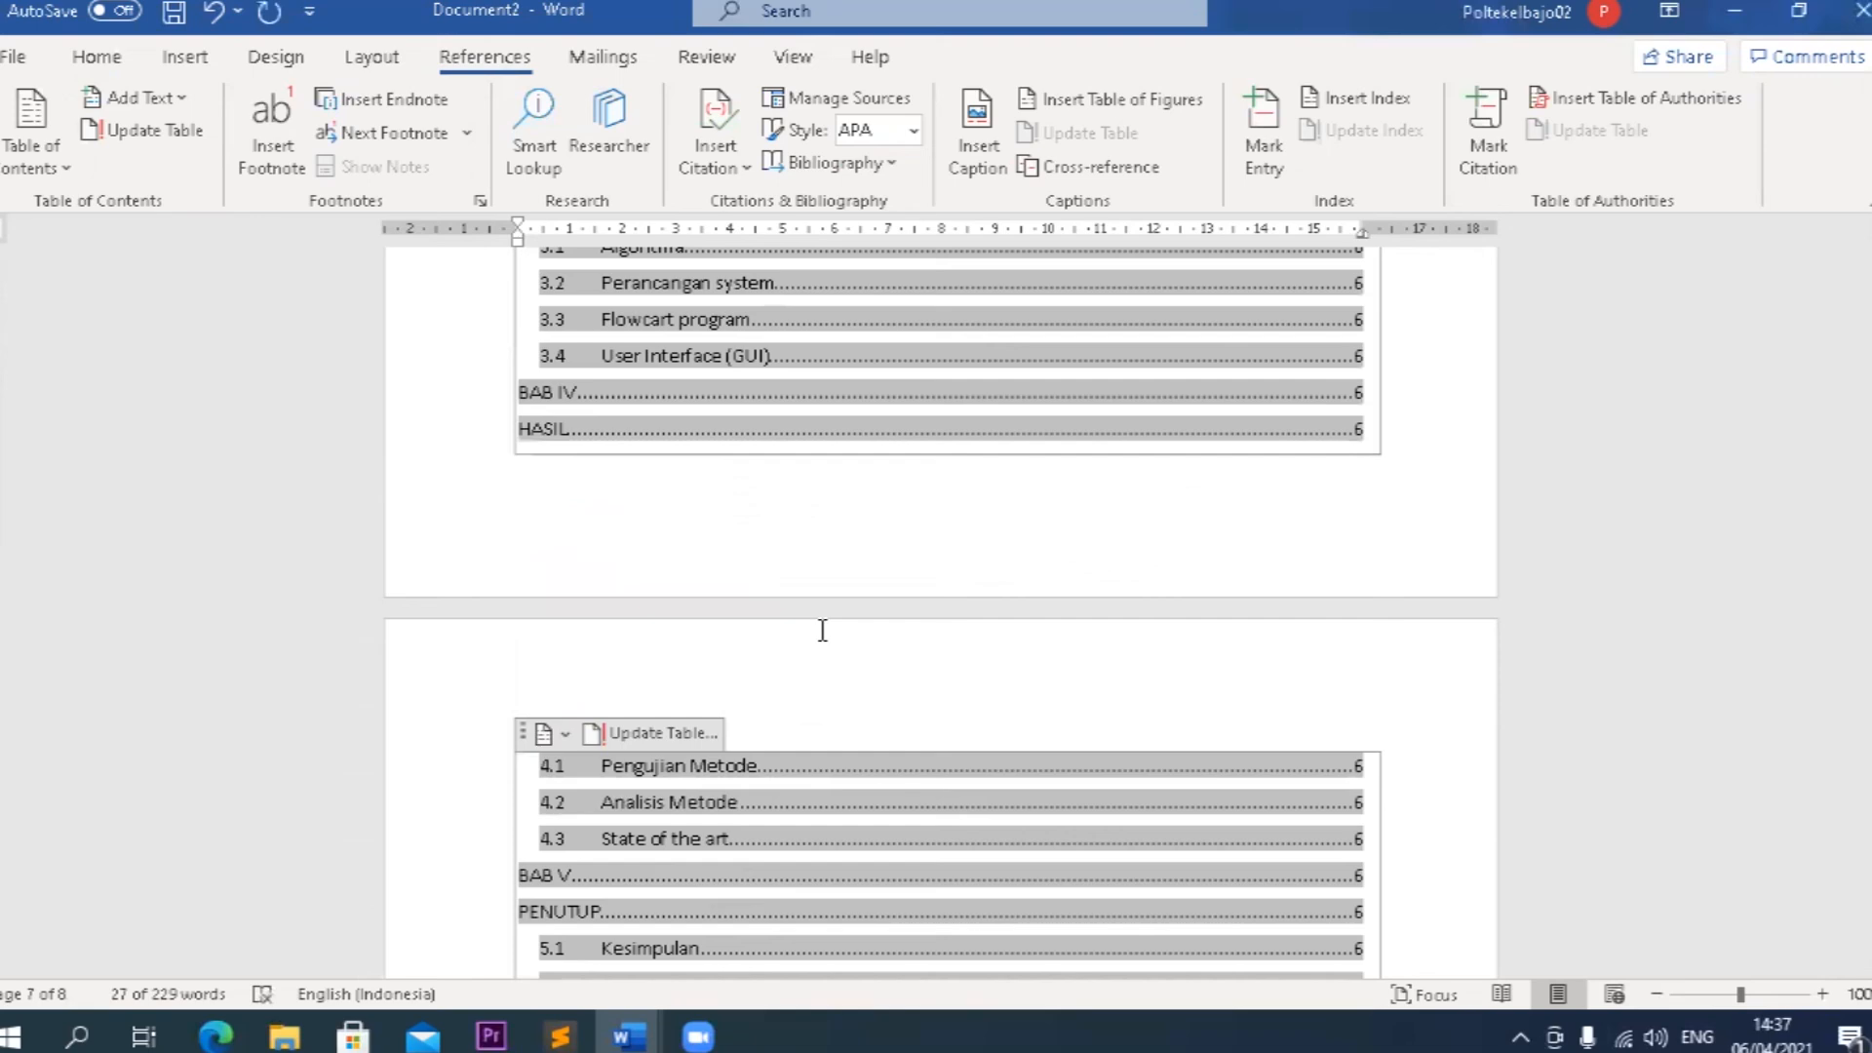
scroll(822, 631, "down", 4)
scroll(822, 631, "down", 20)
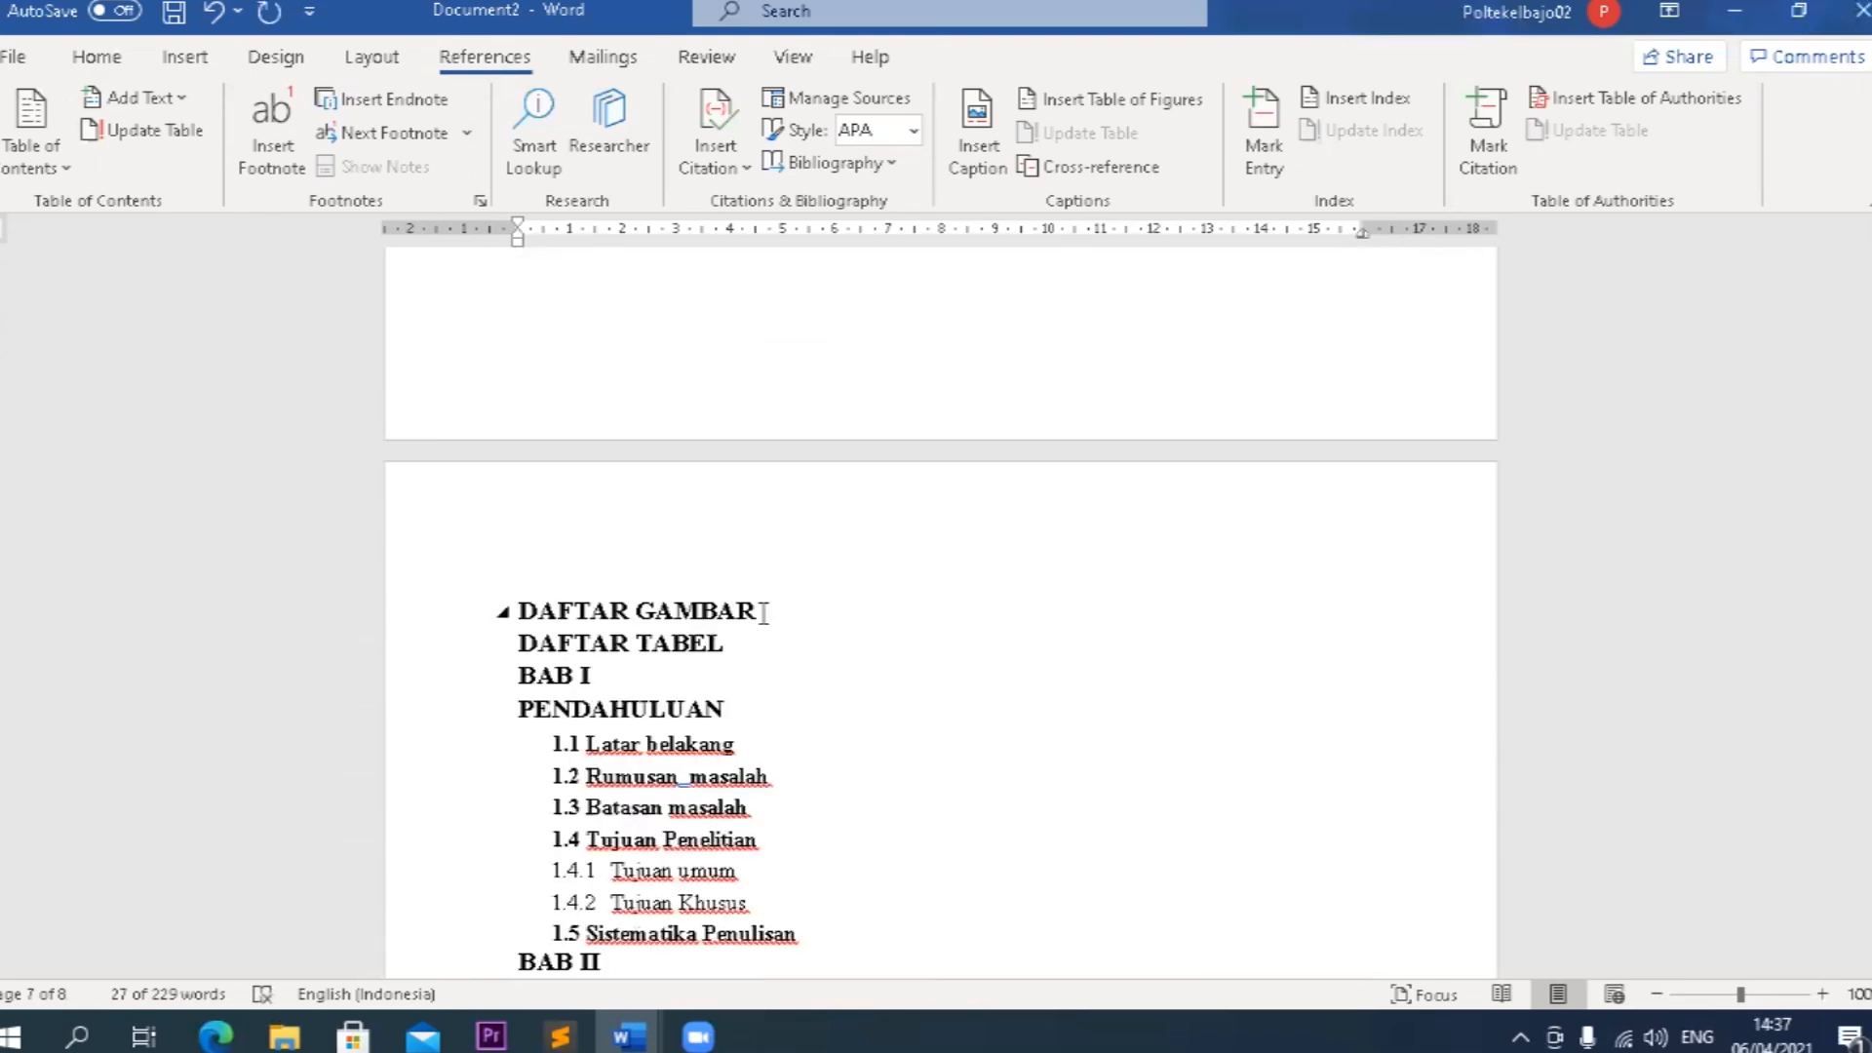
Put DAFTAR GAMBAR on its own page by inserting page breaks after and before the heading.
left_click(762, 614)
key("ctrl+BackSpace")
key("ctrl+BackSpace")
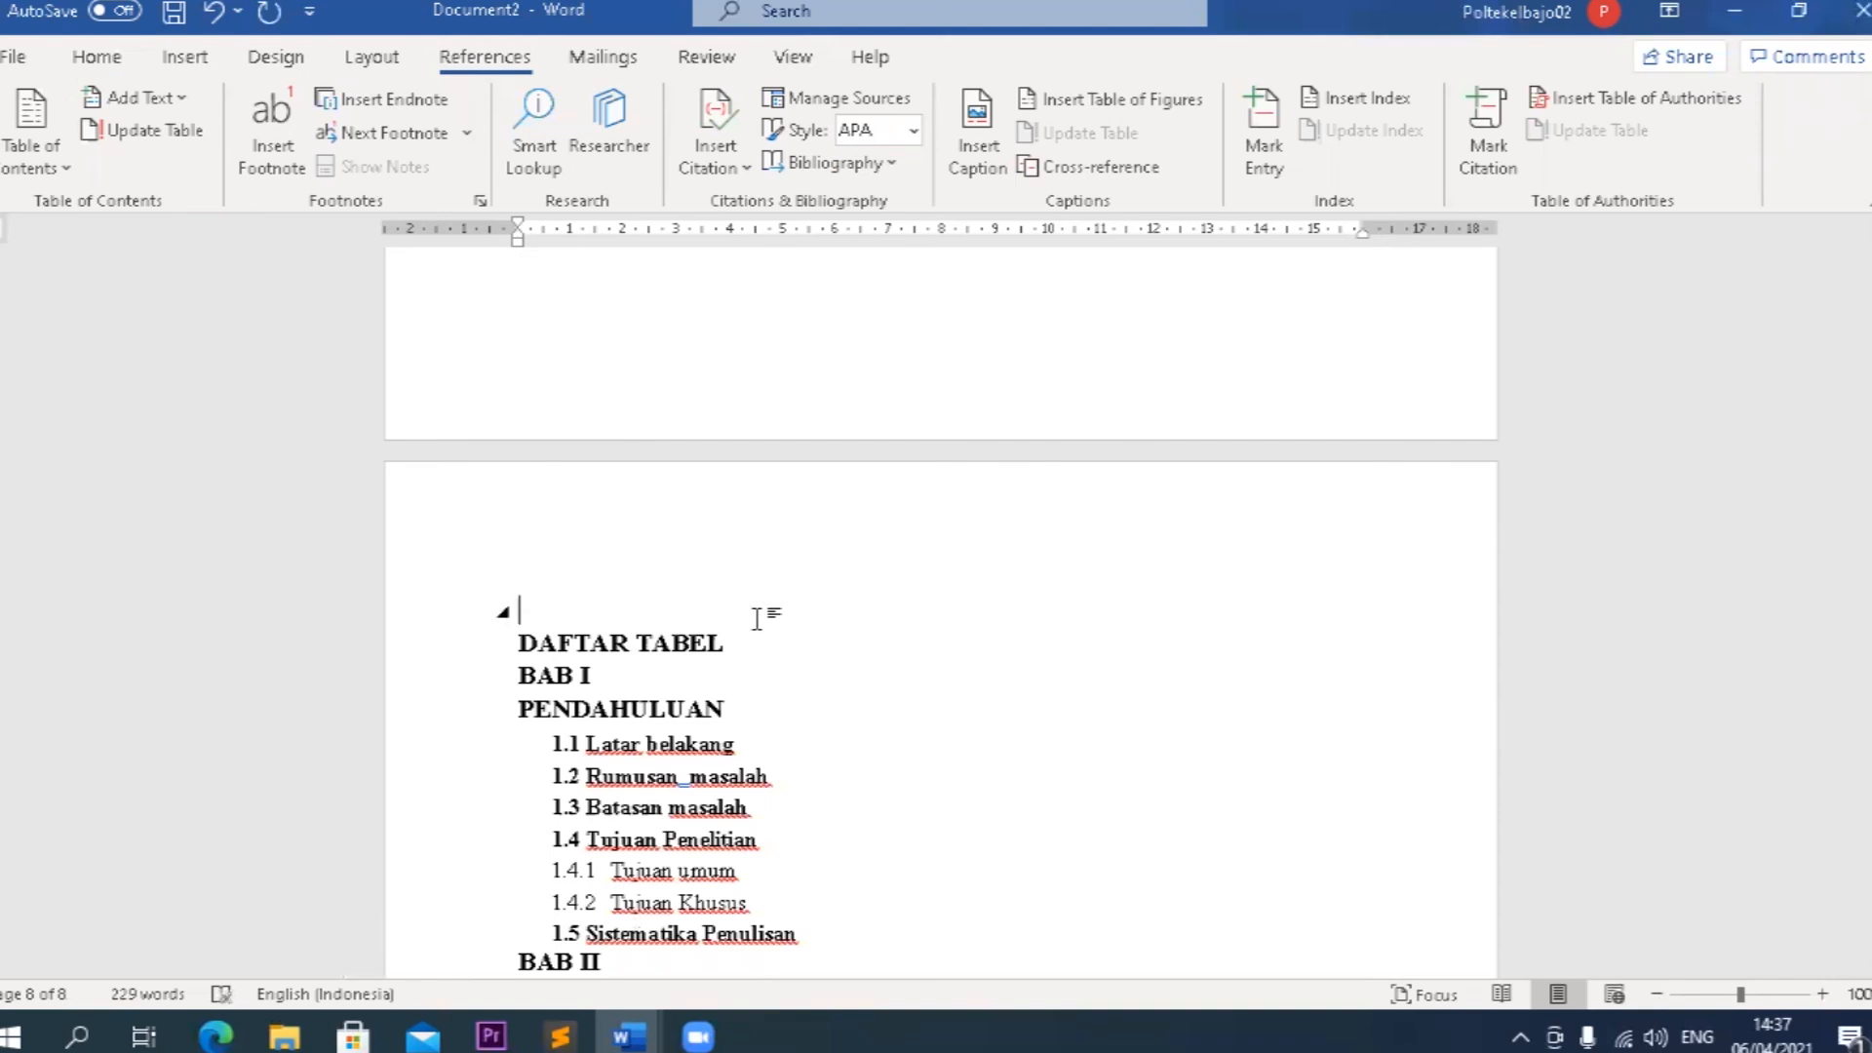
scroll(756, 618, "up", 8)
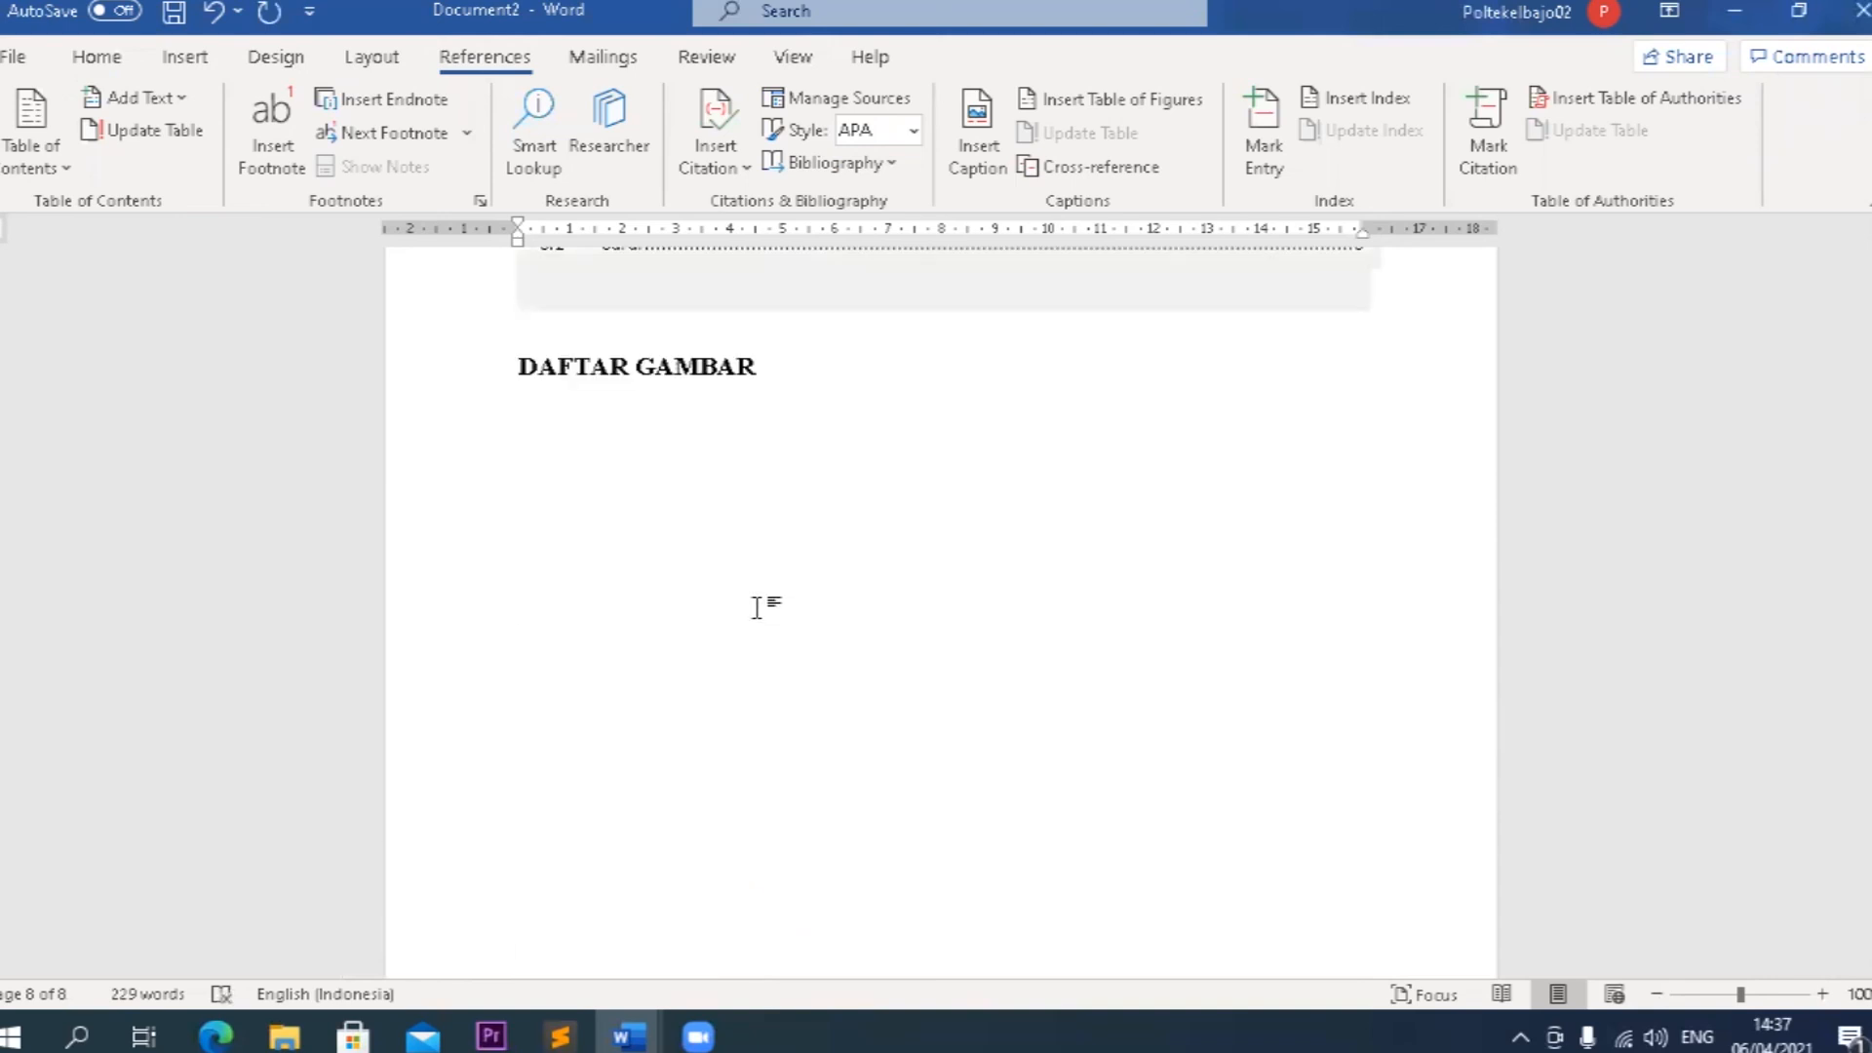
left_click(520, 367)
key("ctrl+Return")
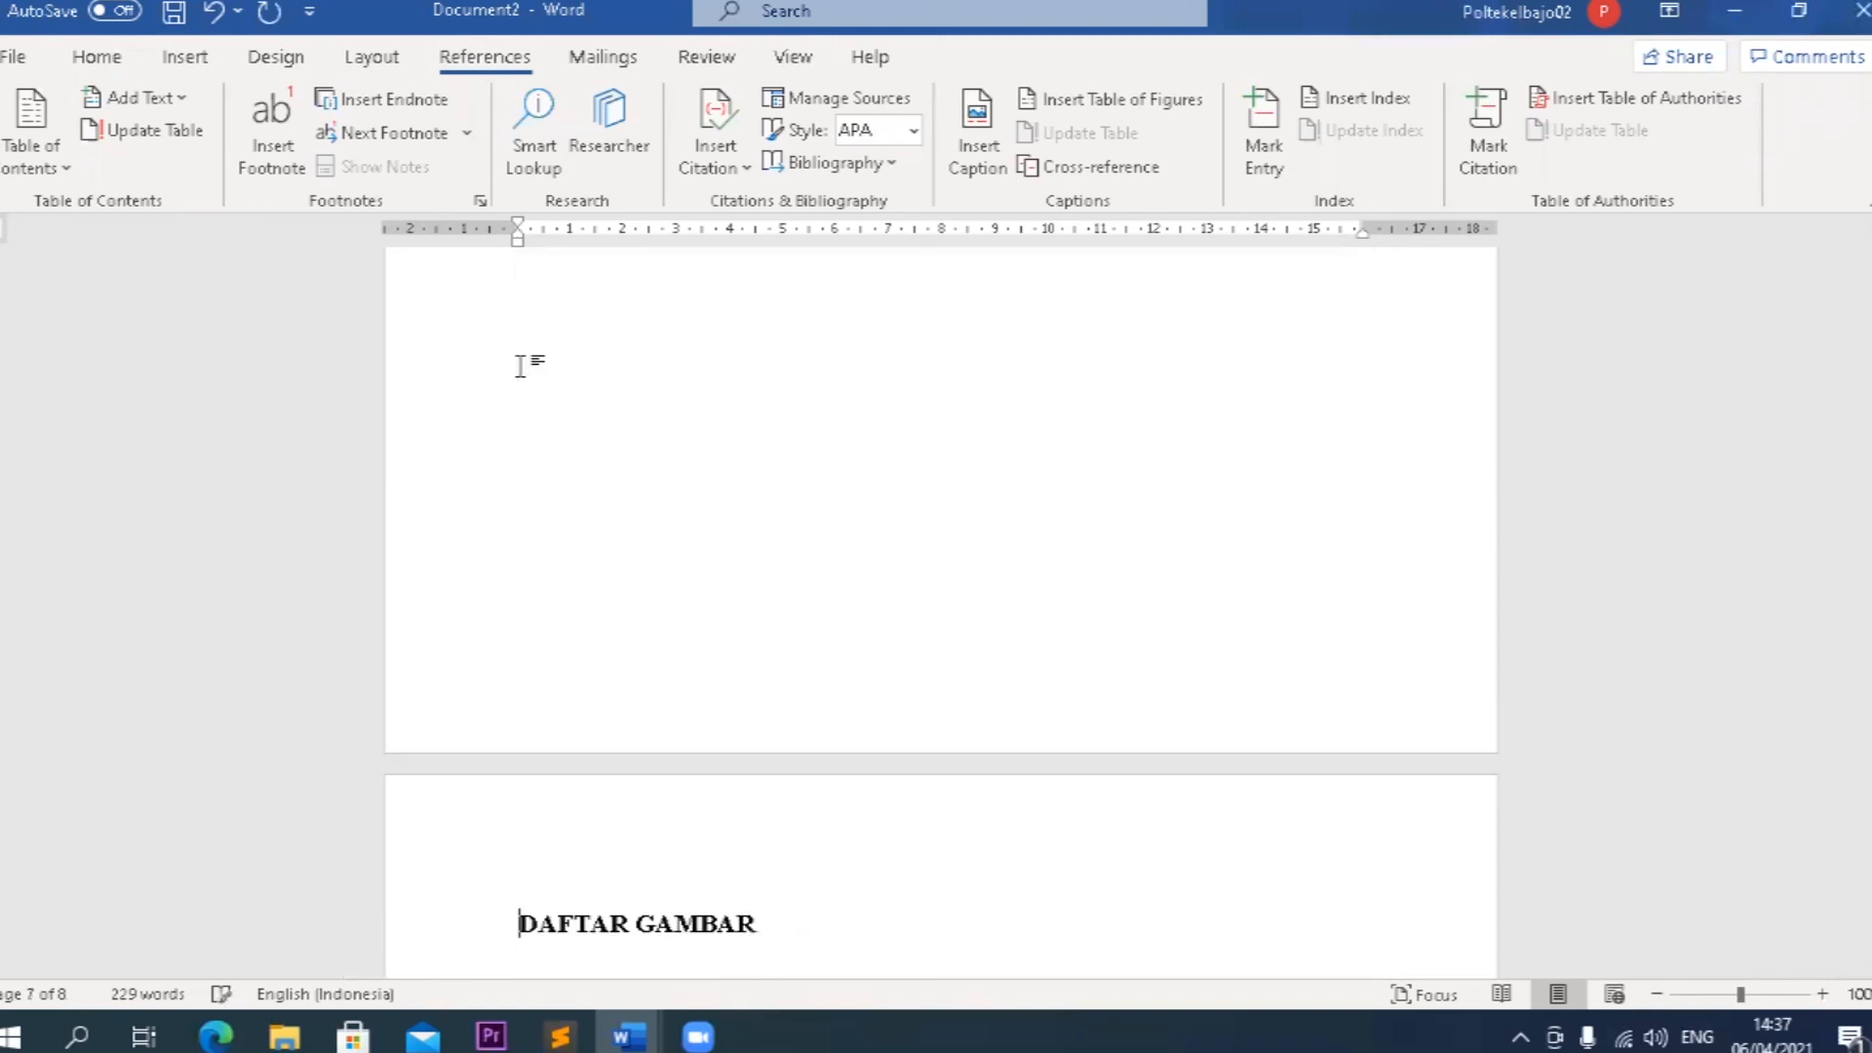
Insert a page break right after the DAFTAR TABEL heading so that BAB I starts on a new page.
scroll(939, 765, "down", 3)
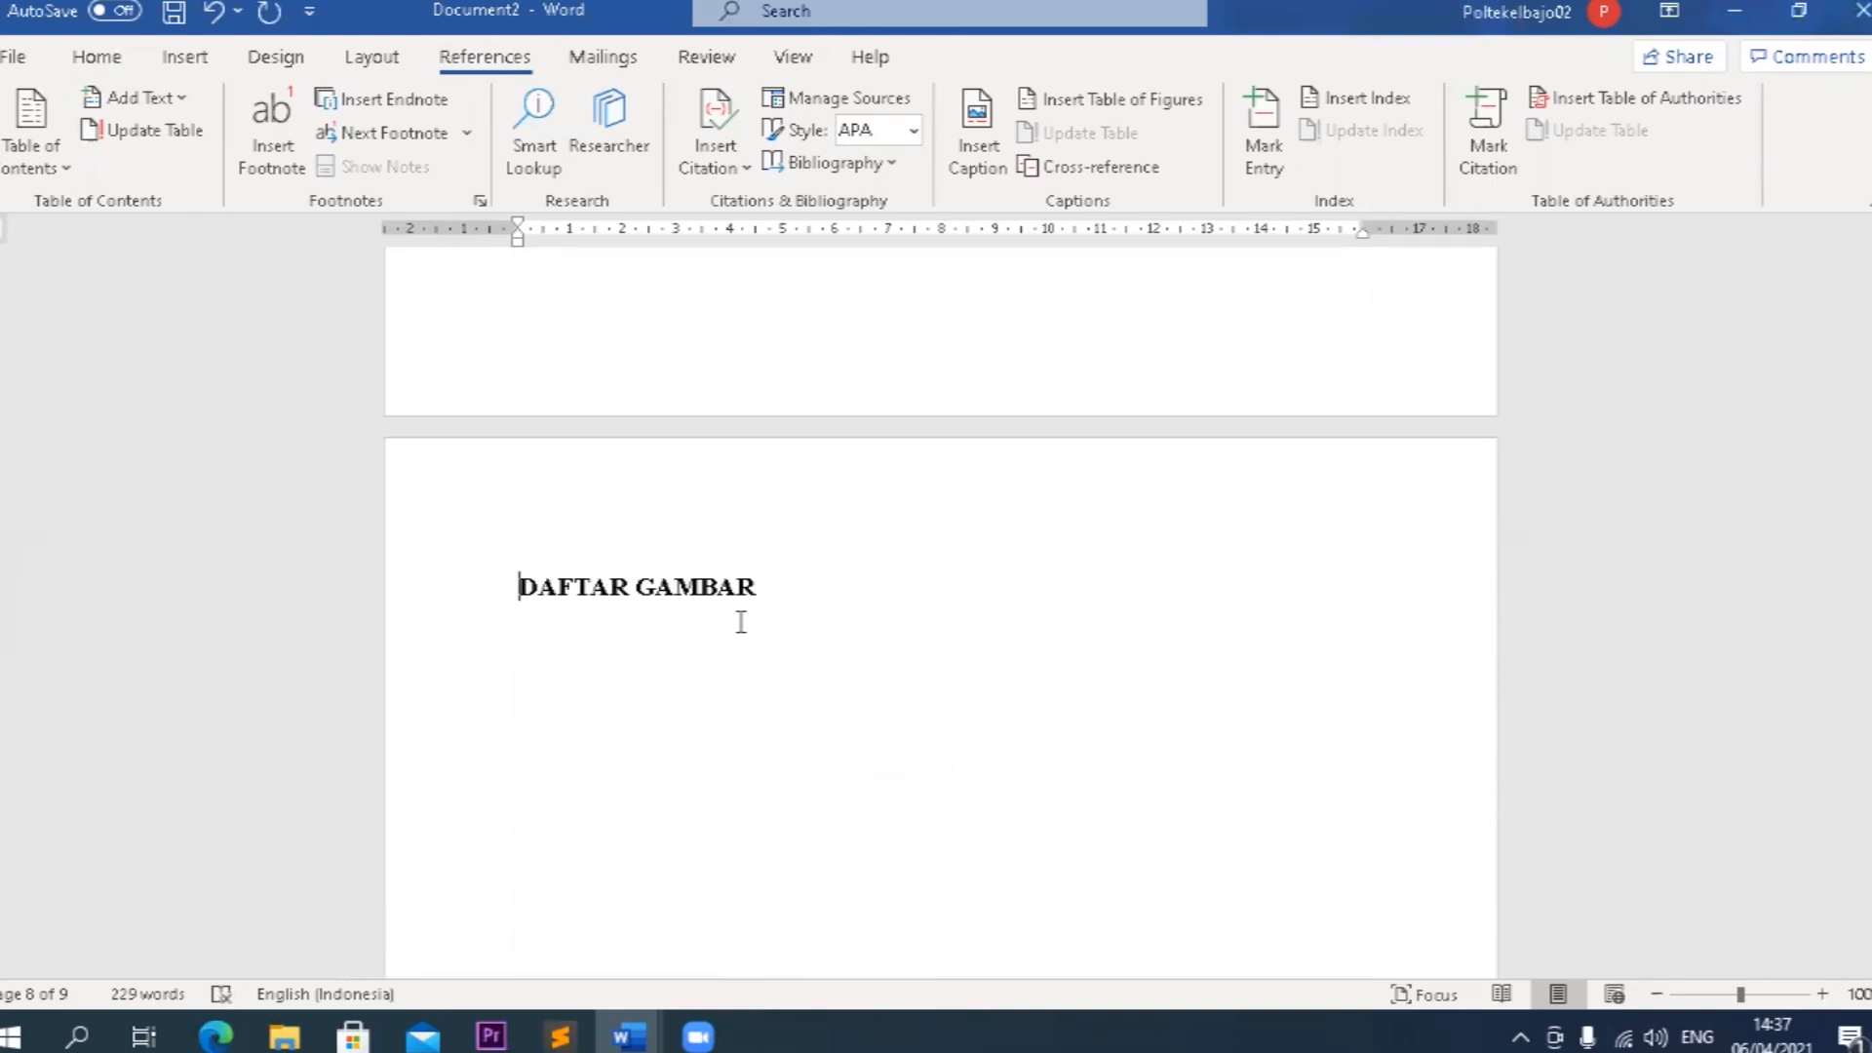
scroll(753, 639, "down", 15)
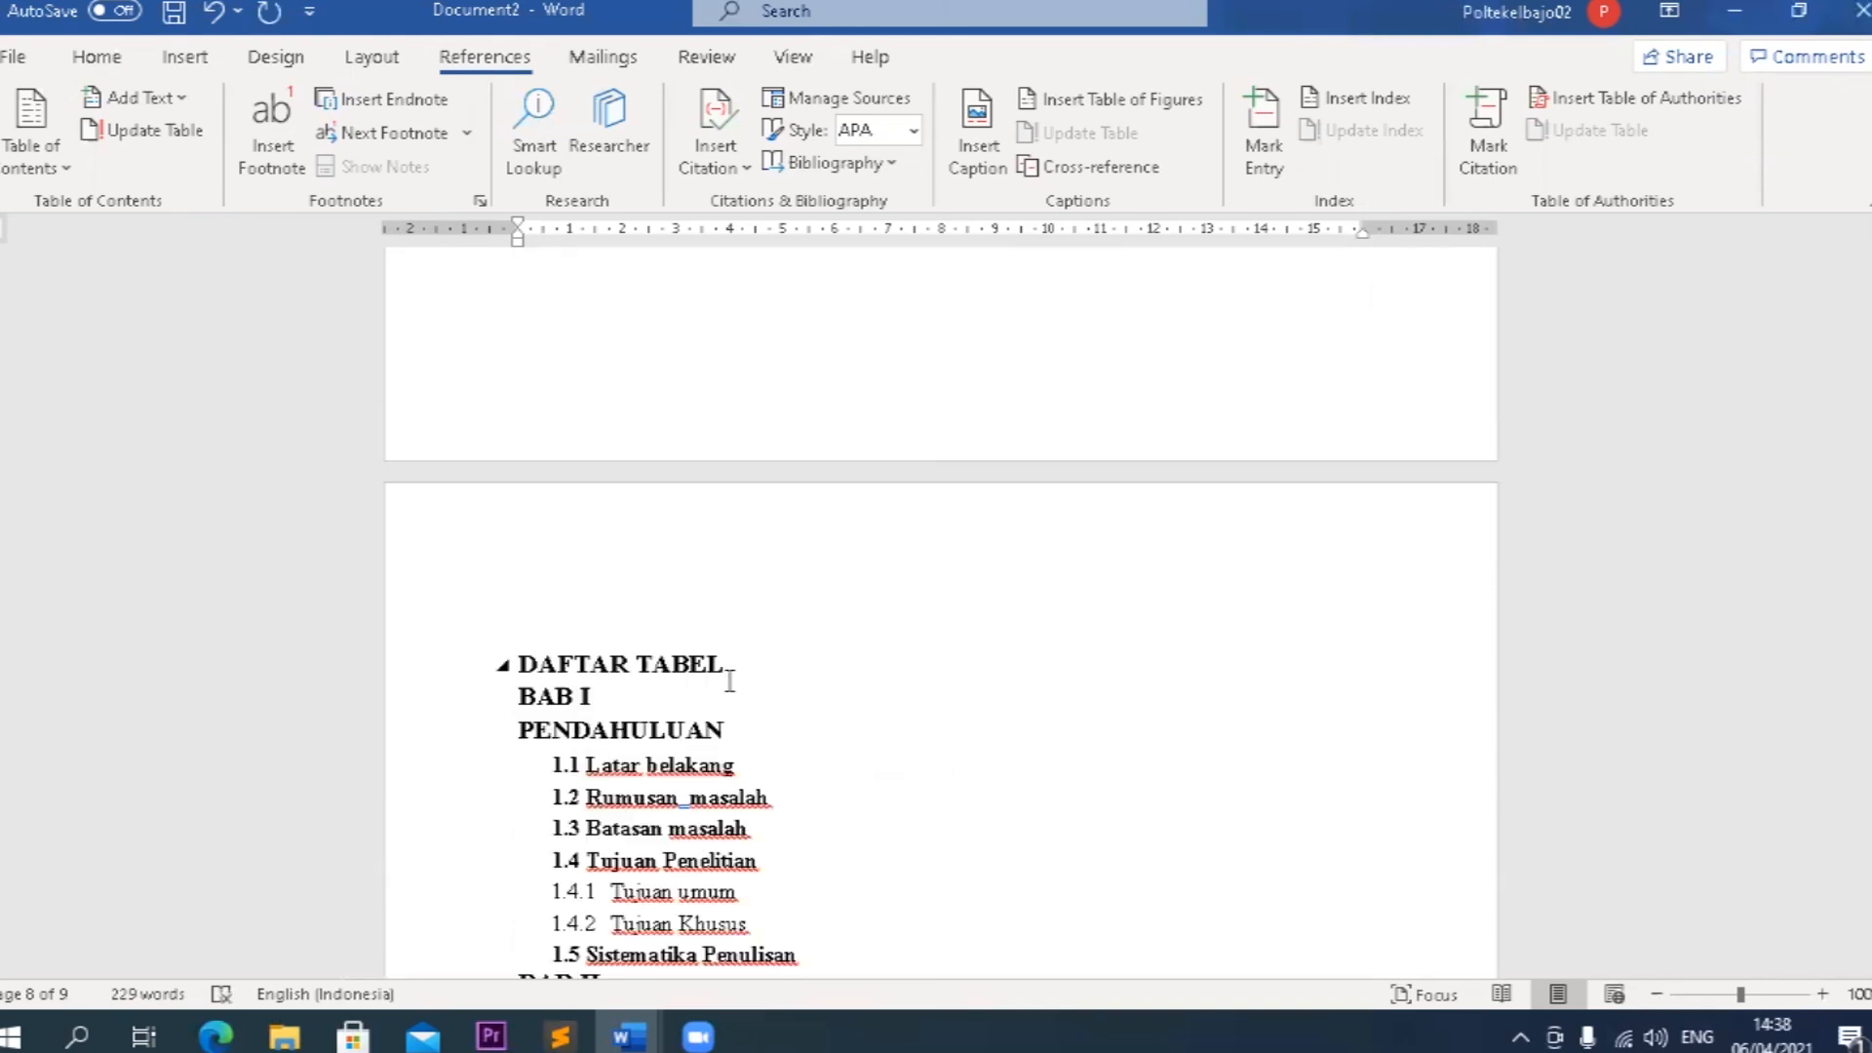
left_click(727, 663)
key("ctrl+Return")
Insert page breaks before the BAB II and BAB III headings so each chapter starts on its own page.
scroll(726, 659, "down", 6)
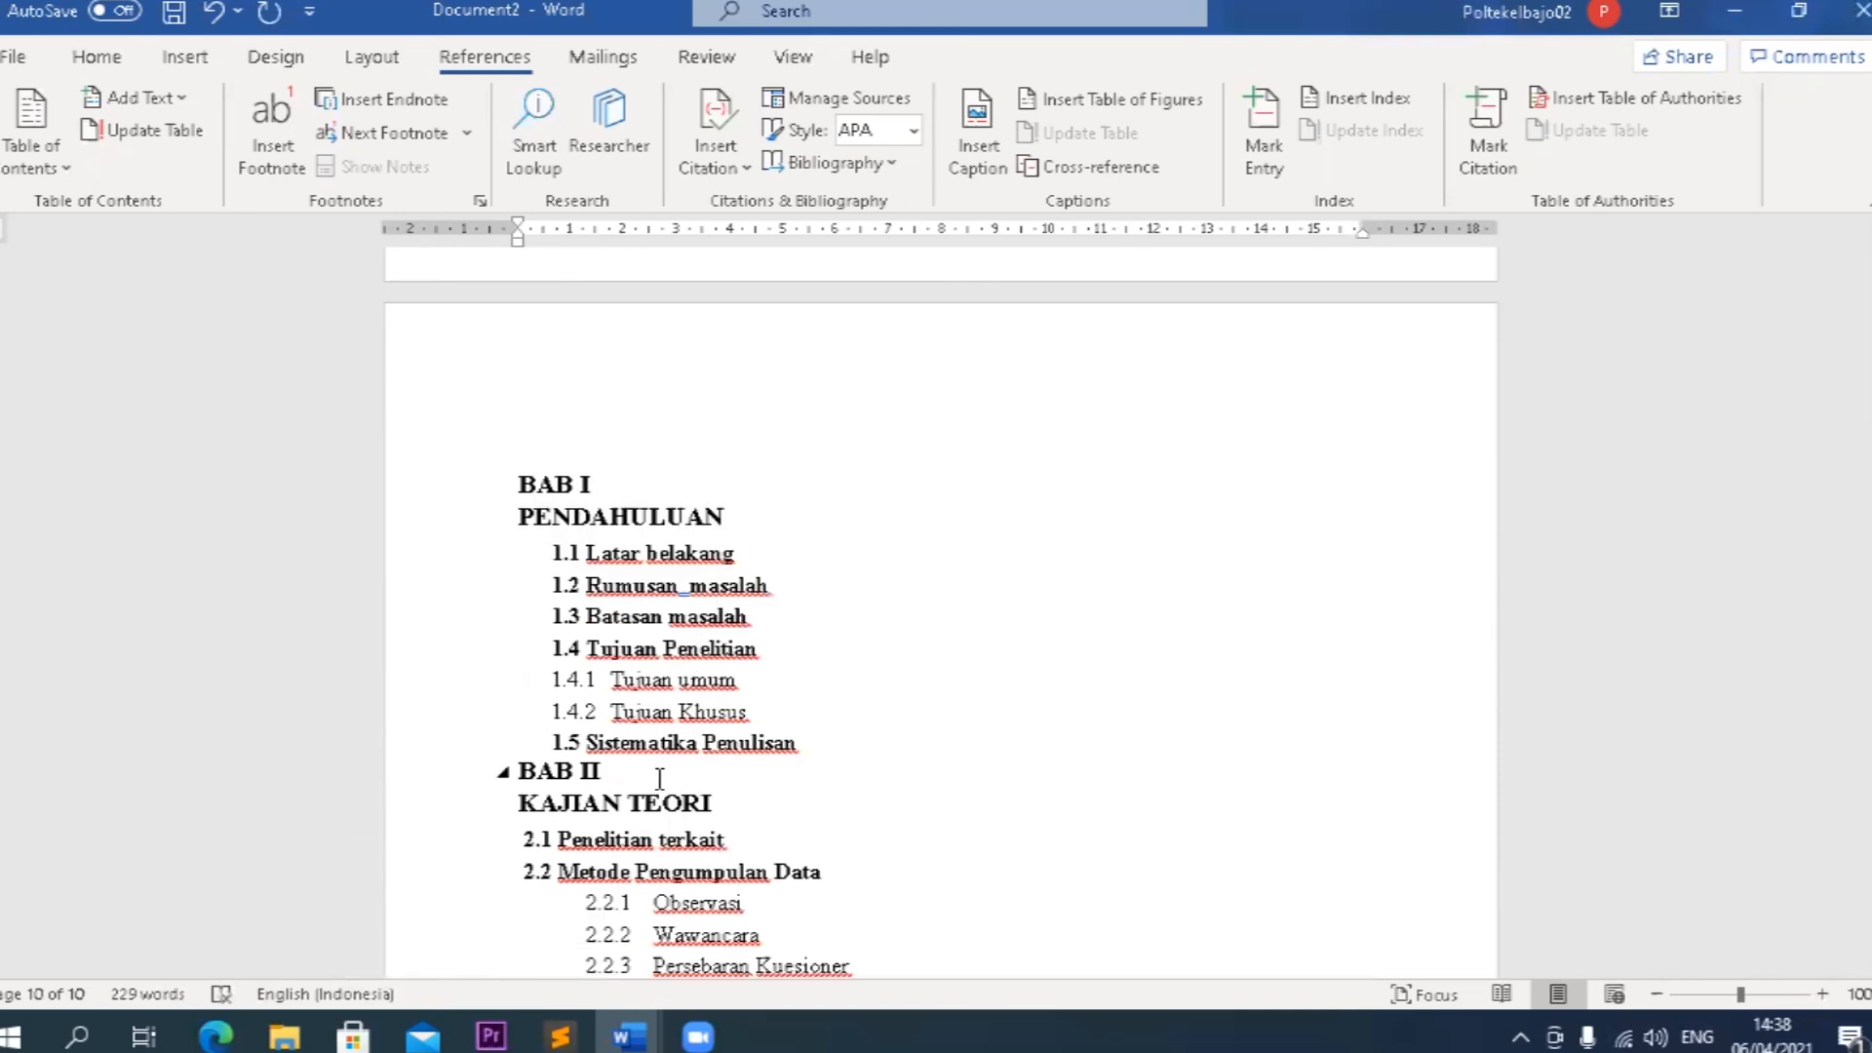
left_click(521, 772)
key("ctrl+Return")
scroll(523, 777, "down", 7)
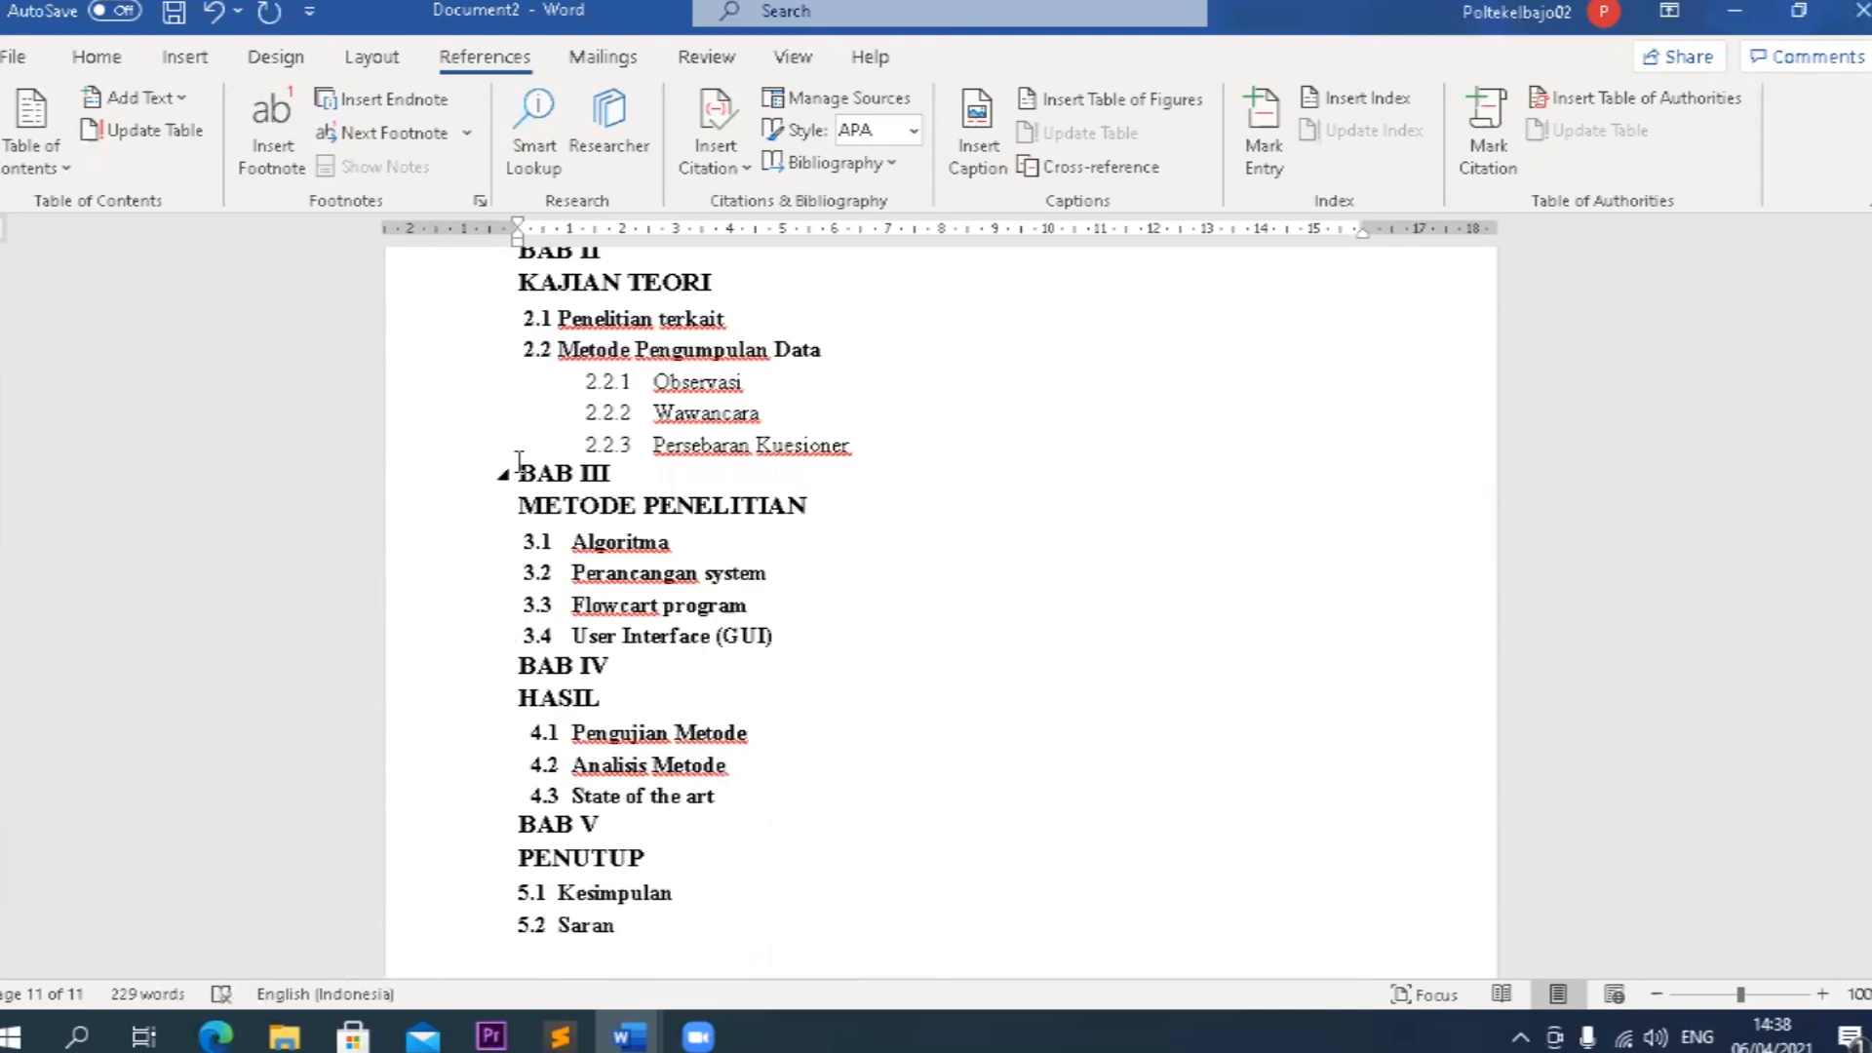
left_click(518, 473)
key("ctrl+Return")
Insert page breaks before the BAB IV and BAB V headings so each chapter starts on its own page.
scroll(518, 473, "down", 5)
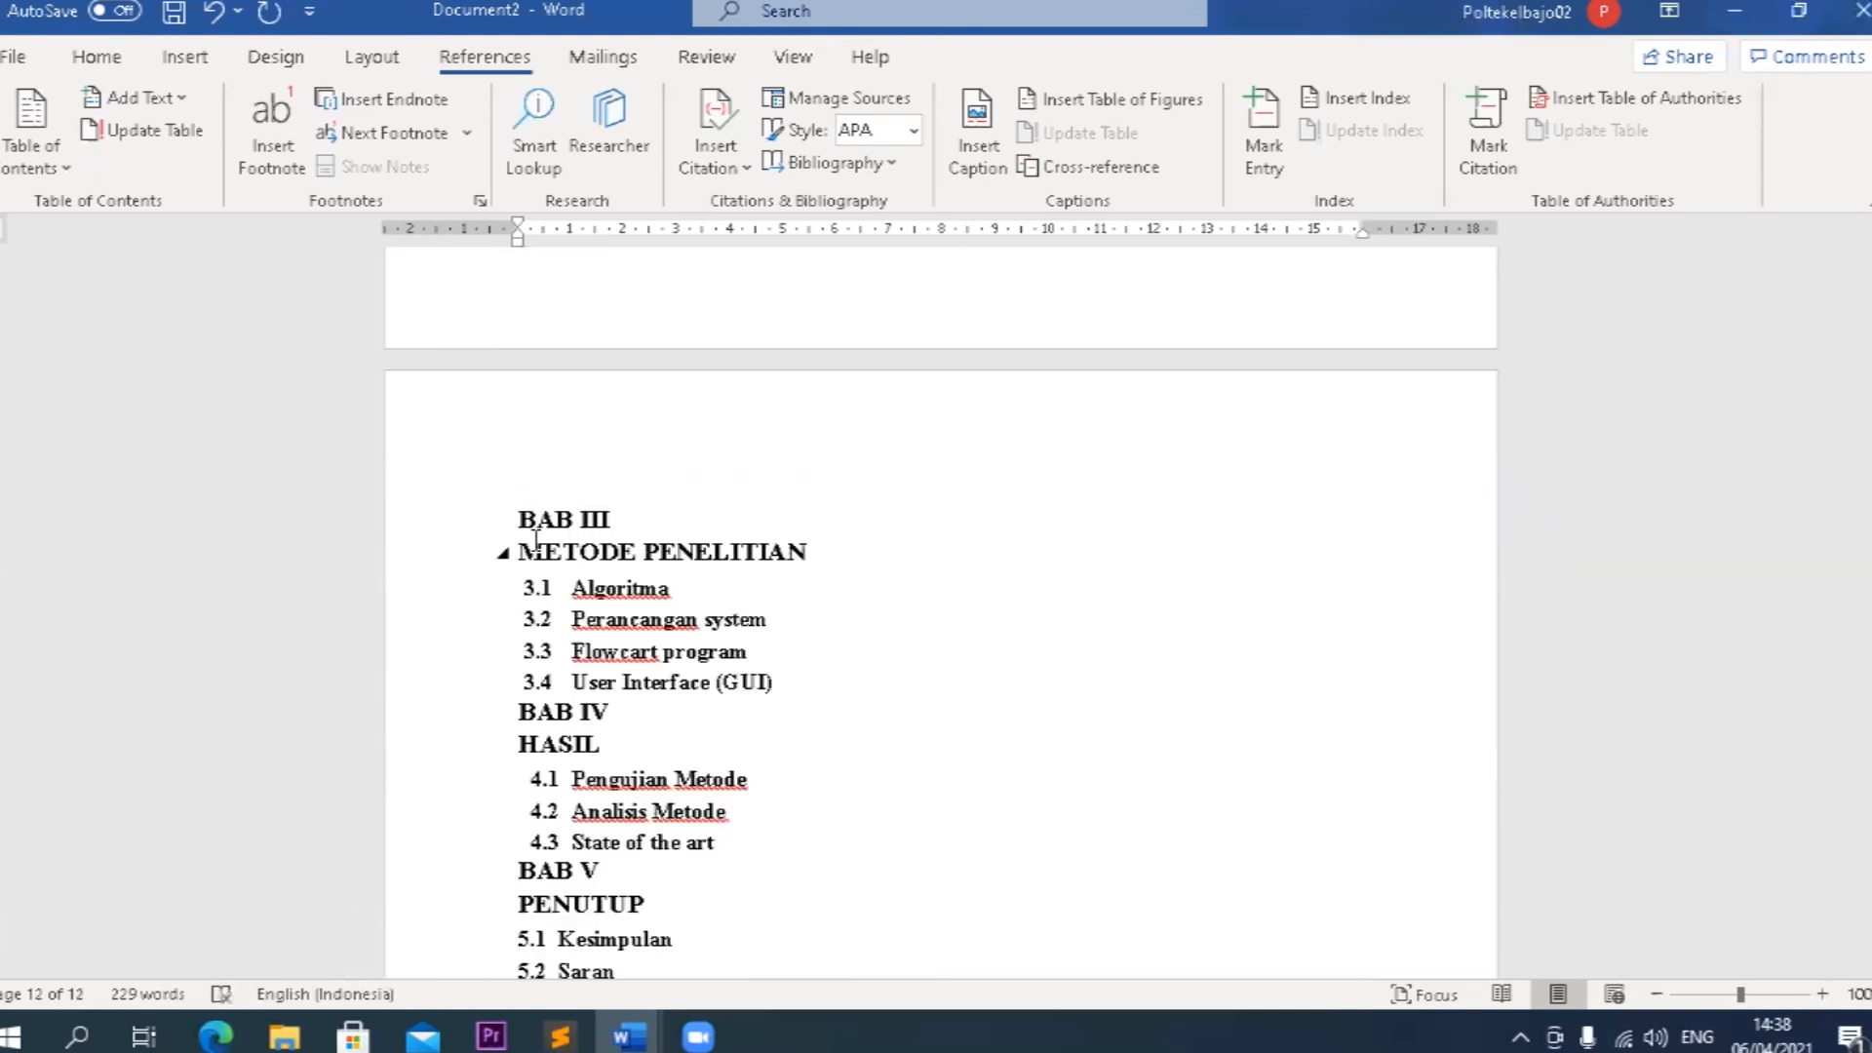
left_click(522, 712)
key("ctrl+Return")
scroll(531, 715, "down", 5)
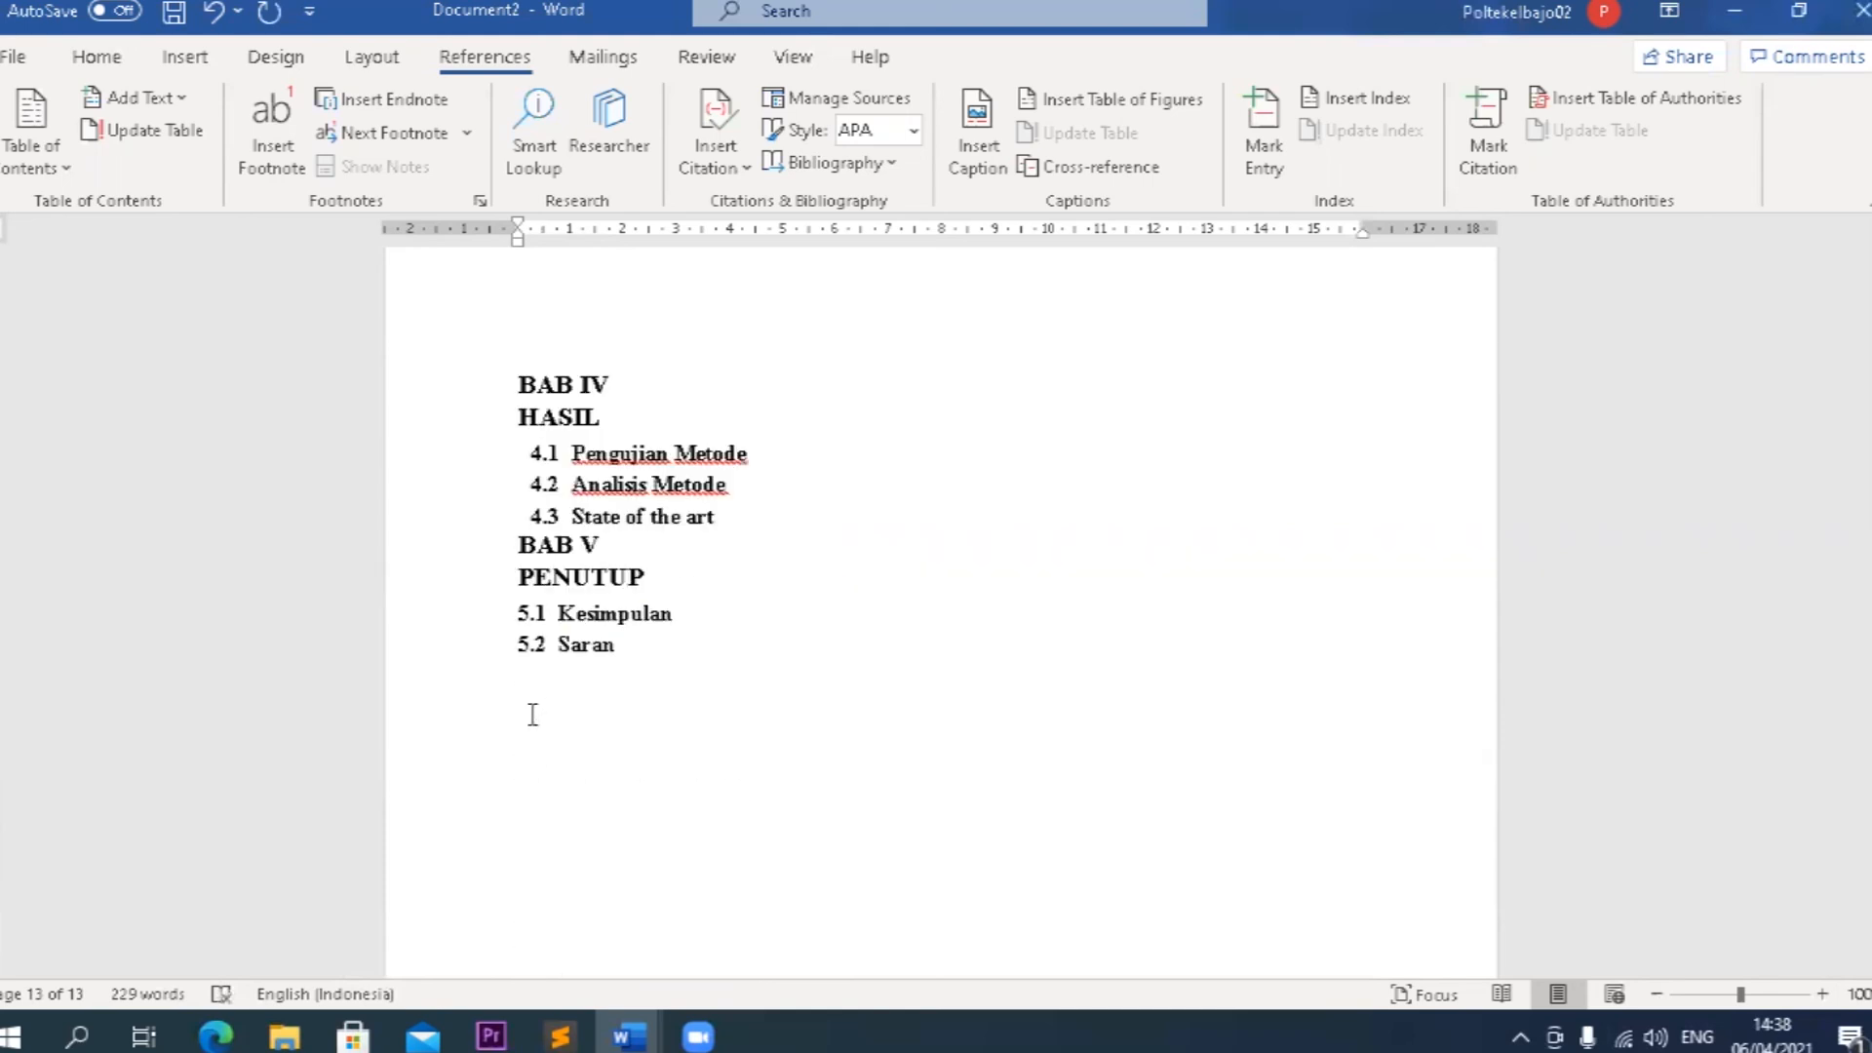
left_click(523, 544)
key("ctrl+Return")
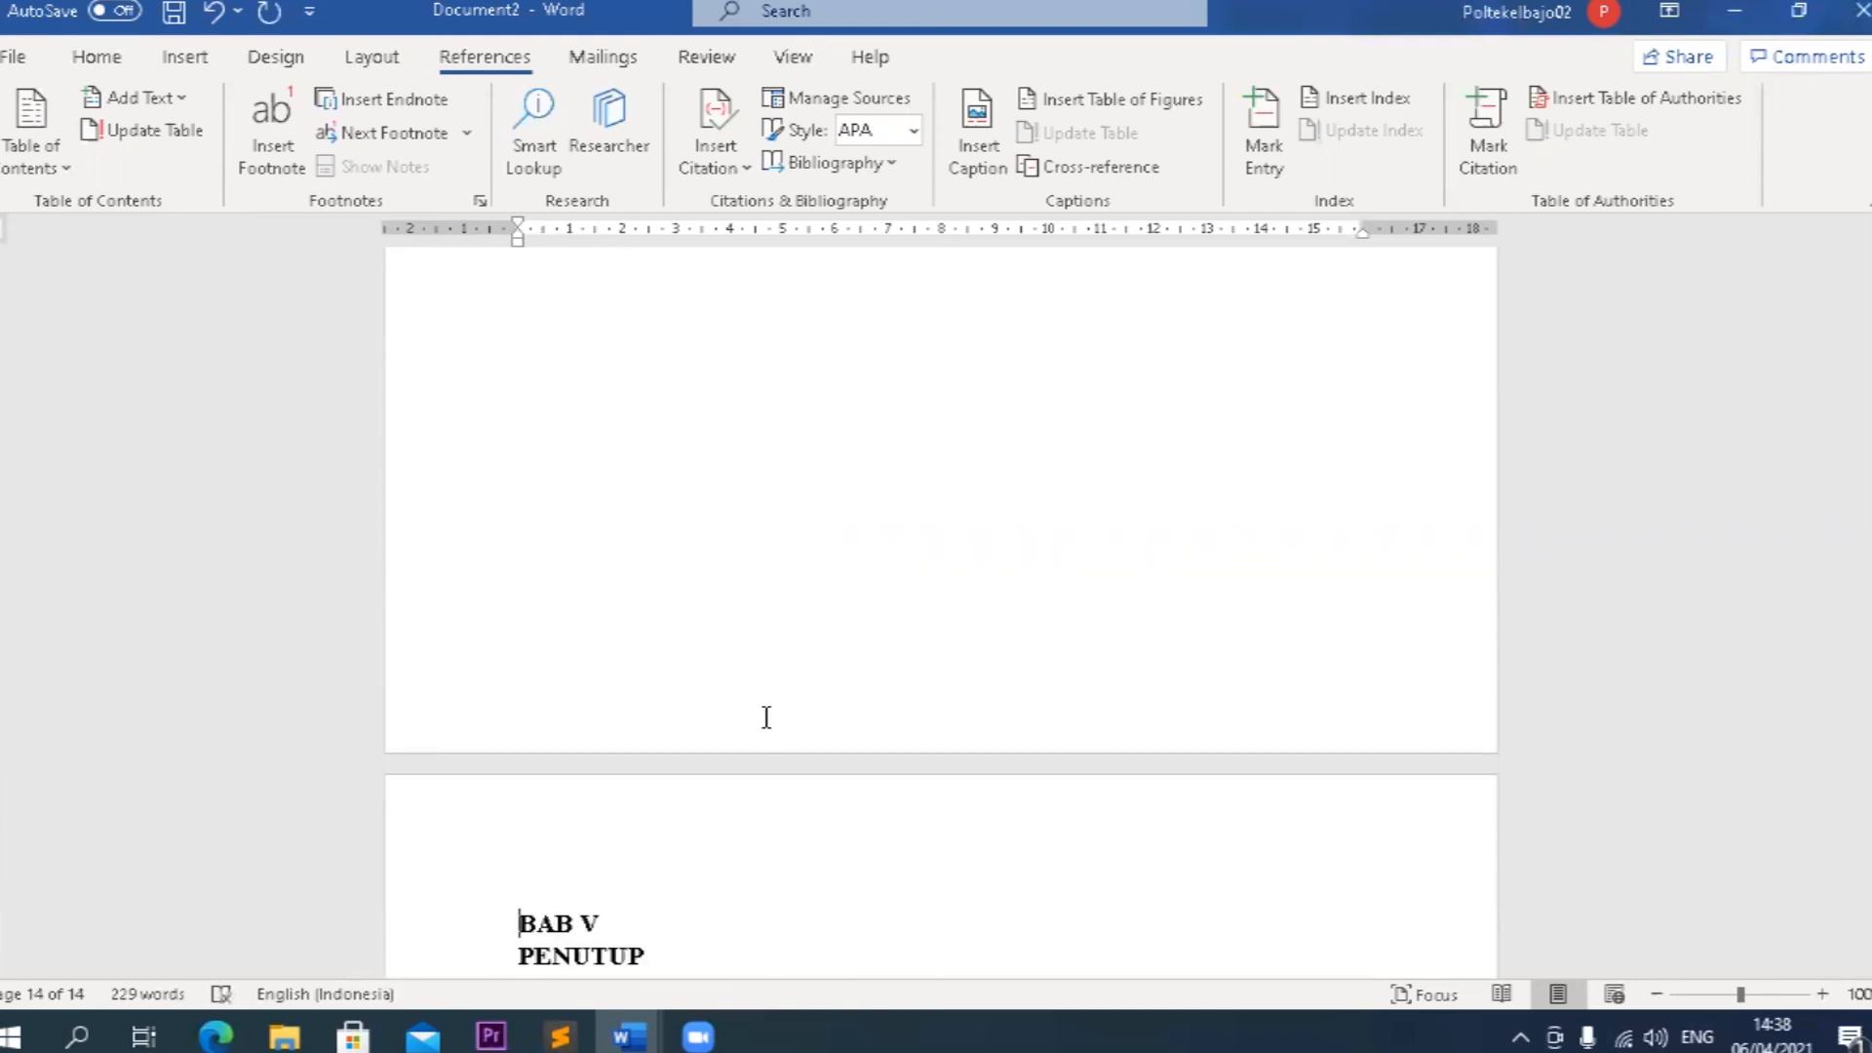
Examine the separated chapter pages from BAB V back up to the table of contents.
scroll(766, 718, "down", 4)
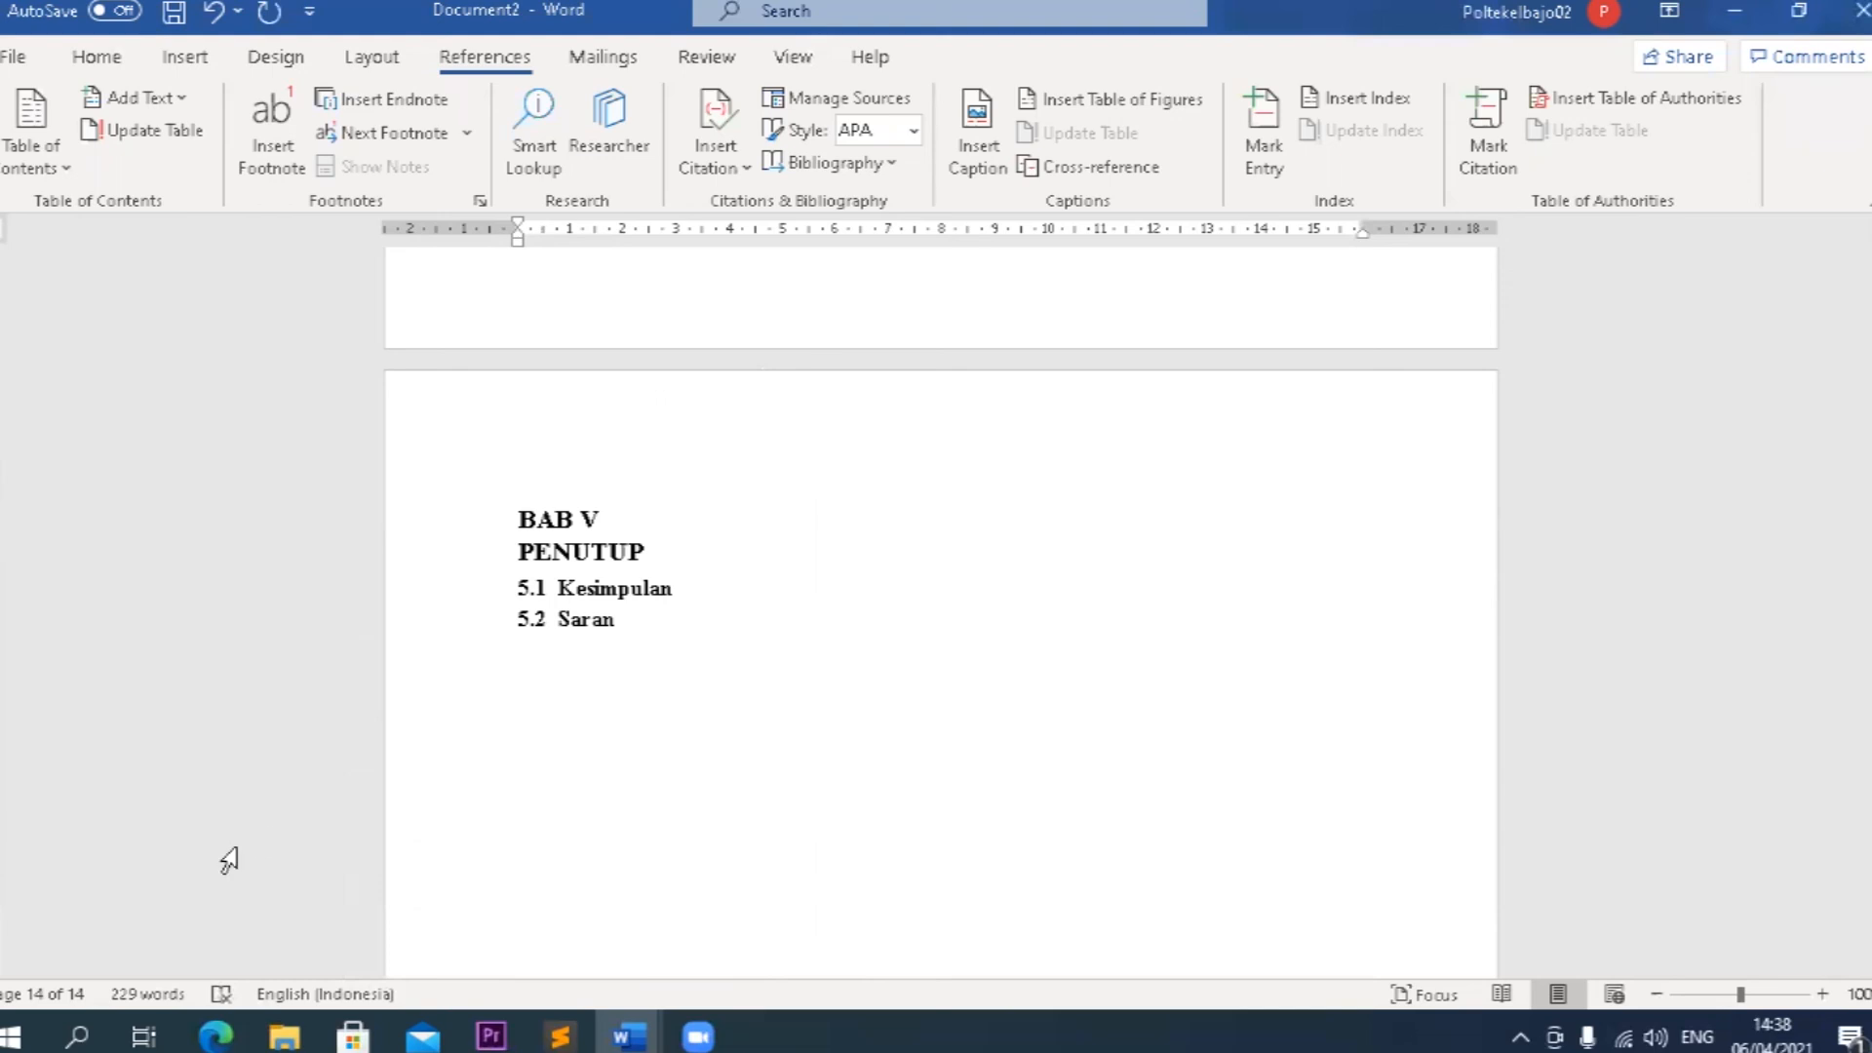
scroll(766, 736, "down", 4)
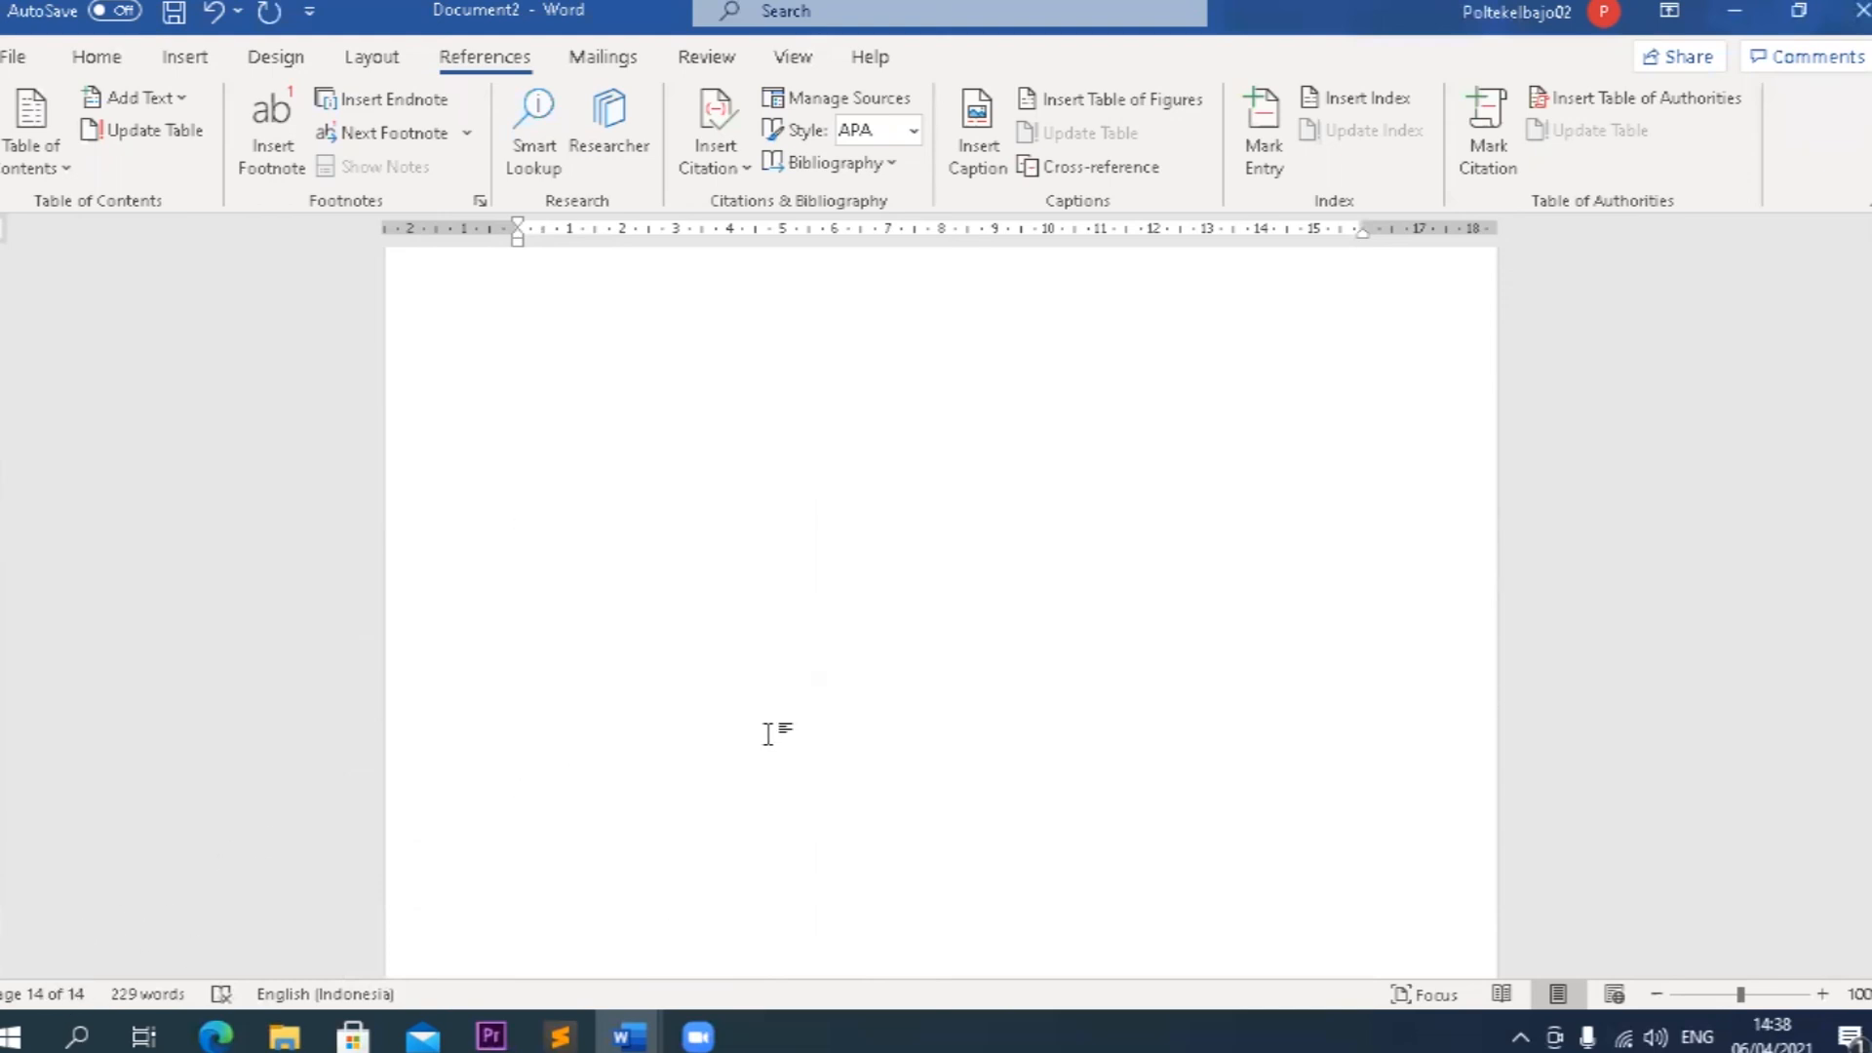
scroll(768, 734, "up", 9)
scroll(768, 733, "up", 3)
scroll(768, 733, "up", 10)
scroll(770, 733, "up", 10)
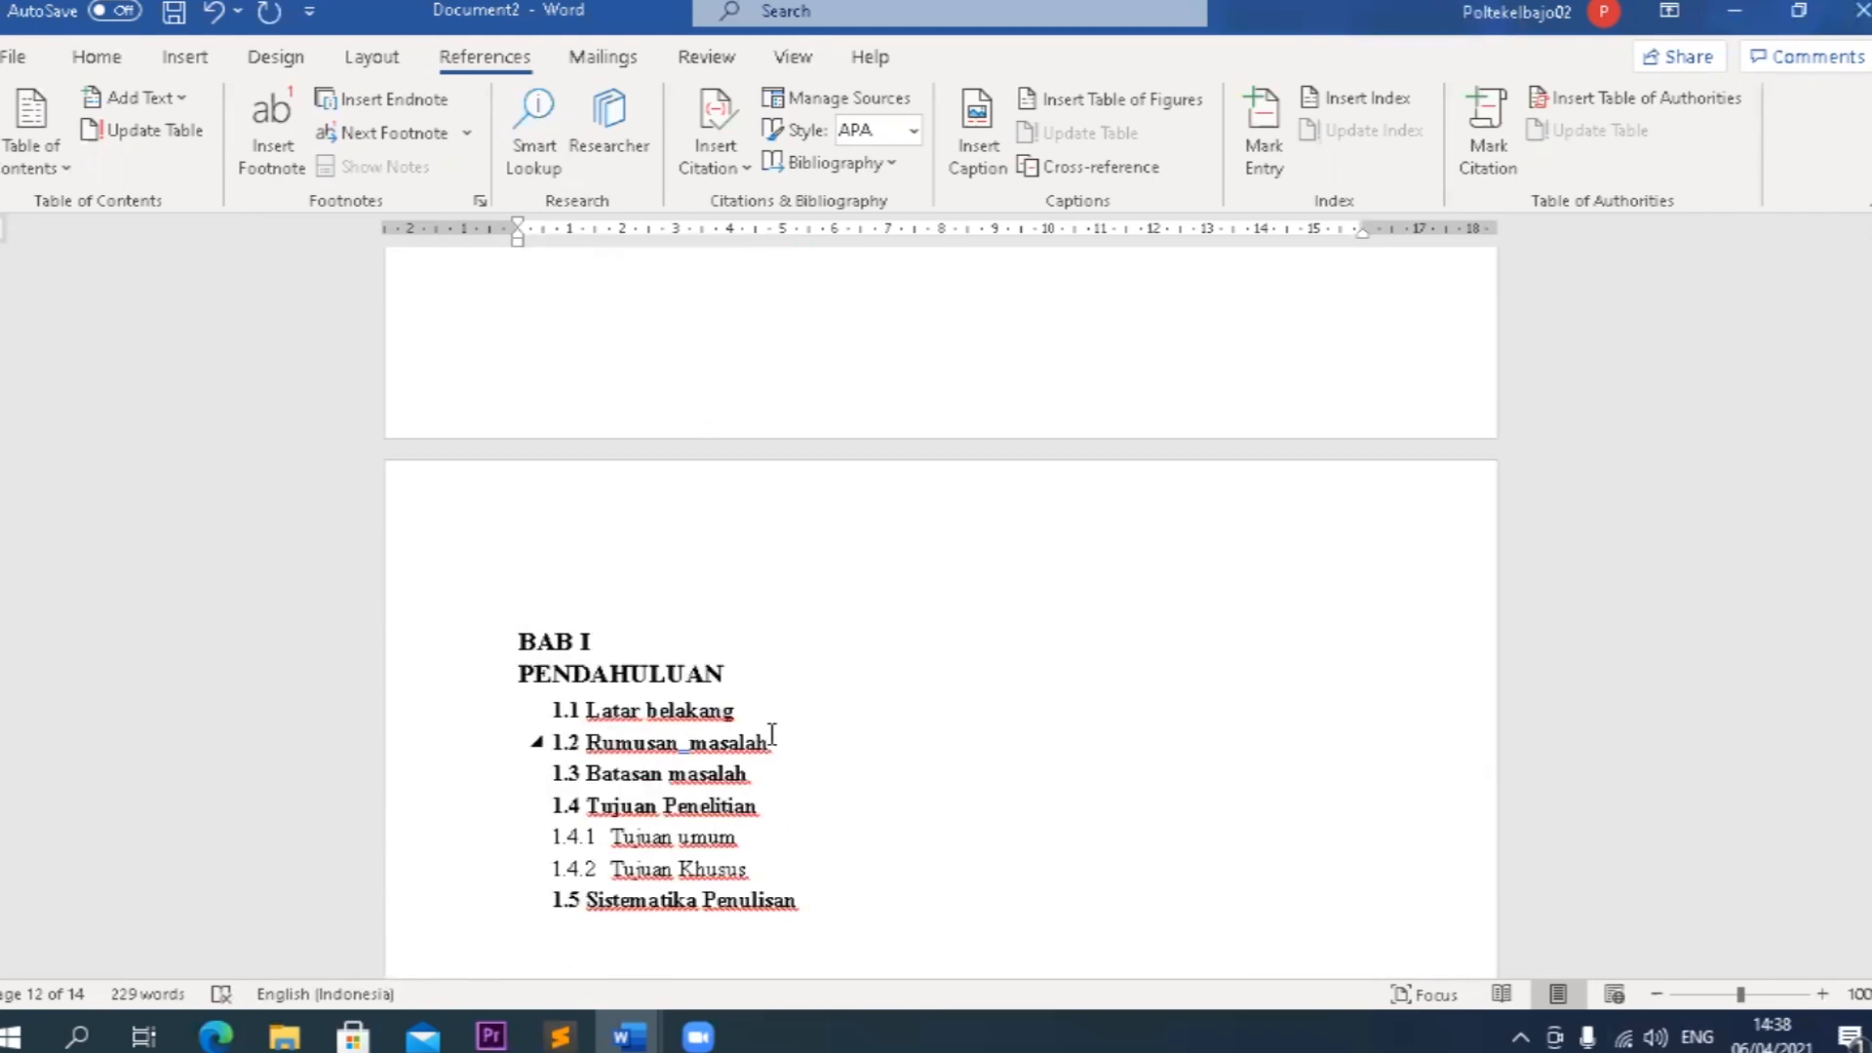
scroll(768, 733, "up", 5)
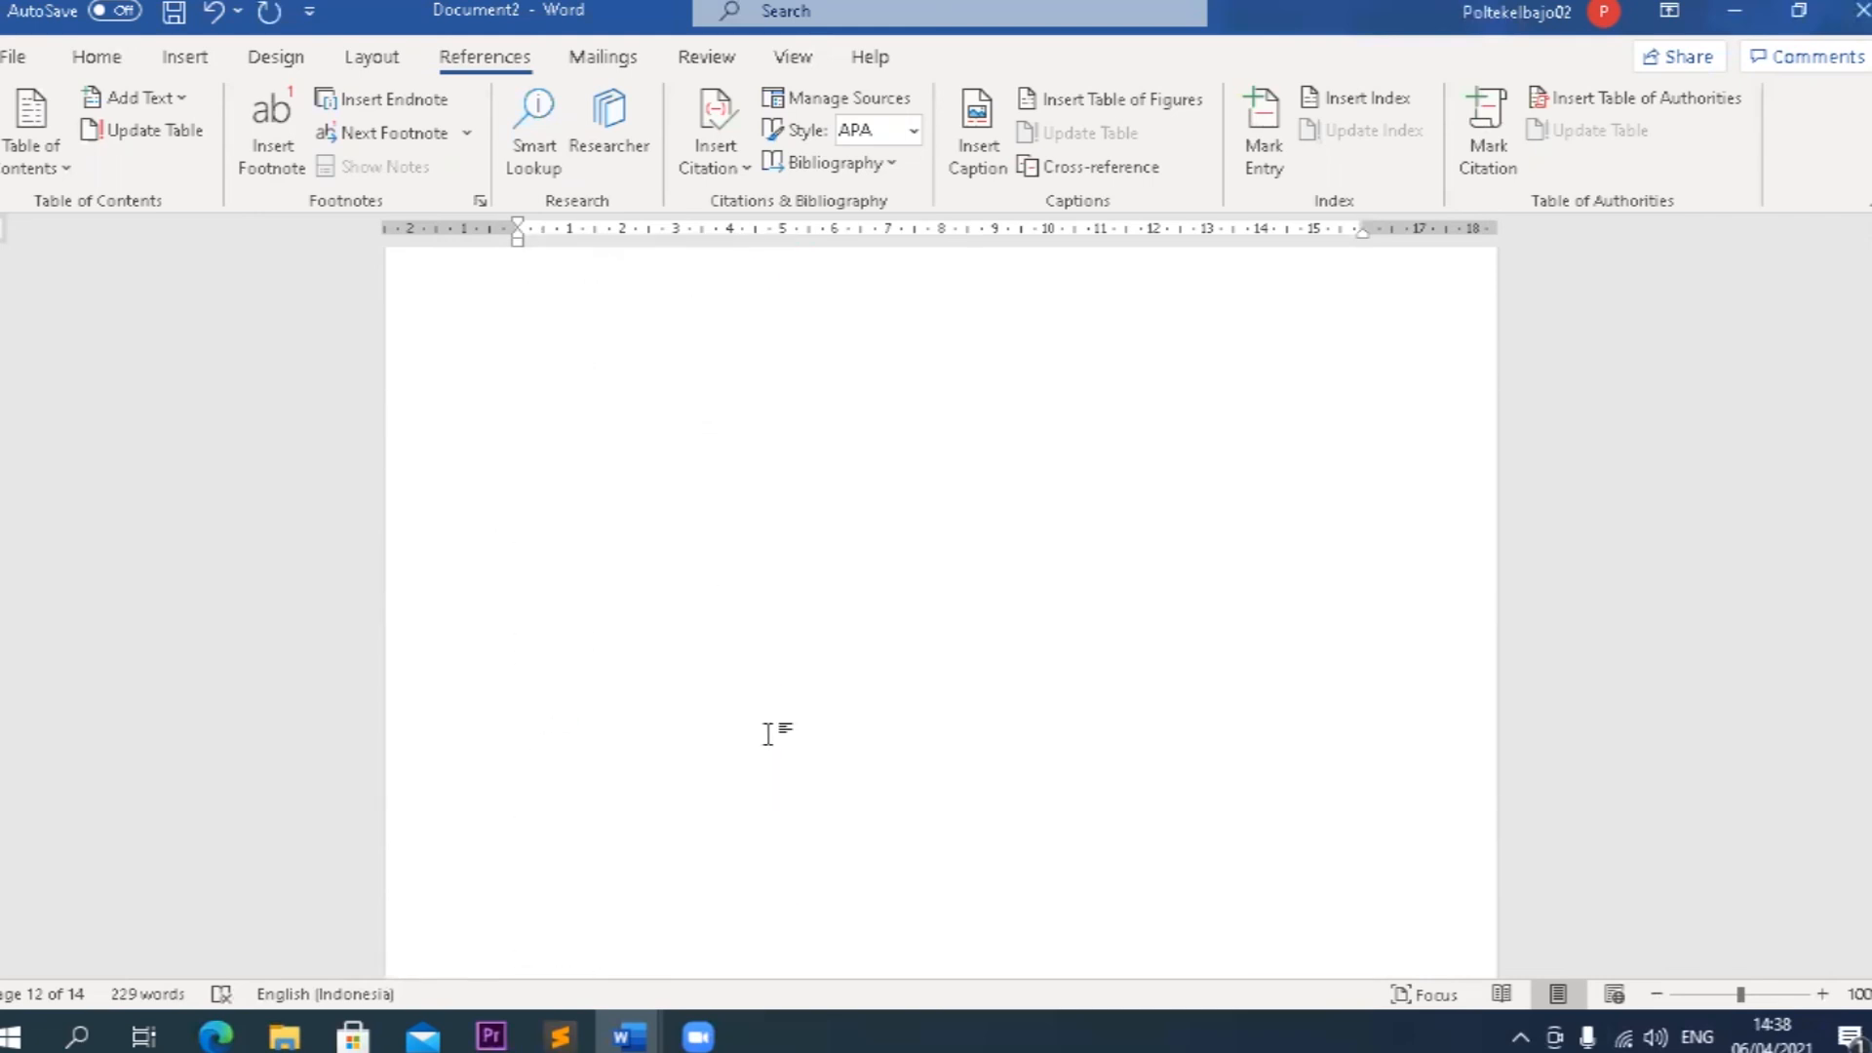
scroll(768, 734, "up", 5)
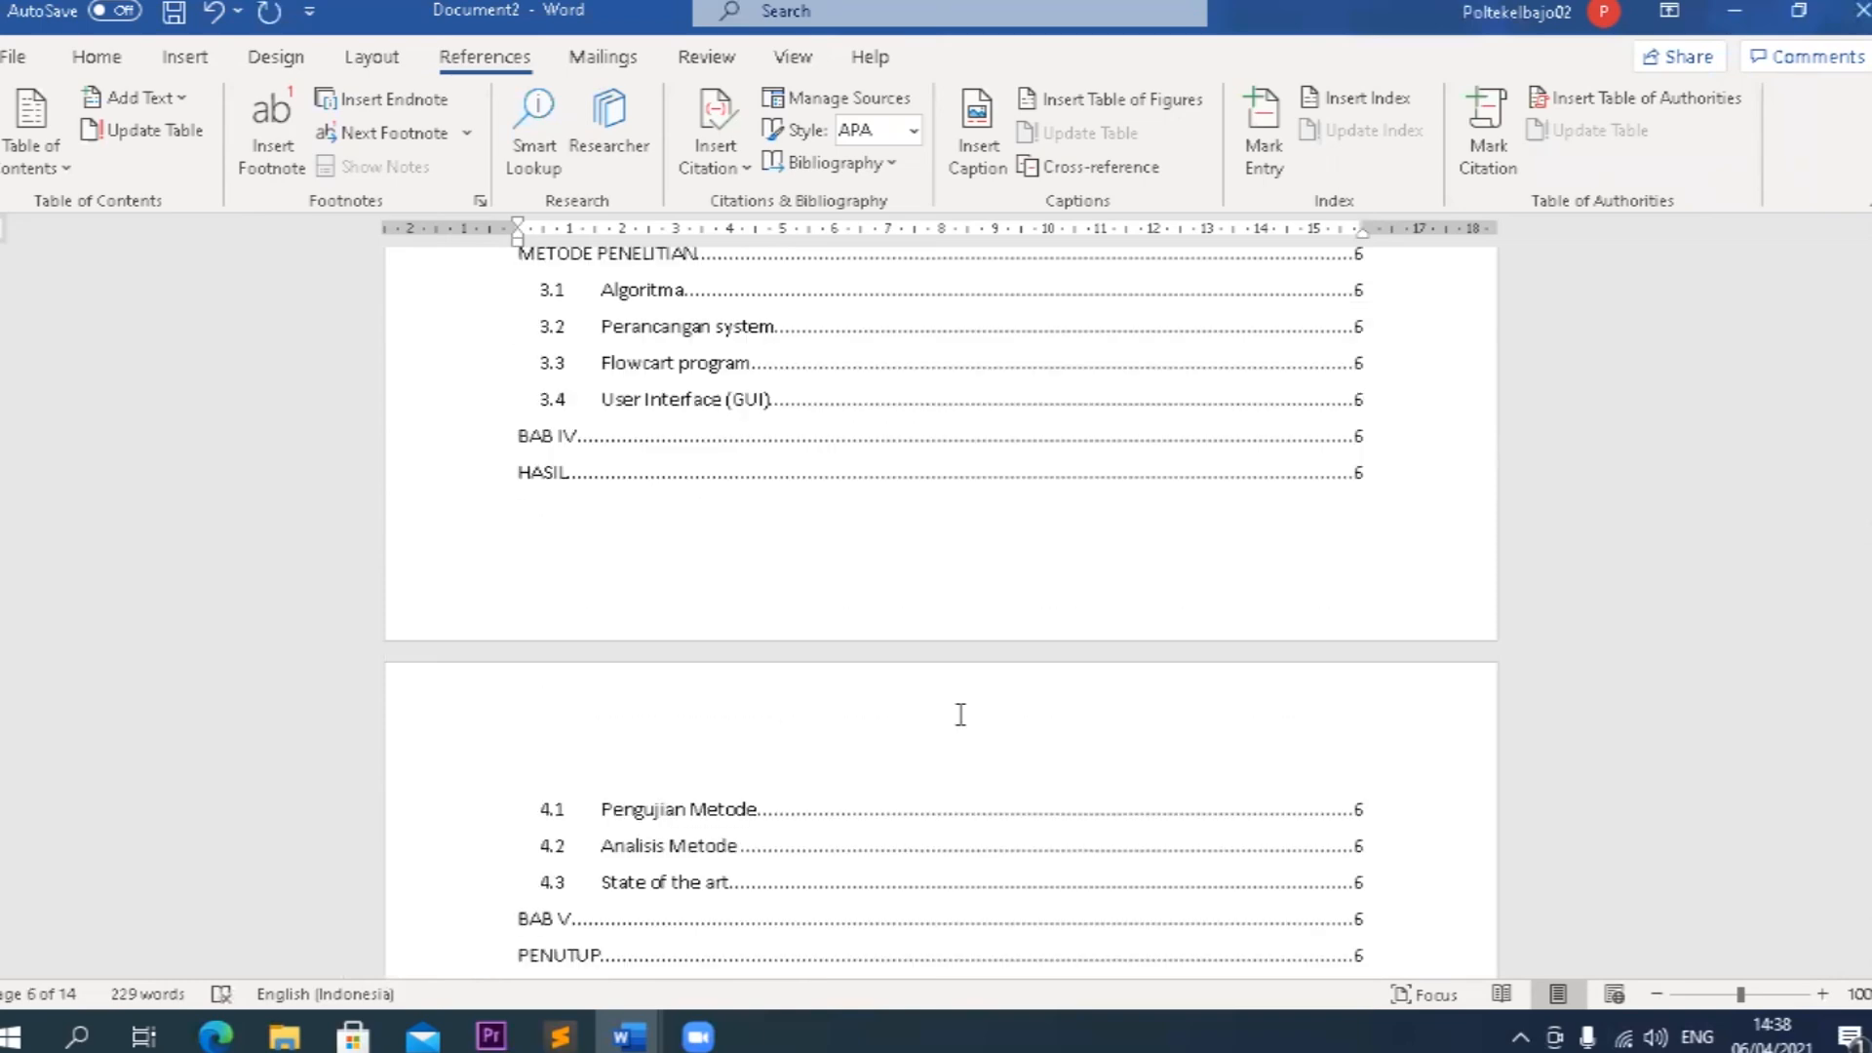
Examine the page numbers of the table of contents entries from HALAMAN COVER to Saran.
scroll(960, 715, "down", 4)
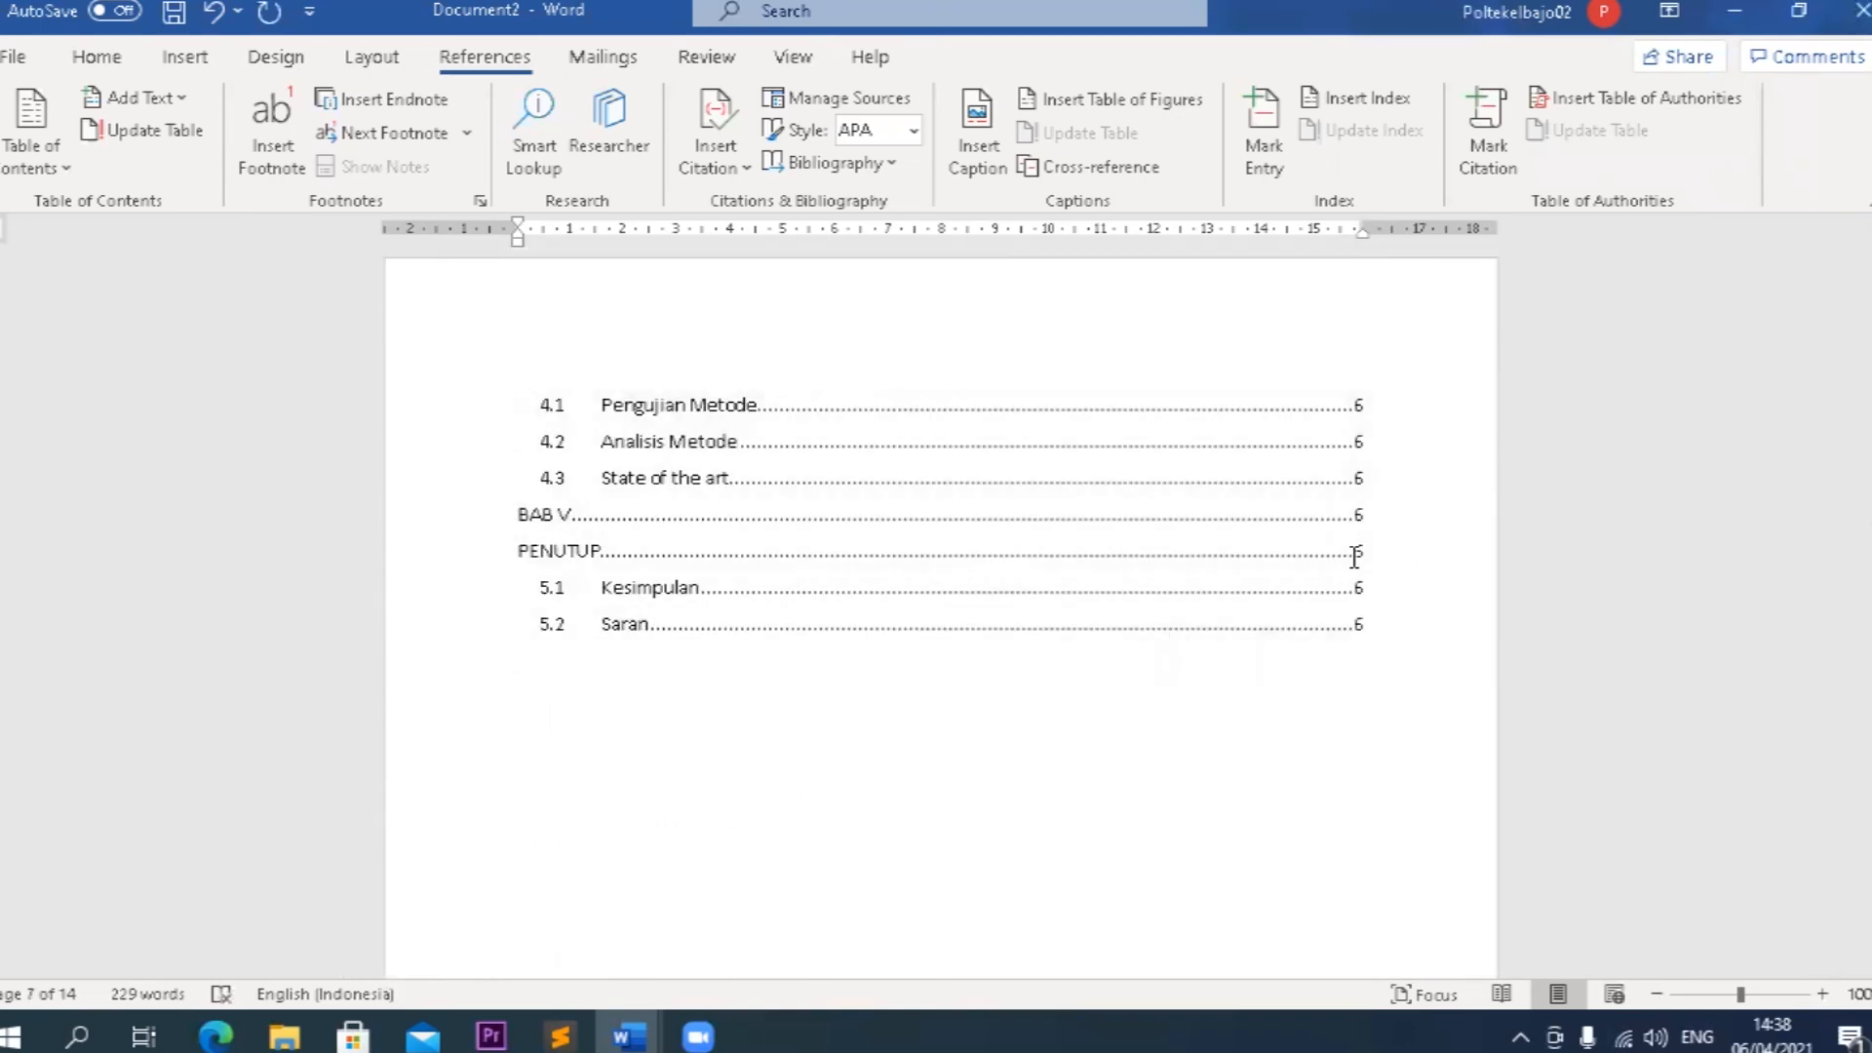
scroll(1348, 493, "up", 3)
scroll(1348, 493, "up", 13)
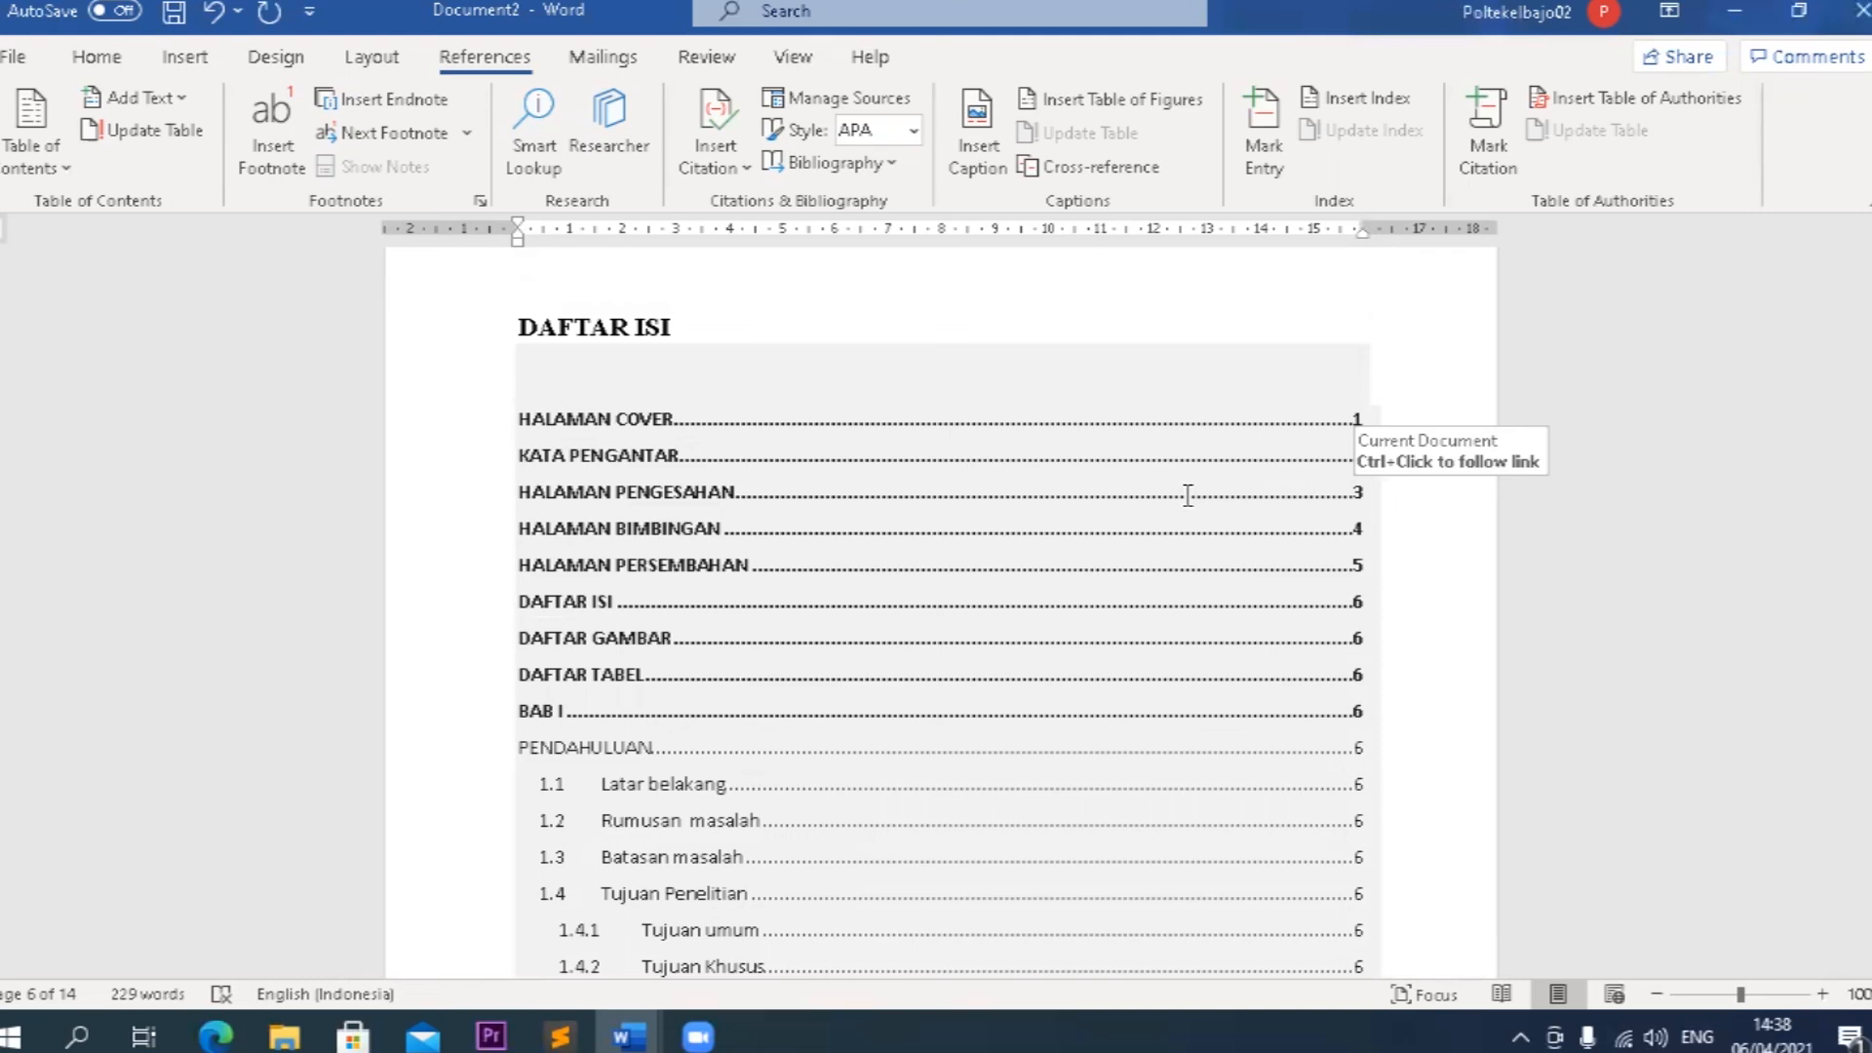
scroll(1752, 505, "down", 15)
scroll(1752, 505, "down", 15)
scroll(1746, 529, "up", 15)
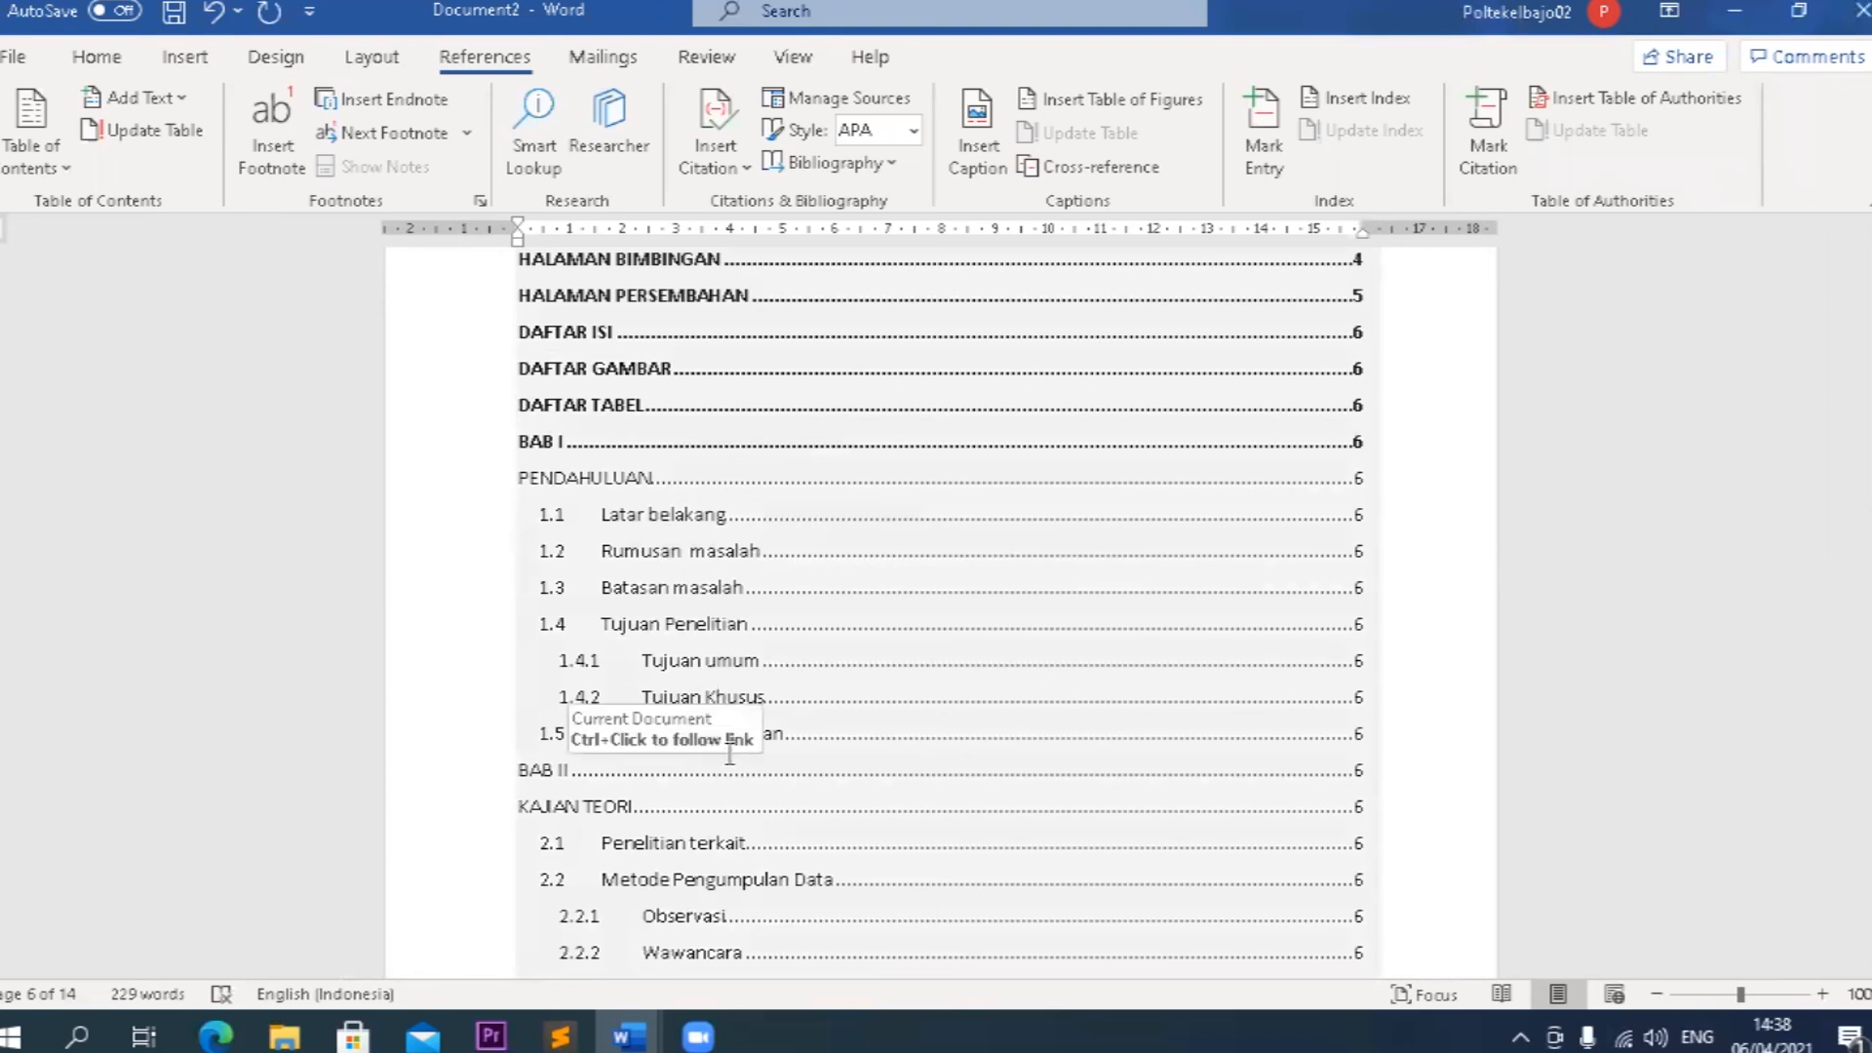
scroll(729, 745, "down", 3)
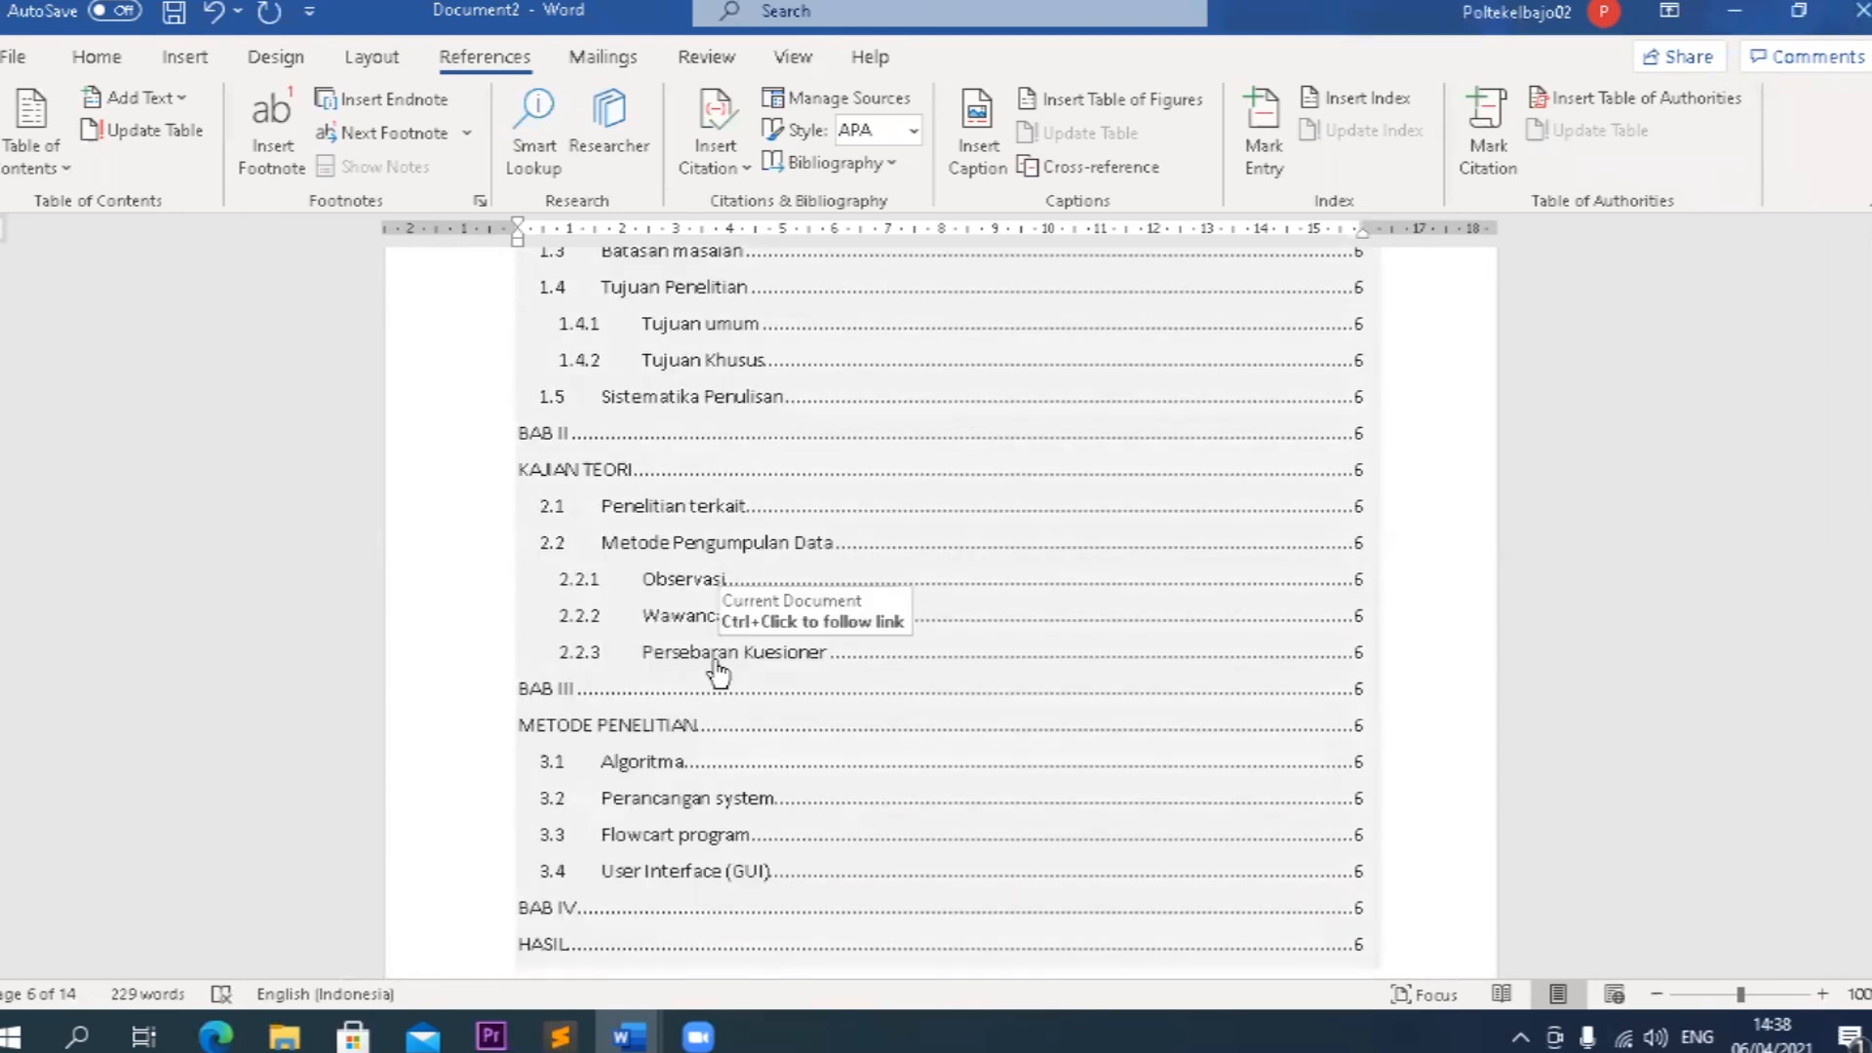
Follow the table of contents link to section 2.1 Penelitian terkait and view its page.
left_click(713, 505, "ctrl")
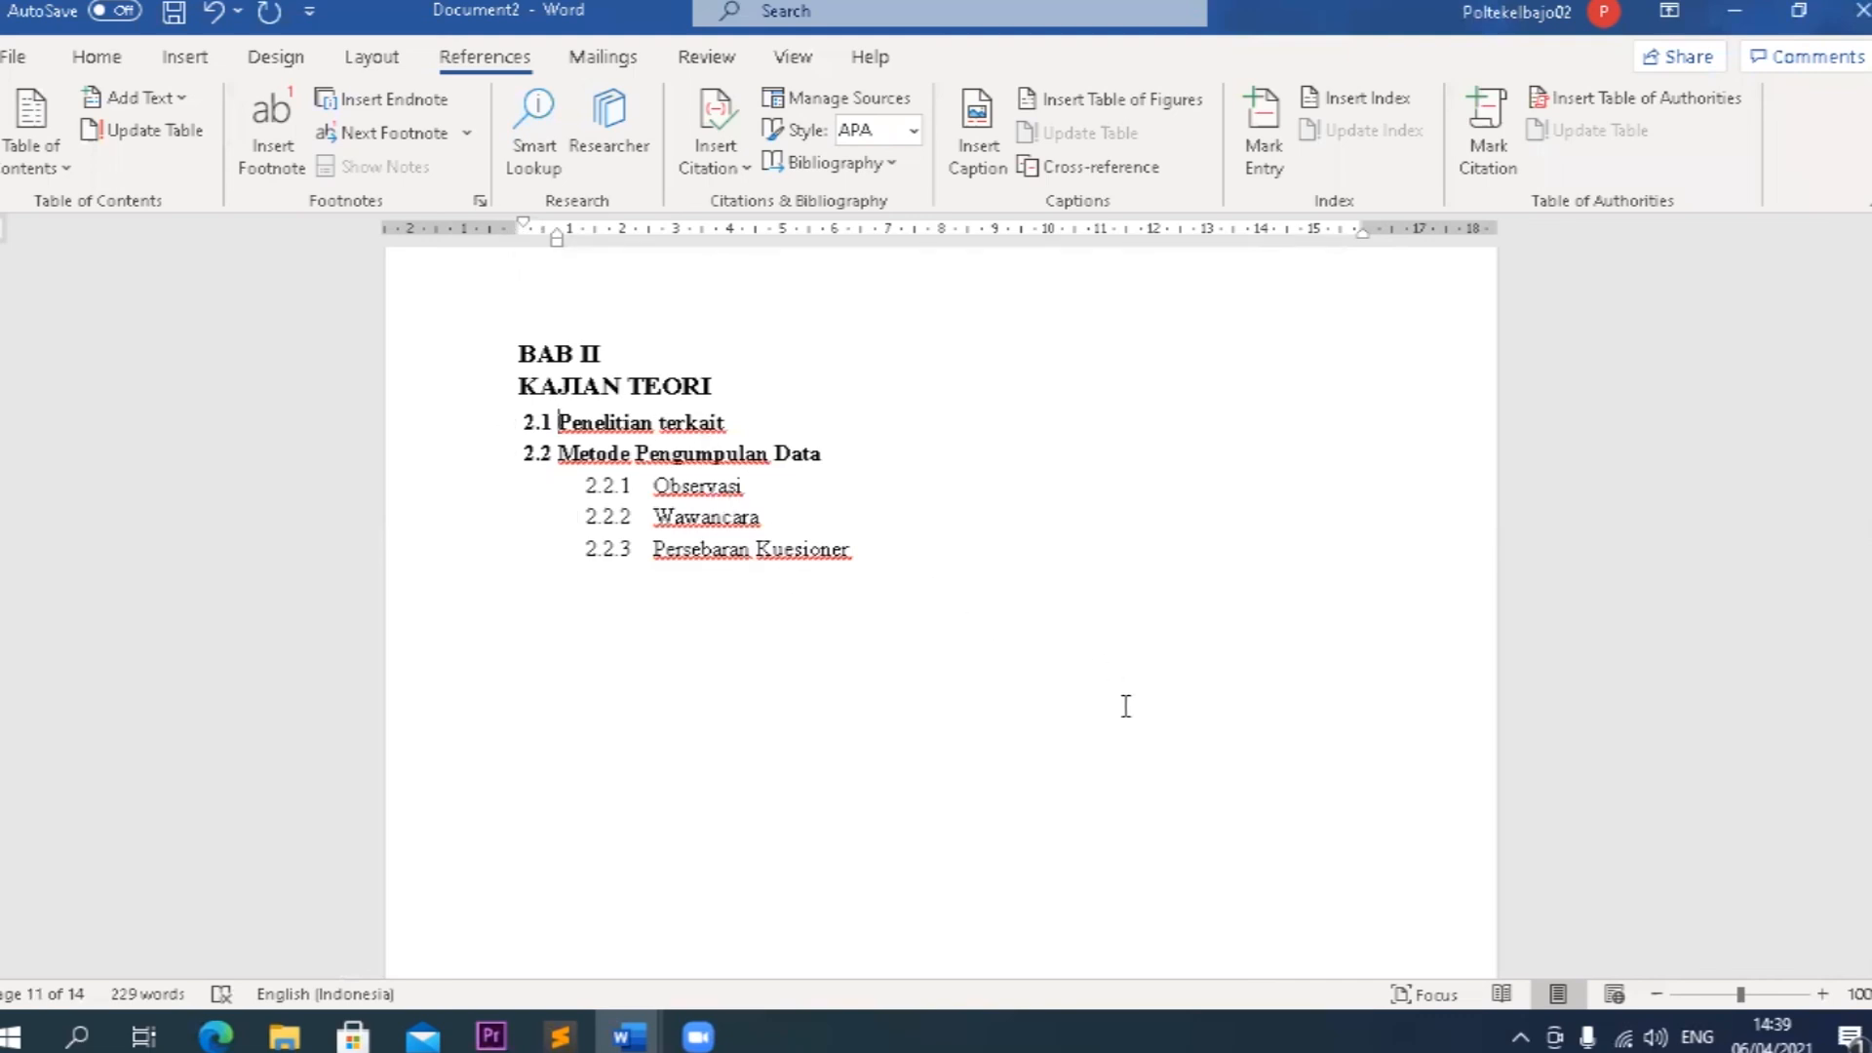
scroll(1131, 689, "up", 5)
scroll(1134, 689, "down", 3)
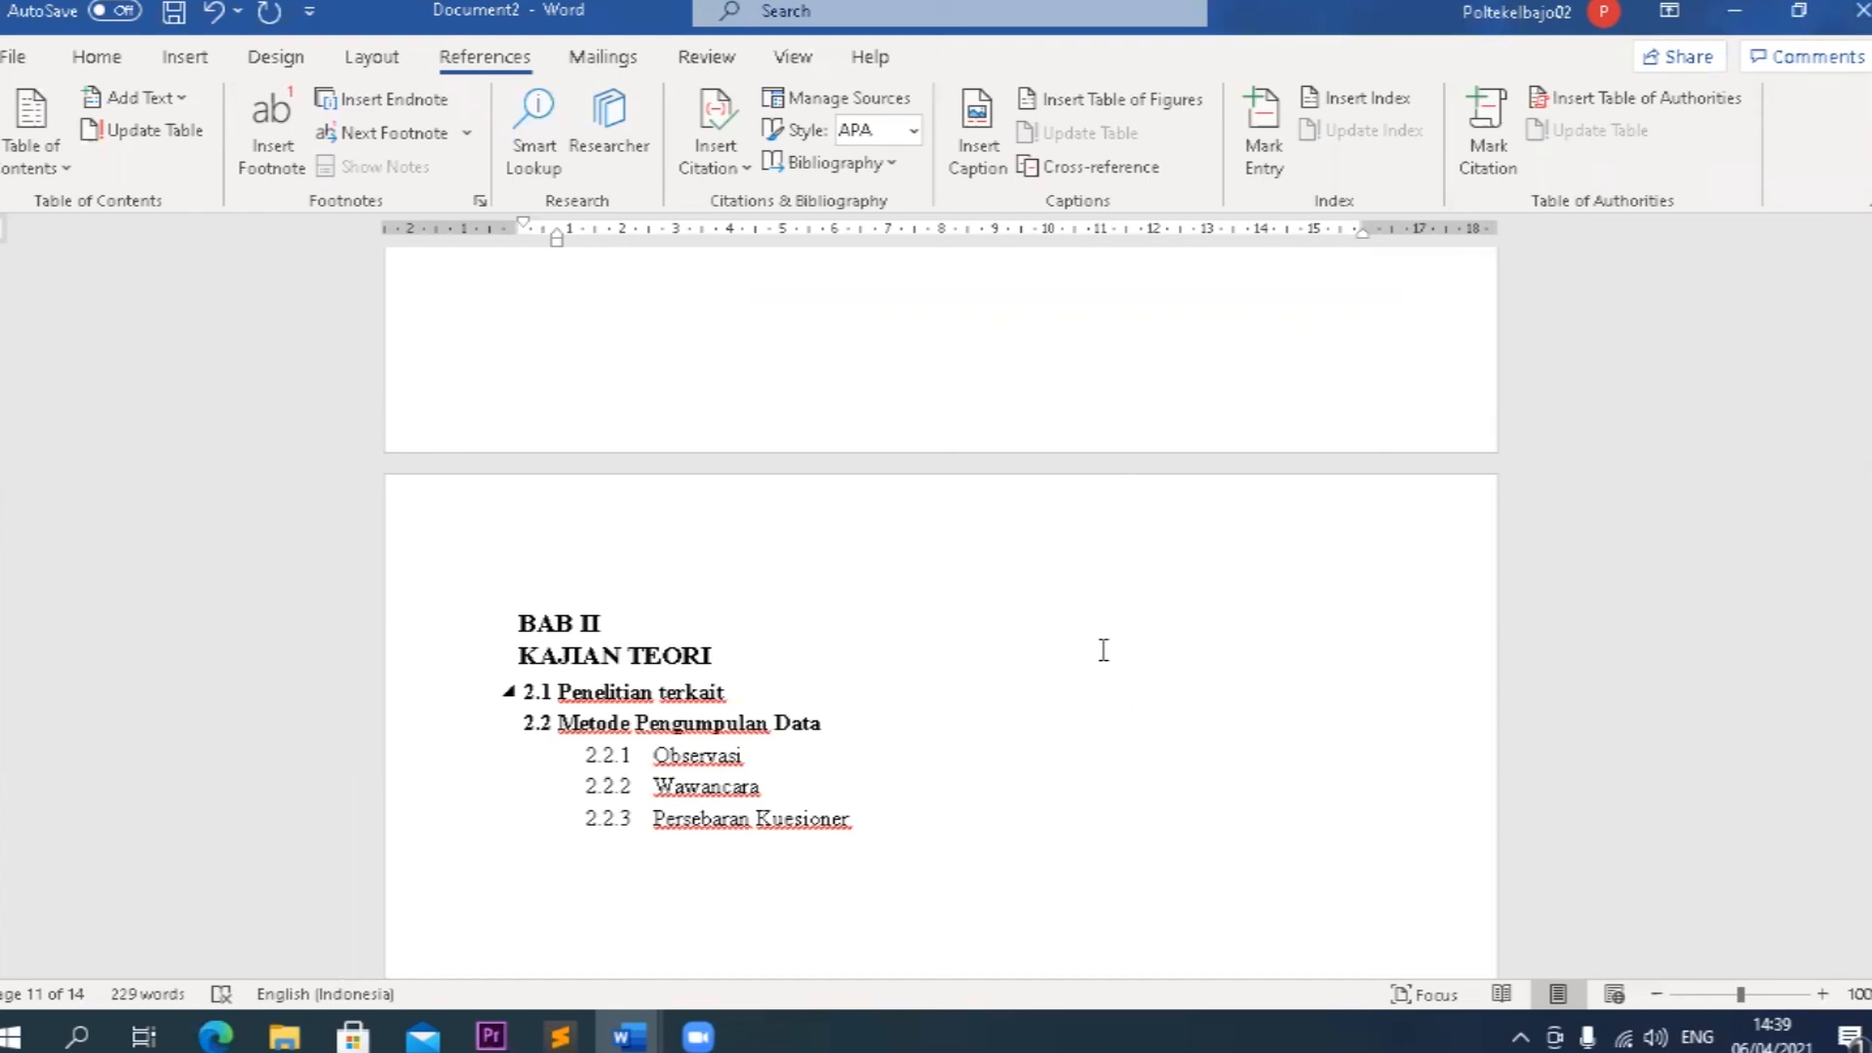
Show the Navigation Pane and look through its list of headings down to 5.2 Saran.
left_click(794, 58)
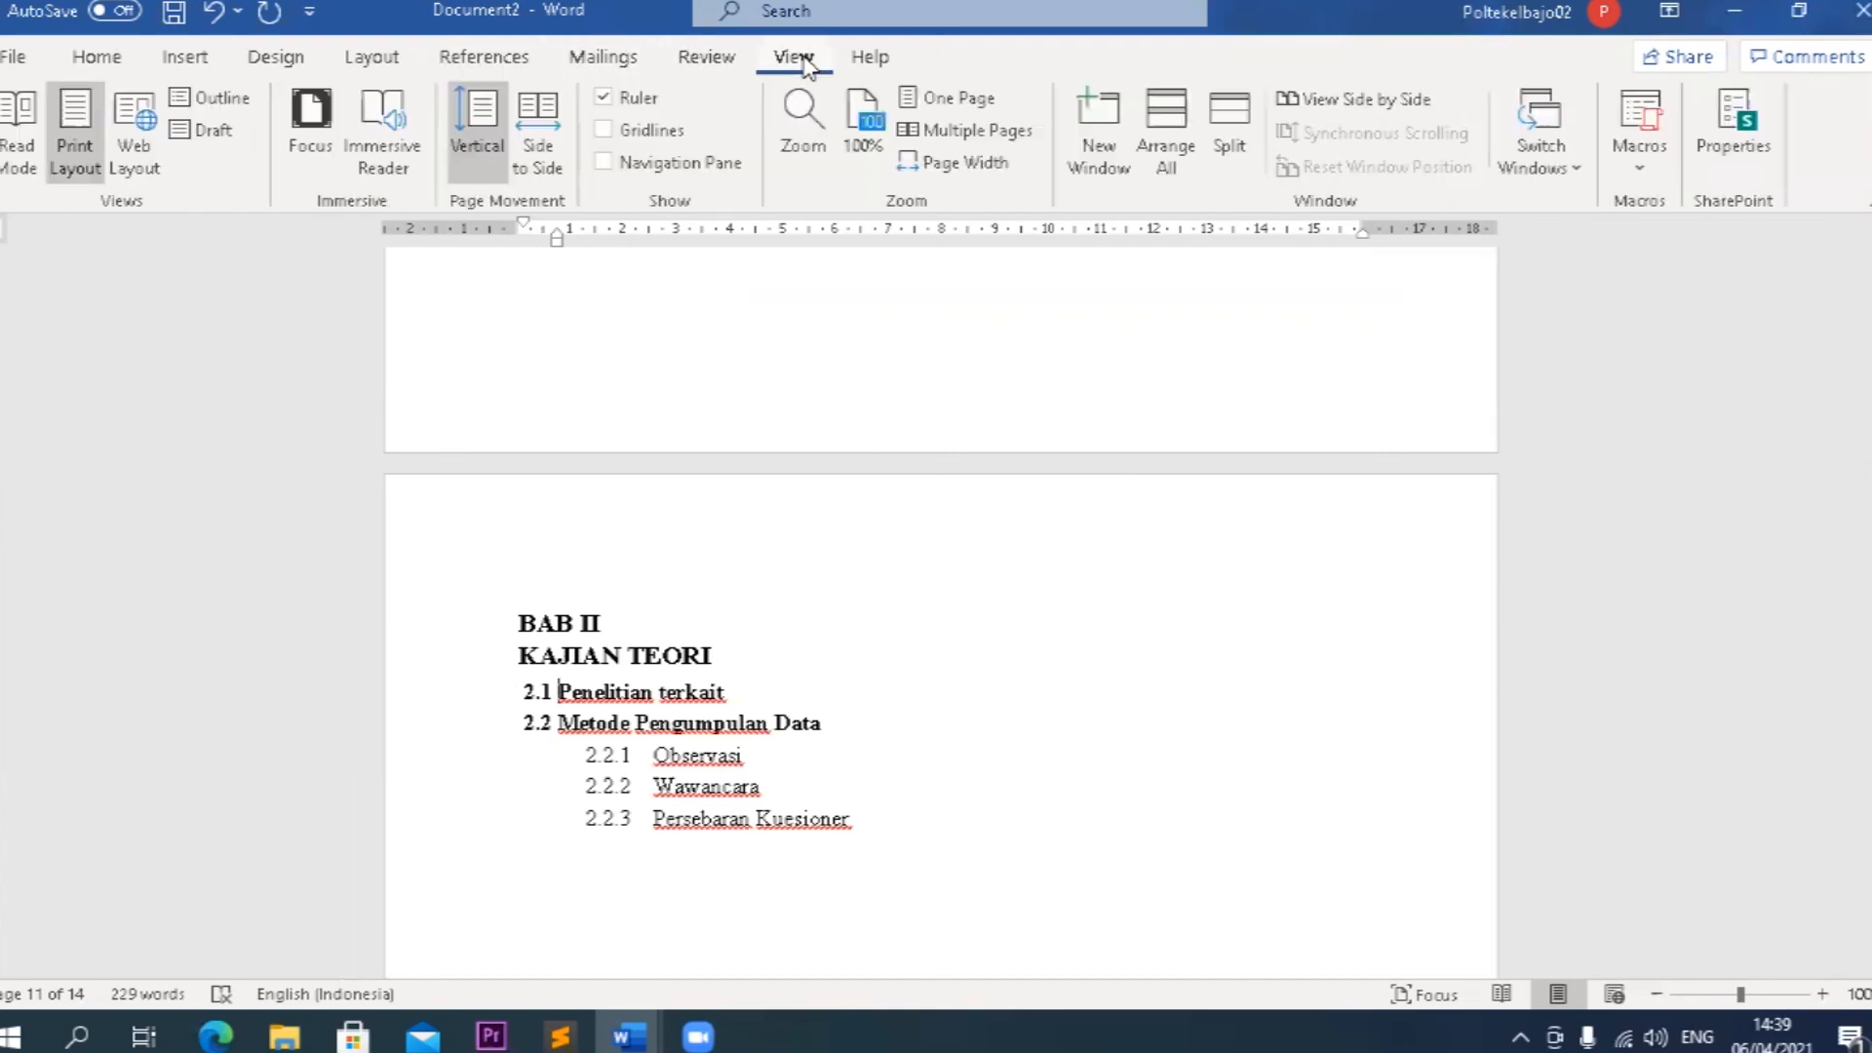
left_click(674, 166)
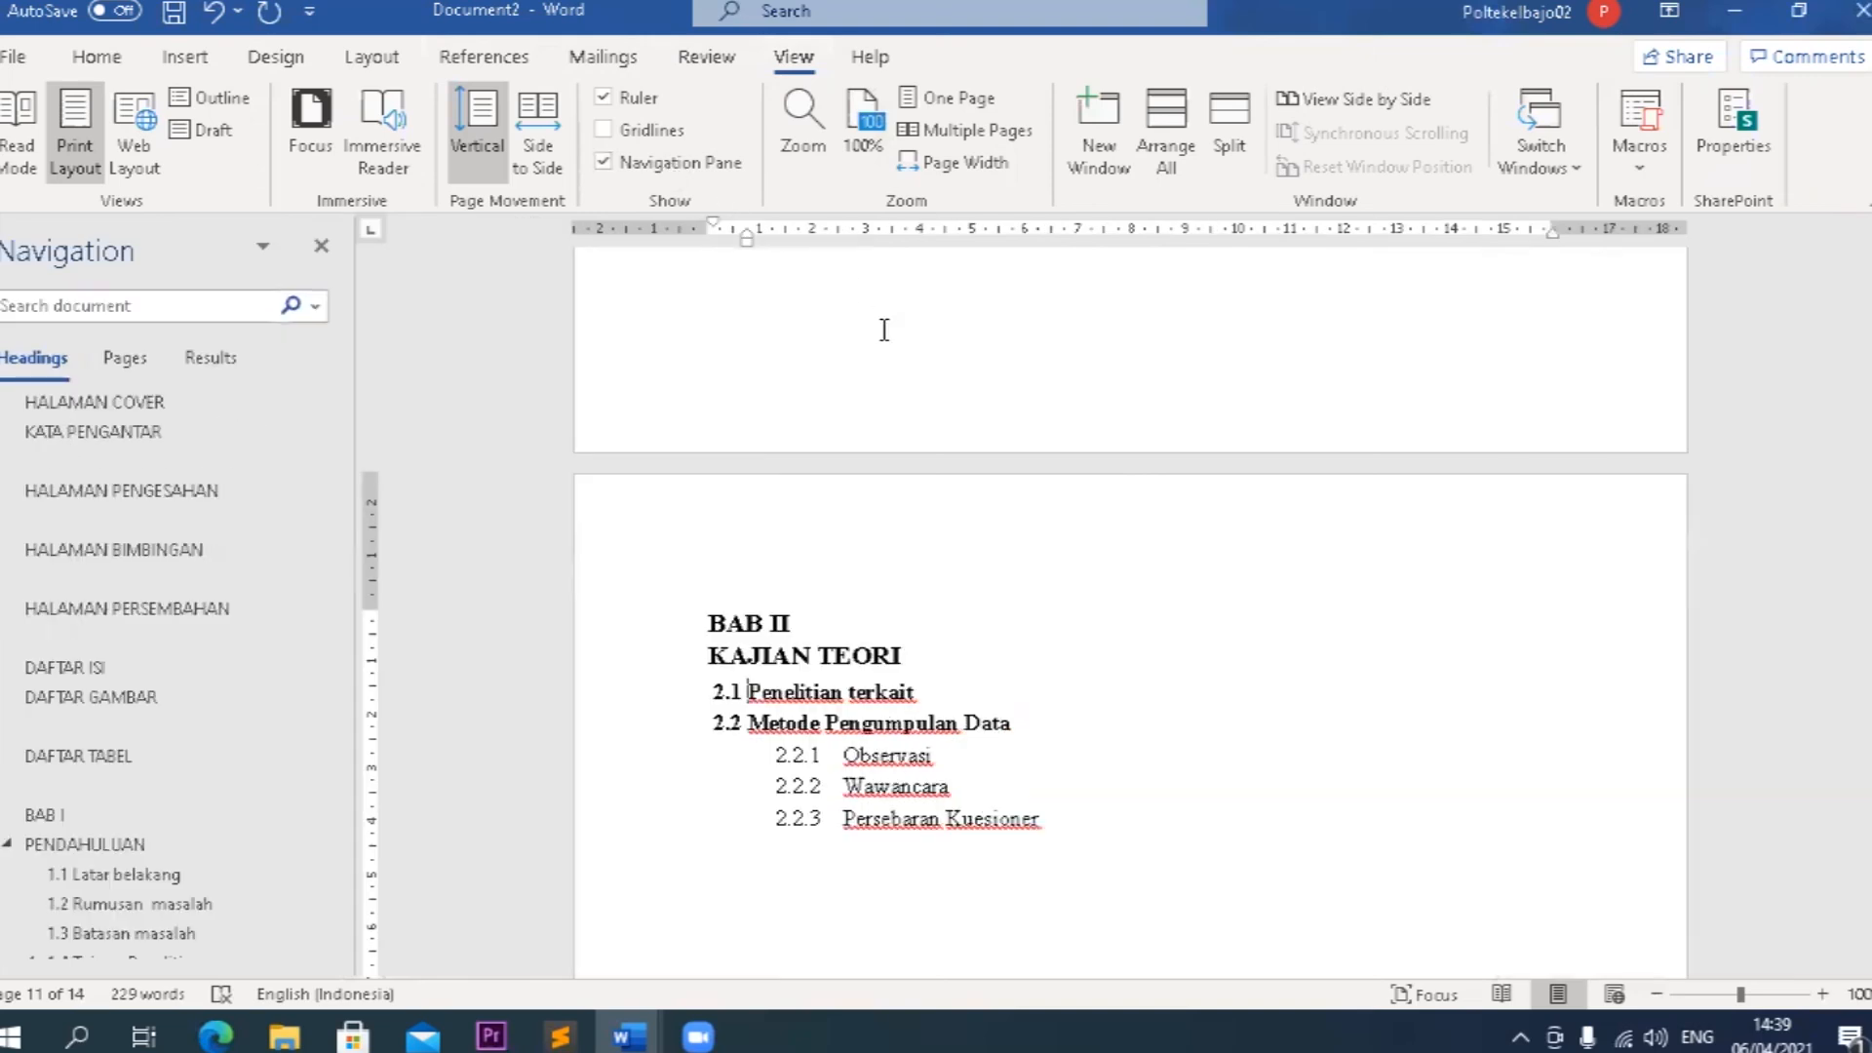
scroll(167, 677, "down", 8)
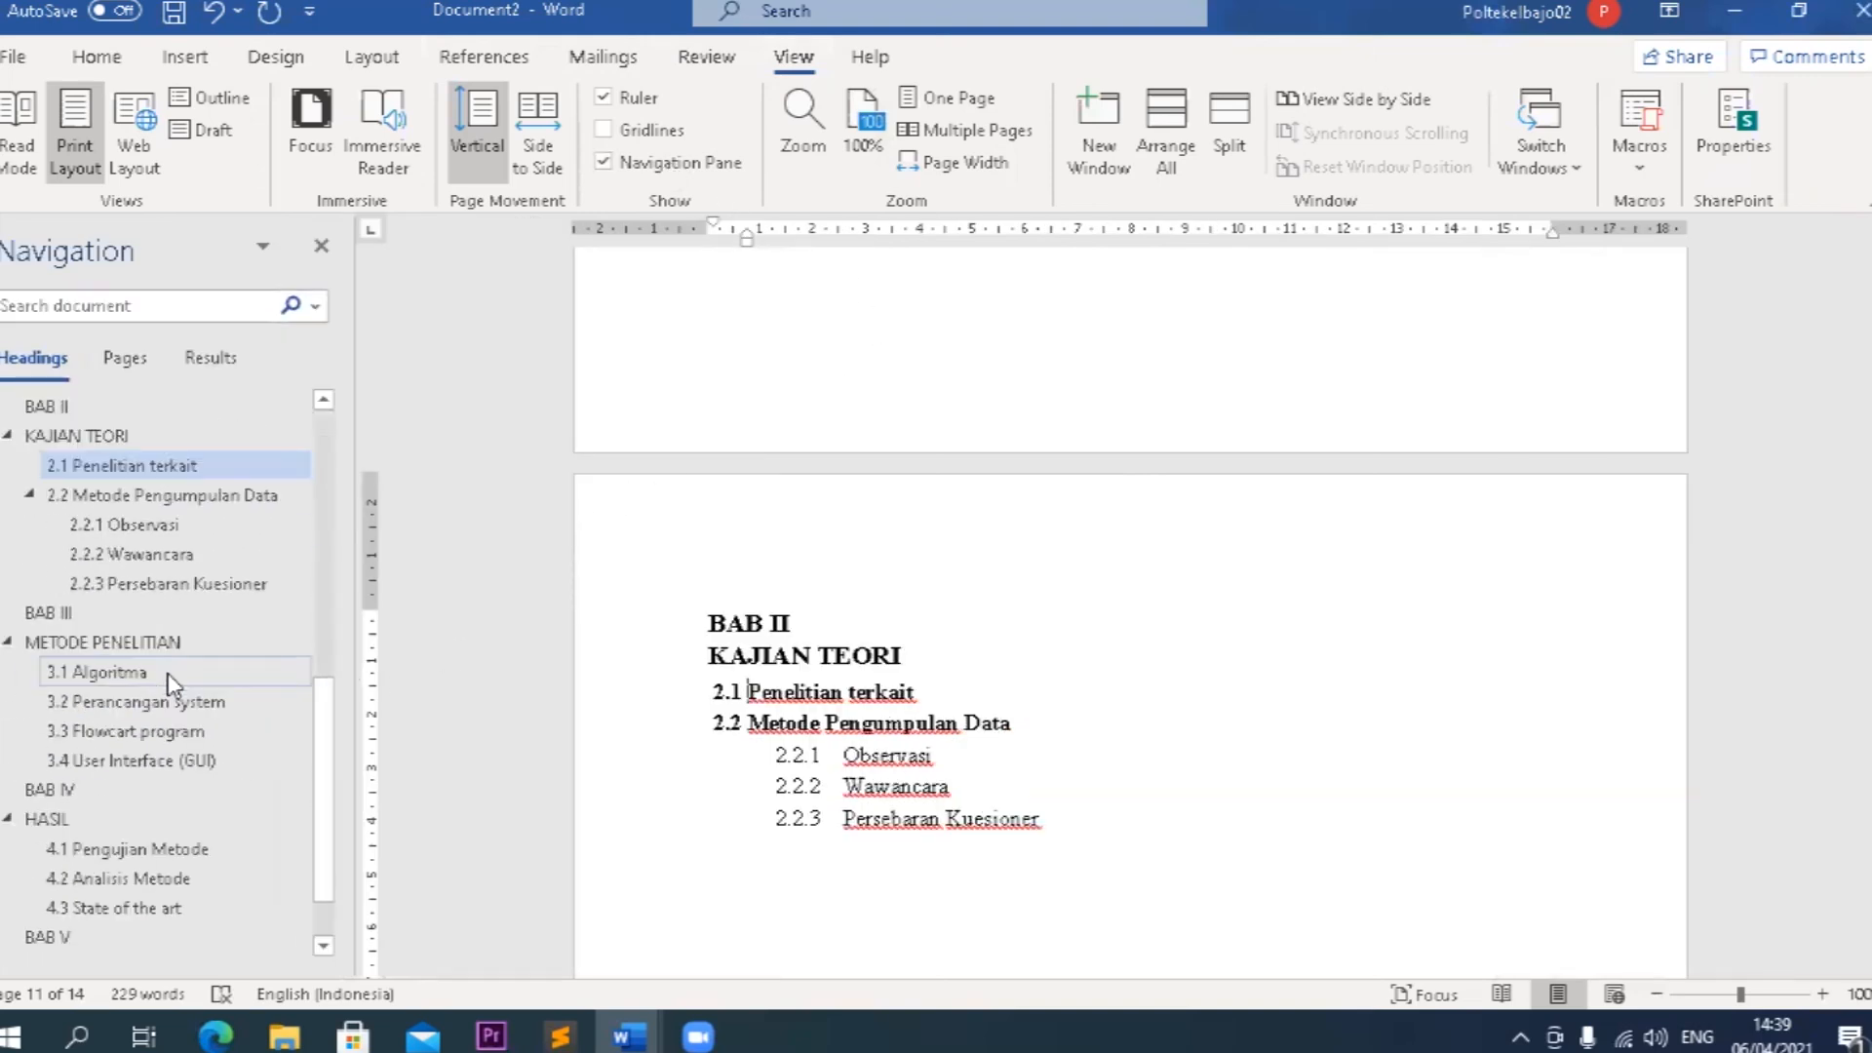
scroll(168, 678, "down", 1)
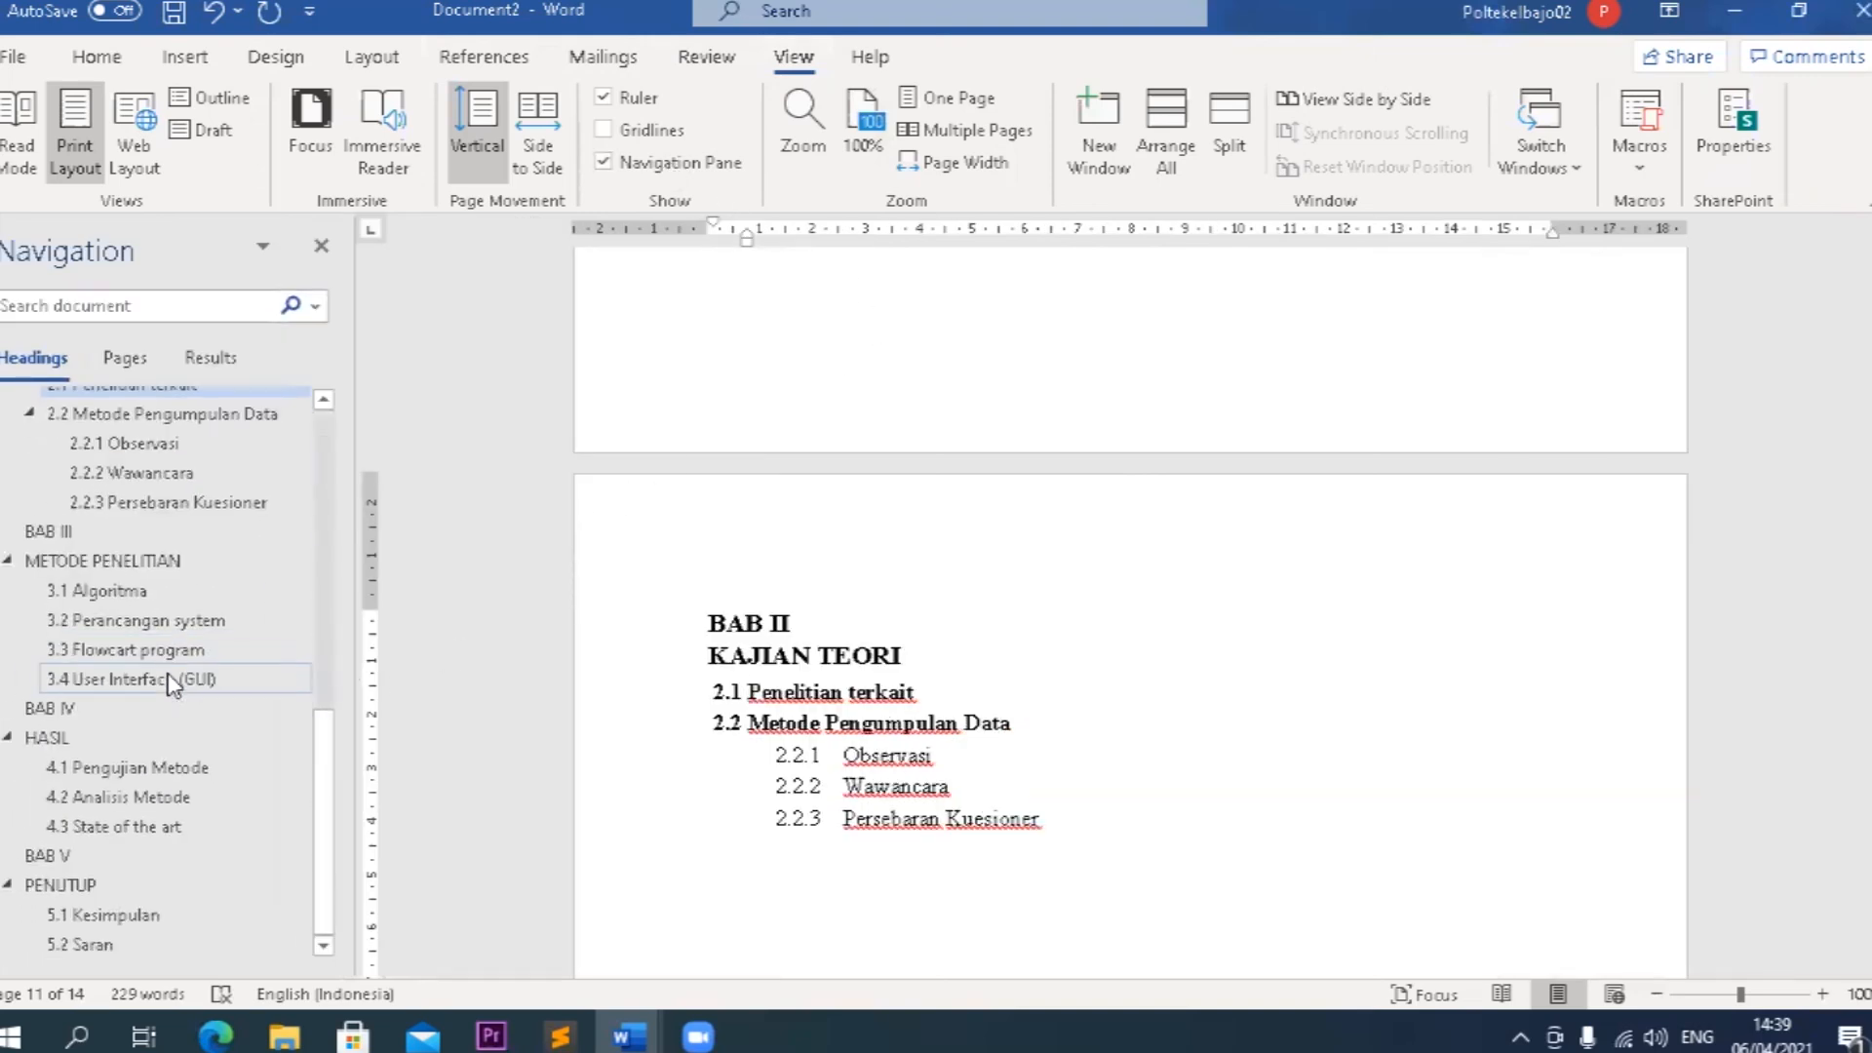
Jump to the headings 2.2.1 Observasi, METODE PENELITIAN, PENDAHULUAN and HALAMAN PENGESAHAN, and view the pages back to KATA PENGANTAR.
left_click(126, 447)
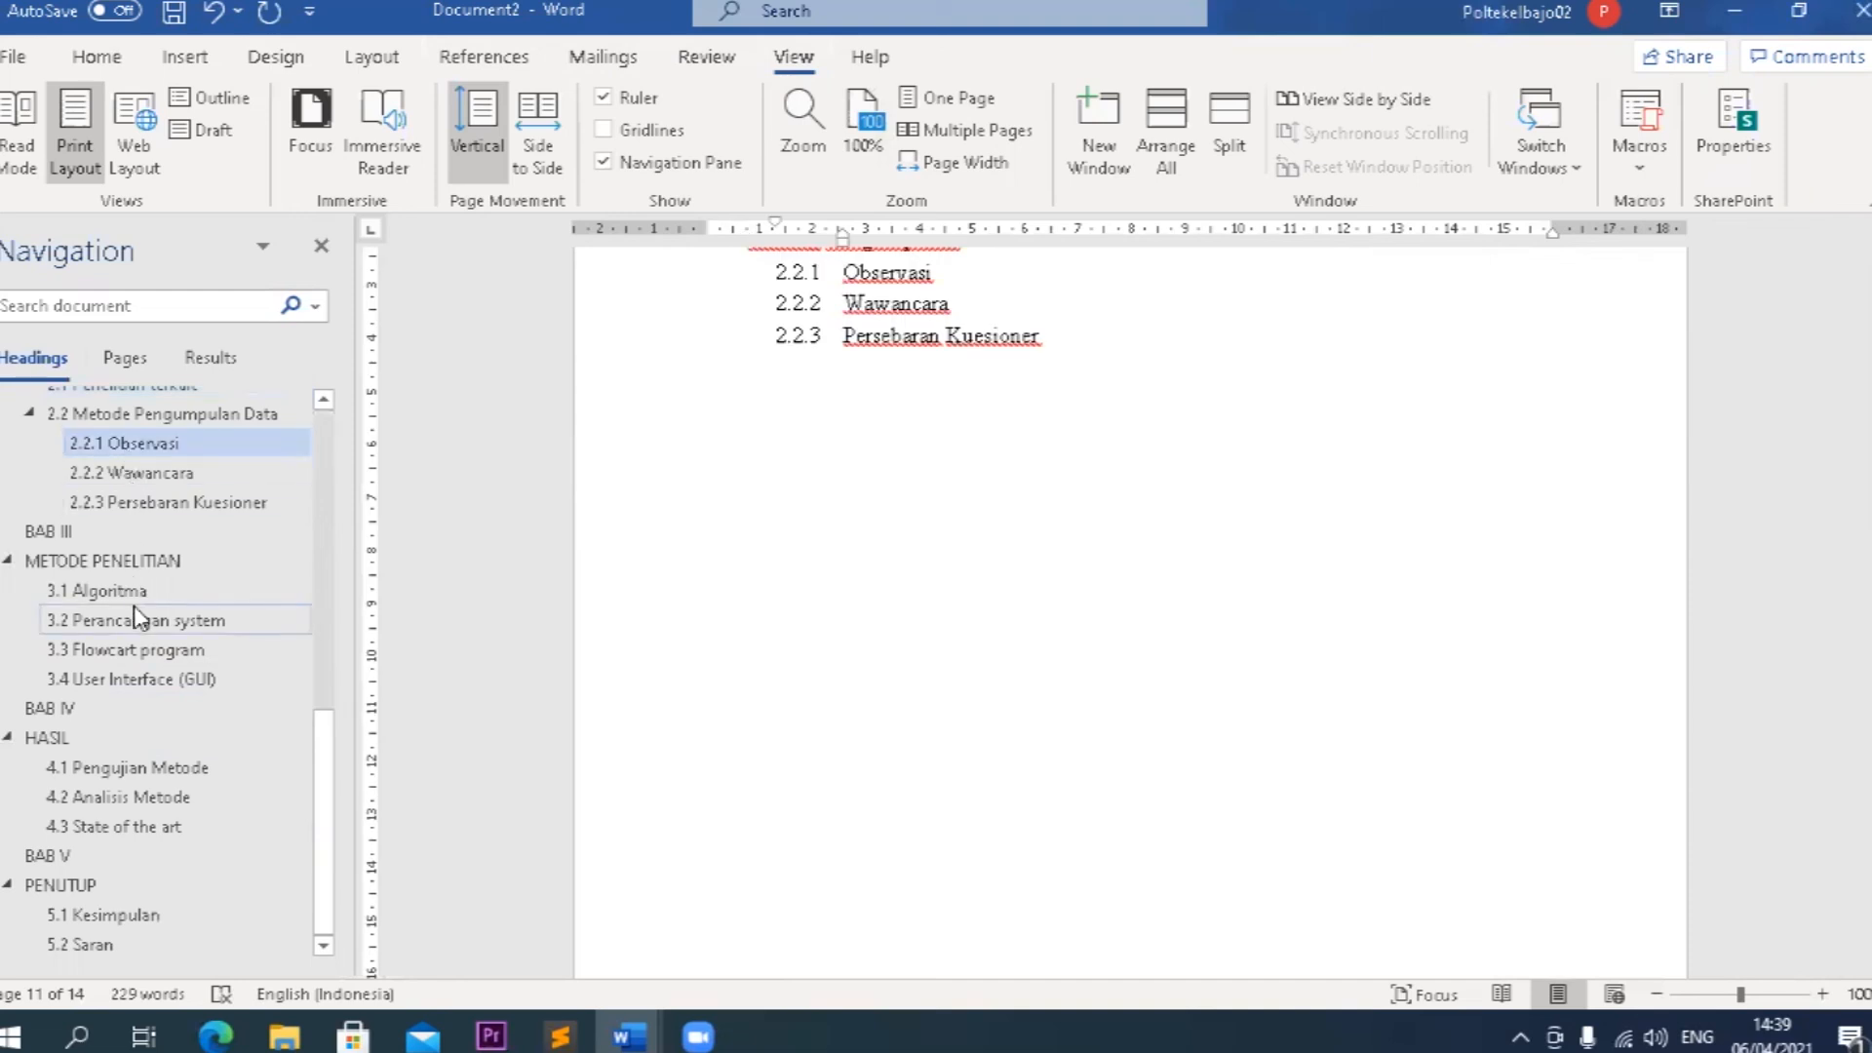
left_click(129, 563)
scroll(133, 546, "up", 4)
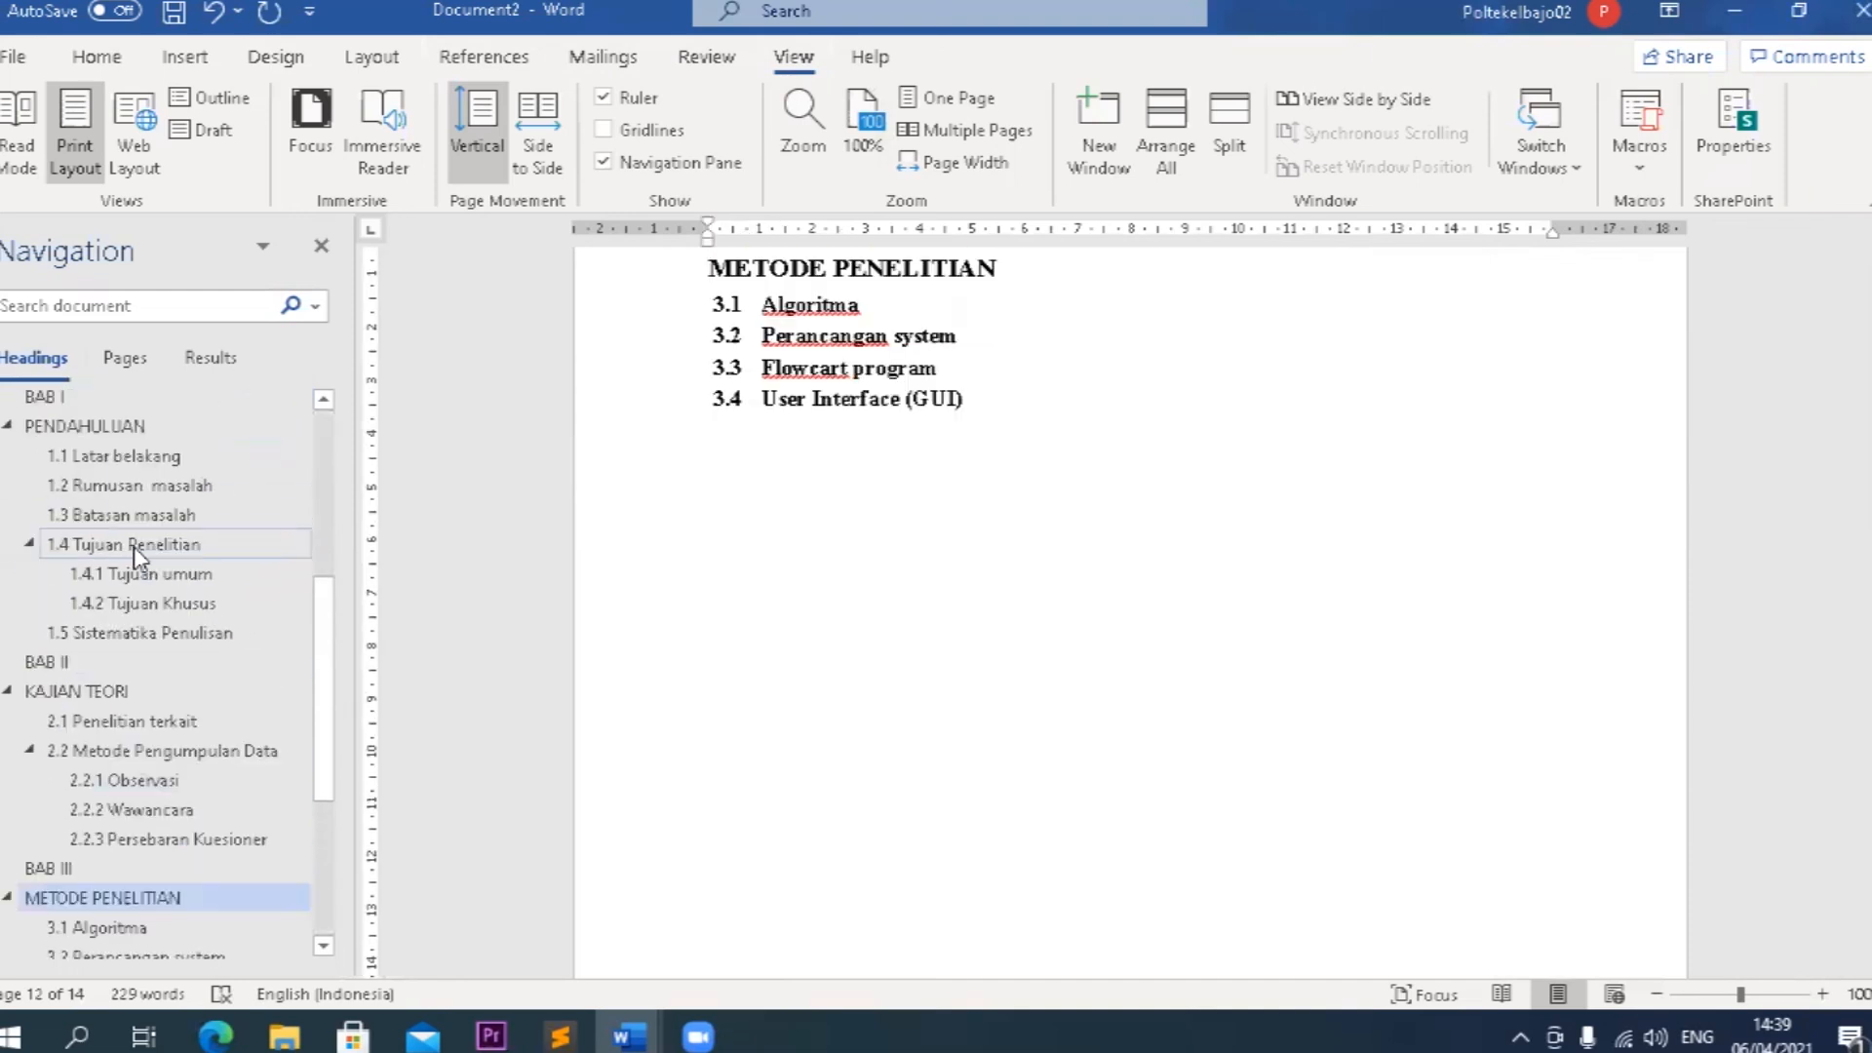
left_click(112, 426)
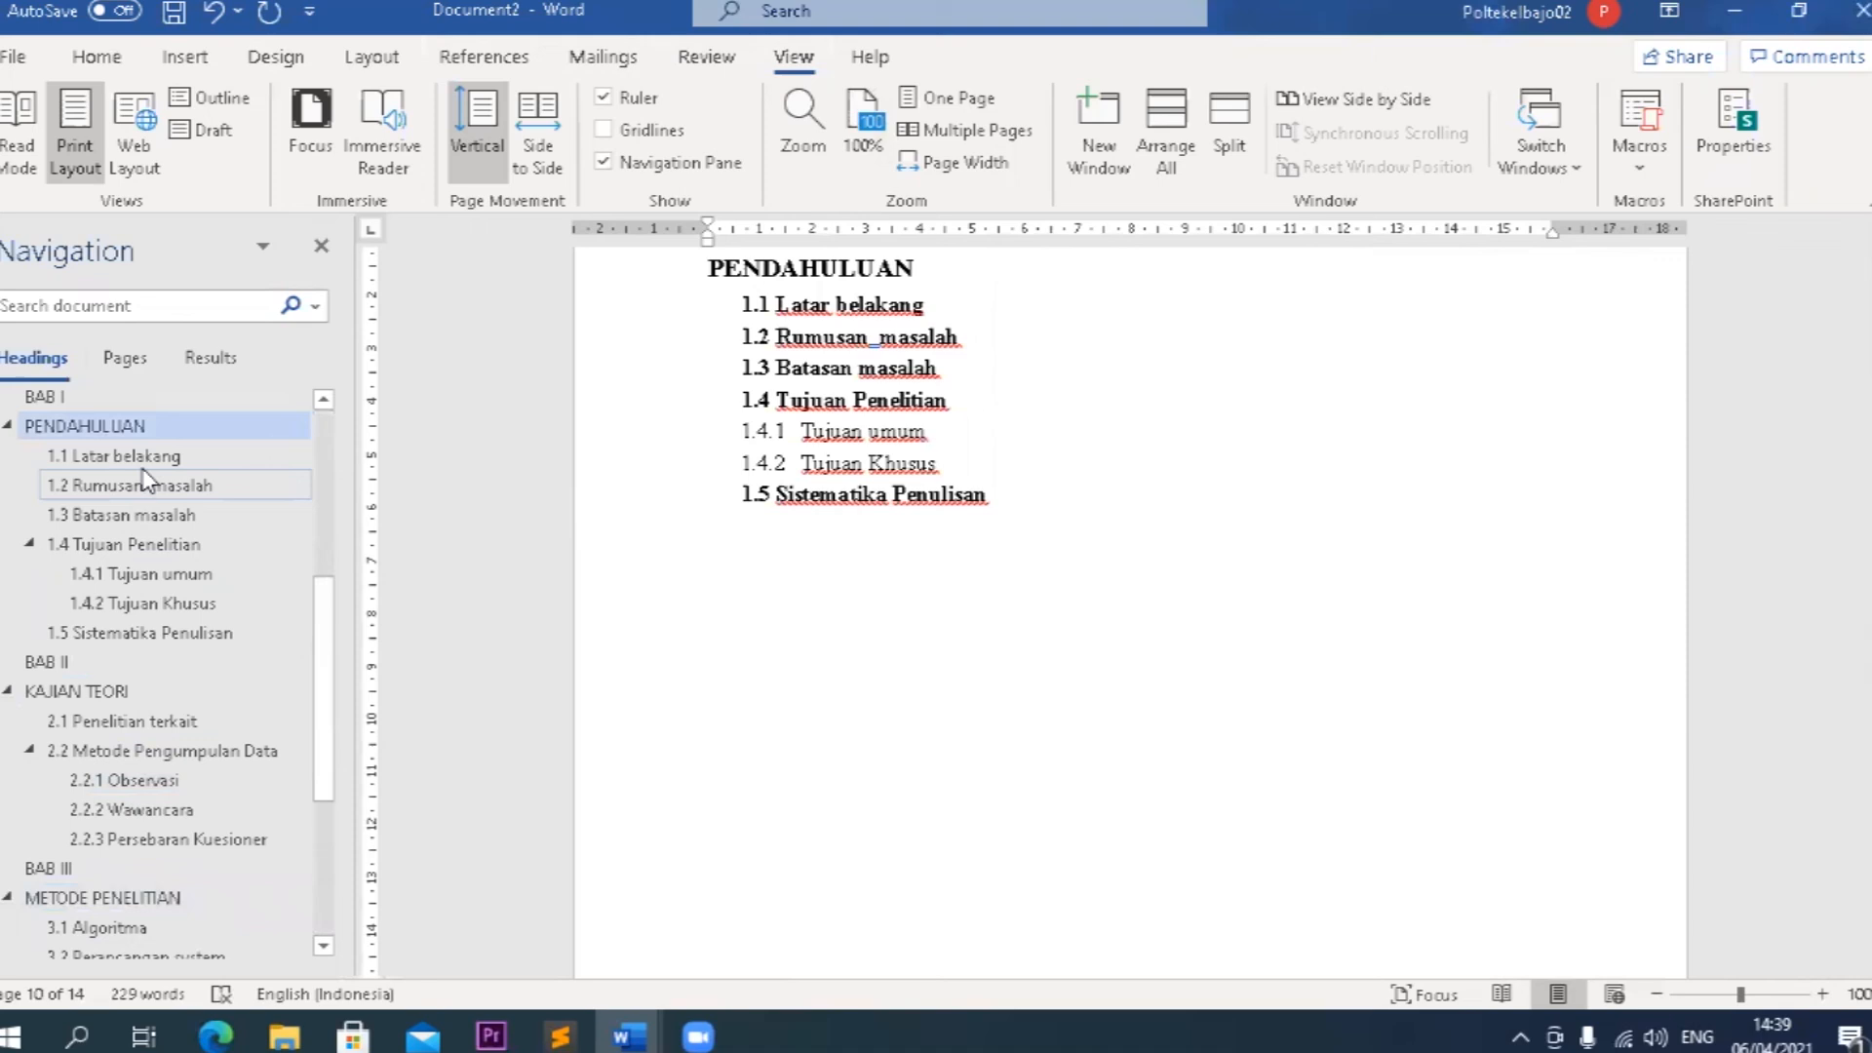
scroll(133, 468, "up", 4)
left_click(131, 413)
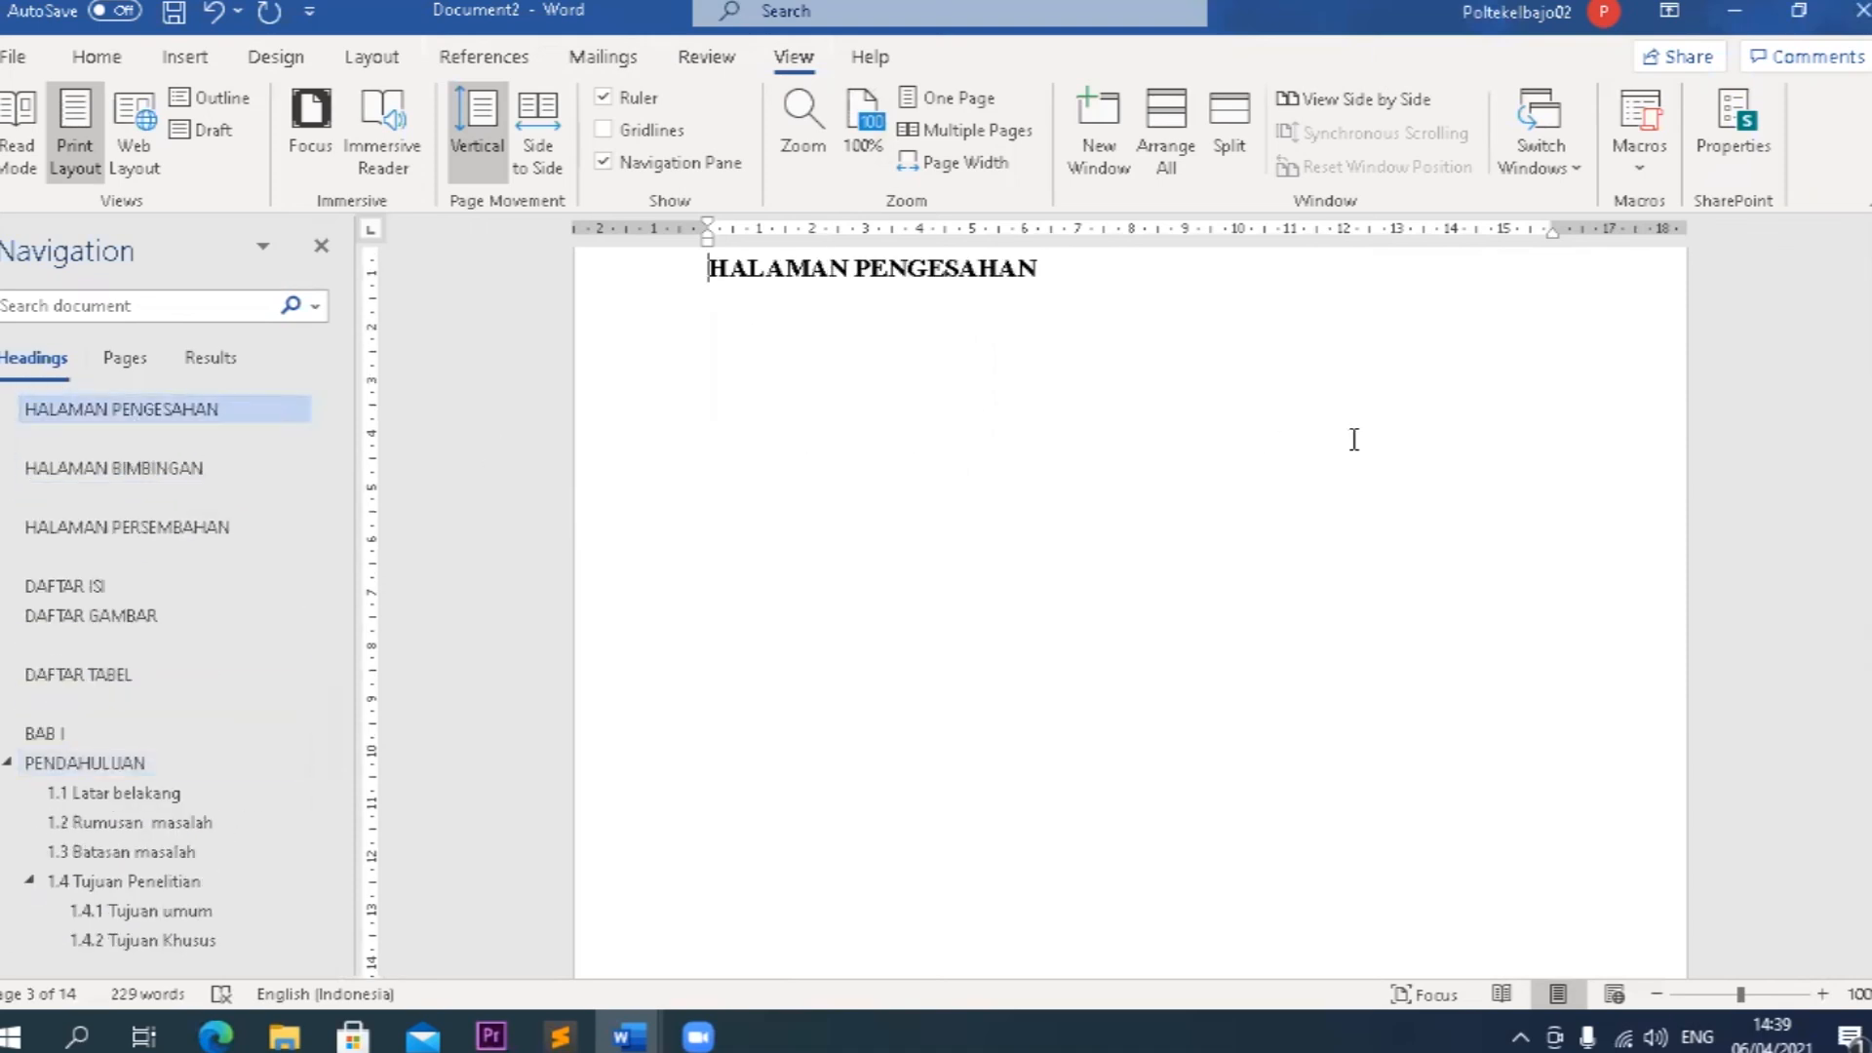
scroll(185, 711, "down", 4)
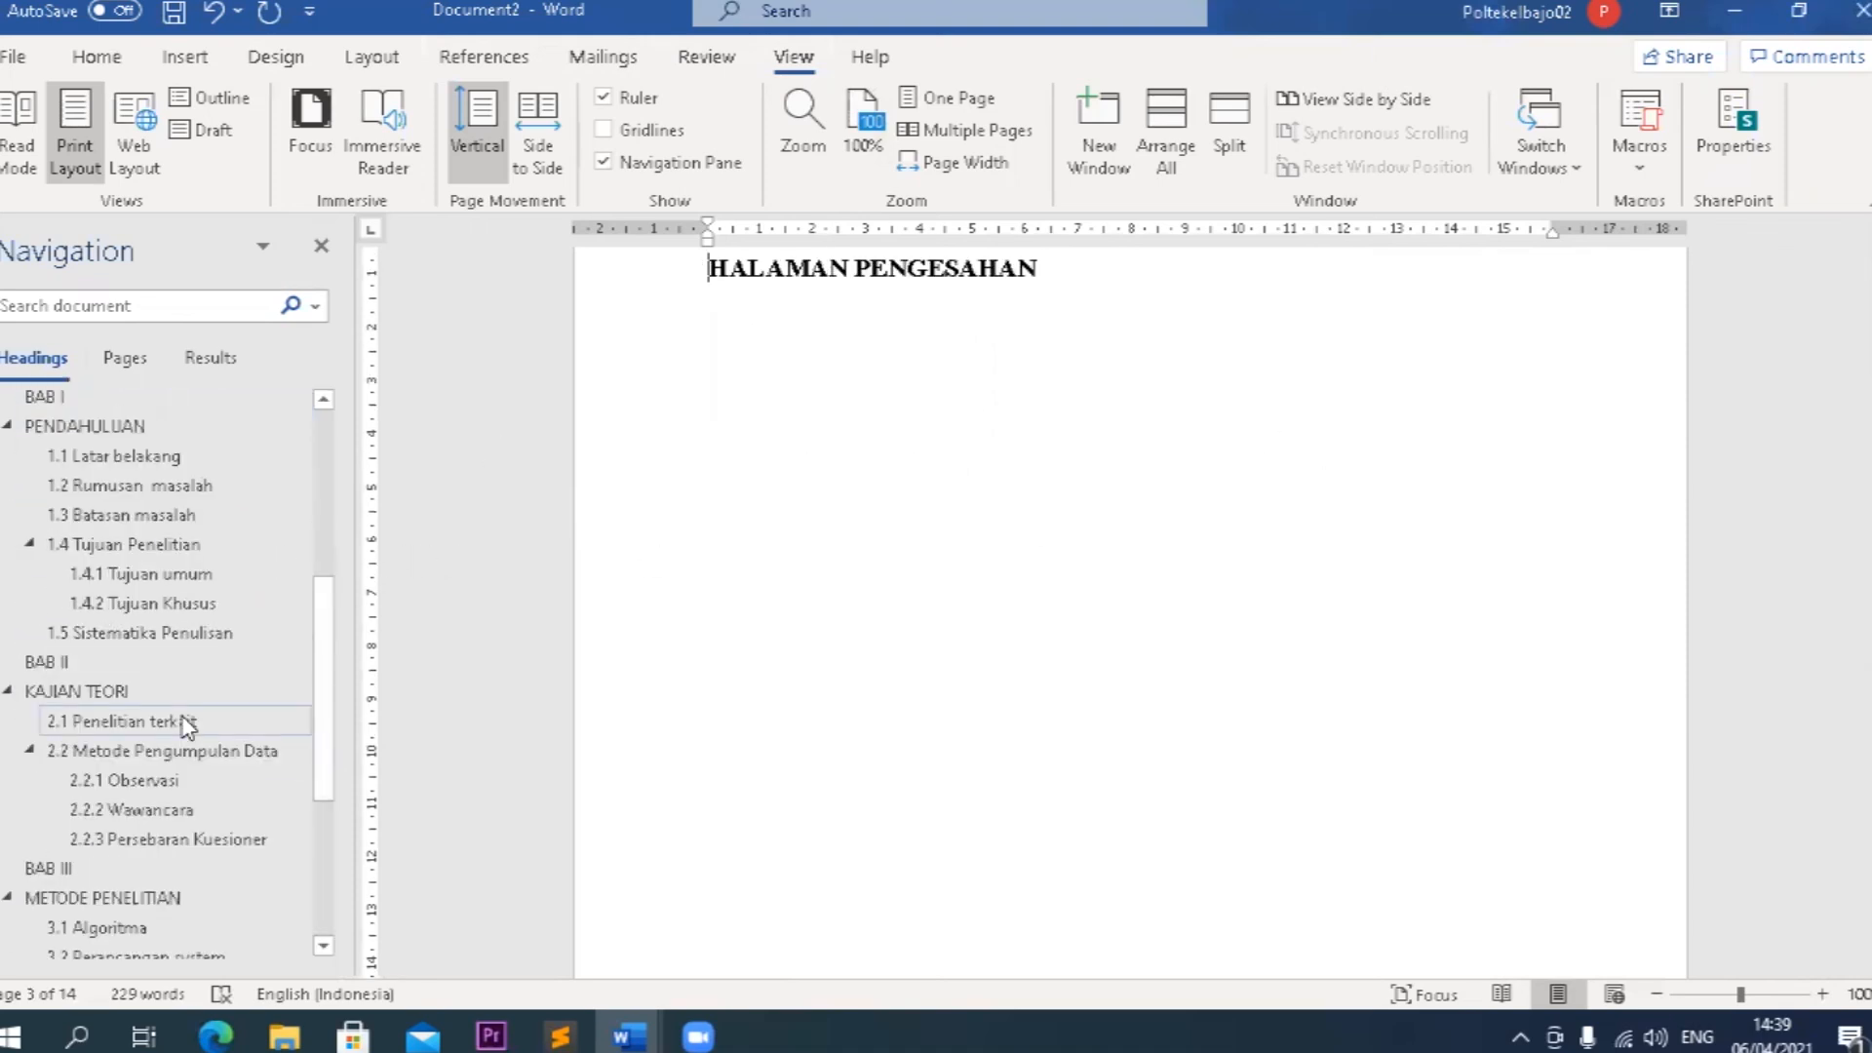
scroll(1182, 707, "up", 5)
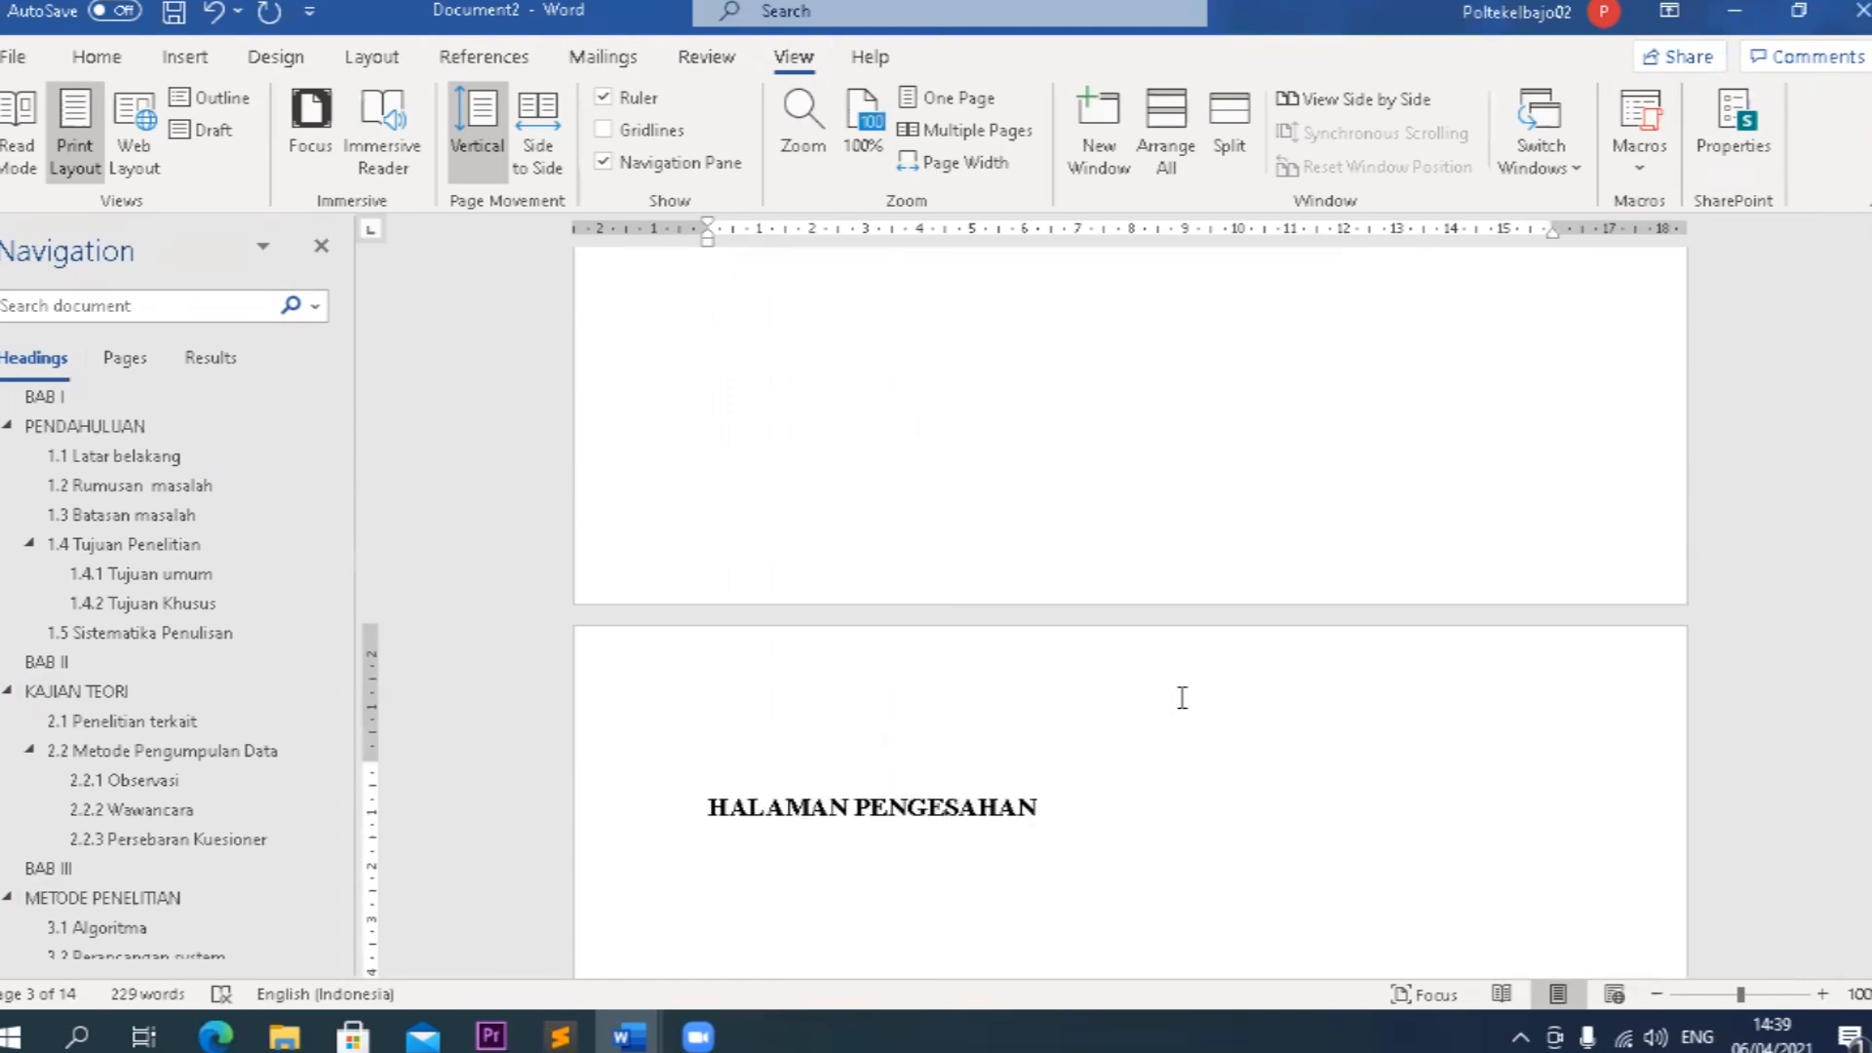
scroll(1183, 697, "up", 5)
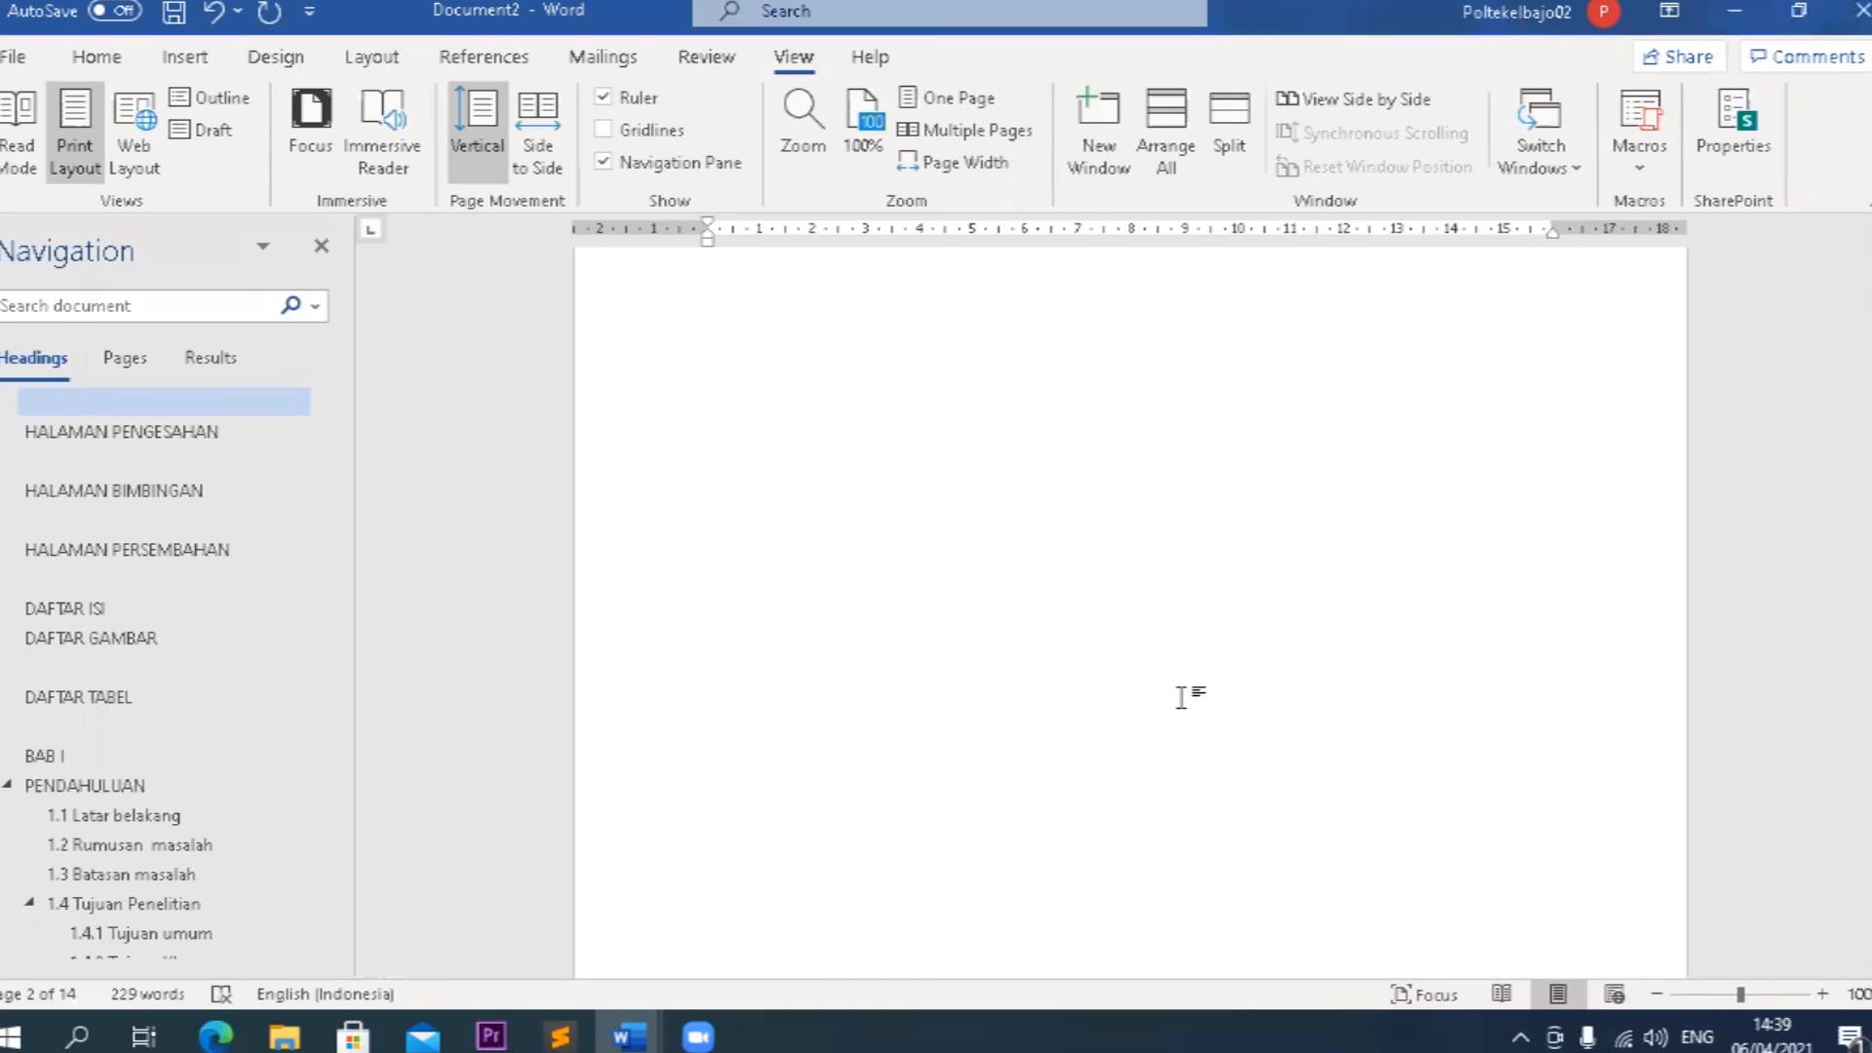
scroll(1183, 697, "up", 3)
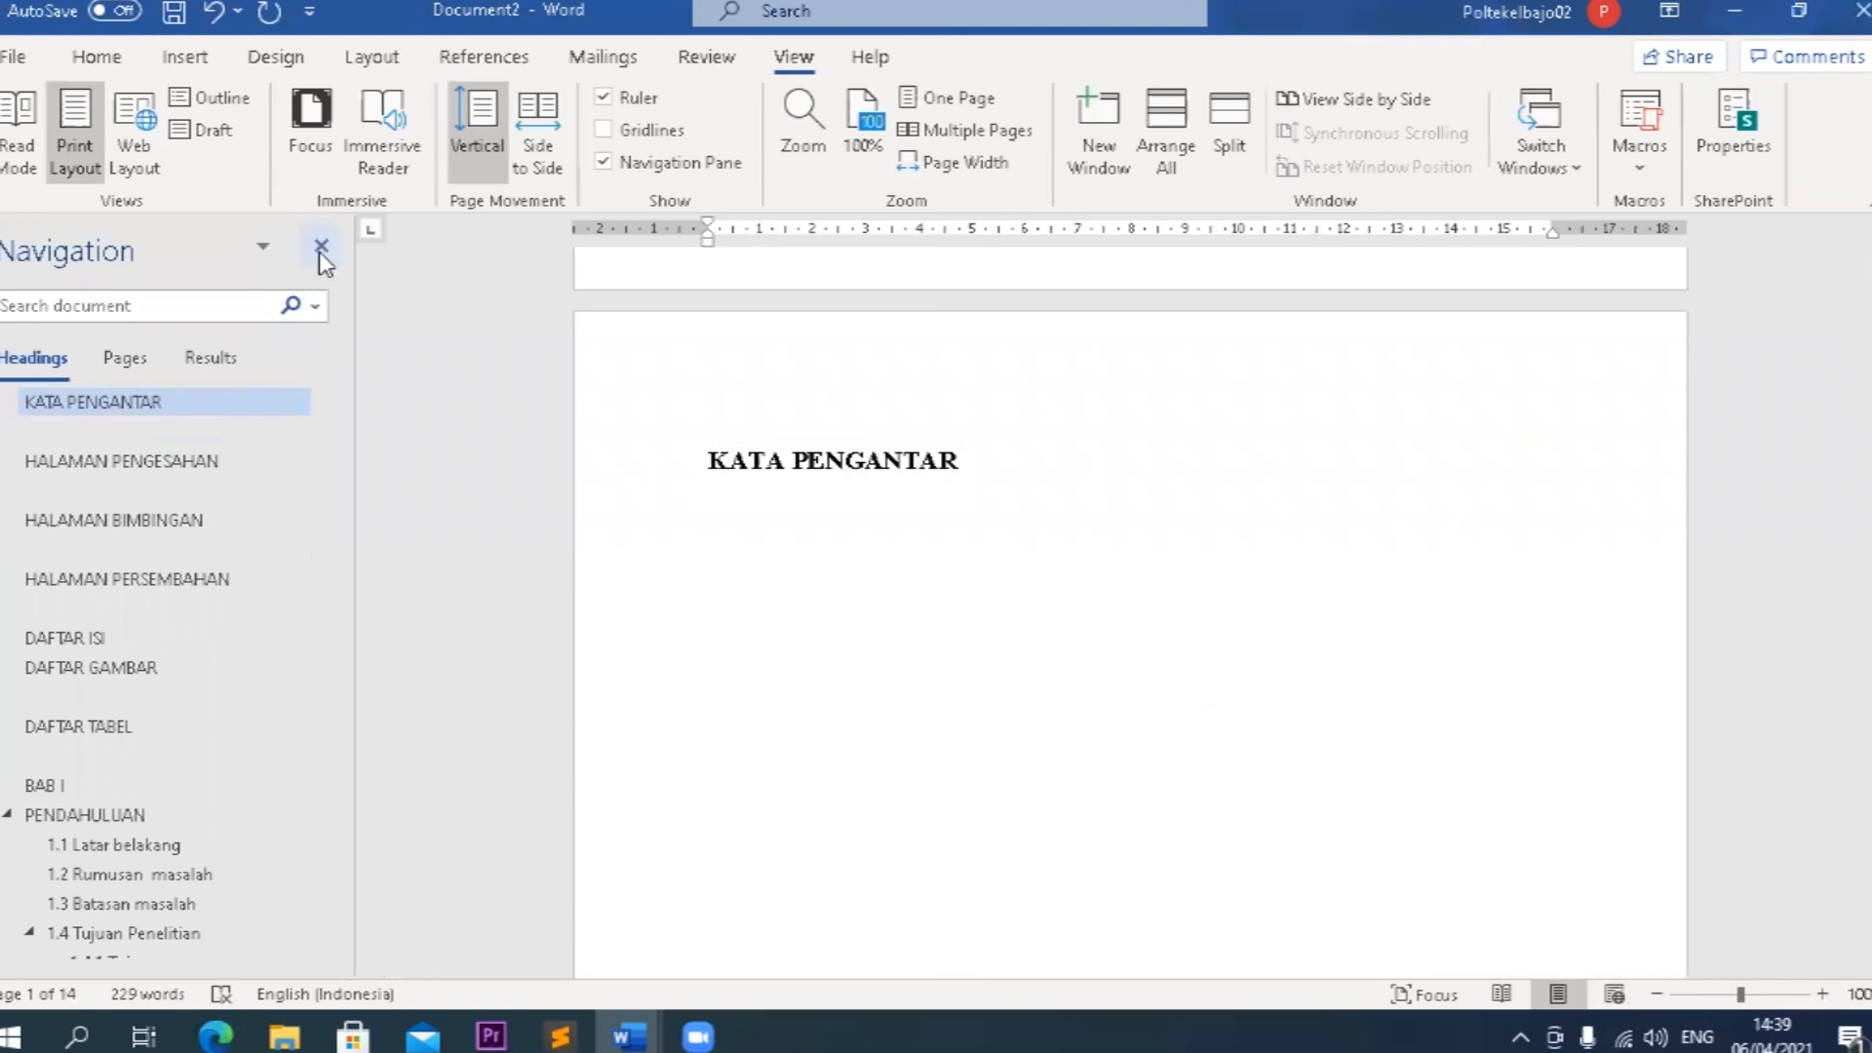
Jump to the headings 3.3 Flowcart program and METODE PENELITIAN, and view the pages from there back up to DAFTAR TABEL.
left_click_drag(325, 562, 324, 874)
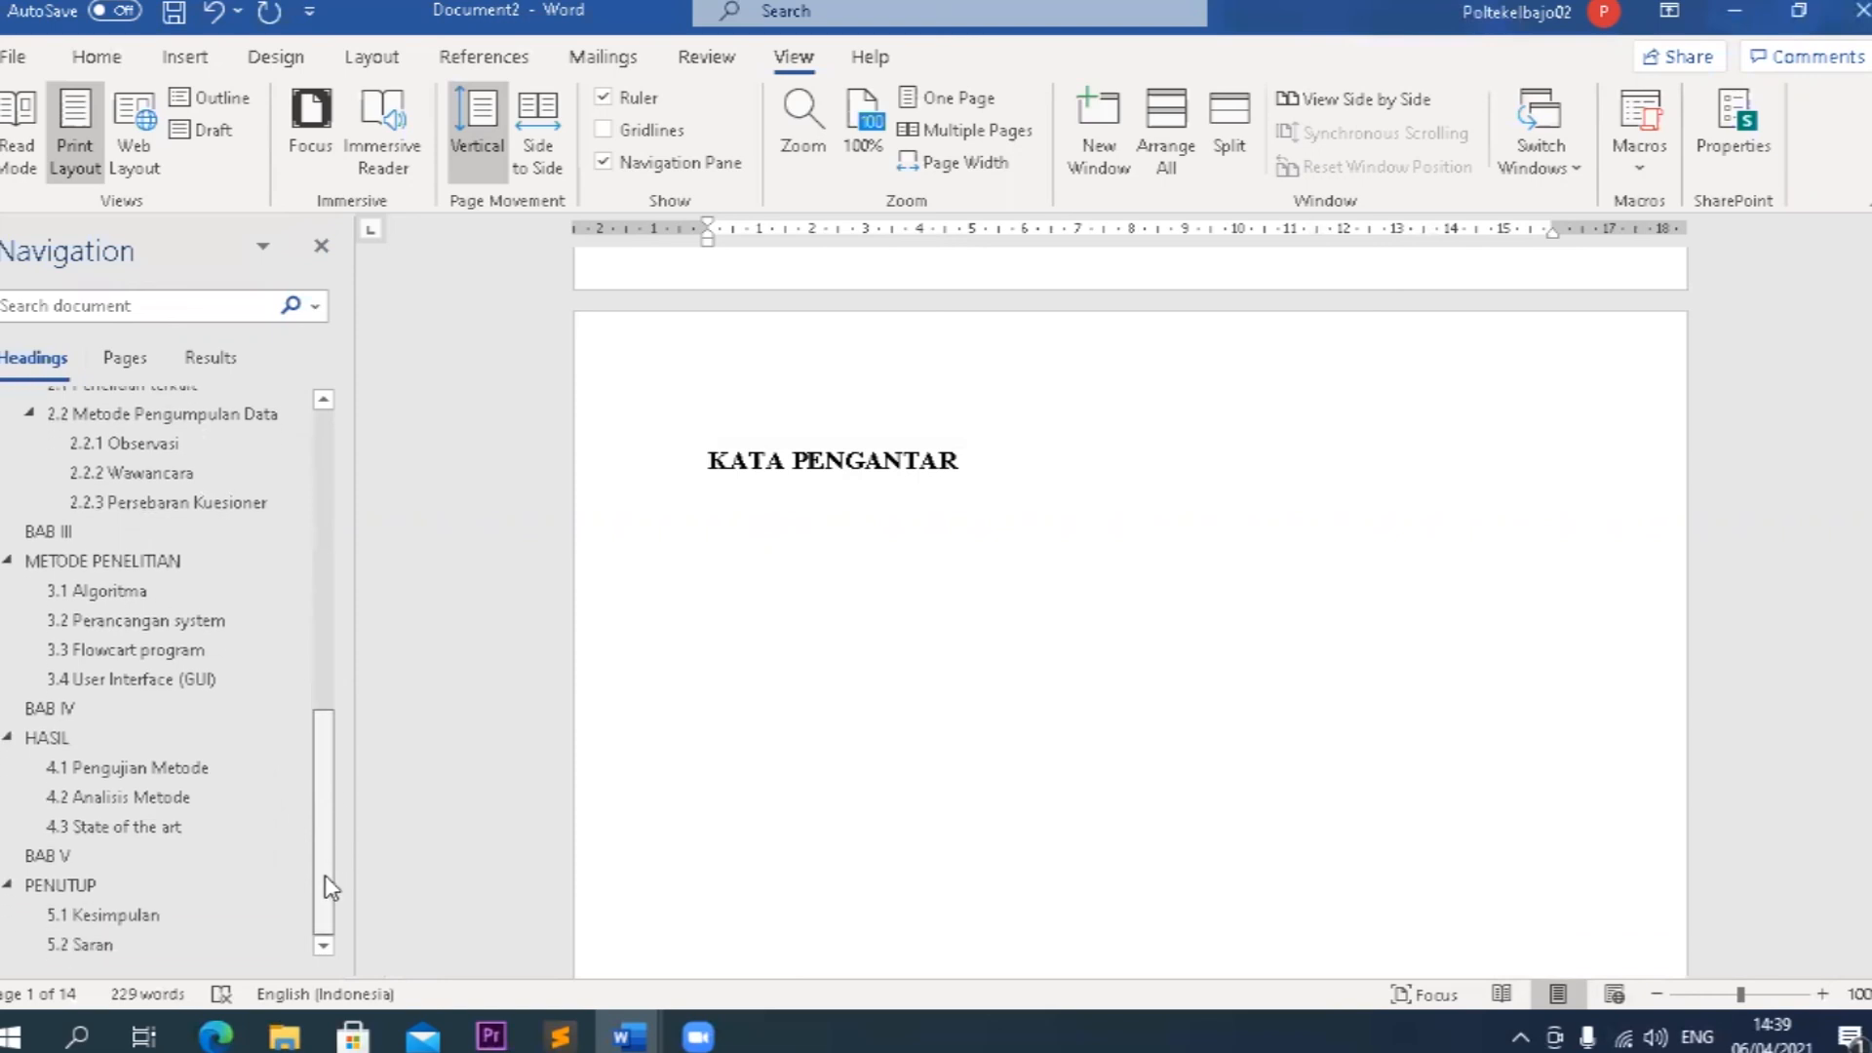
left_click(181, 649)
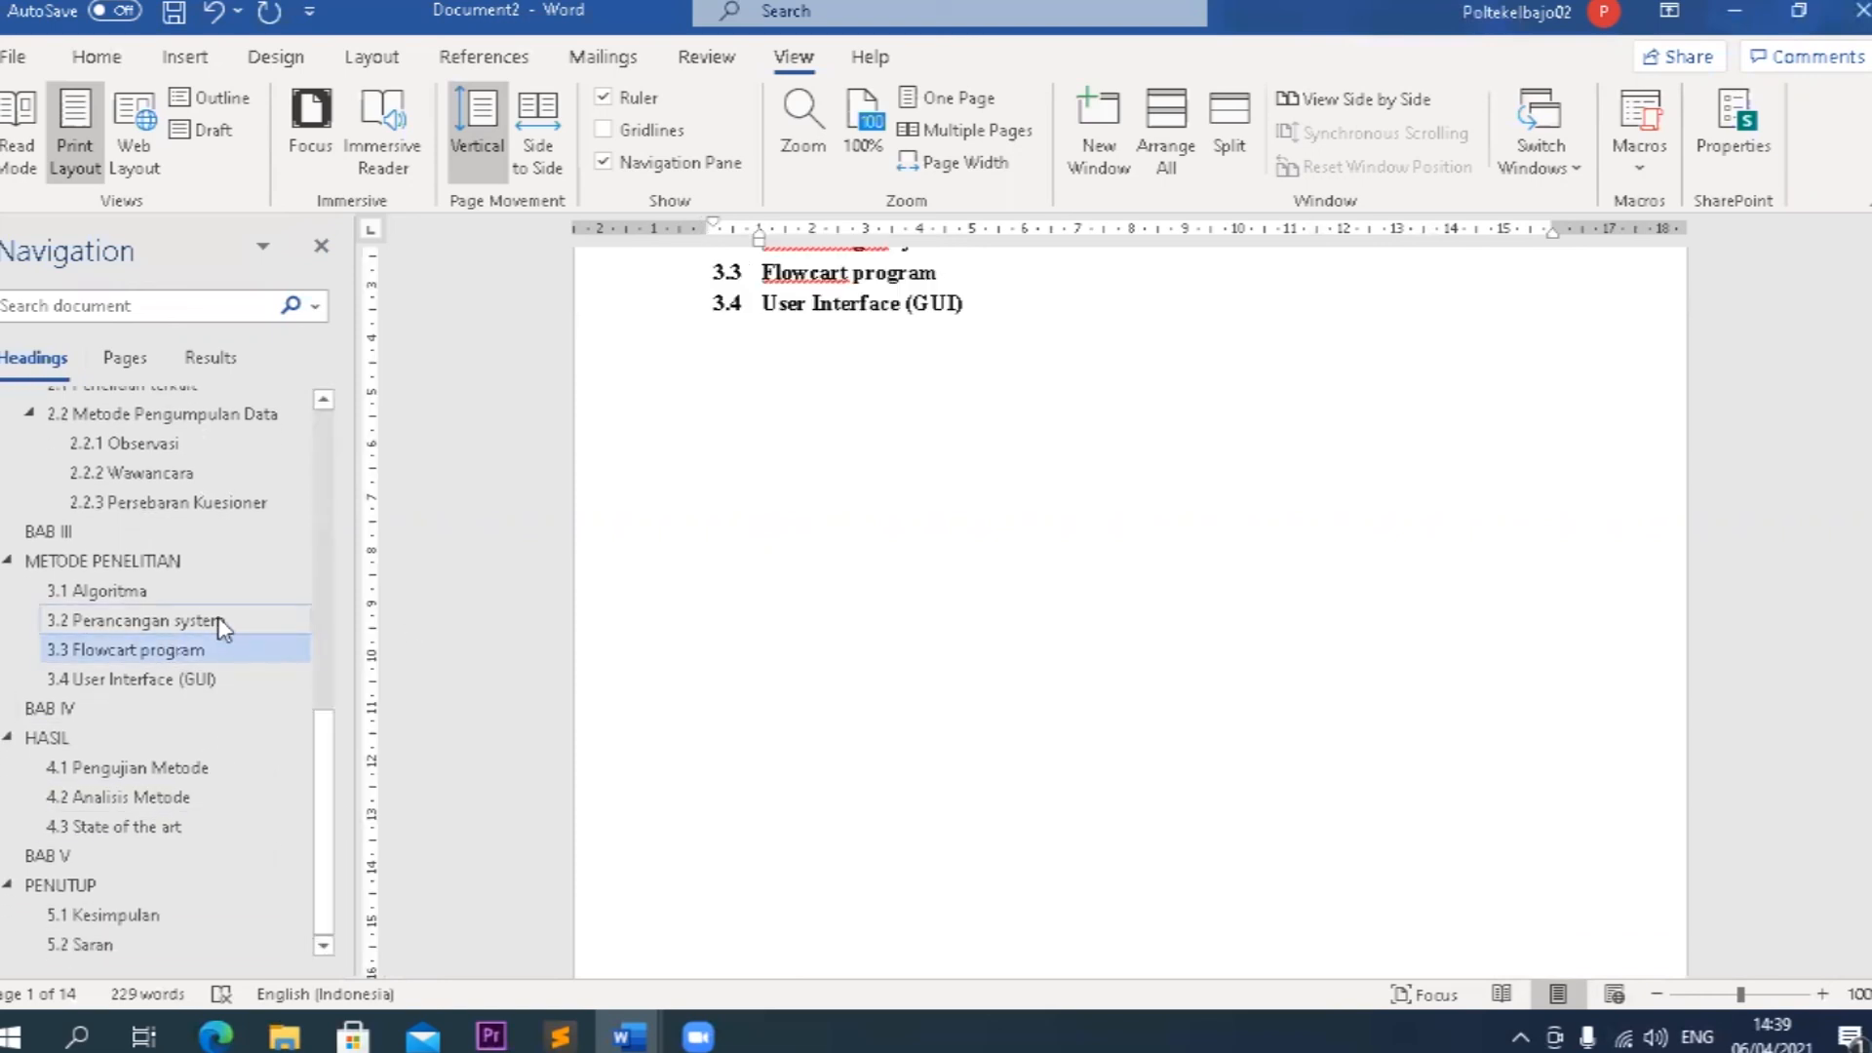
left_click(179, 566)
scroll(844, 589, "up", 8)
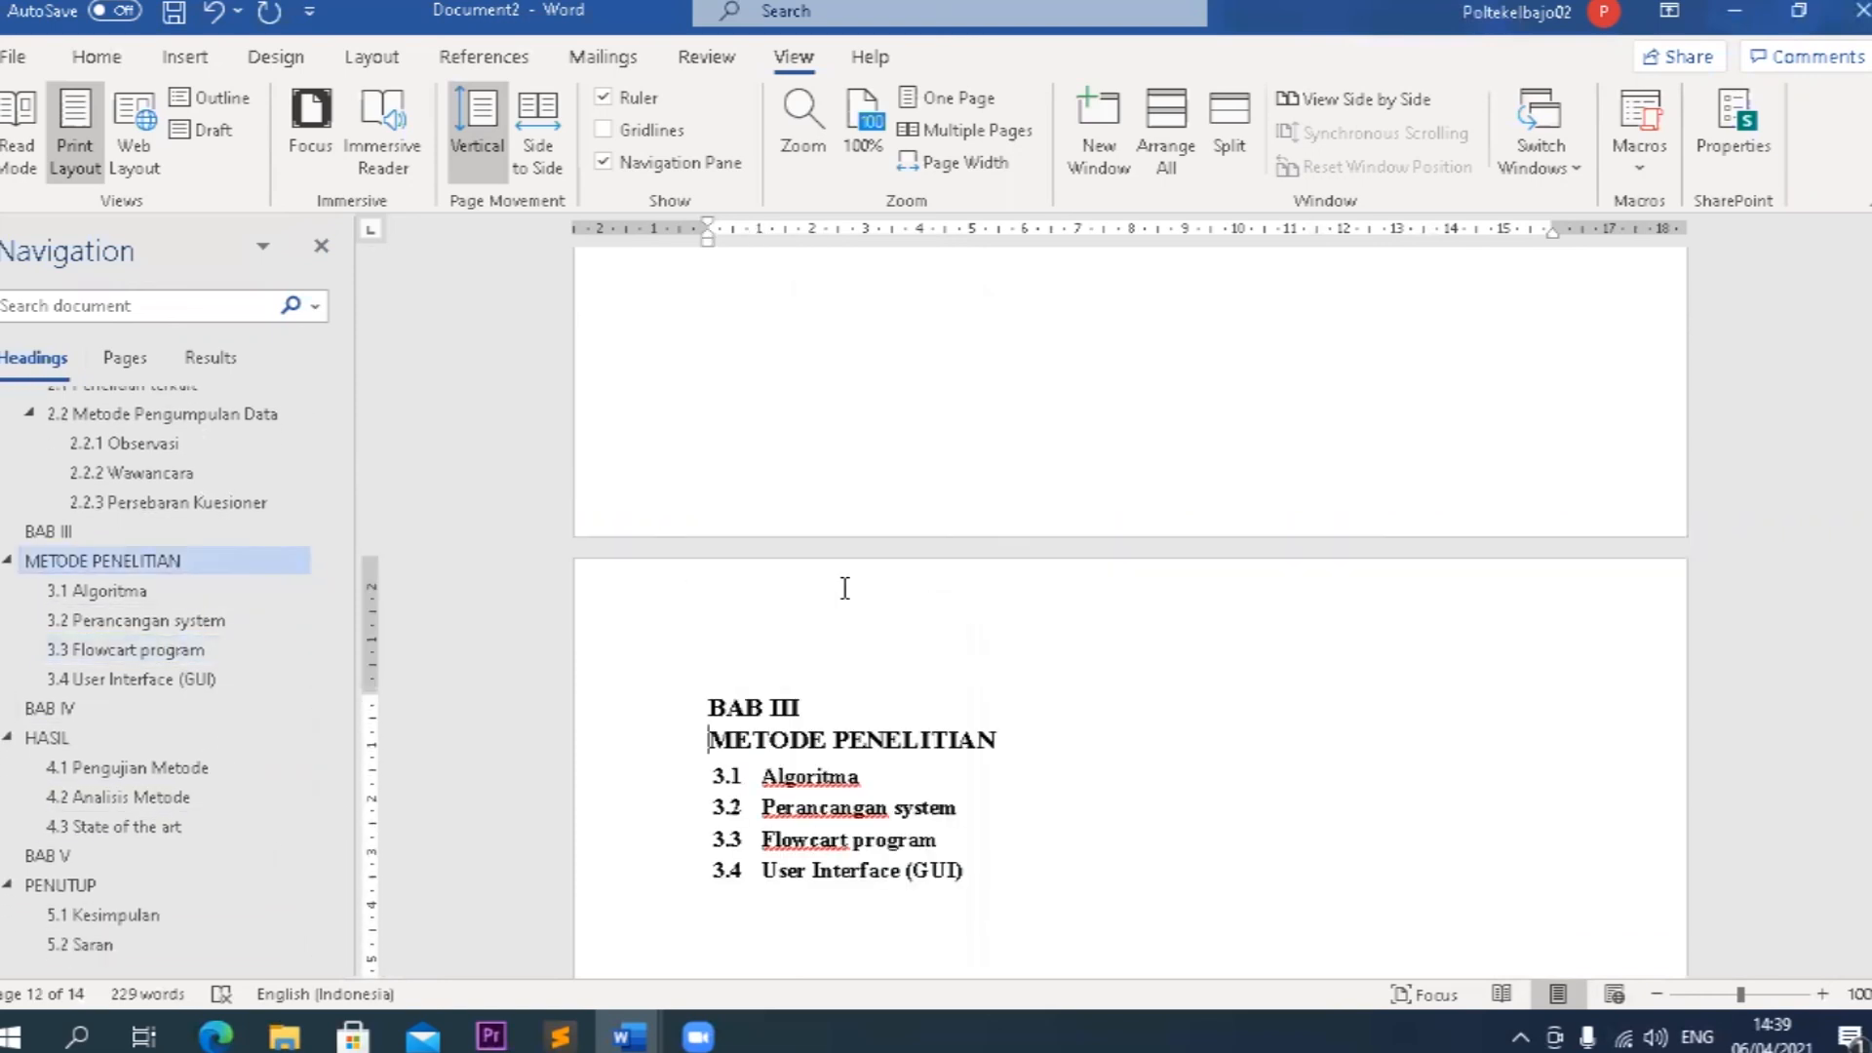
scroll(844, 582, "up", 6)
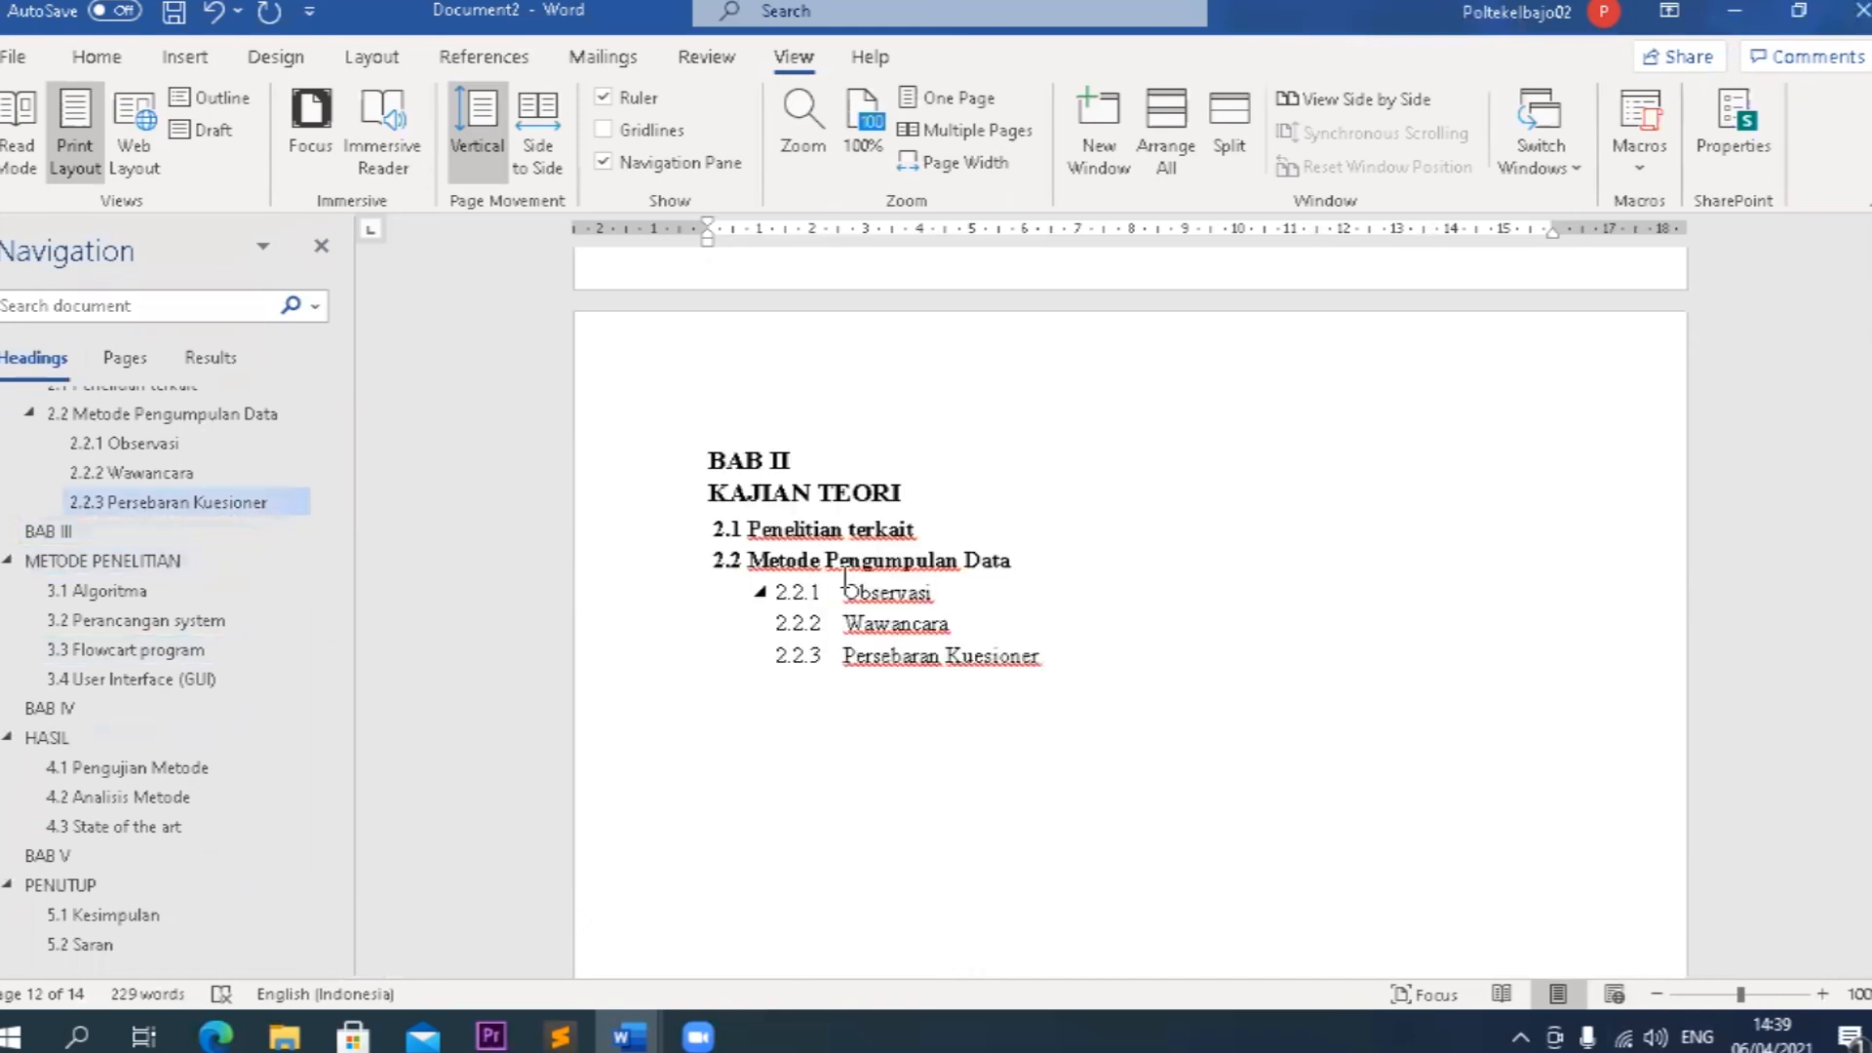
scroll(844, 579, "up", 10)
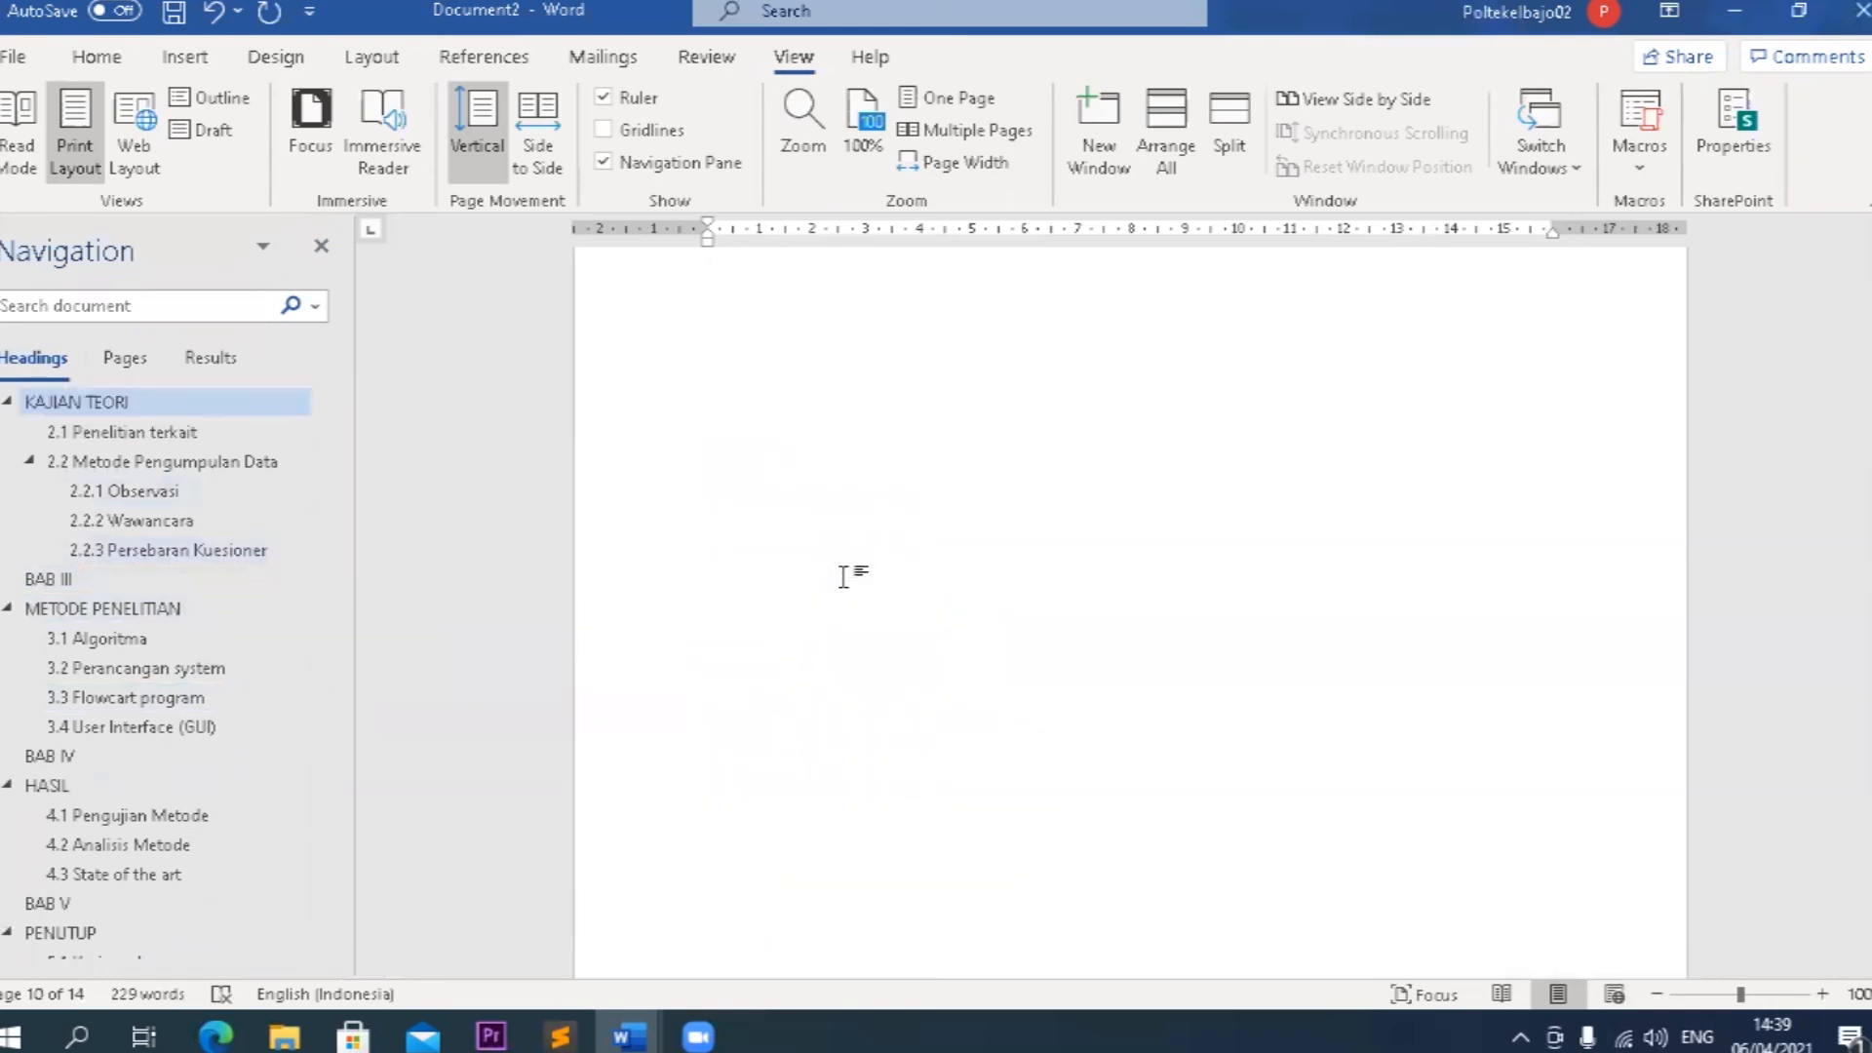
scroll(844, 577, "up", 10)
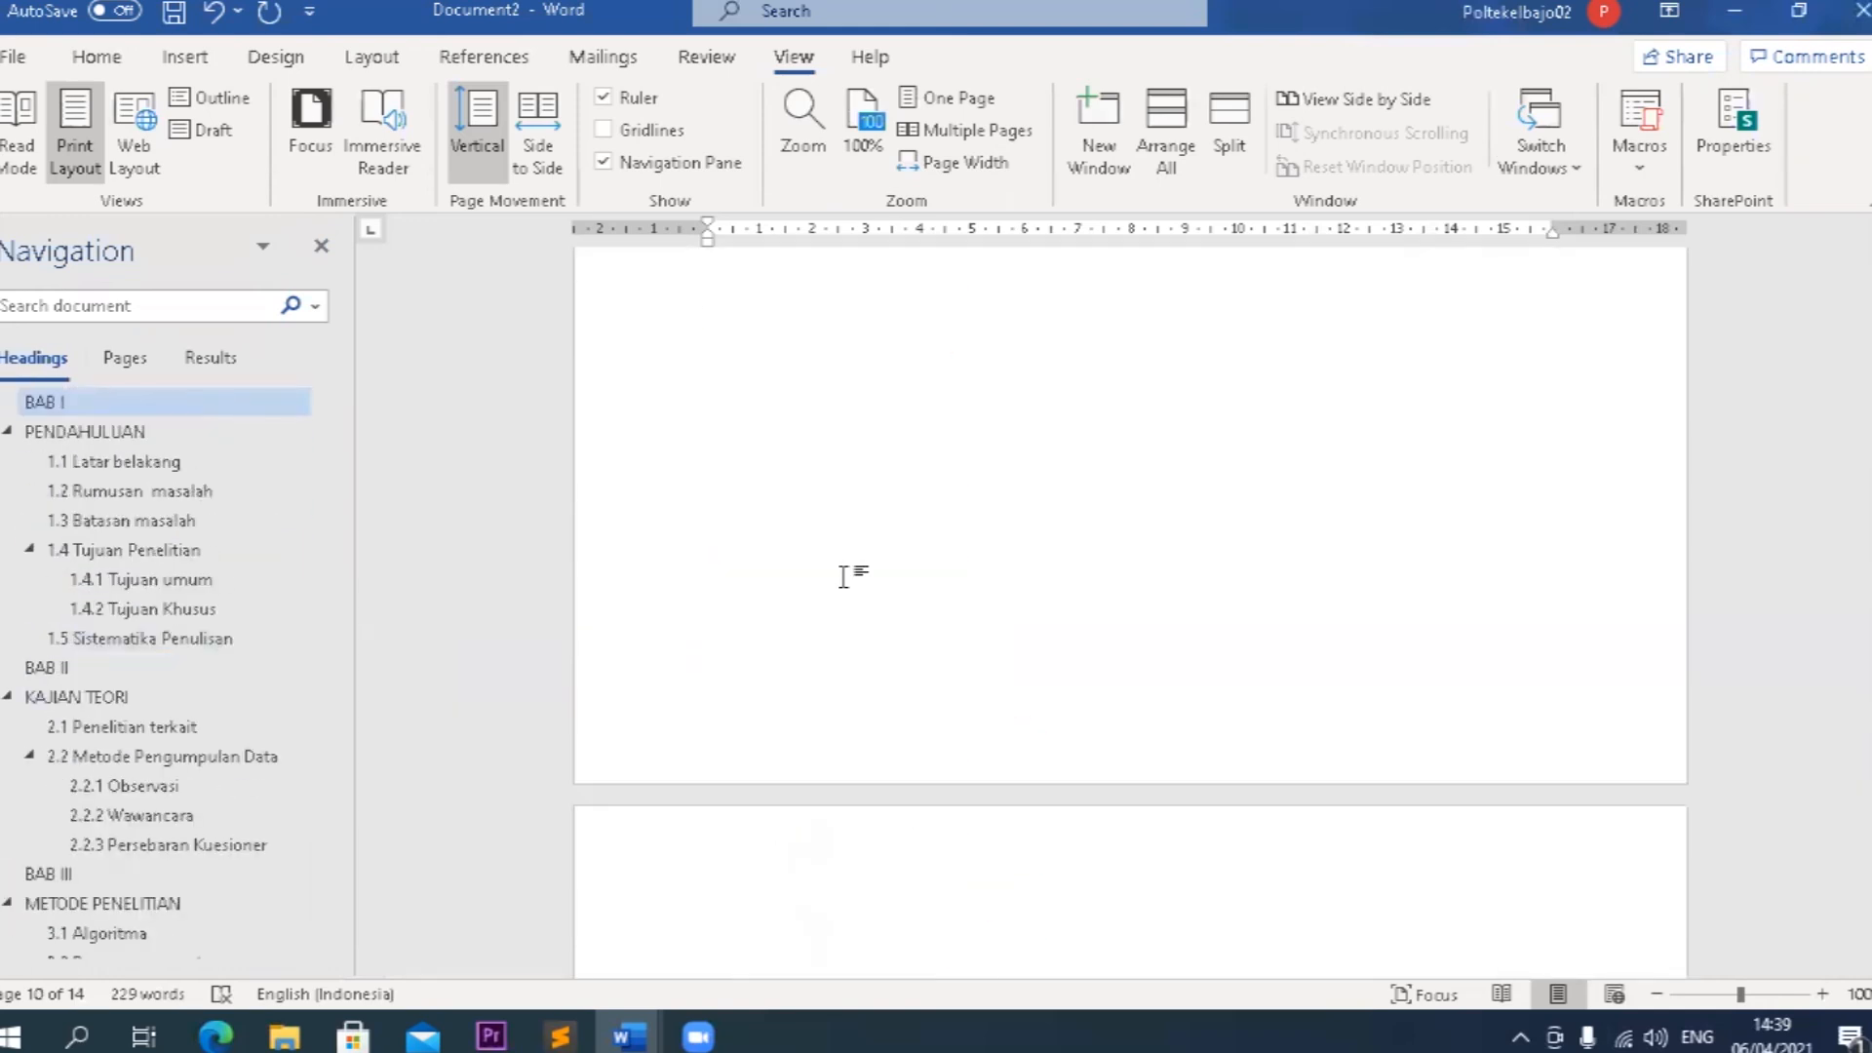
scroll(844, 577, "up", 5)
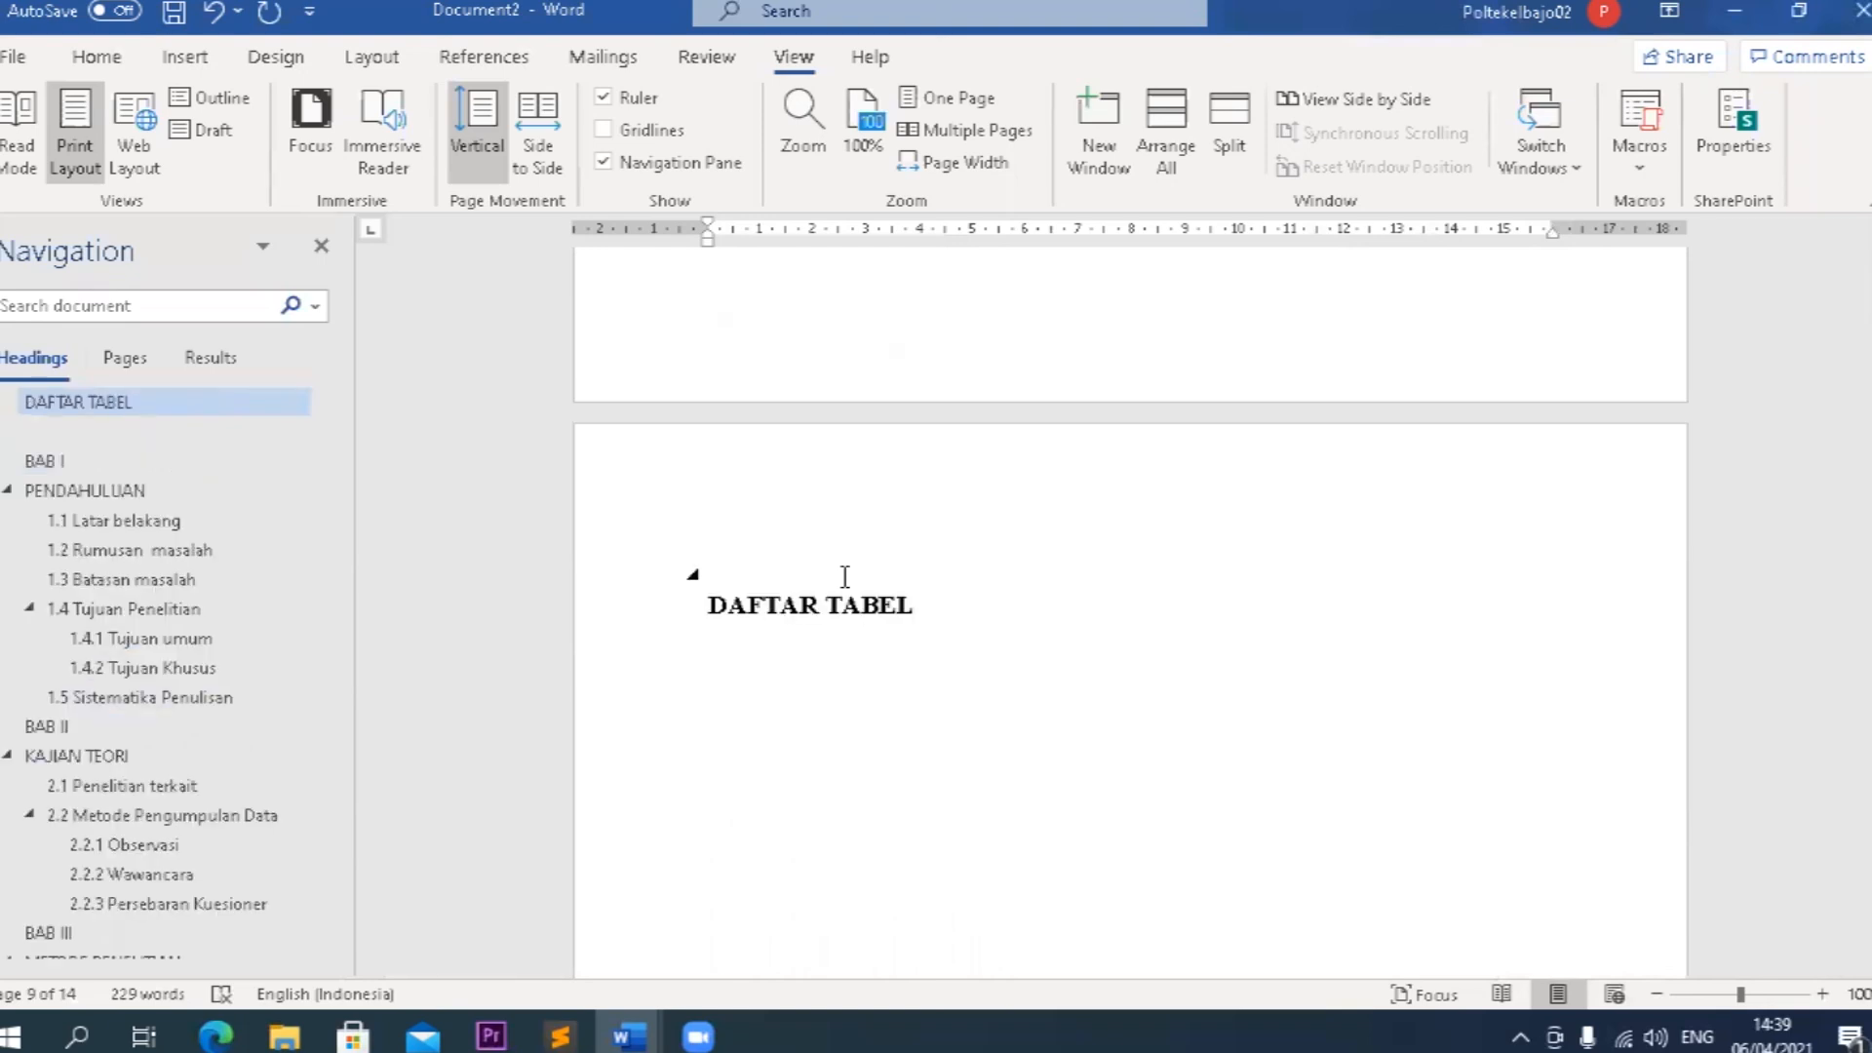